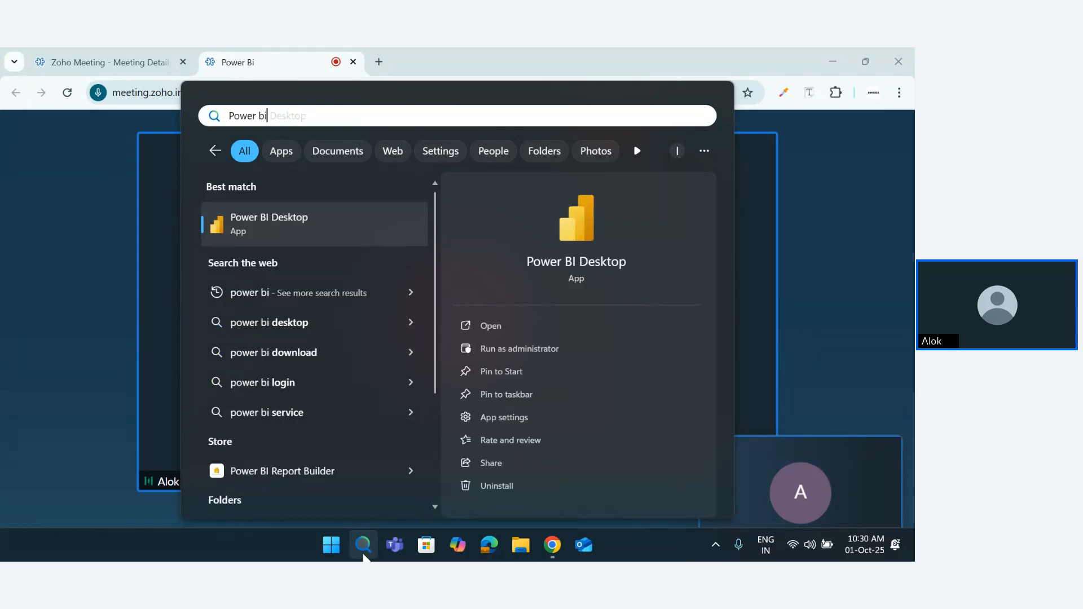
- Launch Power BI Desktop from the Windows search results and start a blank report
key(Tab)
key(Return)
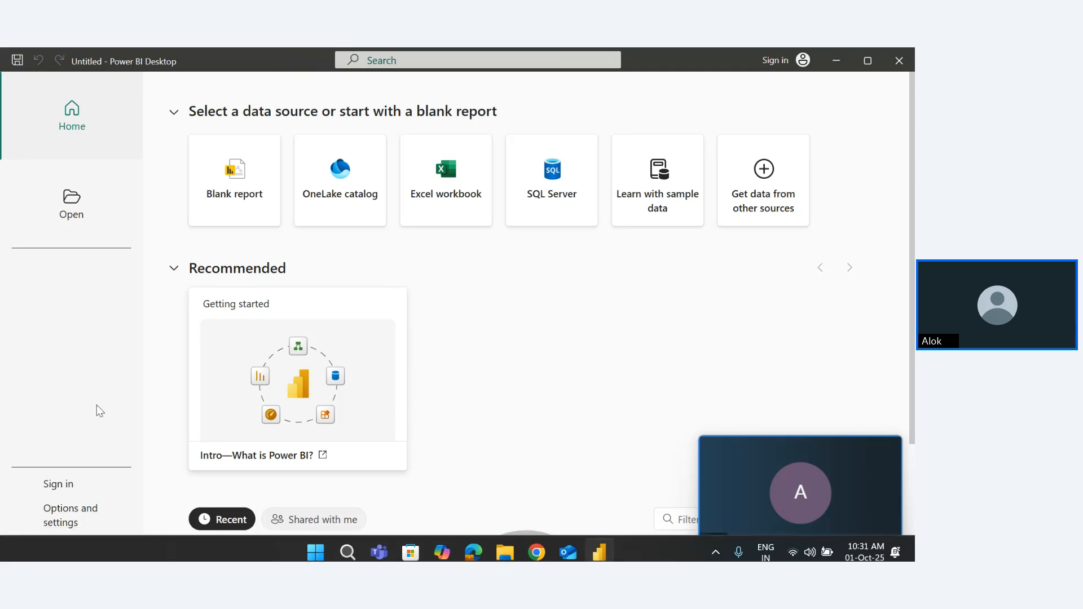
click(239, 195)
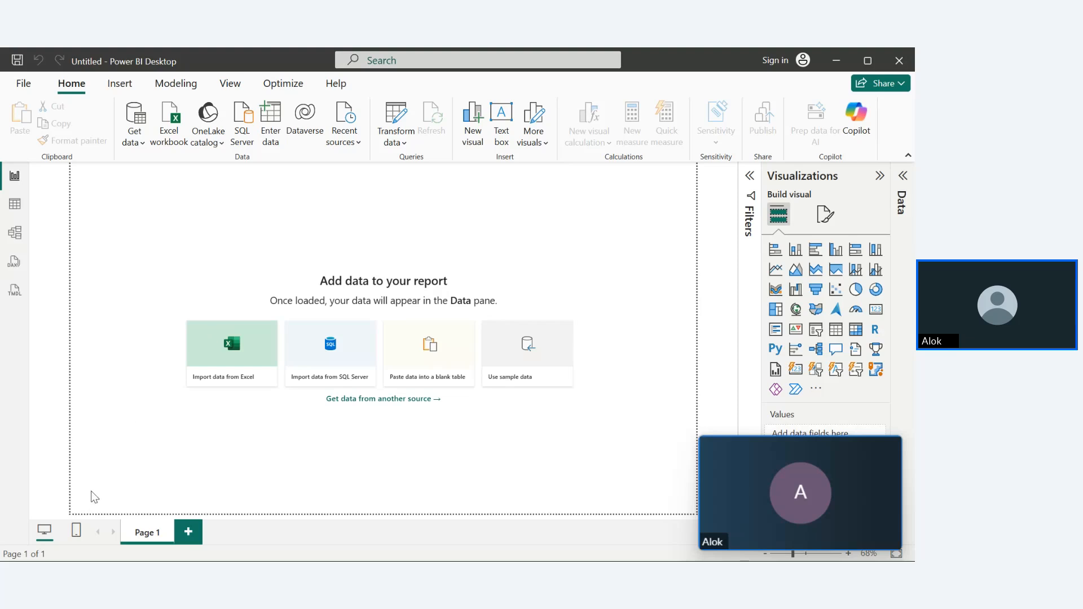
- Rename the report page Page 1 as Dashboard
double_click(152, 541)
text(Dashb)
text(oard)
key(Return)
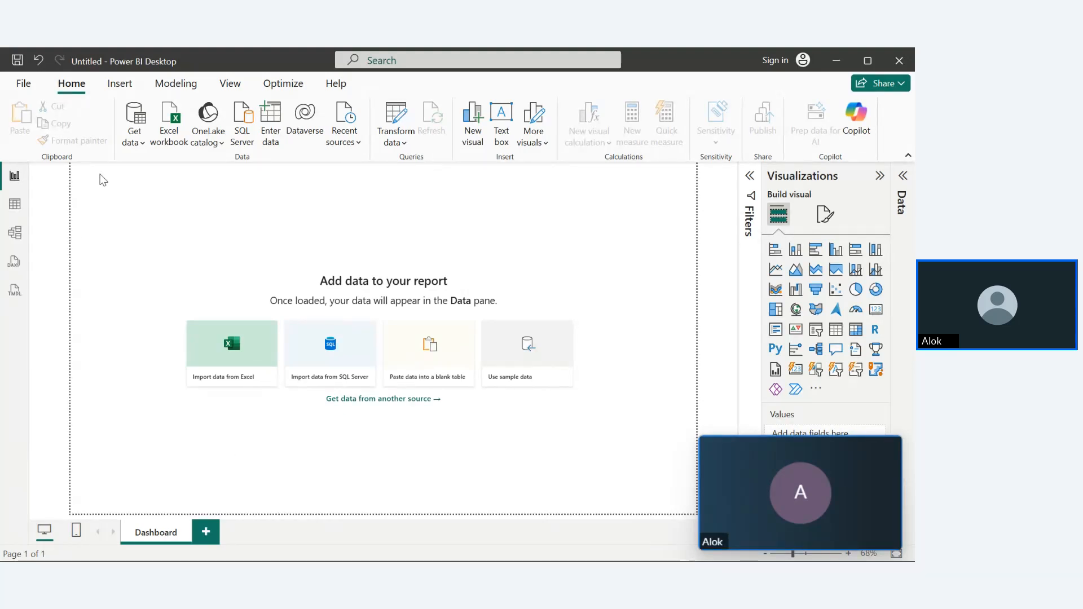
- Connect to the Excel workbook Coffee Shop Sales.xlsx in the Coffee Shop Sales.xlsx folder under Desktop, Excel All File
click(130, 144)
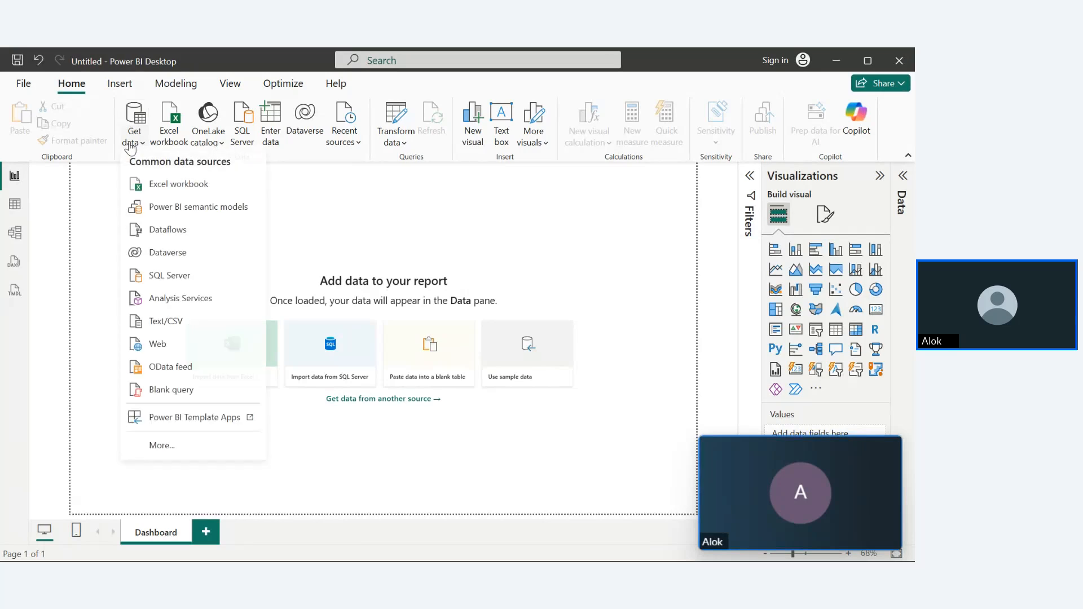
click(159, 185)
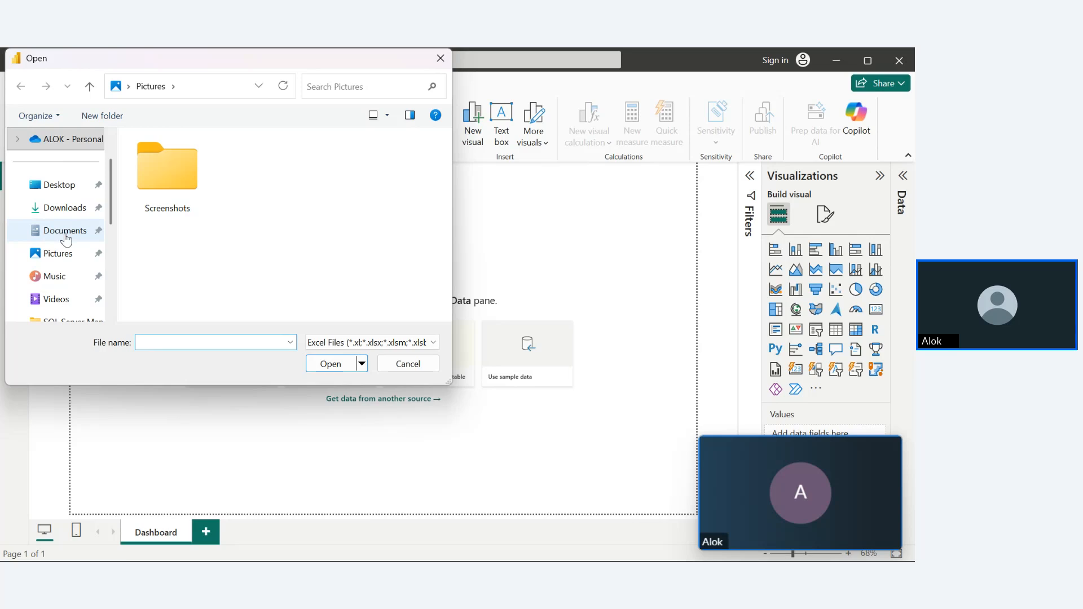
click(62, 185)
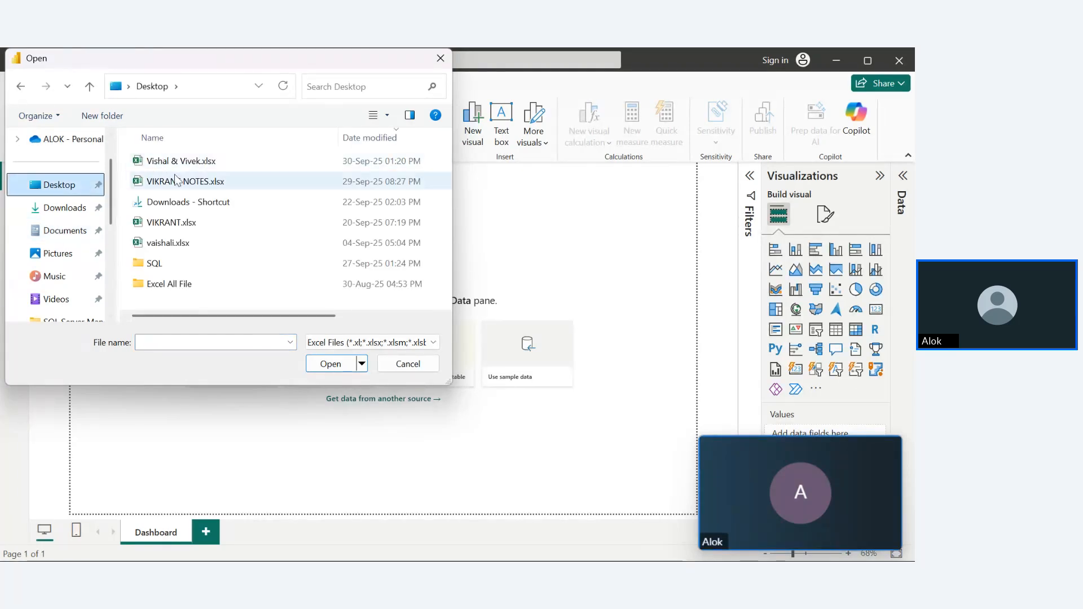
double_click(166, 287)
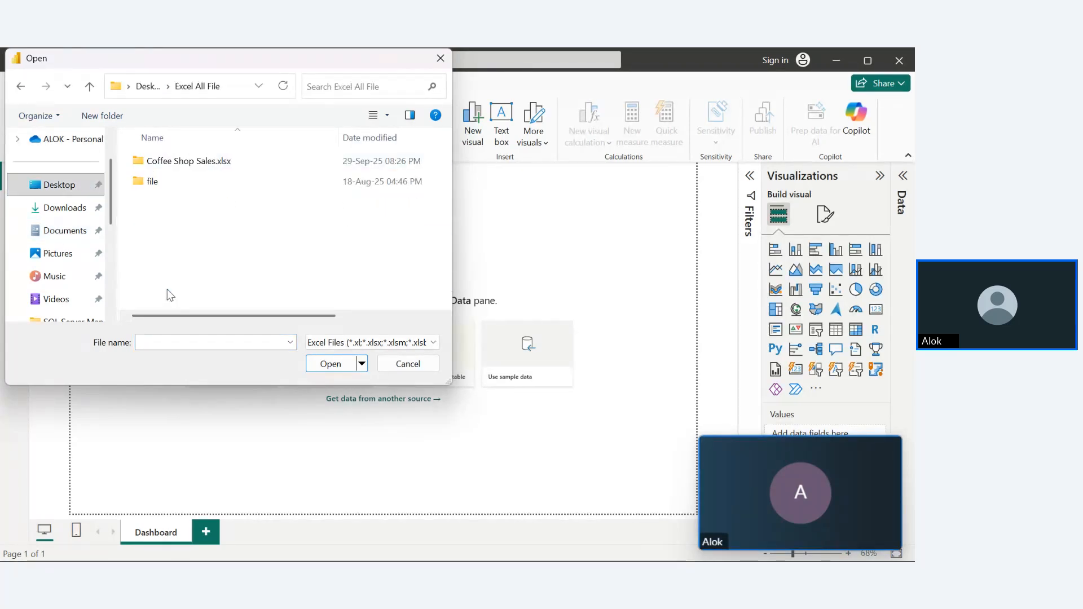
double_click(170, 162)
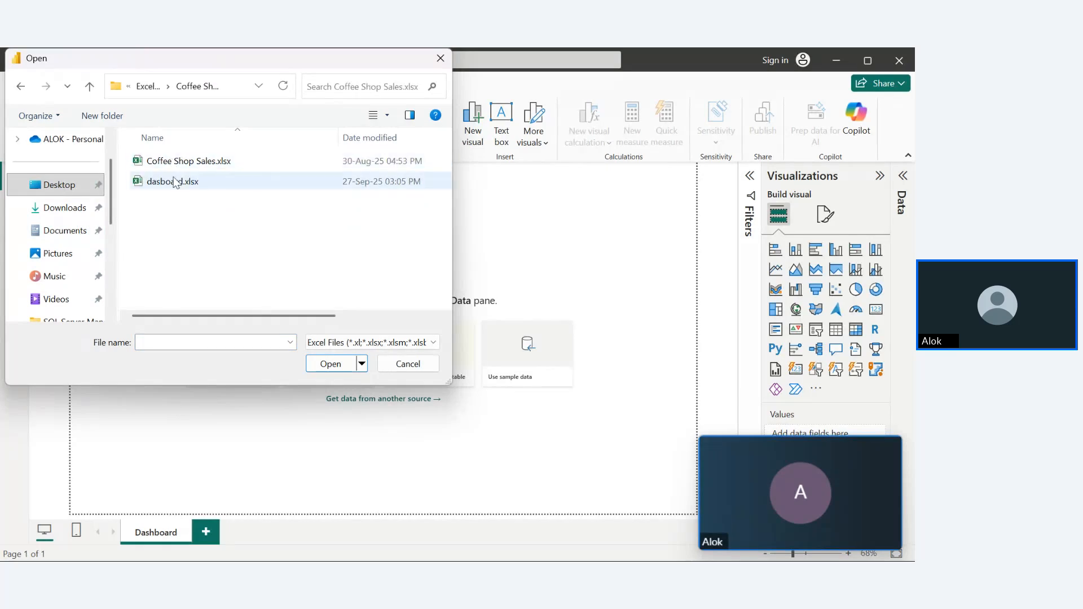
double_click(180, 169)
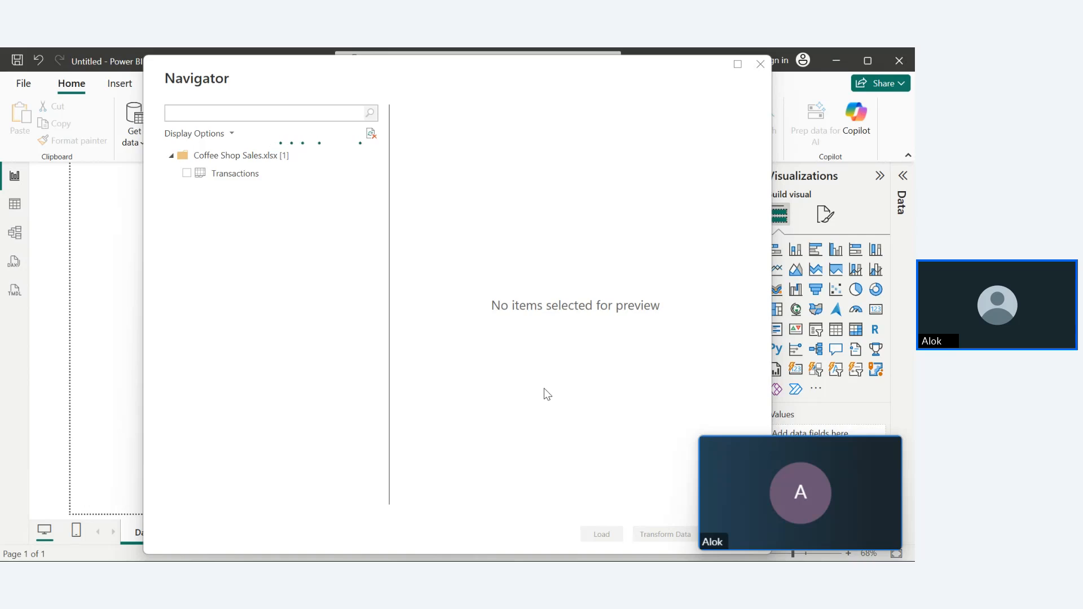
- Select the Transactions sheet of the workbook and open it for transformation in the Power Query Editor
drag(770, 477, 907, 561)
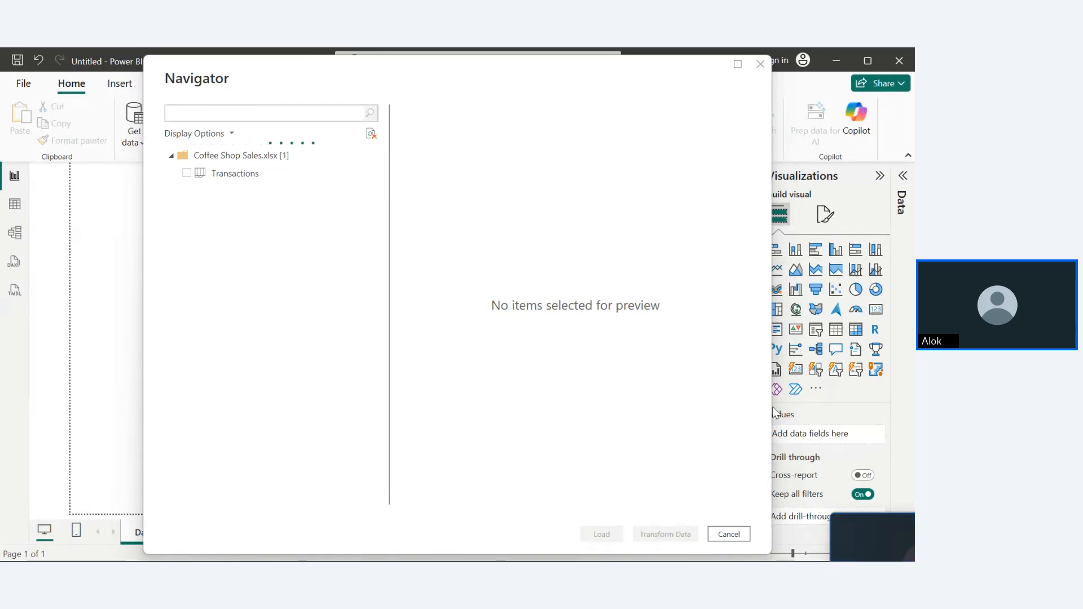
click(187, 173)
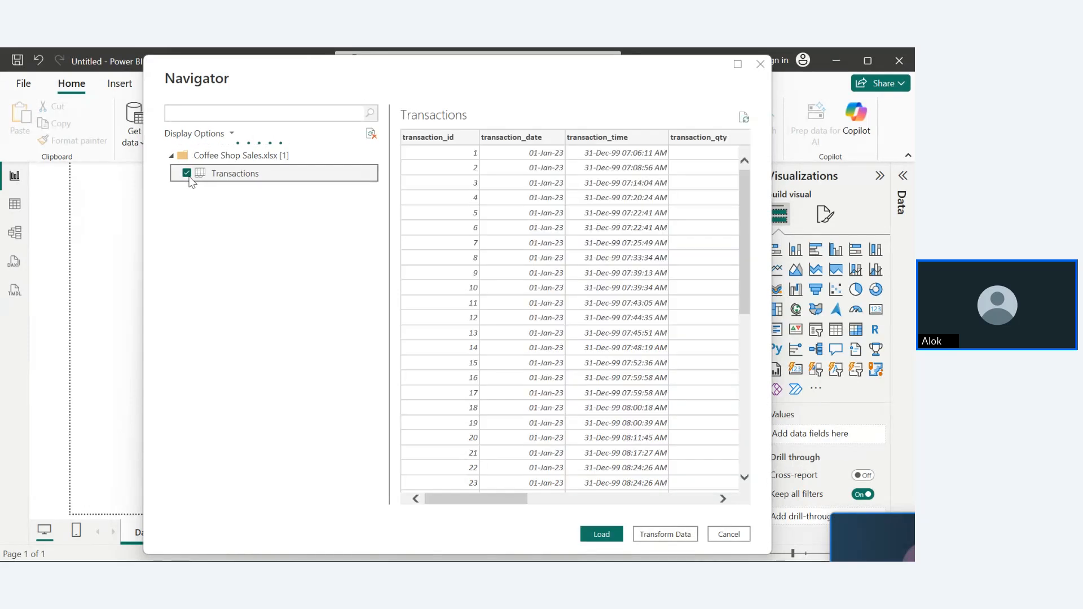
click(657, 533)
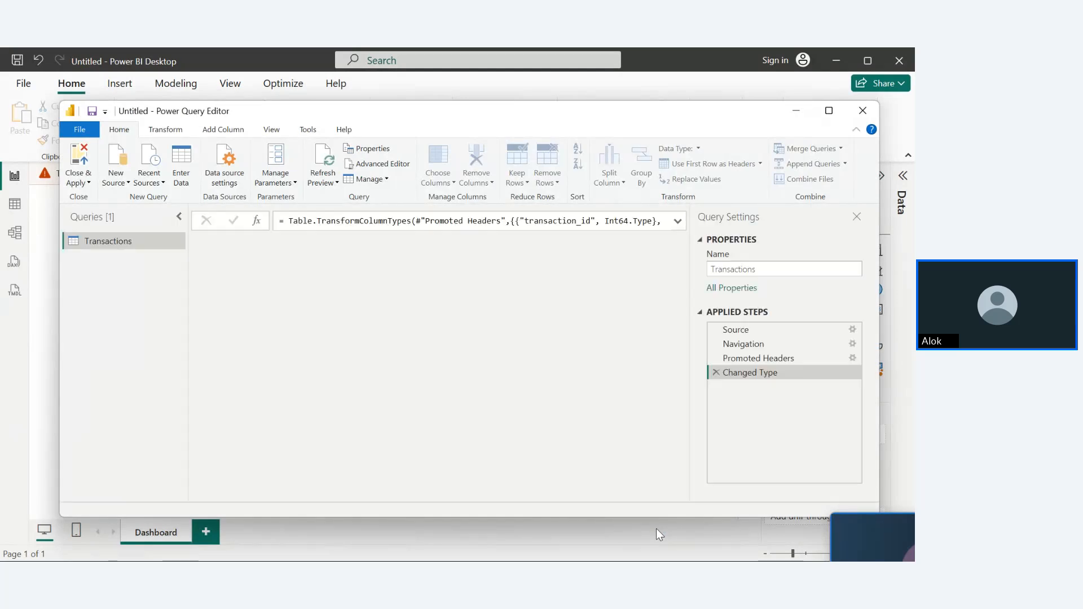
drag(482, 113, 475, 134)
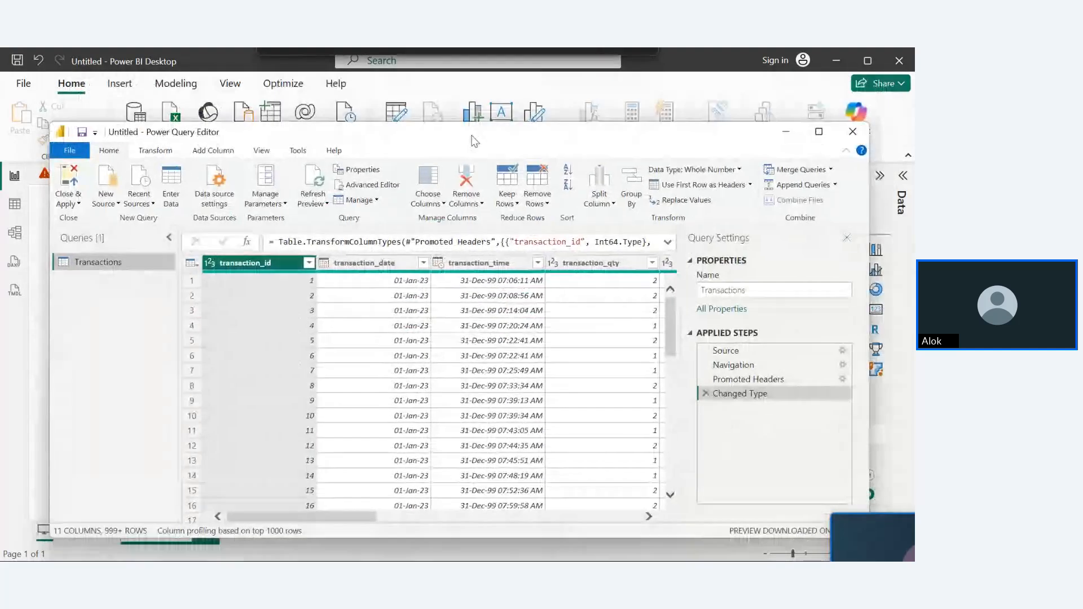
click(442, 74)
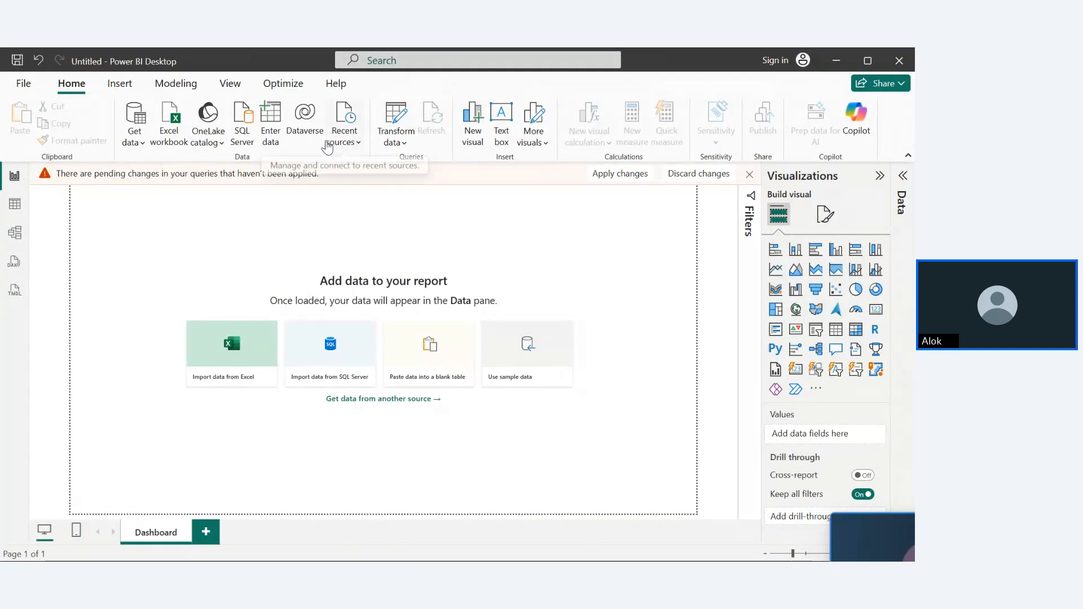
click(396, 119)
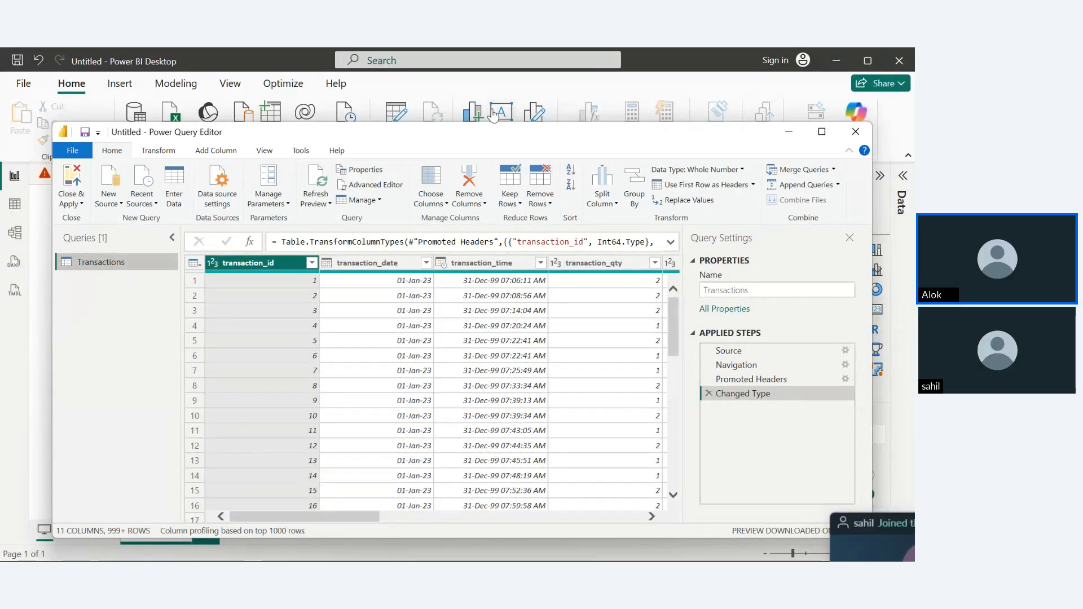
- Switch to the Zoho Meeting window in Chrome to check the meeting, and return to the Power Query Editor
mouse_move(499, 560)
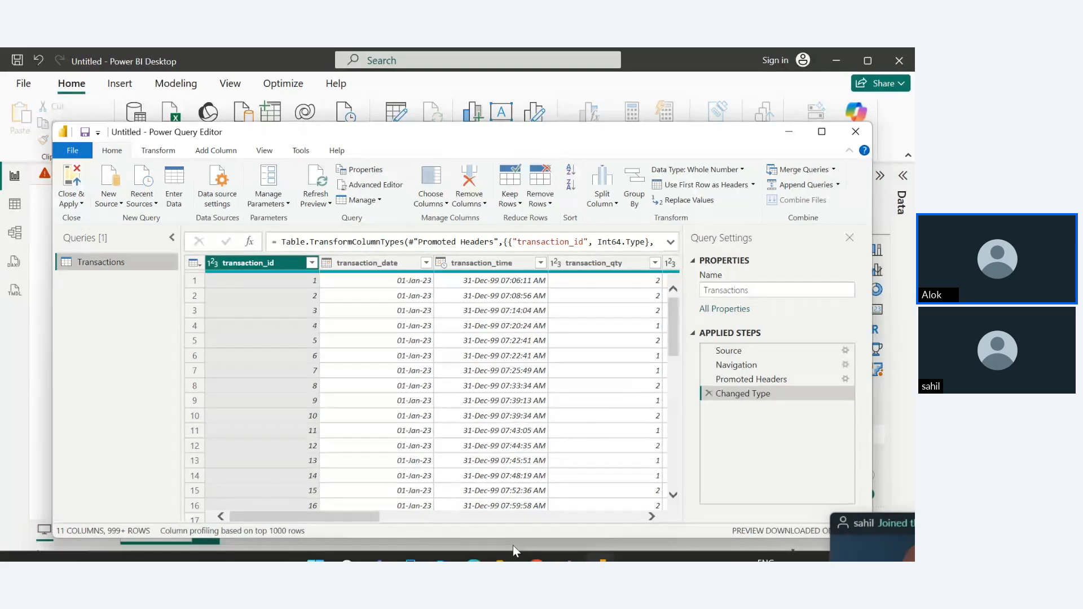
click(536, 545)
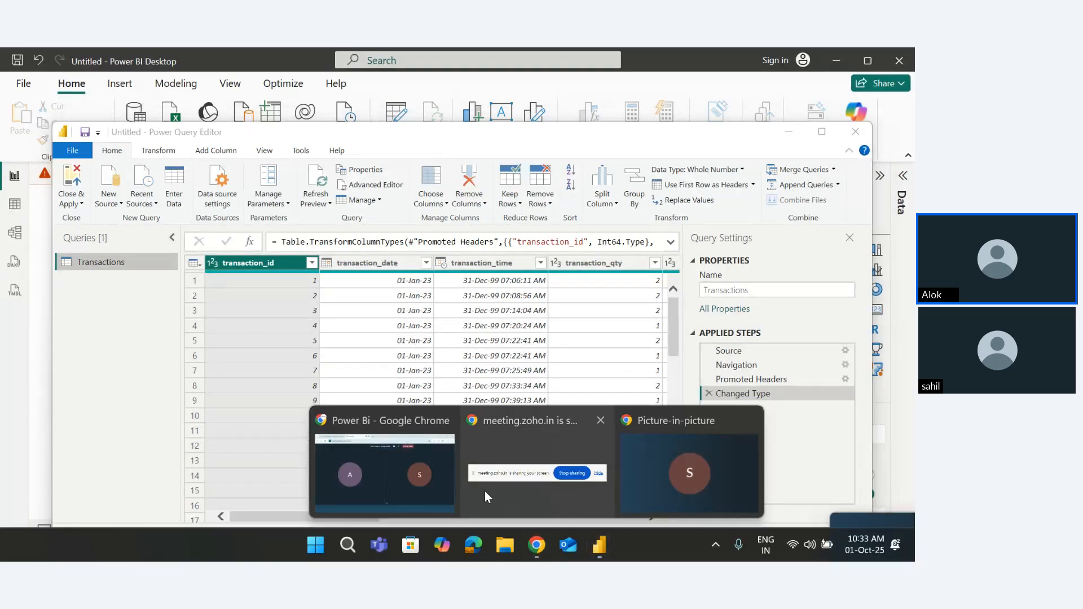
click(429, 484)
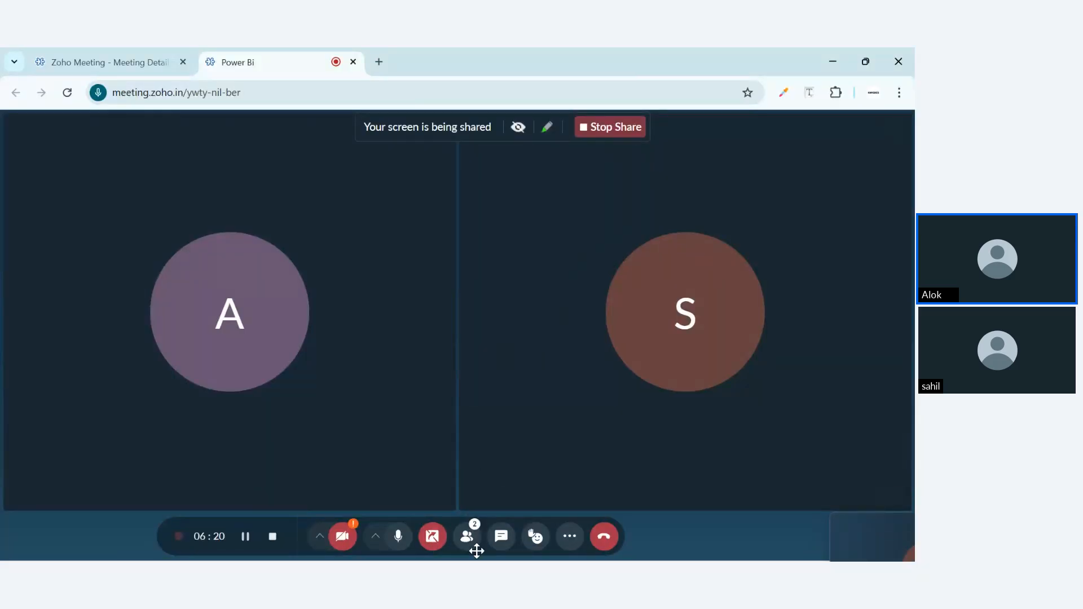
mouse_move(508, 560)
mouse_move(595, 559)
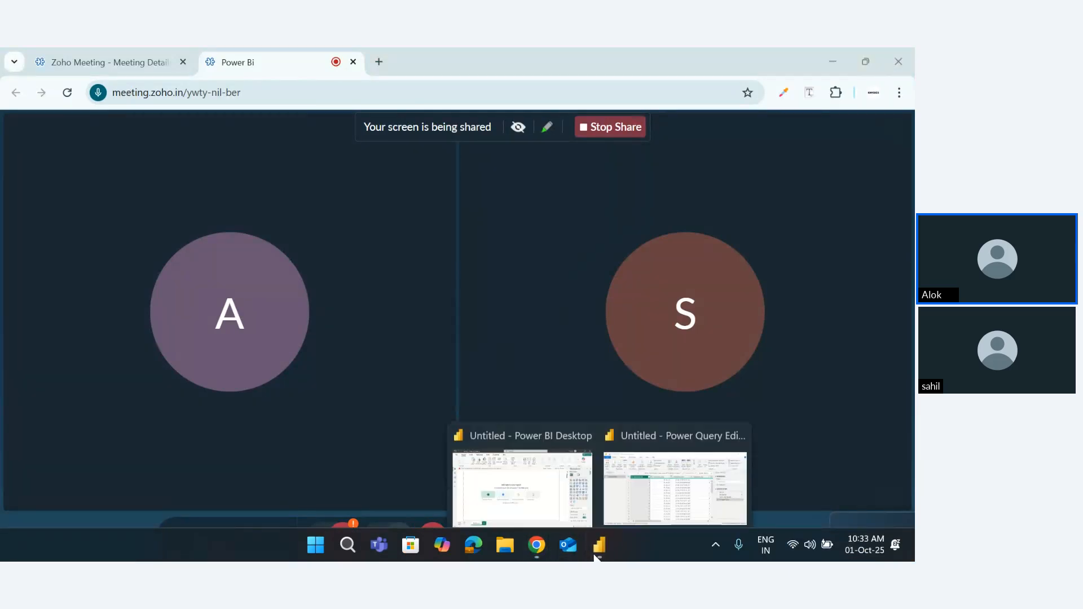
click(621, 461)
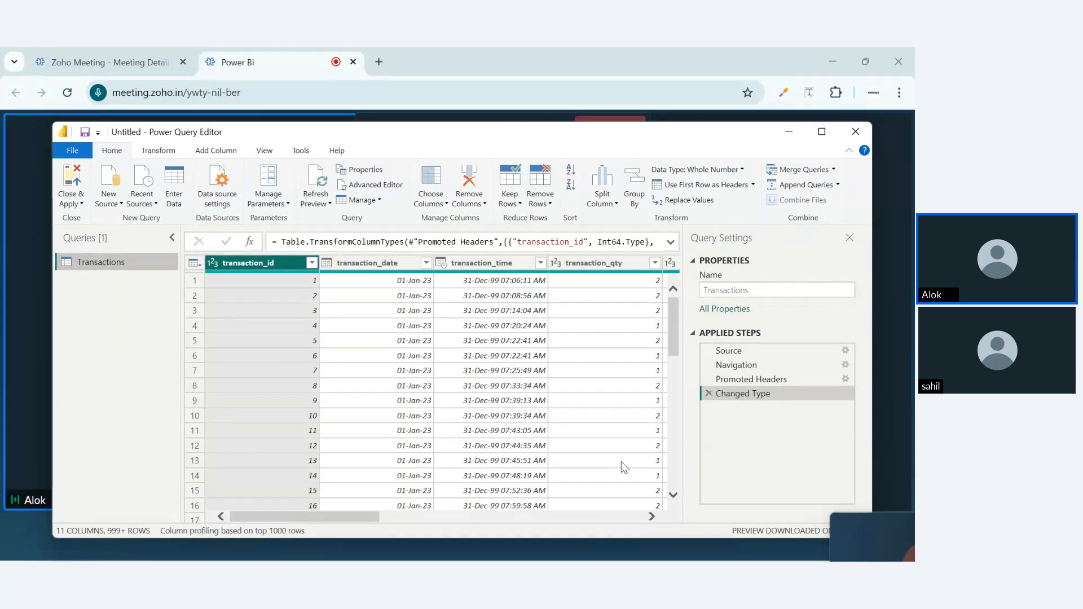
- Maximize the Power Query Editor and add a new column with the name of the day from transaction_date
click(821, 132)
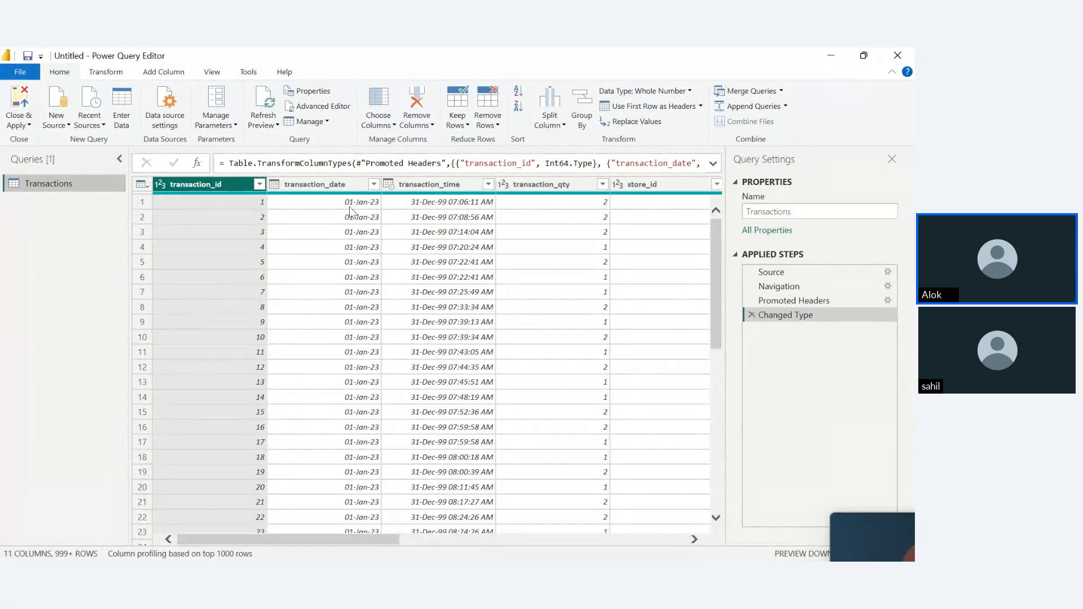
click(329, 186)
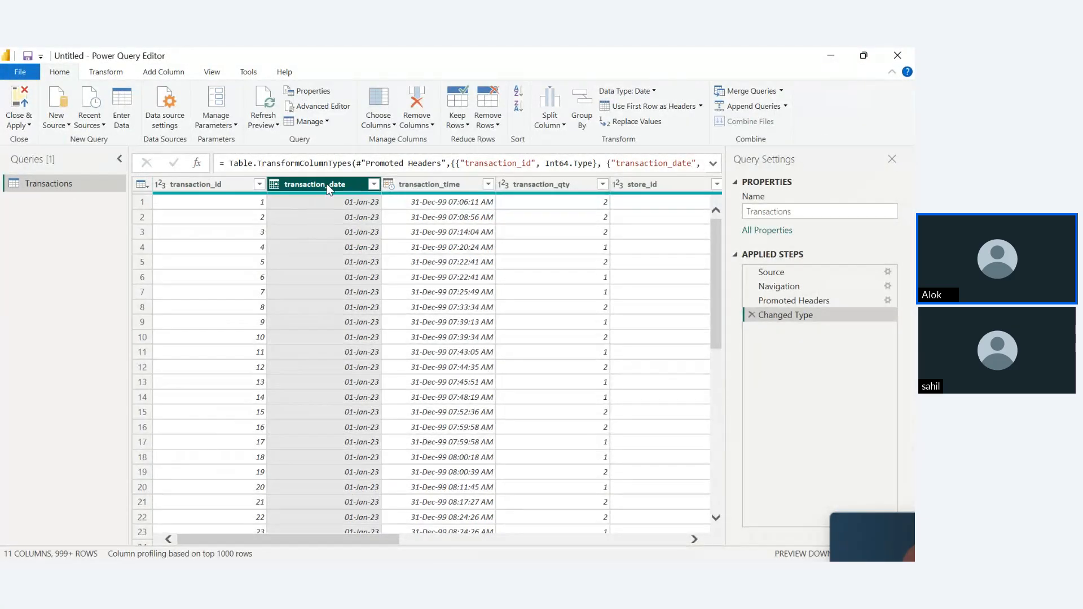
click(163, 72)
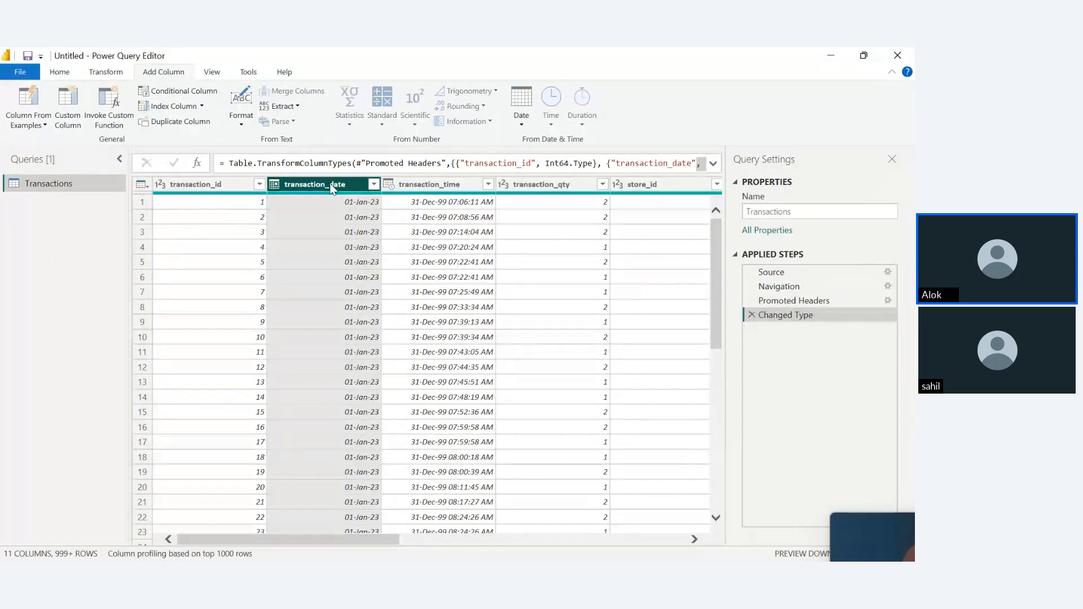
right_click(330, 184)
click(519, 126)
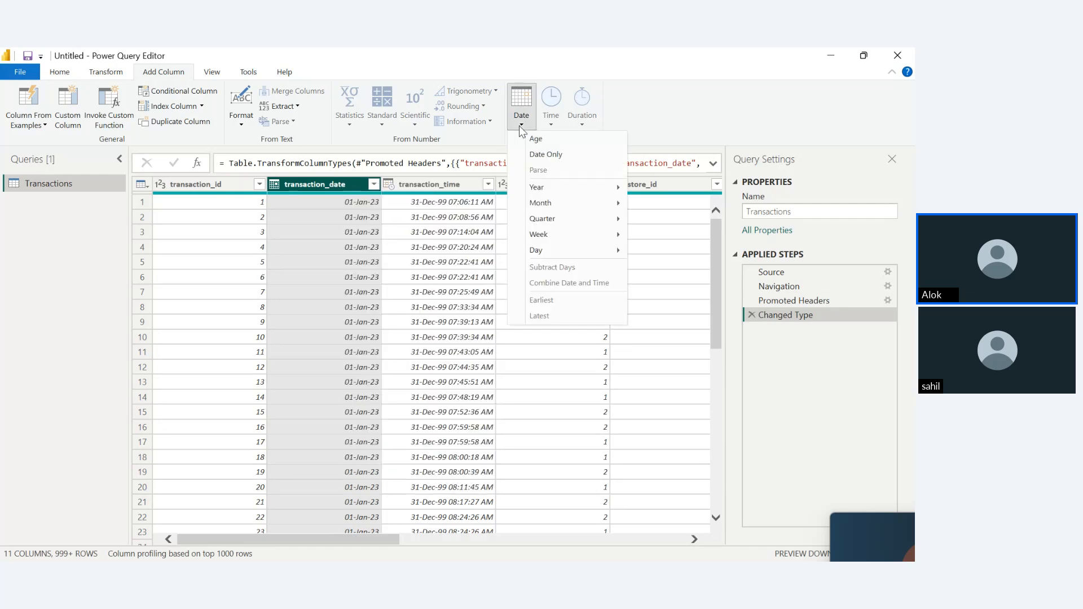
mouse_move(547, 249)
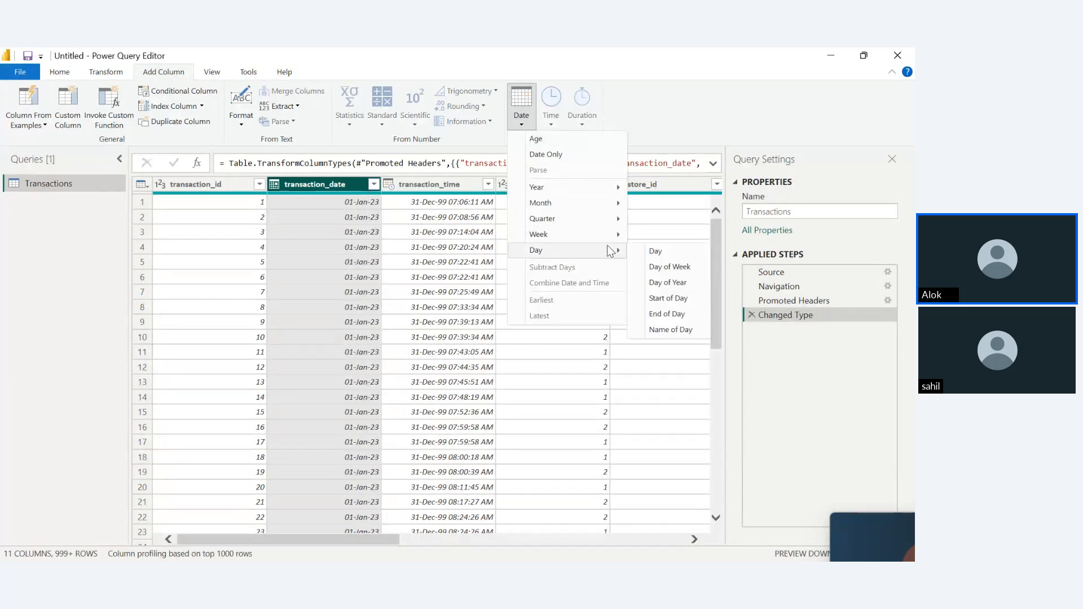
click(669, 331)
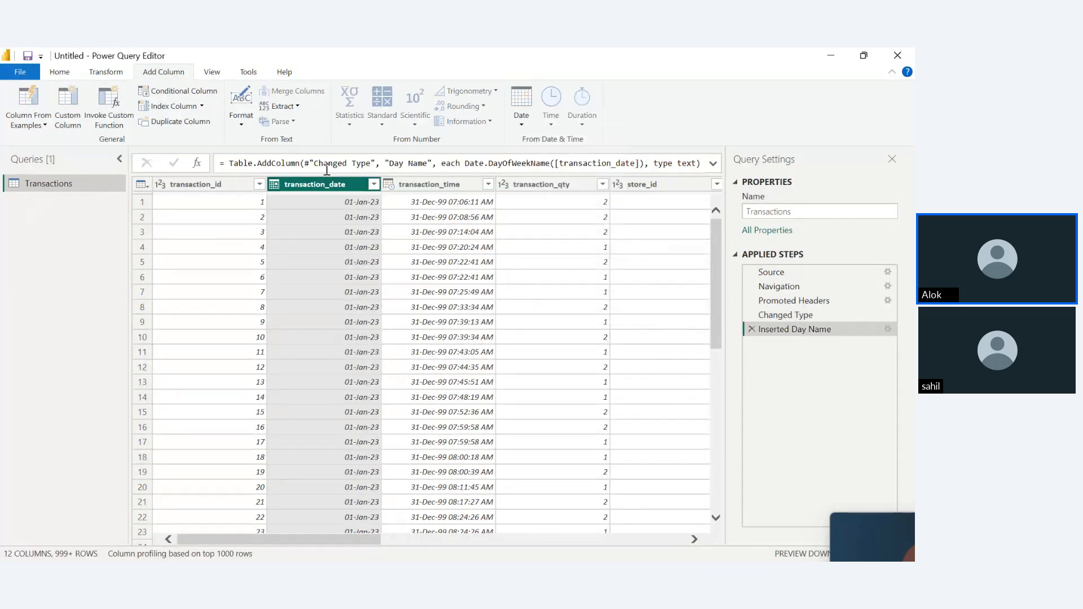
- Add a new column with the name of the month from the transaction_date column
click(534, 122)
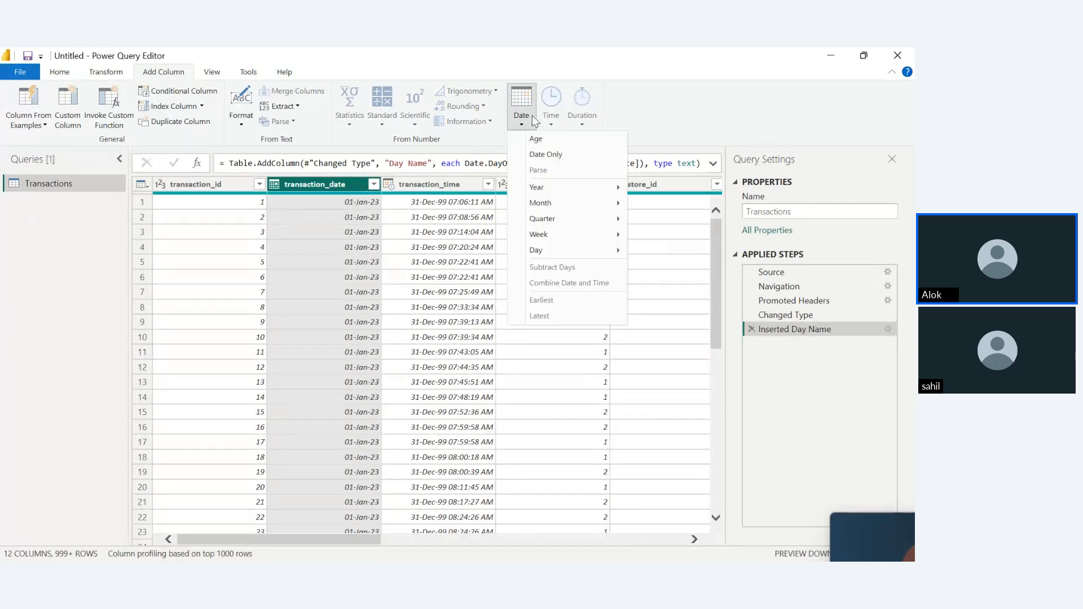
mouse_move(557, 203)
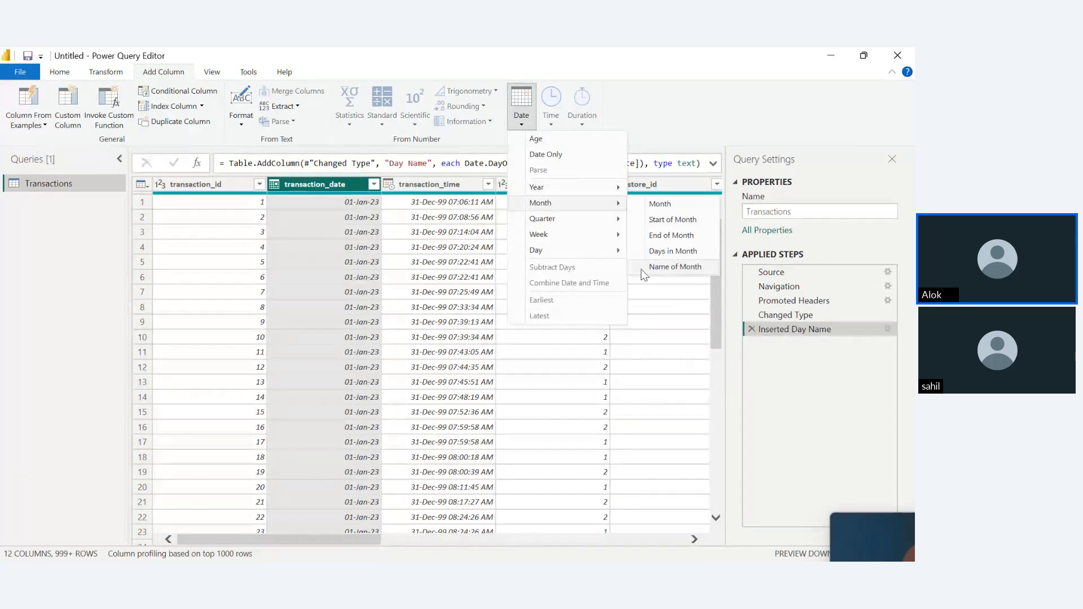
click(678, 265)
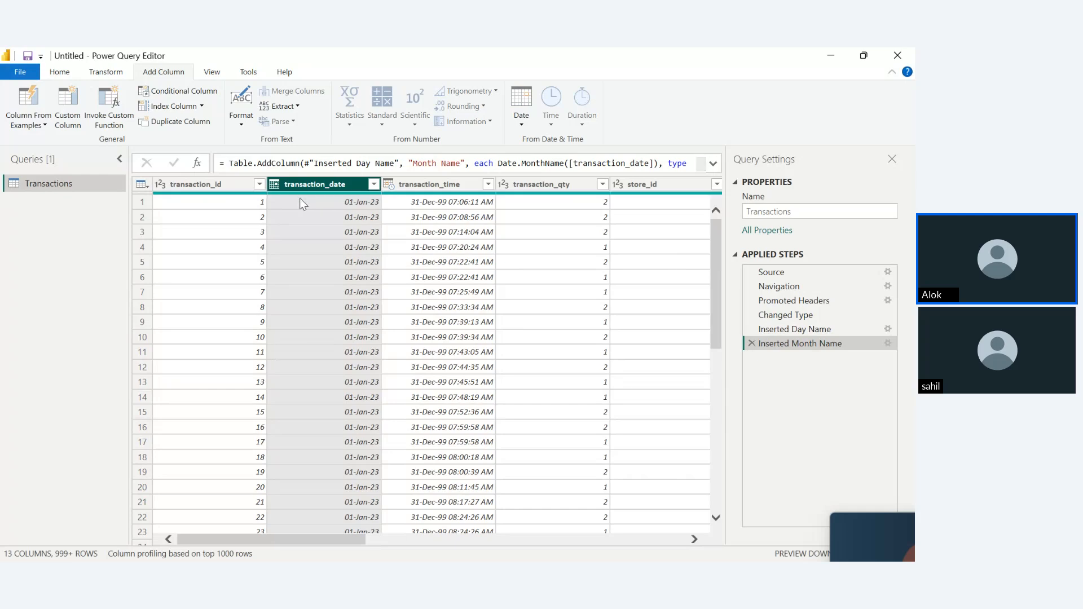
- Change the data type of the transaction_time column to Time
click(433, 192)
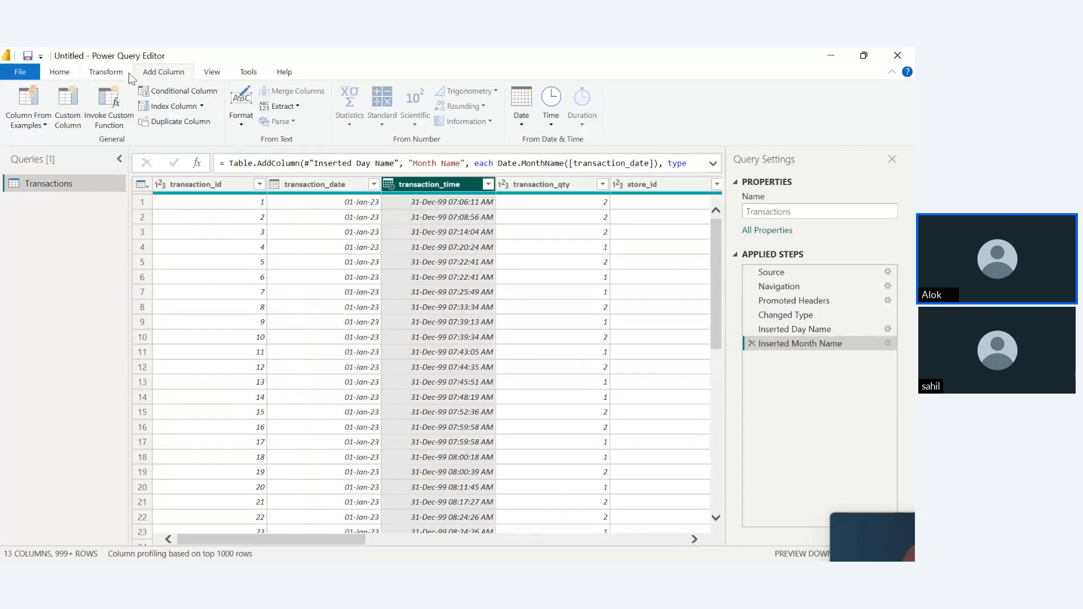
click(106, 72)
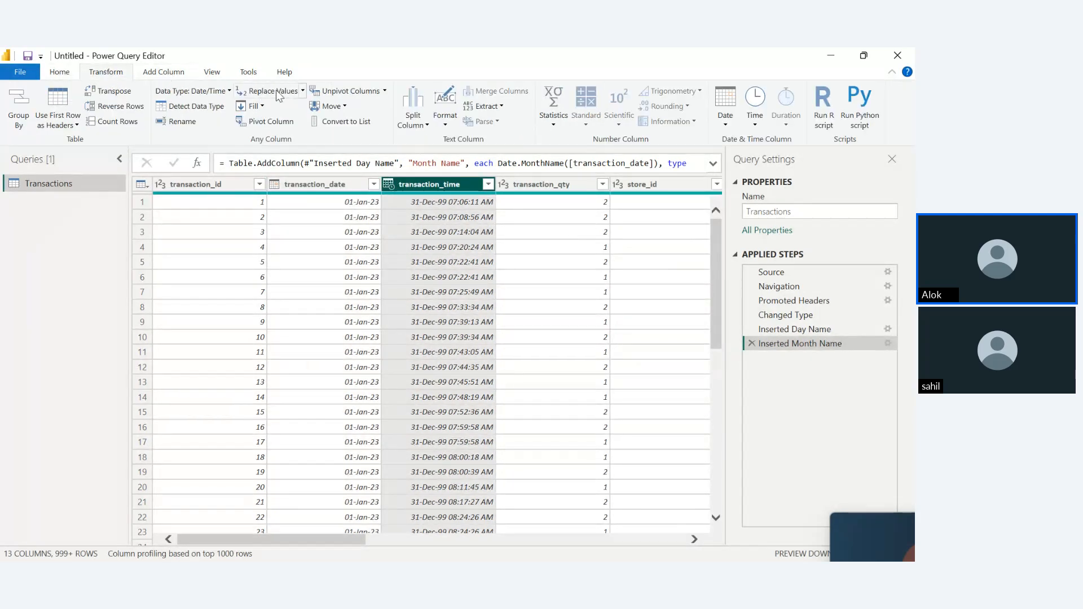
click(205, 94)
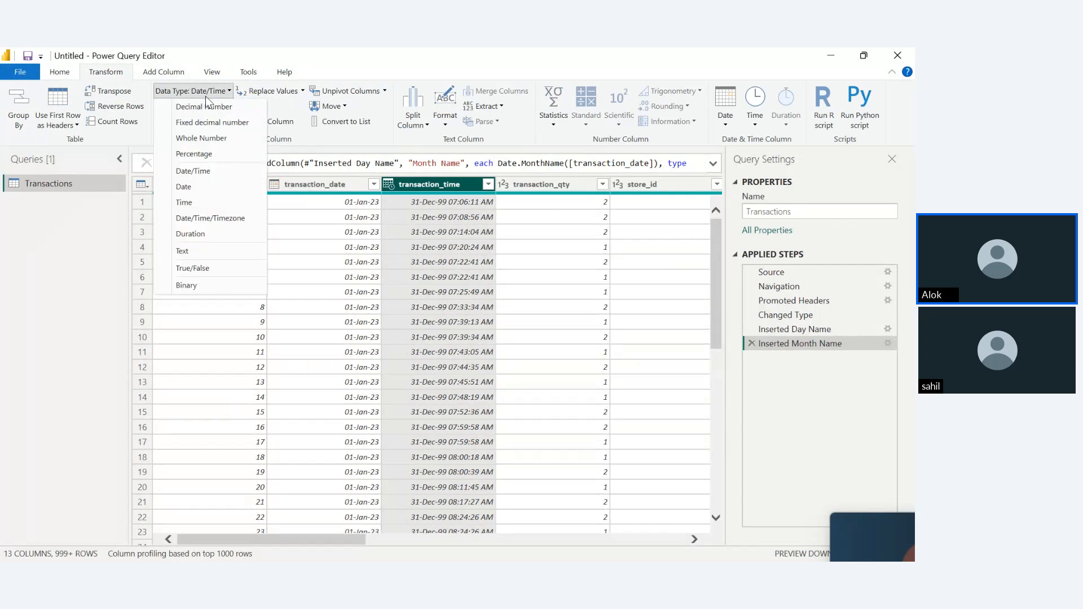
click(205, 203)
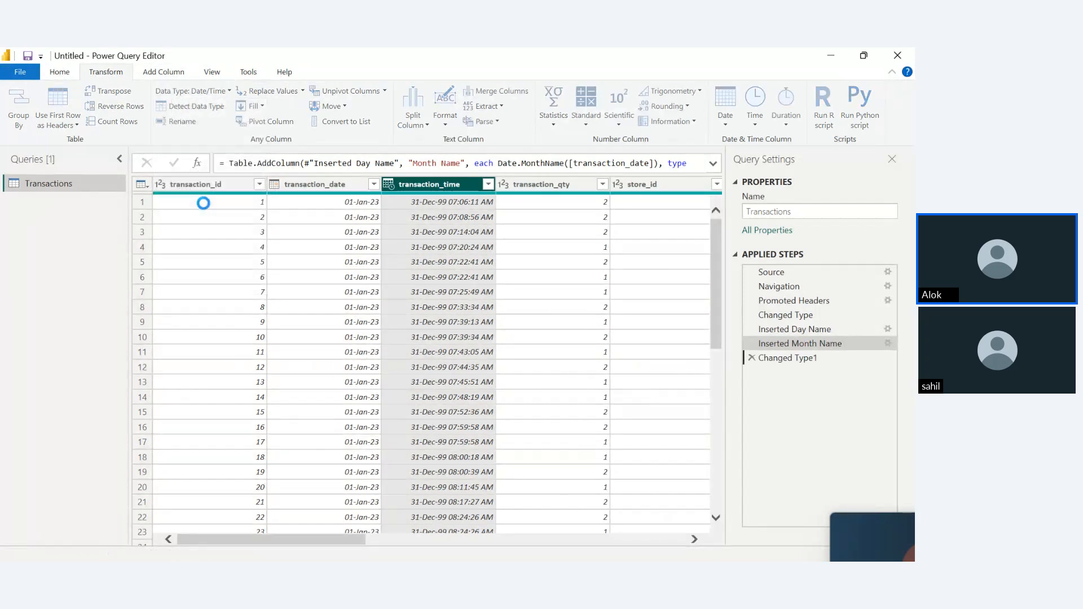
- Convert the transaction_time column to its hour value
right_click(471, 187)
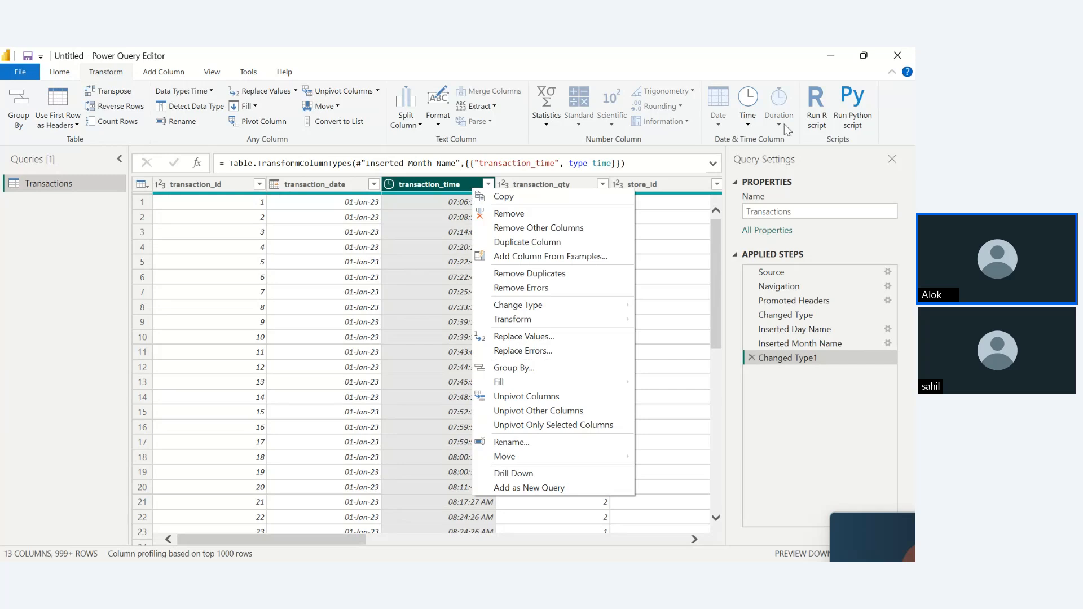
click(747, 124)
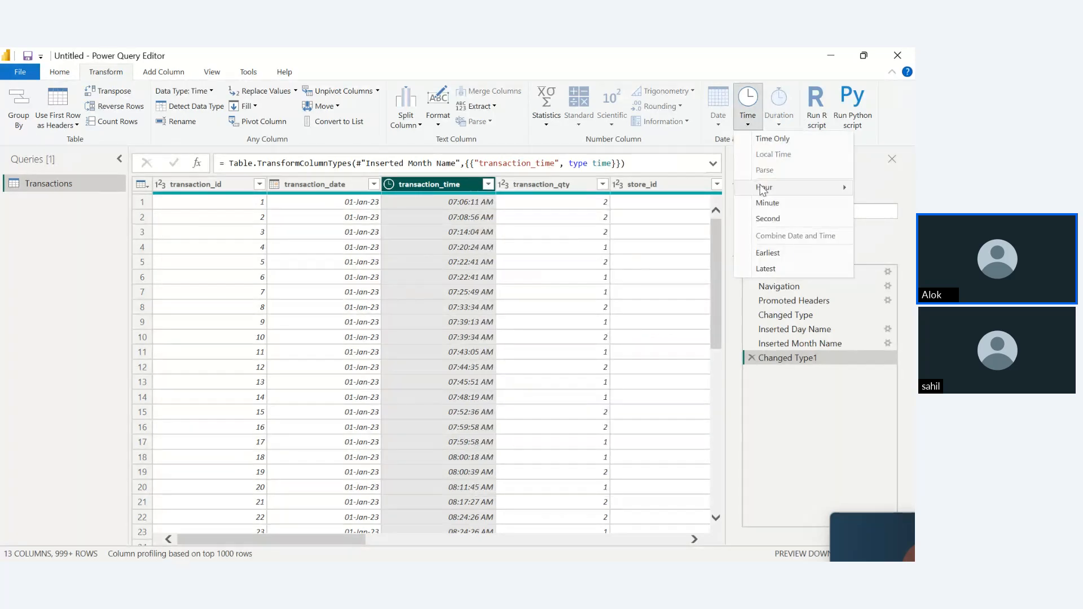
mouse_move(763, 189)
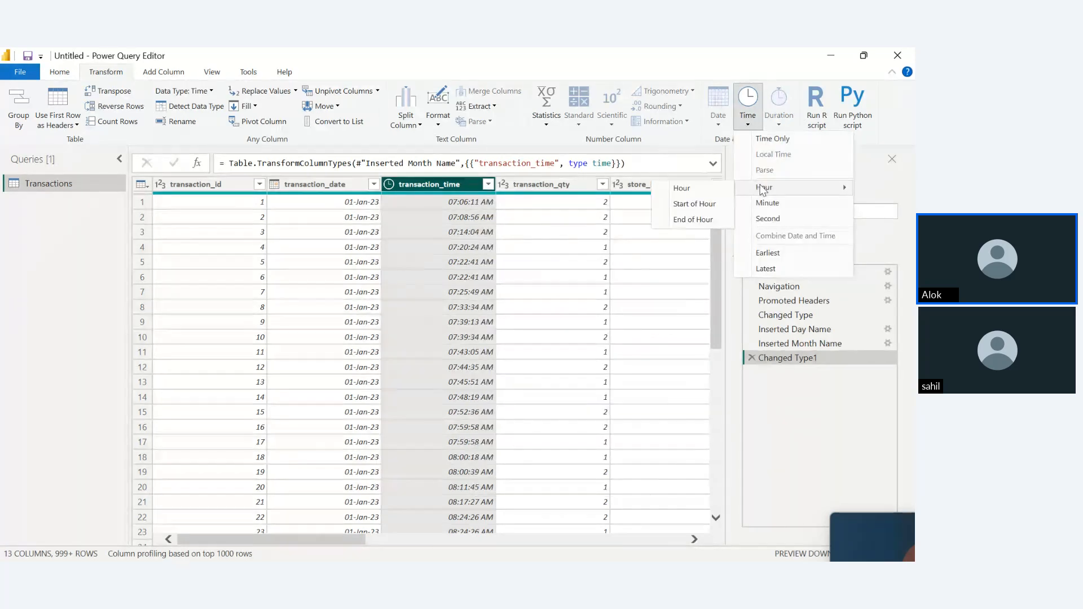
click(680, 190)
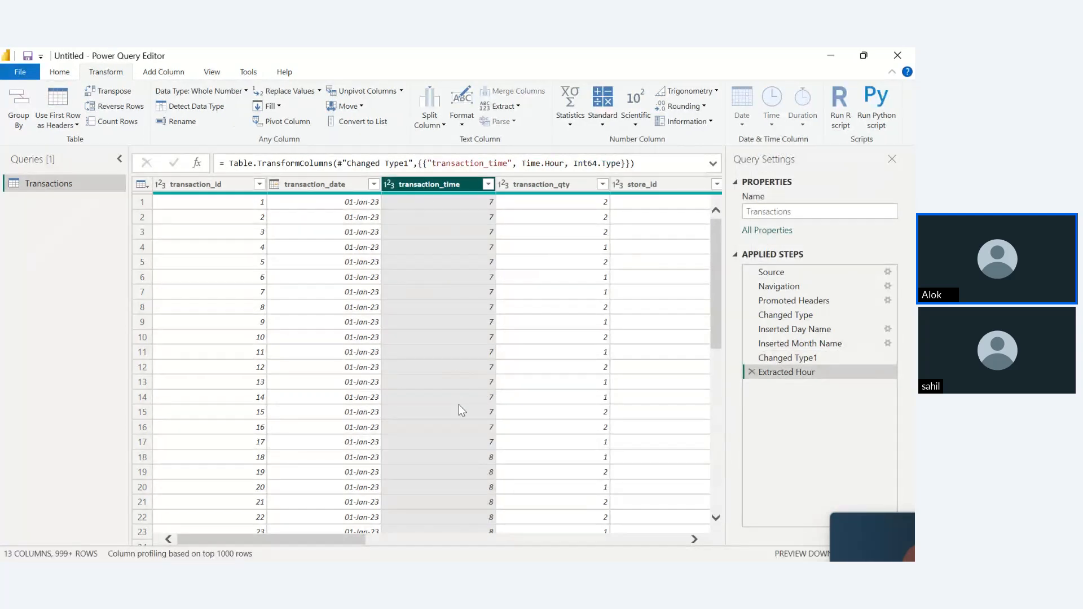
- Remove the transaction_date column from the Transactions query
right_click(327, 188)
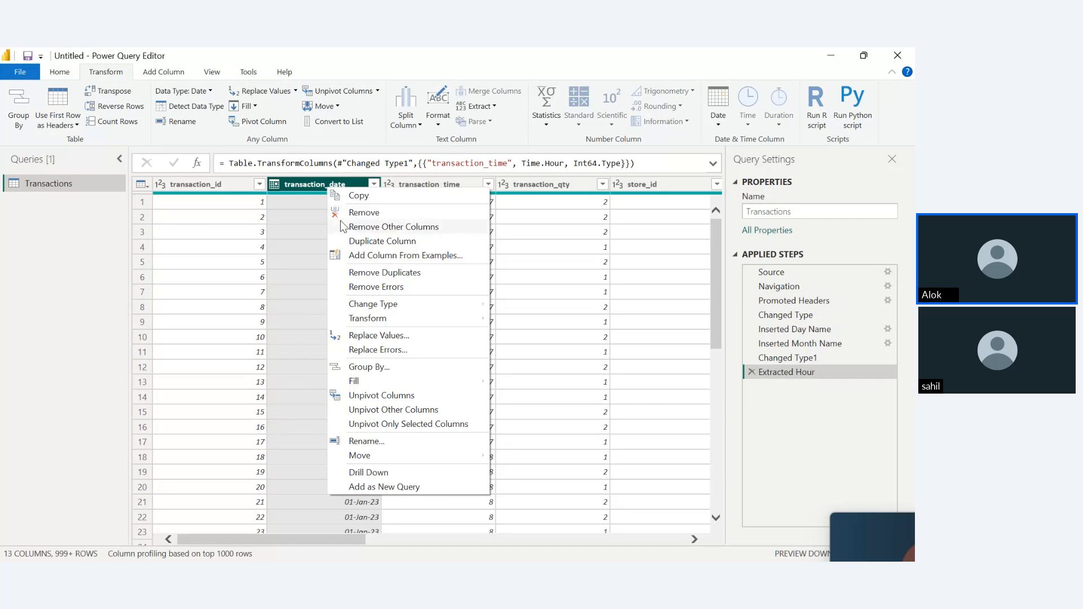
click(354, 213)
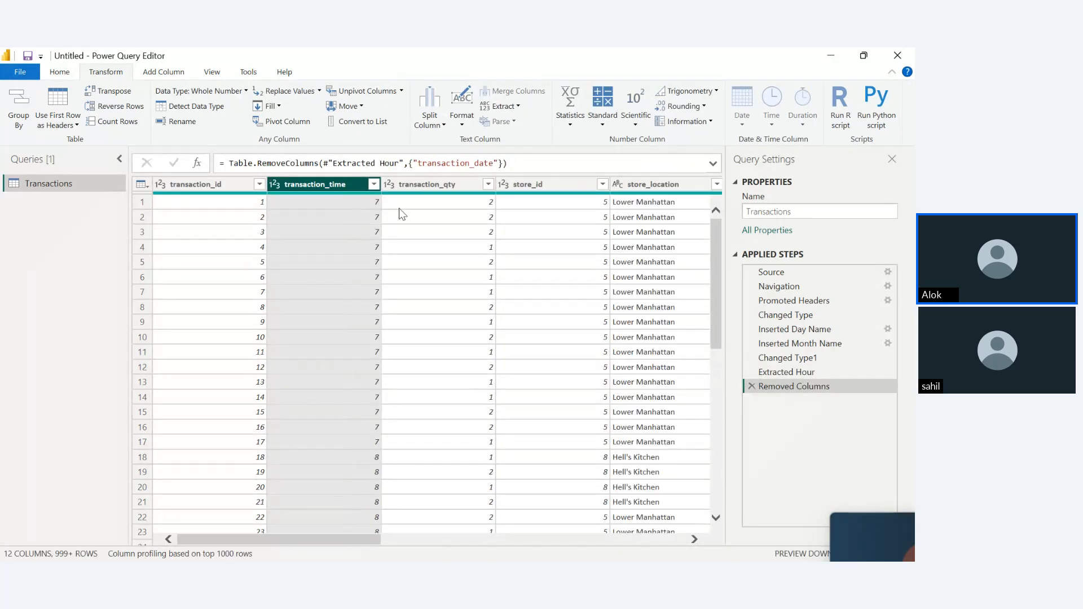
- Select the product_detail column and start a new conditional column named Size Project
click(627, 183)
scroll(630, 185, right, 2)
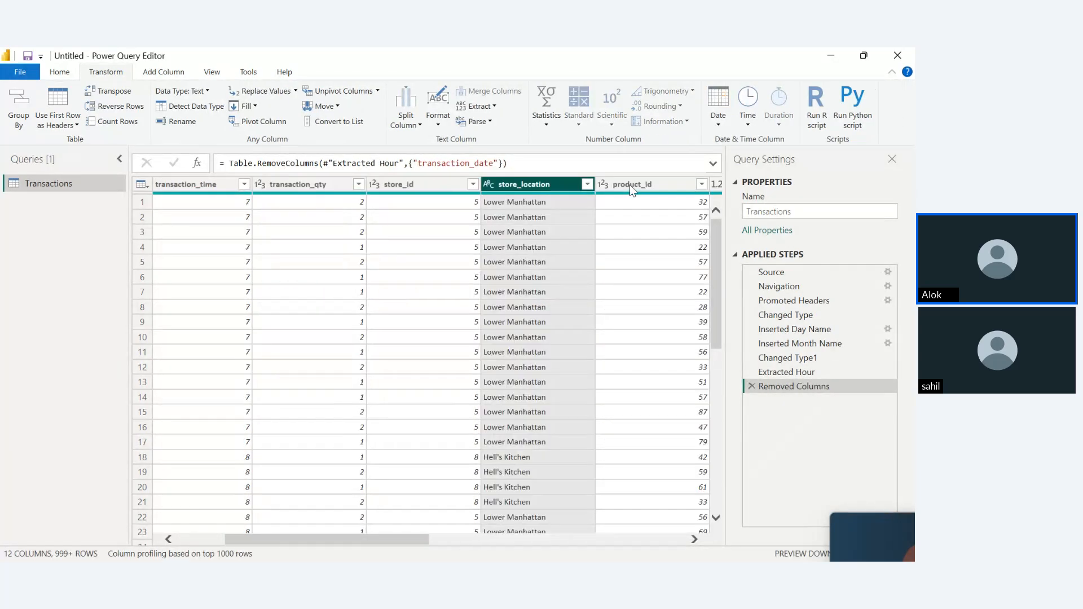
key(Right)
key(Right)
key(Right)
key(Right)
key(Right)
key(Right)
key(Right)
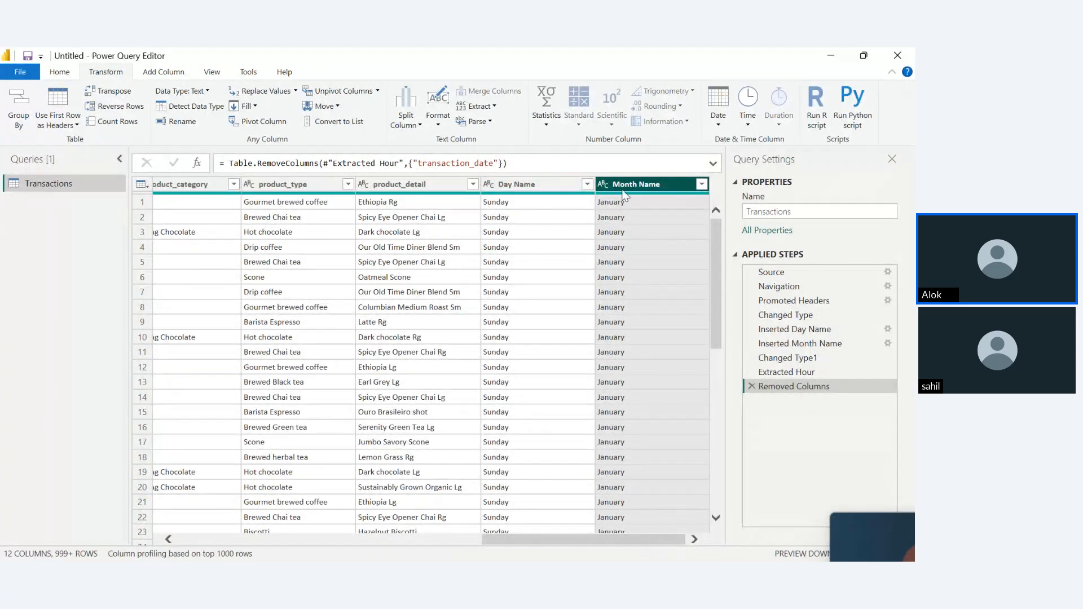
click(387, 185)
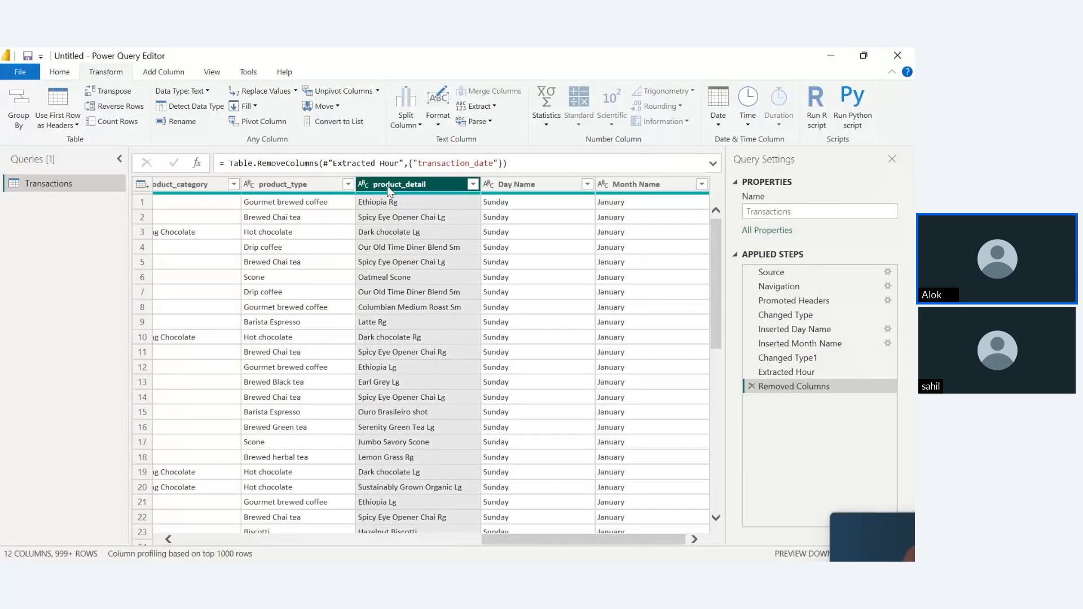
click(168, 75)
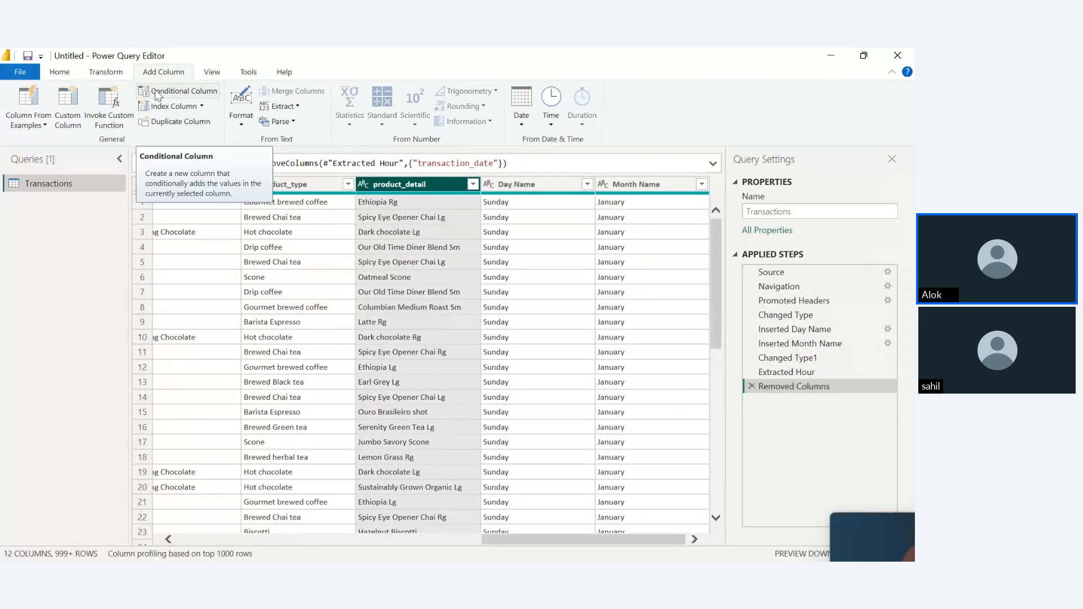
click(158, 94)
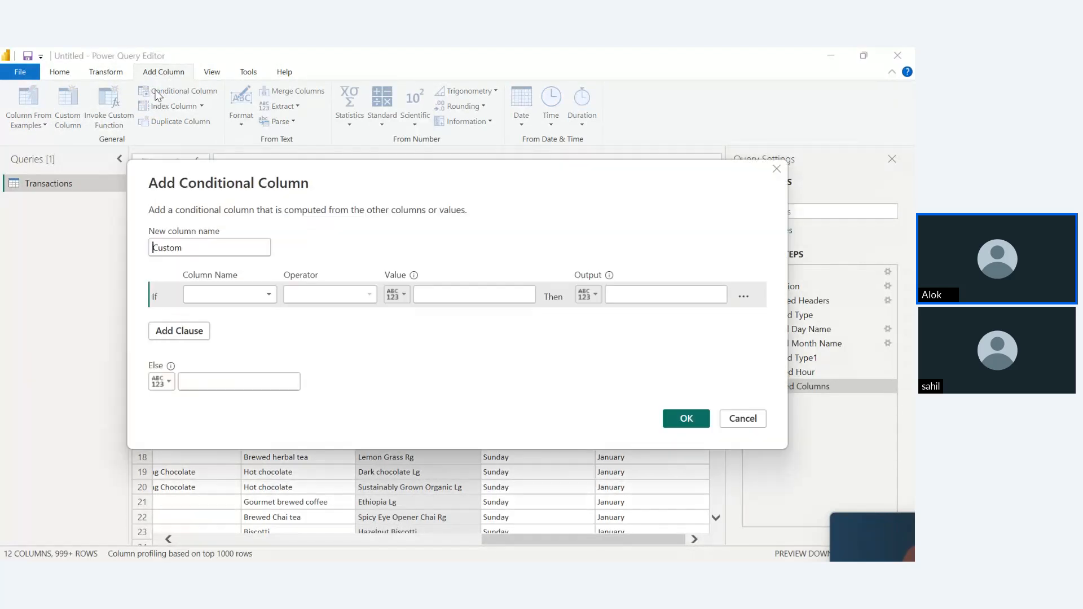
drag(198, 249, 67, 245)
key(BackSpace)
text(Siz)
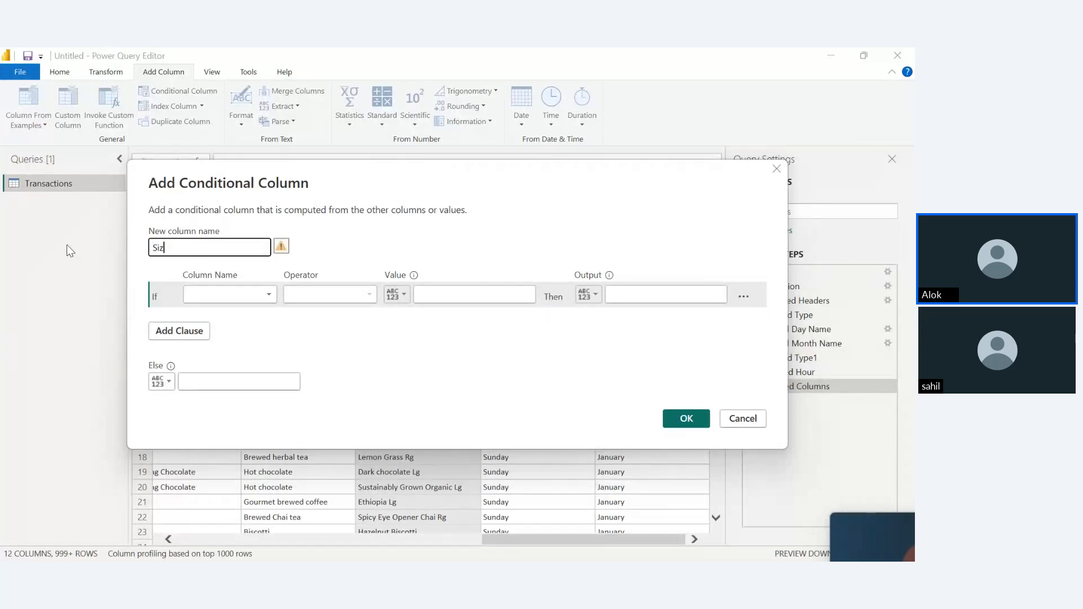
text(e Project)
- Set the first condition to output Regular when product_detail contains Rg, and add a second clause
click(243, 294)
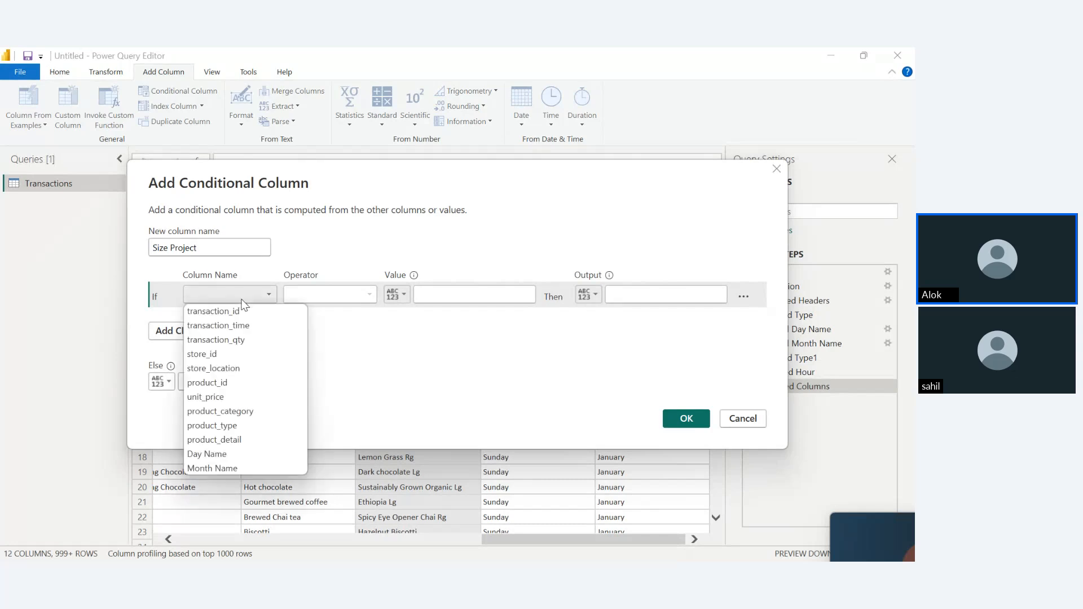
click(225, 436)
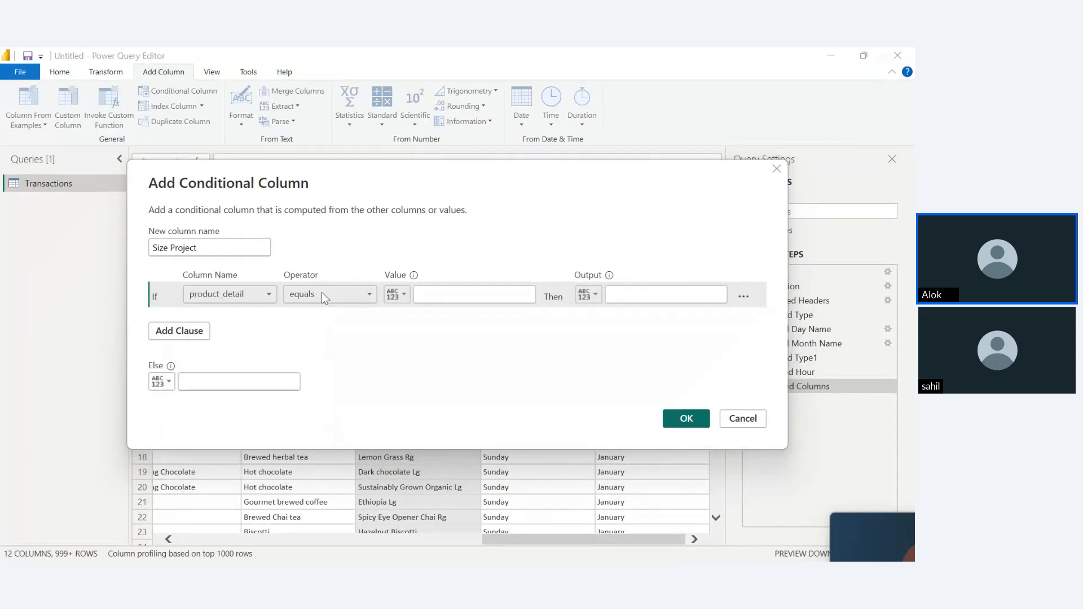
click(322, 291)
click(335, 398)
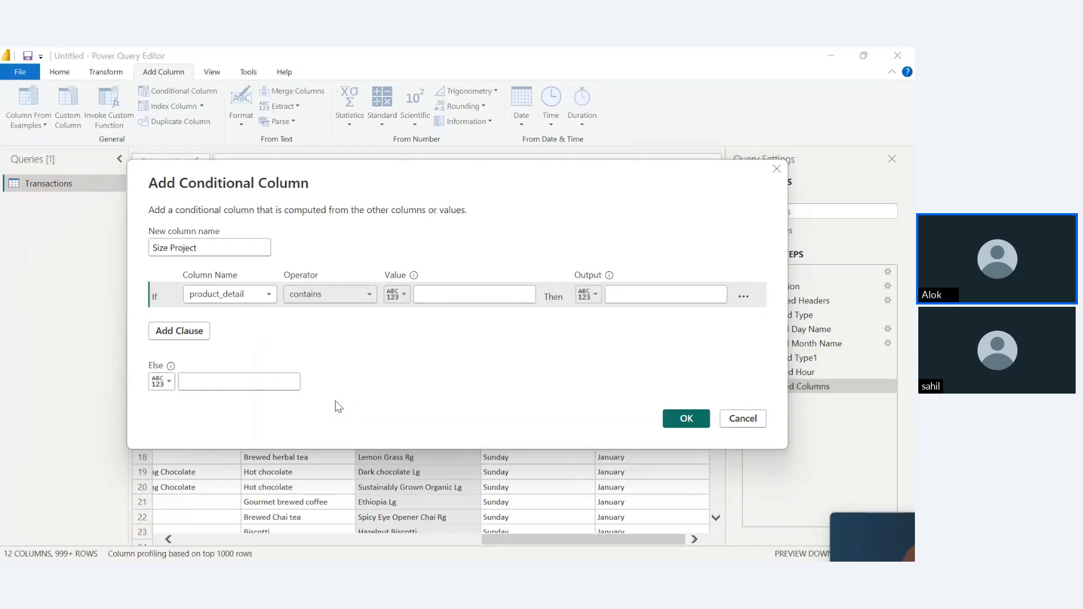
click(456, 299)
text(Rg)
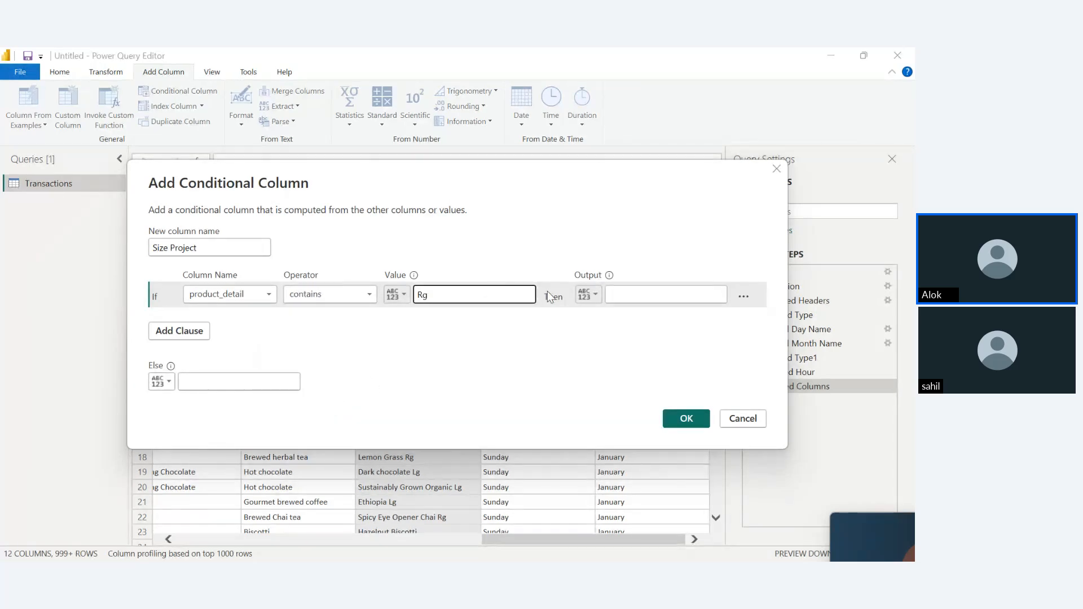
click(652, 291)
text(Regu)
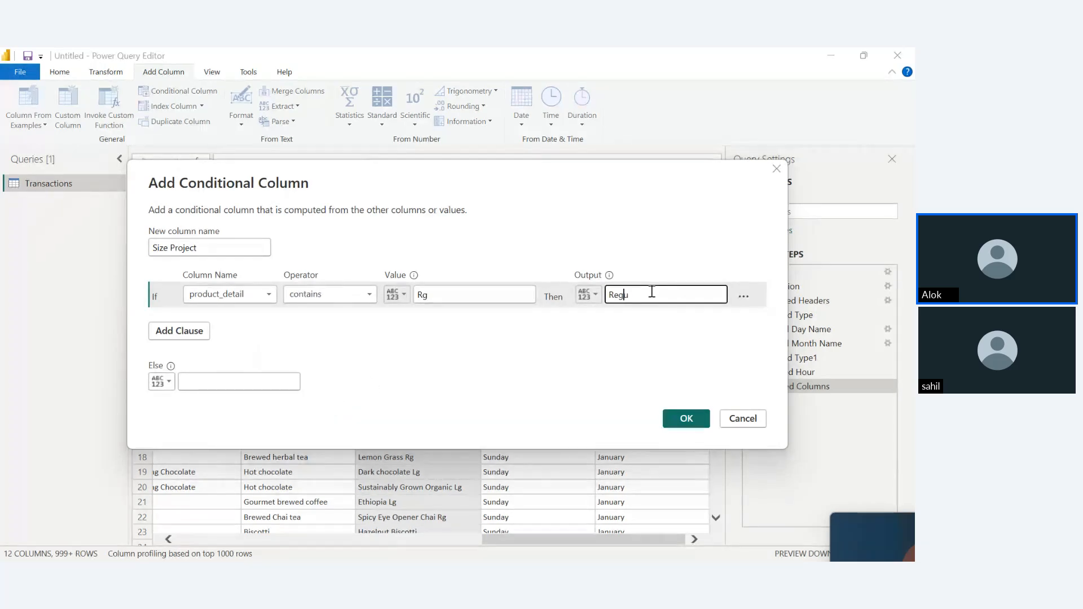
text(lar)
click(206, 337)
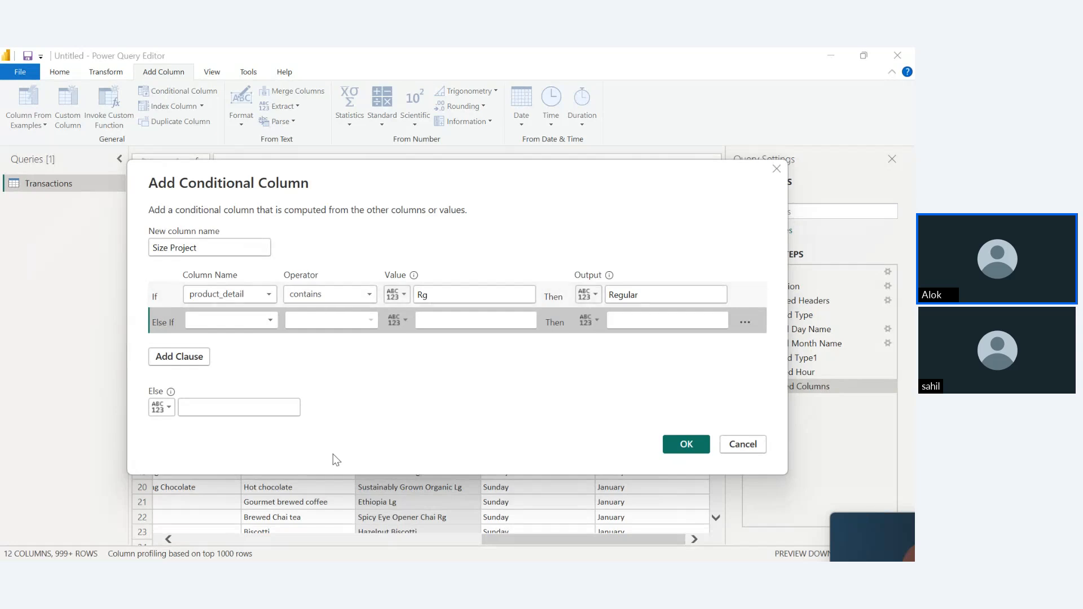
mouse_move(345, 559)
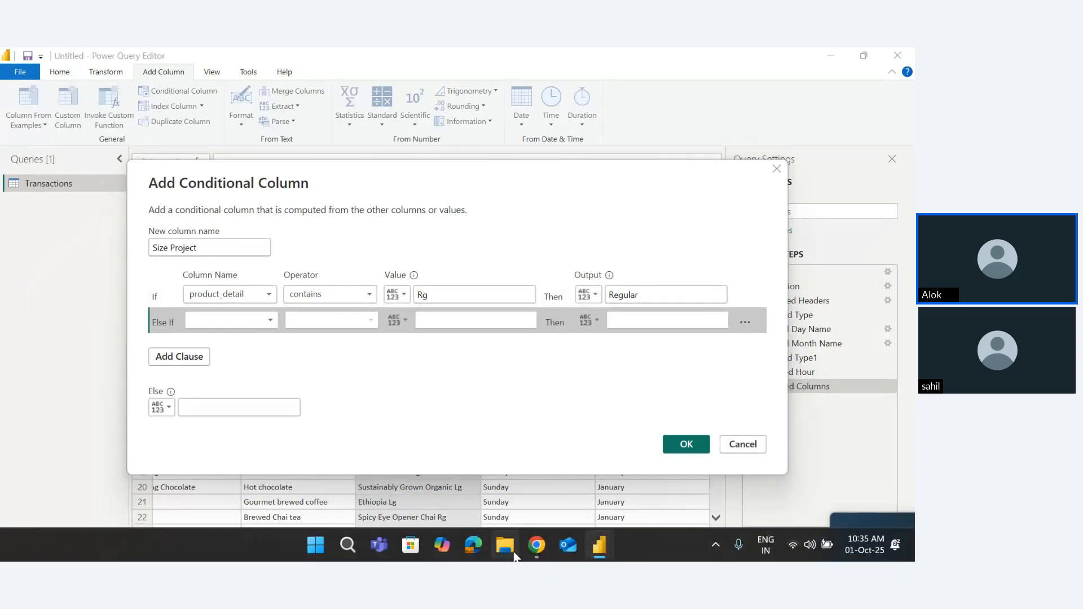
click(348, 546)
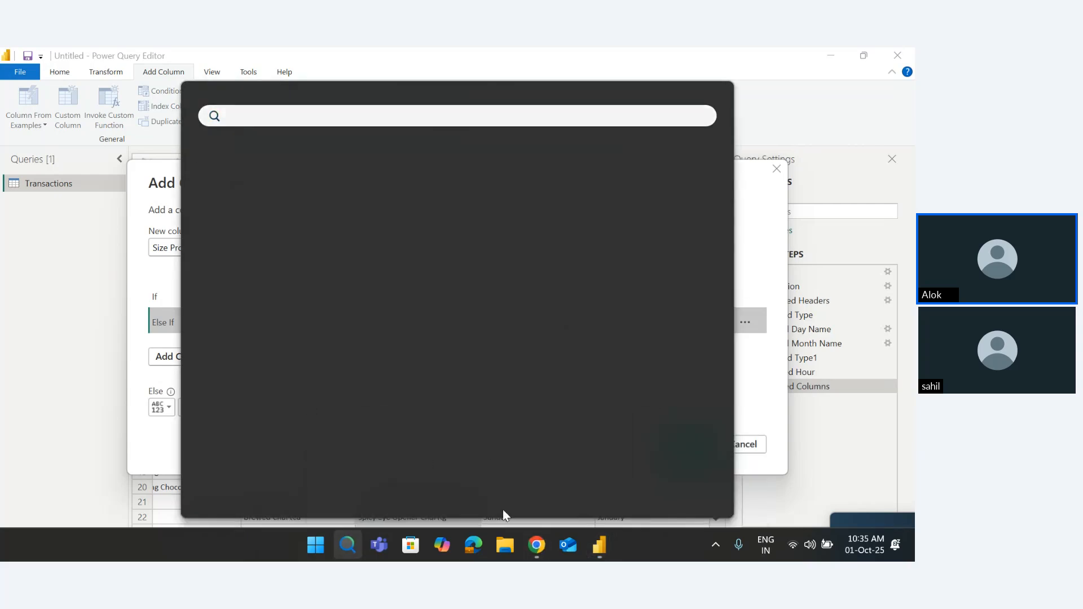
click(885, 246)
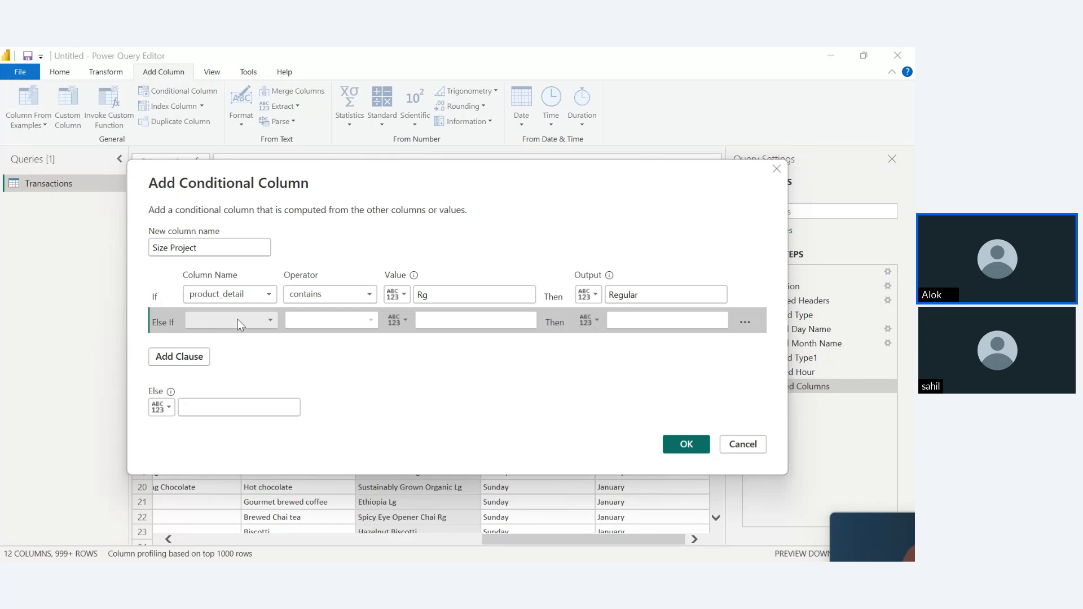
- Set the second clause to output Large when product_detail contains Lg
click(238, 320)
click(217, 466)
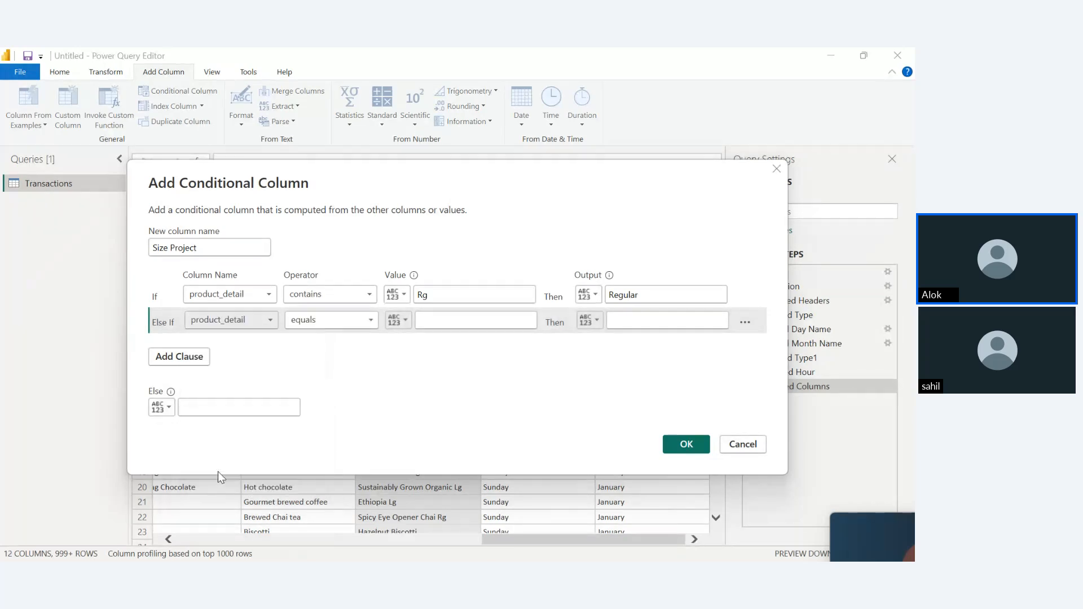
click(325, 321)
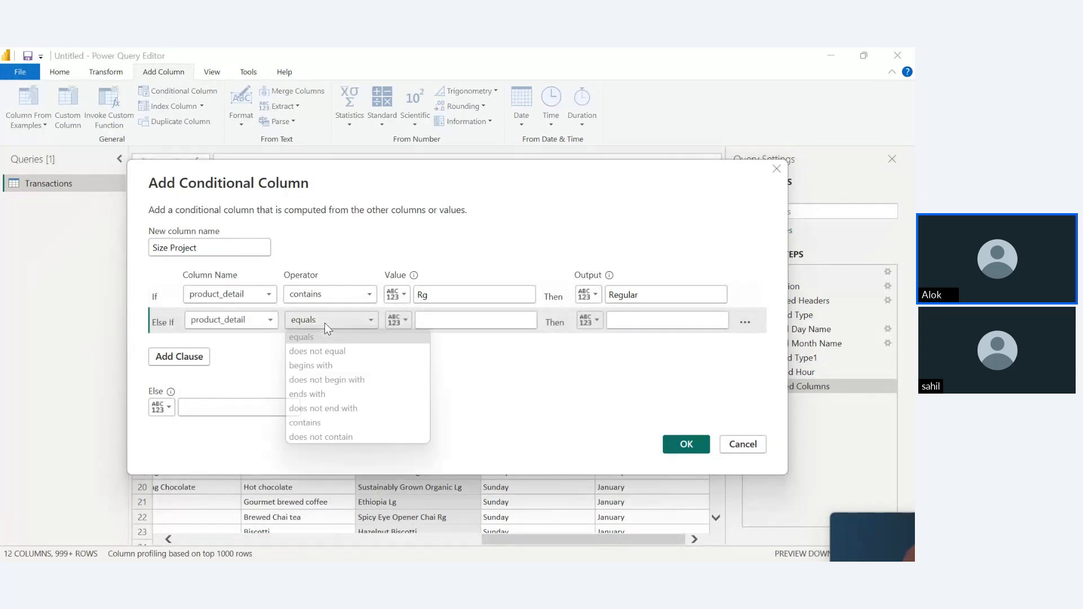
click(316, 423)
click(457, 316)
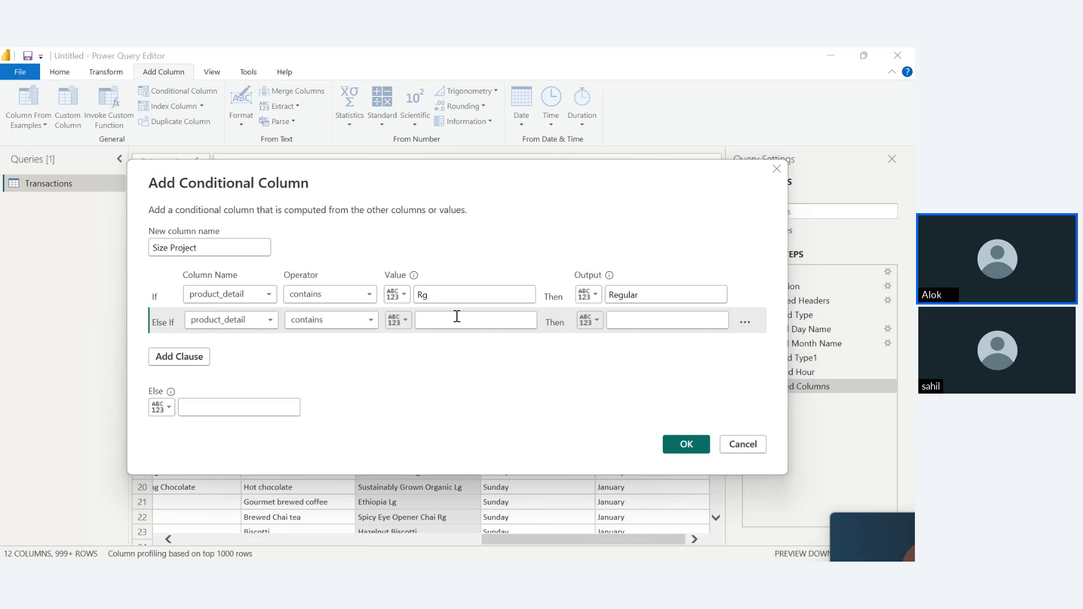
text(R)
key(BackSpace)
text(Lg)
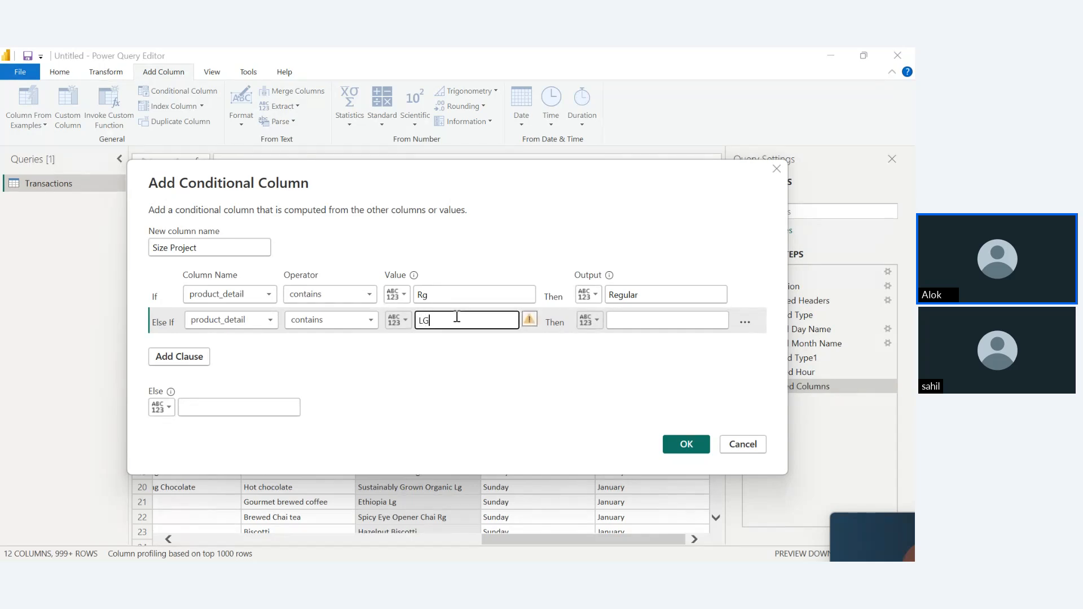
key(BackSpace)
text(g)
click(628, 321)
text(Large)
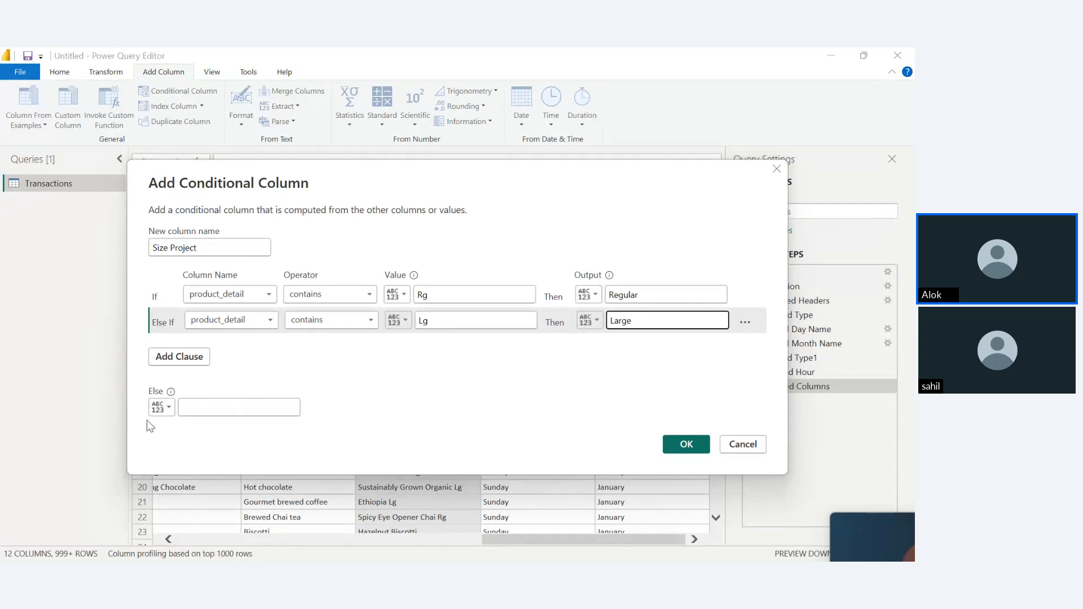
- Add a third clause that outputs Small when product_detail contains Sm
click(165, 359)
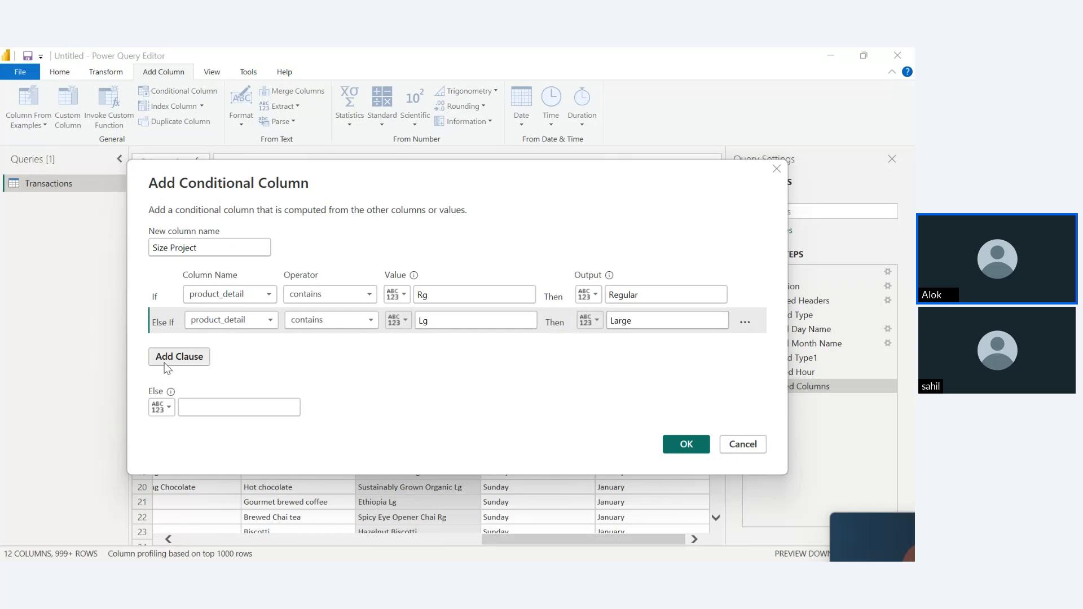
click(237, 351)
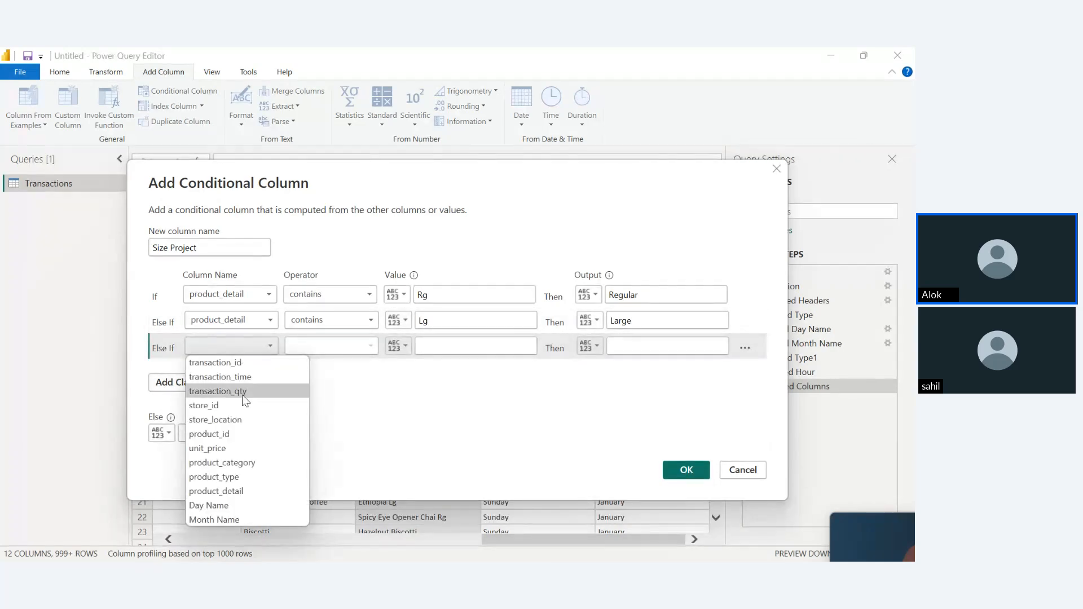
click(231, 488)
click(323, 346)
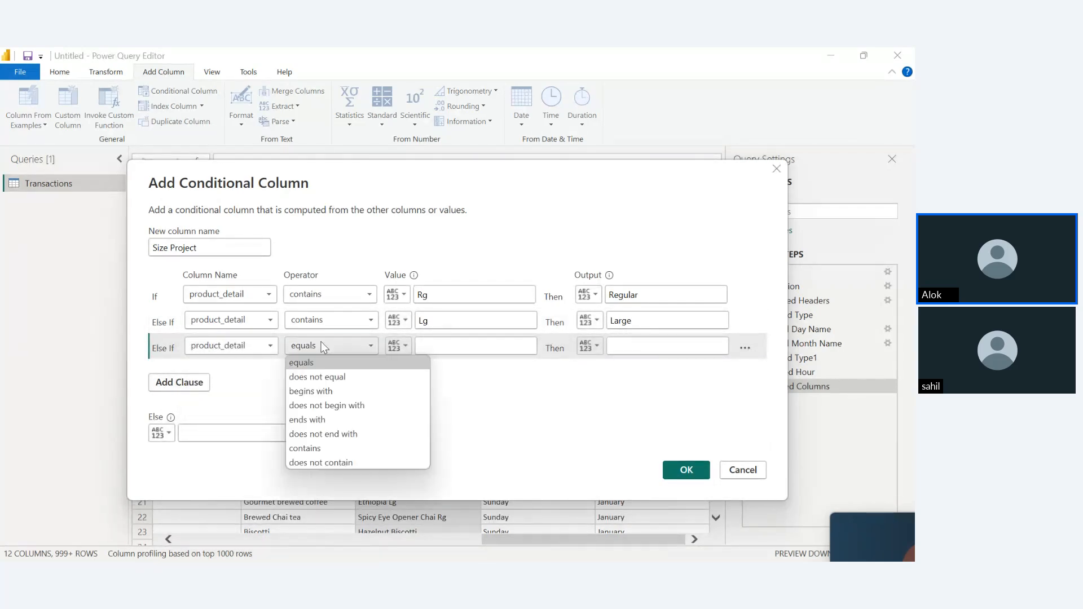
click(320, 449)
click(435, 351)
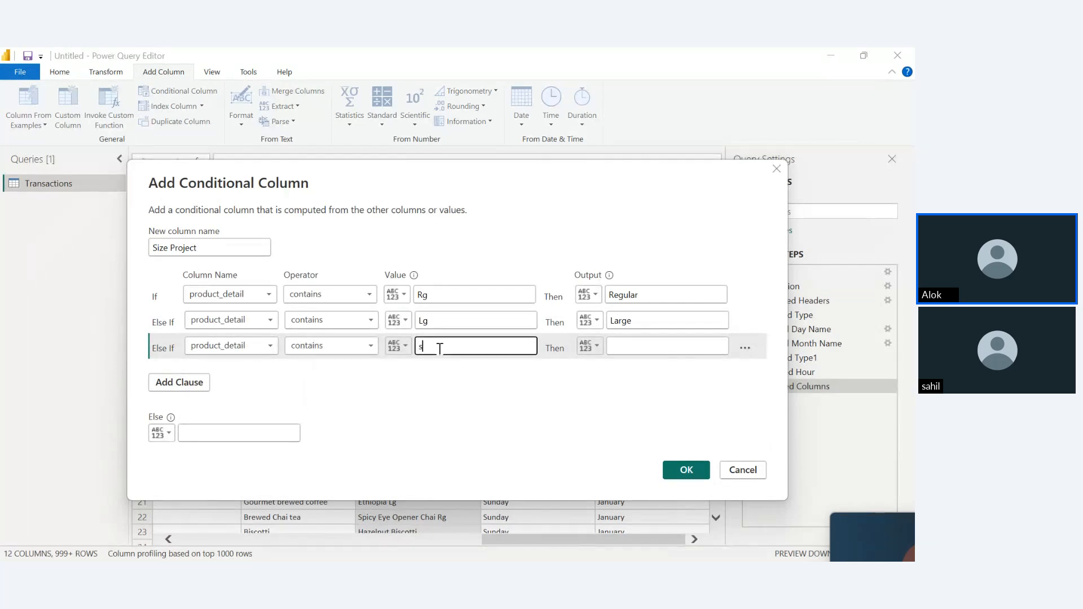
text(Sm)
click(622, 354)
text(Medu)
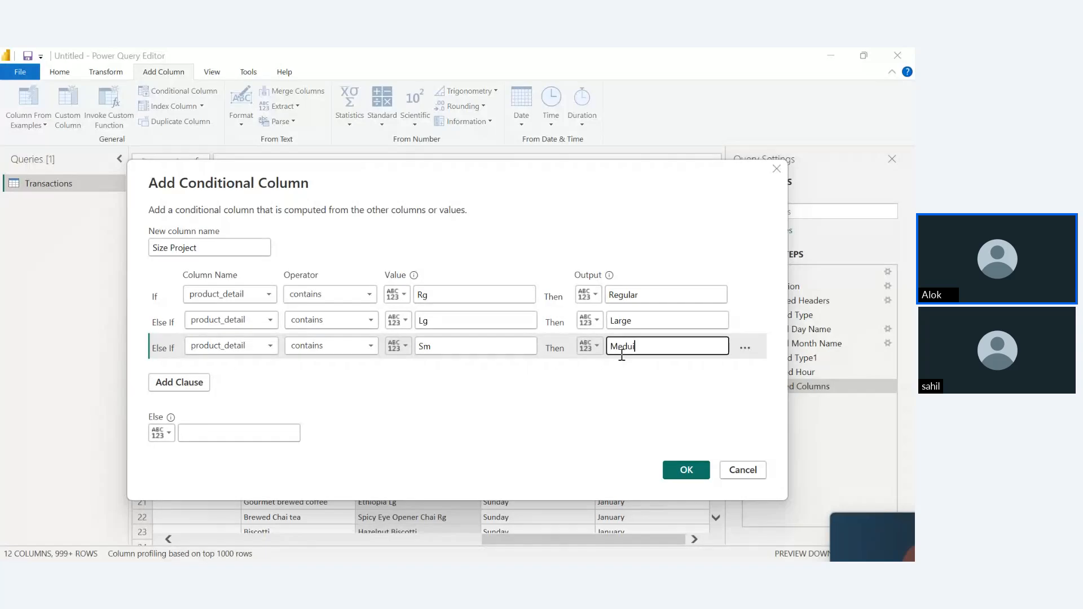
text(ium)
key(BackSpace)
key(BackSpace)
key(BackSpace)
key(BackSpace)
key(BackSpace)
key(BackSpace)
text(Small)
key(BackSpace)
key(BackSpace)
text(ll)
- Set the Else output to Not Defined and create the Size Project conditional column
click(194, 432)
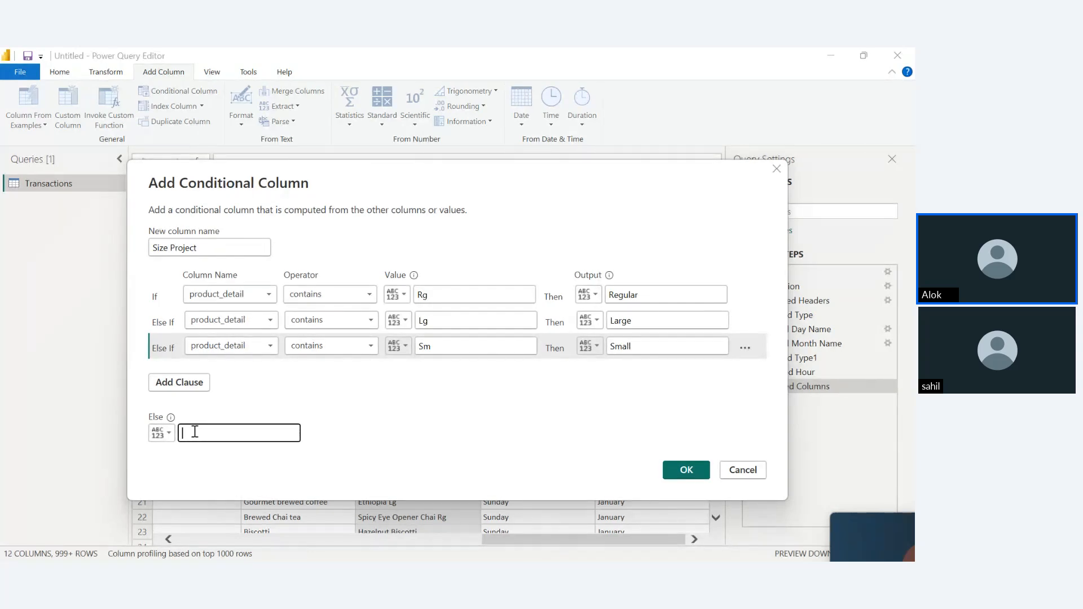
text(Not Defined)
click(696, 472)
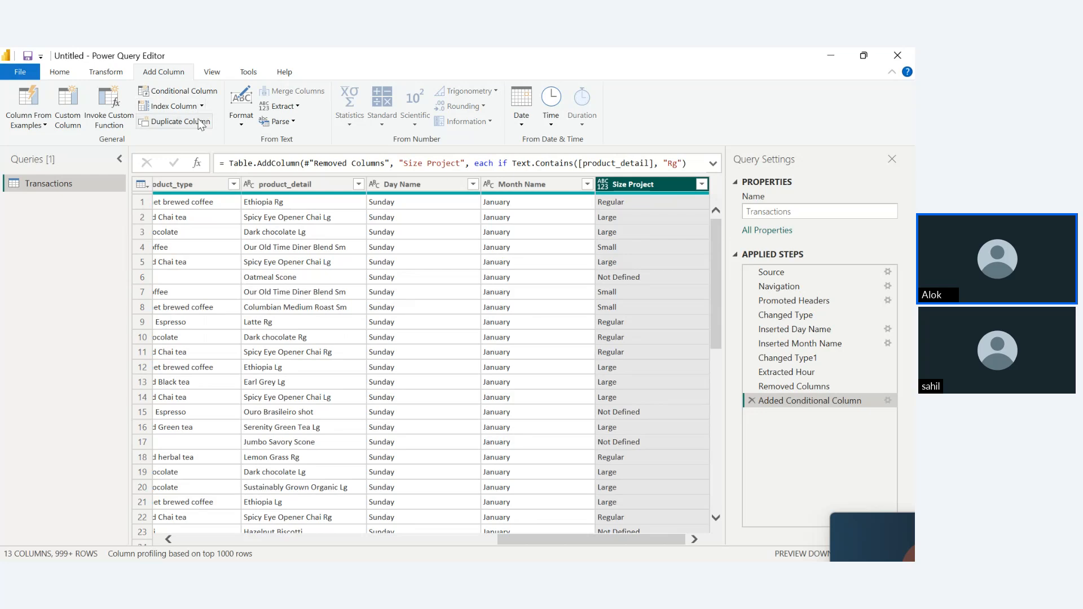
- Set the data type of the Size Project column to Text
click(106, 72)
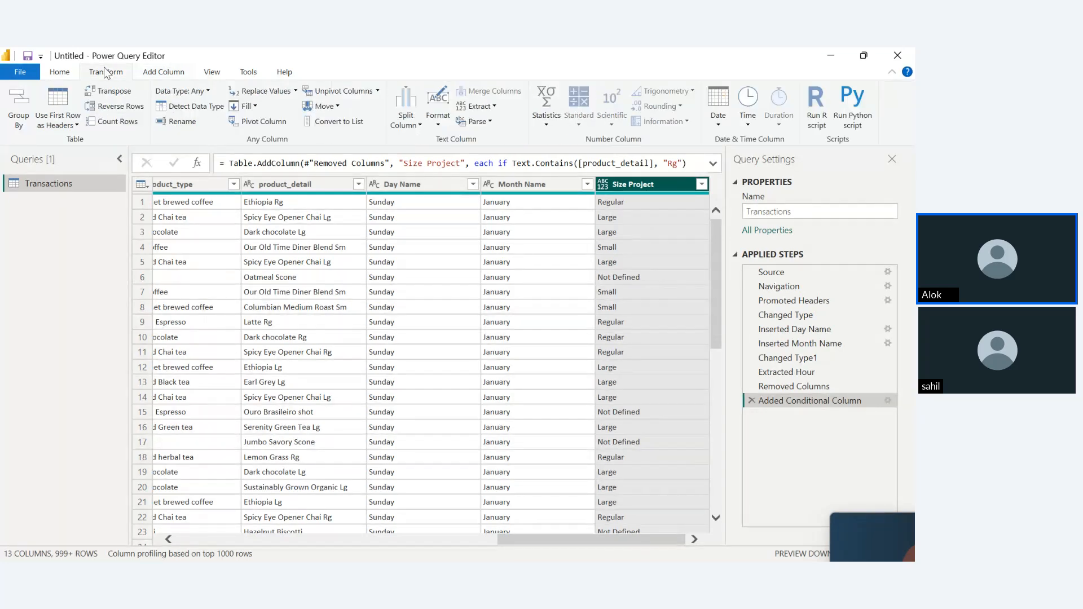
click(209, 92)
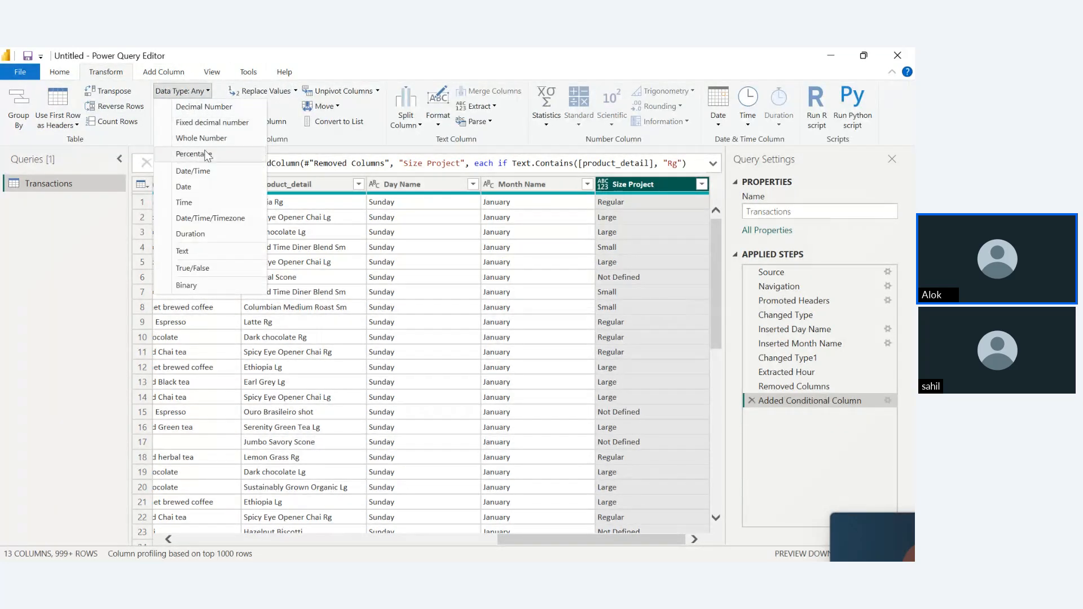
click(195, 251)
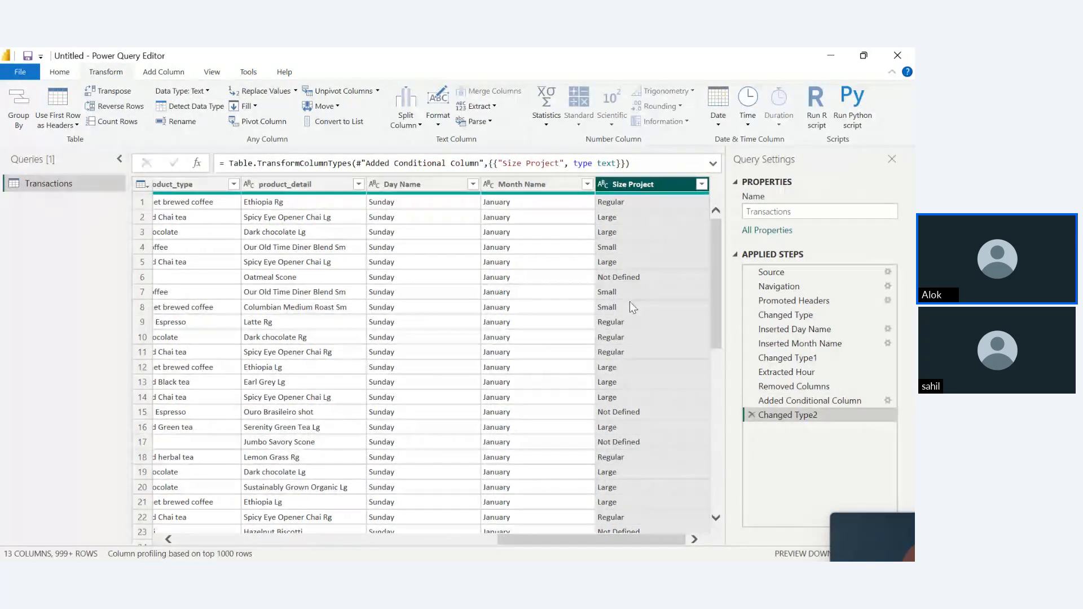
- Replace Rg with an empty value in the product_detail column
double_click(299, 182)
key(Escape)
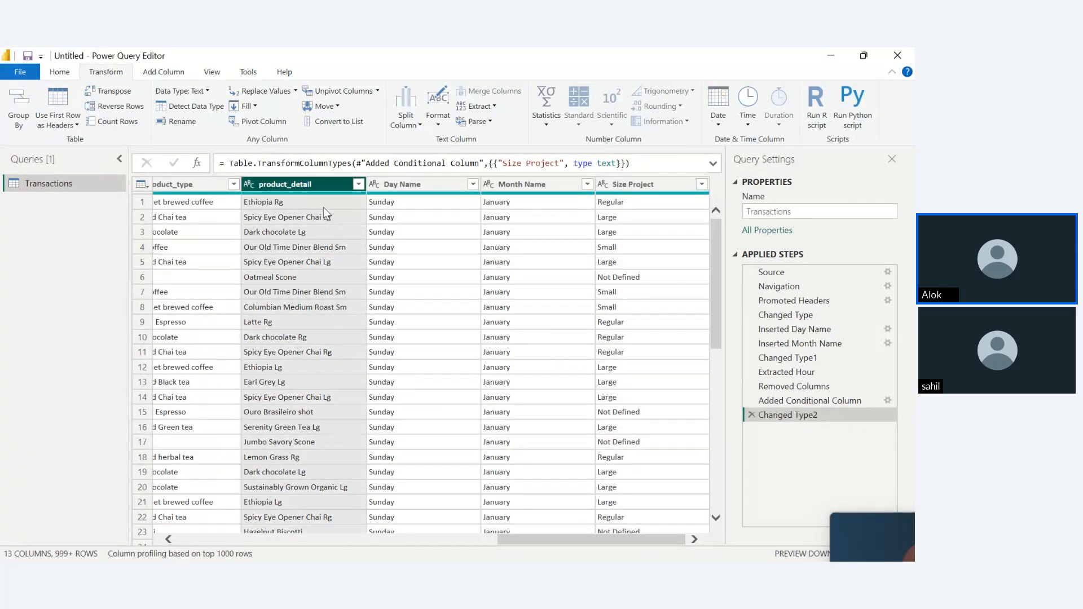
click(262, 92)
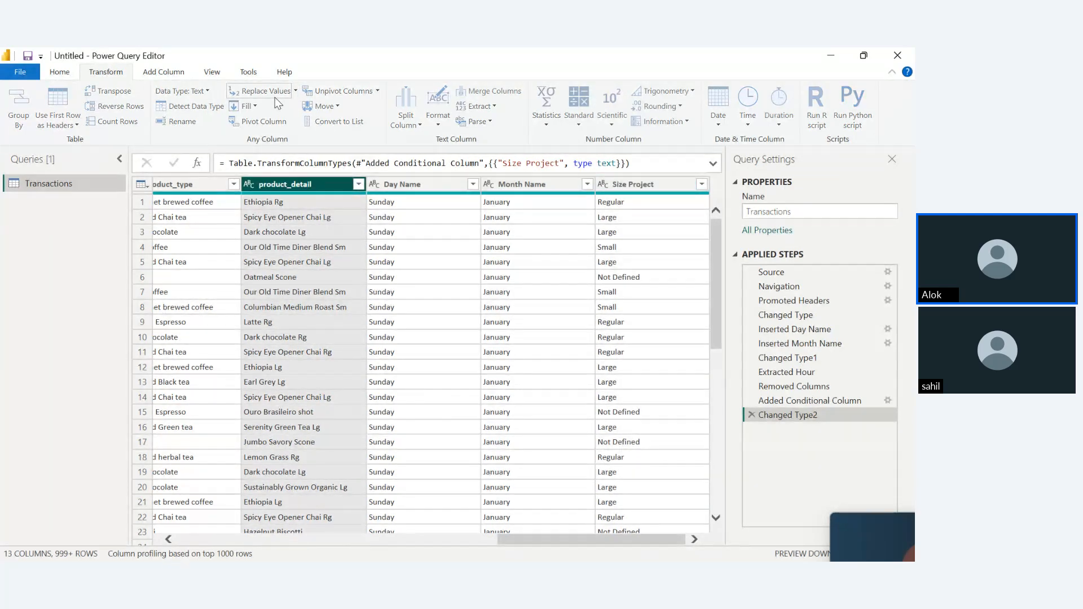
text(Rg)
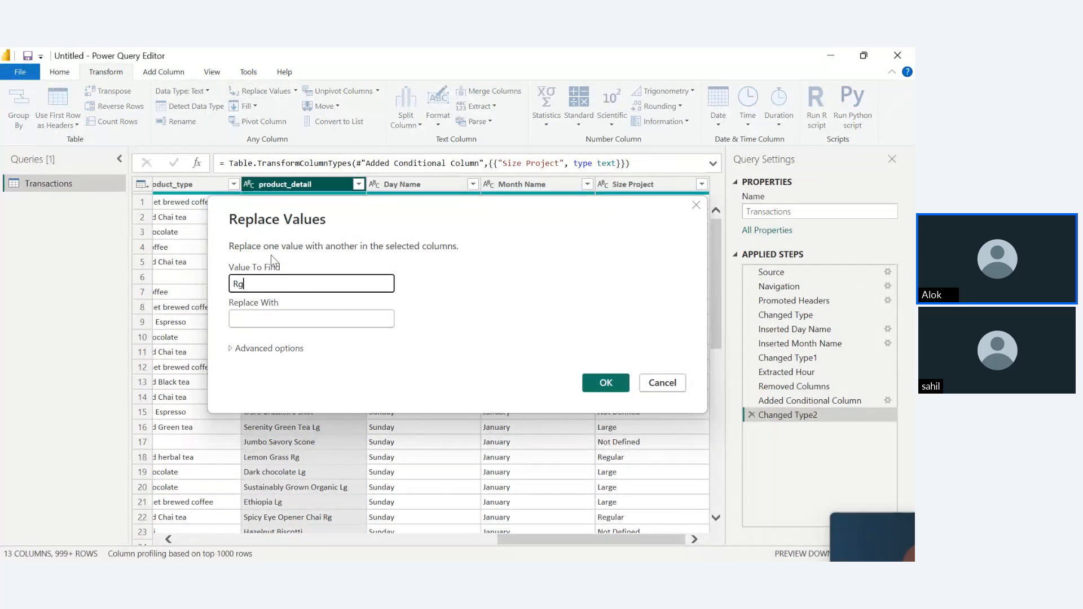
key(Return)
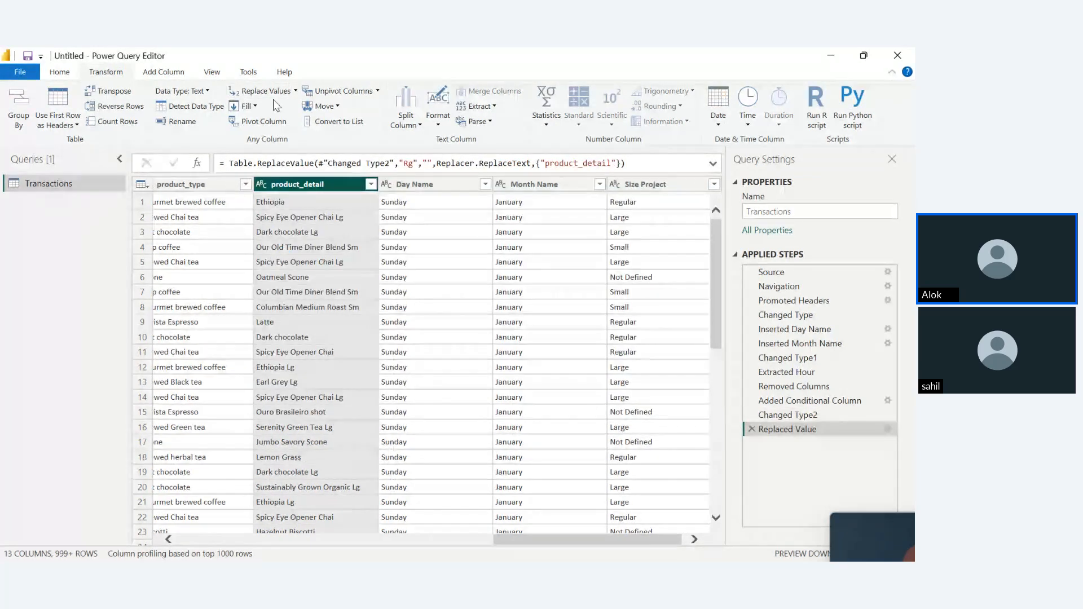
- Strip the Lg and Sm size codes from the product_detail column by replacing each with an empty value
click(262, 91)
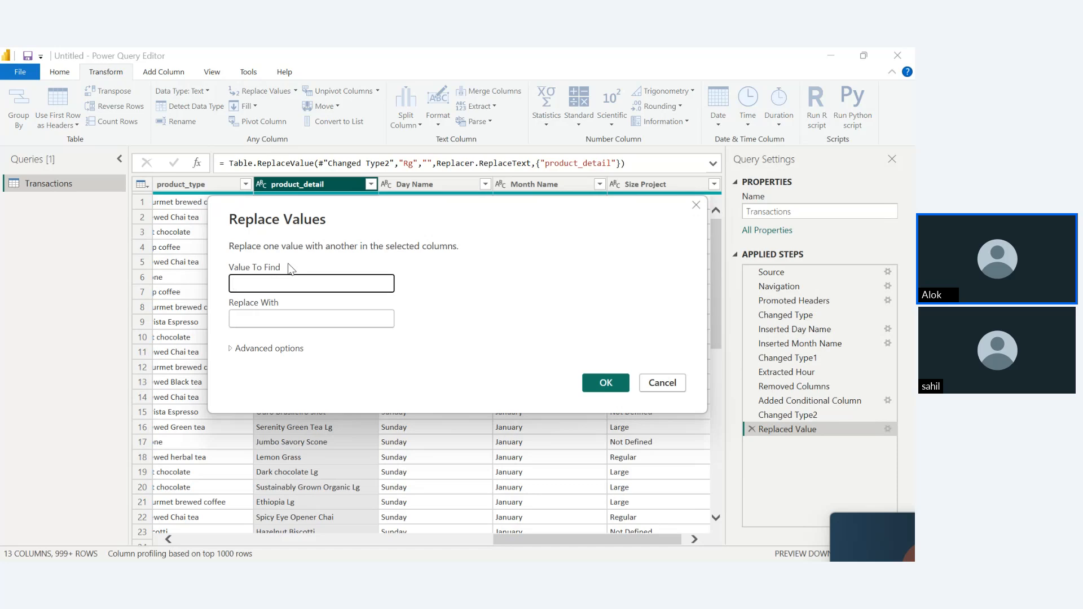
text(Lg)
key(Return)
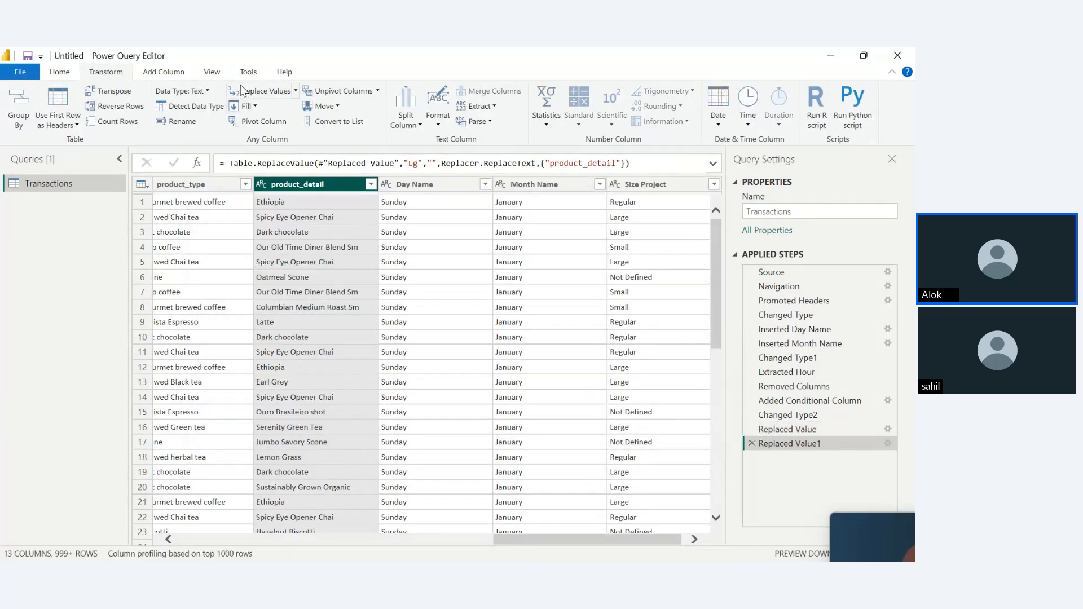
click(259, 93)
text(Sm)
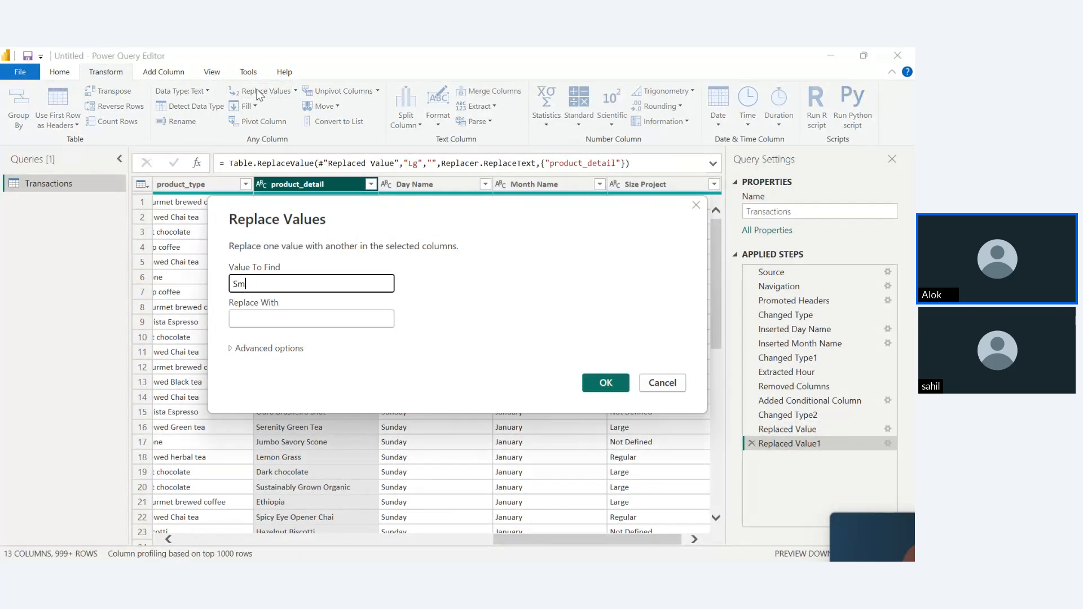
key(Return)
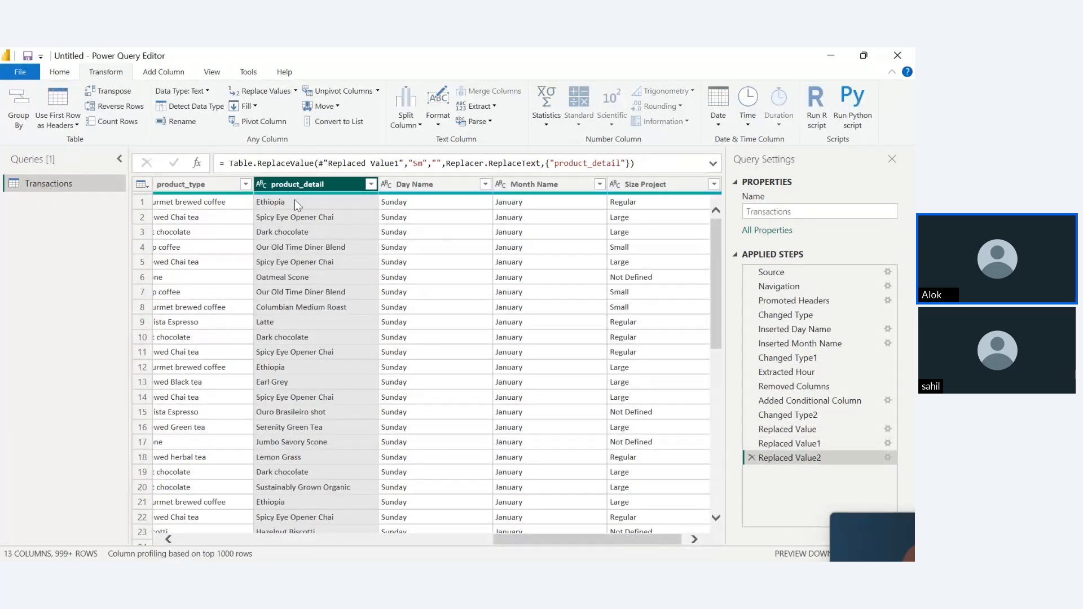
- Trim the leading and trailing spaces from the product_detail text
click(449, 124)
click(453, 186)
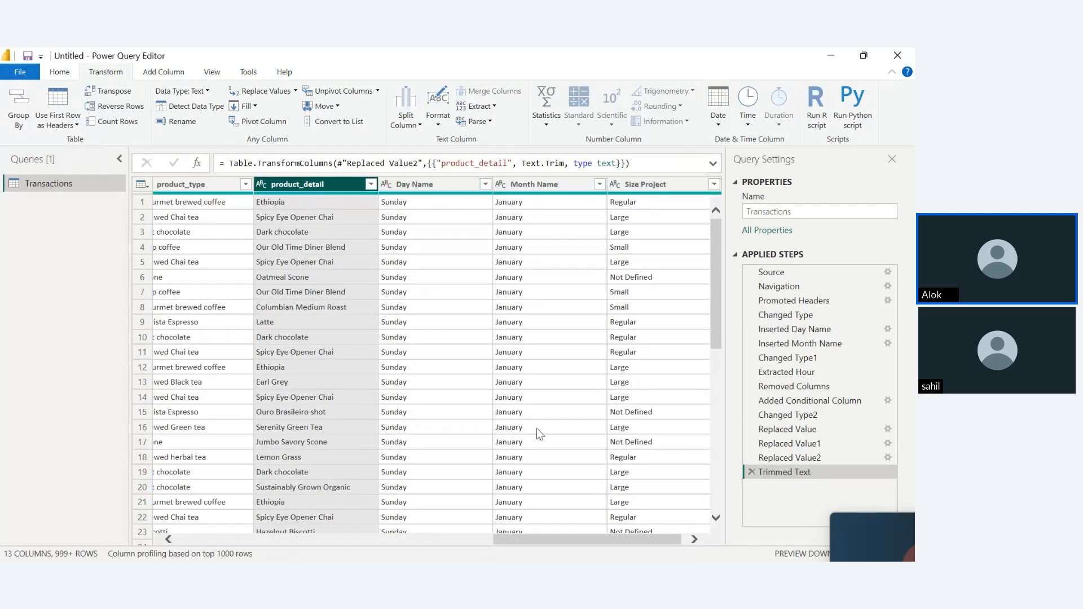
drag(635, 538, 612, 532)
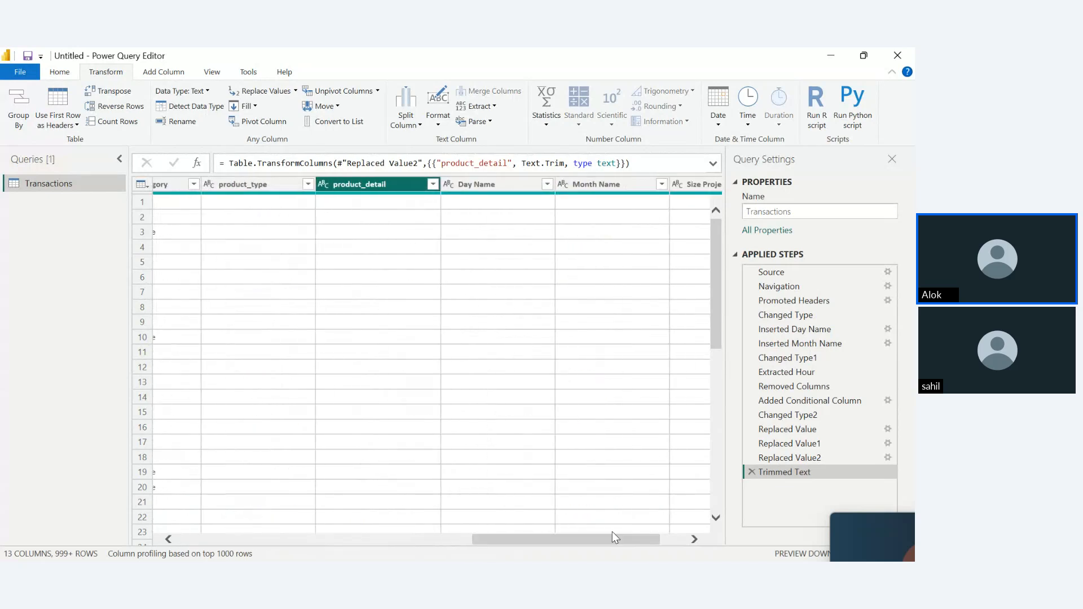
- Add a custom column named Total Bill with the formula [transaction_qty]*[unit_price]
click(167, 72)
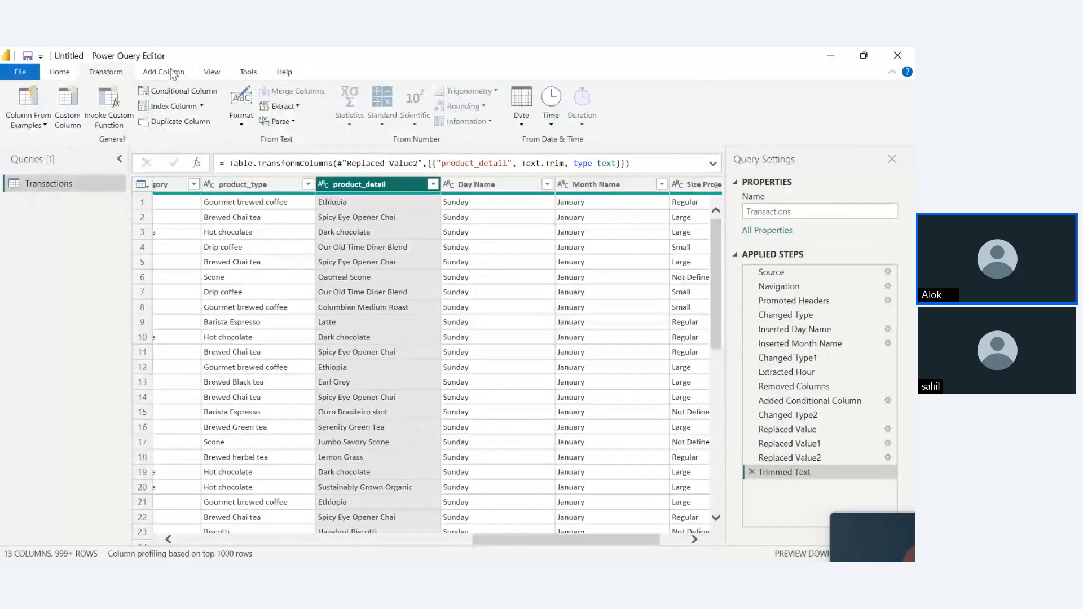
click(61, 103)
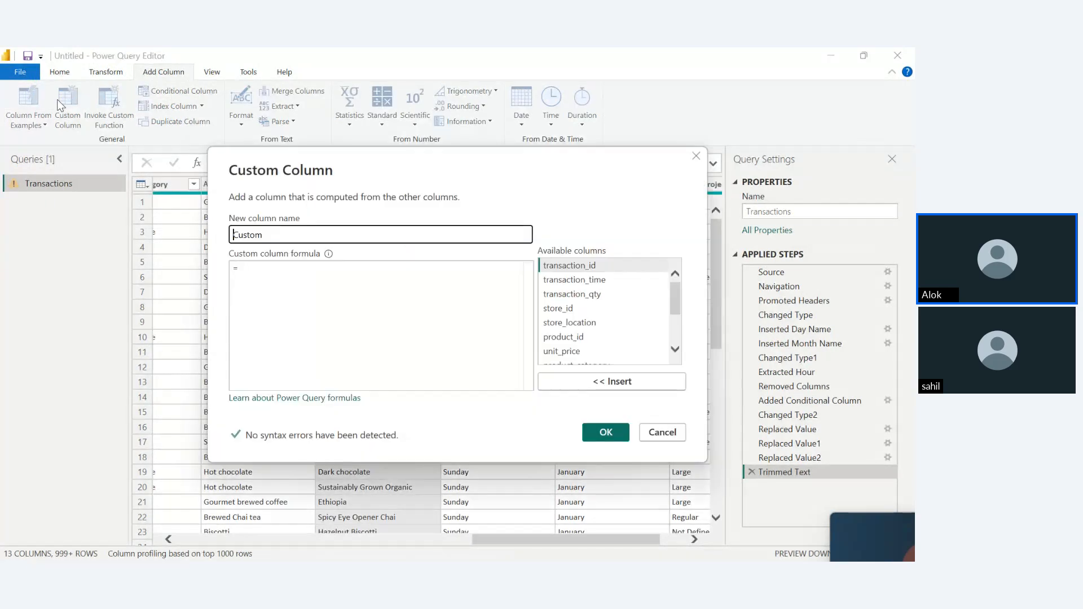
drag(290, 237, 143, 219)
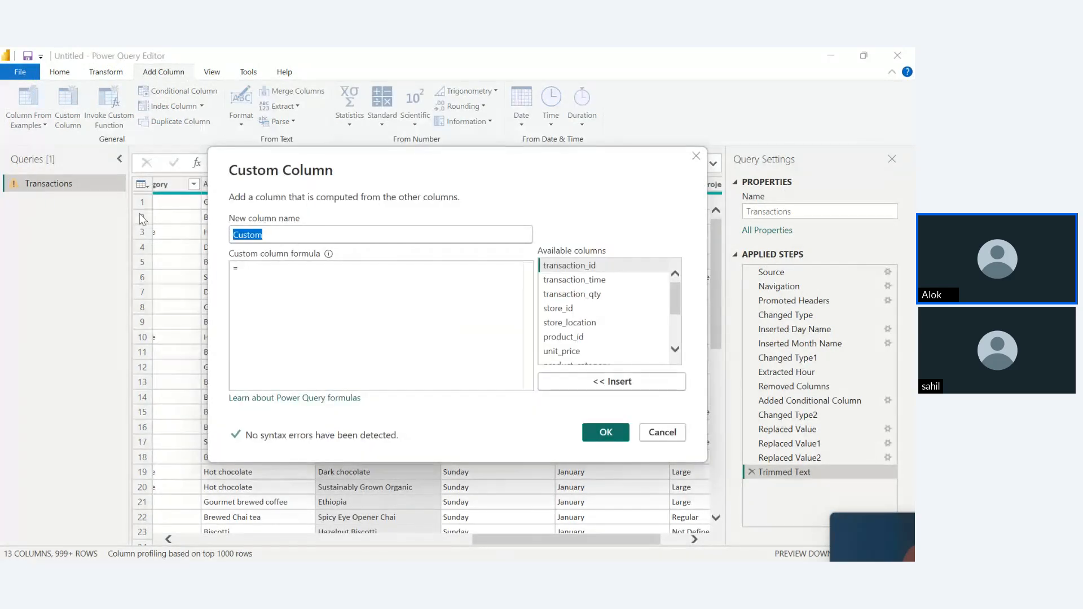
text(Total )
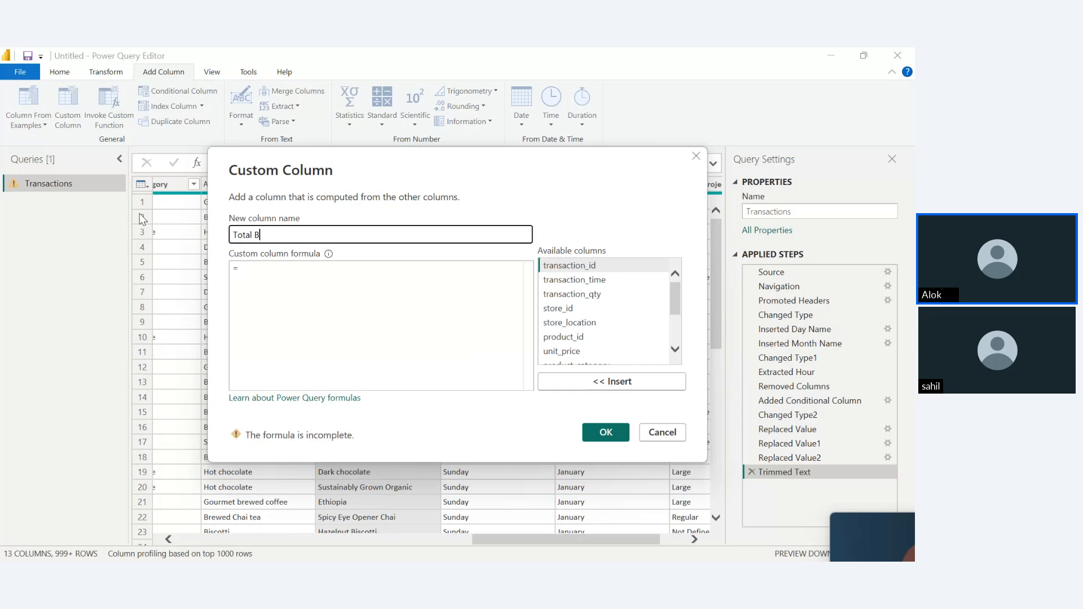
text(Bill)
click(371, 308)
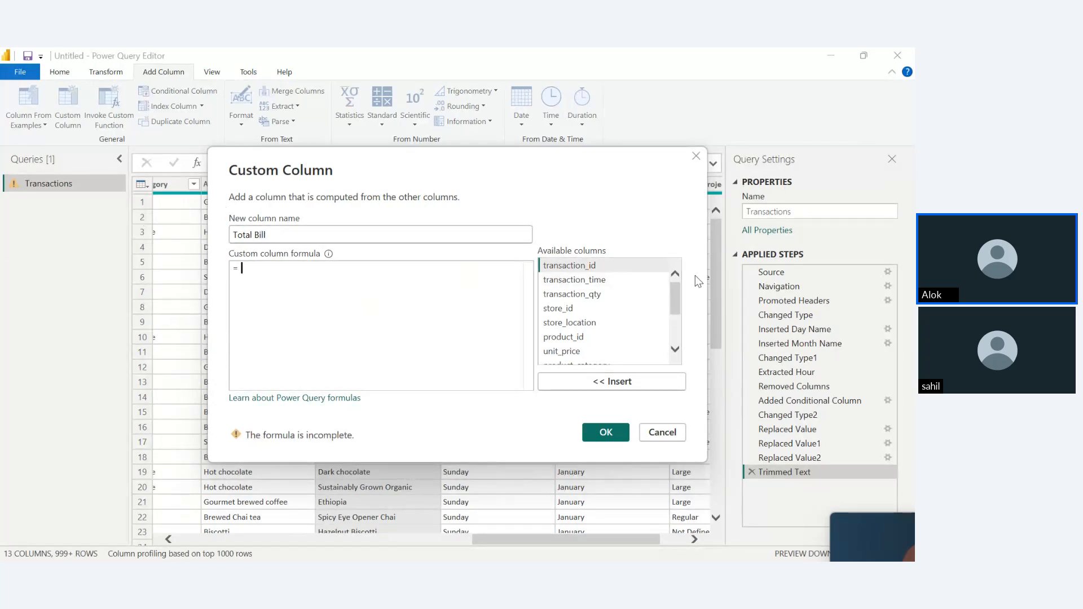
double_click(595, 296)
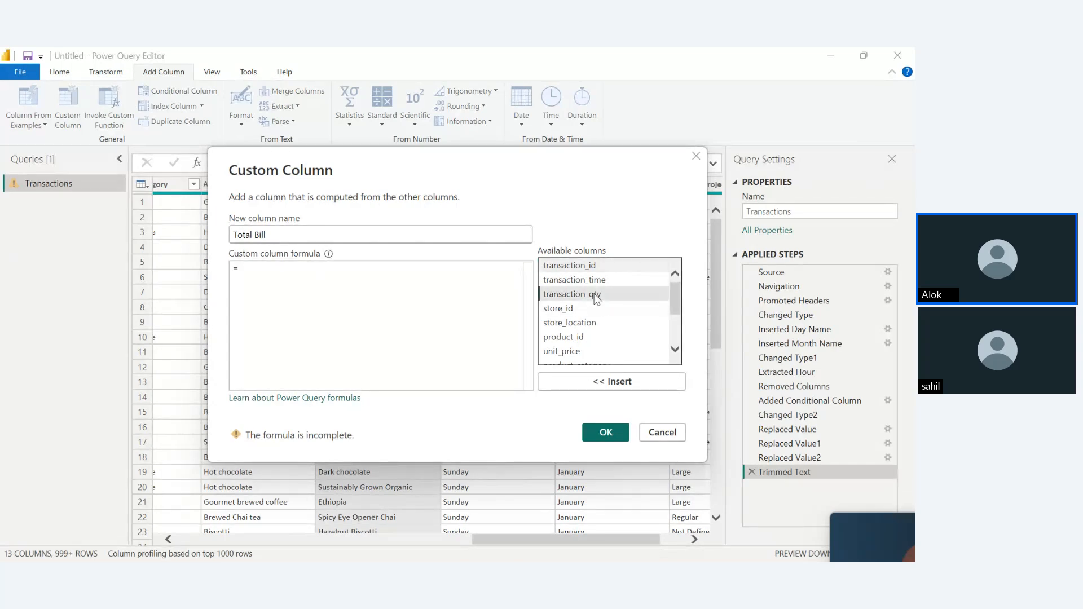
text(*)
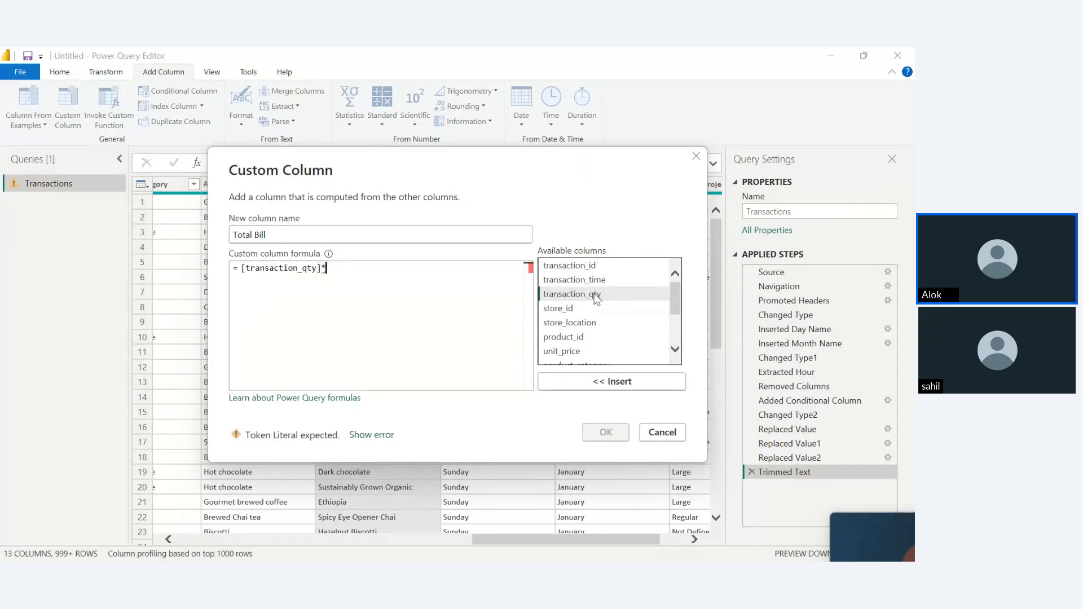
double_click(595, 351)
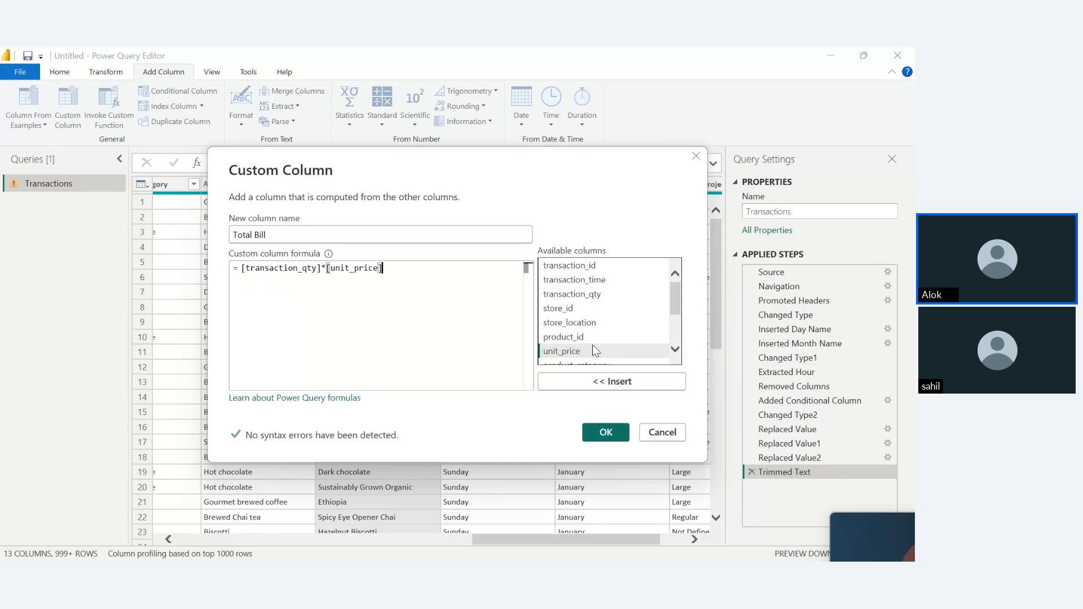
click(605, 432)
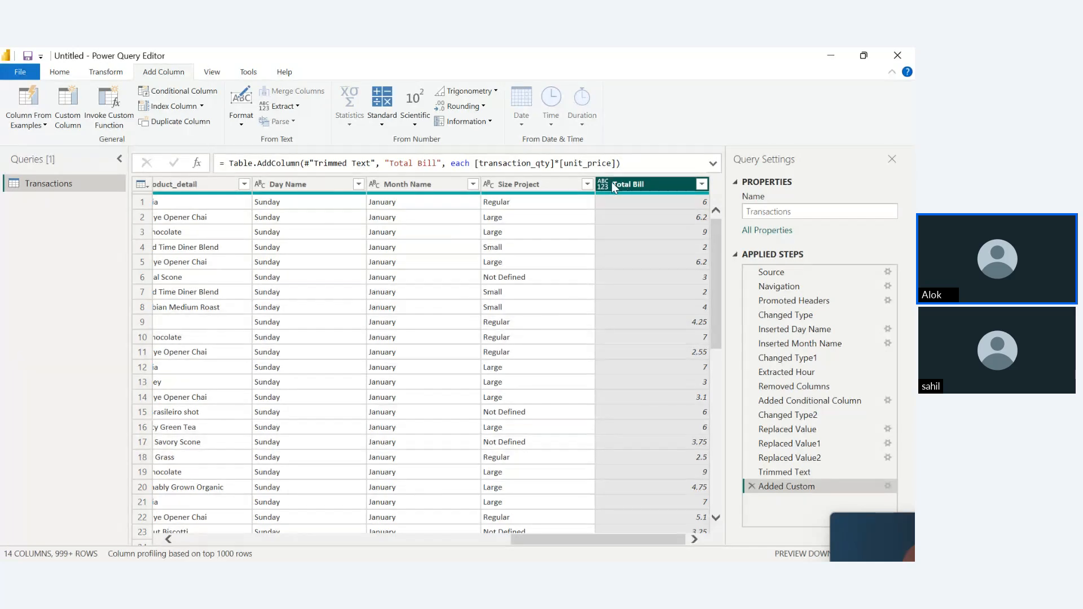
- Set the data type of the Total Bill column to Decimal Number
click(105, 72)
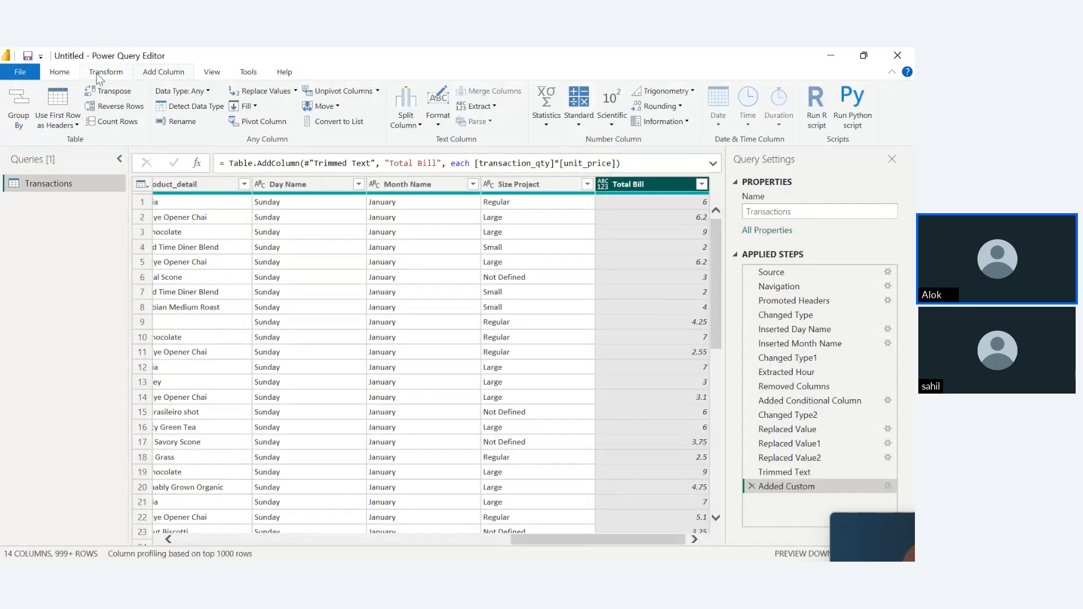
click(198, 92)
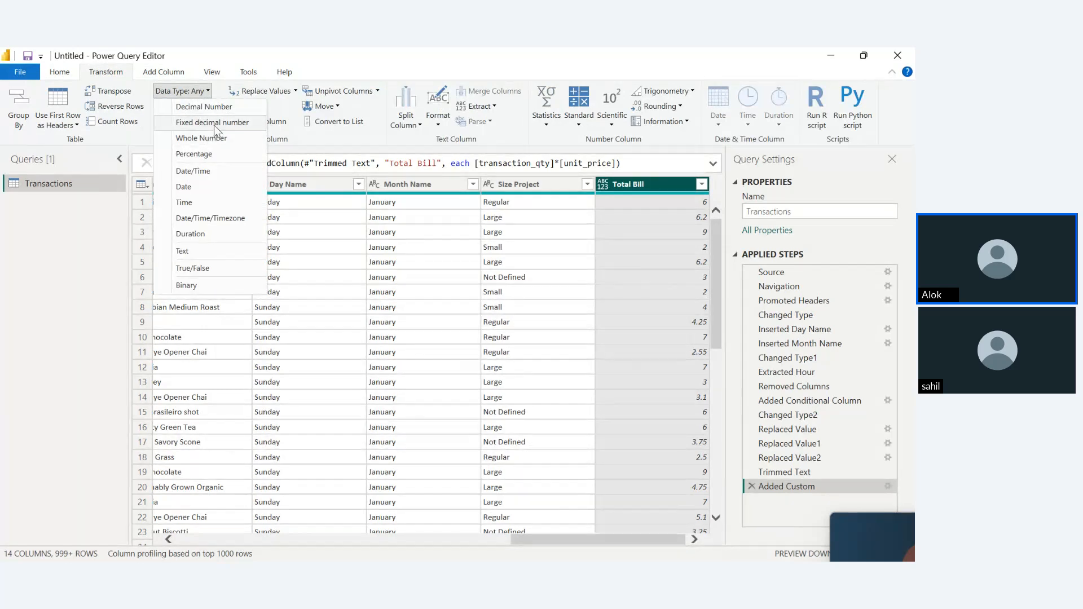
click(208, 108)
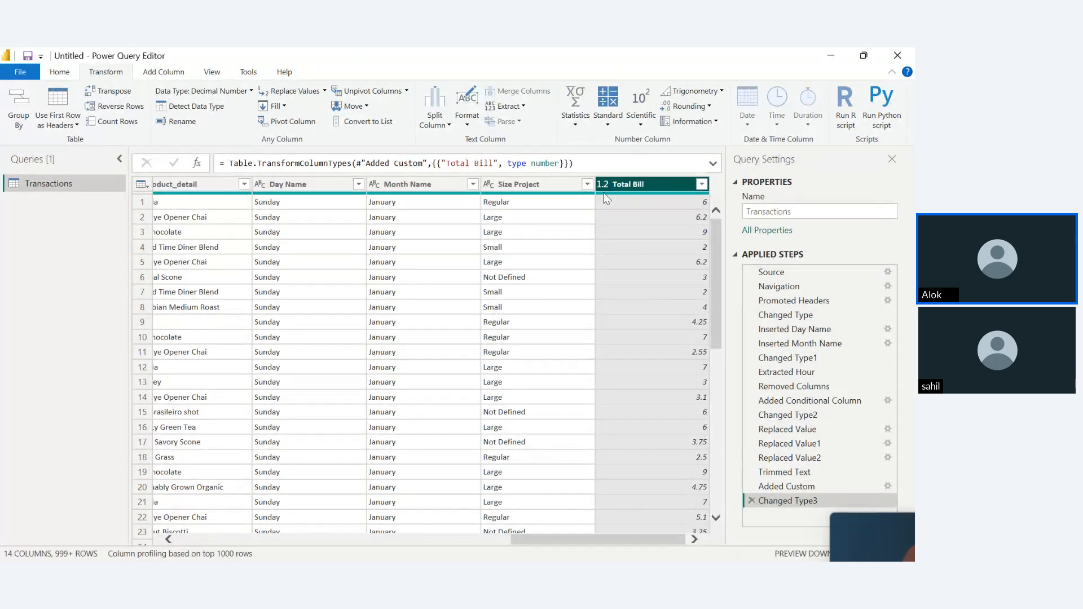
- Review the columns of the Transactions query from Size Project back to transaction_id
click(503, 189)
key(shift+Left)
key(shift+Left)
key(shift+Left)
key(shift+Left)
key(shift+Left)
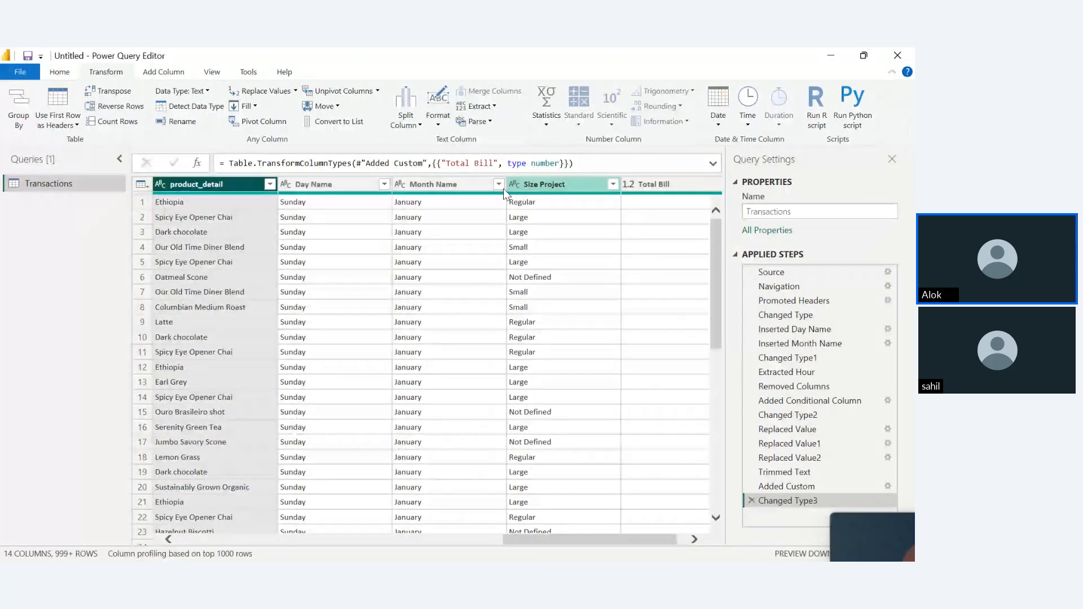
key(shift+Left)
key(shift+Left)
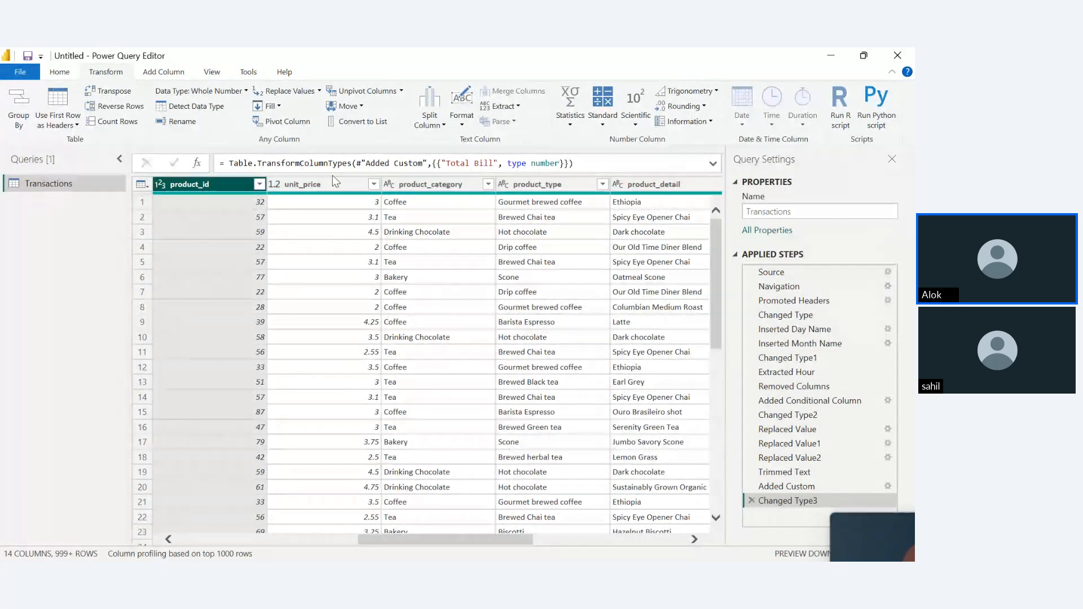
key(shift+Left)
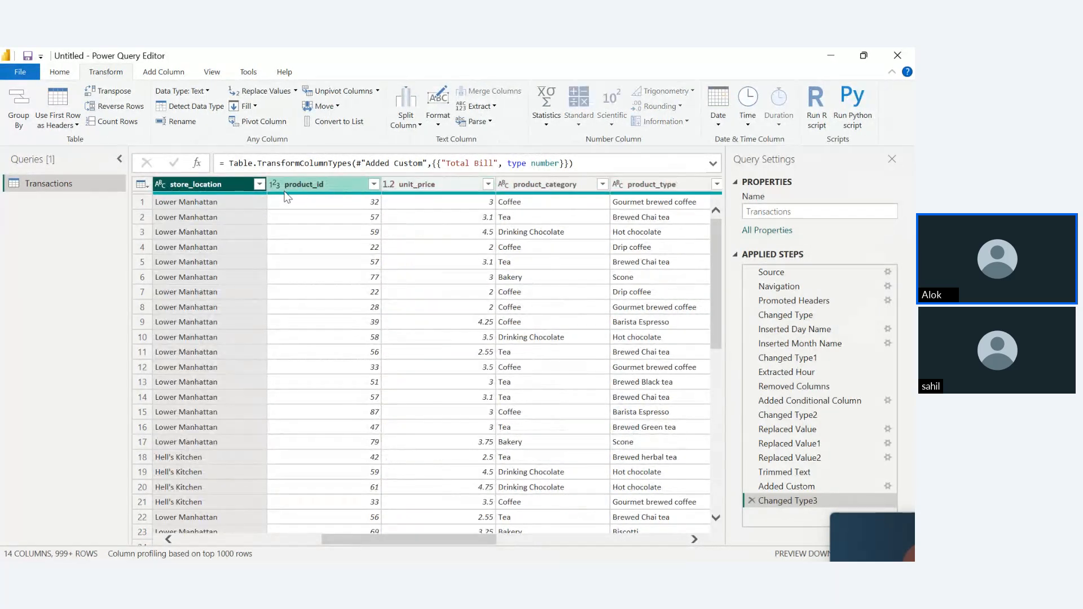
key(shift+Left)
key(shift+Left)
key(shift+Left)
key(shift+Left)
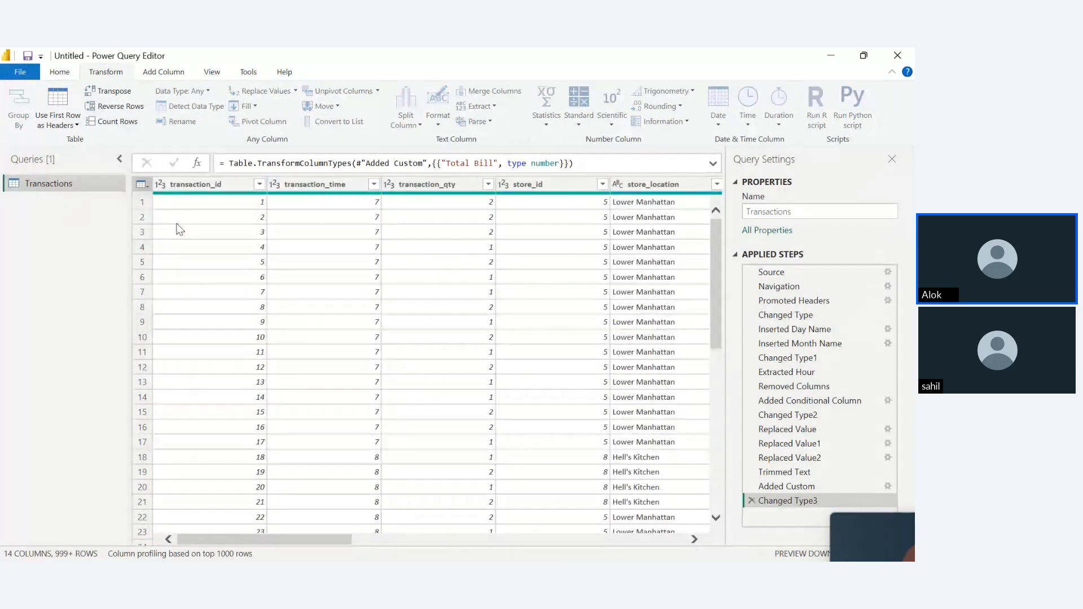
- Close the Power Query Editor and apply the query changes to the report
click(56, 71)
click(29, 125)
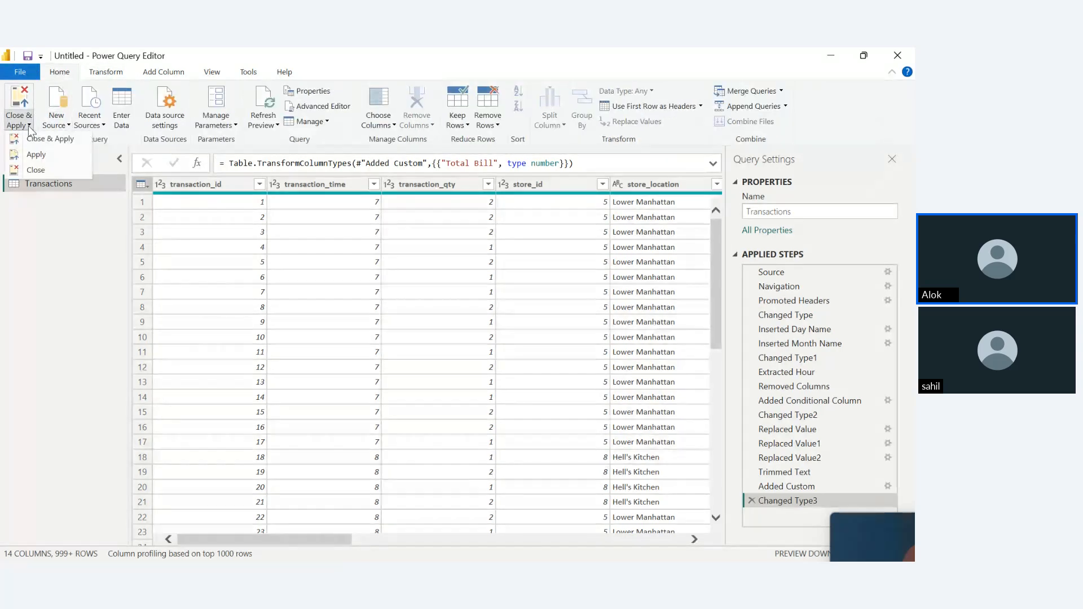
click(60, 141)
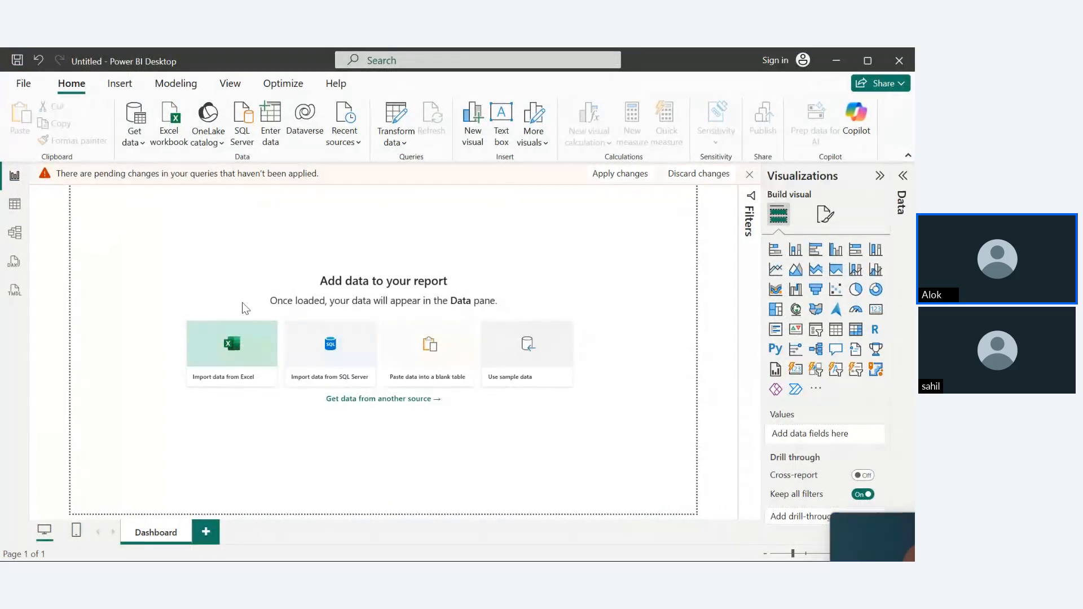
- Show the report's data fields and expand the Transactions table
click(903, 176)
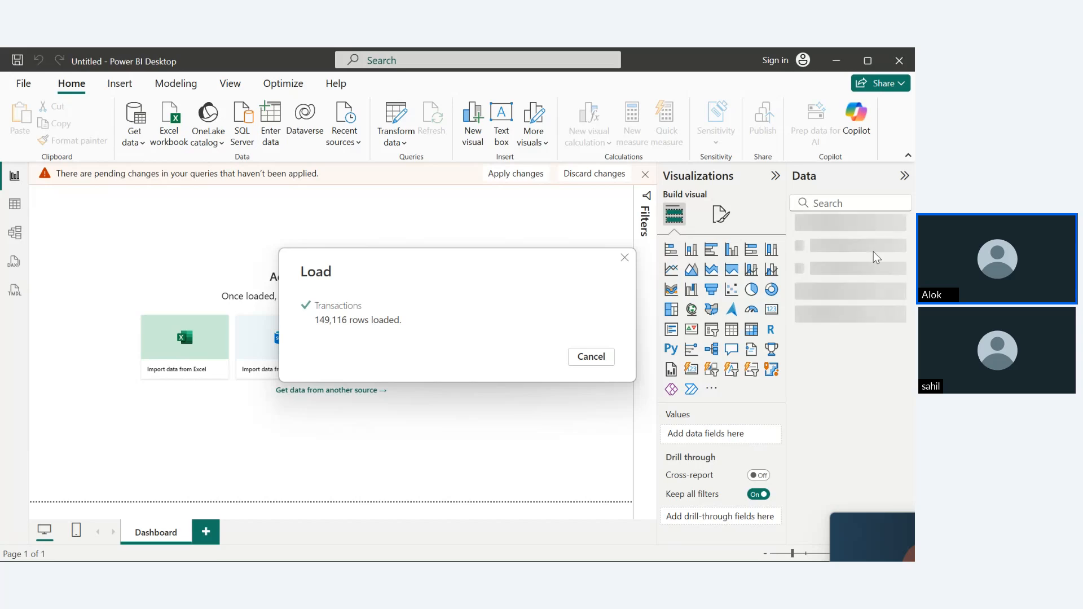
key(alt+Tab)
key(alt+Tab)
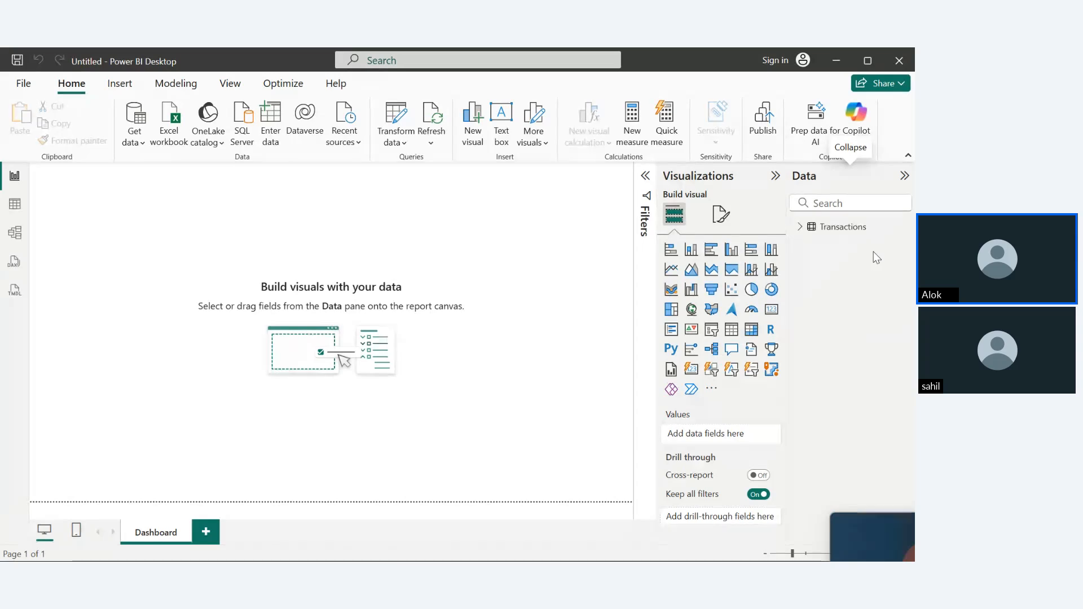
click(801, 228)
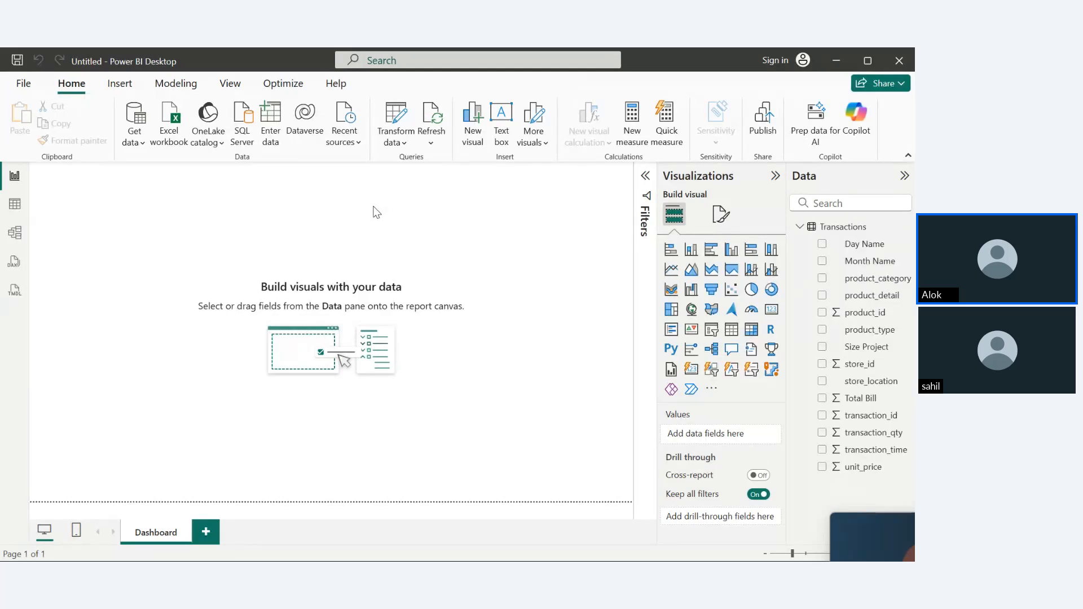
- Insert a text box on the Dashboard page and collapse the Filters and Visualizations panes
click(498, 134)
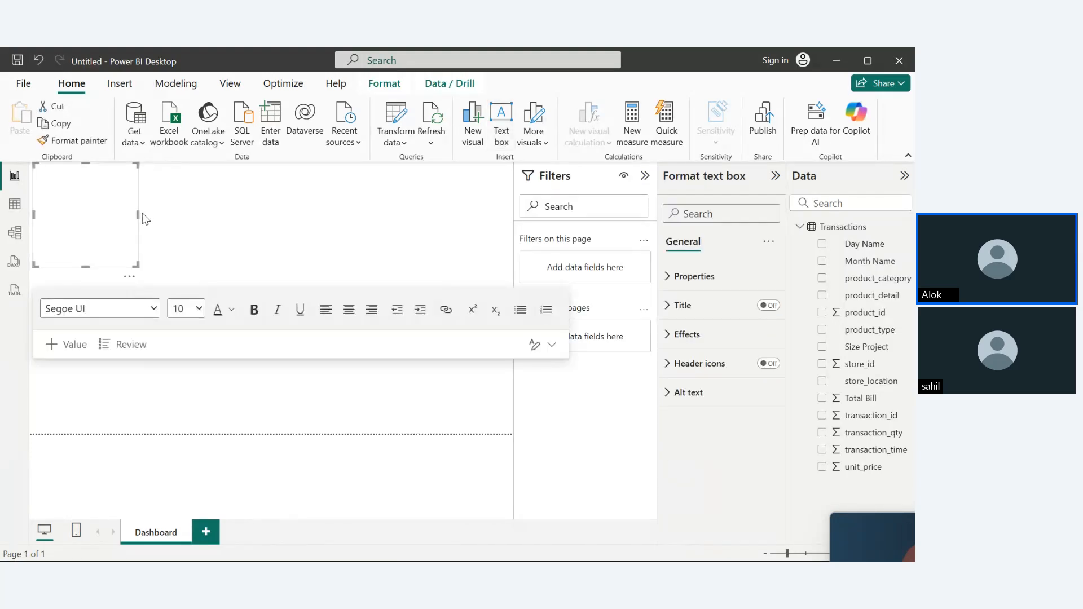
click(303, 193)
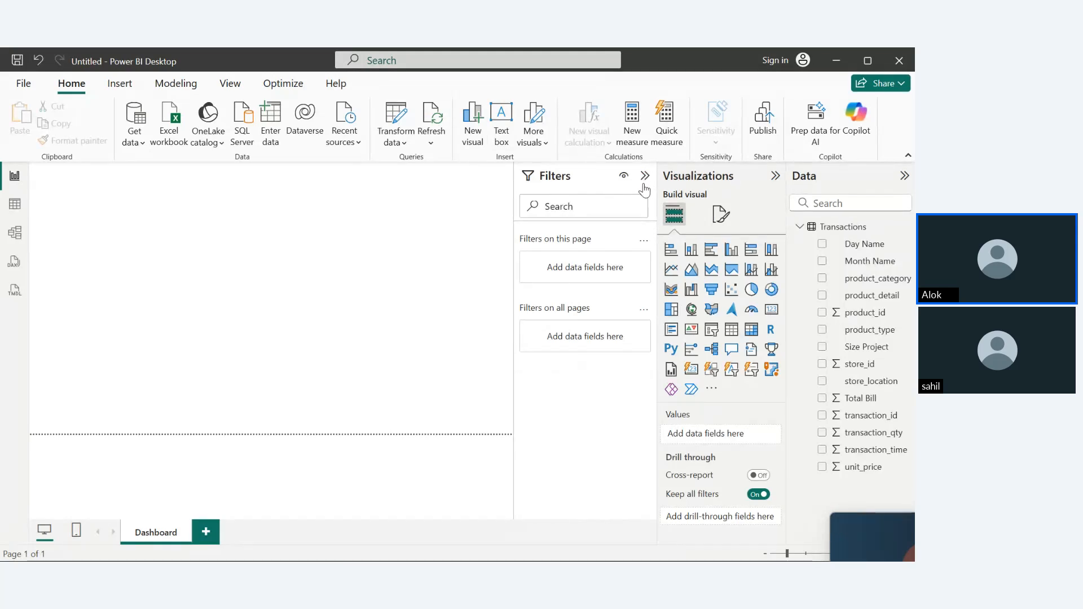
click(644, 176)
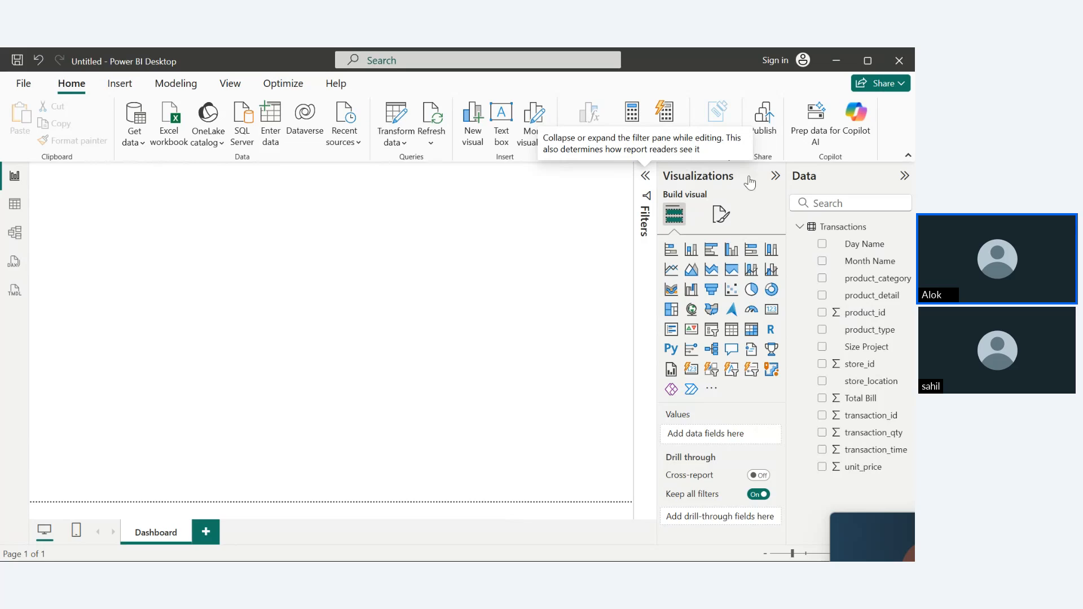
click(774, 177)
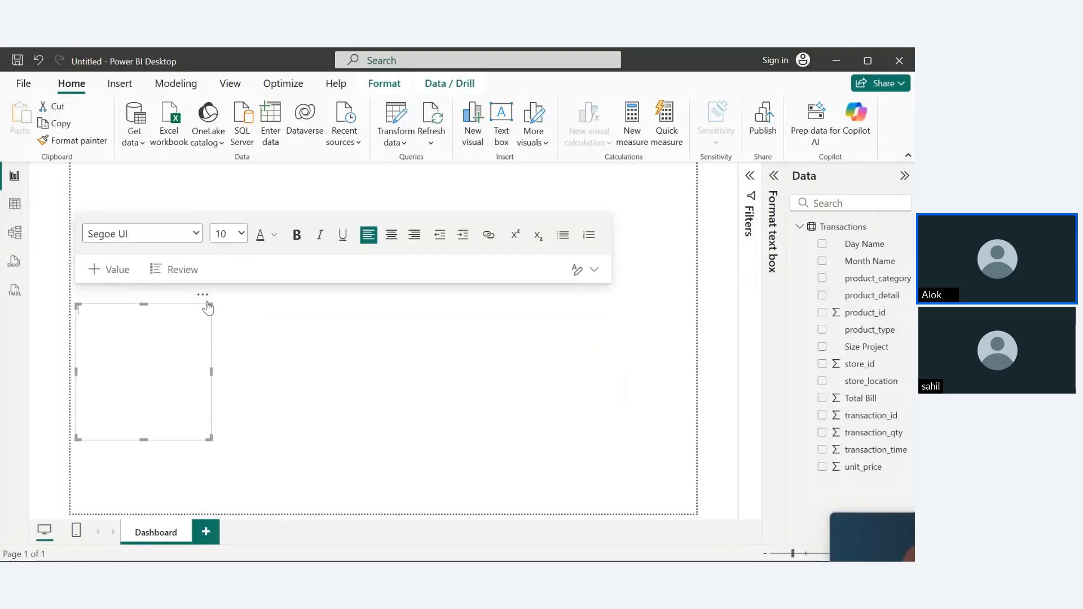
- Remove the extra lower text box, then stretch the remaining one across the full page width and reduce its height
click(203, 297)
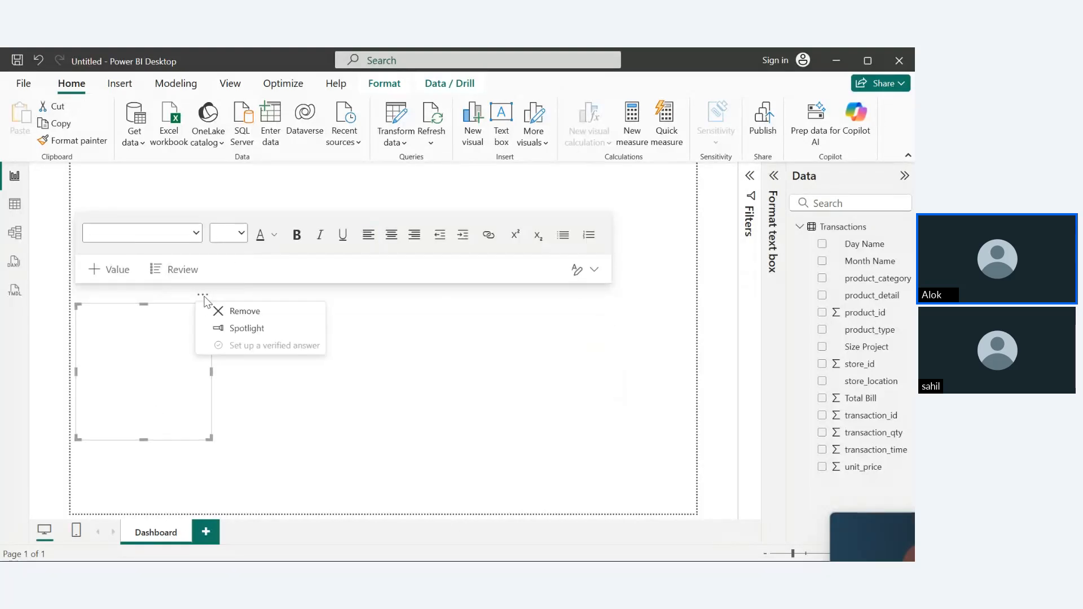
click(226, 317)
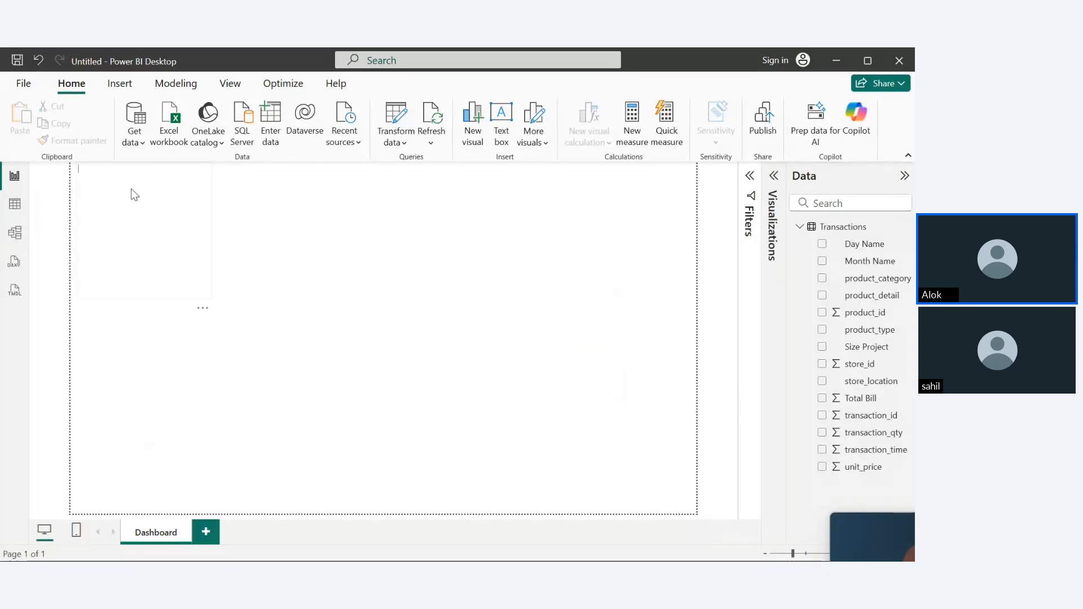
click(210, 232)
drag(210, 231, 814, 225)
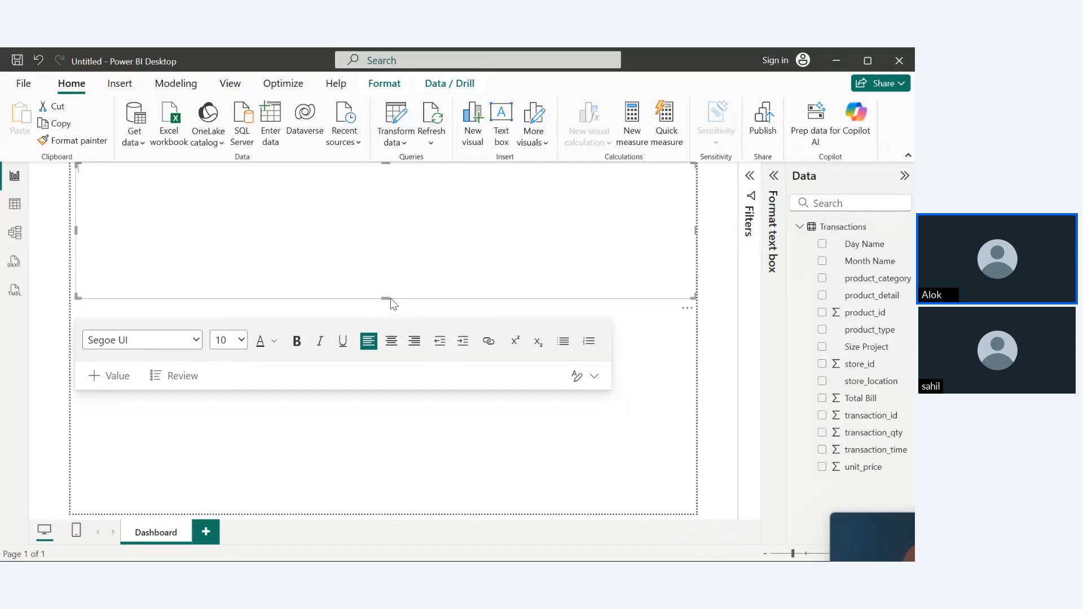
drag(386, 297, 385, 254)
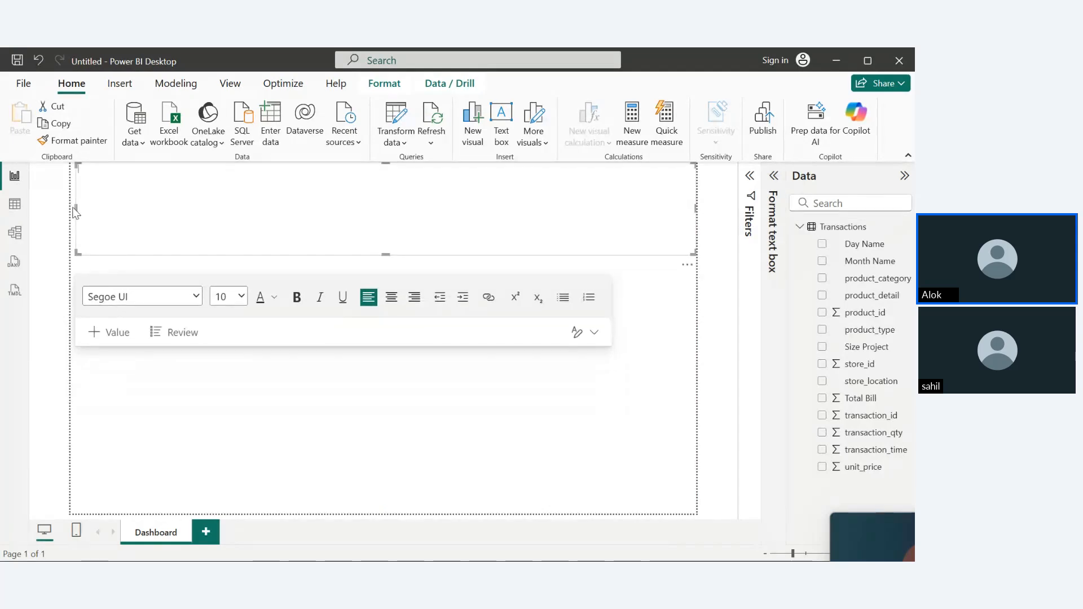
drag(75, 207, 70, 207)
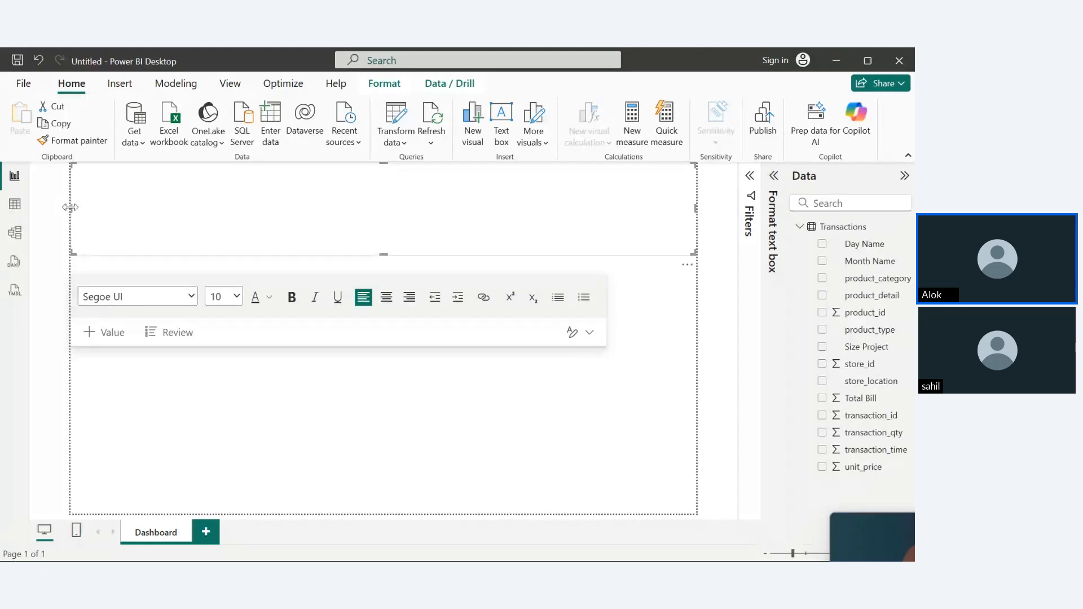
- Set the header text box's font to Times New Roman, size 24, bold
click(191, 296)
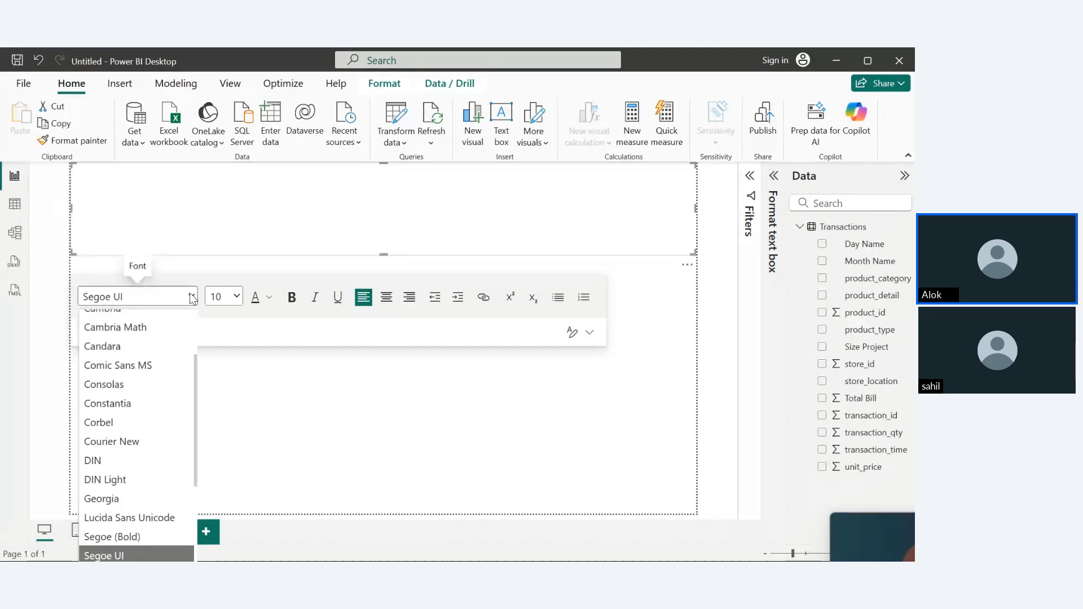
key(Down)
key(Down)
key(Down)
key(Down)
key(Down)
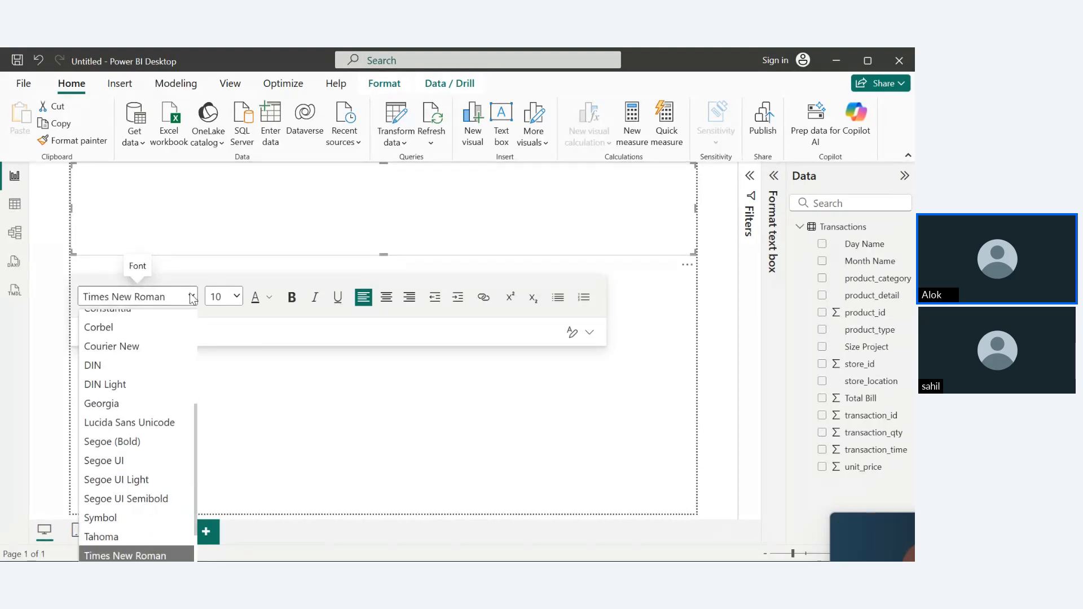
click(237, 297)
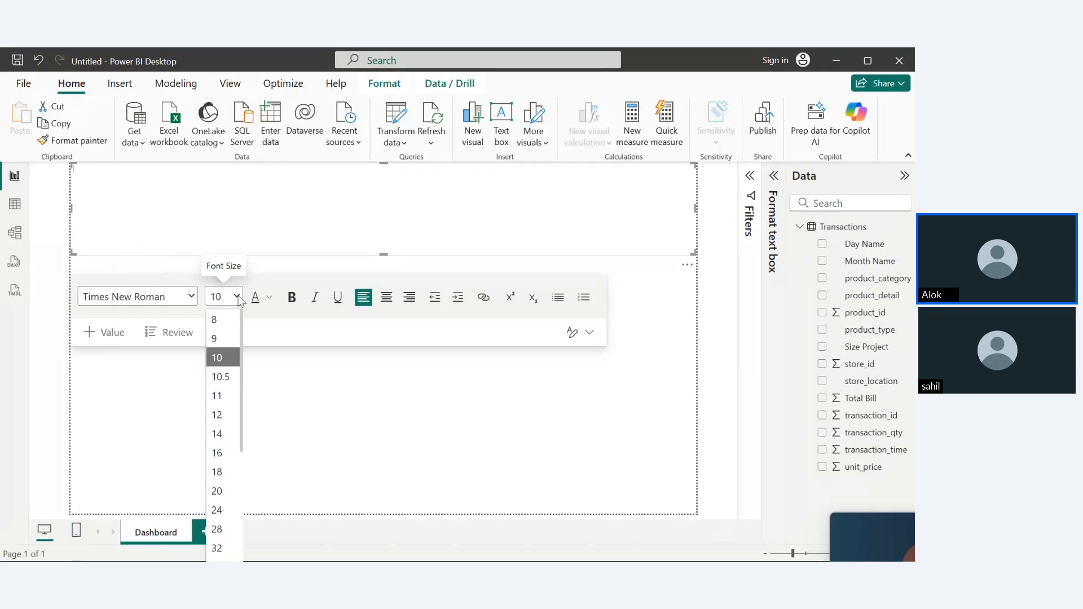
click(220, 510)
click(292, 297)
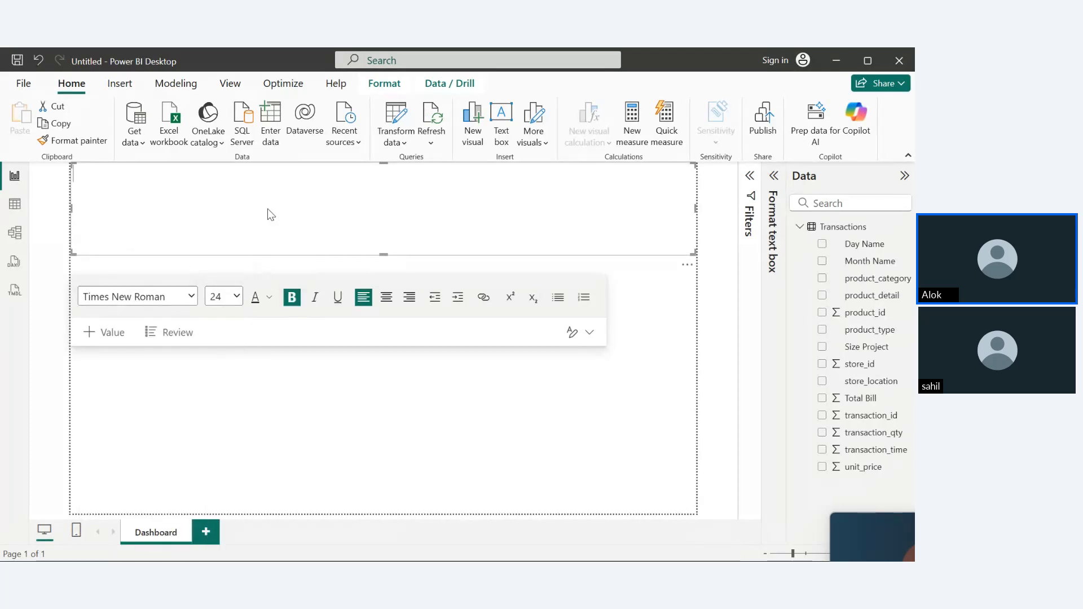
- Enter the title "Coffee Dashboard" in the header text box and center it
text(Coof)
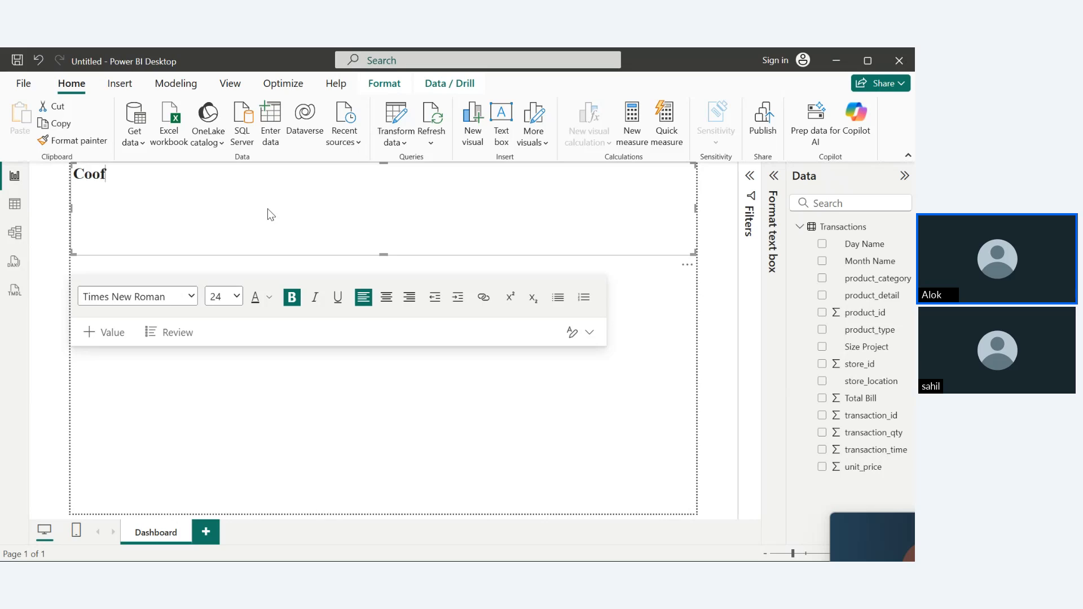
text(ffee Dash)
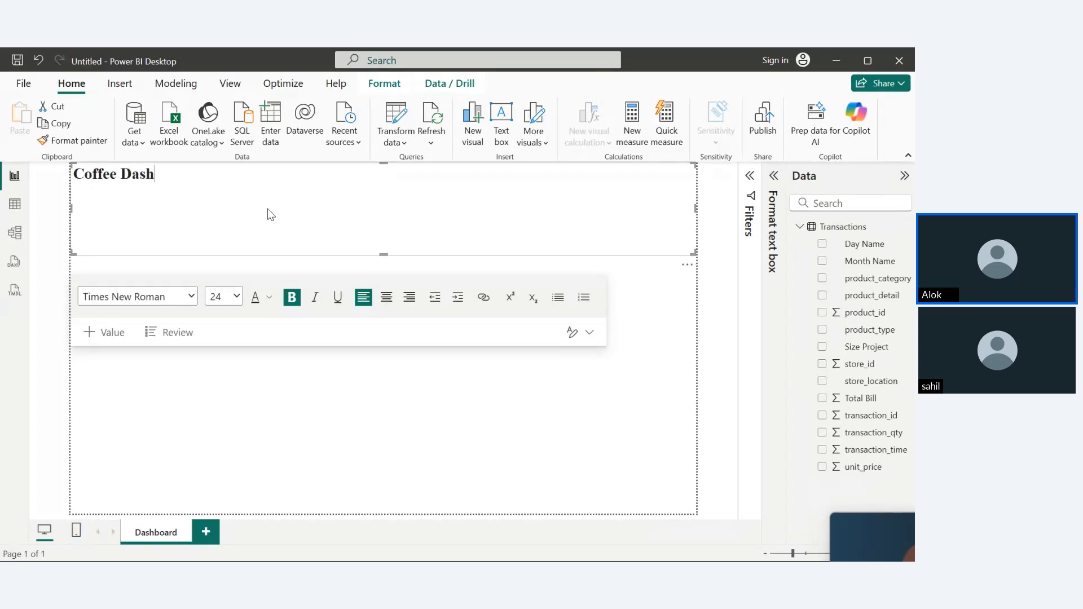
text(board)
drag(244, 218, 65, 184)
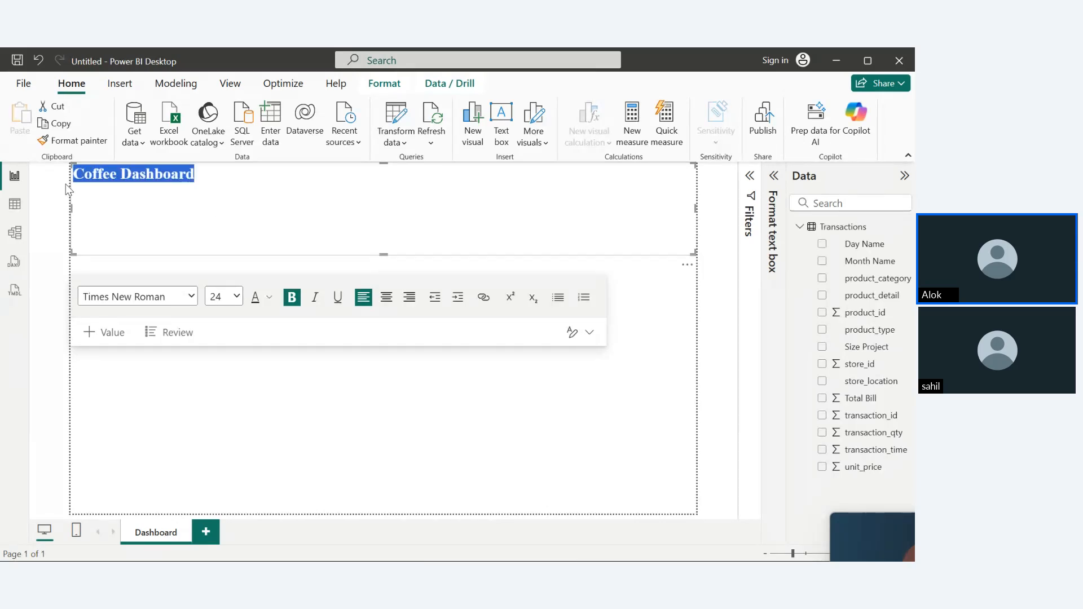
click(386, 298)
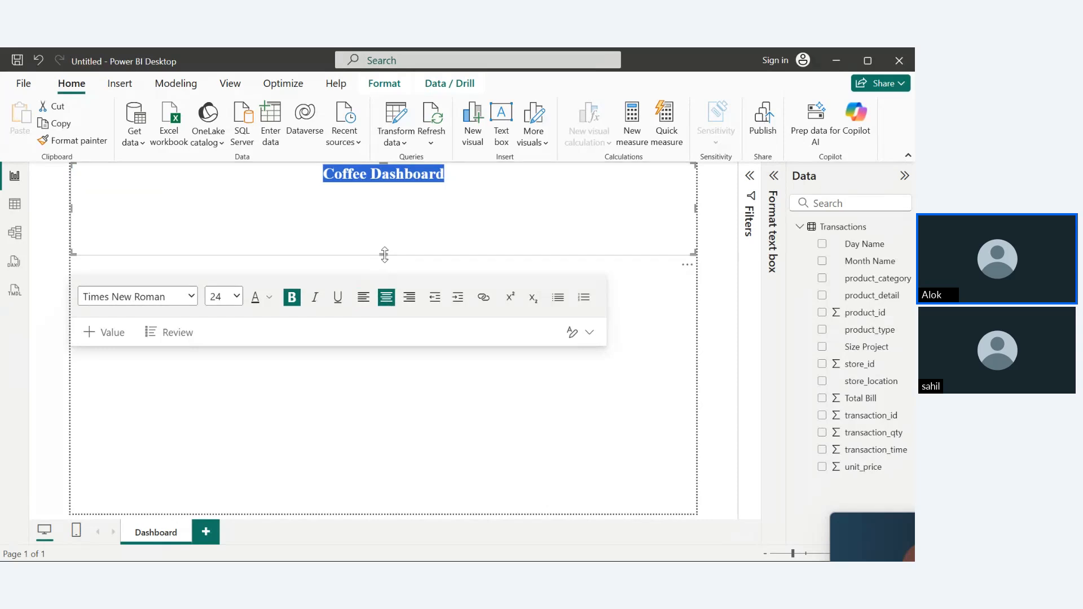
- Shorten the header text box to fit its single line and set the title's font size to 40
drag(385, 255, 388, 206)
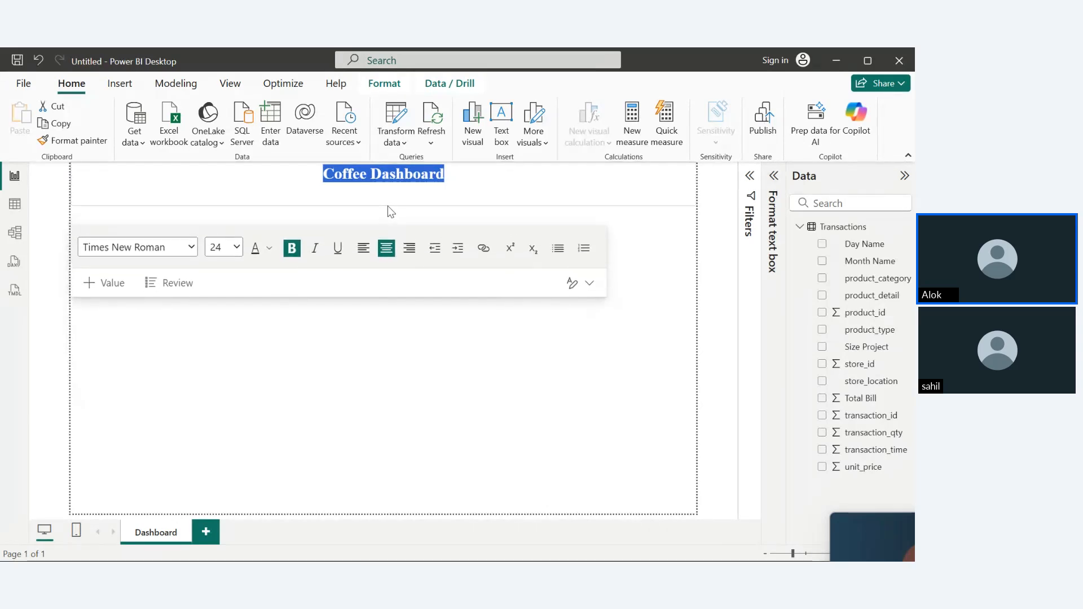
click(290, 184)
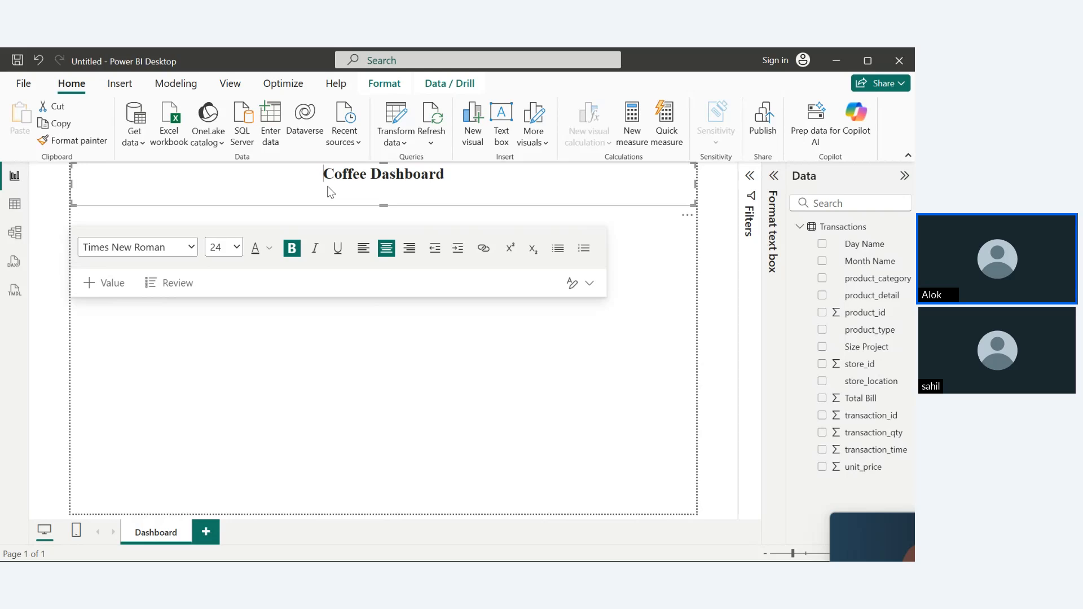
key(ctrl+a)
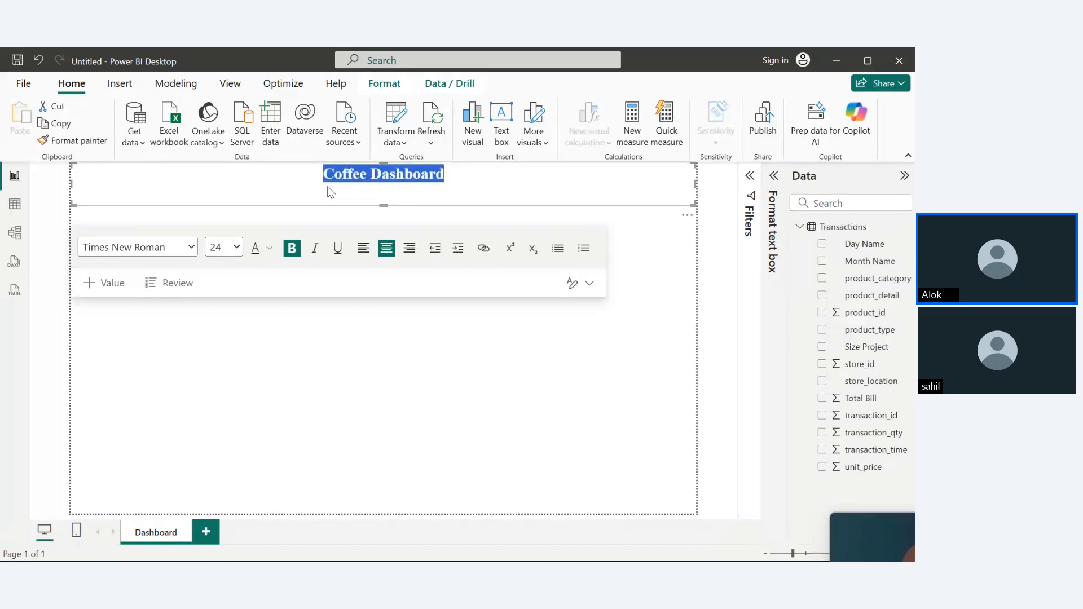
click(237, 248)
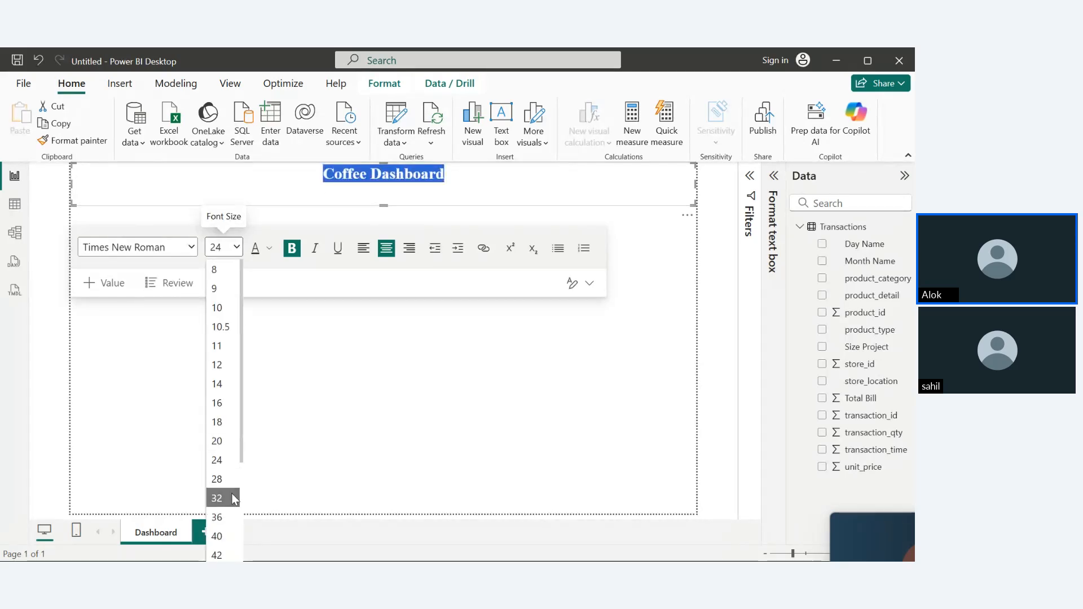
click(228, 517)
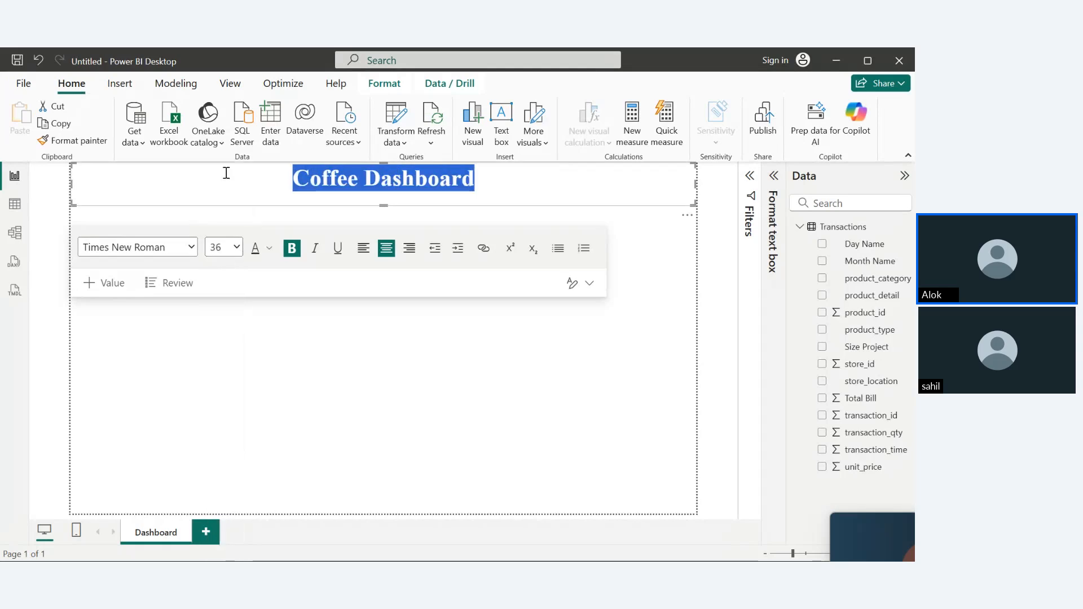
click(236, 248)
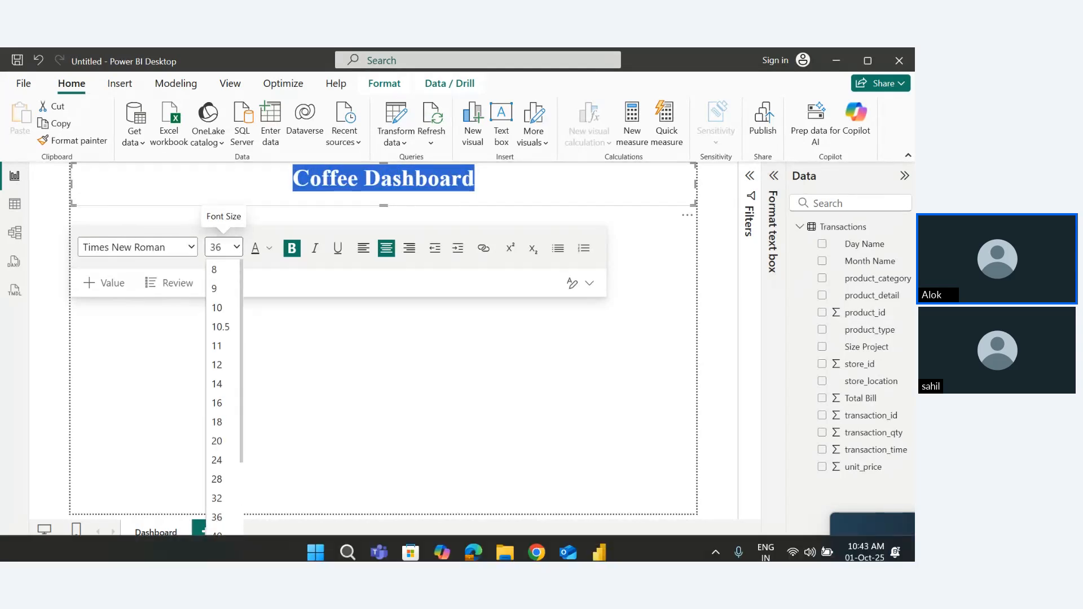
click(217, 536)
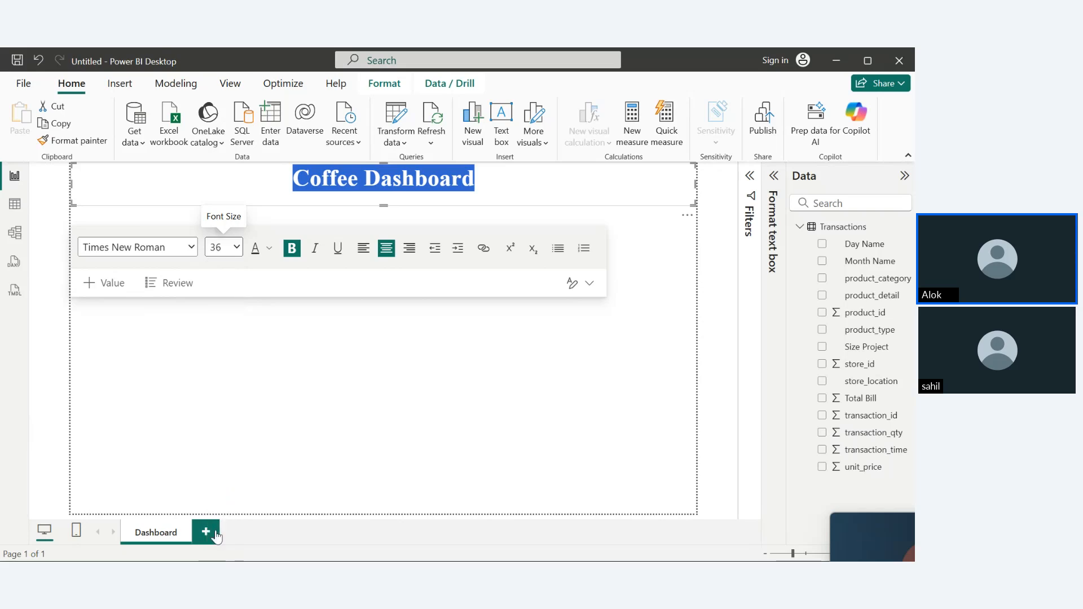
click(316, 375)
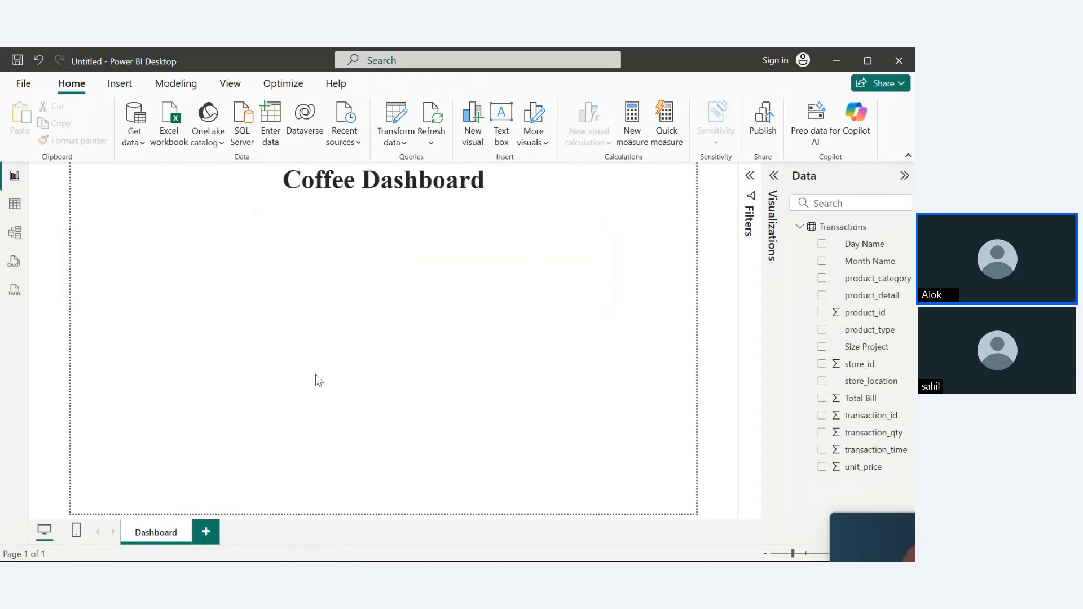
- Set the background color of the "Coffee Dashboard" text box to light purple
click(217, 180)
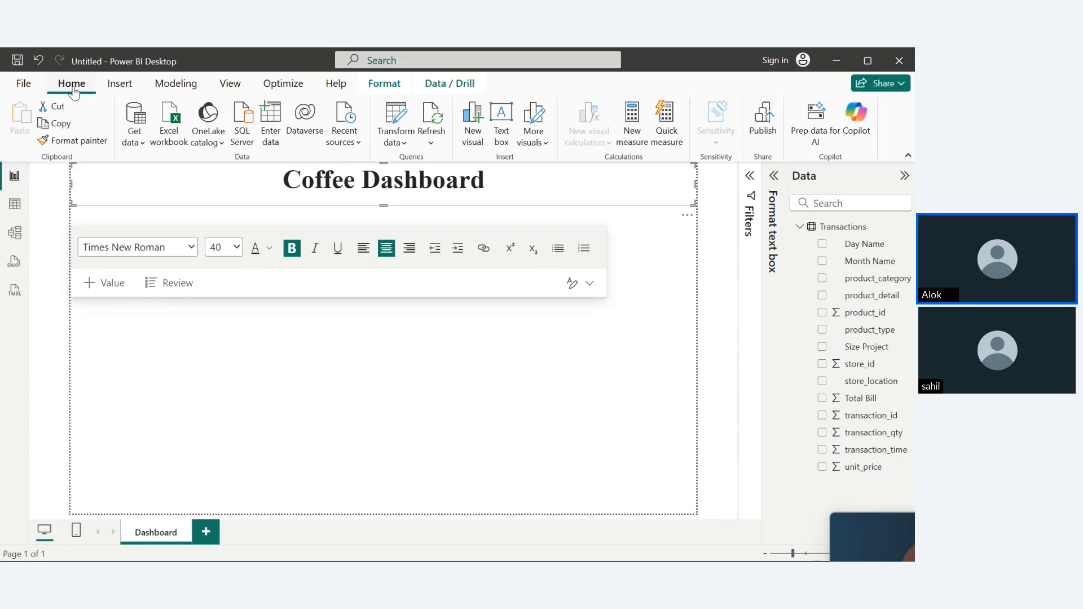
click(774, 179)
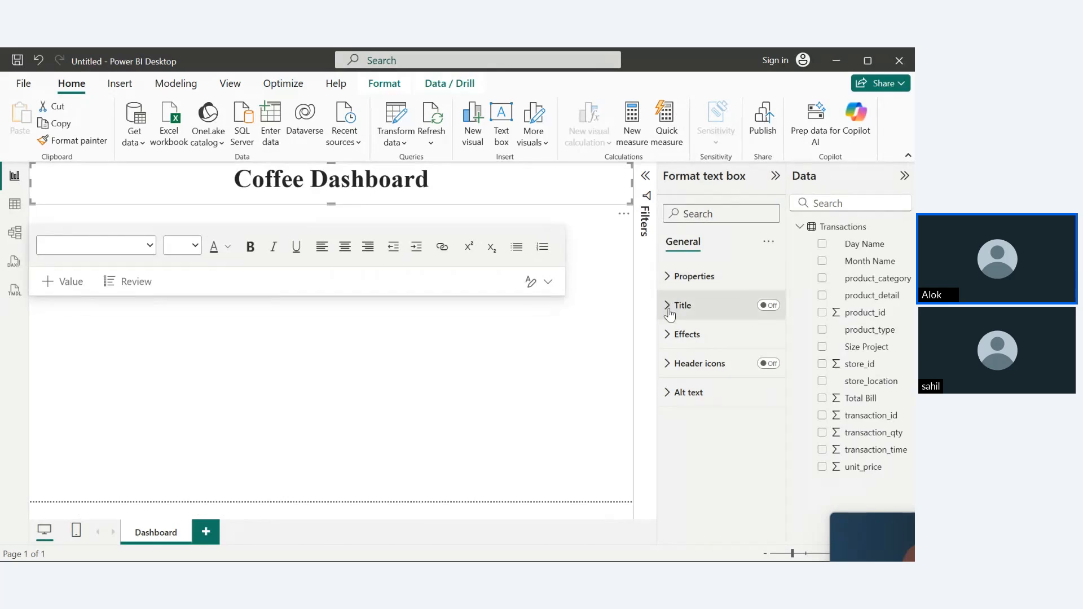
click(677, 334)
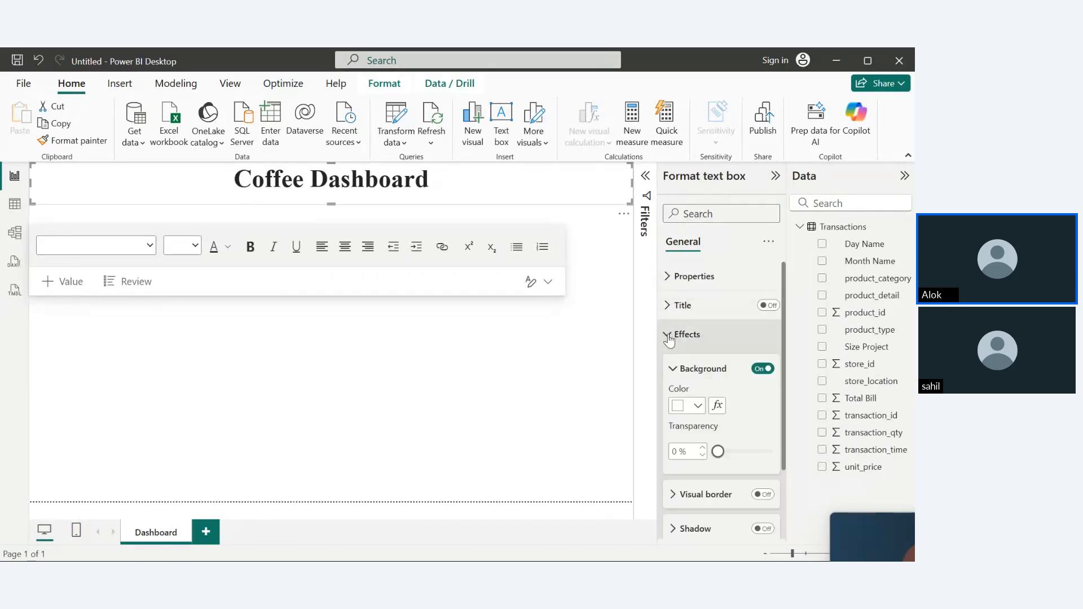
click(694, 406)
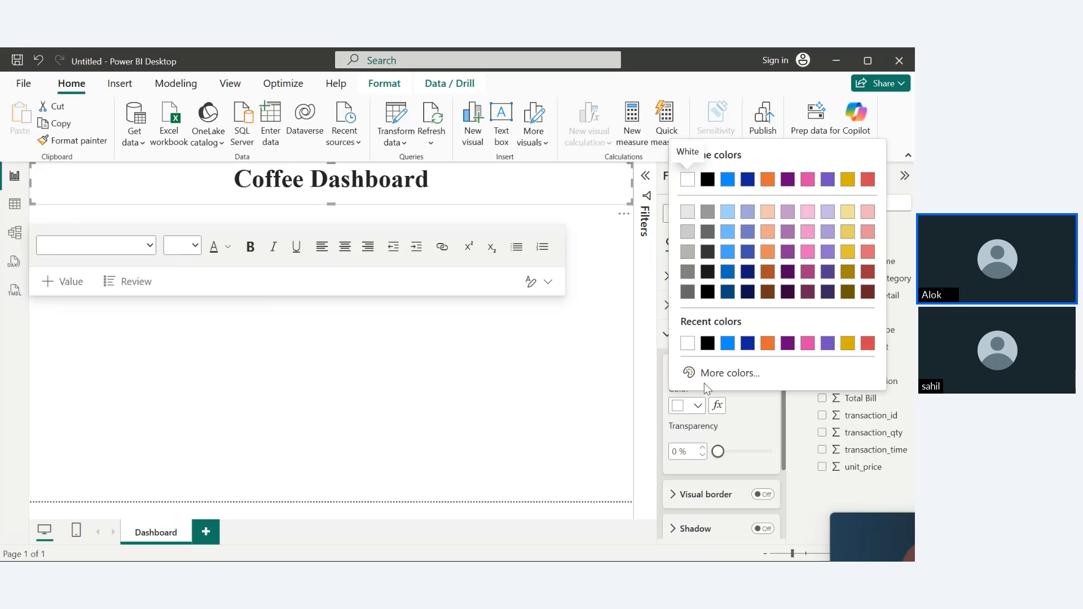
click(788, 212)
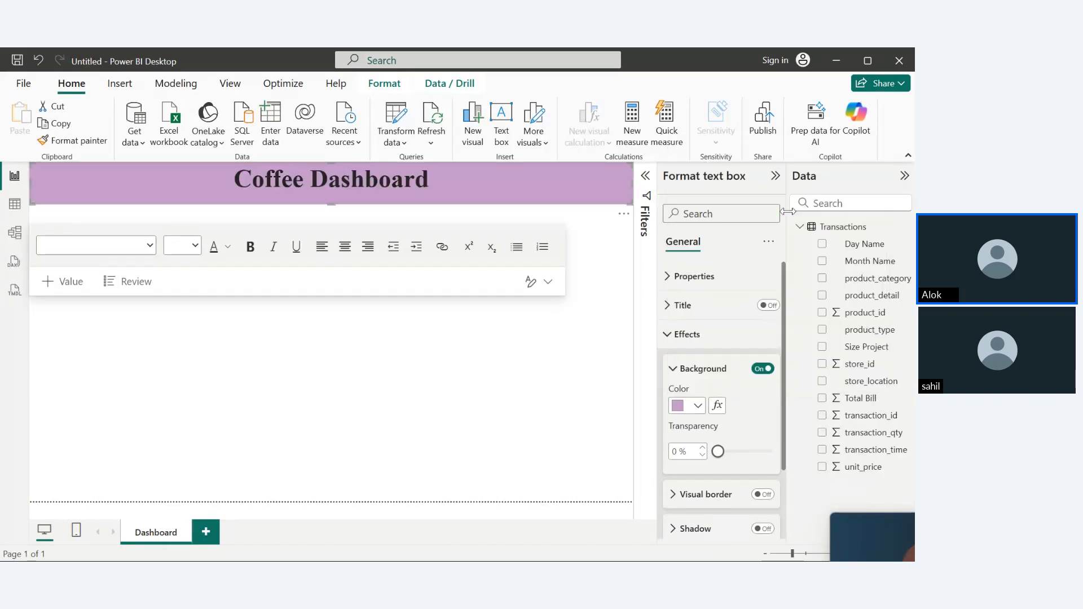
click(502, 181)
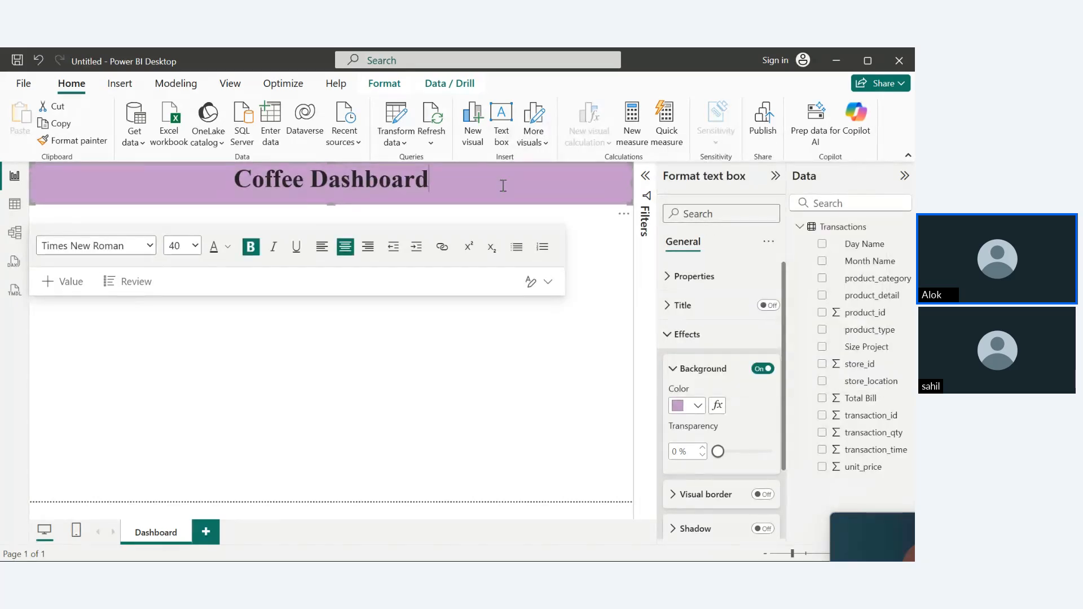
drag(429, 181, 237, 183)
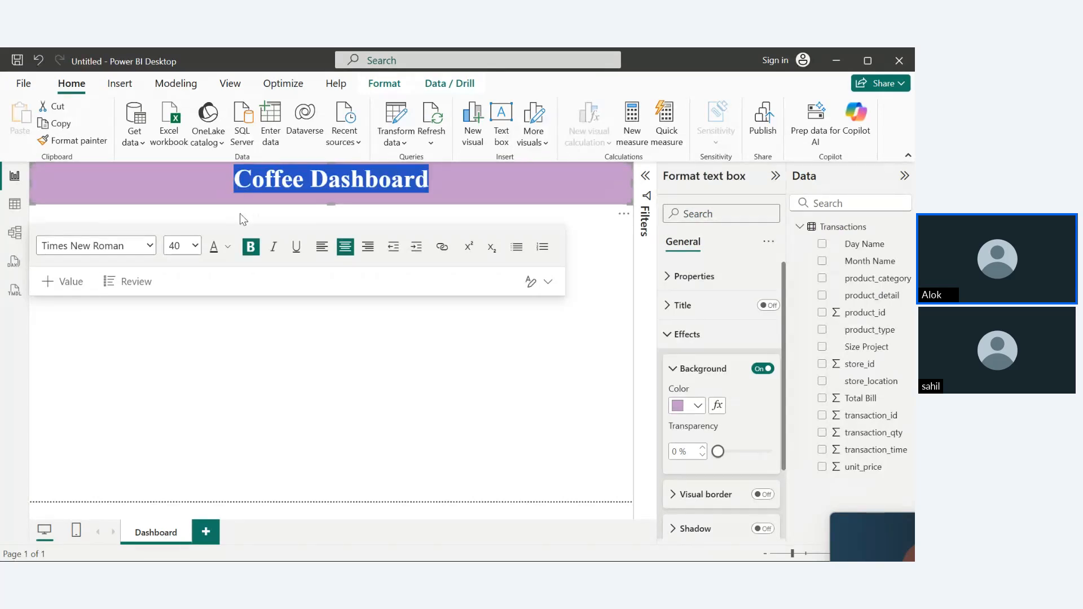
click(272, 251)
click(272, 251)
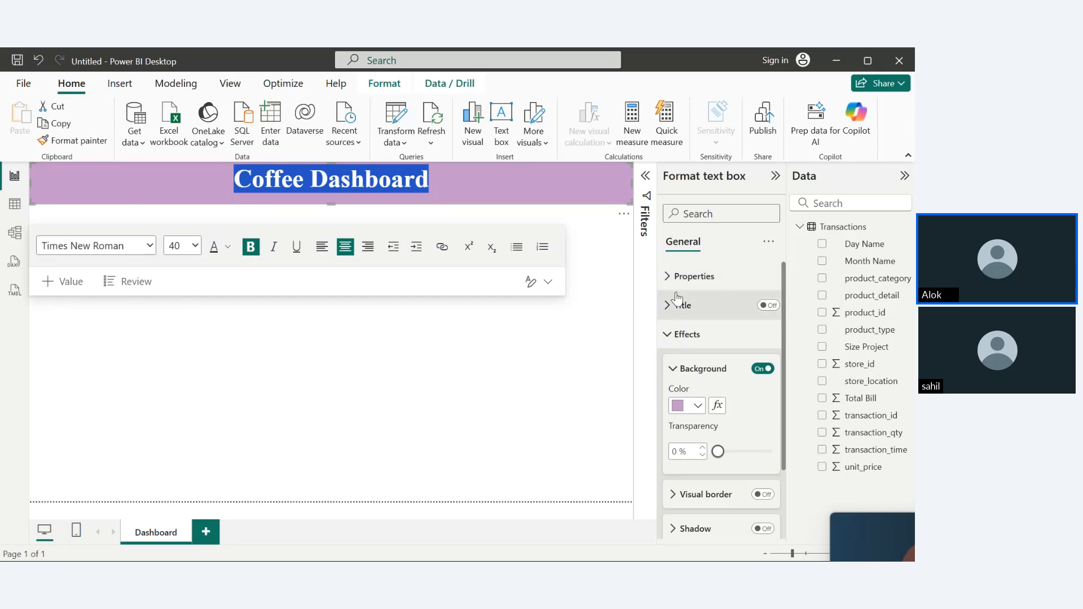
- Turn on the Title option for the header text box and collapse its Effects settings
click(768, 305)
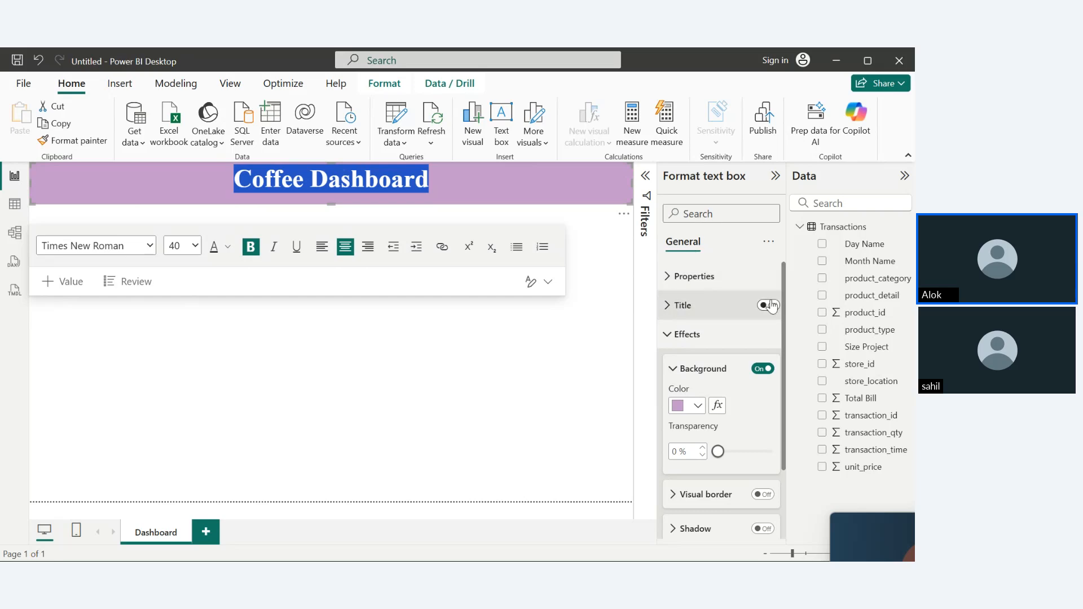
click(686, 334)
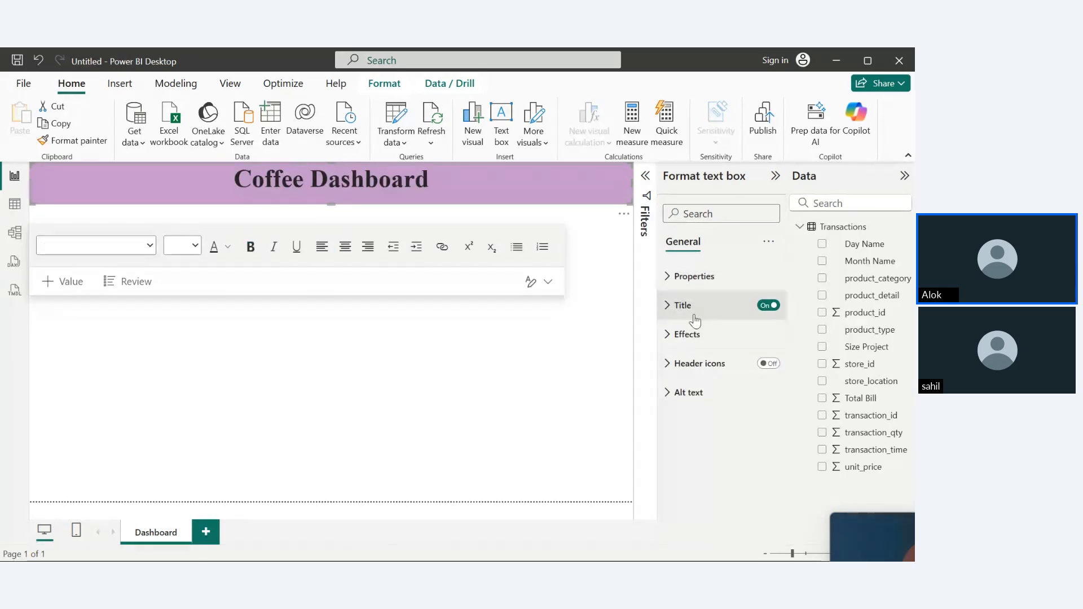
- Set the background transparency of the header text box to 47%
click(671, 358)
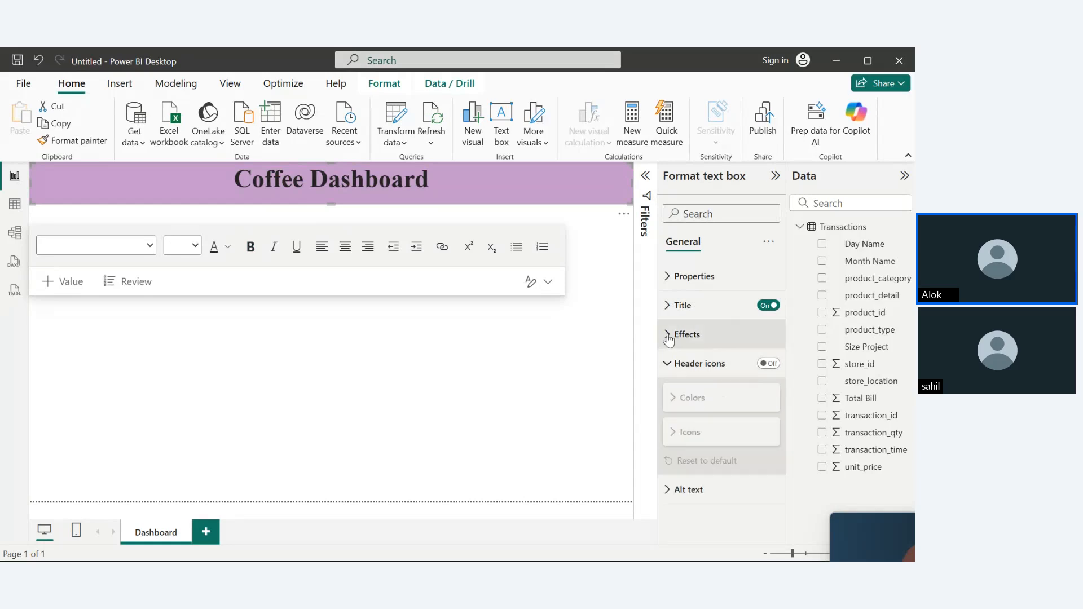
click(668, 335)
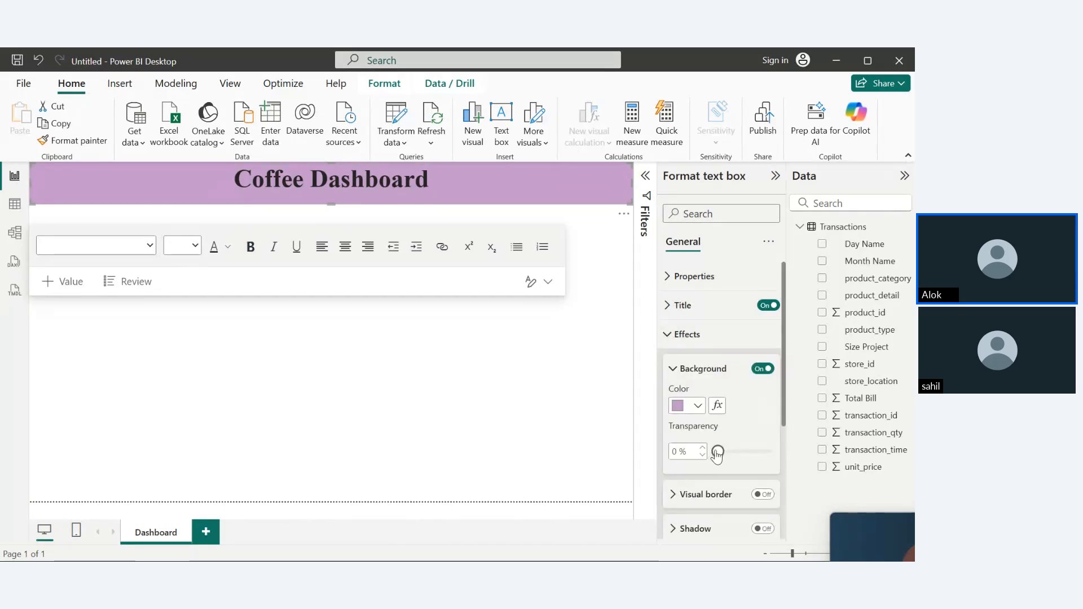
drag(717, 455, 743, 457)
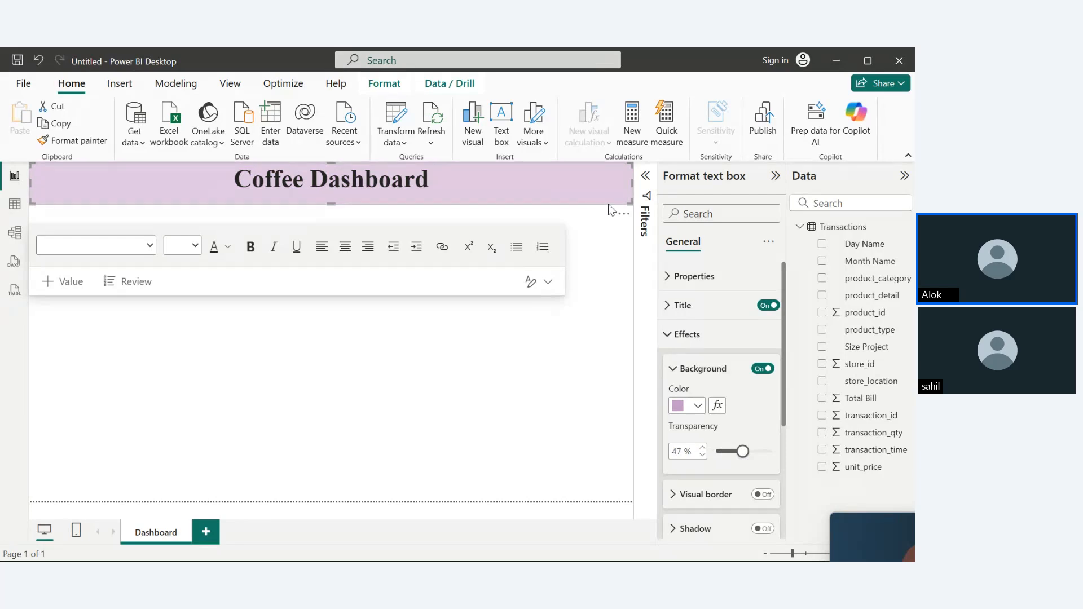
click(588, 319)
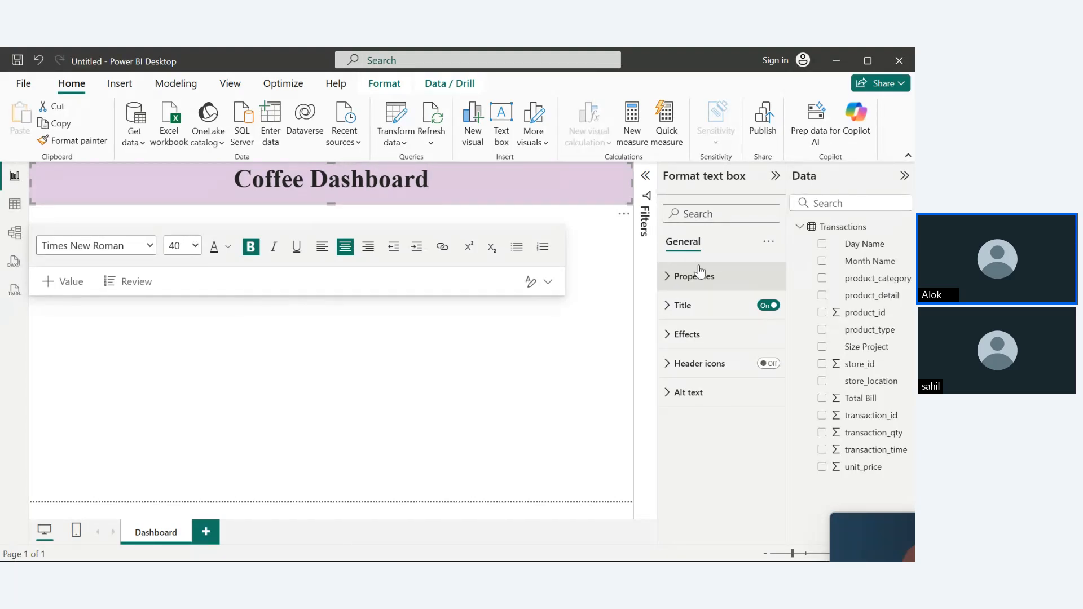
- Try a height of 190 for the header text box and return it to 90
click(675, 290)
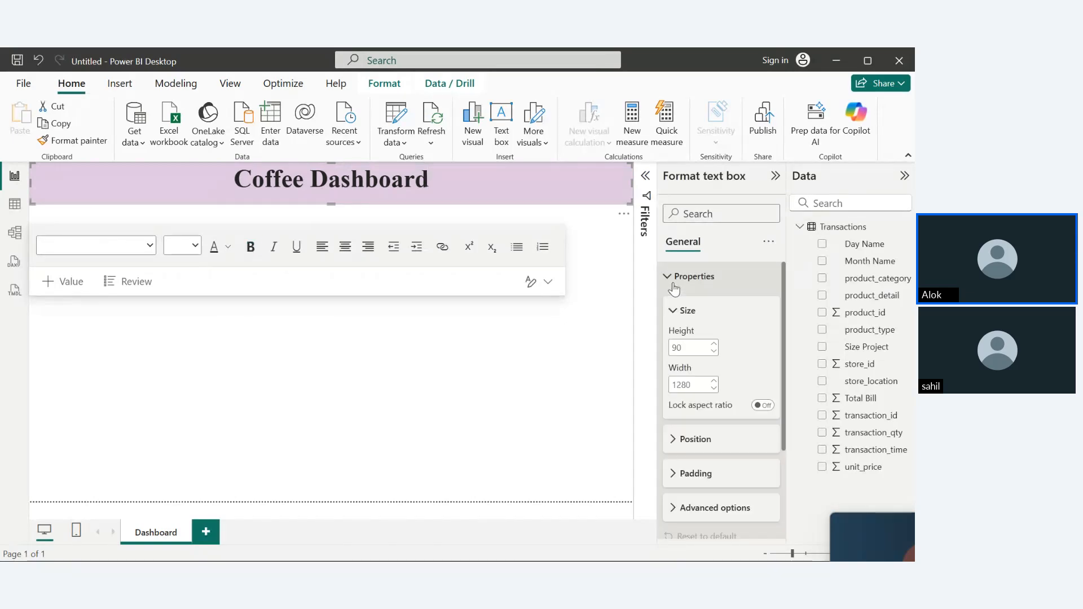
double_click(692, 348)
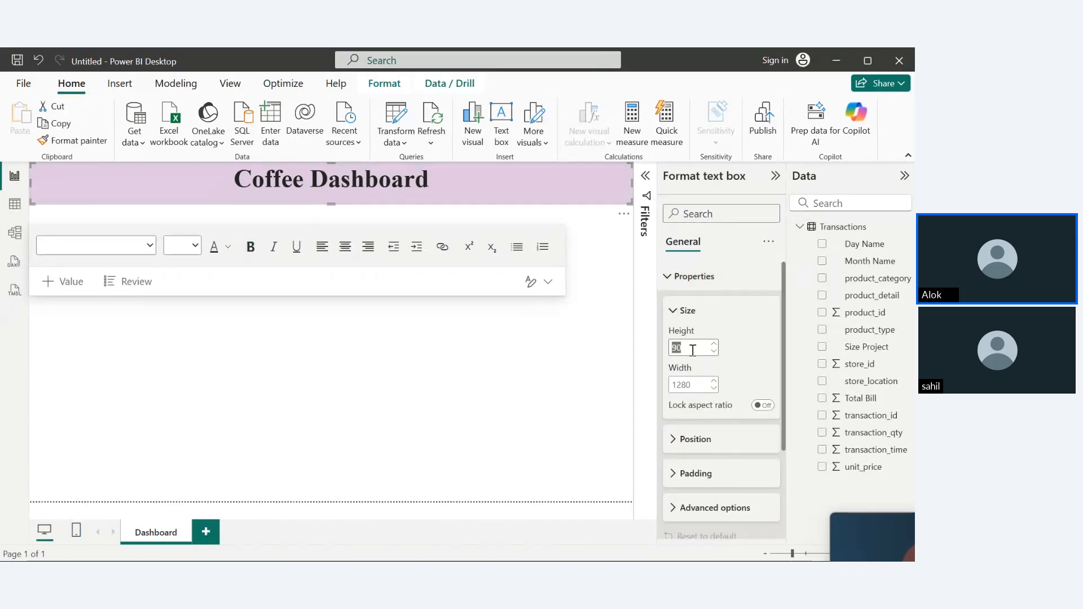
key(BackSpace)
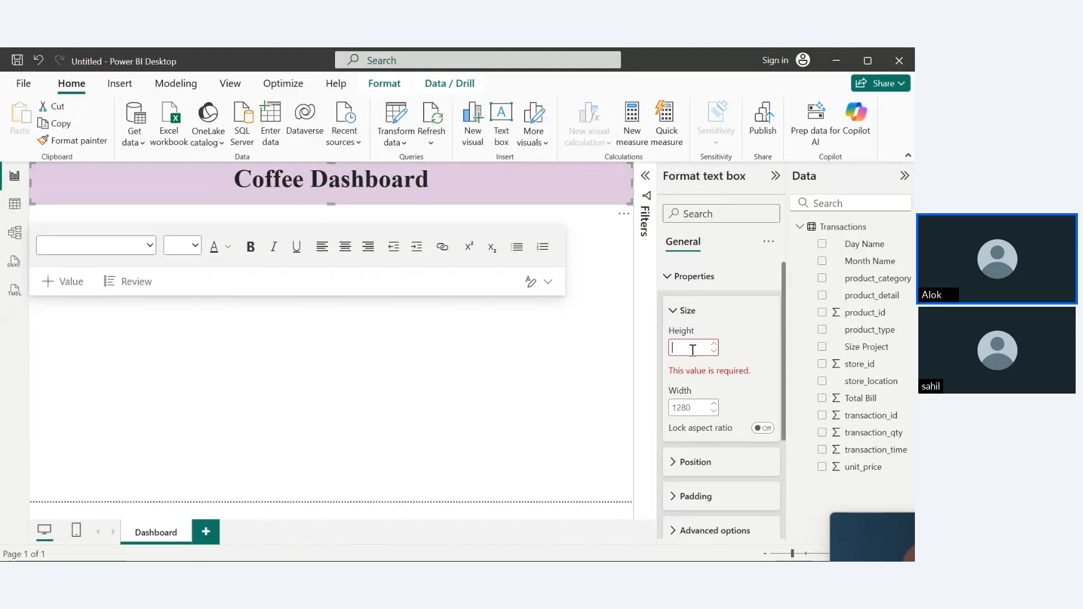
text(190)
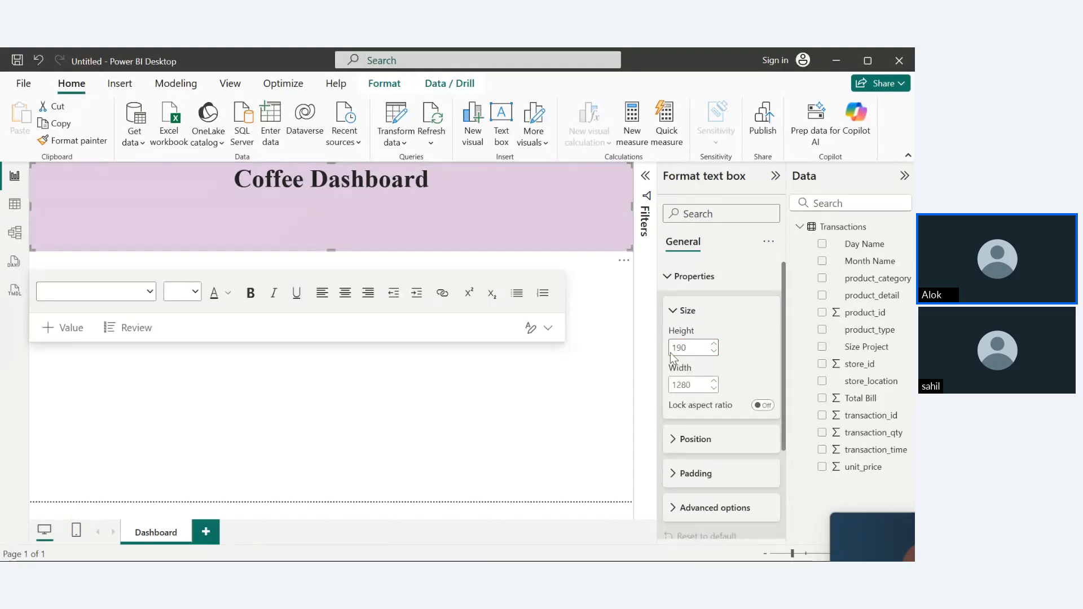
click(677, 348)
key(BackSpace)
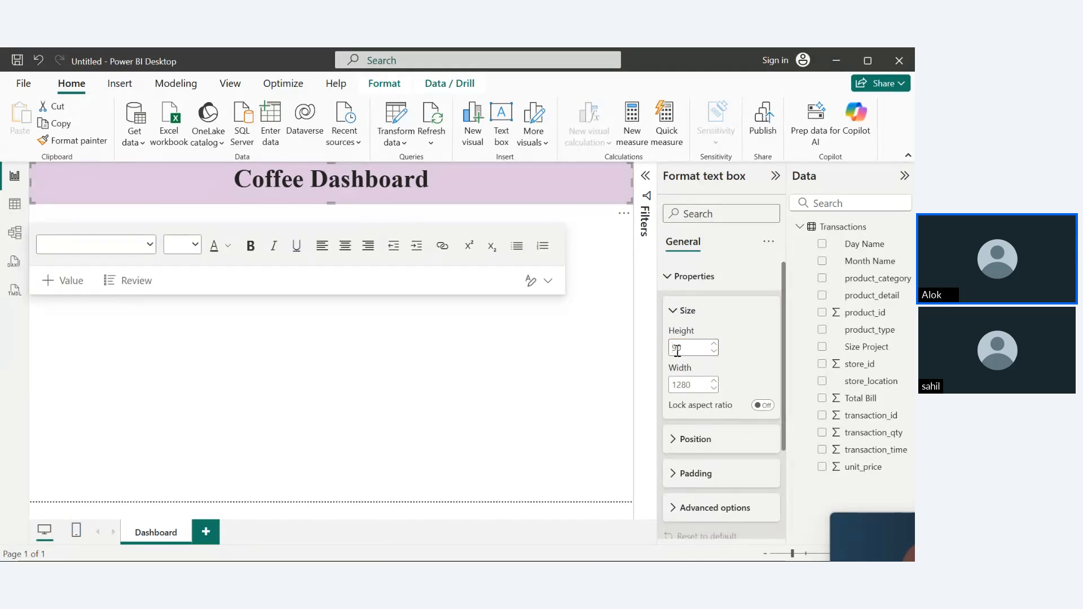
- Try to widen the header text box to 1380
double_click(680, 385)
text(1380)
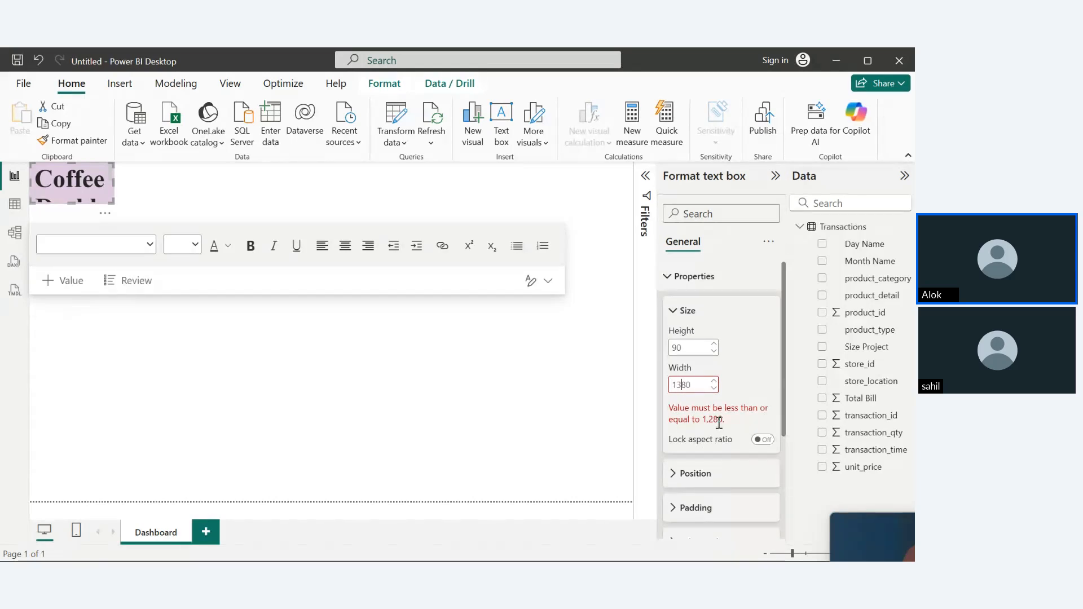
key(Return)
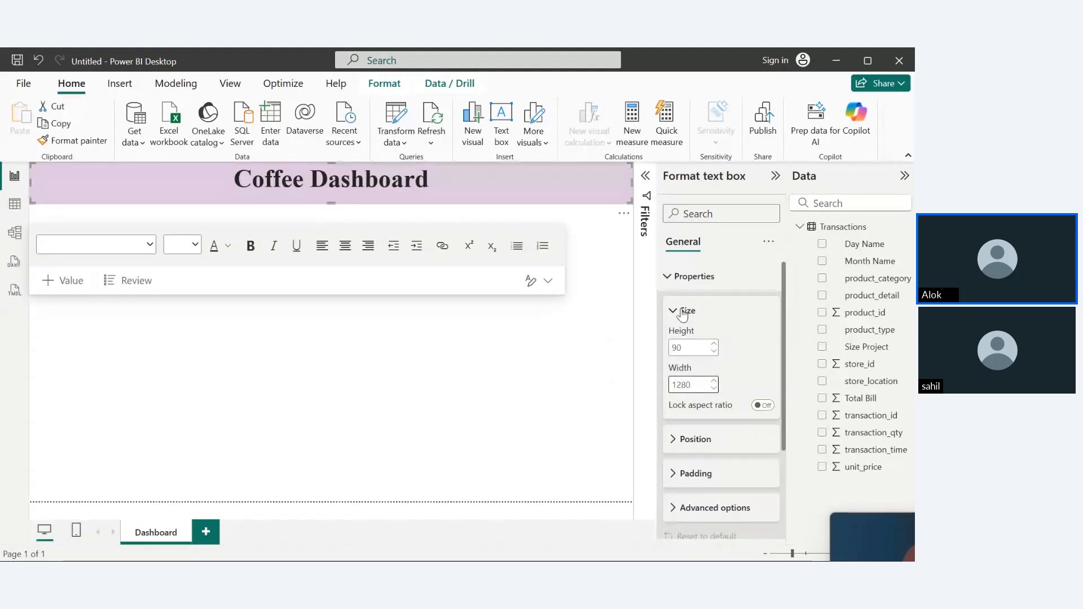
- Try horizontal positions of 4, -1 and 10 for the header text box and return it to 0
click(683, 311)
click(676, 346)
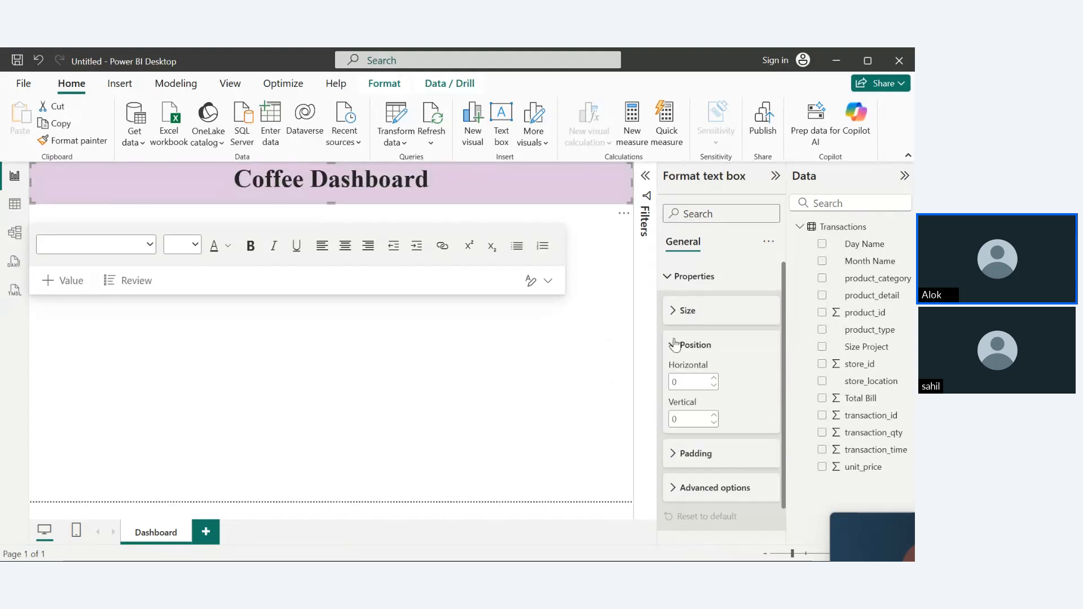
text(4)
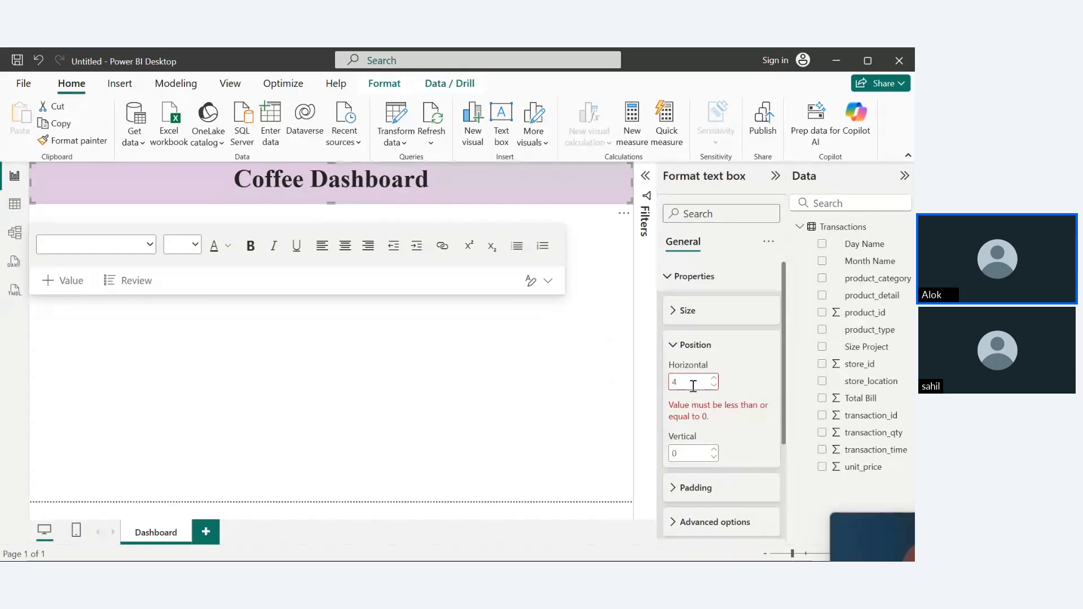
key(BackSpace)
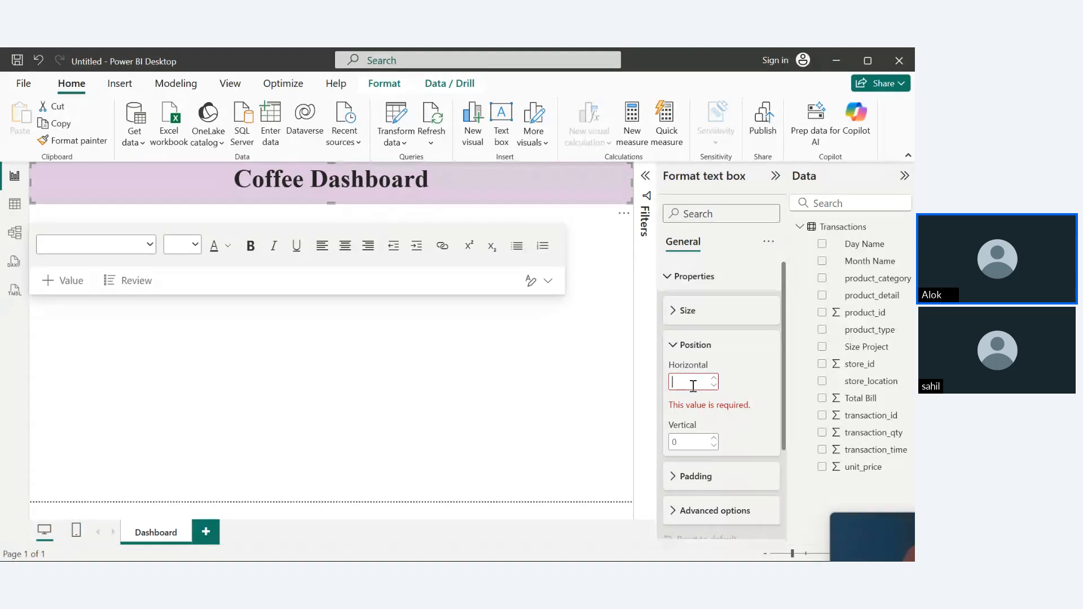
text(-1)
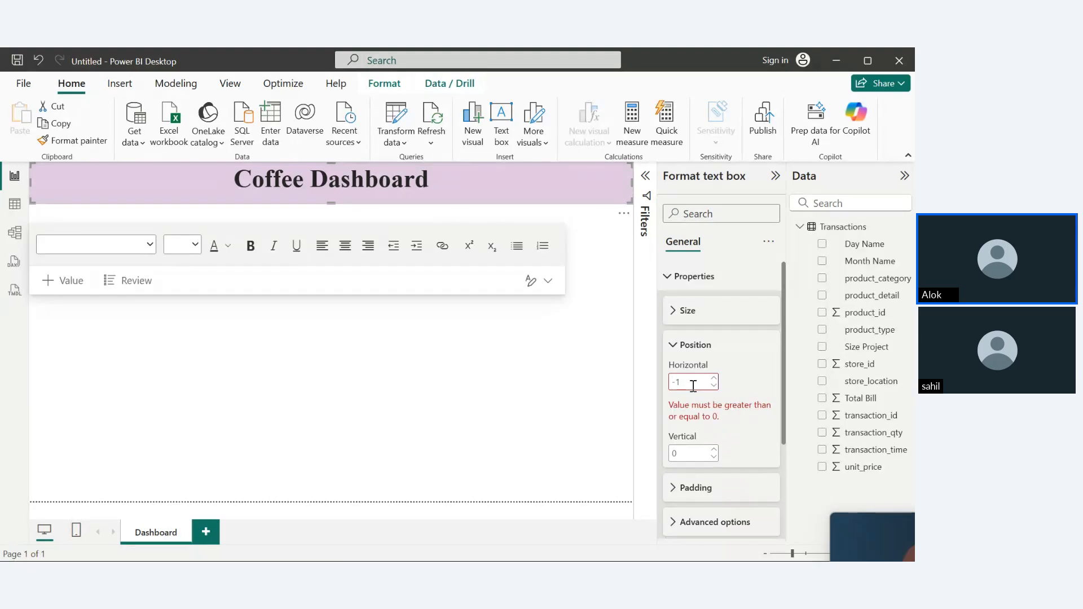
key(BackSpace)
key(BackSpace)
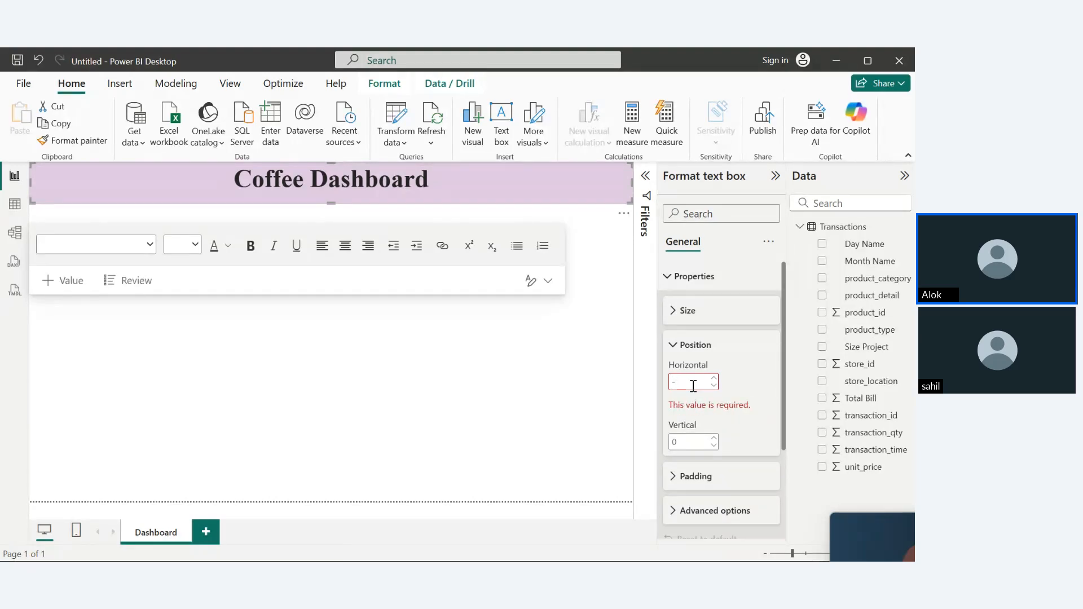
text(10)
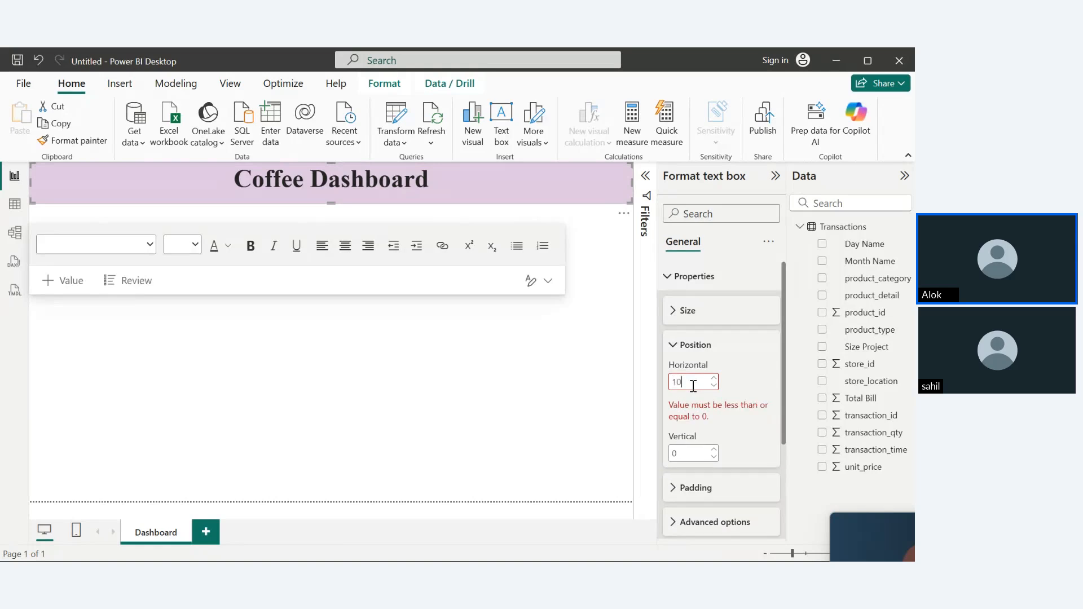
key(BackSpace)
key(BackSpace)
text(0)
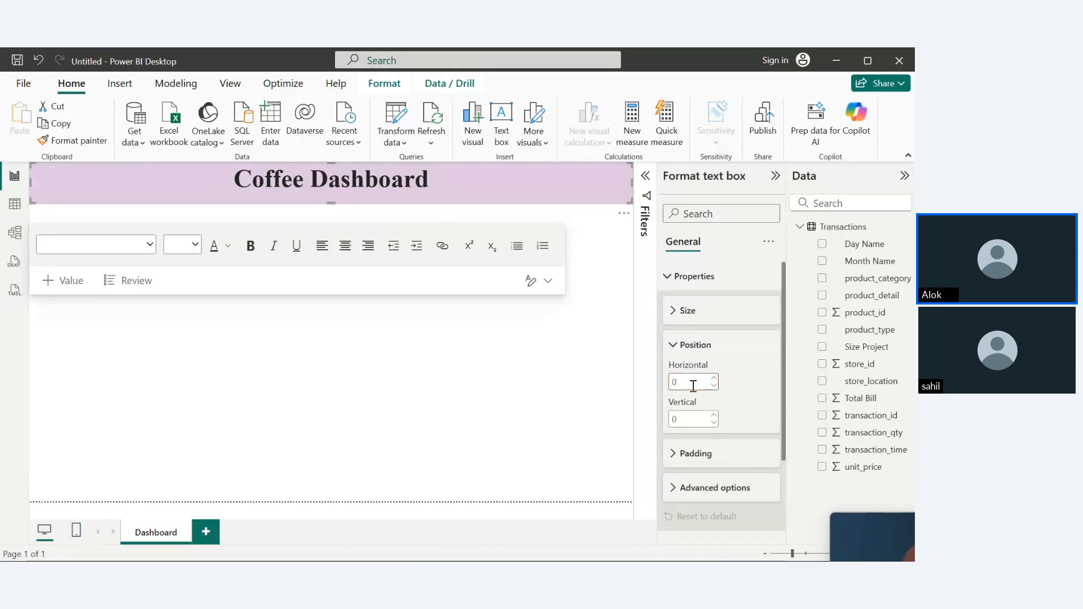
key(BackSpace)
text(0)
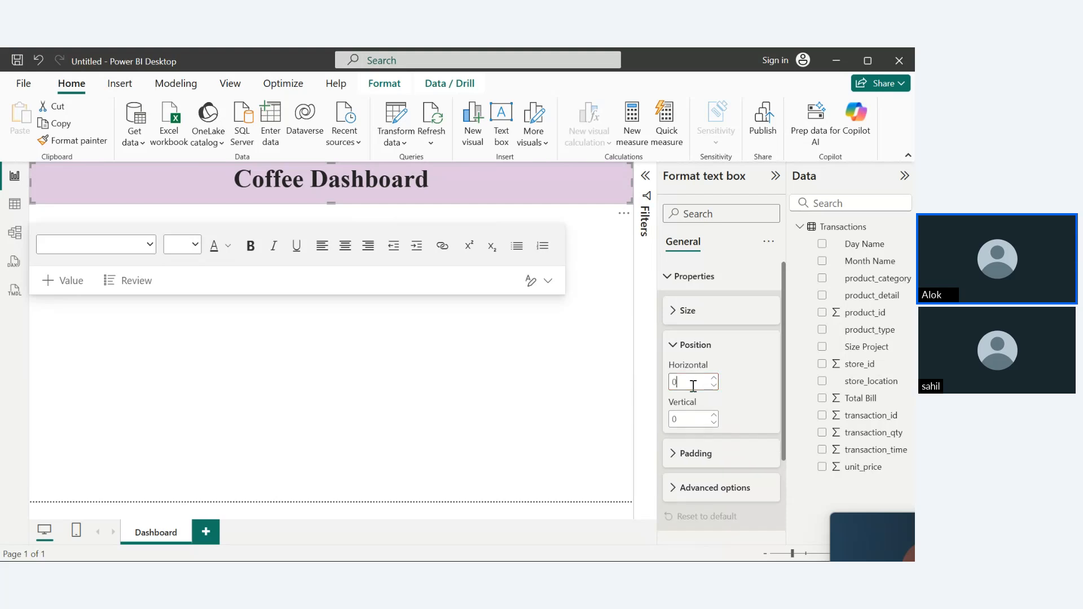
- Nudge the header text box's vertical position to 1 and back to 0
click(690, 416)
click(715, 382)
click(715, 423)
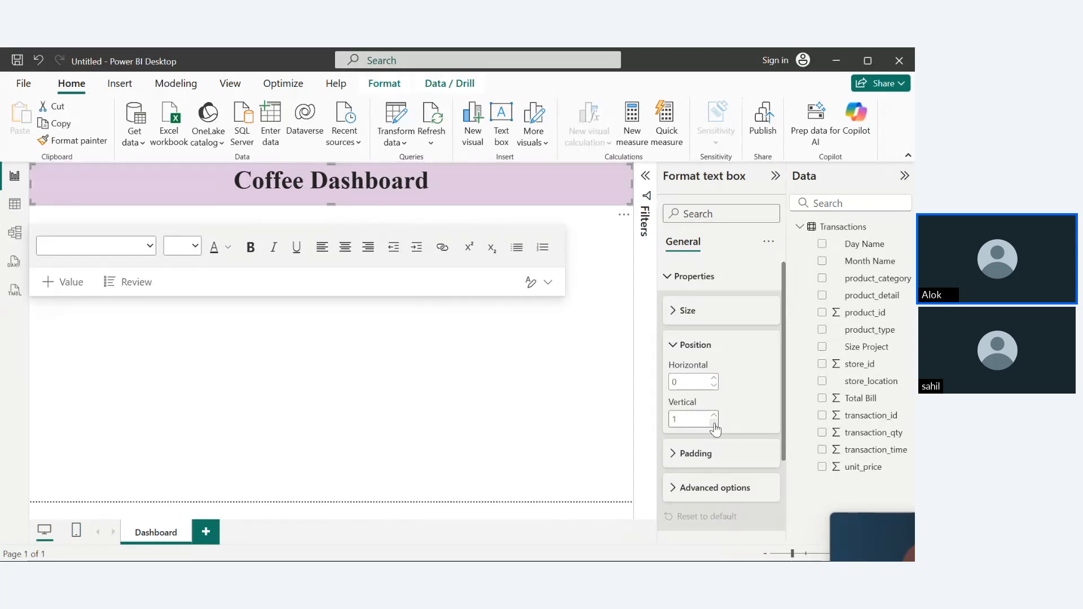
click(714, 423)
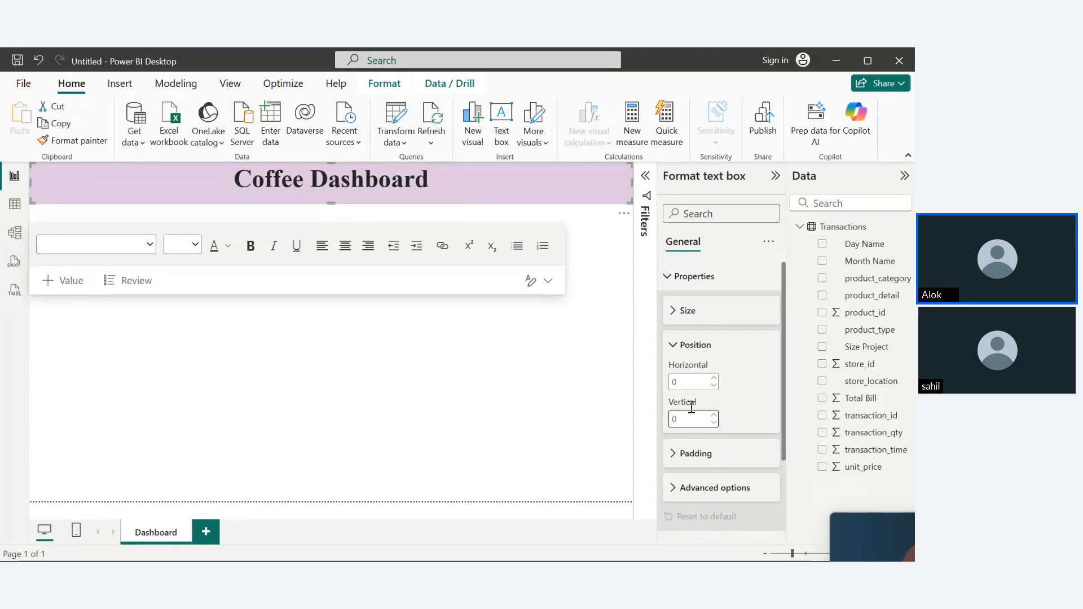
click(677, 345)
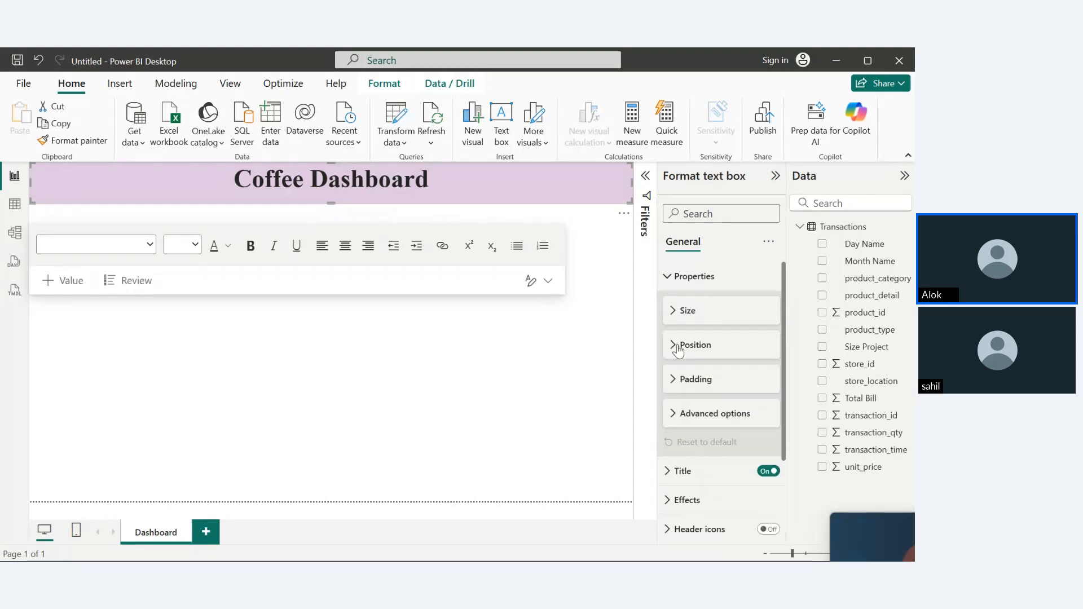
- Set the top padding of the header text box to 9 px
click(674, 388)
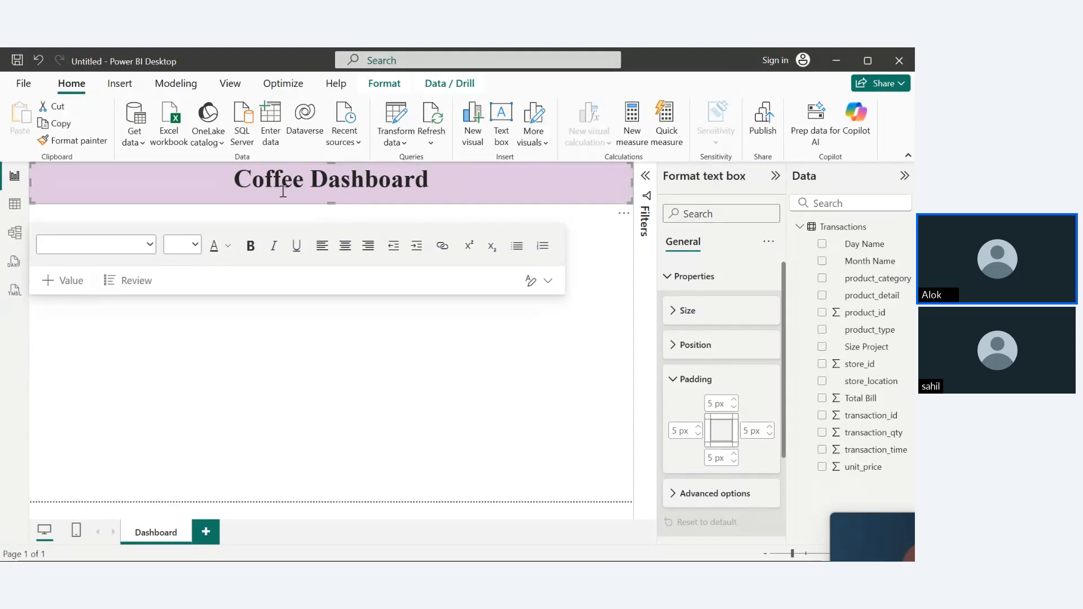
click(733, 400)
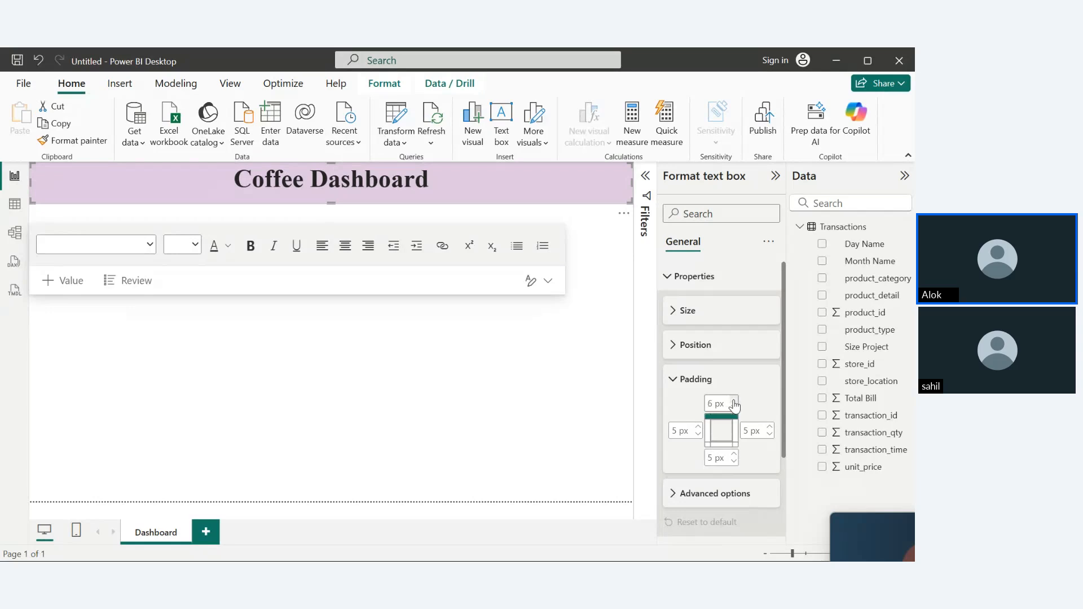
click(734, 401)
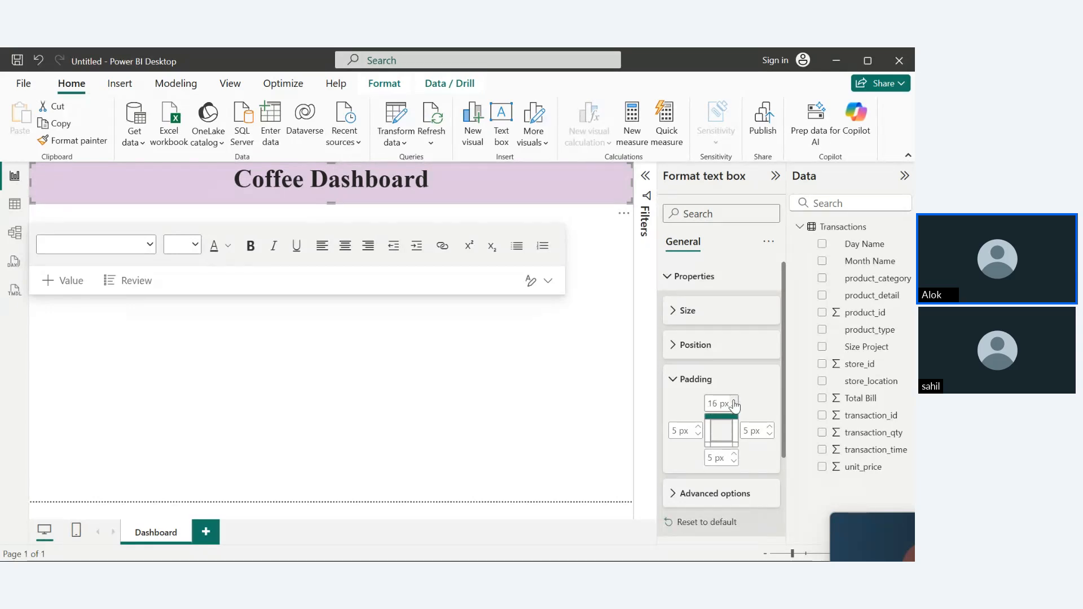
click(734, 400)
click(734, 401)
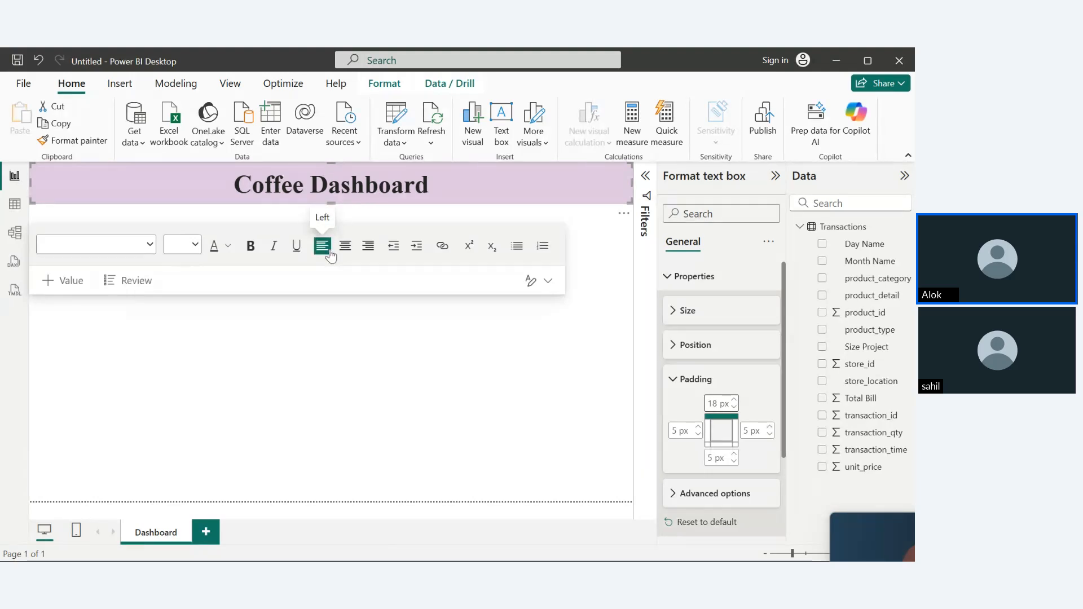
click(734, 407)
click(734, 407)
click(734, 407)
click(733, 408)
click(734, 407)
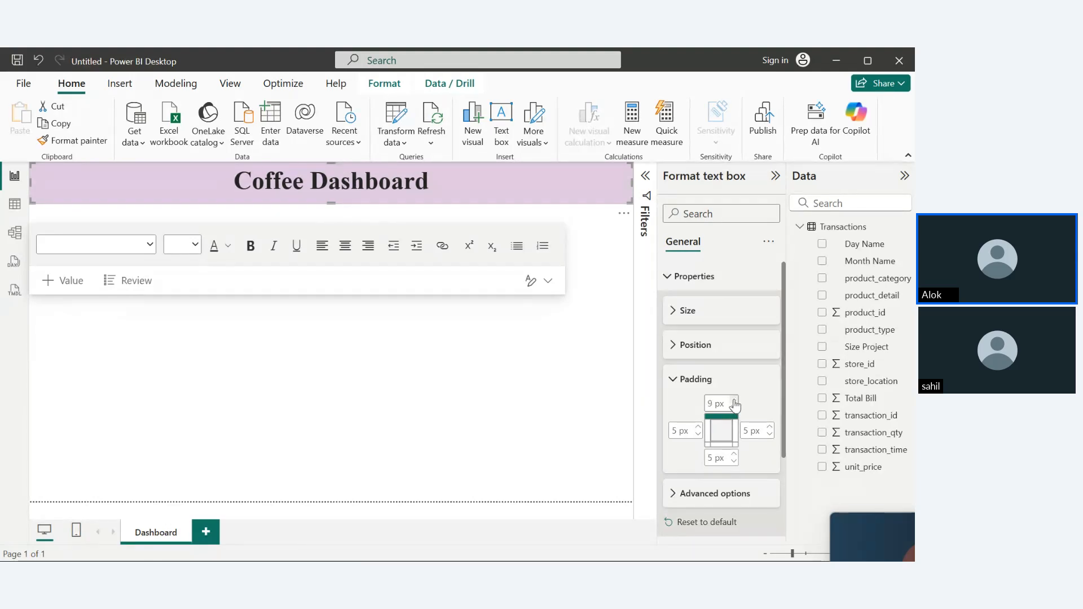
click(672, 380)
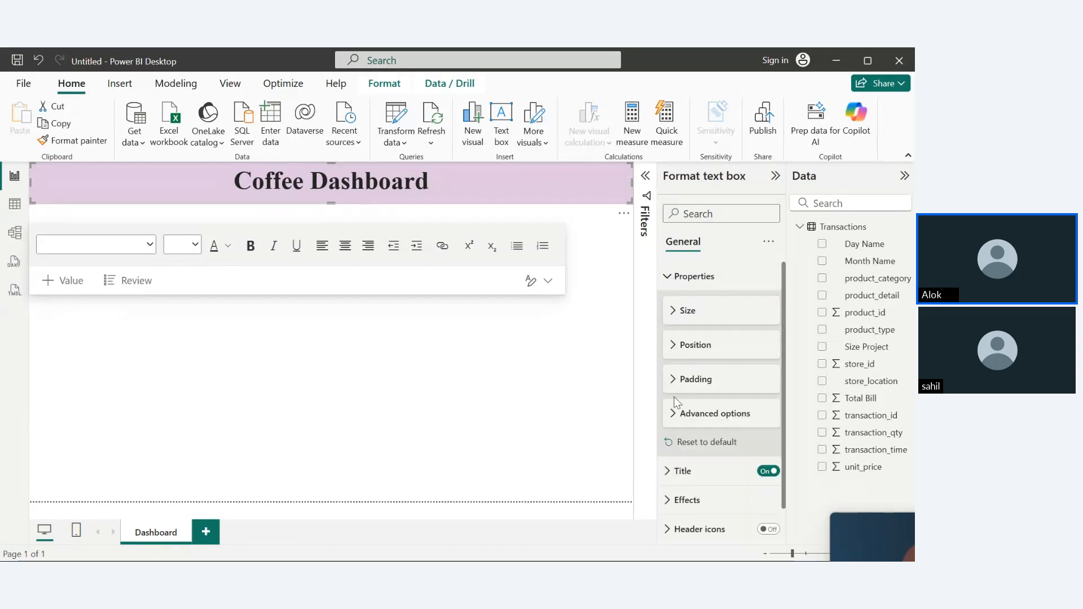
click(674, 414)
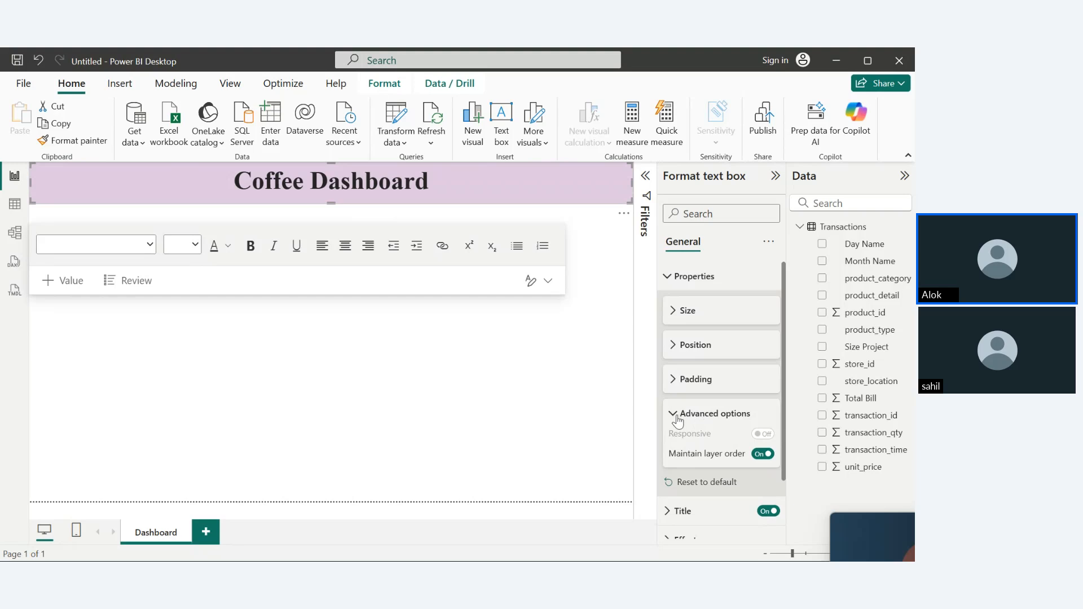
click(676, 417)
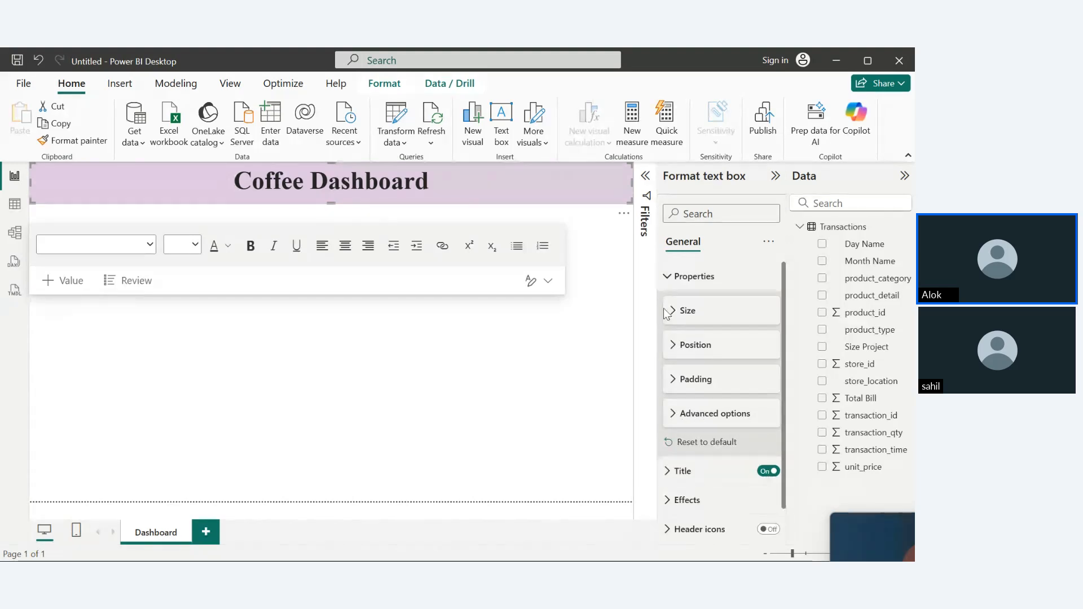
- Set the font of the header text box's Title option to Times New Roman
click(667, 276)
click(668, 305)
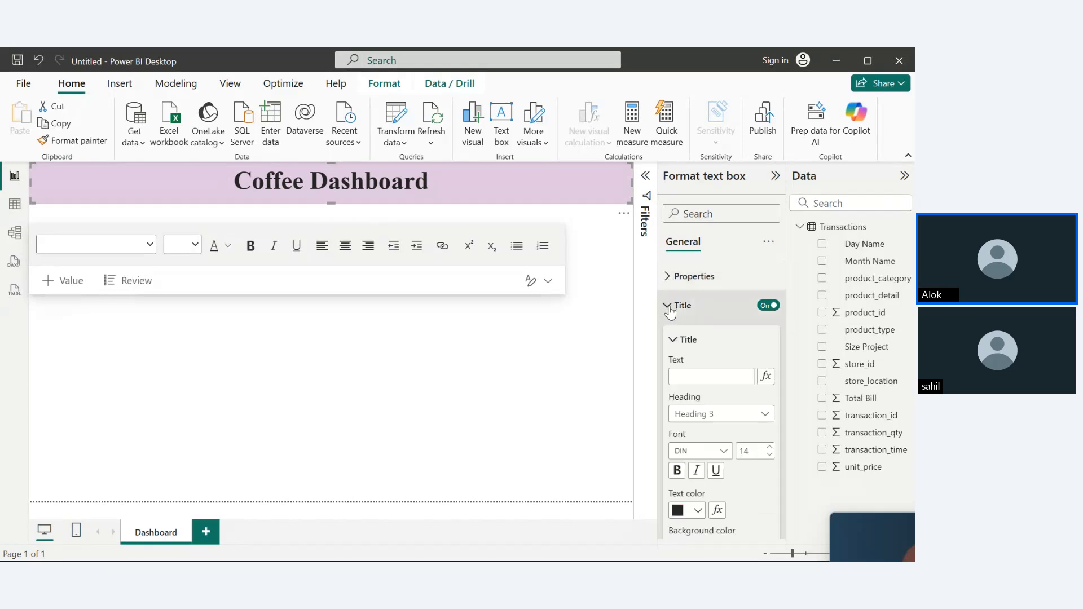
click(677, 376)
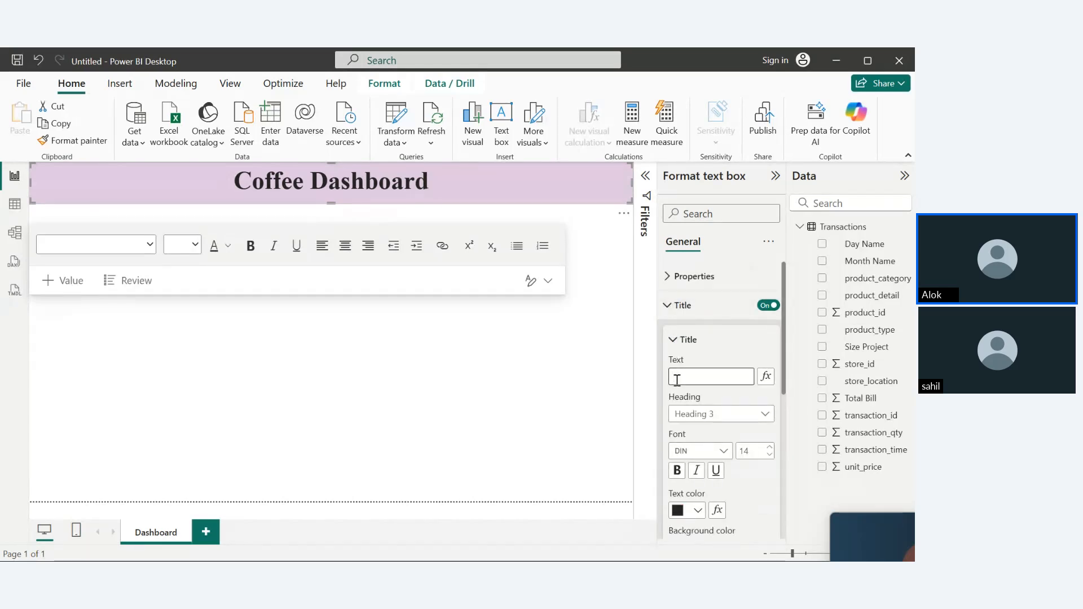
click(726, 452)
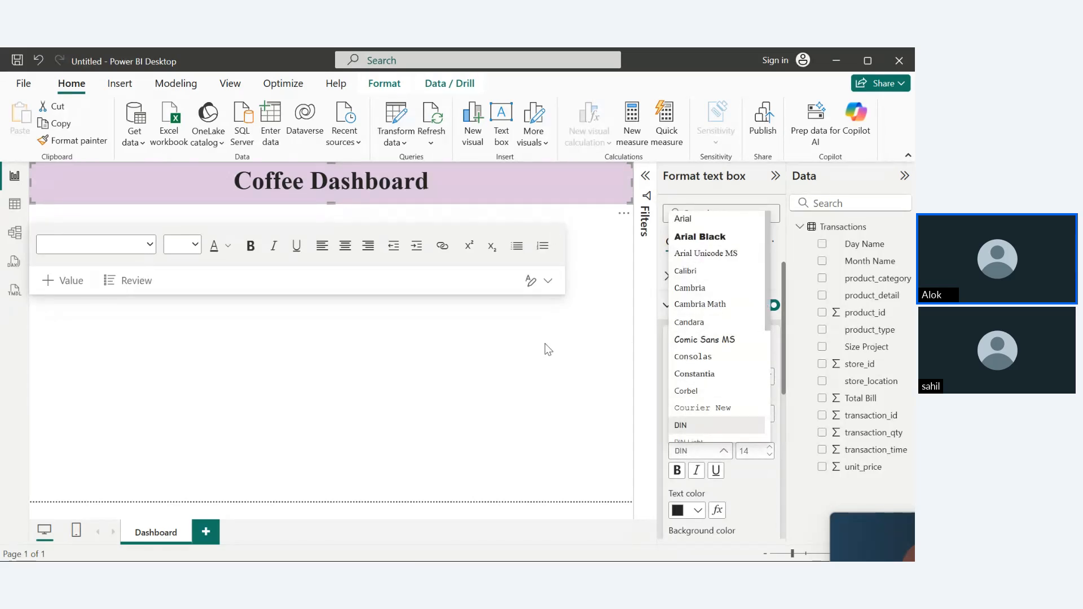
drag(765, 319, 763, 427)
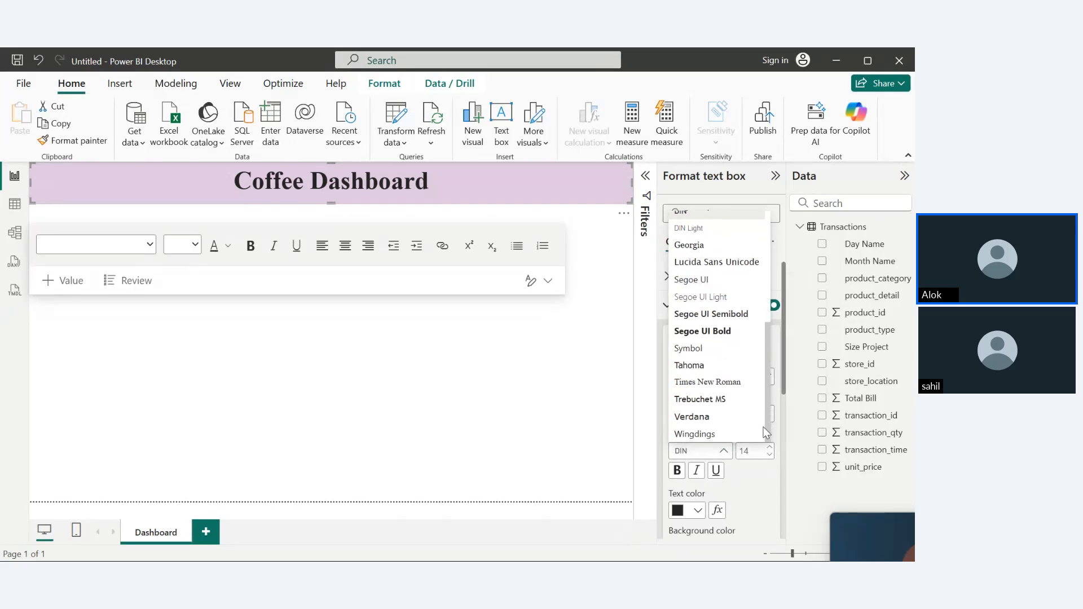
click(717, 381)
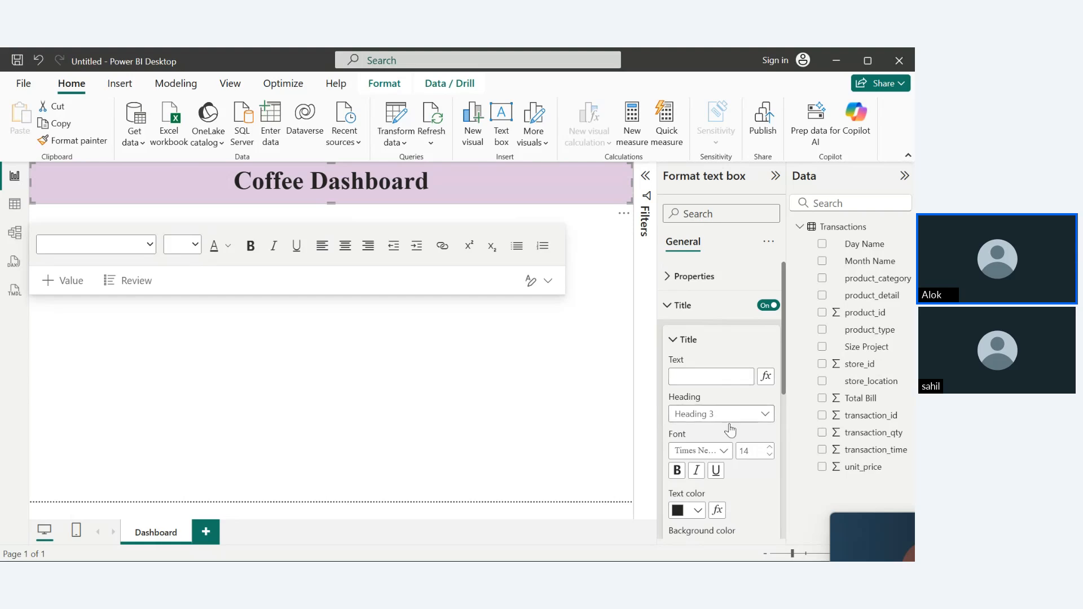
- Apply the red theme color to the Title option's text and to the "Coffee Dashboard" header text
click(697, 512)
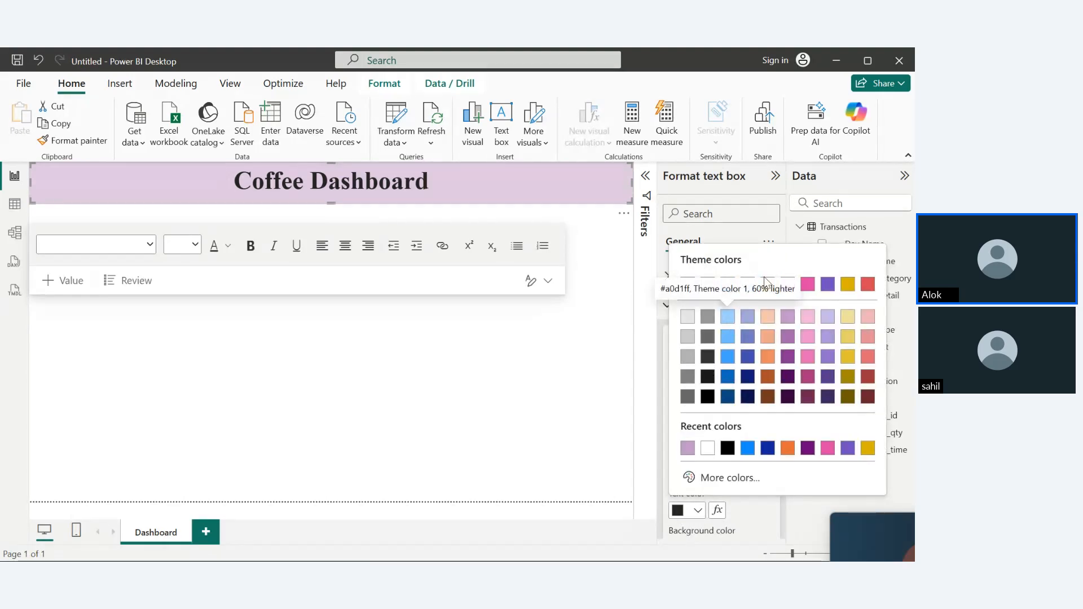
click(868, 284)
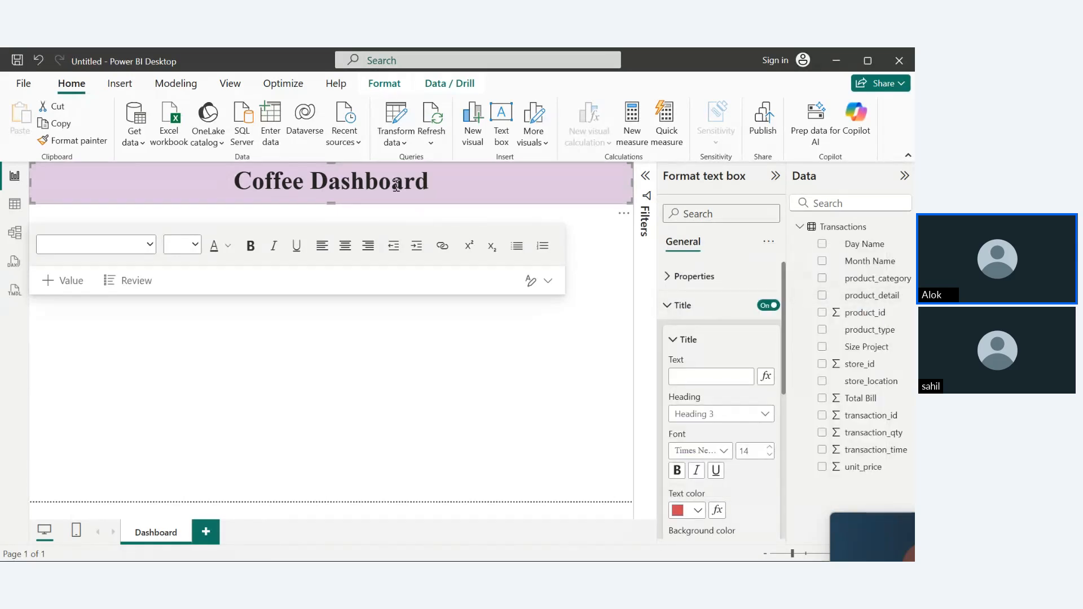
drag(432, 180, 169, 166)
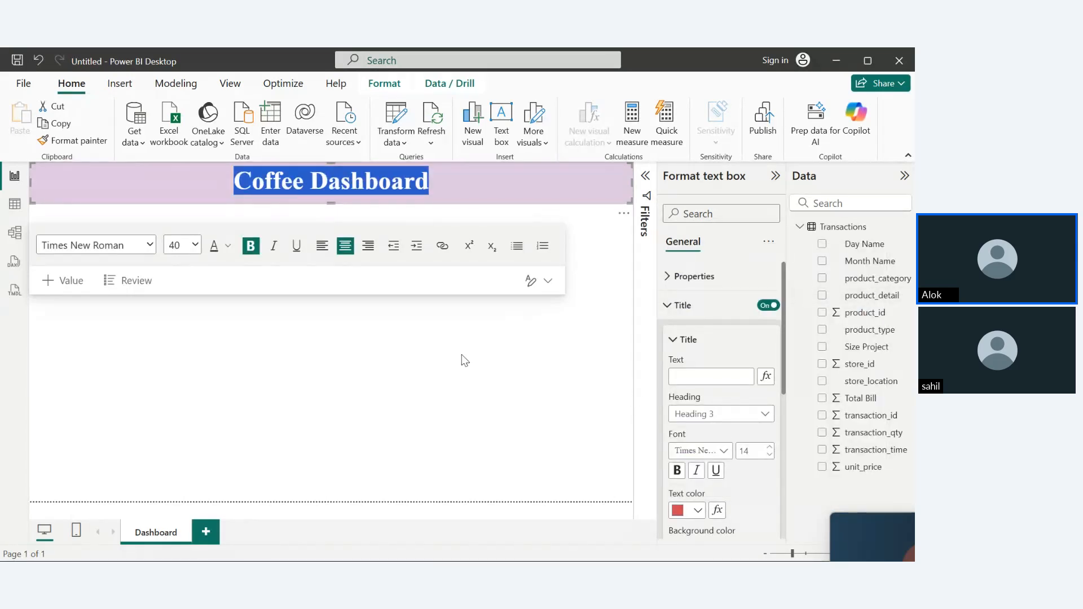
click(228, 246)
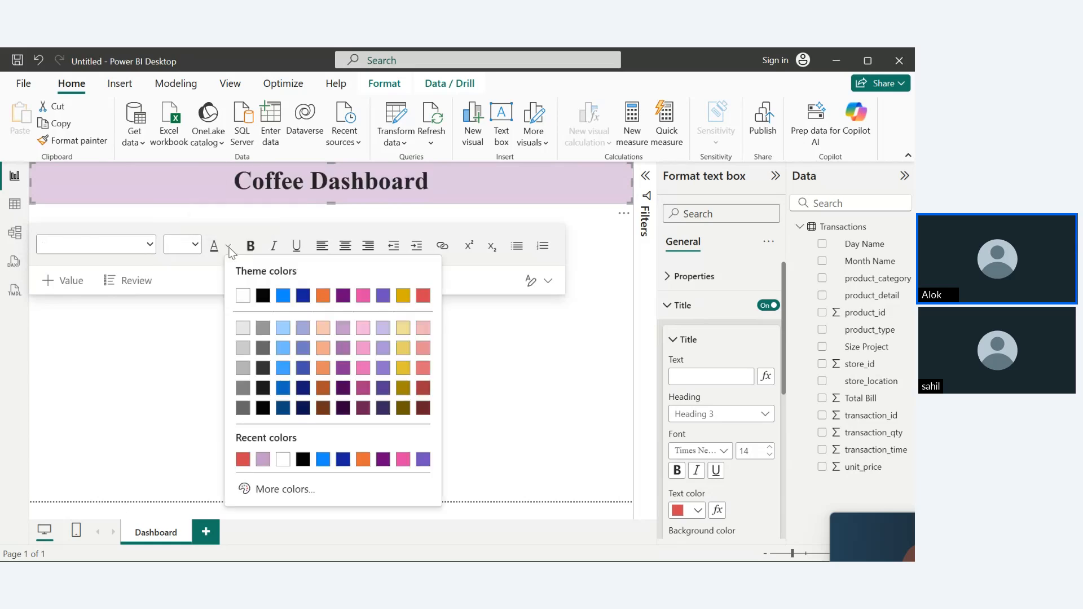
click(422, 299)
click(338, 395)
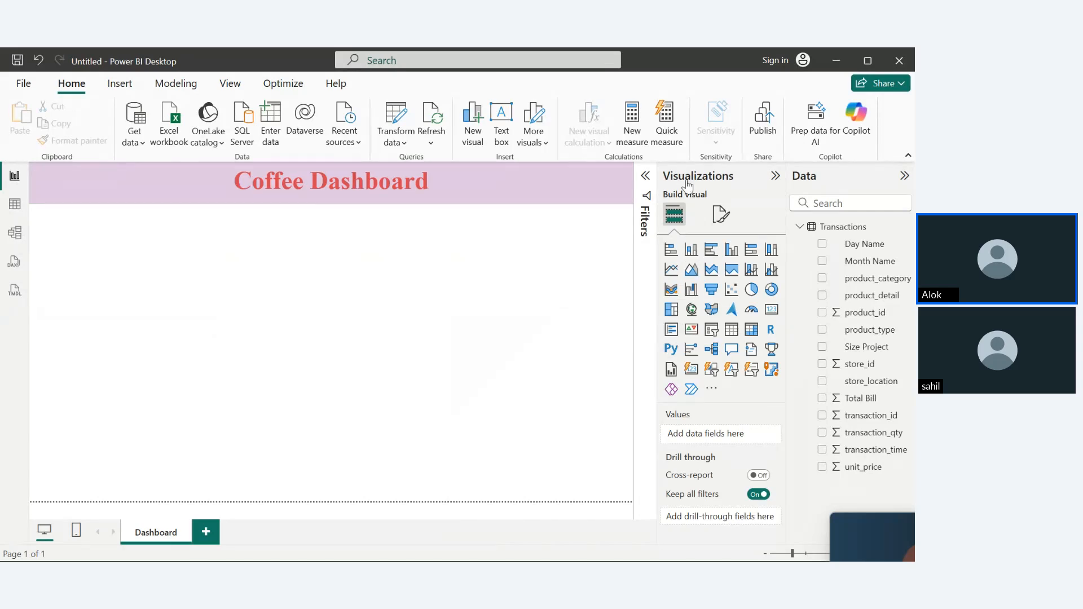
- Try "this is coffee Report page" as the title text of the header text box and clear it
click(544, 203)
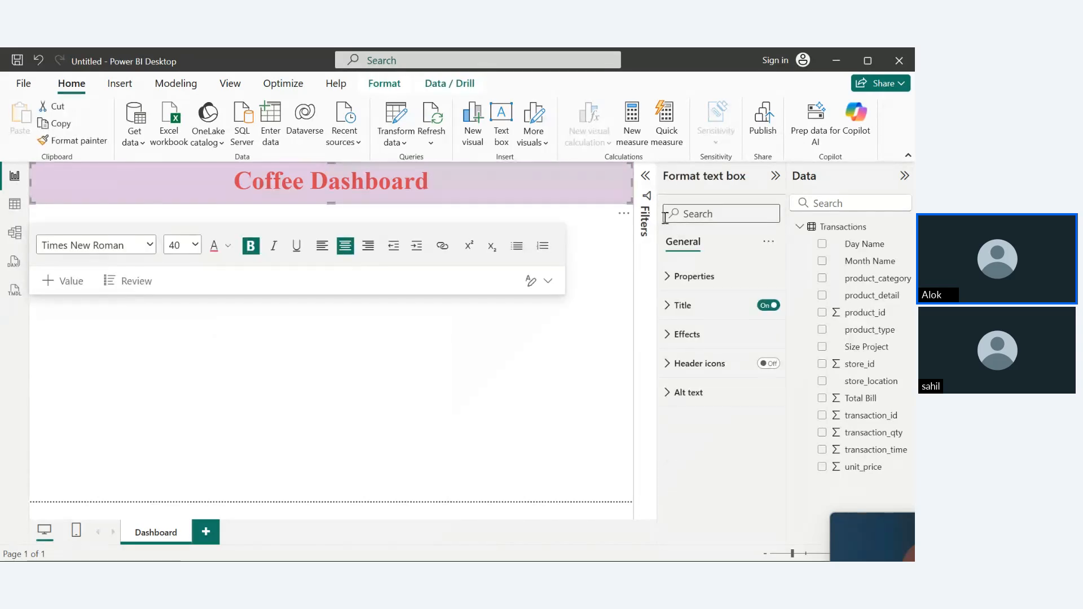
click(672, 317)
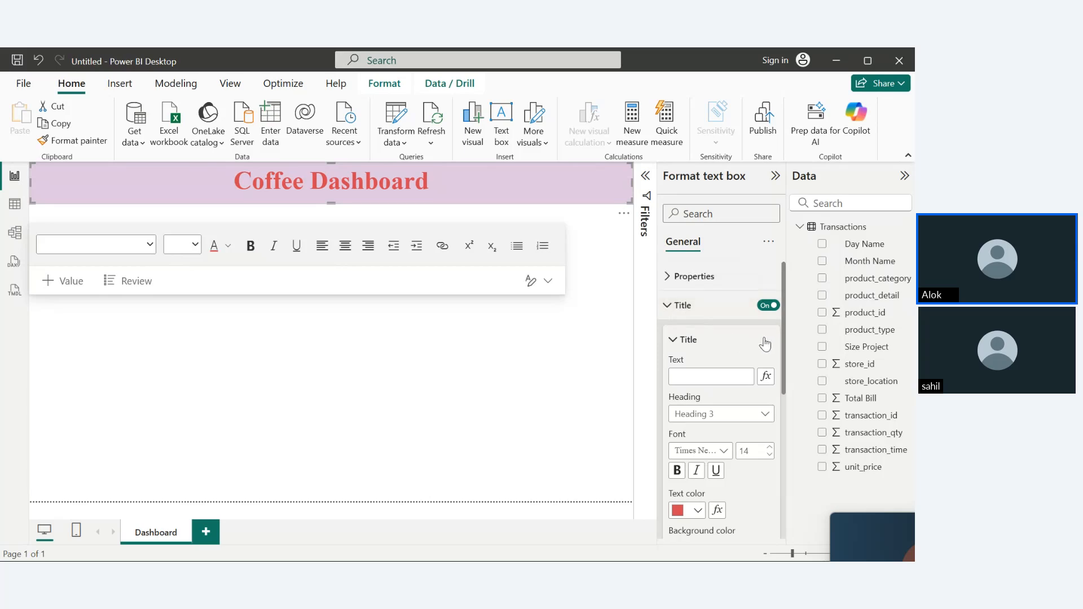
click(698, 377)
text(this)
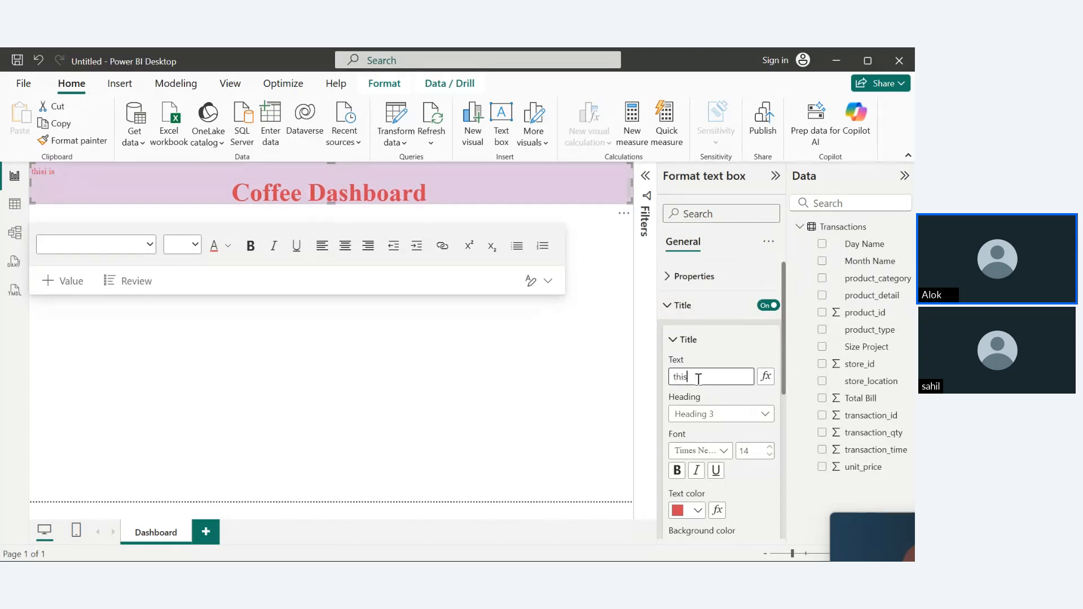
text(i is is foffee Report page)
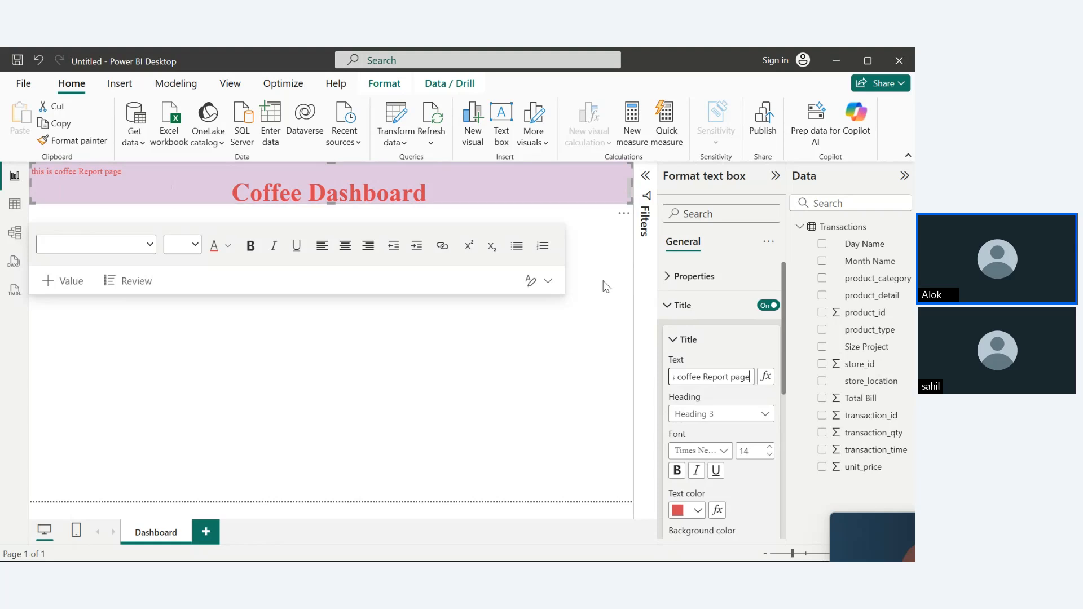
triple_click(712, 373)
key(BackSpace)
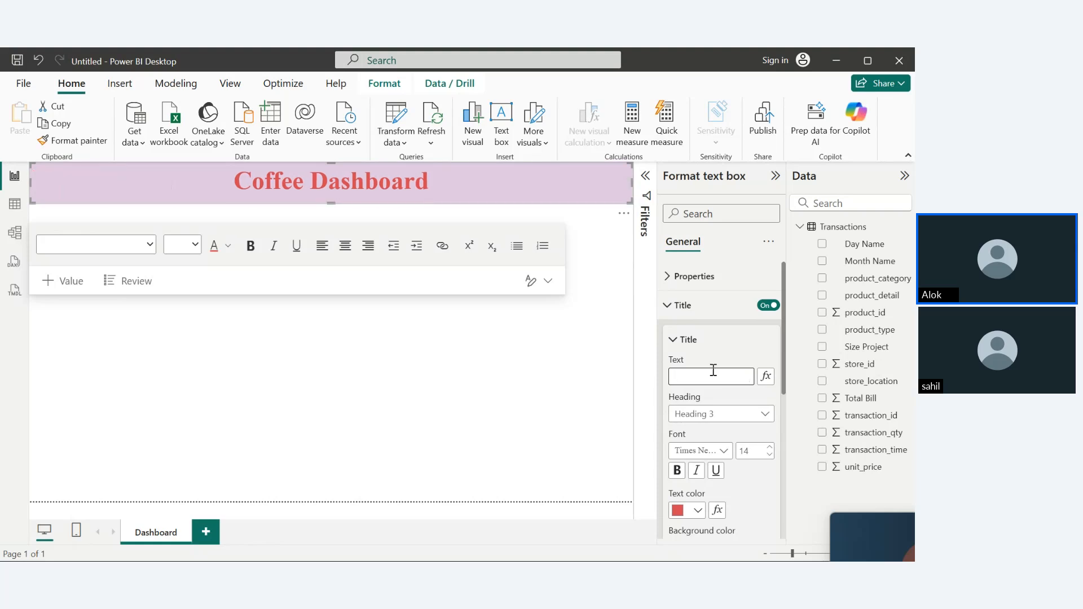
- Turn on the subtitle and the divider for the header text box
click(683, 339)
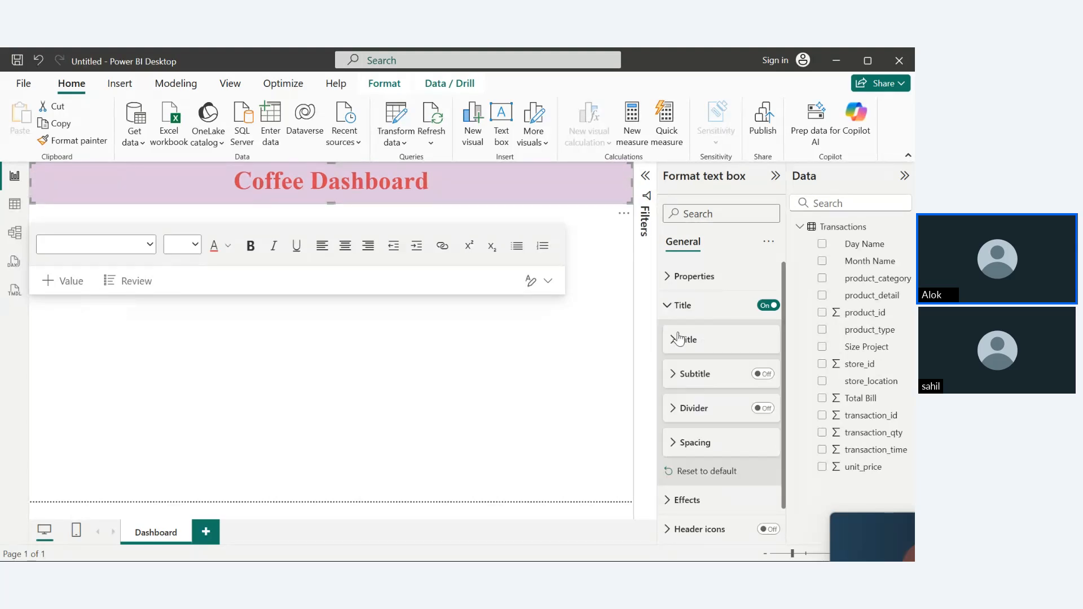
click(762, 375)
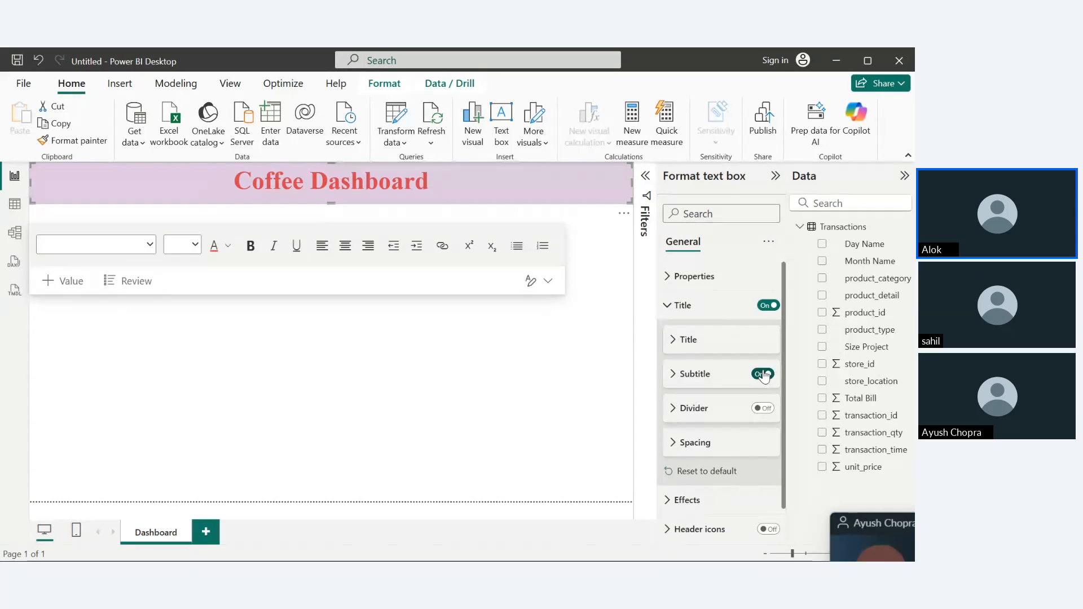
click(672, 378)
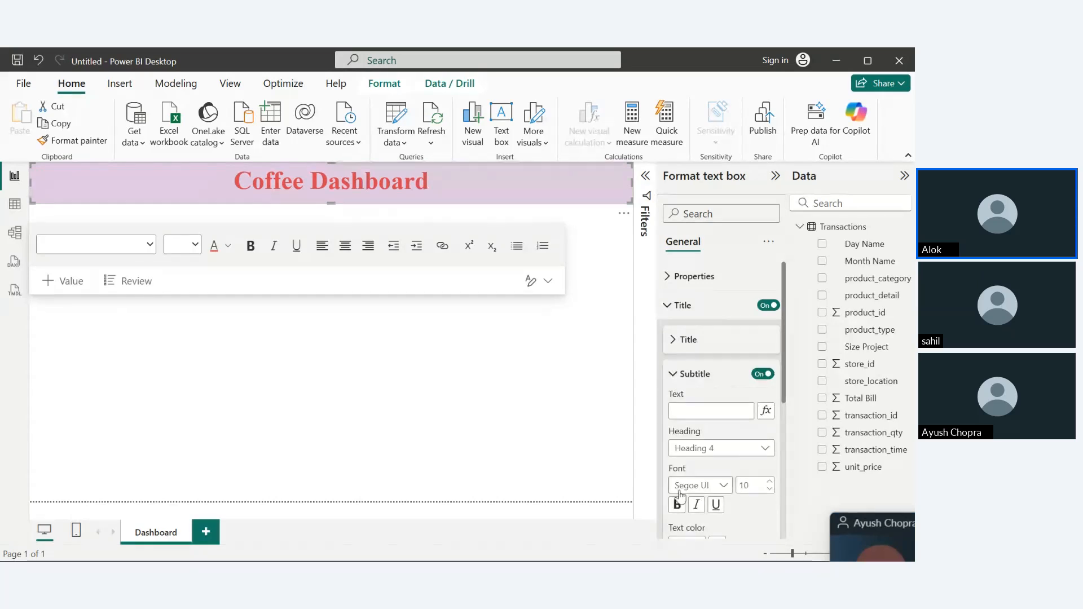
click(672, 376)
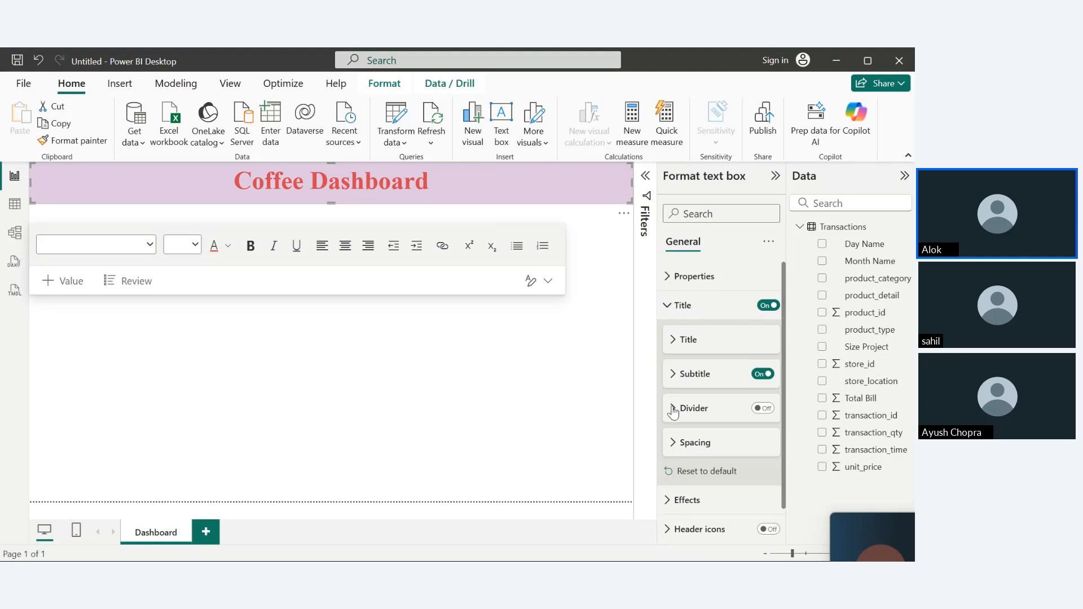
click(673, 410)
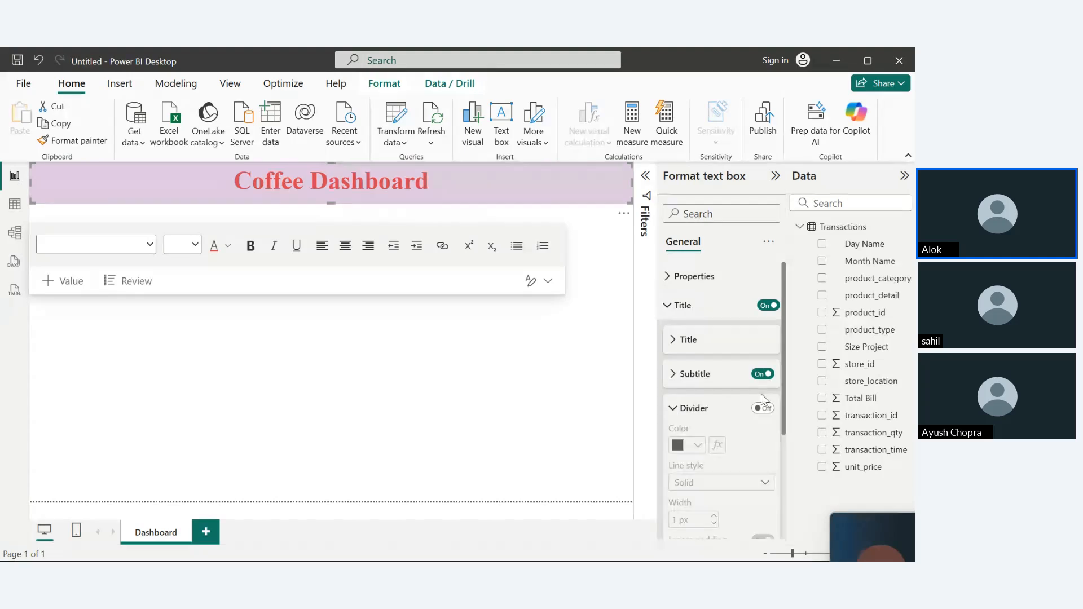
click(765, 411)
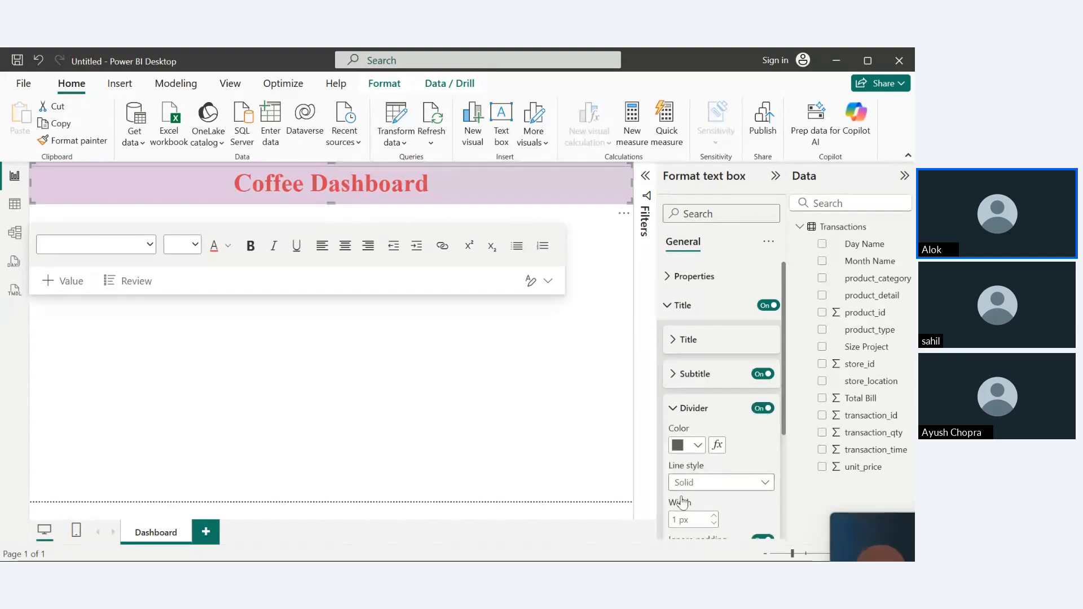
click(673, 410)
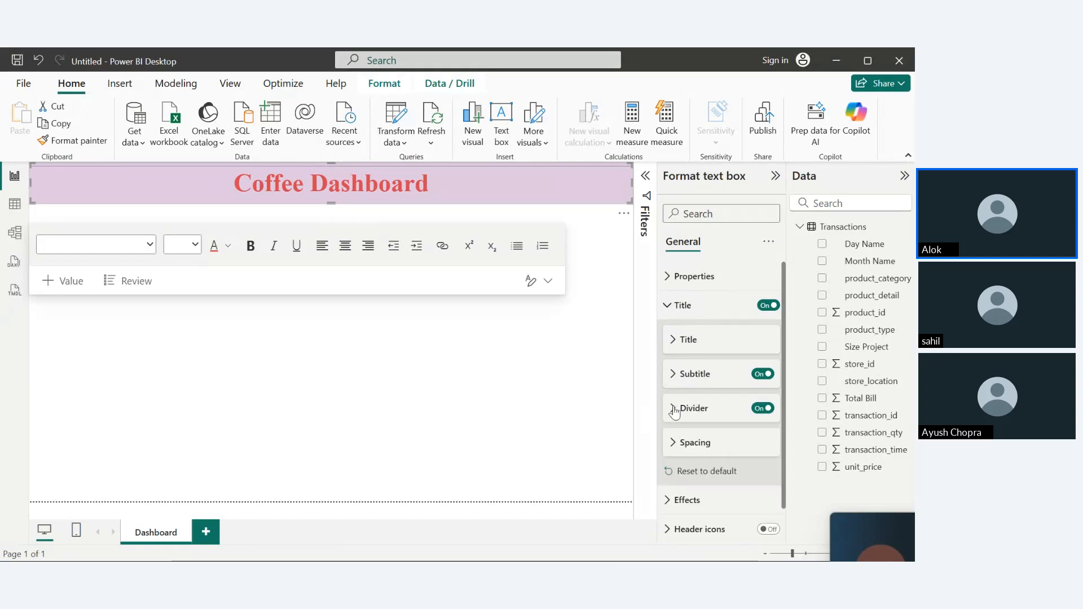
- Try 13 % transparency for the header text box's background and set it to about 38 %
click(673, 444)
click(673, 446)
scroll(782, 411, down, 1)
click(666, 466)
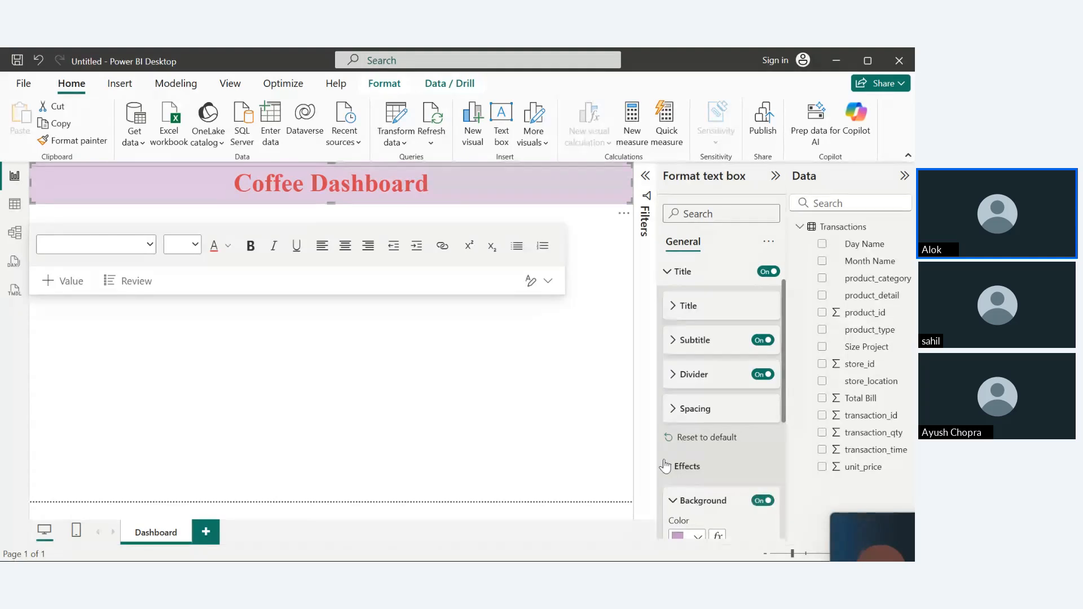
drag(788, 390, 797, 487)
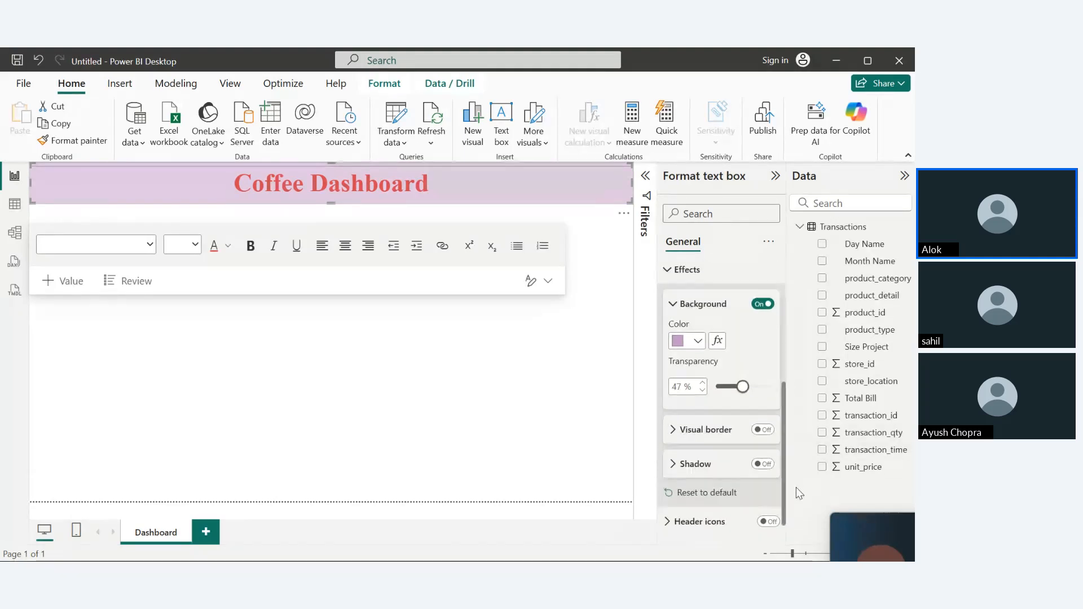
drag(742, 387, 724, 387)
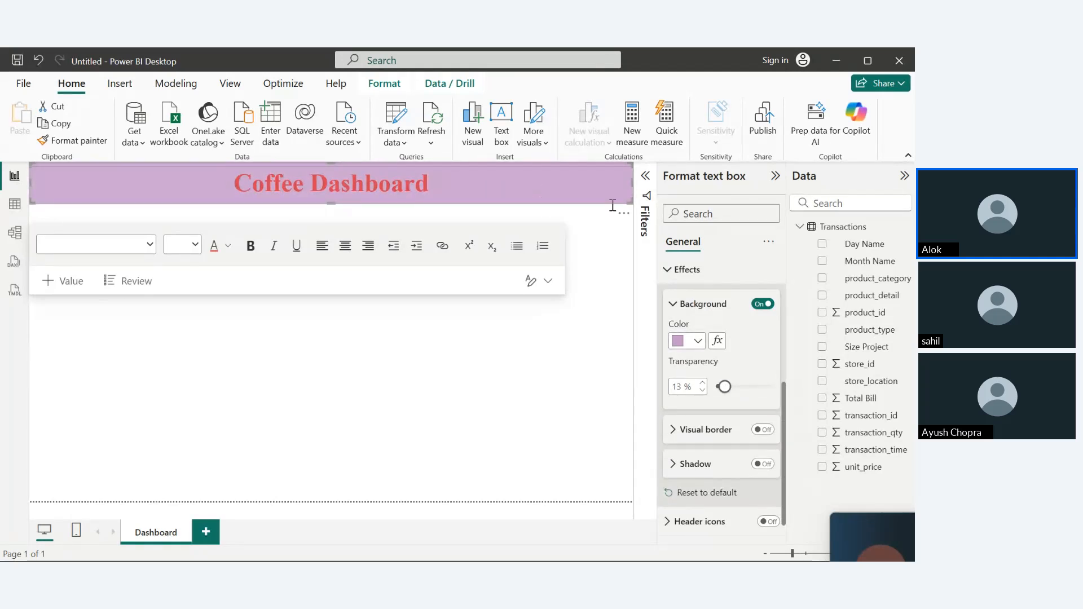
mouse_move(725, 387)
mouse_down()
mouse_move(759, 393)
mouse_move(734, 389)
mouse_up()
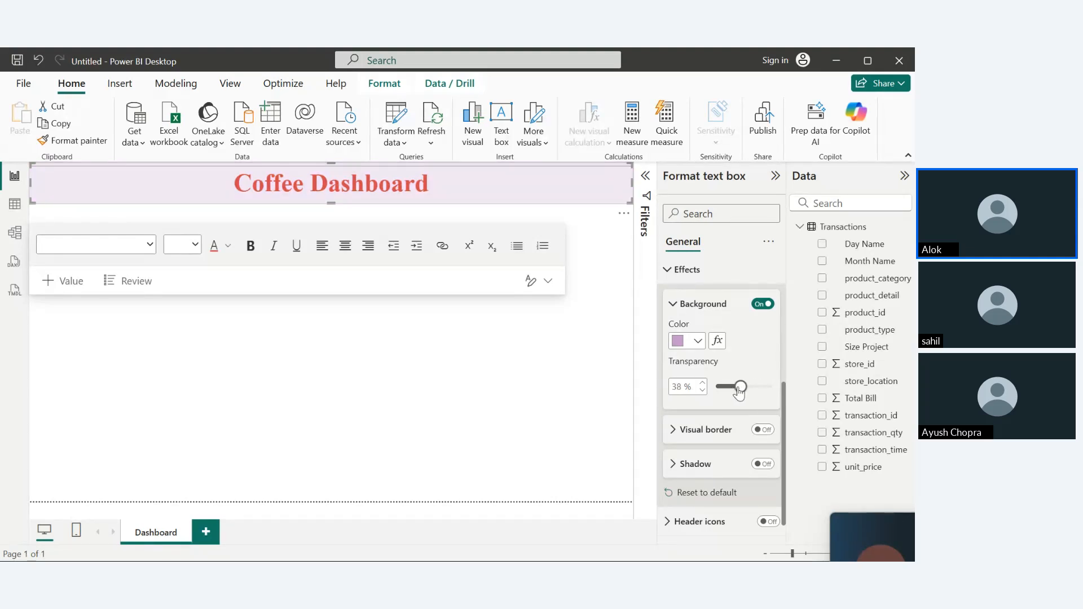
- Open conditional formatting for the header's background color with the Gradient style and browse the Transactions fields it can be based on
click(714, 343)
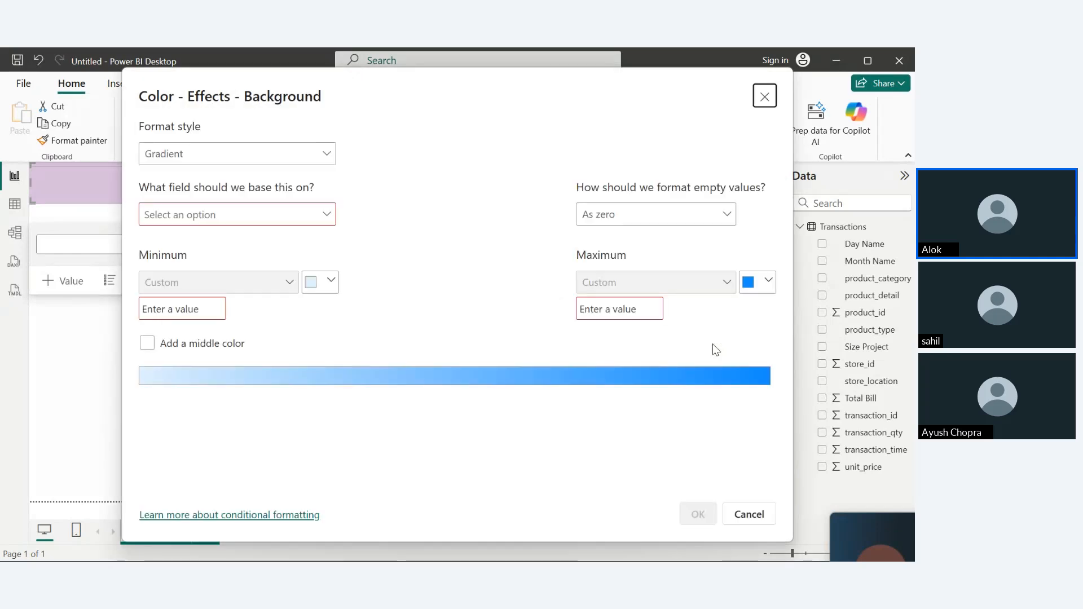
click(331, 154)
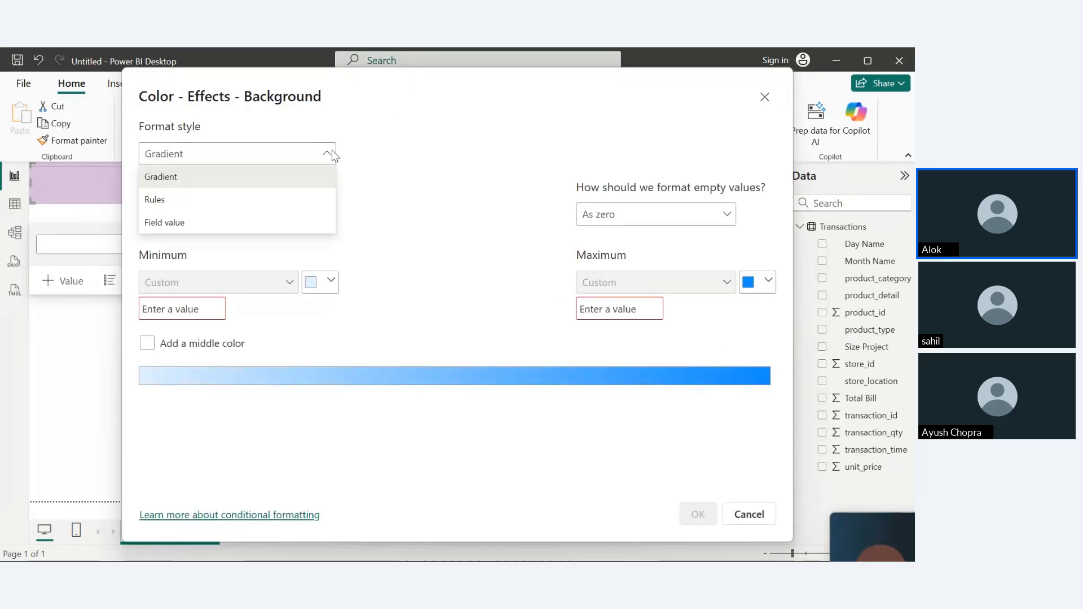
click(196, 177)
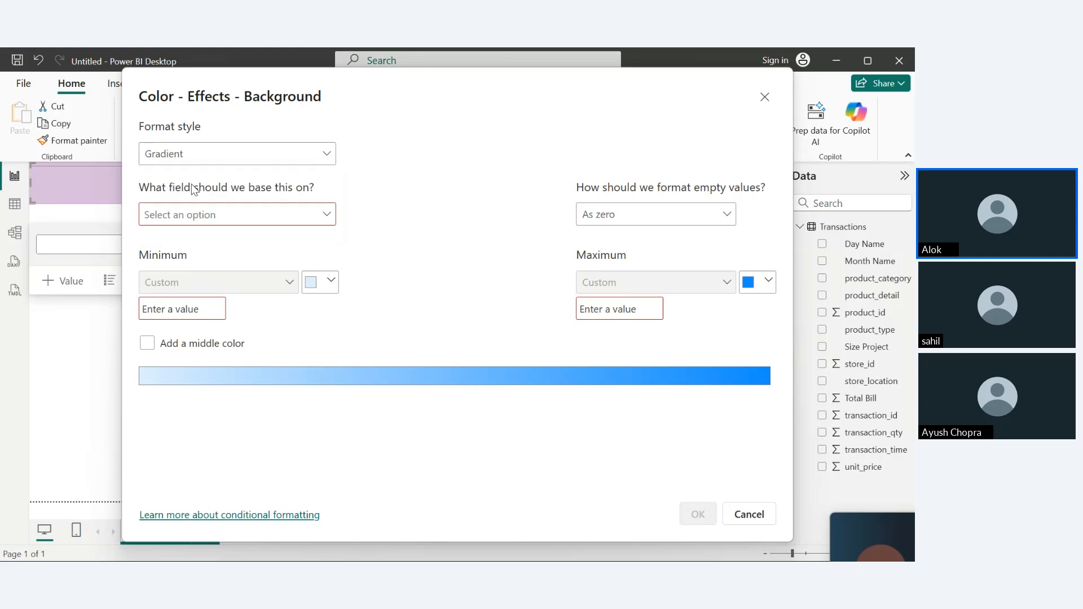
click(235, 208)
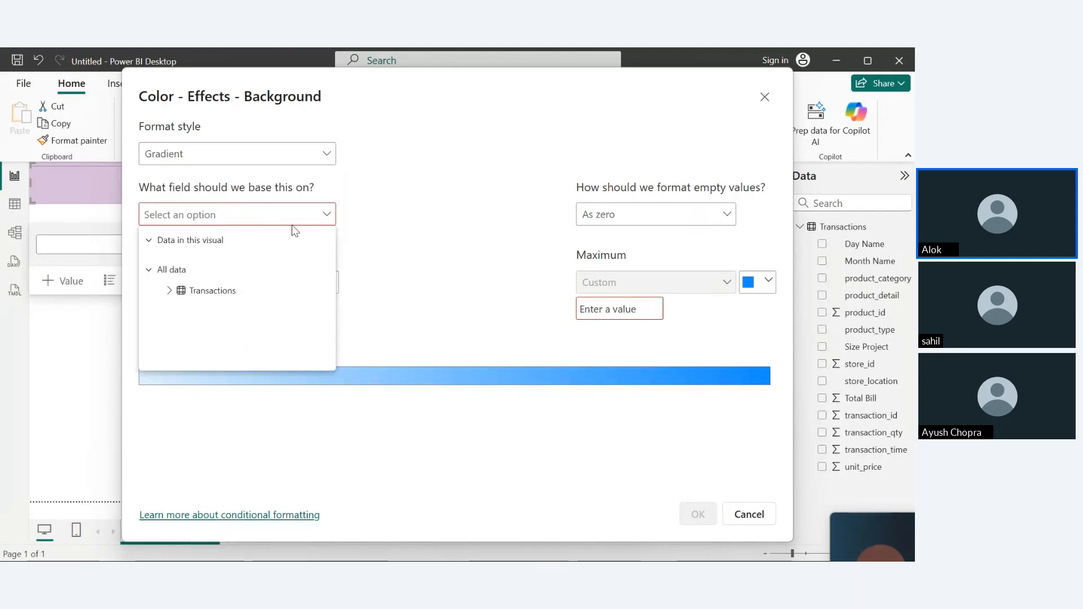
click(222, 297)
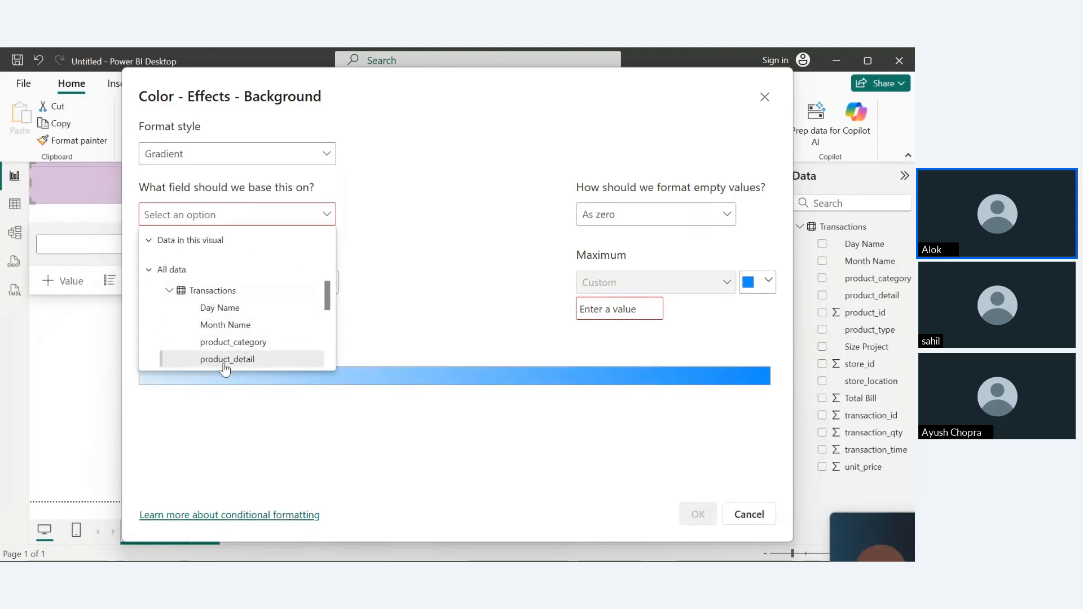
click(259, 216)
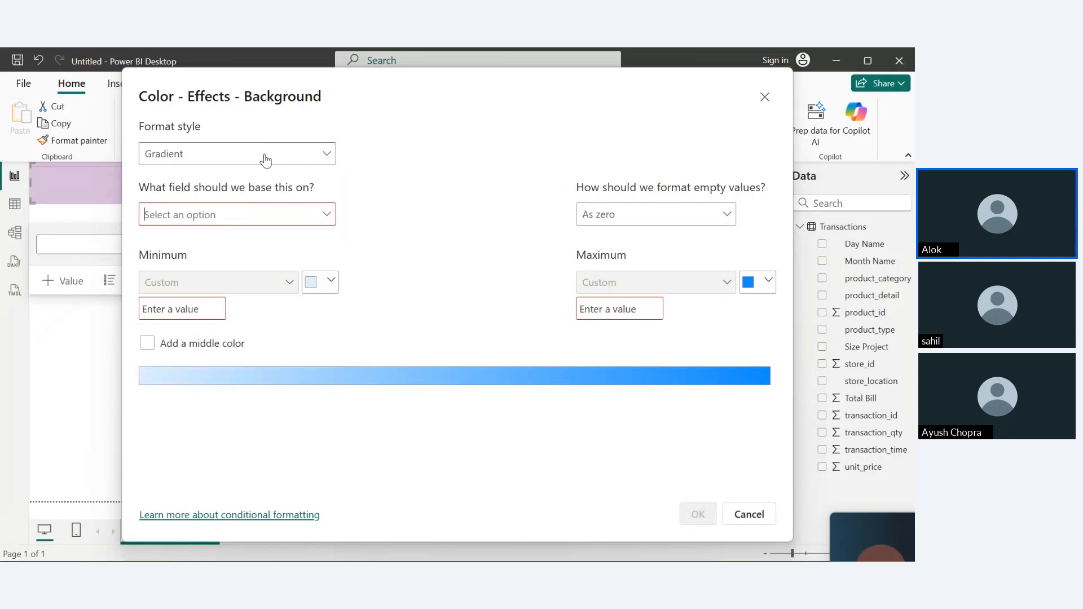
- Try the Field value and Rules format styles for the background color and return to Gradient
click(261, 170)
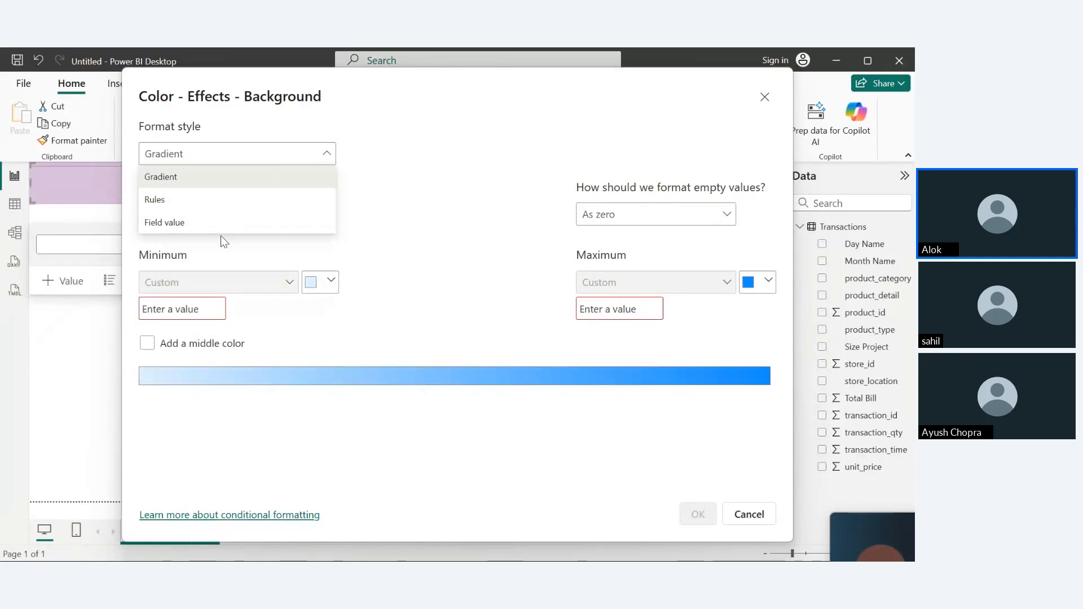
click(195, 223)
click(247, 221)
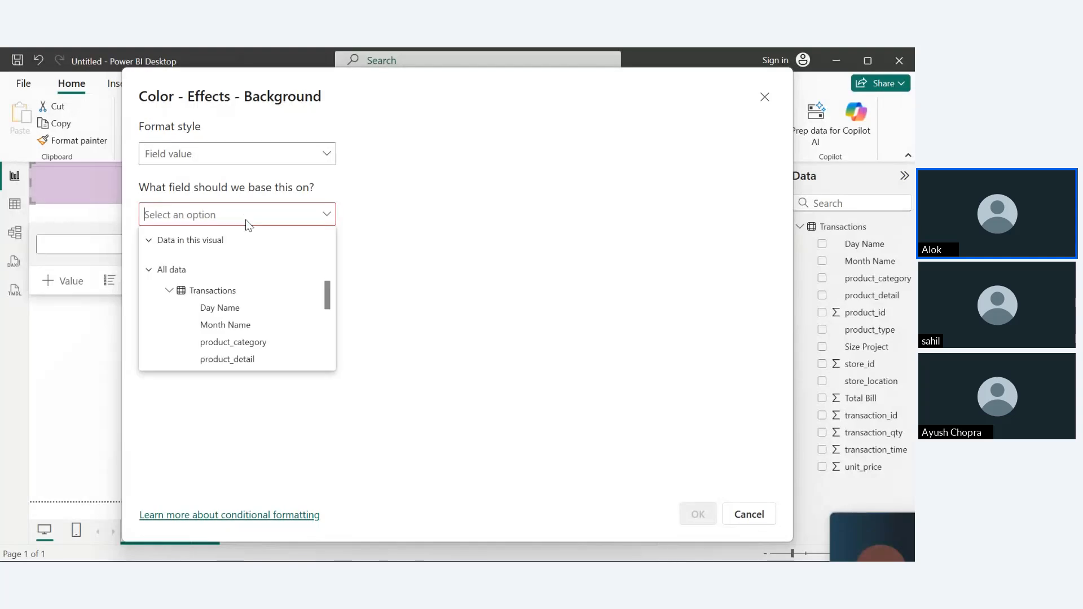
click(246, 220)
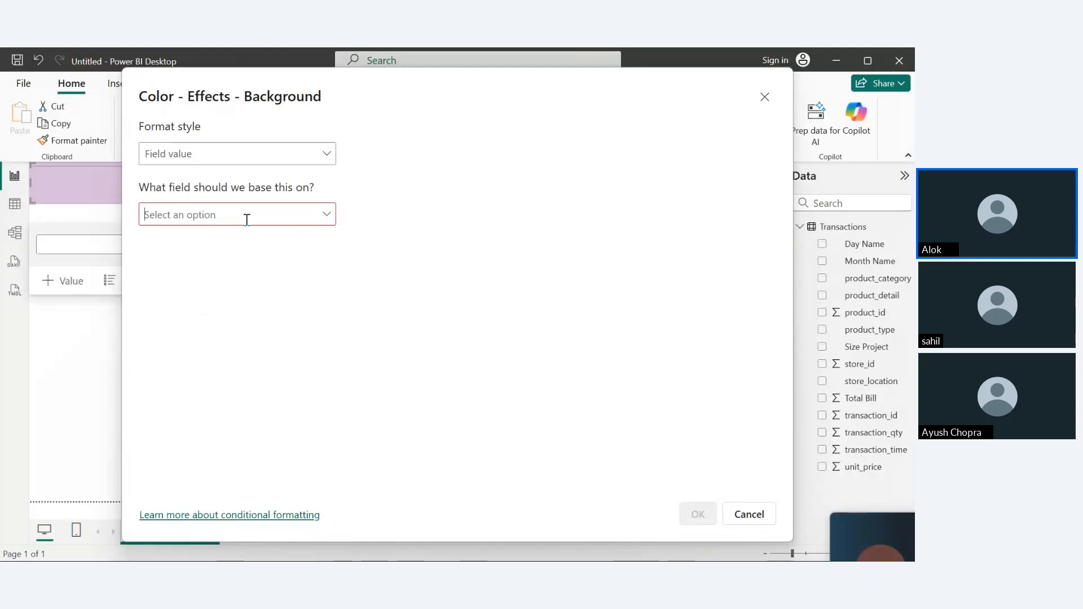
click(249, 154)
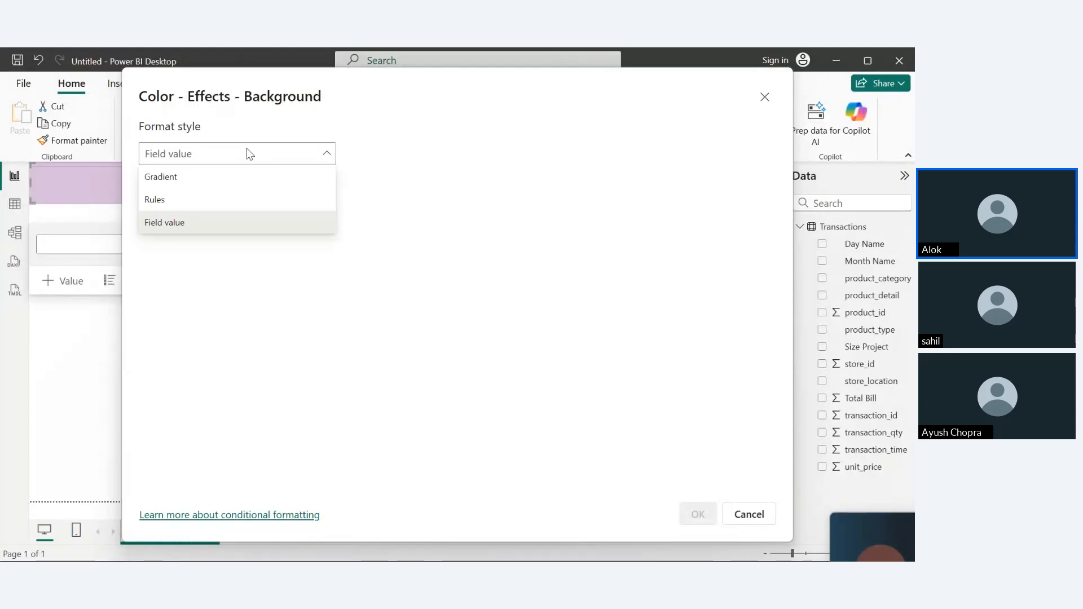
click(232, 199)
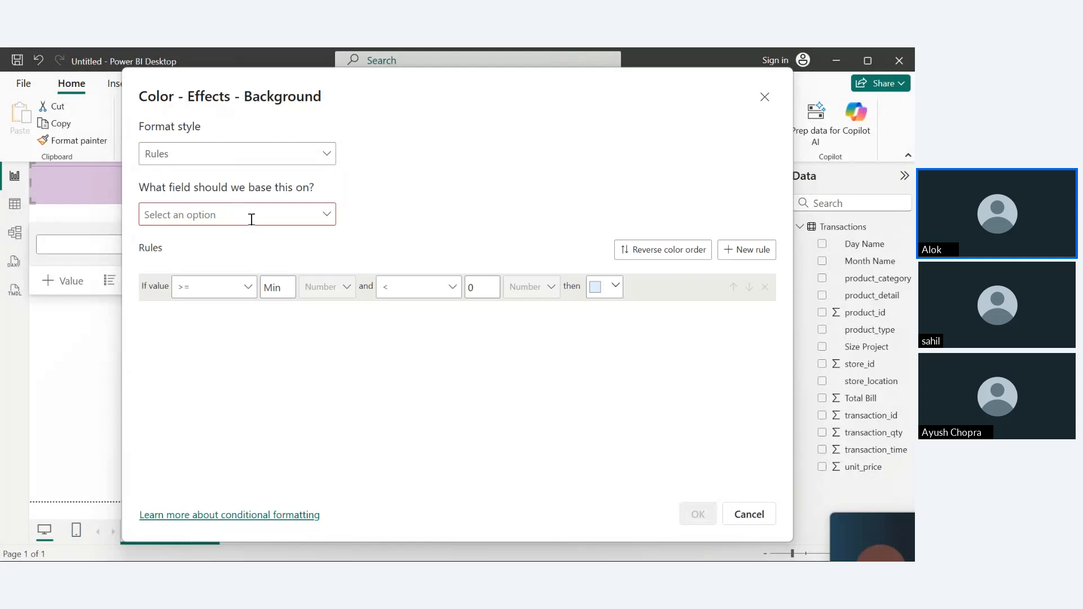
click(269, 153)
click(240, 177)
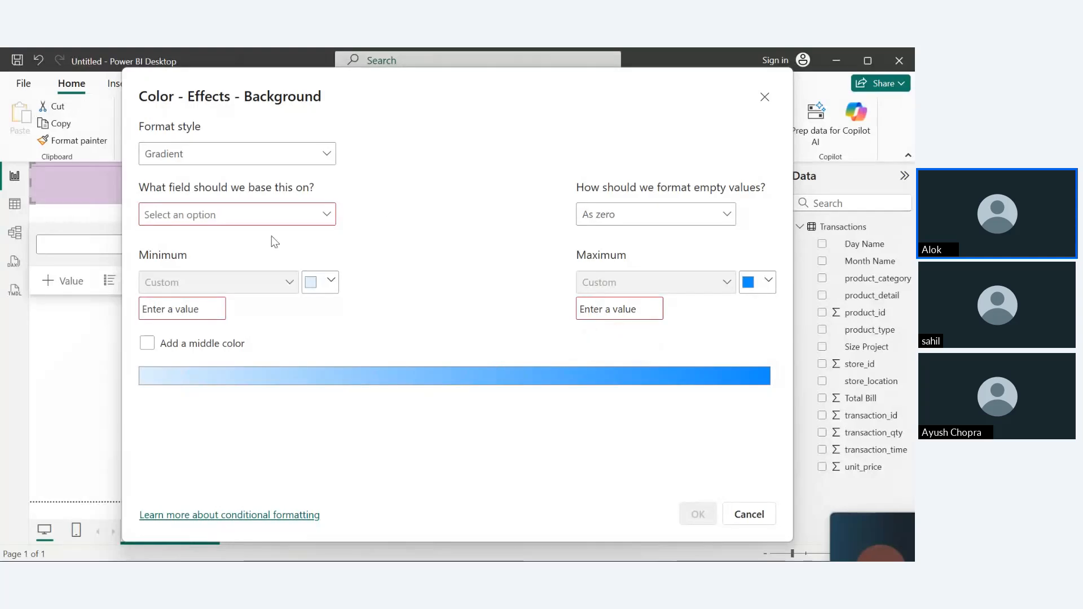
- Add a middle color to the background gradient and set the minimum to 10, center to 20 and maximum to 50
click(147, 345)
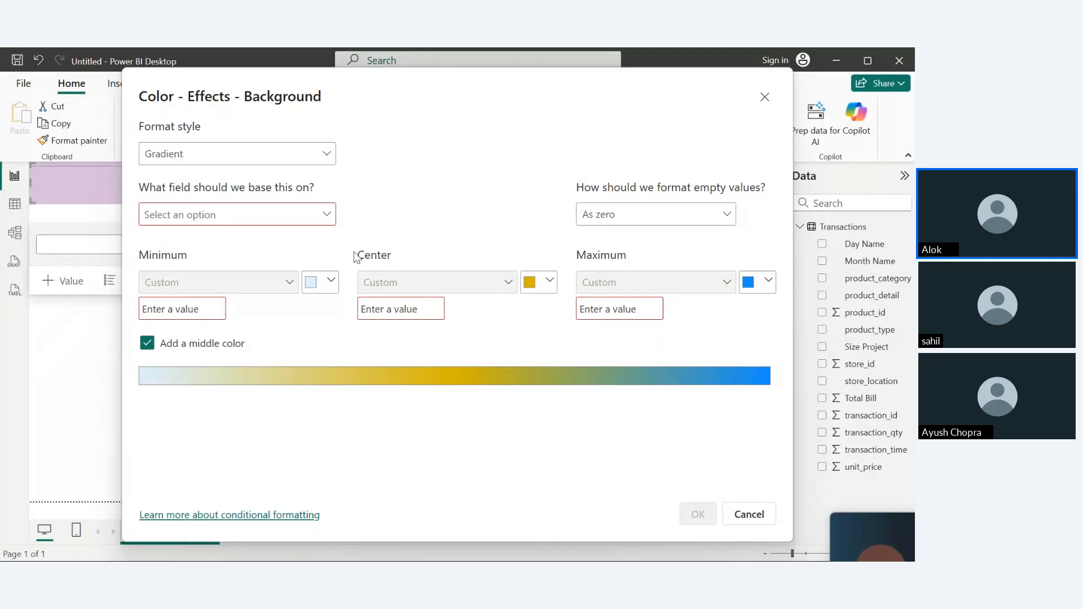
click(171, 308)
text(10)
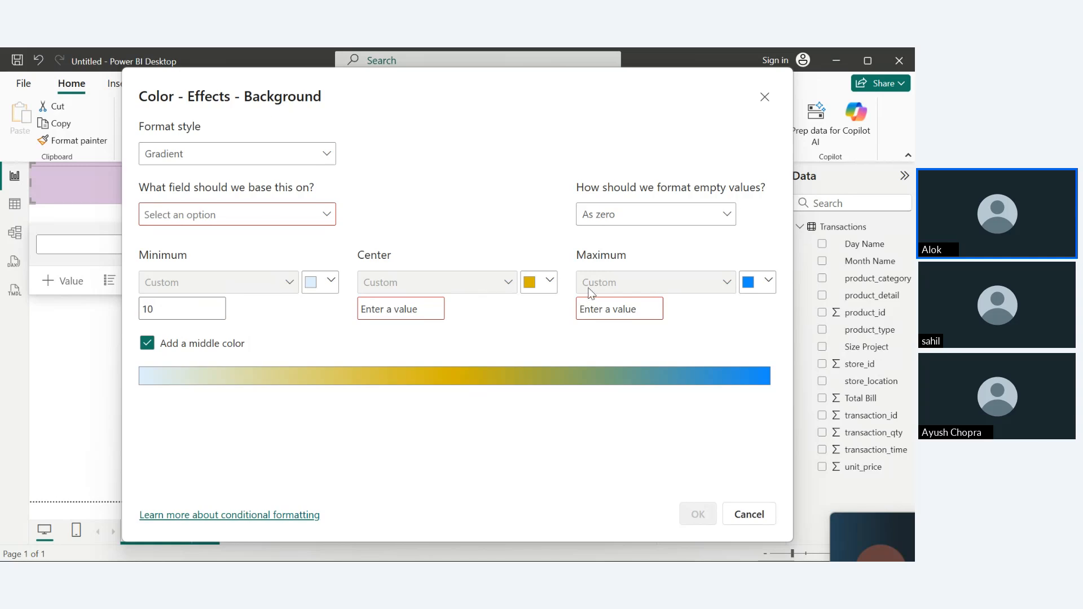
click(624, 308)
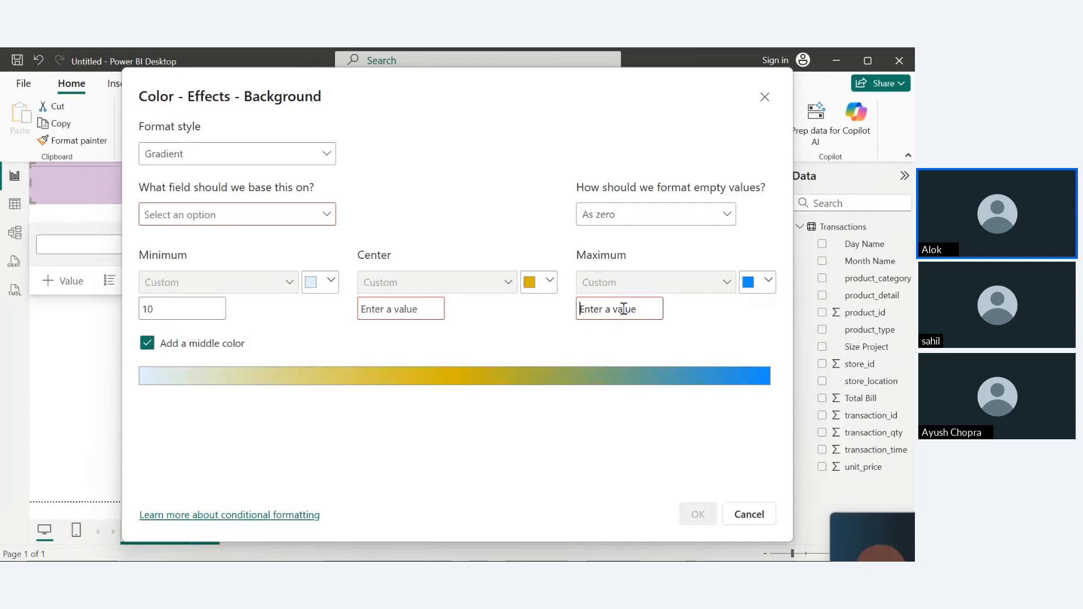
text(50)
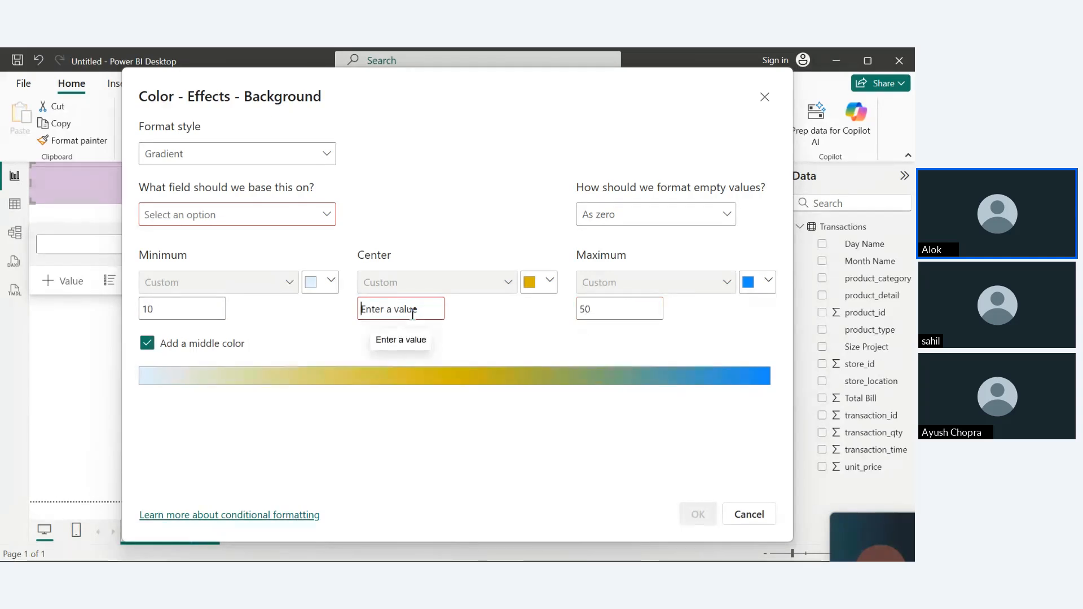
click(412, 314)
text(20)
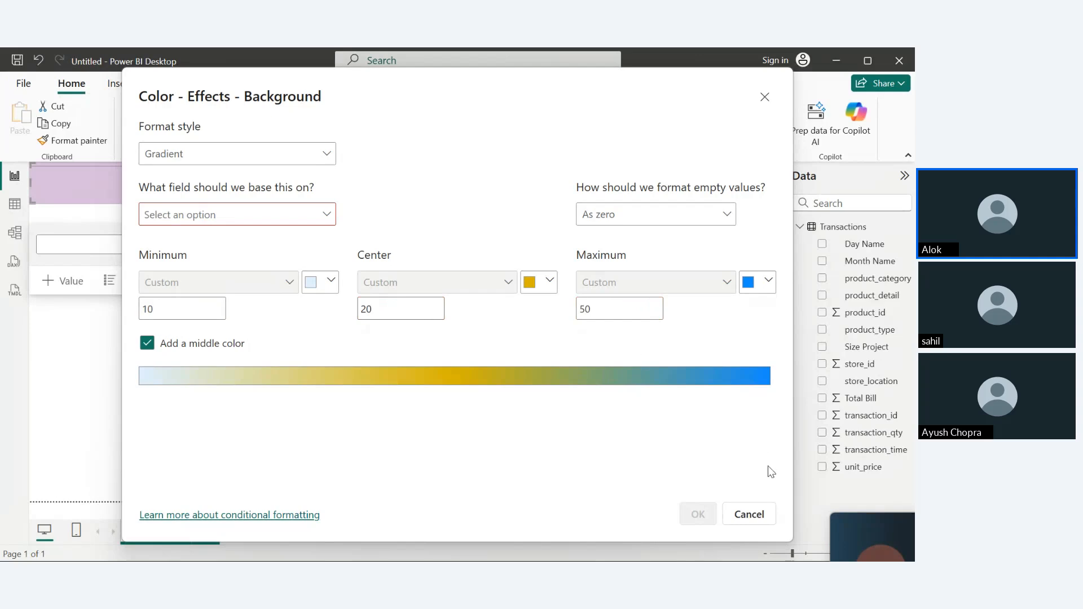
- Format empty values with a specific color, base the background gradient on the Day Name field and apply the rule
click(688, 222)
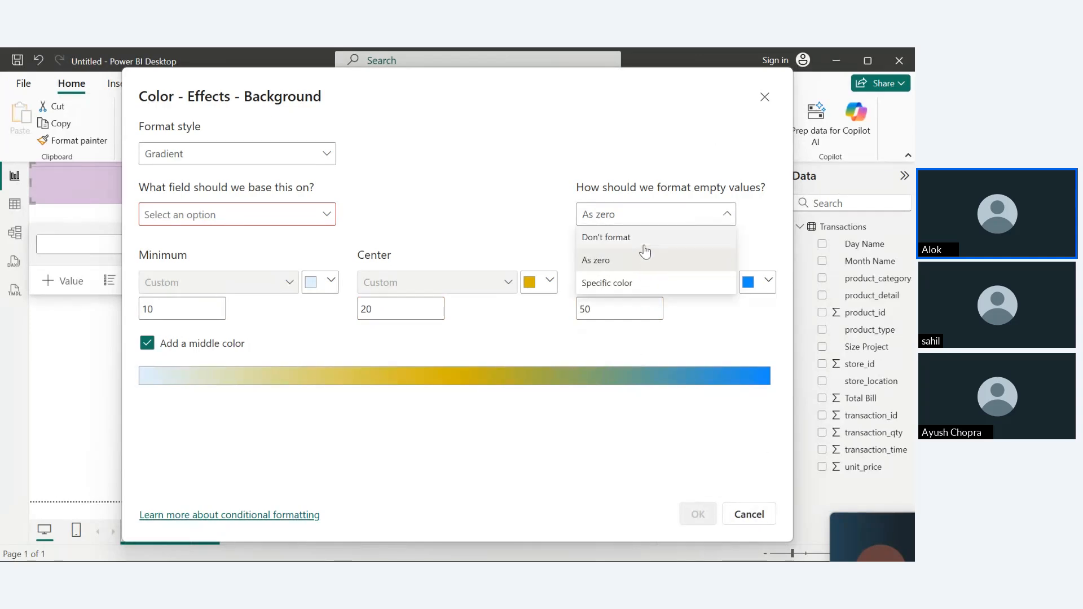
click(638, 288)
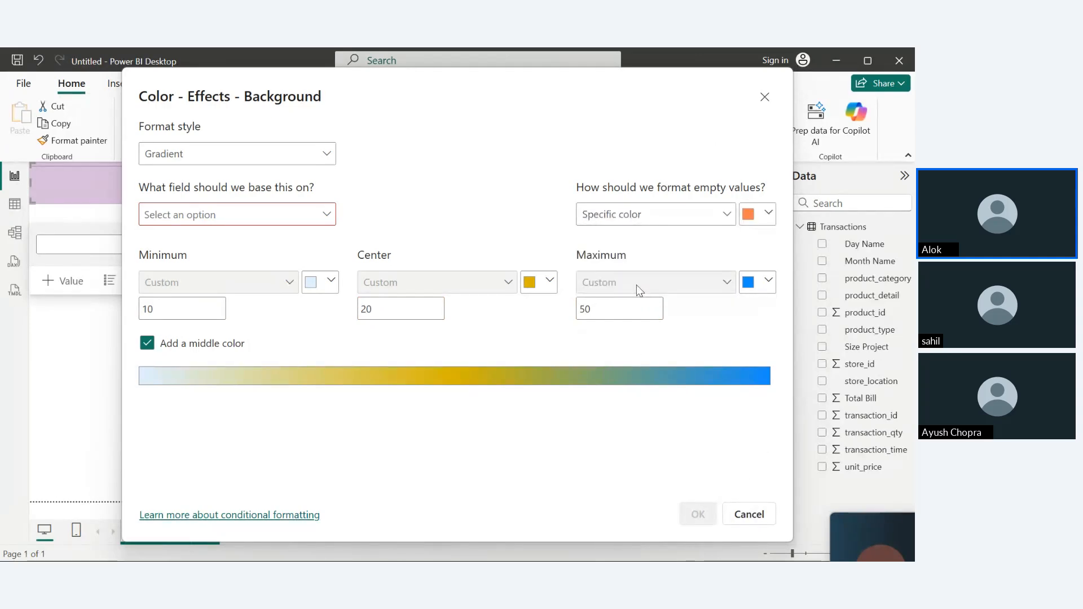
click(312, 213)
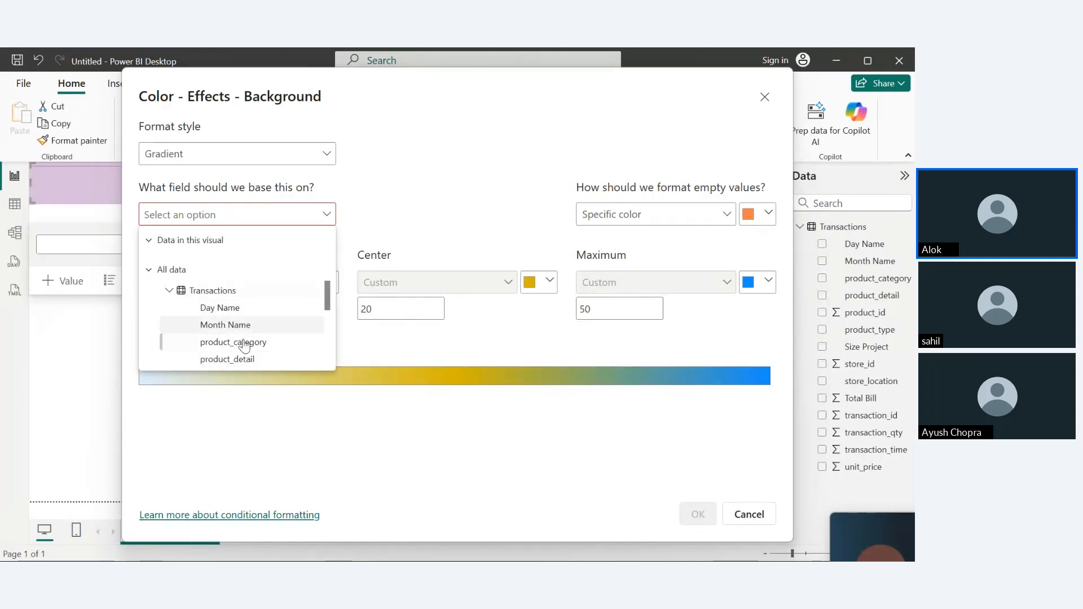
scroll(332, 362, down, 1)
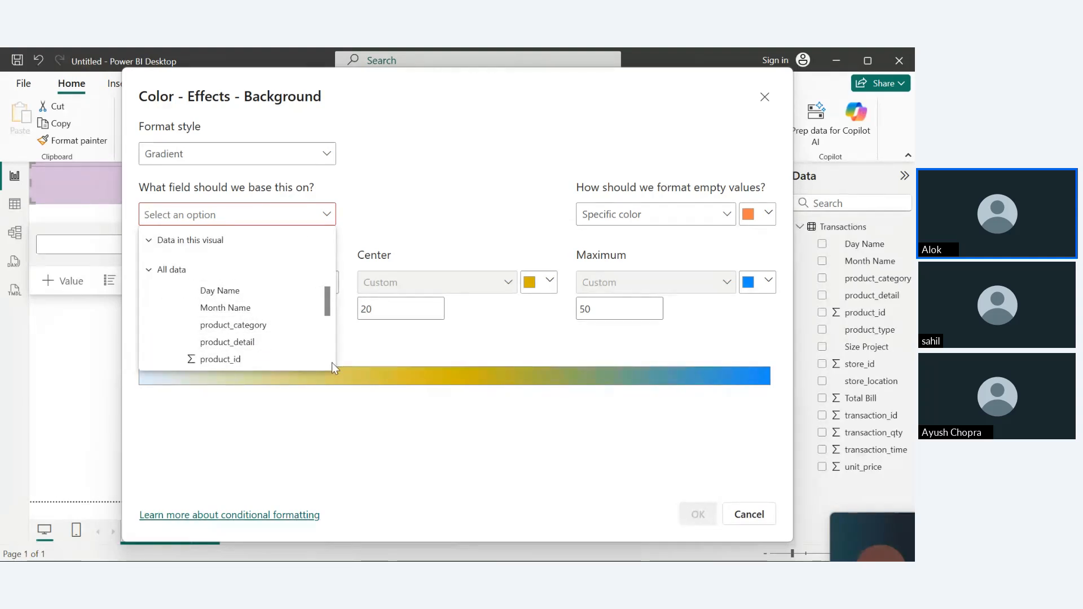
click(228, 292)
click(693, 509)
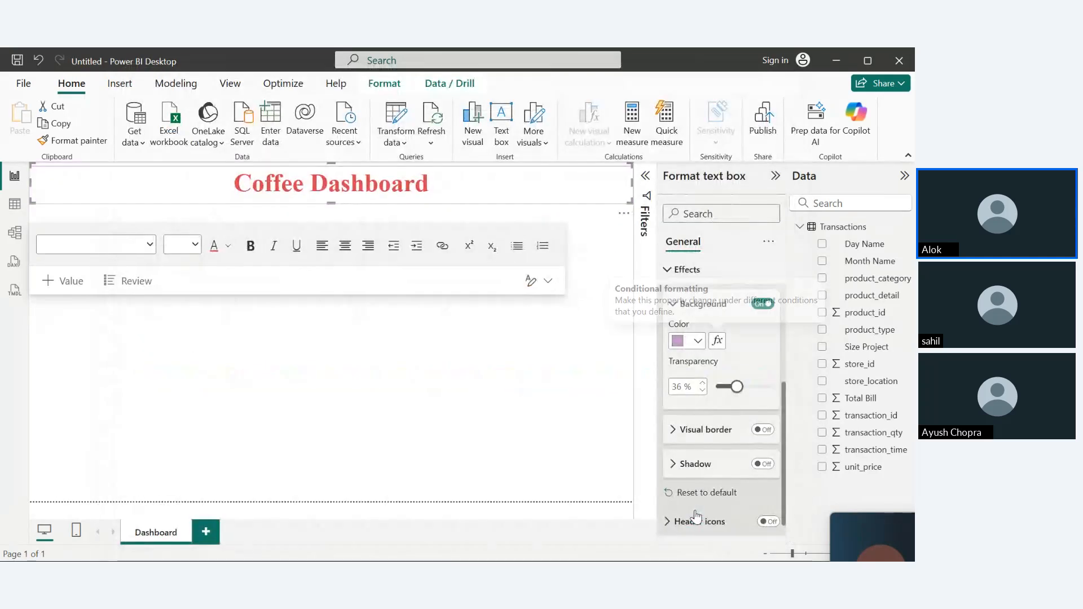
- Try the blue theme color for the header's background and clear the background's conditional formatting
click(690, 345)
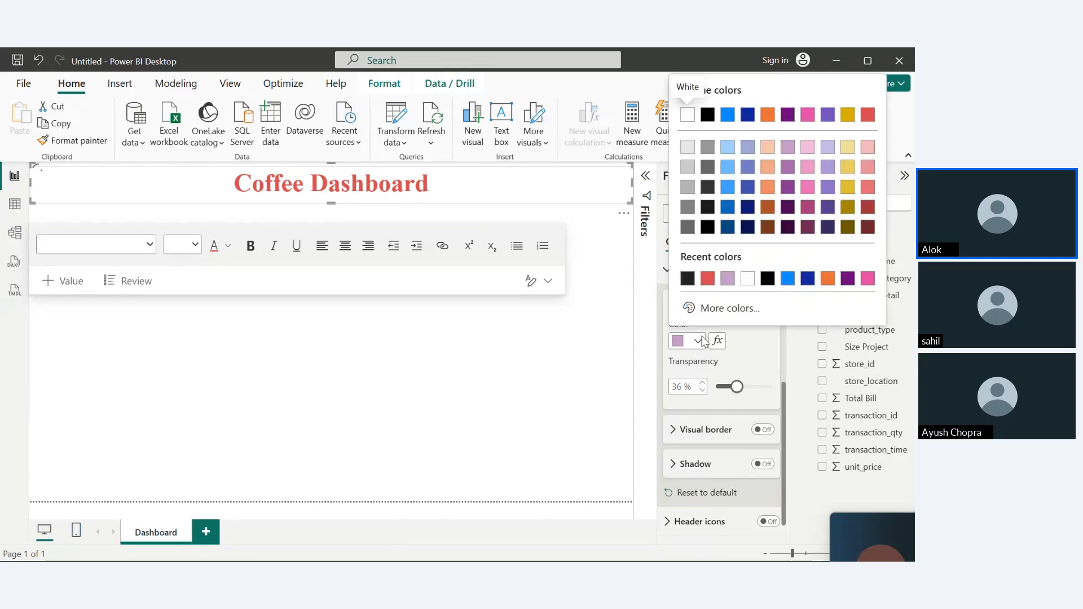
click(724, 113)
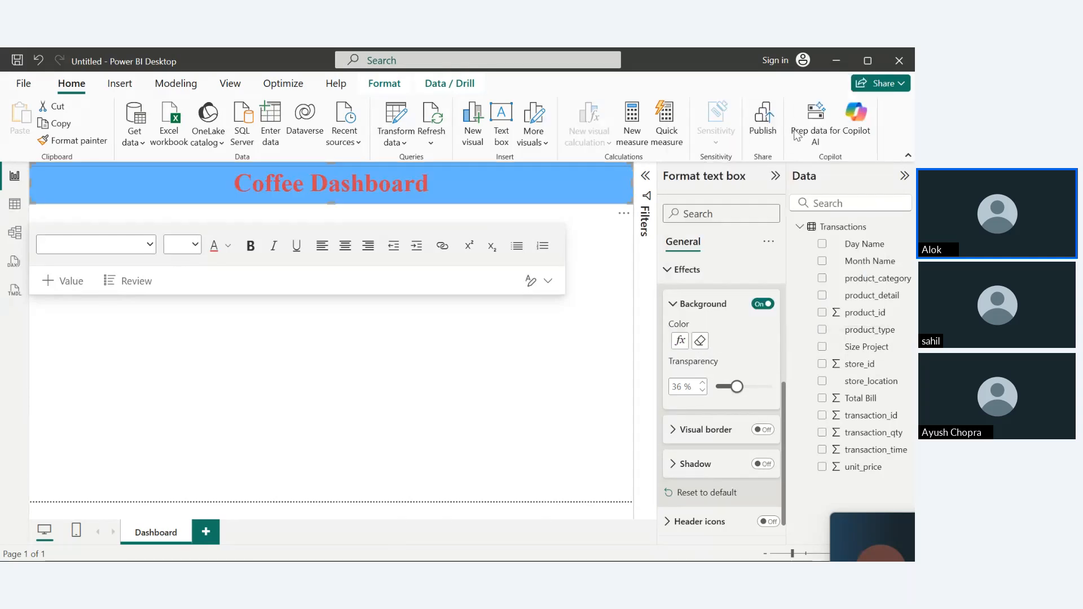
click(699, 341)
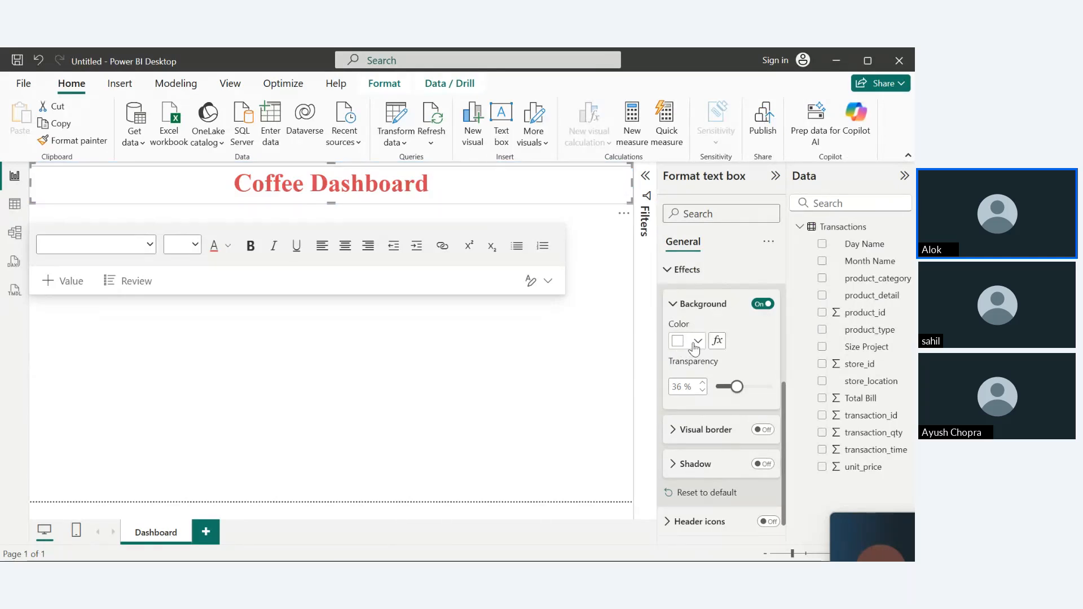
- Set the header text box's background color to the 40% lighter shade of the dark blue theme color
click(698, 342)
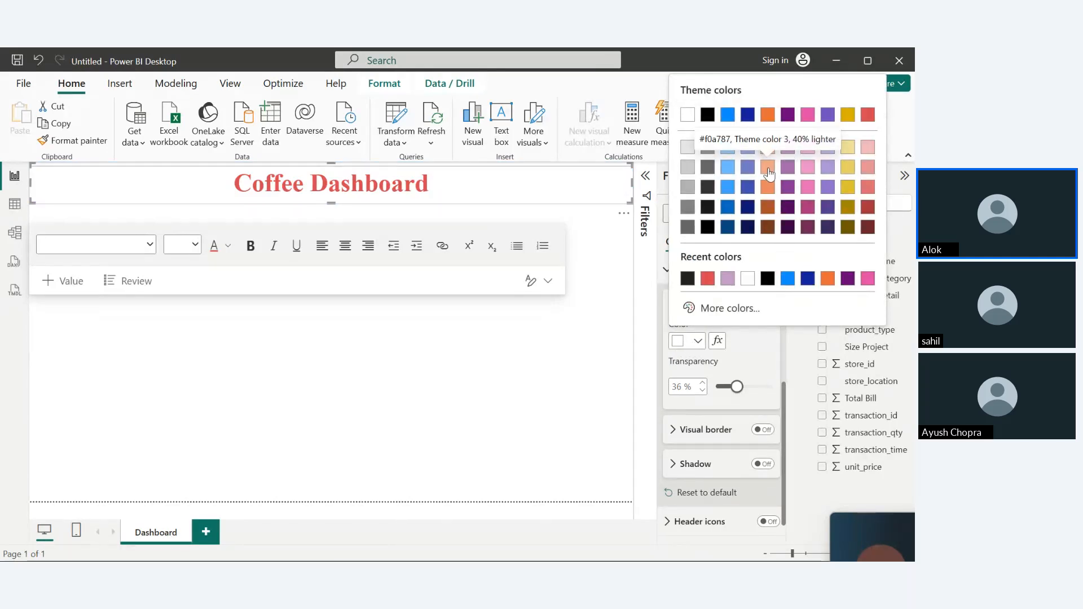
click(741, 174)
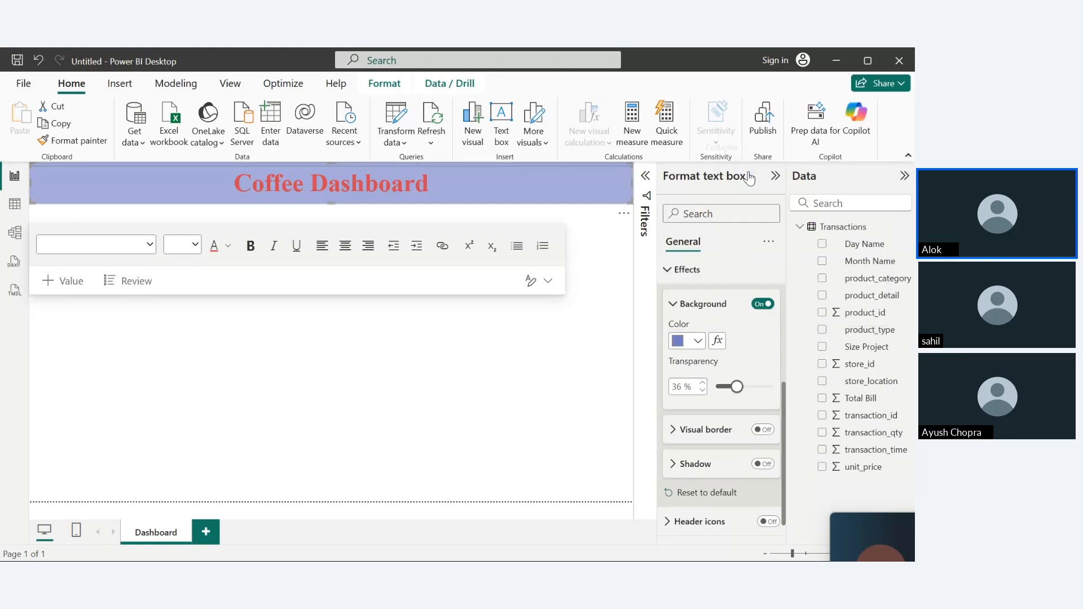
click(530, 338)
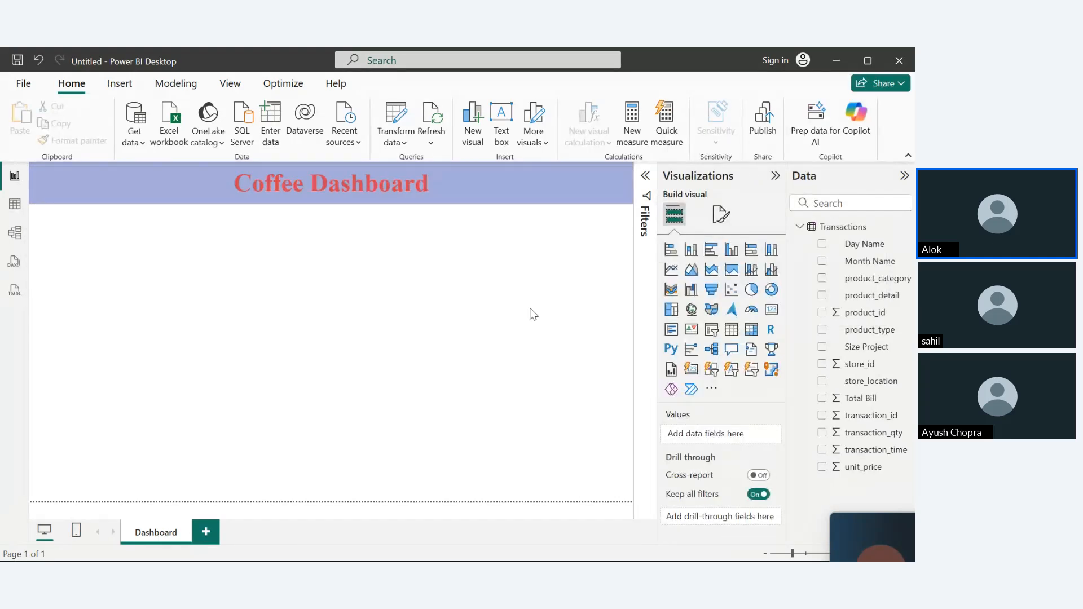
- Try placing the header text box slightly lower on the page and move it back to the page's upper edge
click(551, 196)
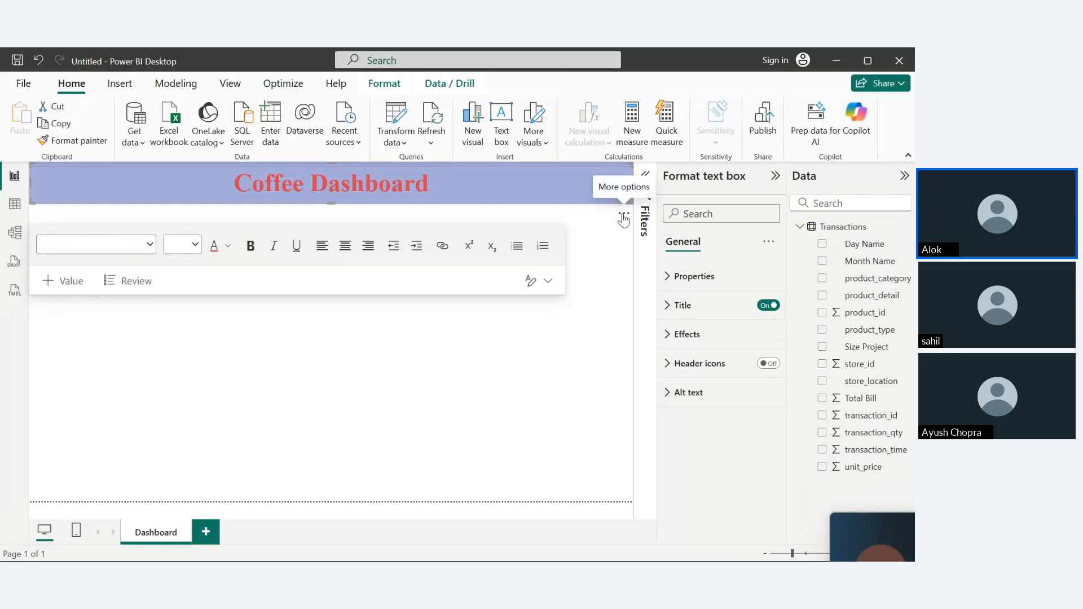
drag(613, 215, 624, 248)
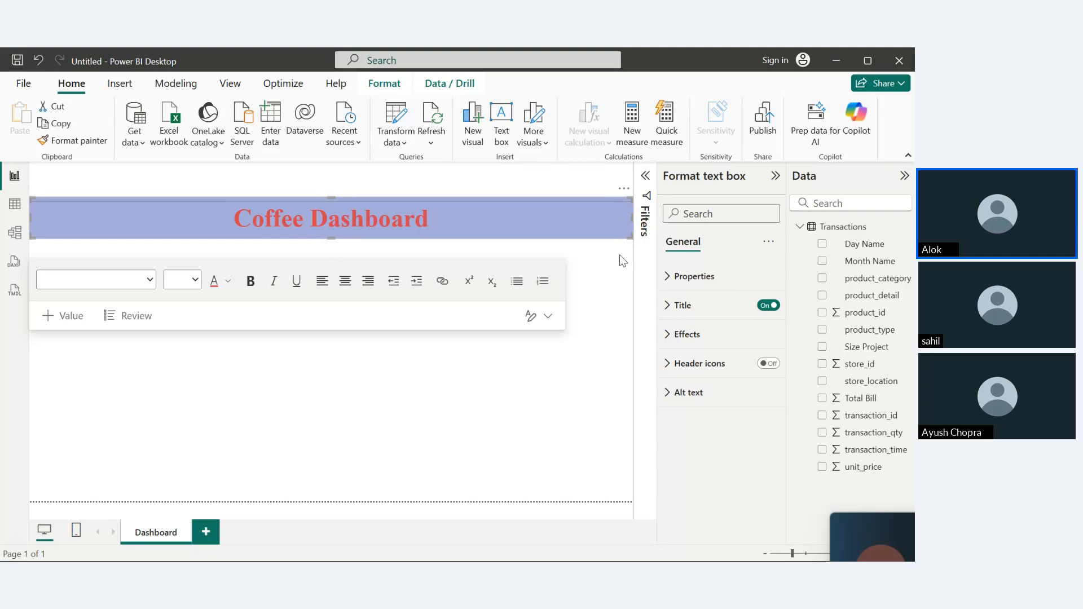
click(619, 211)
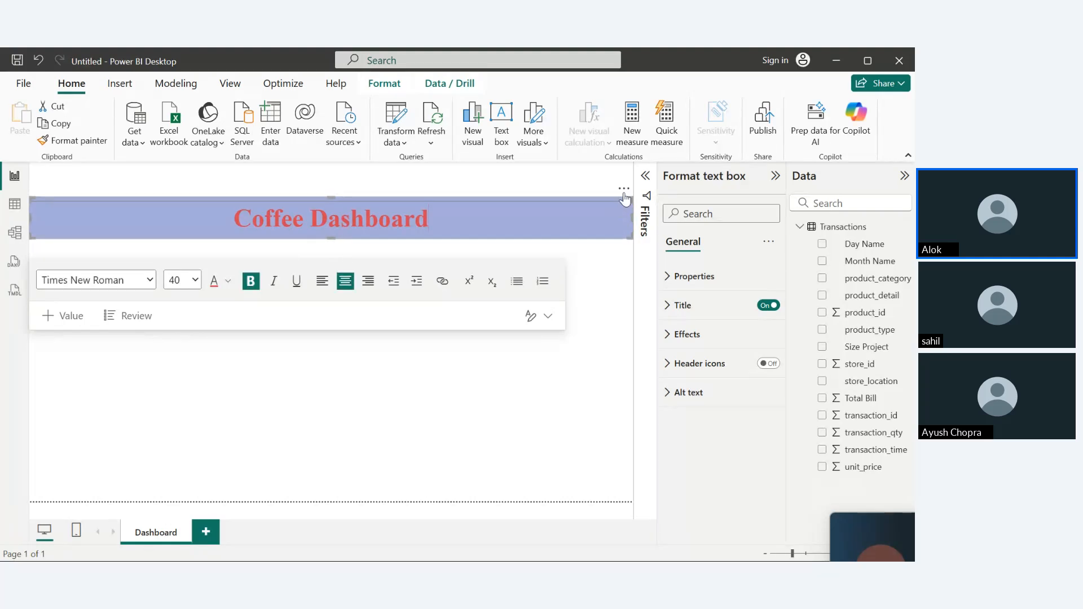
drag(624, 199, 621, 162)
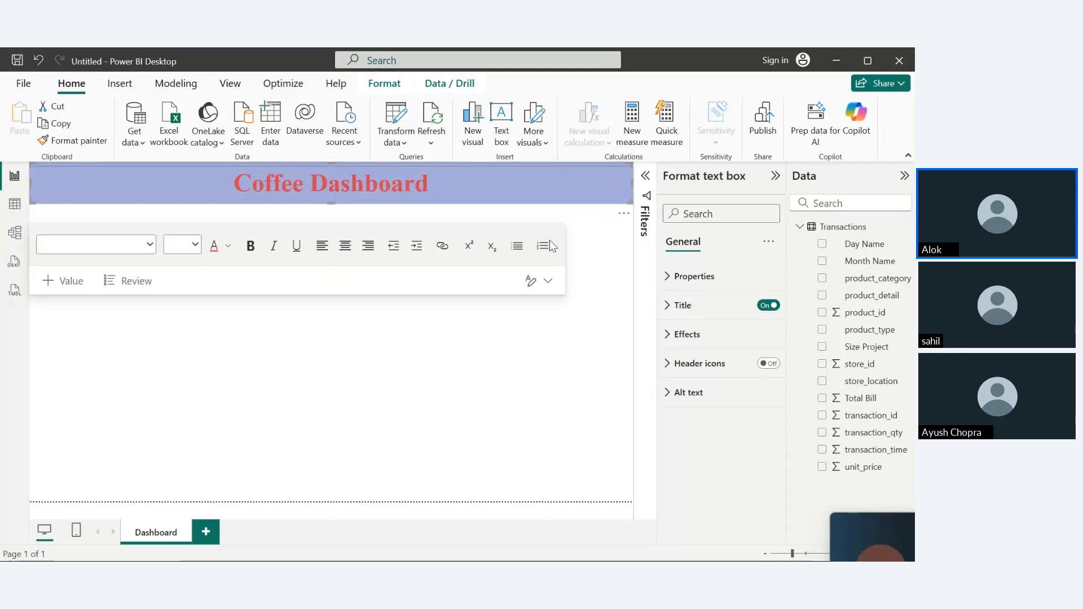
- Turn on the visual border for the header text box and expand its settings
click(671, 329)
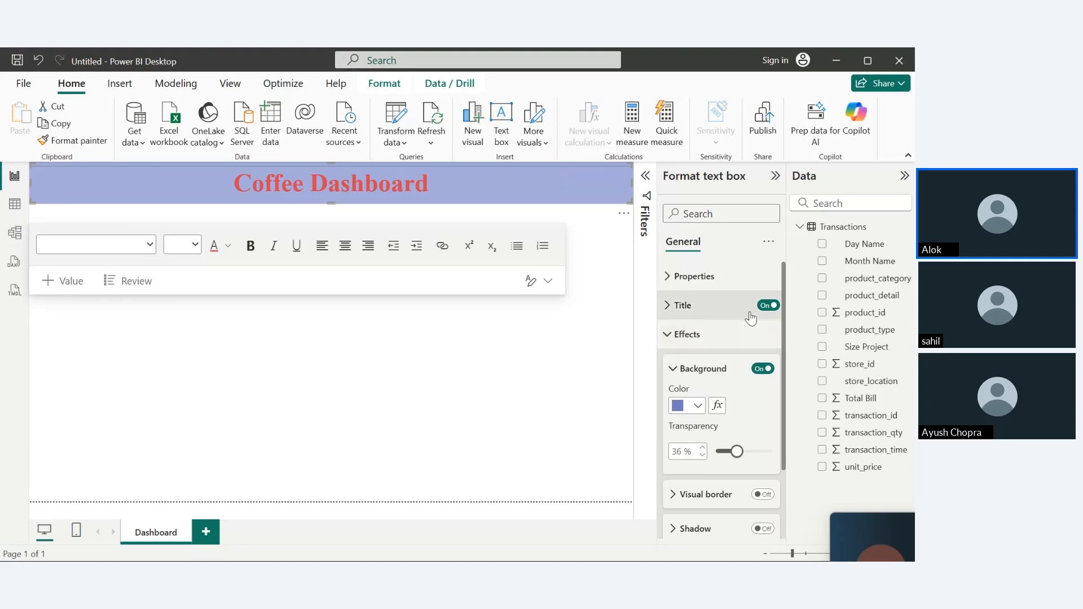
drag(783, 331, 788, 391)
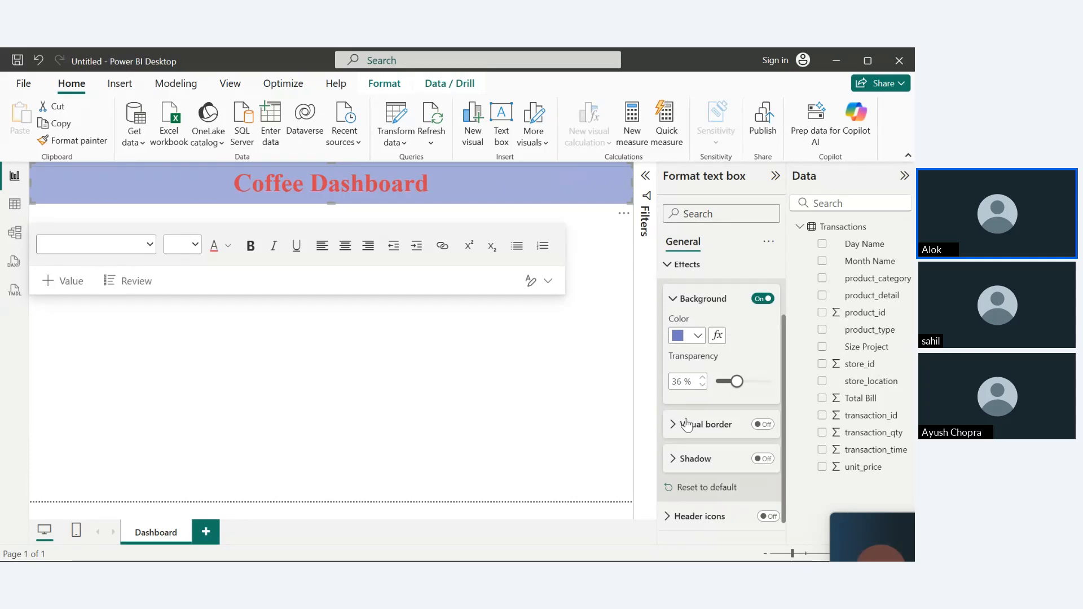
click(768, 425)
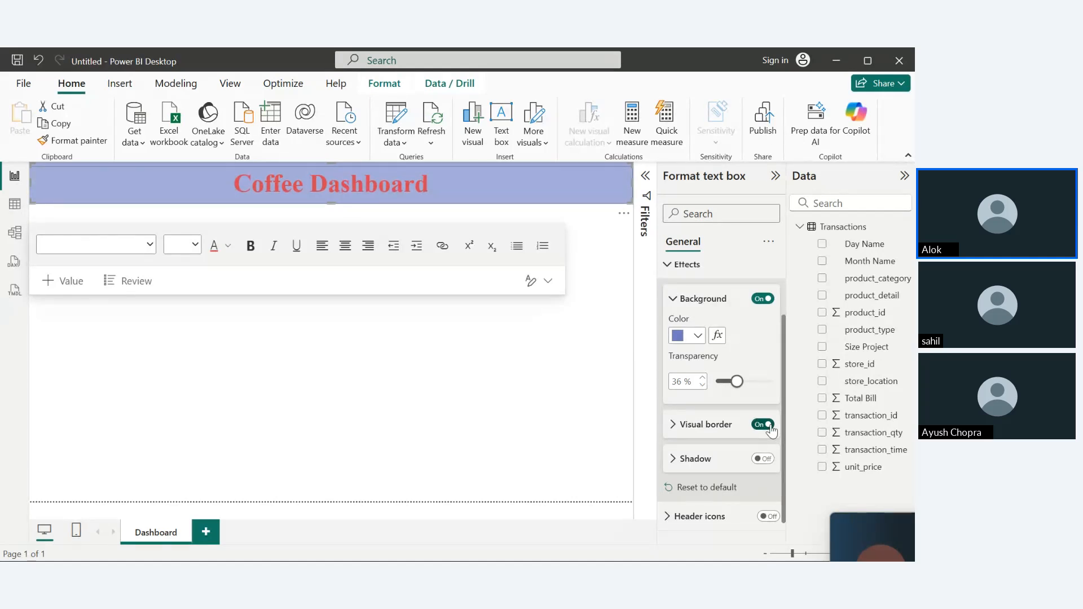
click(673, 426)
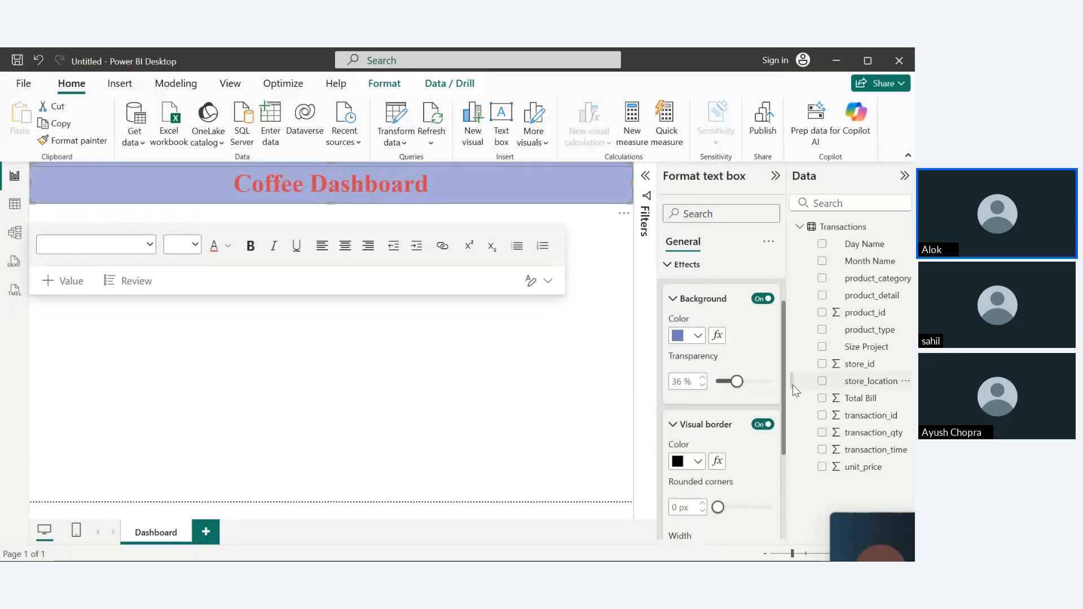
scroll(786, 399, down, 2)
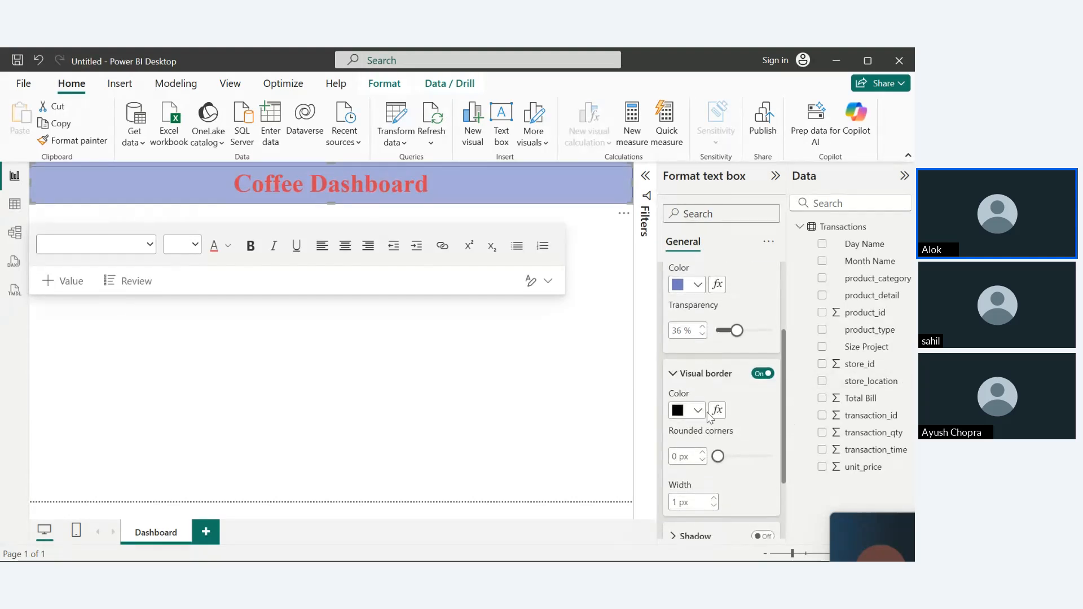
- Set the header's visual border color to dark gold and its rounded corners to 30 px
click(699, 411)
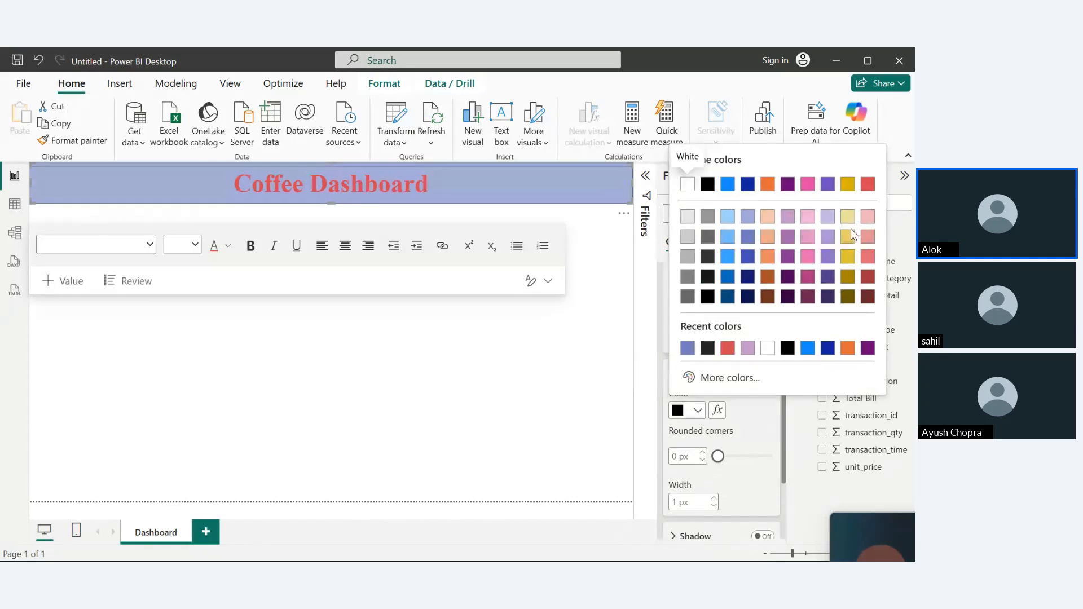
click(848, 277)
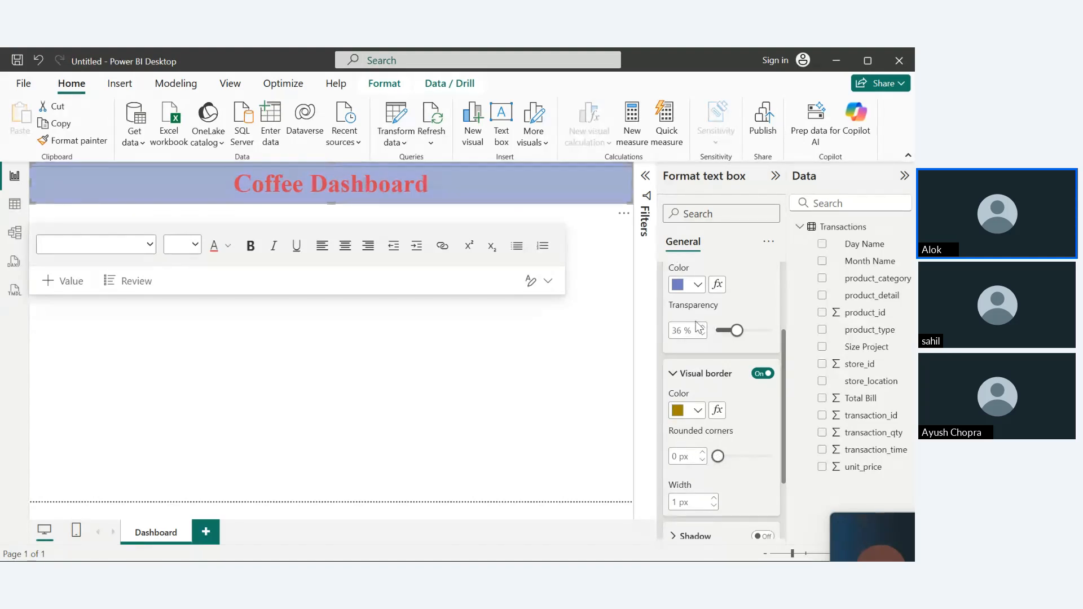
drag(718, 456, 792, 457)
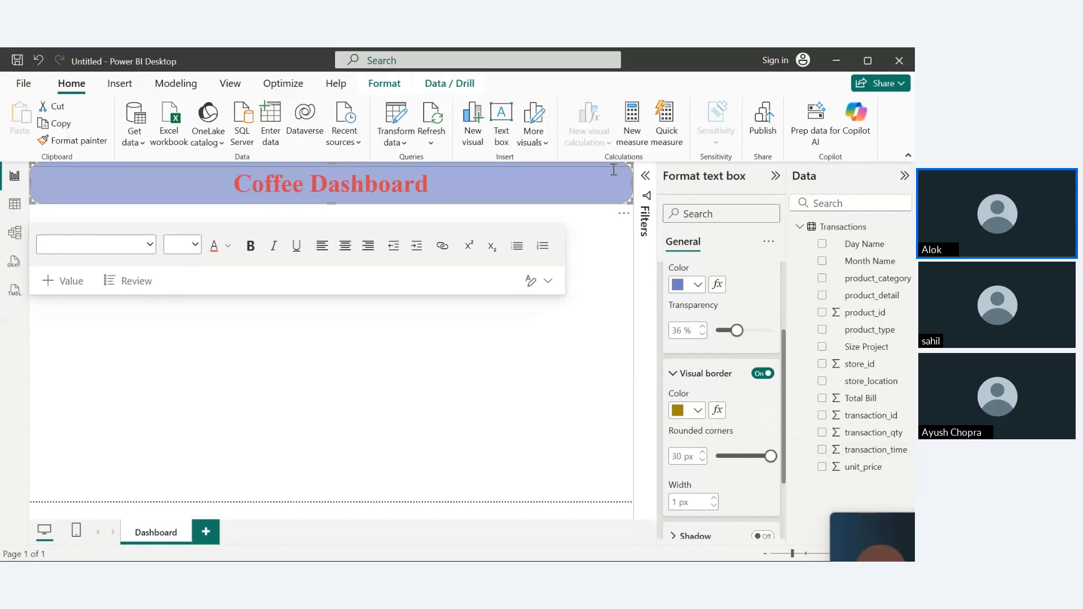
click(602, 282)
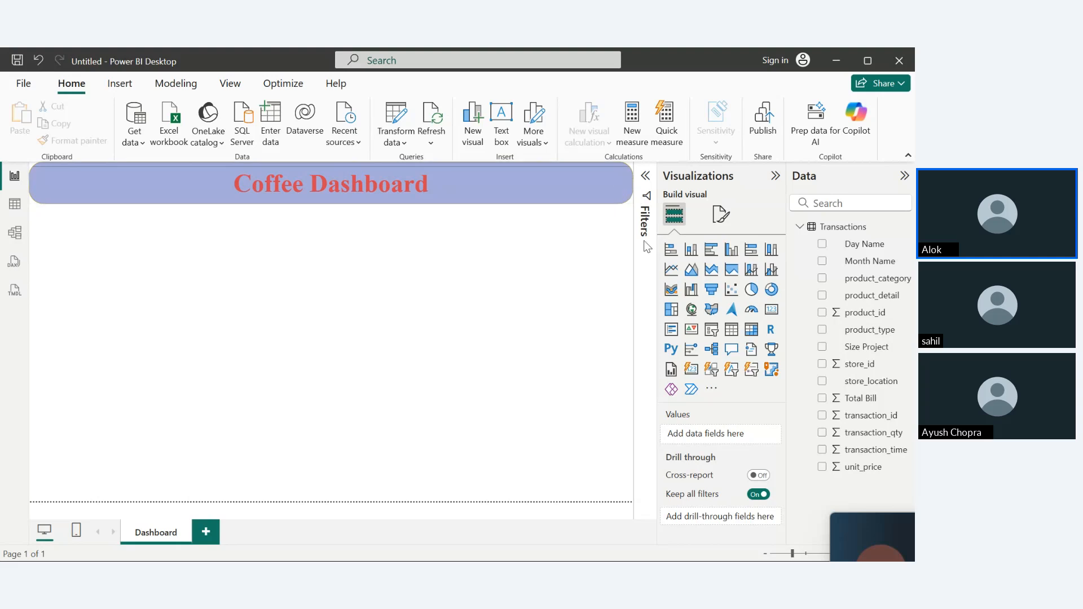
- Set the visual border width of the header text box to 5 px
click(608, 181)
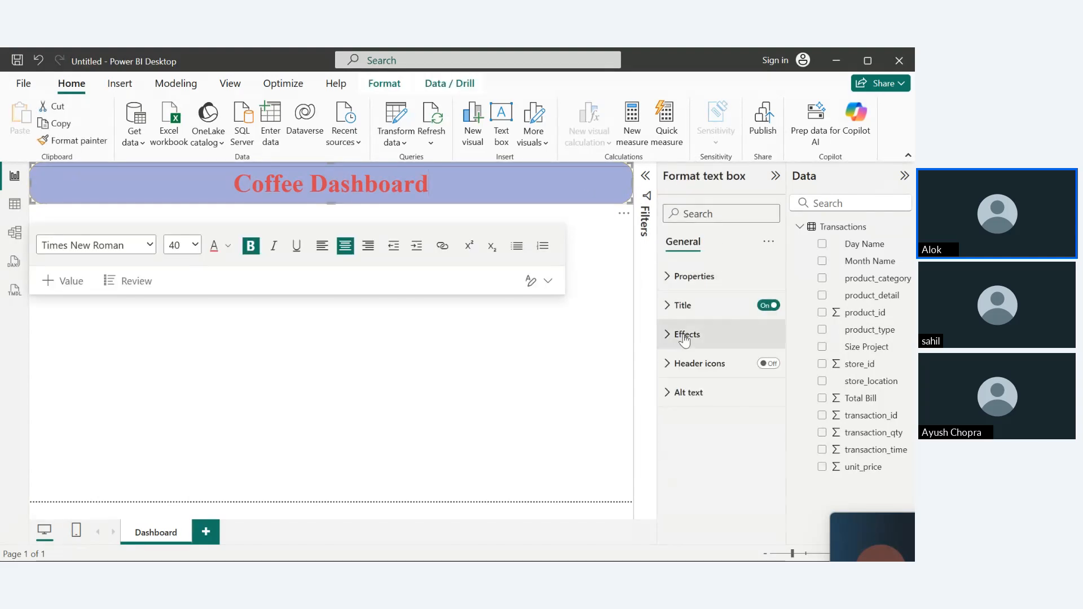
click(669, 338)
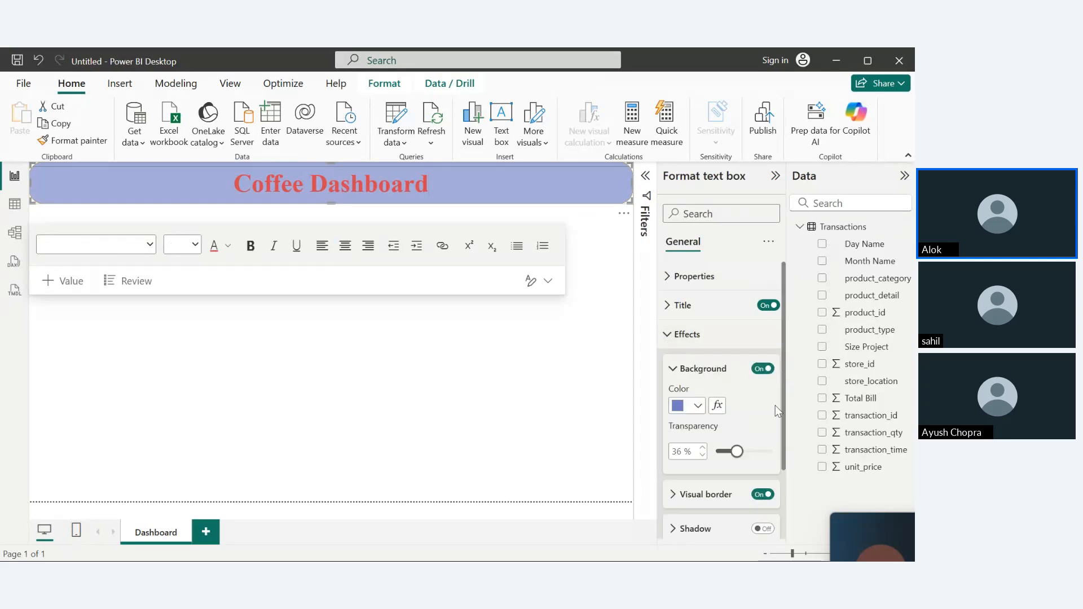
scroll(781, 413, down, 2)
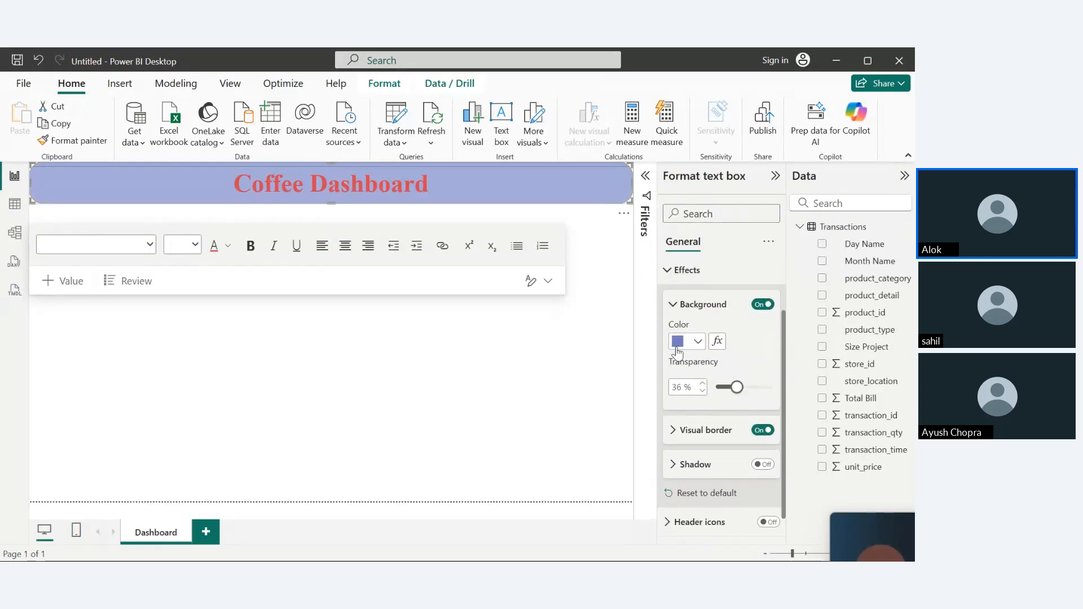
click(671, 305)
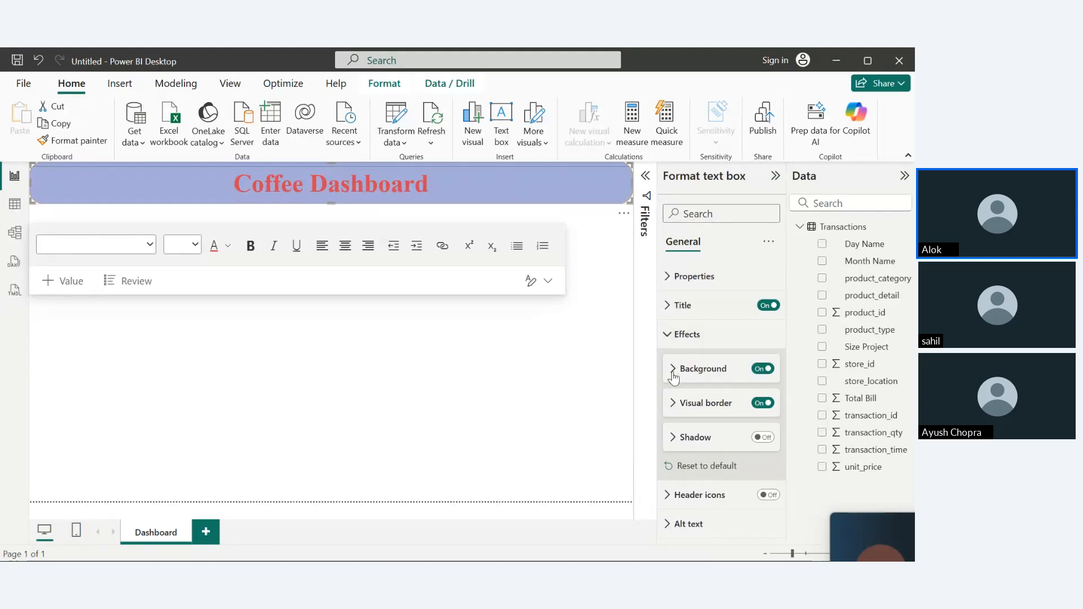
click(674, 403)
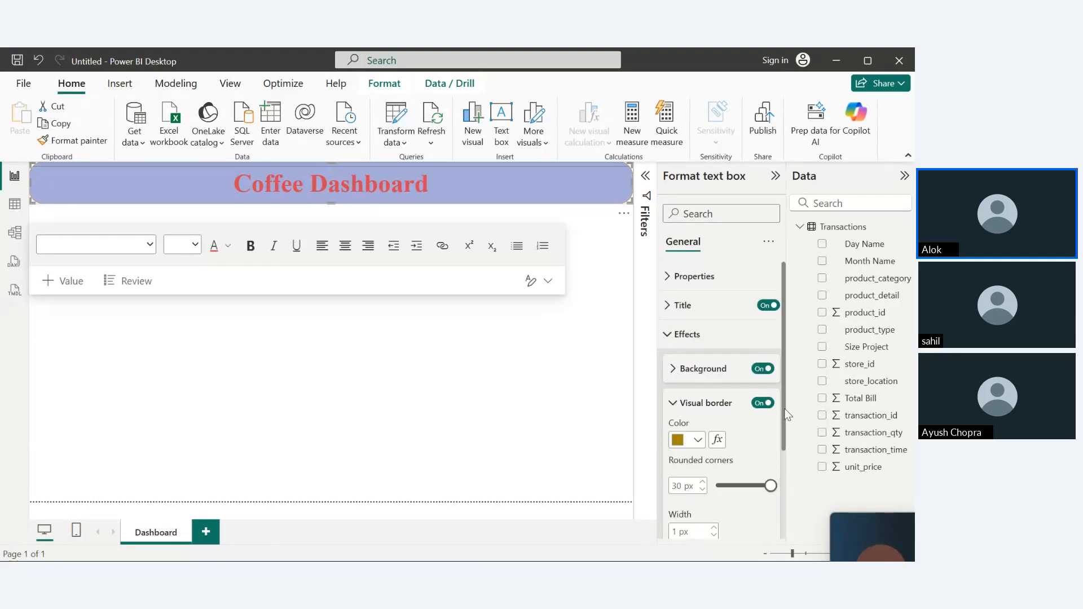
scroll(762, 435, down, 3)
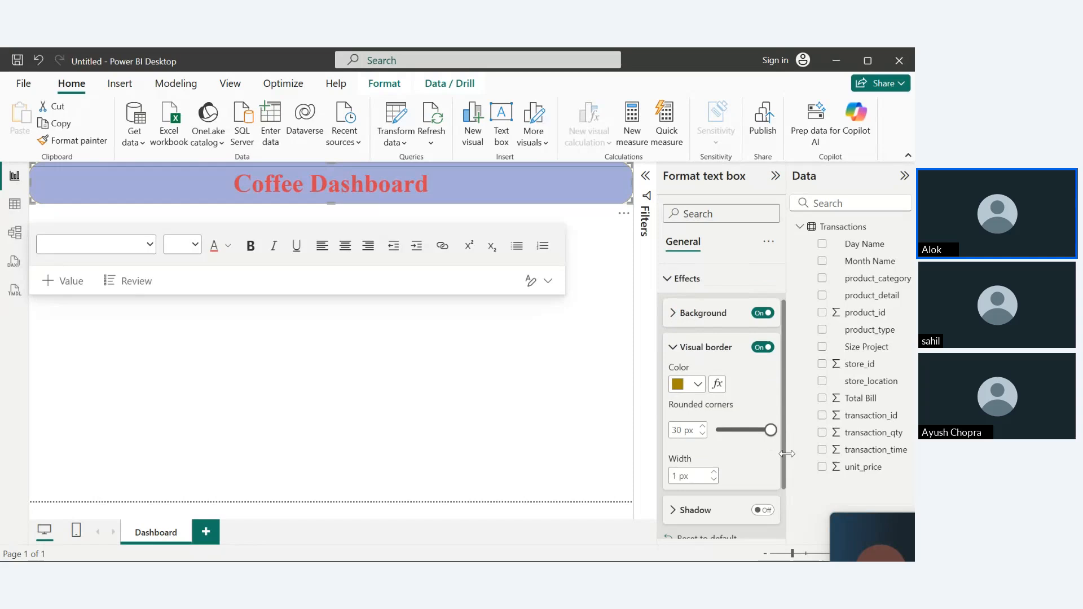
double_click(679, 462)
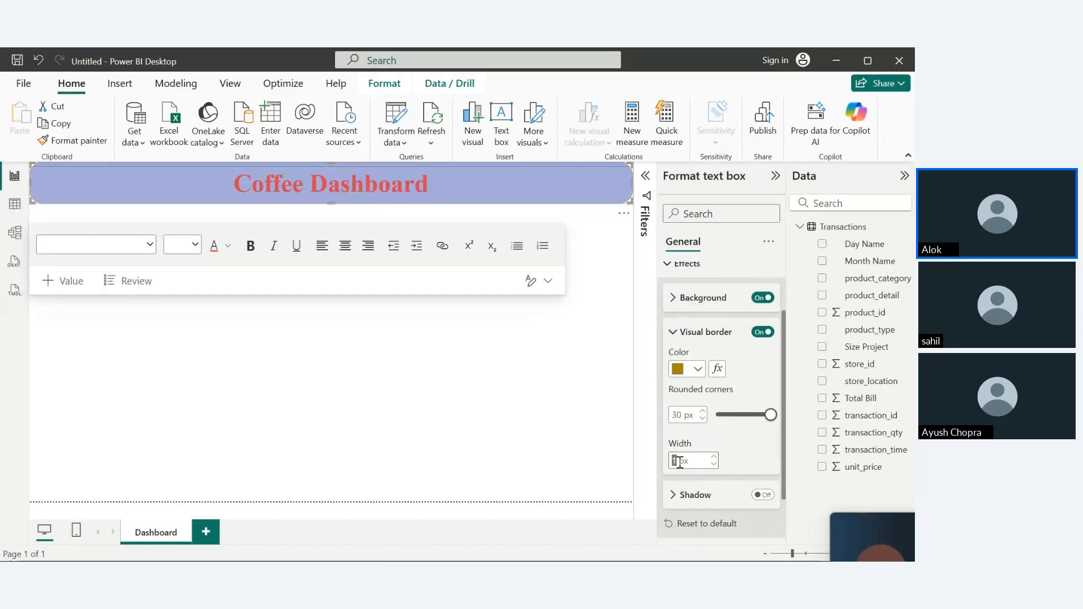
text(5)
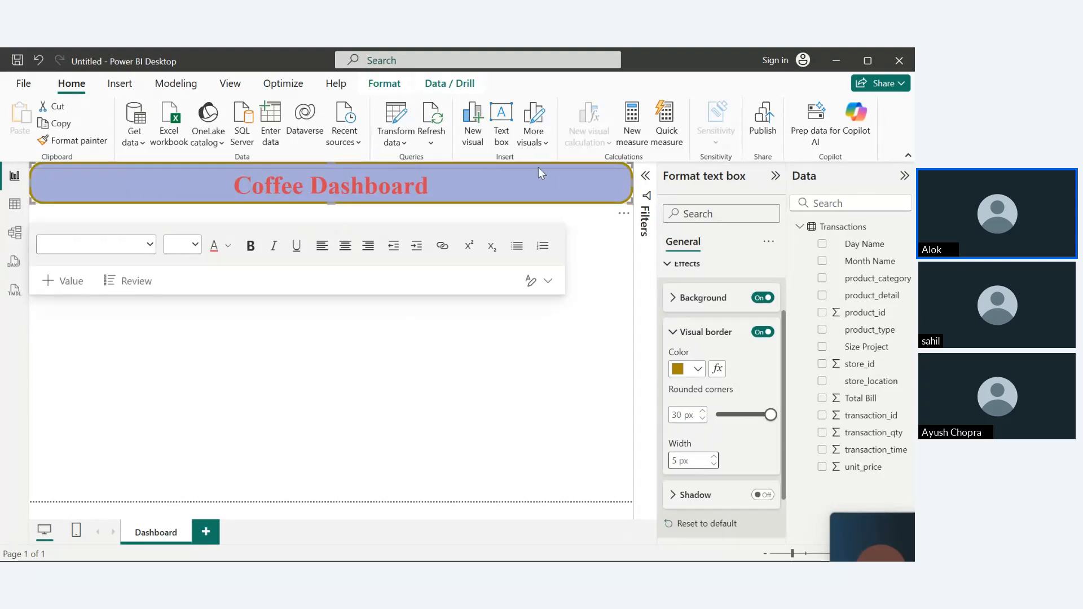
- Change the header's visual border color to the red theme color
click(699, 371)
click(747, 306)
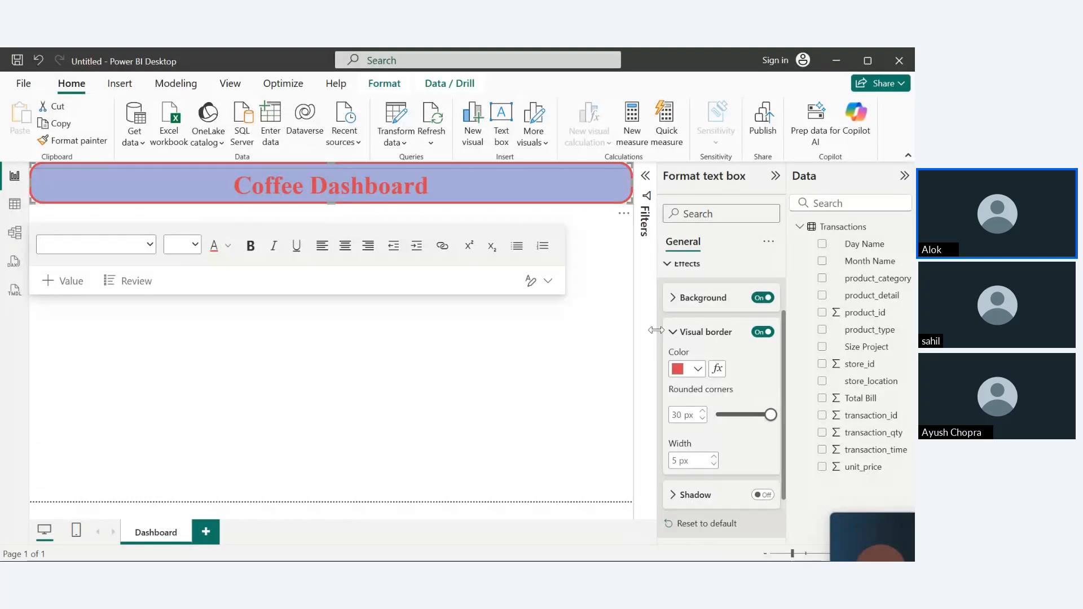
click(673, 336)
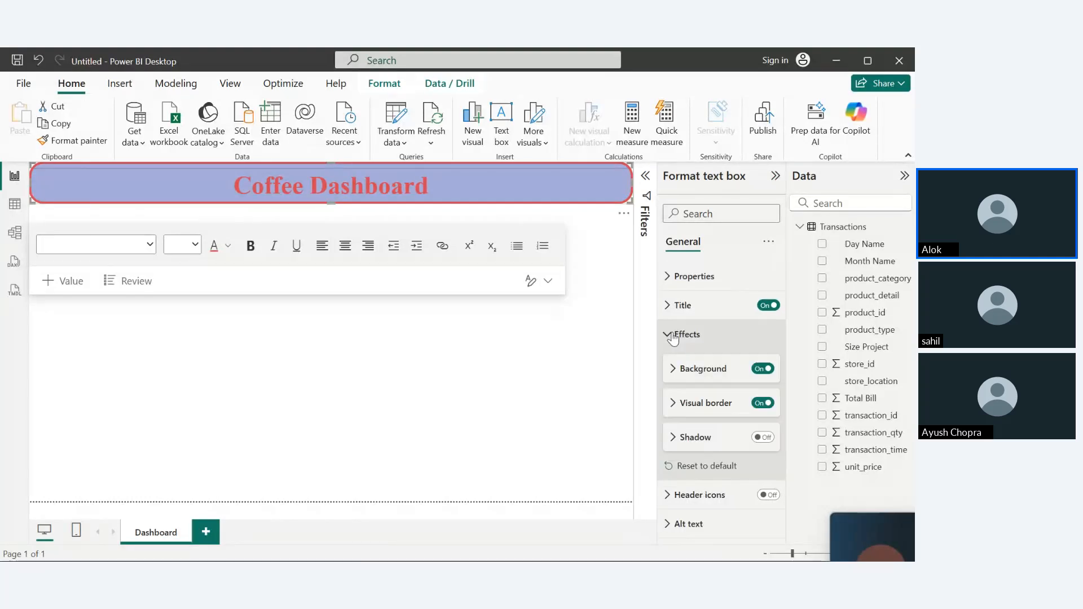
- Turn on the shadow for the header text box with its offset set to Outside
click(762, 437)
click(672, 438)
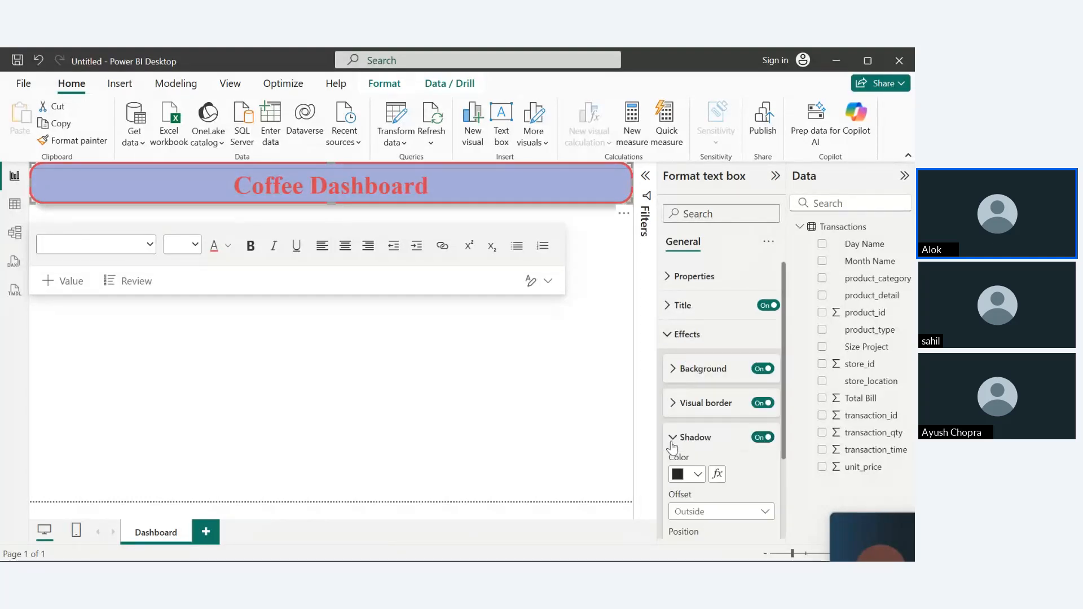
click(717, 516)
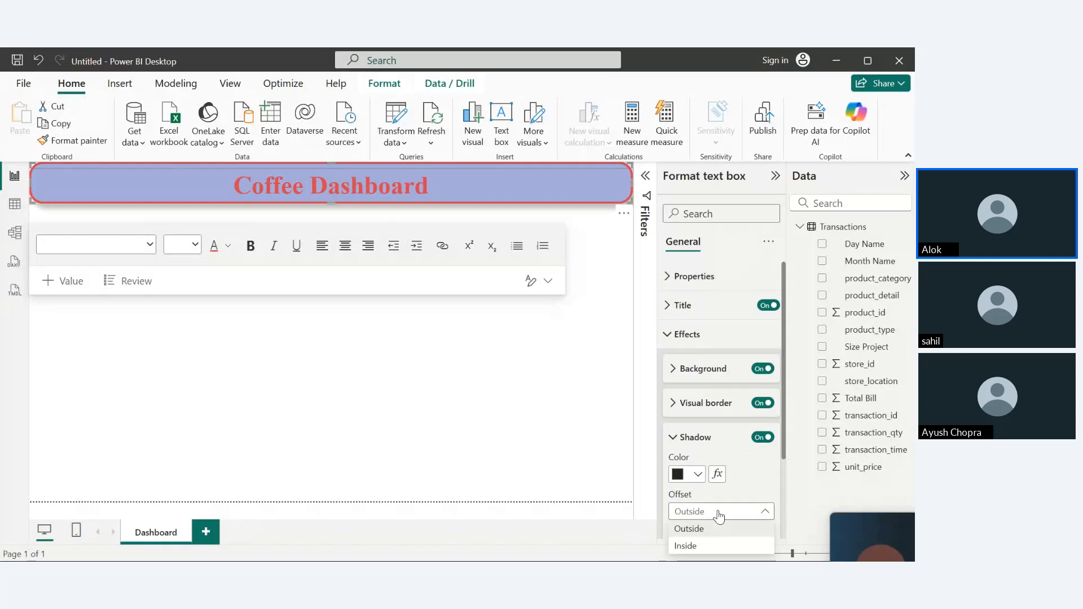
click(728, 530)
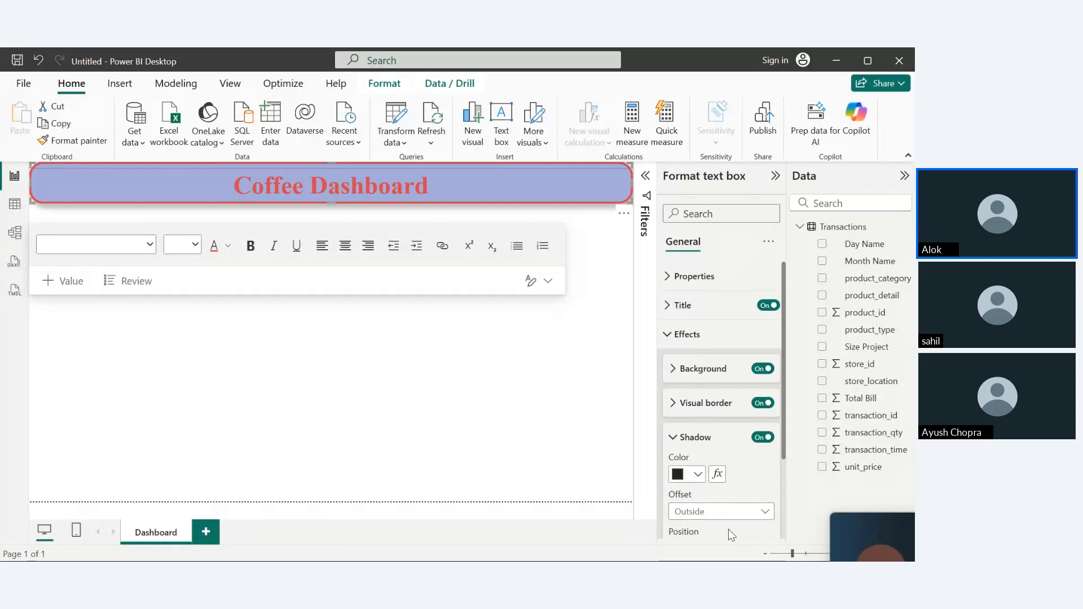
- Try the Inside offset for the header's shadow and switch it back to Outside
click(699, 513)
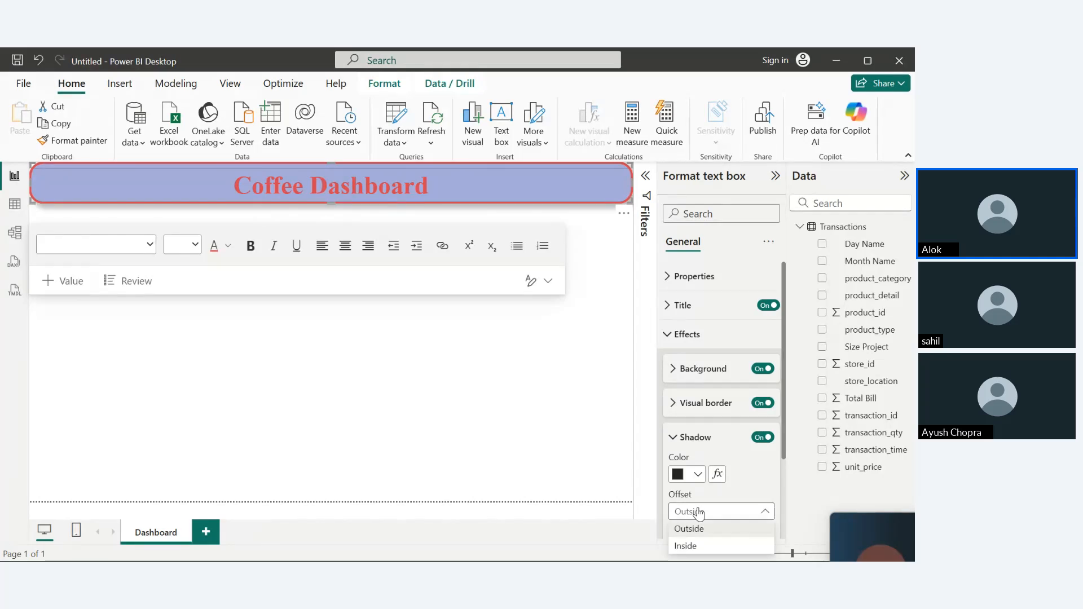
click(691, 550)
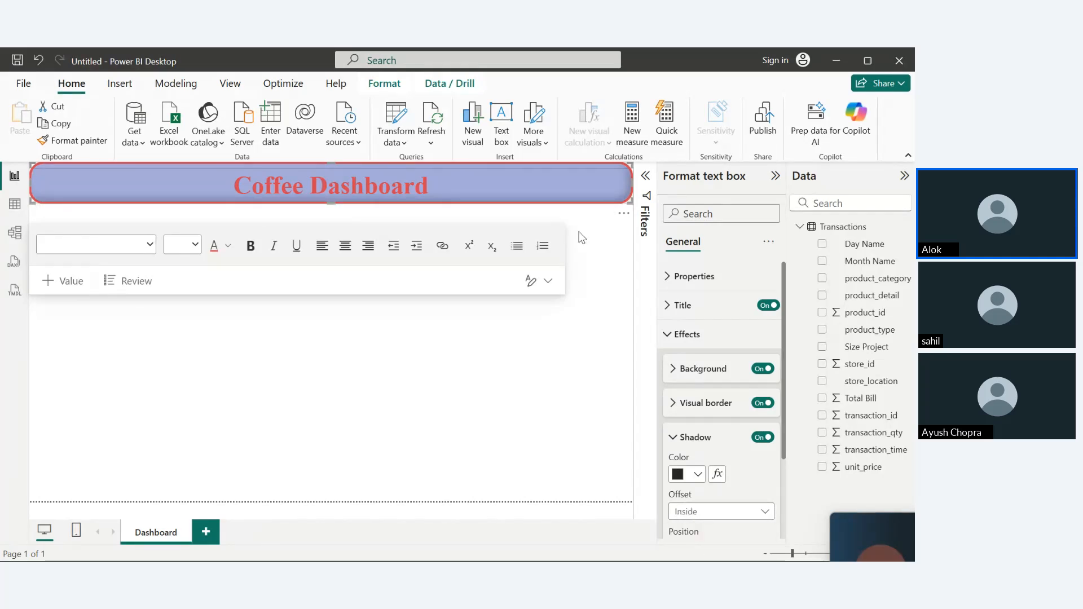
click(608, 287)
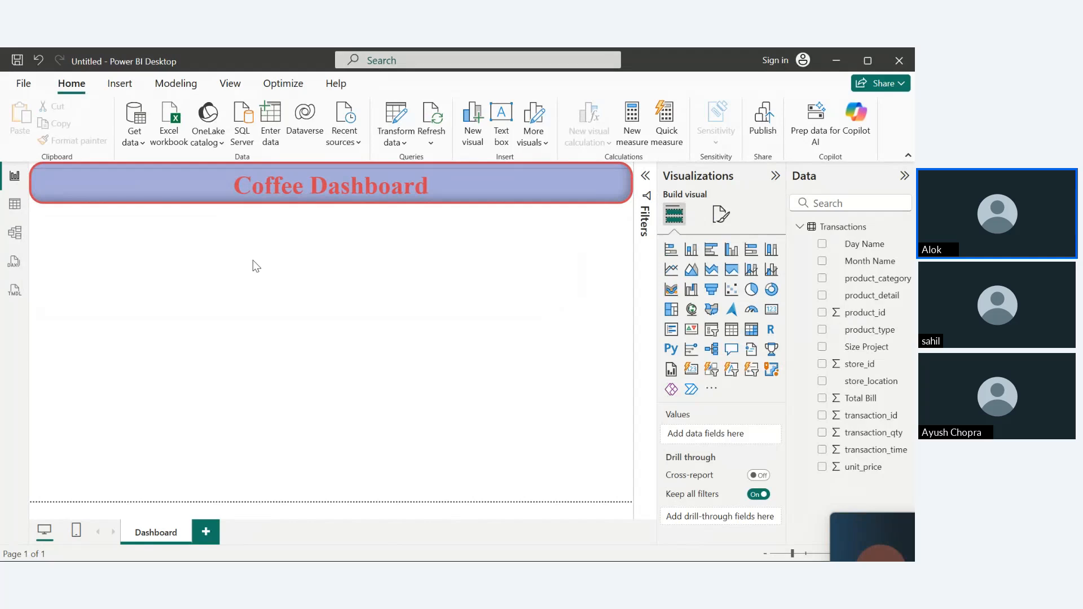
click(532, 177)
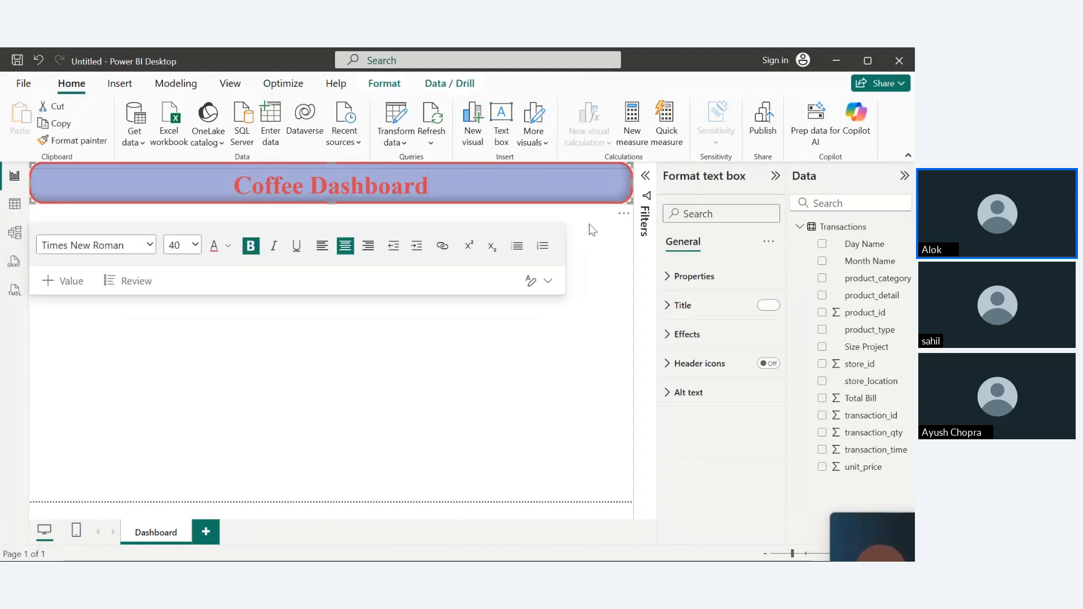
click(669, 337)
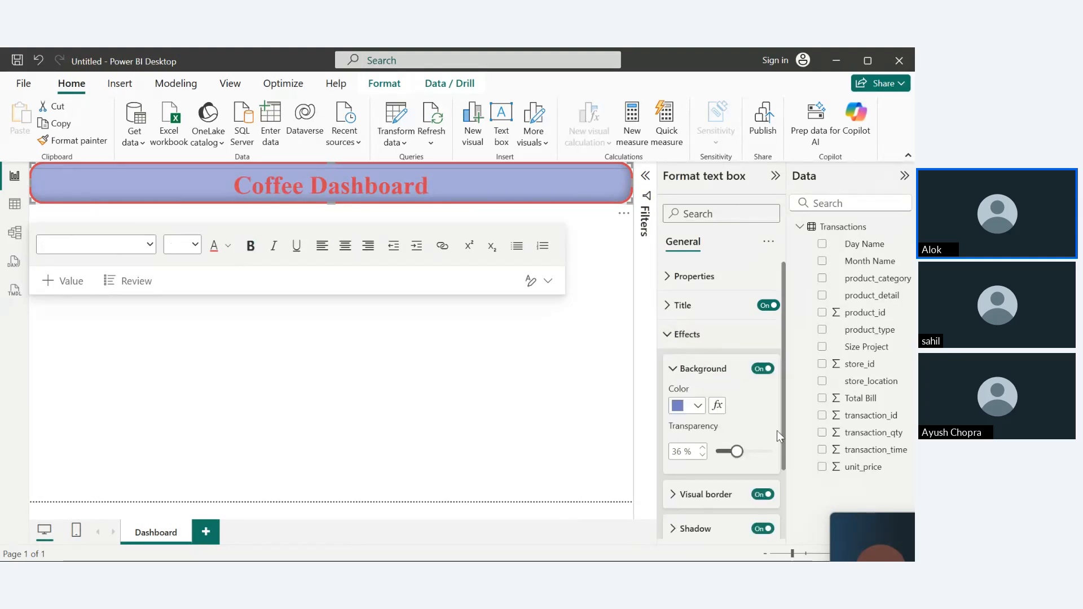
scroll(692, 437, down, 3)
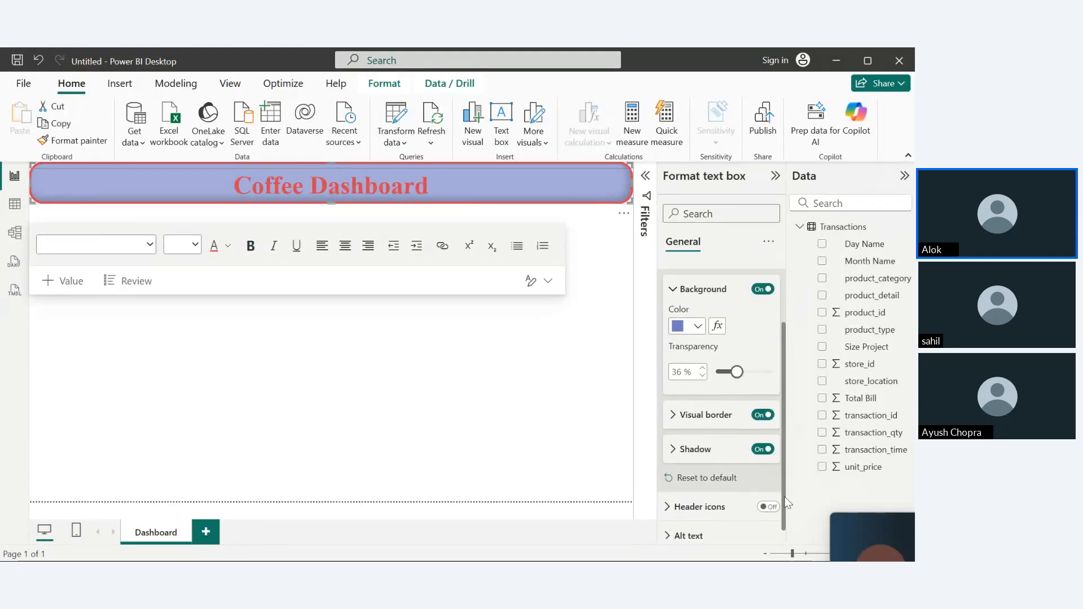
click(675, 458)
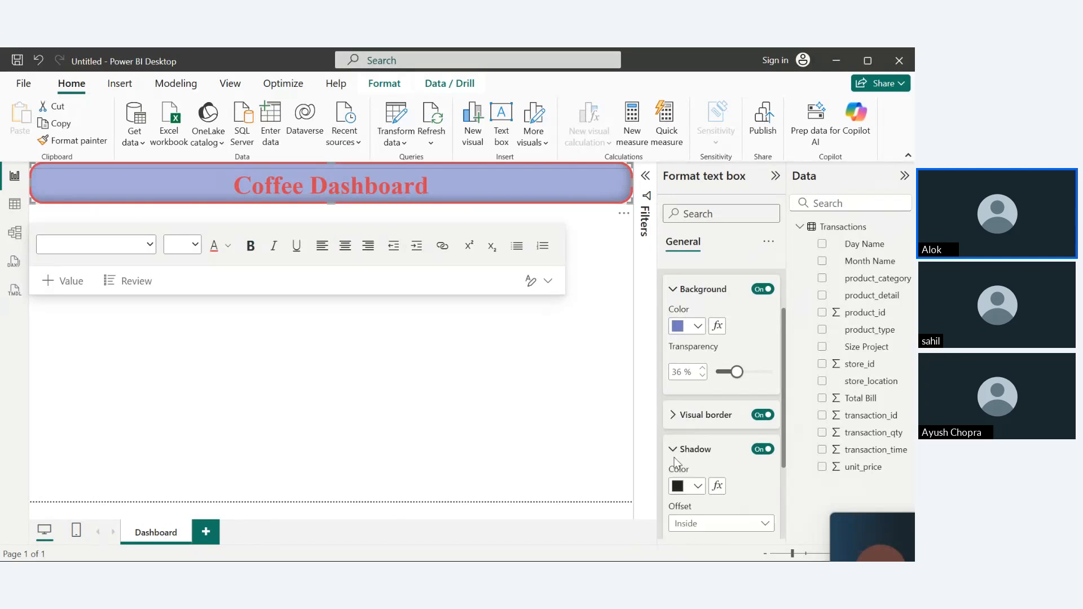
click(701, 524)
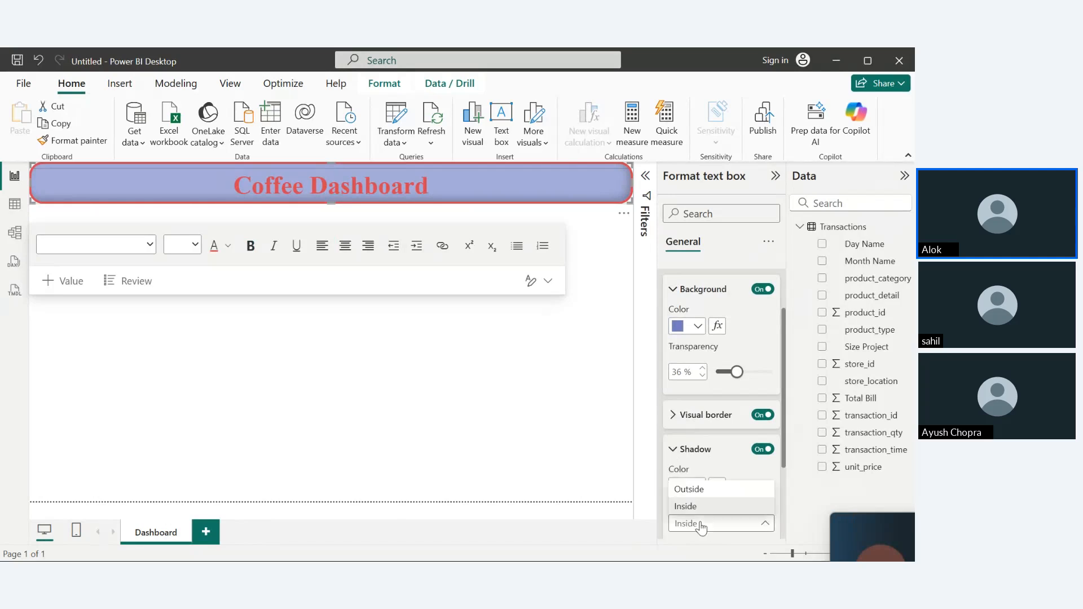
click(687, 493)
click(530, 392)
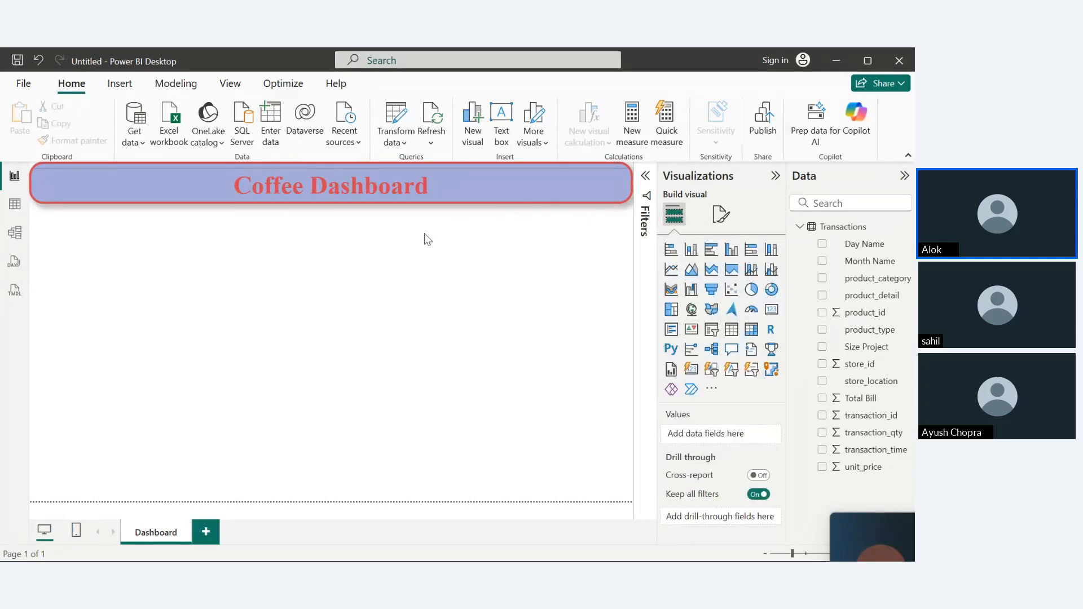
- Try the Center and Bottom left positions for the header's shadow and return it to Bottom right
click(590, 173)
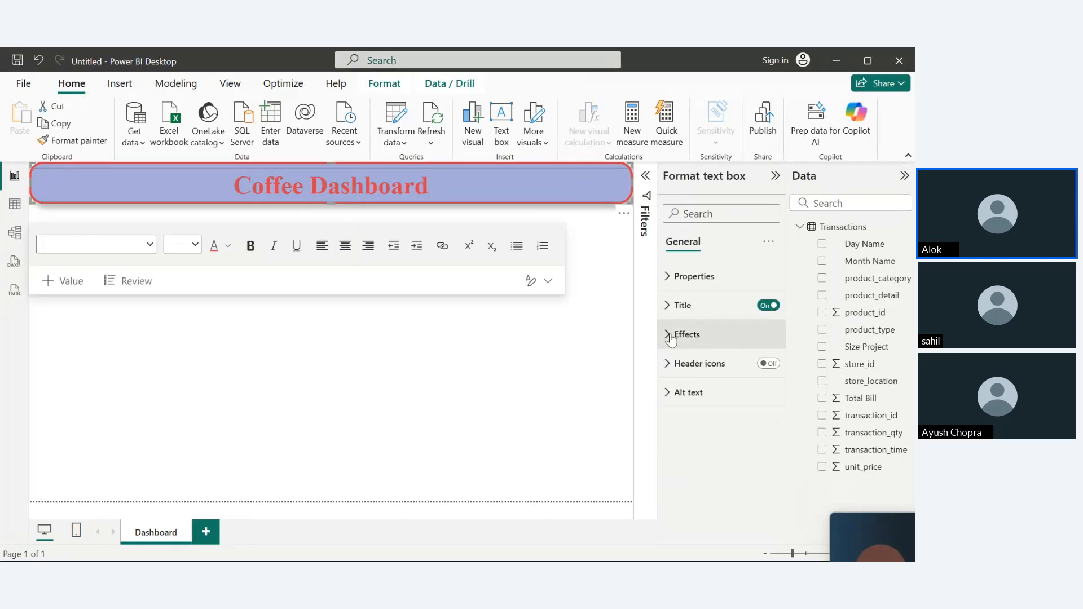
click(671, 334)
scroll(781, 395, down, 2)
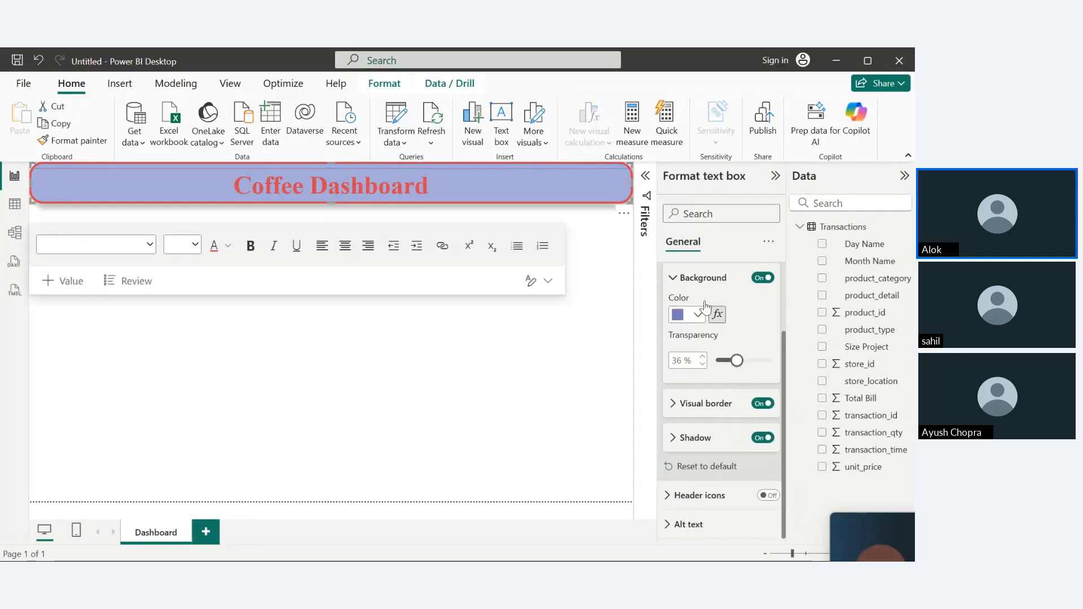
click(674, 278)
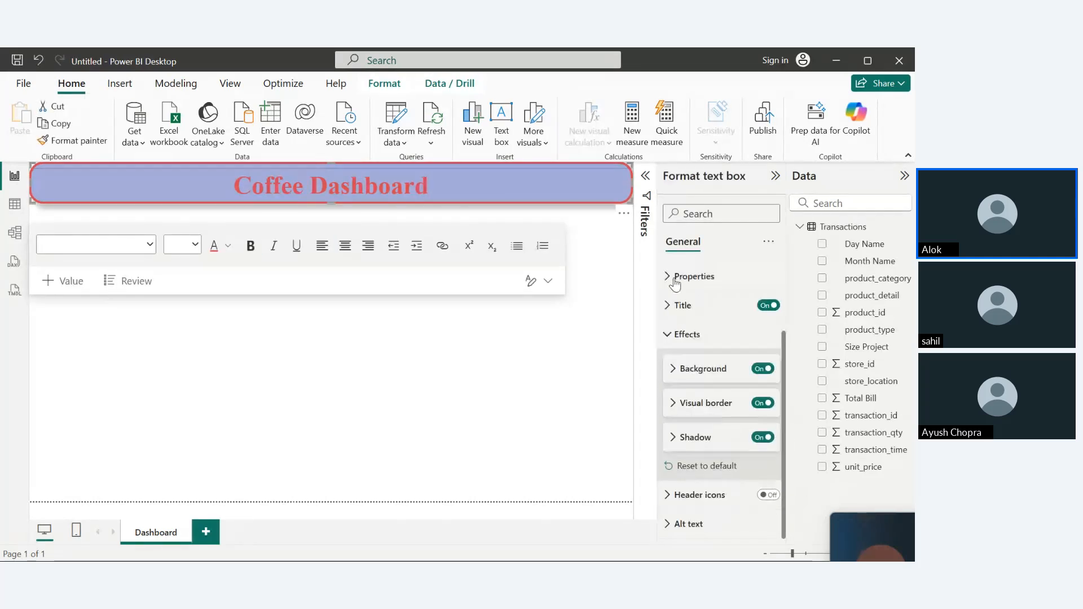
click(677, 439)
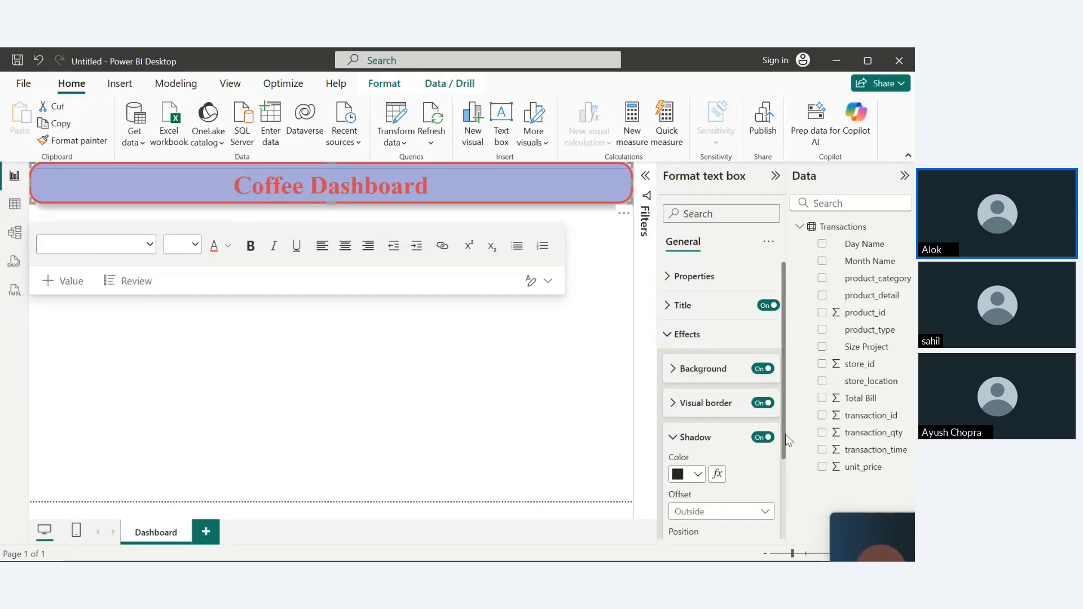
drag(785, 434, 786, 515)
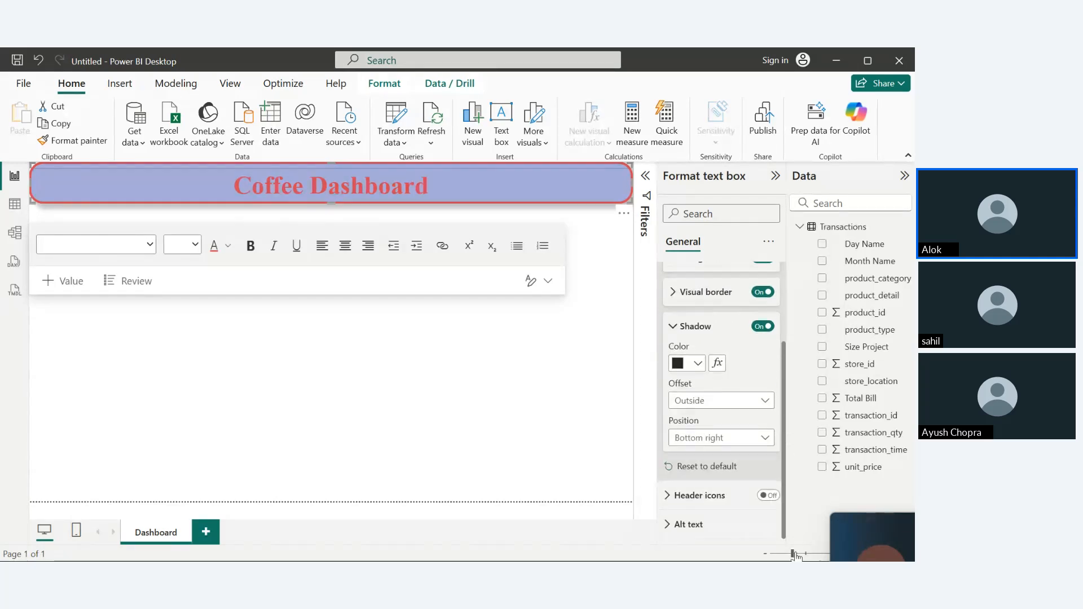
click(748, 443)
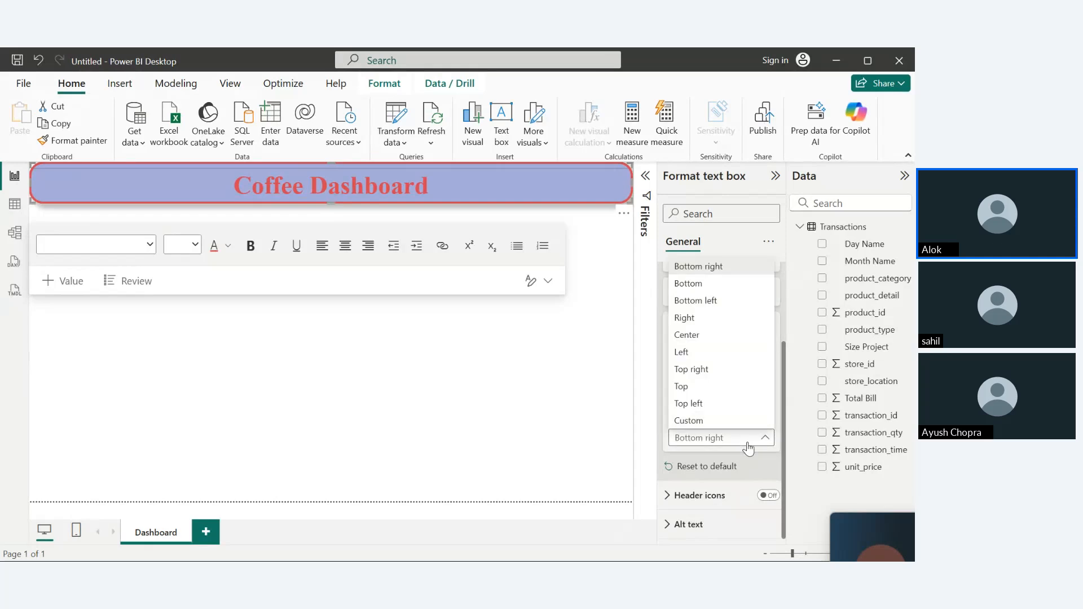
click(709, 339)
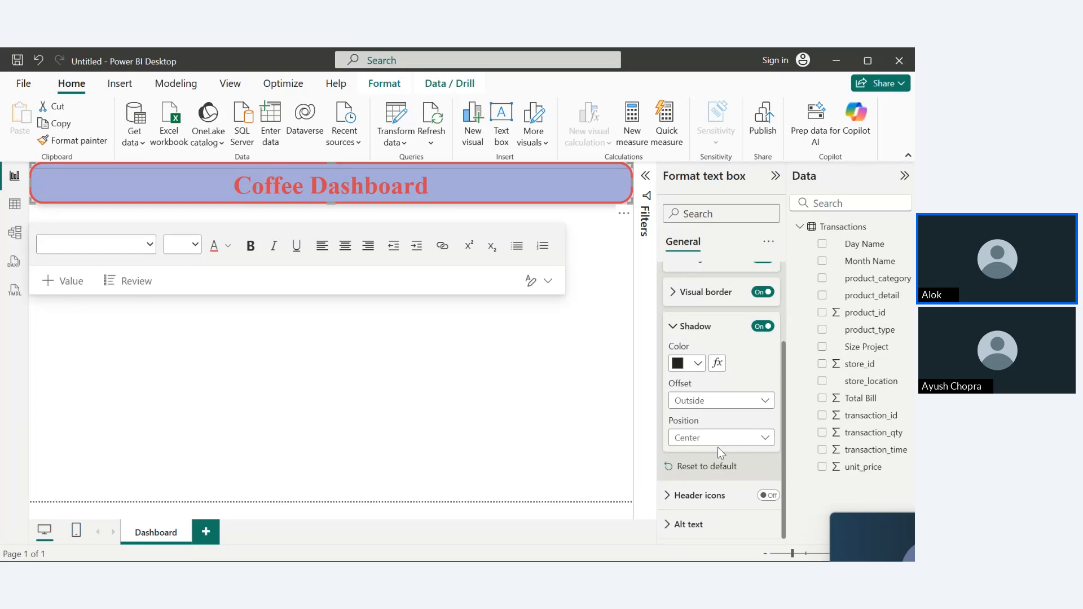
click(729, 437)
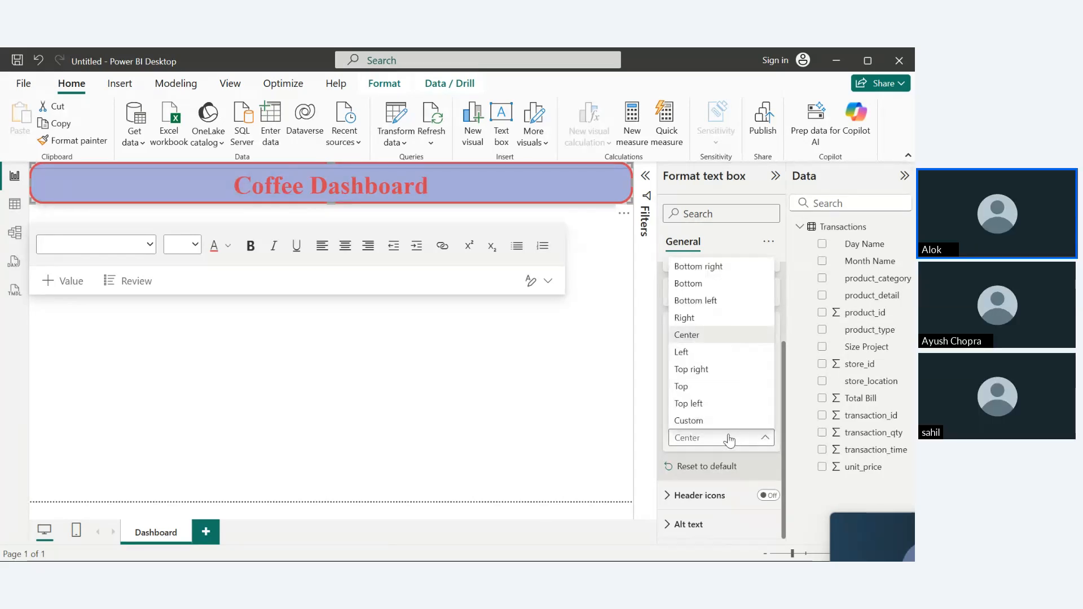
click(709, 298)
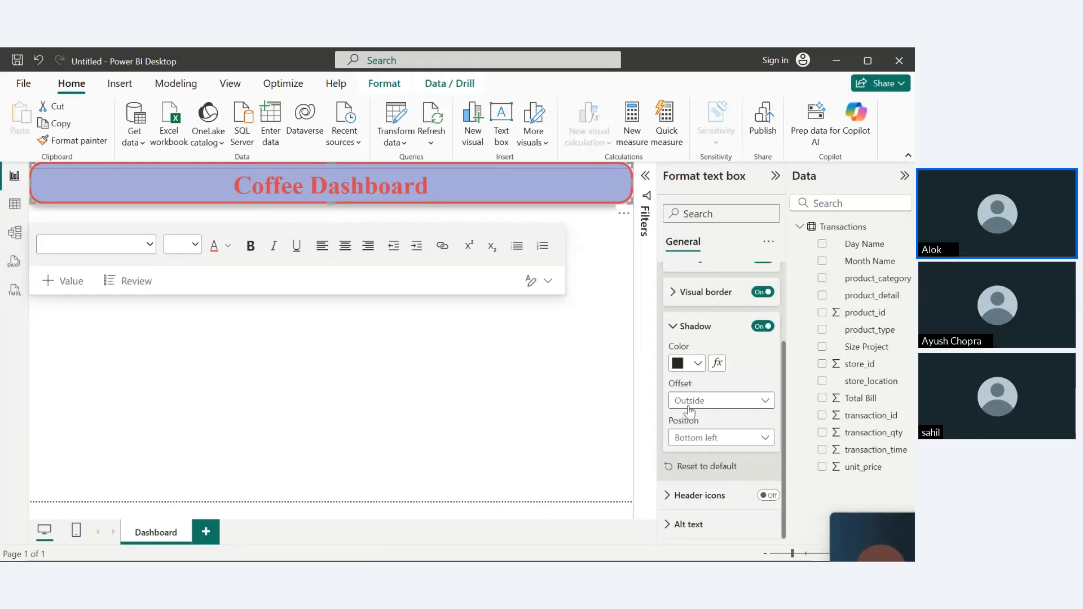
click(695, 439)
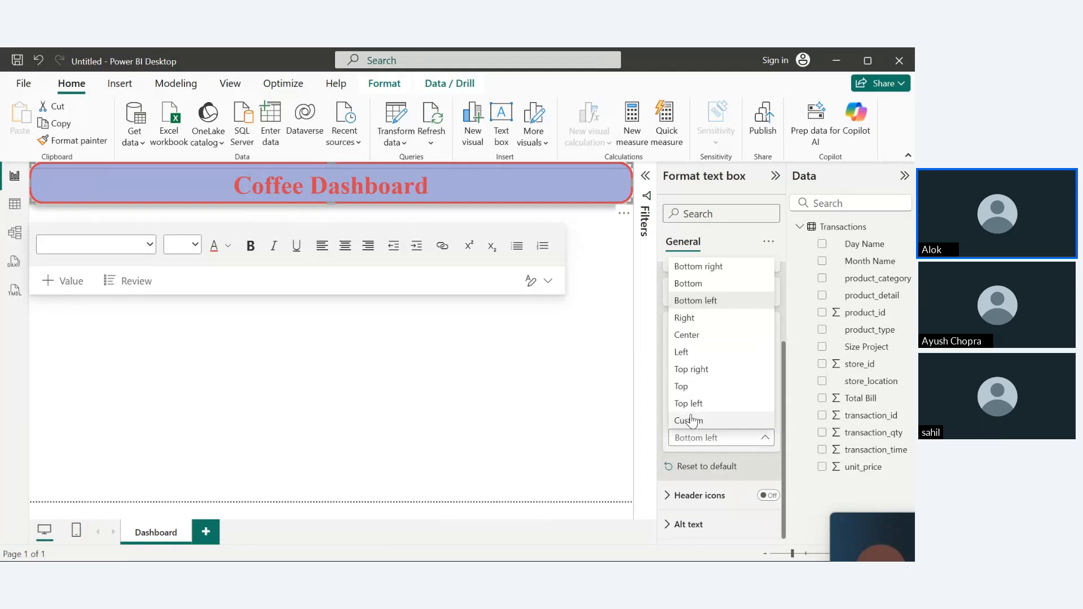
click(694, 268)
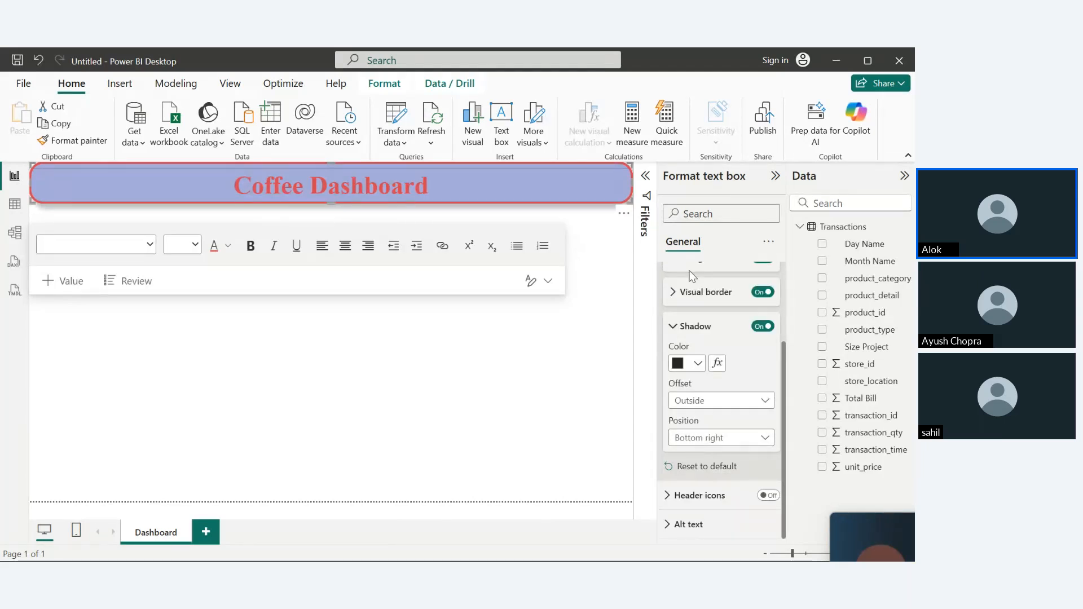
- Close the header's effects settings and turn on its header icons
click(673, 326)
click(668, 338)
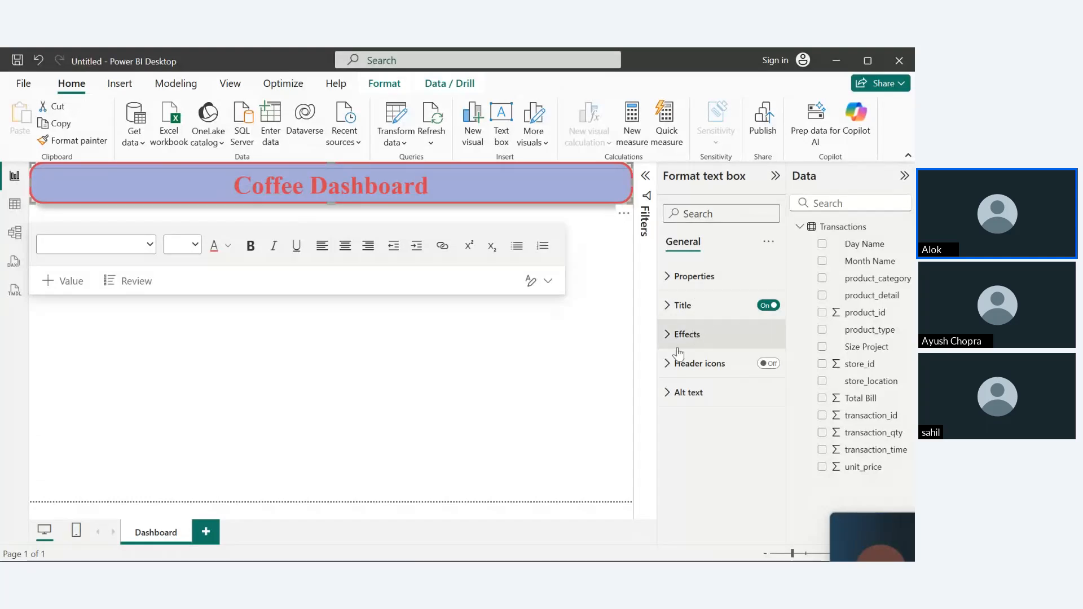
click(765, 364)
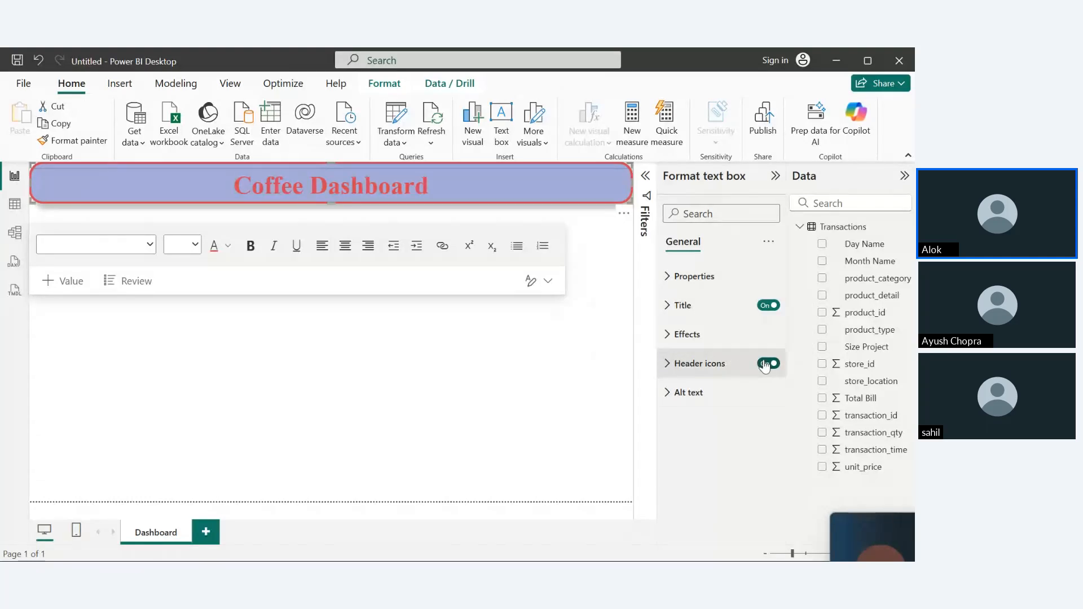
- Try a light yellow background for the header icons and set it back to white
click(668, 364)
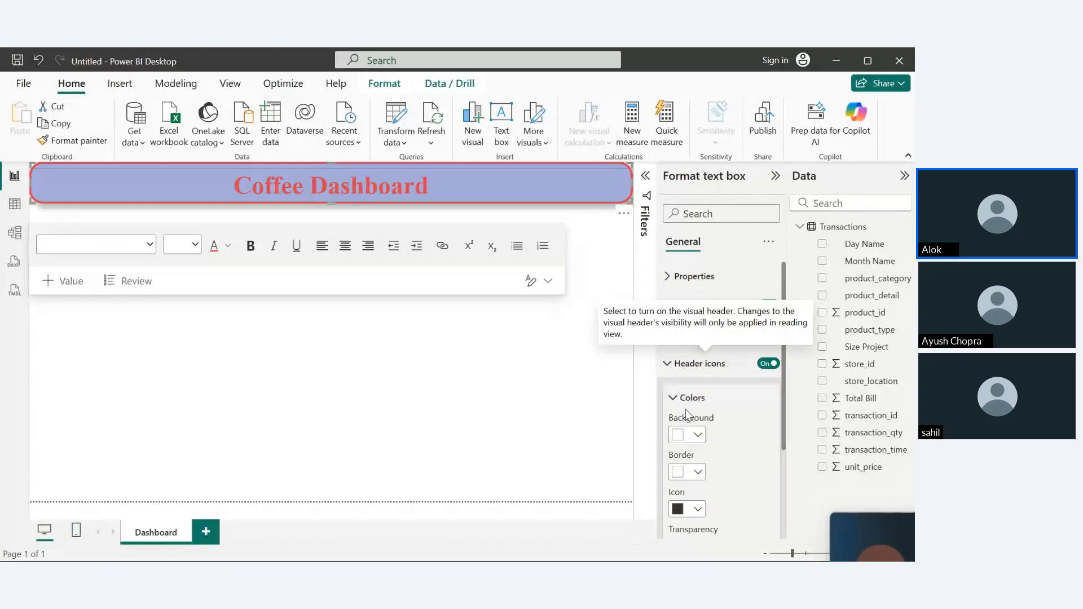
click(694, 433)
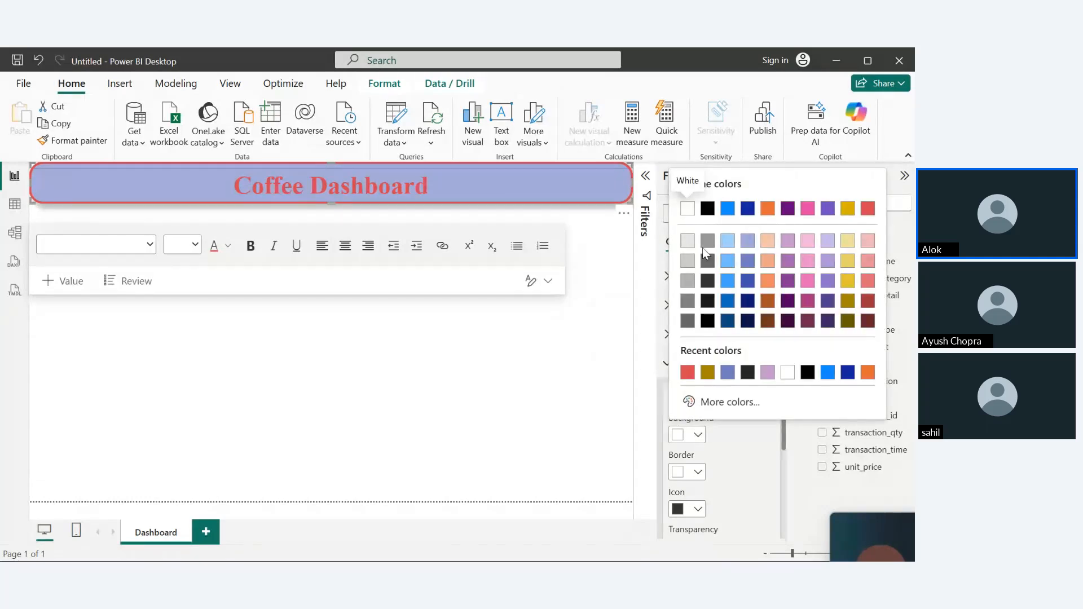
click(849, 242)
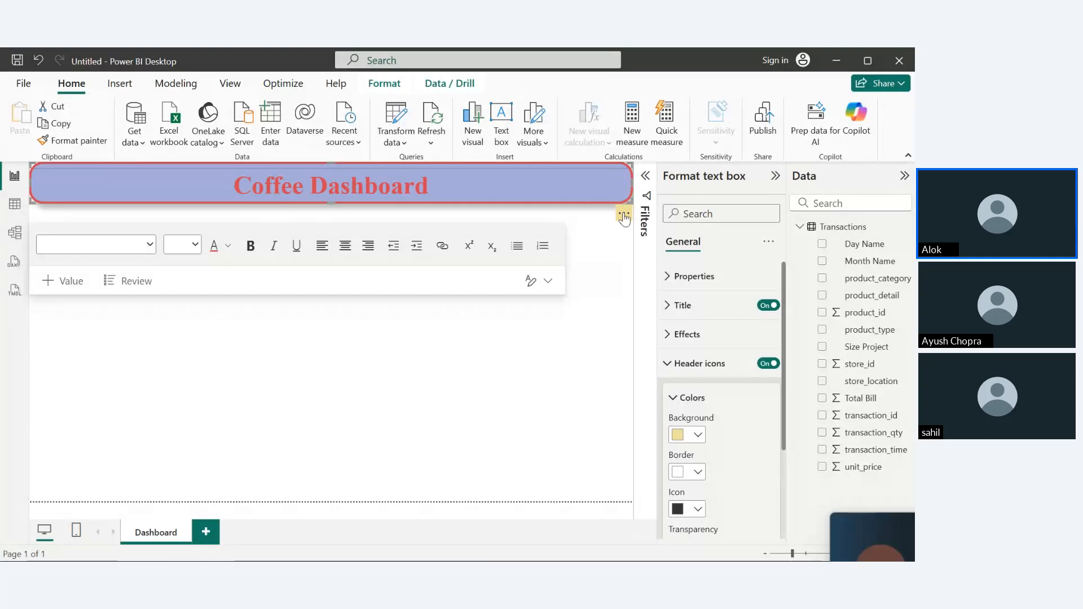
click(699, 436)
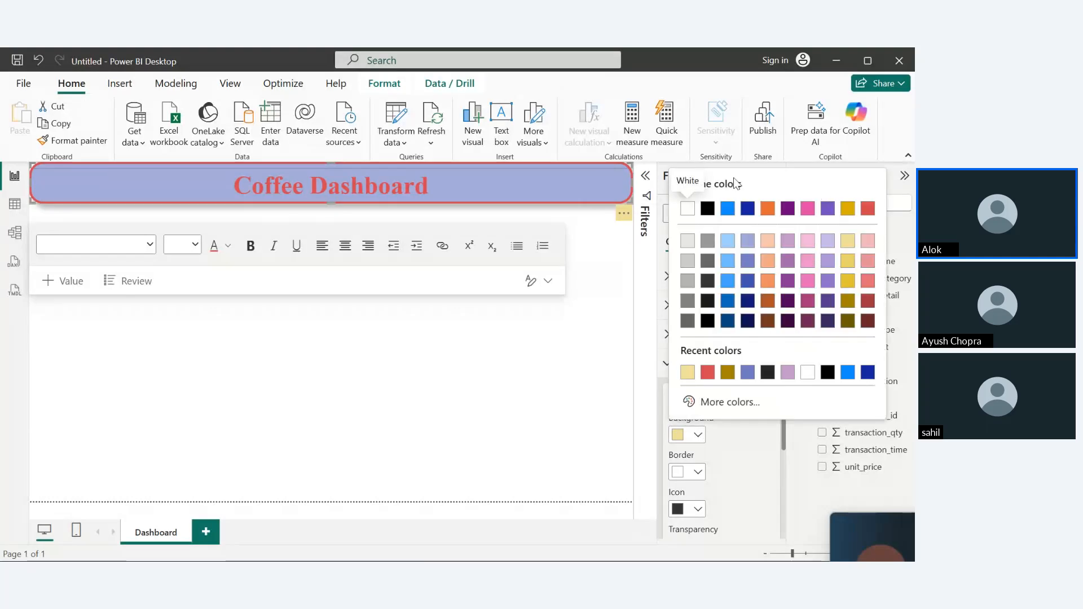
click(687, 210)
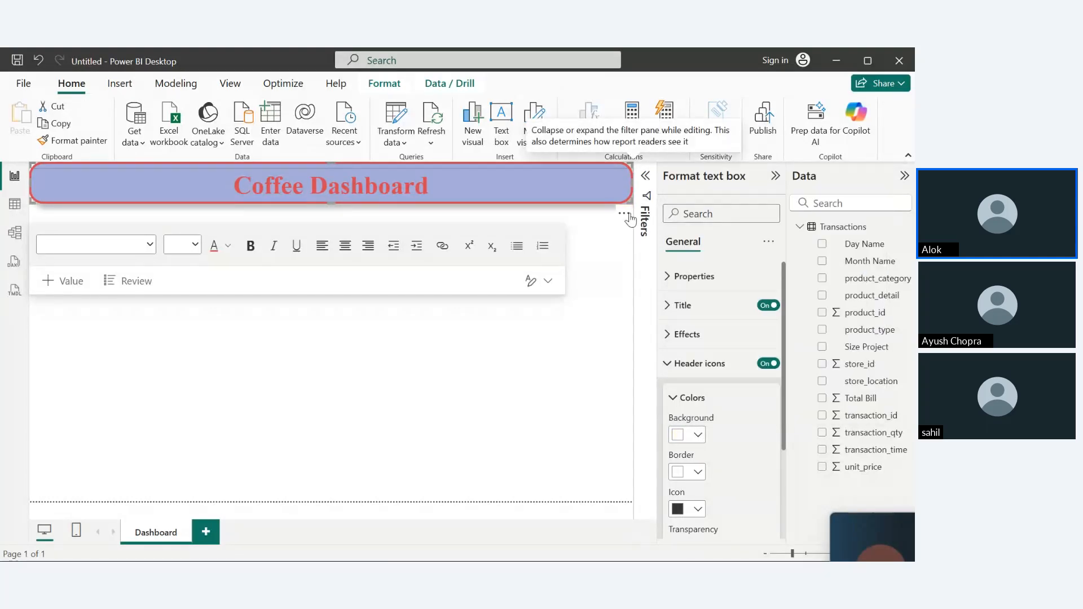
- Set the header icons' background to dark yellow, their border to black and their transparency to 52%
click(699, 436)
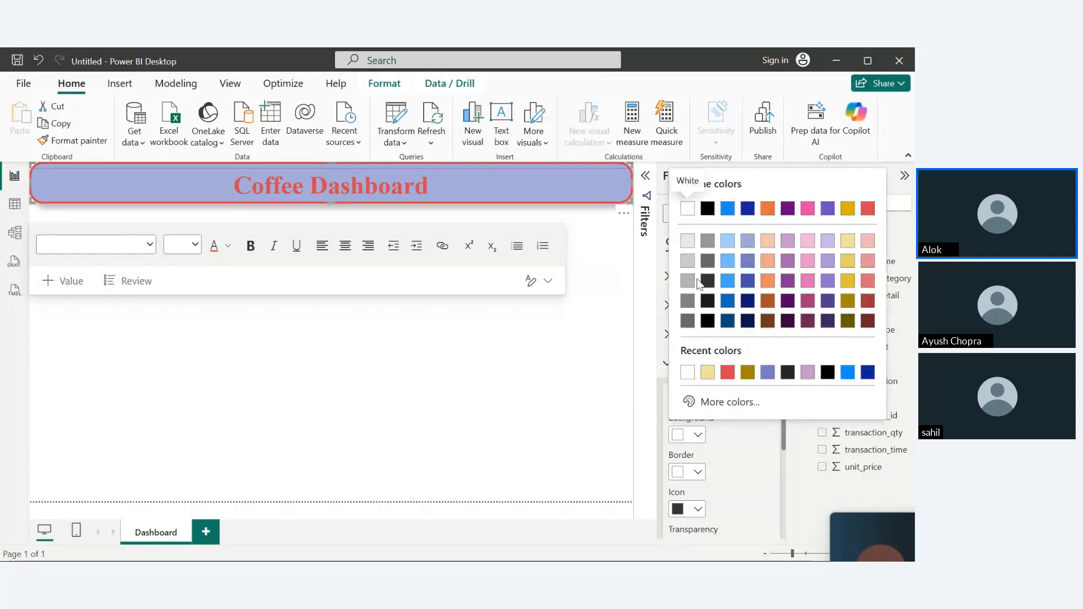
click(845, 209)
click(695, 474)
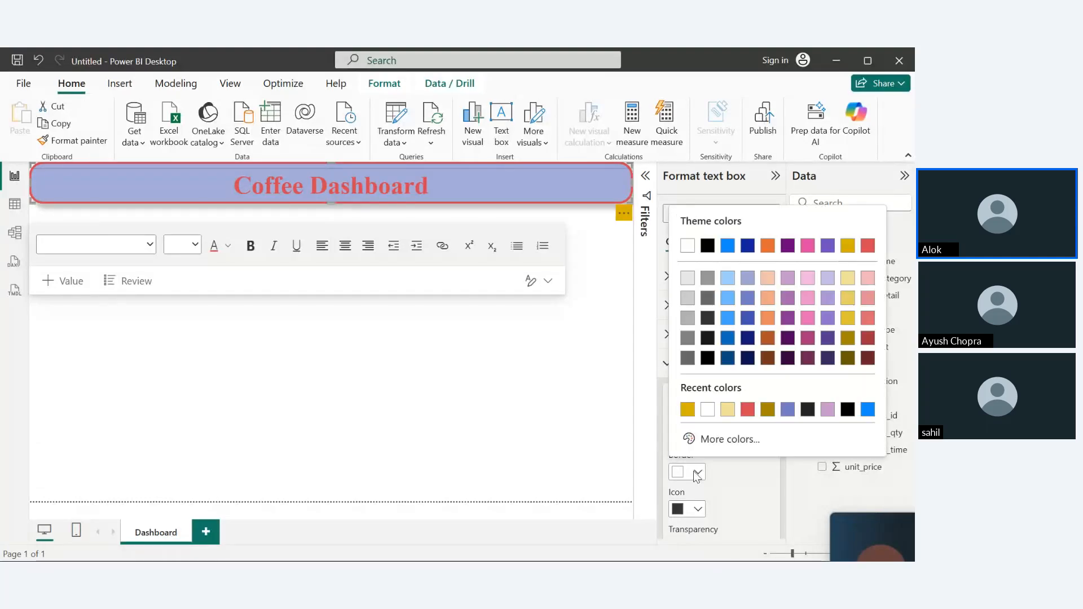
click(709, 248)
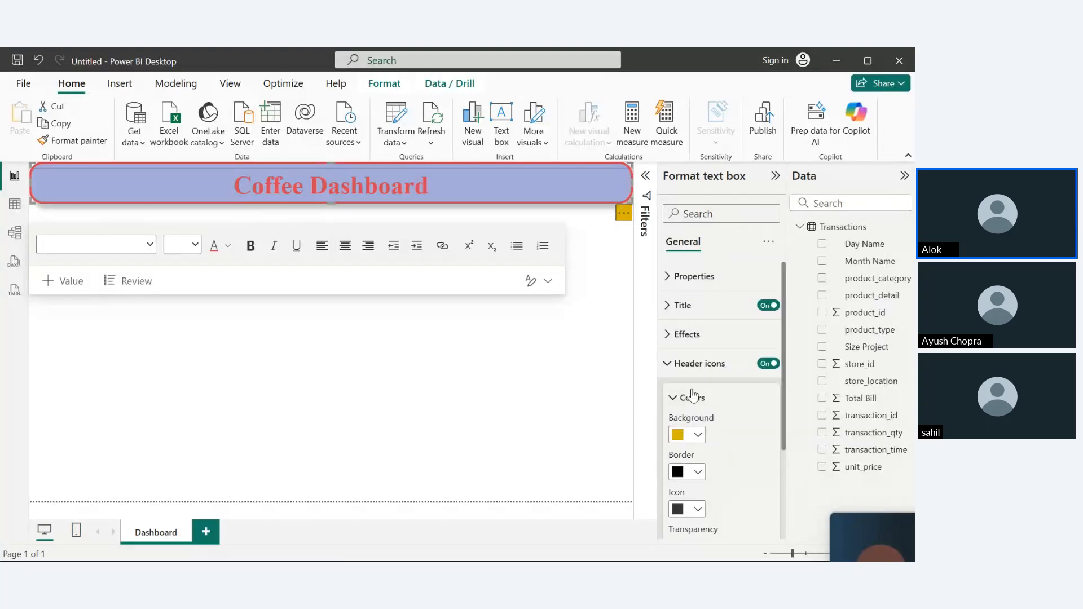
drag(783, 398, 782, 484)
drag(717, 430, 747, 432)
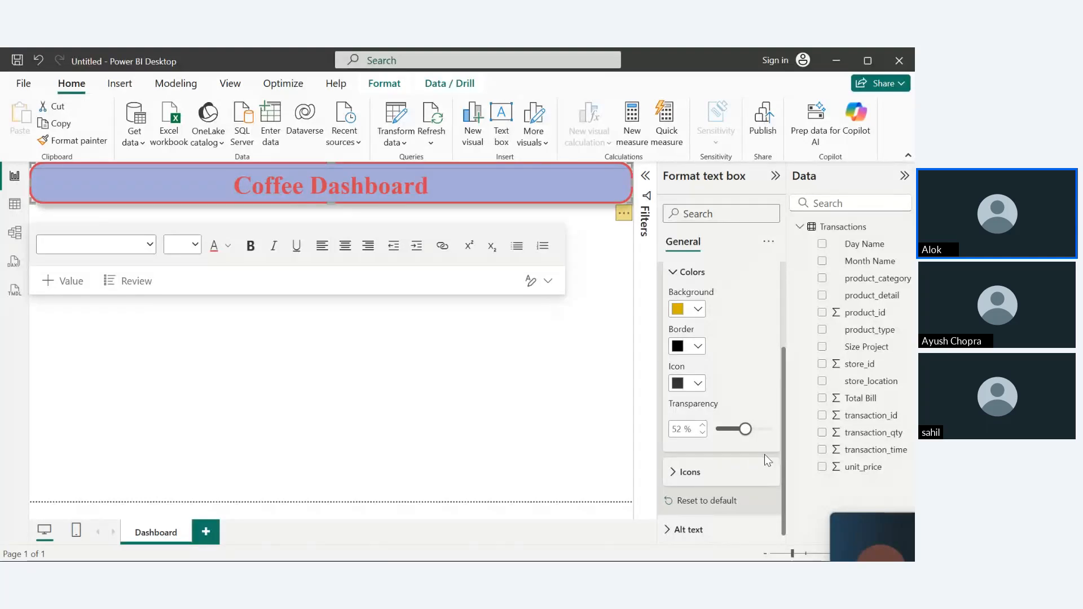
- Turn on the Smart narrative header icon and try the Help tooltip icon, switching it back off
click(676, 479)
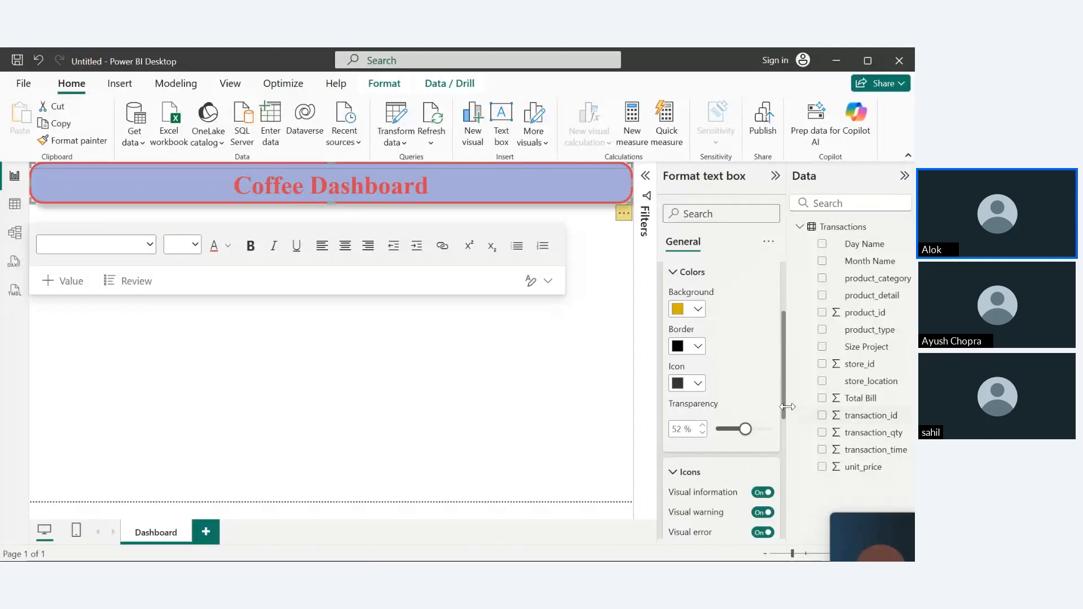
drag(784, 412, 804, 539)
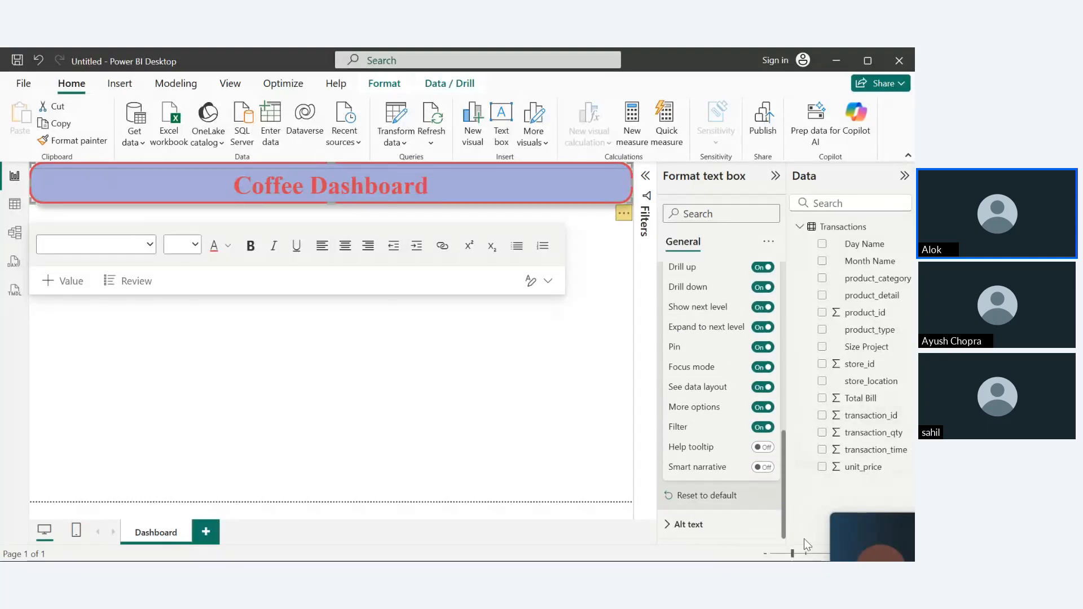
click(760, 448)
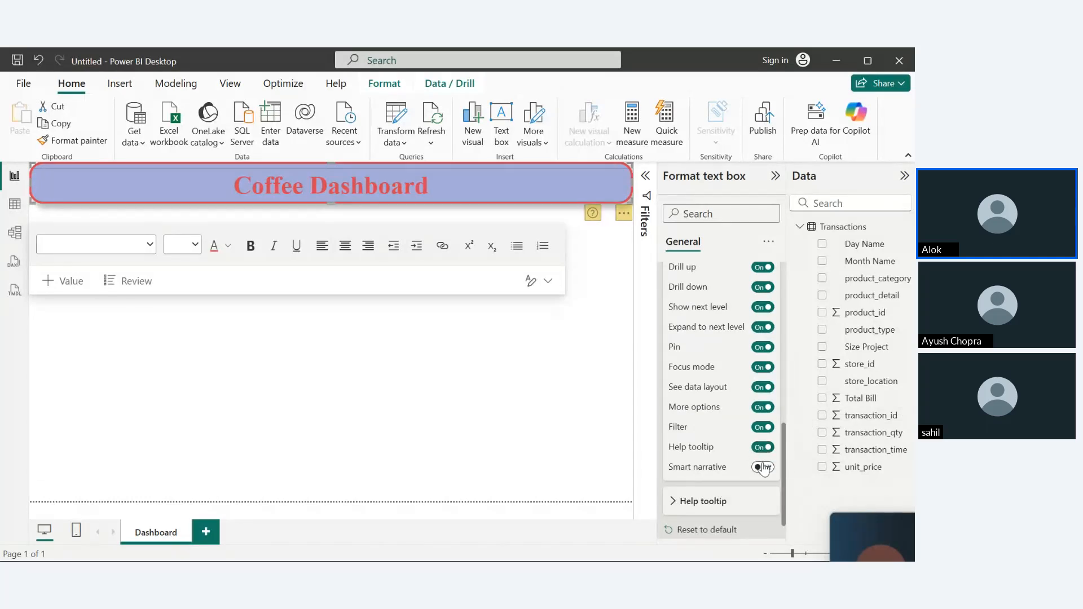
click(763, 466)
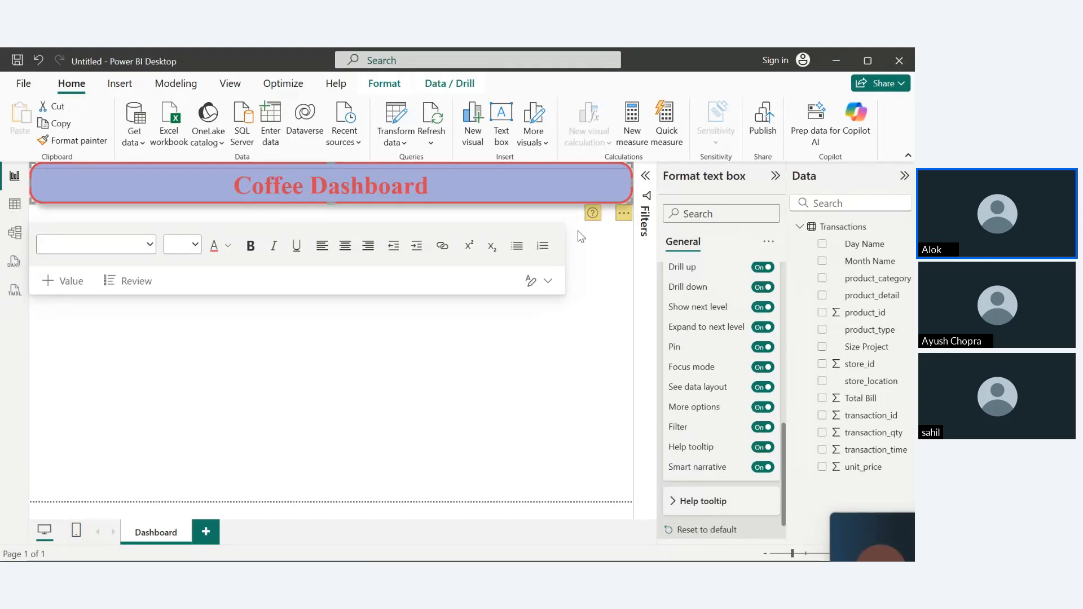
click(761, 447)
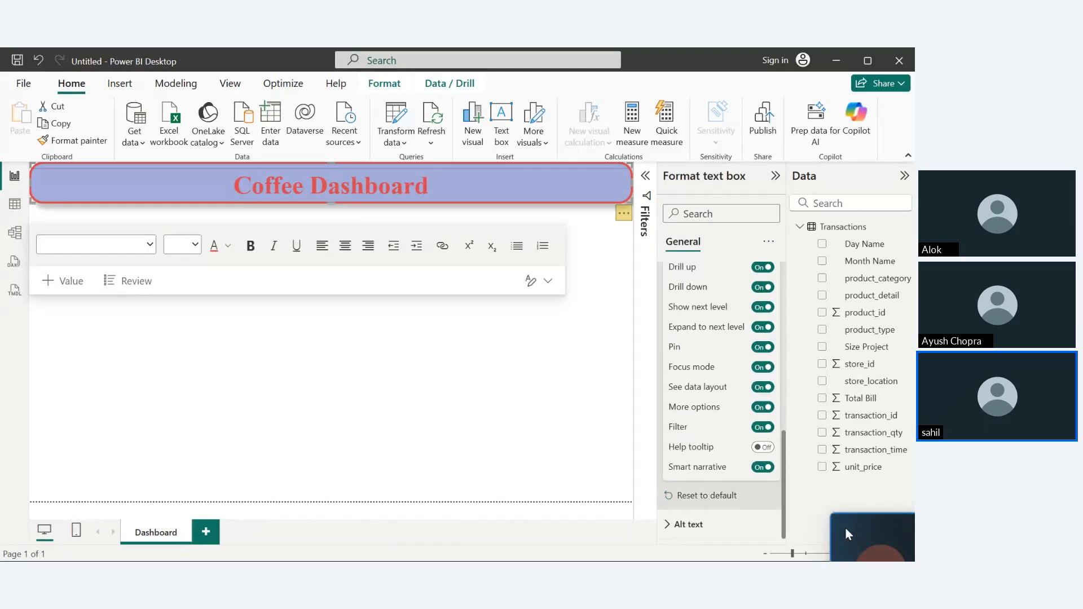
drag(845, 527, 751, 414)
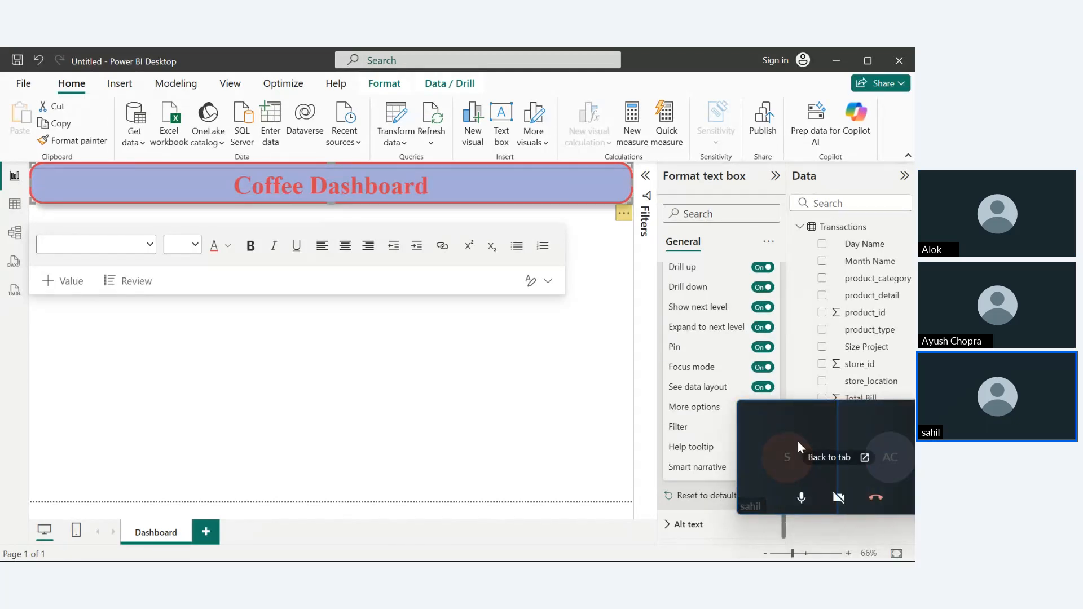
drag(797, 441, 861, 524)
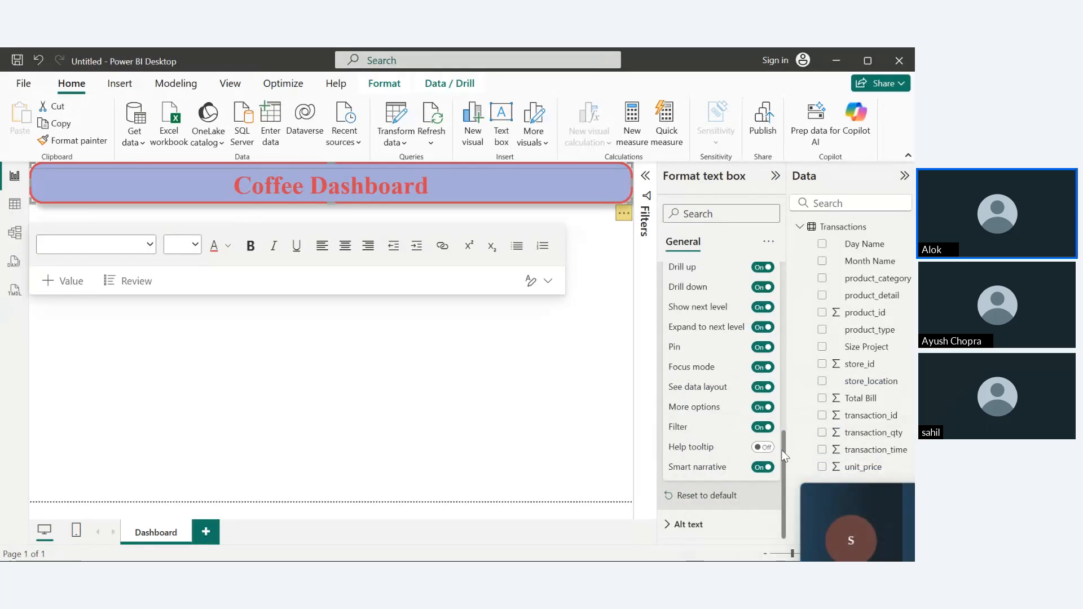
- Look at the header's Alt text setting, then collapse its formatting sections and deselect the header
drag(784, 456, 781, 338)
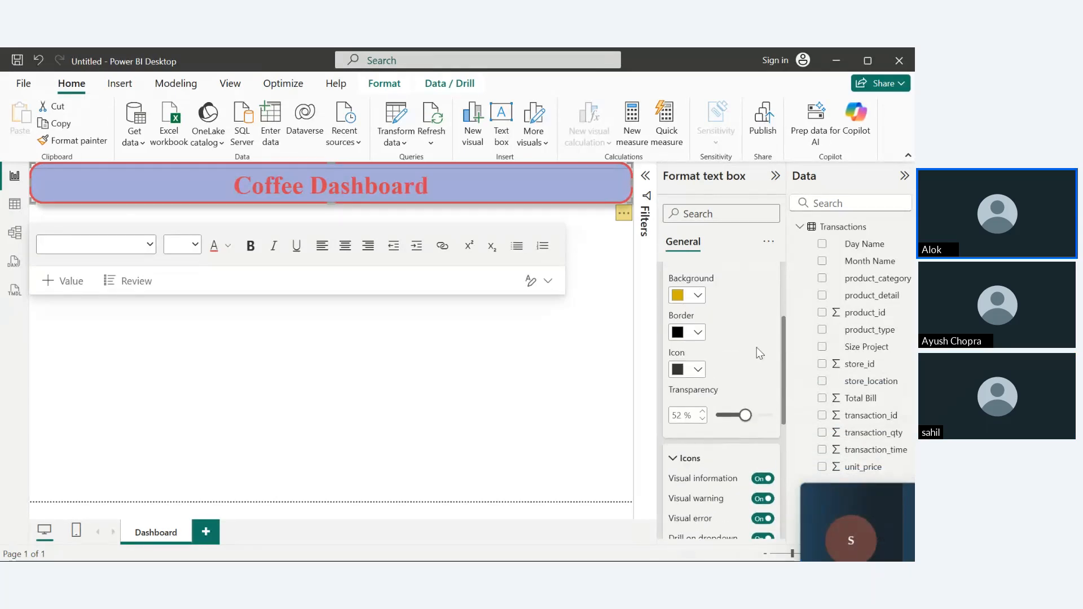
click(672, 467)
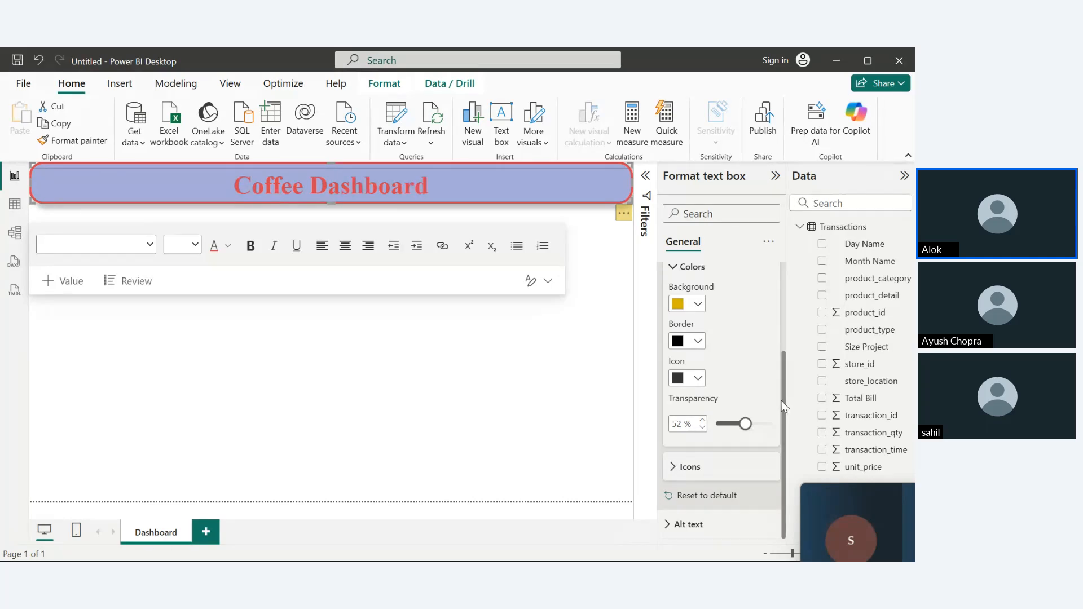
click(667, 525)
scroll(784, 461, down, 2)
click(704, 478)
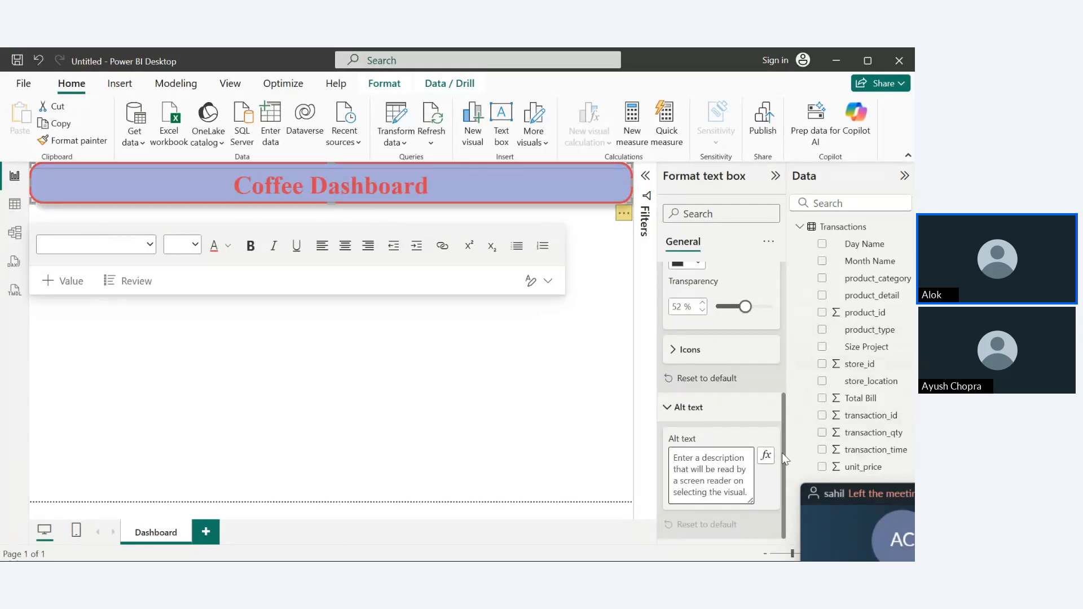
drag(782, 452, 781, 319)
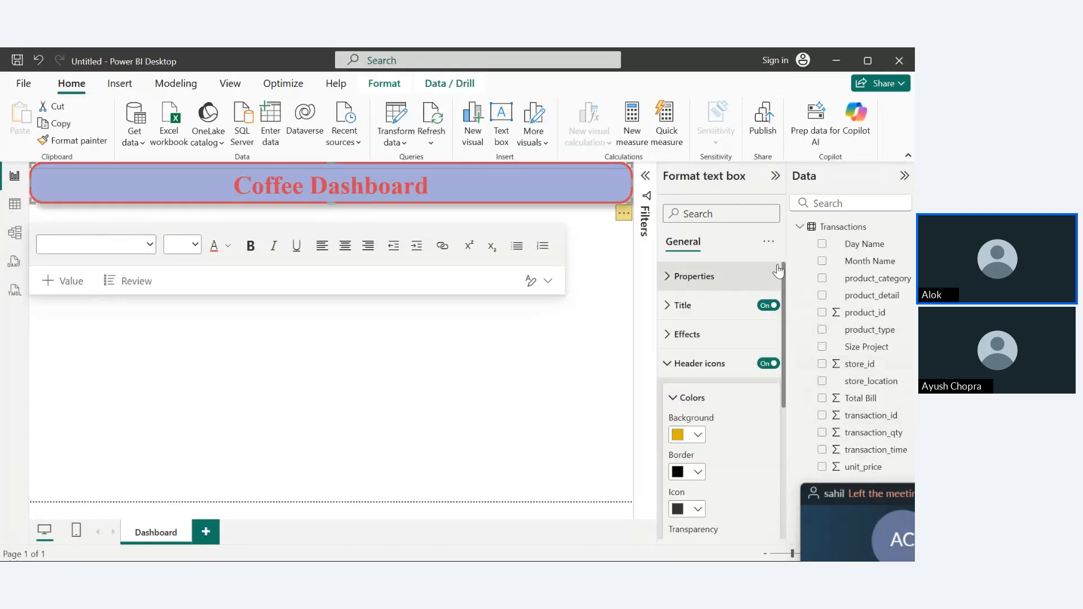
click(668, 364)
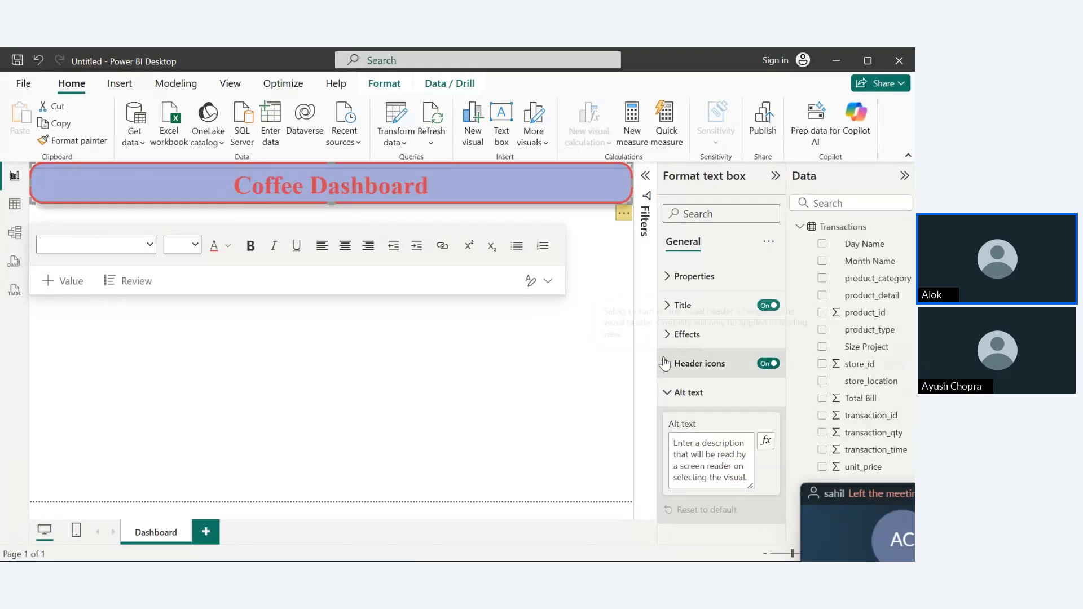
click(680, 393)
click(472, 393)
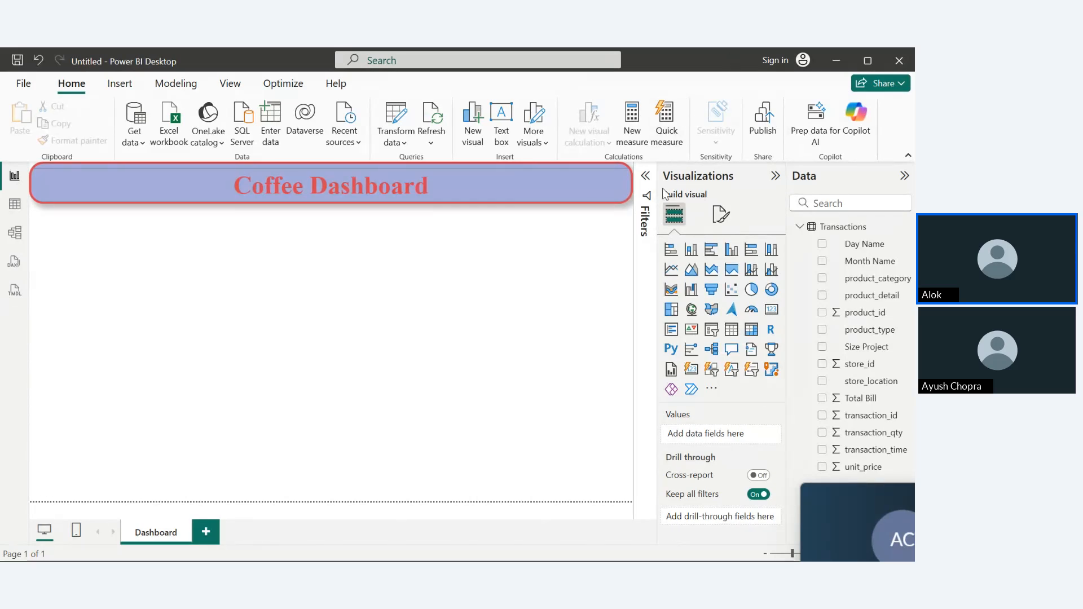
- Add a stacked column chart, shrink it to about half the page width and place it directly beneath the header
click(692, 251)
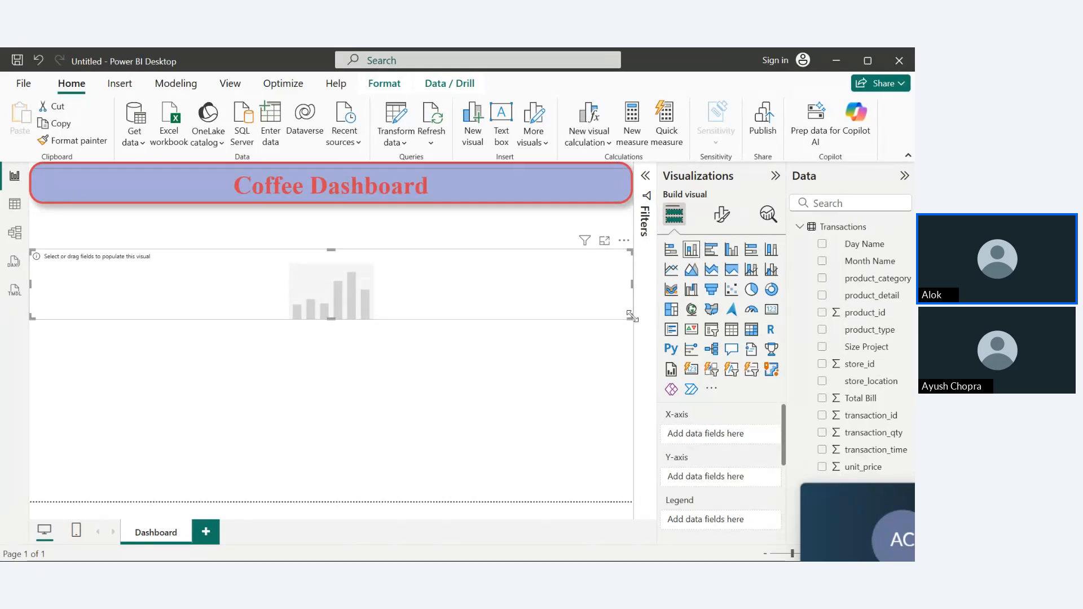
drag(632, 317, 299, 400)
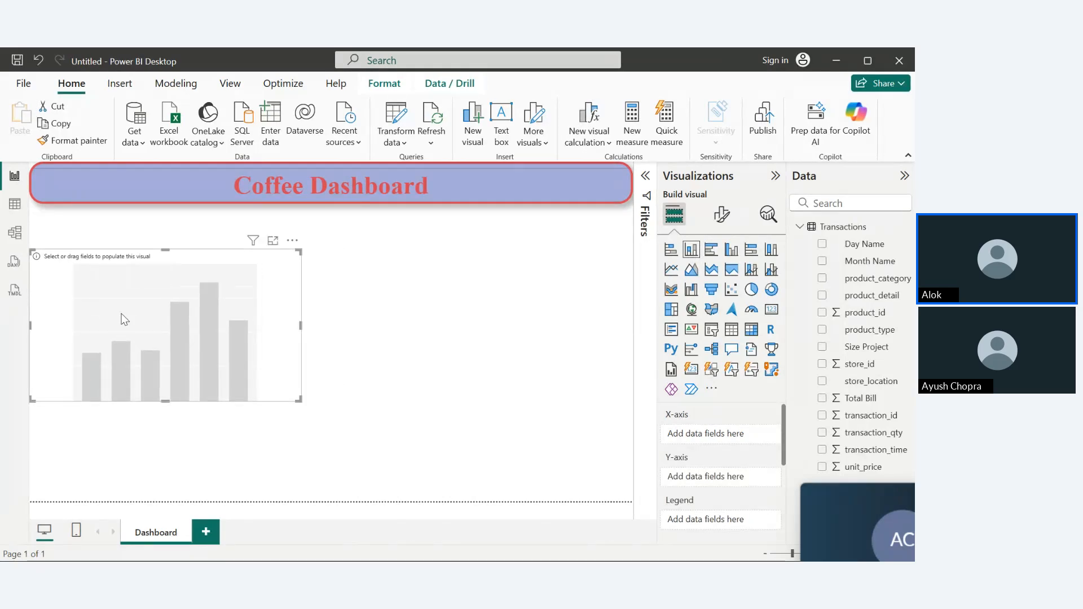
drag(121, 314, 108, 270)
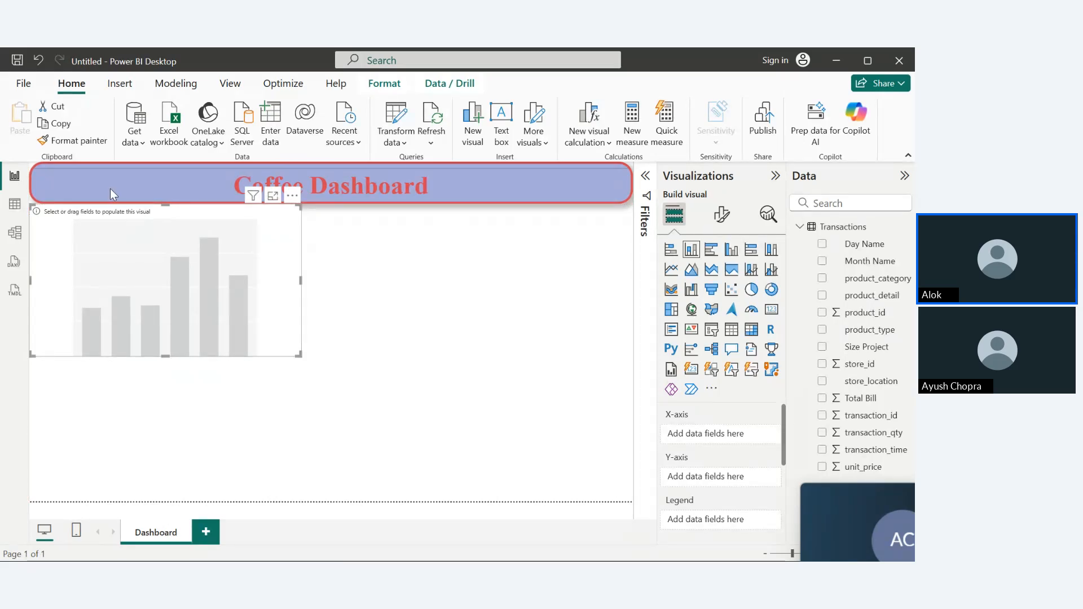
- Copy the header's formatting onto the stacked column chart with Format painter and deselect the chart
click(216, 184)
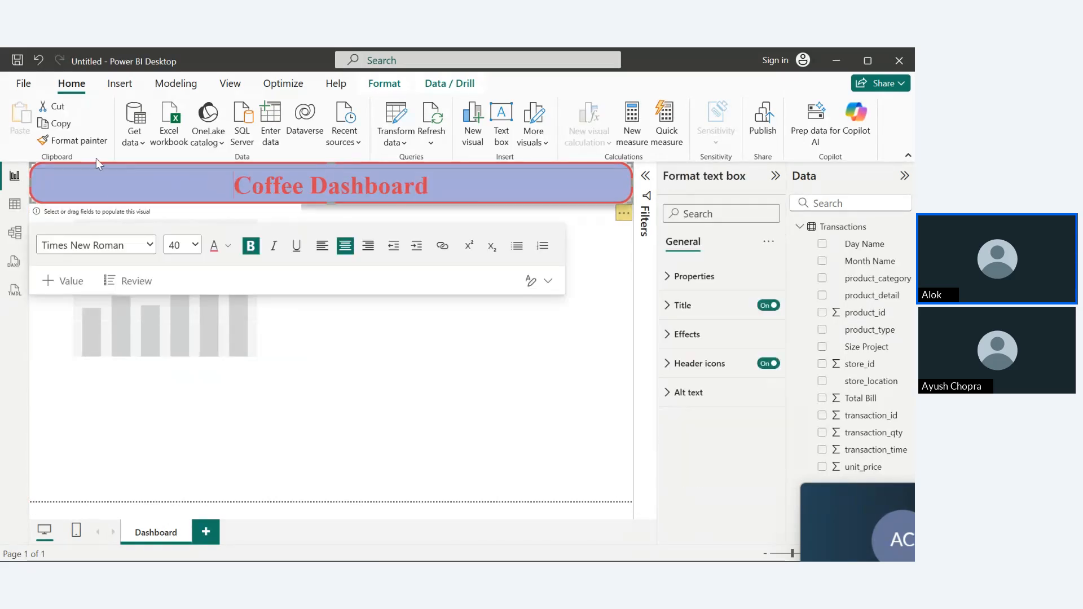
click(66, 144)
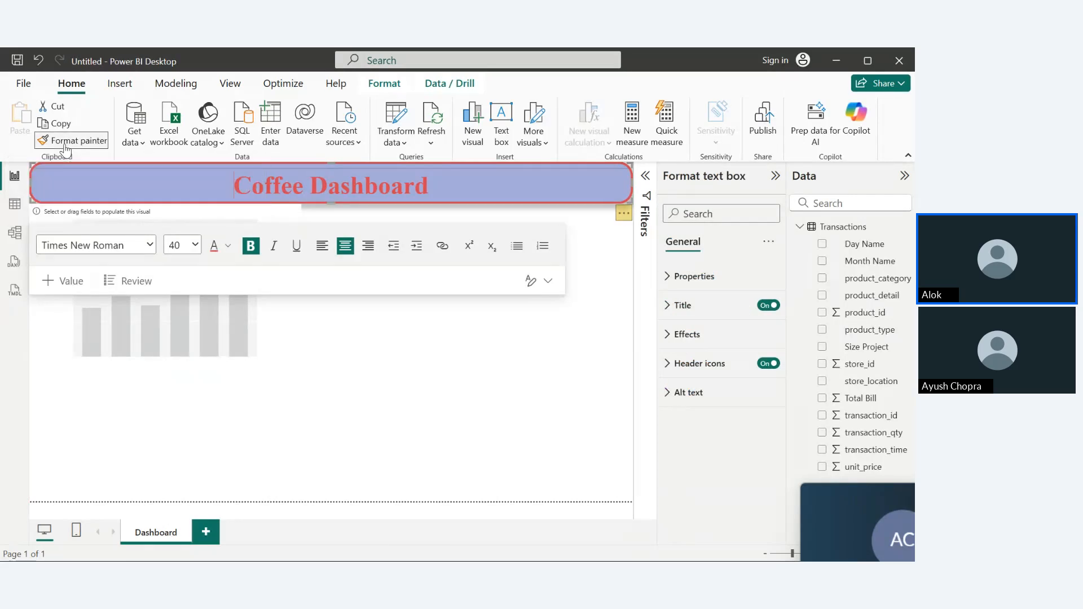
click(85, 344)
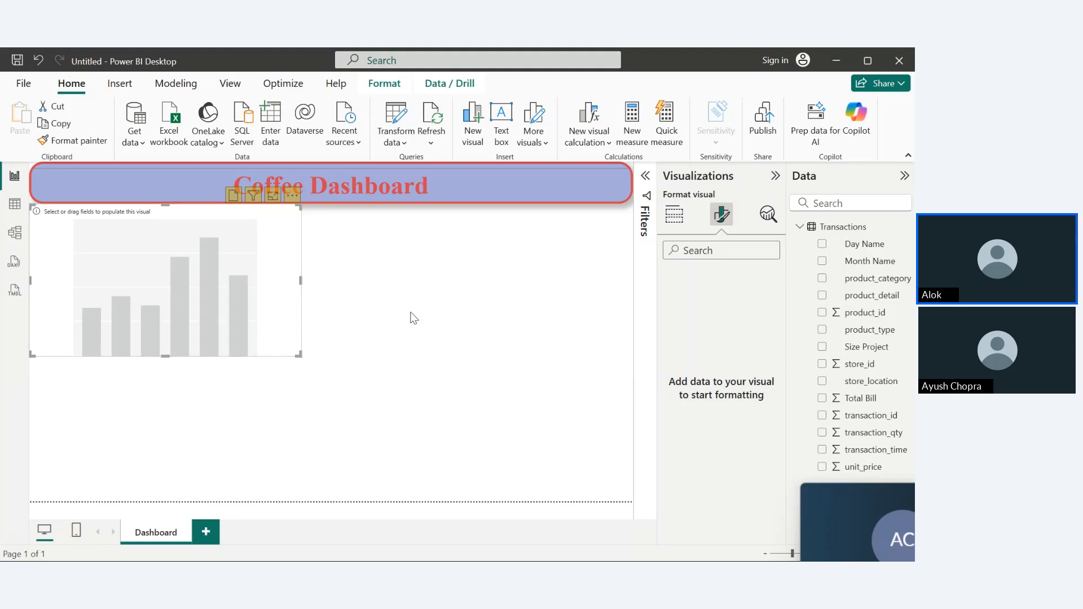
click(432, 266)
- Move the column chart further below the header and try applying the header's formatting to it again with Format painter
drag(261, 271, 270, 311)
click(150, 181)
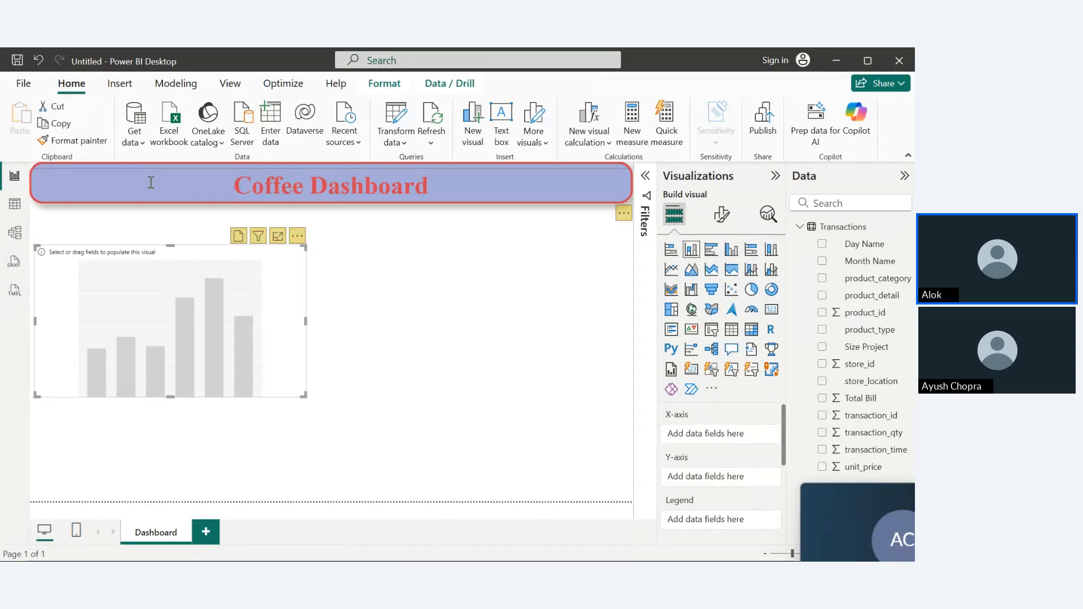
click(51, 145)
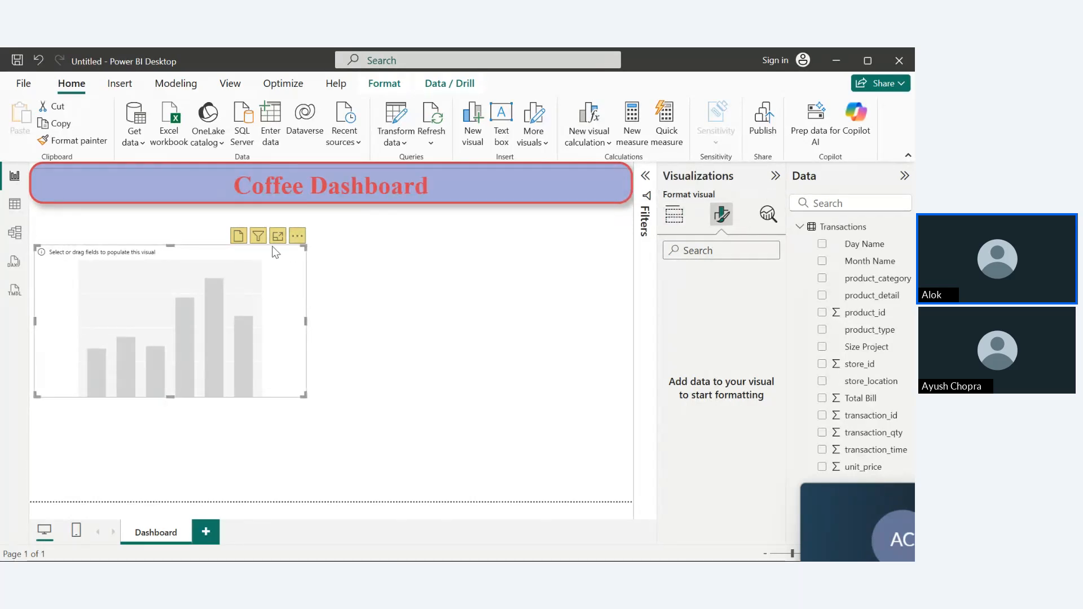
- Move the column chart closer to the header and remove it from the page
drag(188, 290, 183, 267)
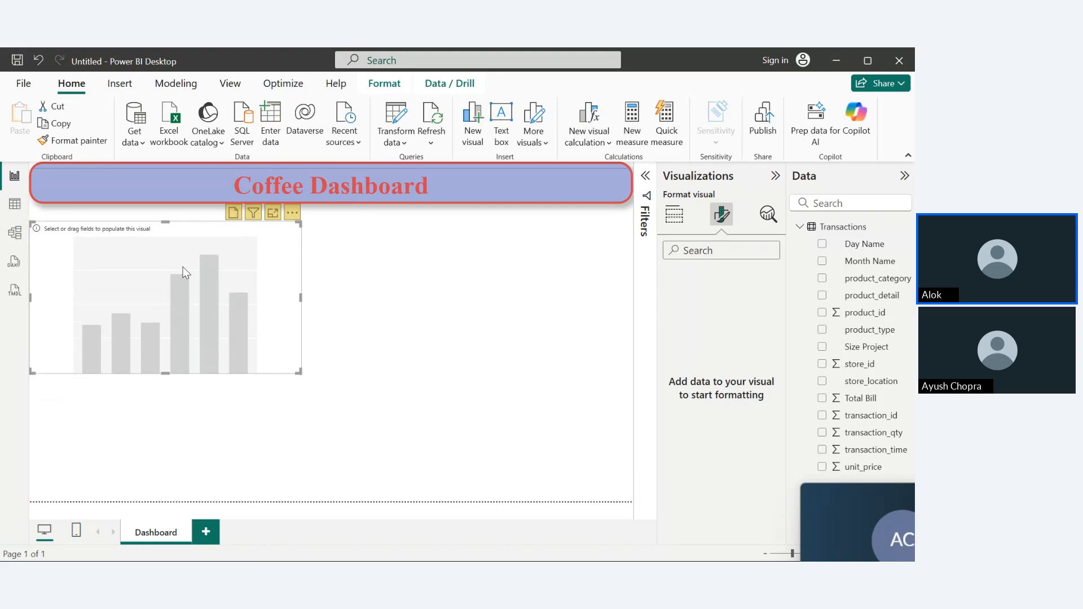
click(291, 213)
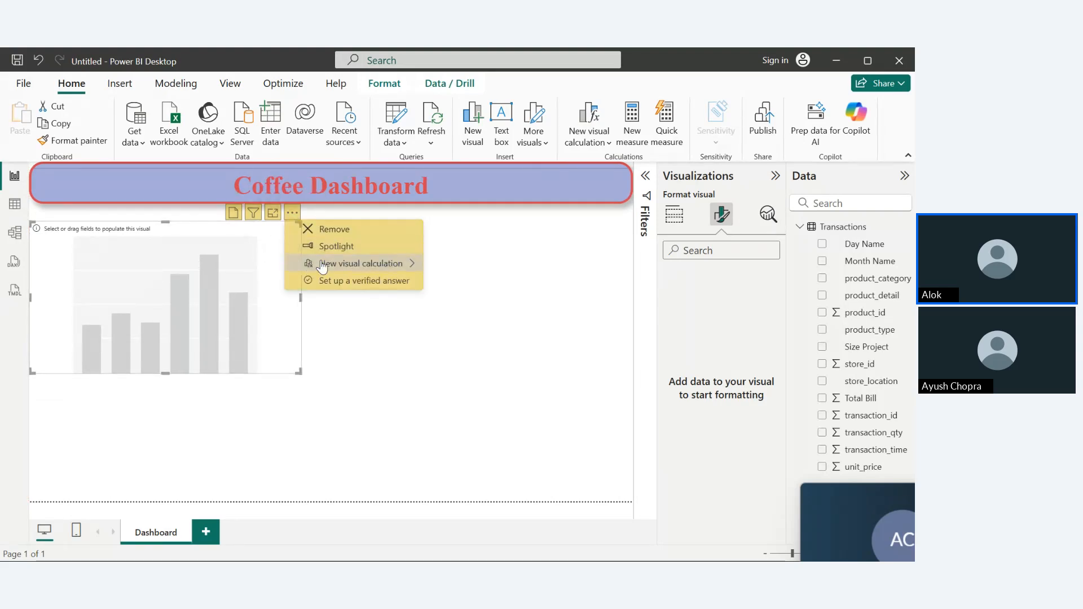
click(329, 237)
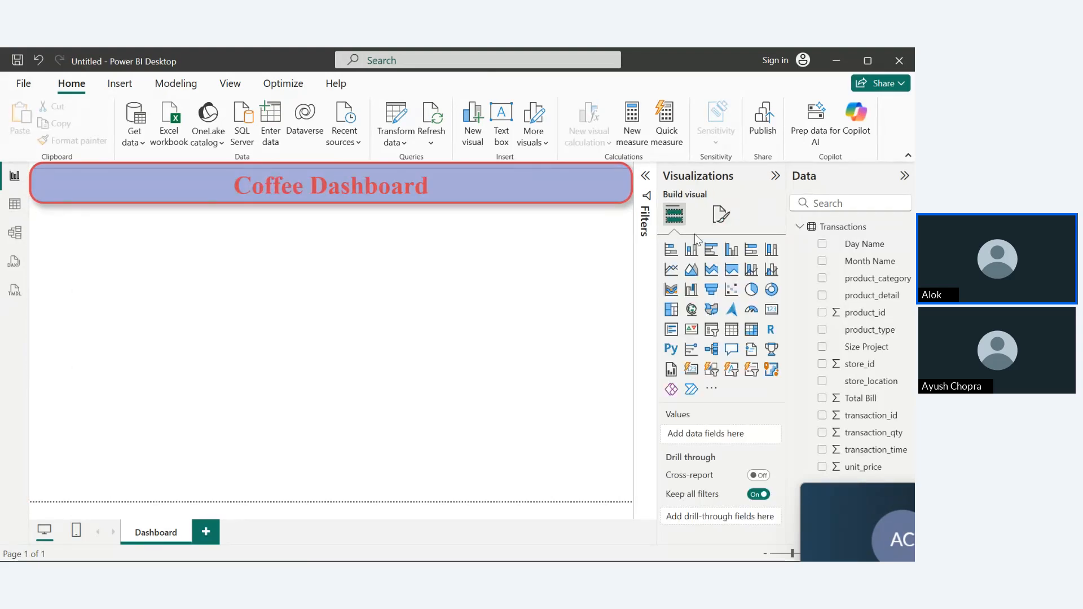
- Add a stacked bar chart, resize it to a narrower, taller frame and position it beneath the header's title
click(677, 255)
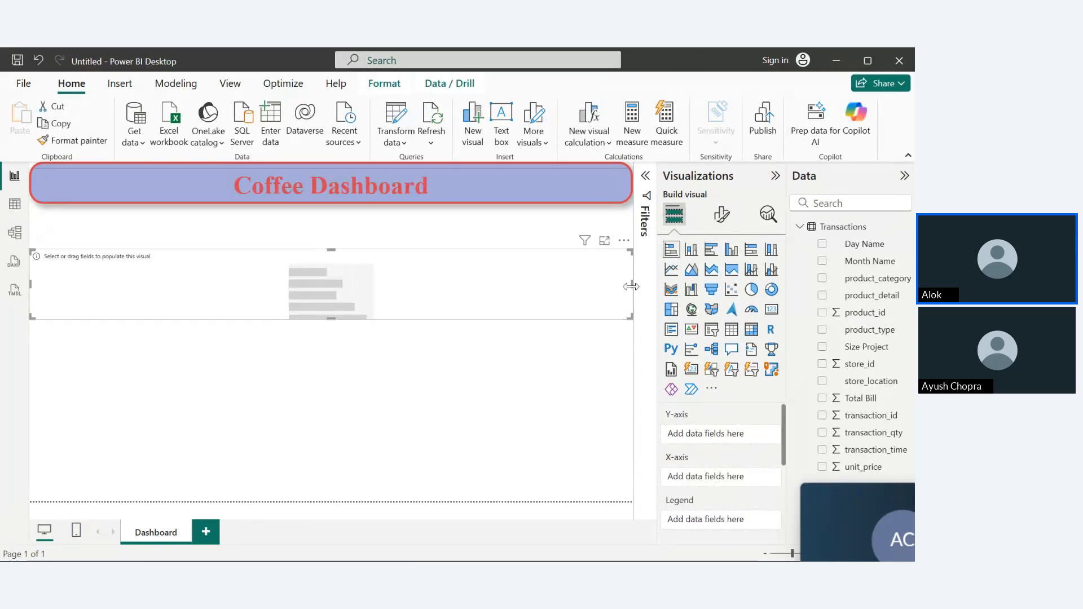
drag(631, 296, 364, 435)
drag(273, 360, 371, 328)
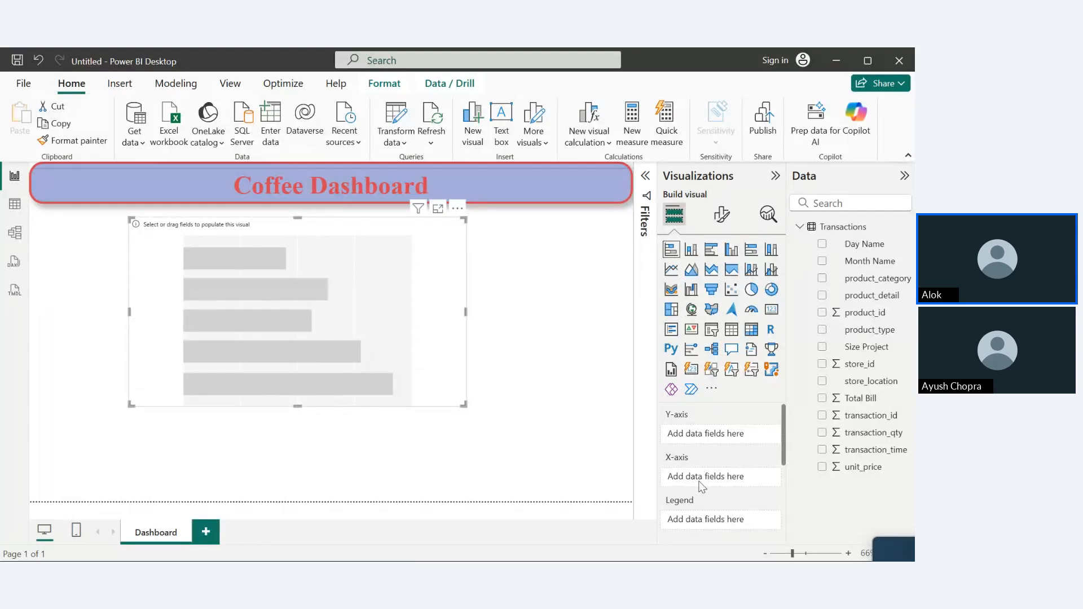
- Replace the stacked bar chart with a stacked column chart, made narrower and taller and centred beneath the header
click(456, 208)
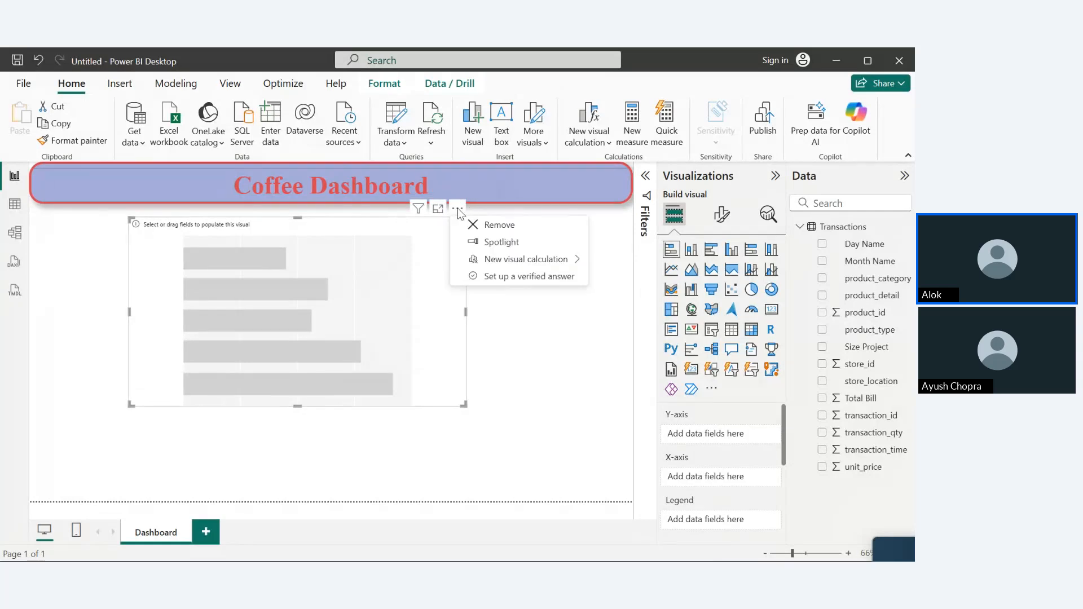
click(485, 225)
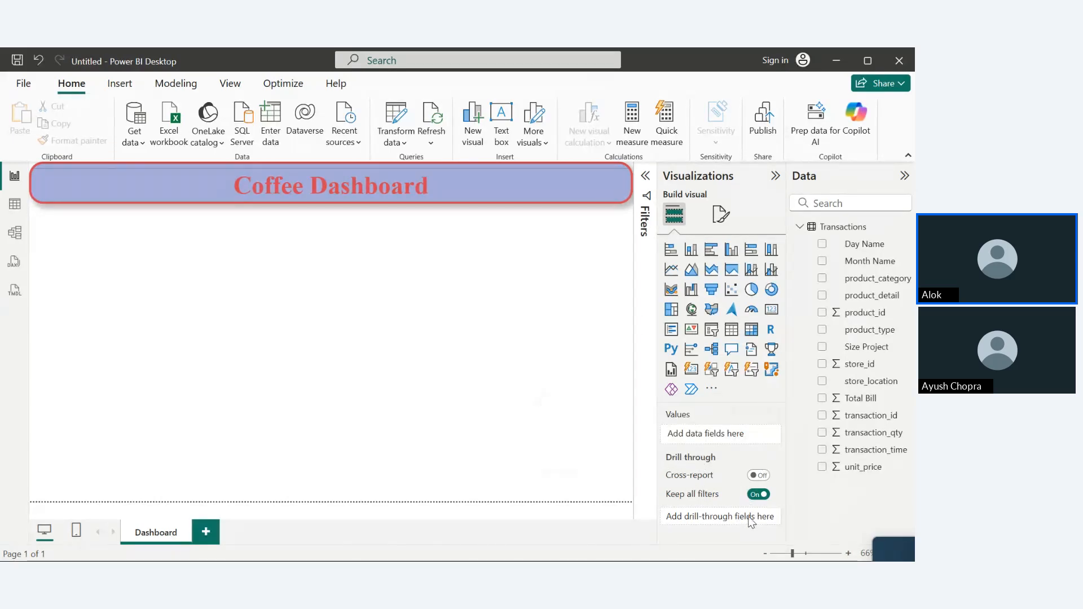
click(693, 252)
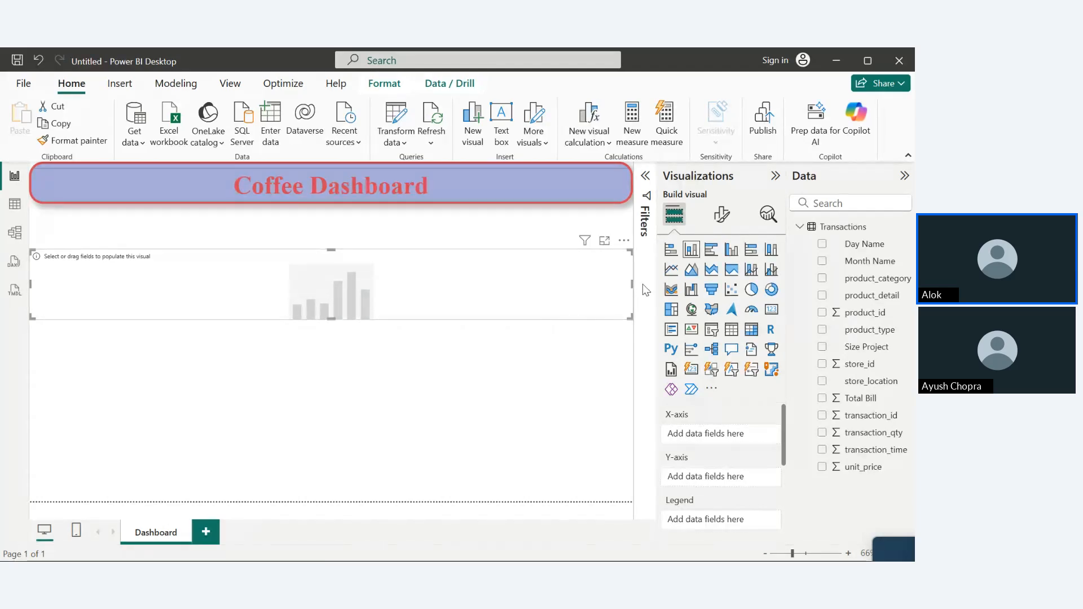
drag(630, 284, 387, 412)
drag(317, 373, 421, 352)
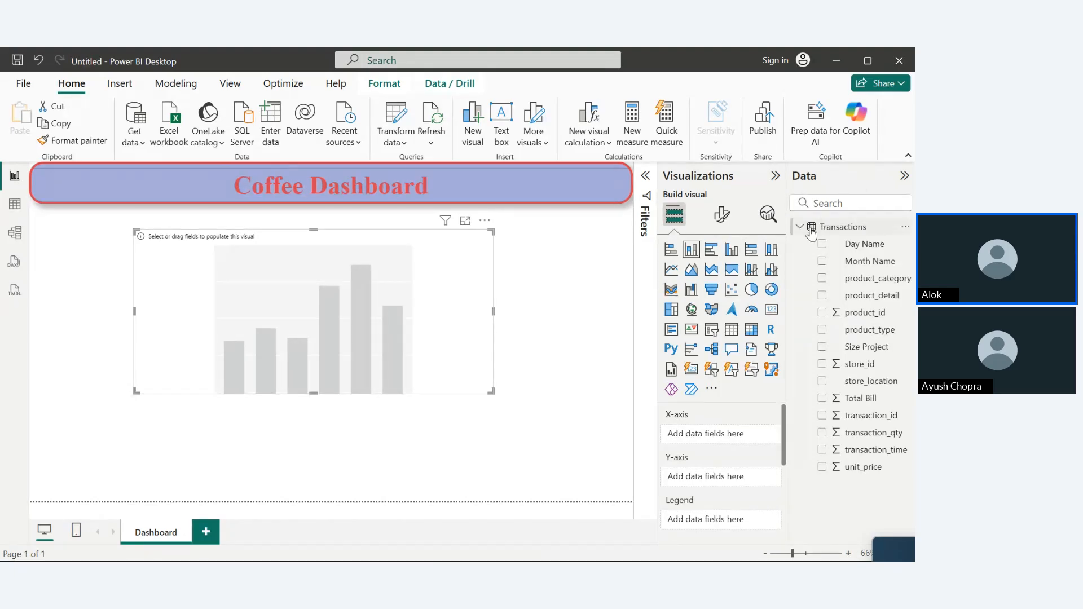
- Put Day Name on the column chart's X-axis and make the chart taller
drag(885, 244, 741, 436)
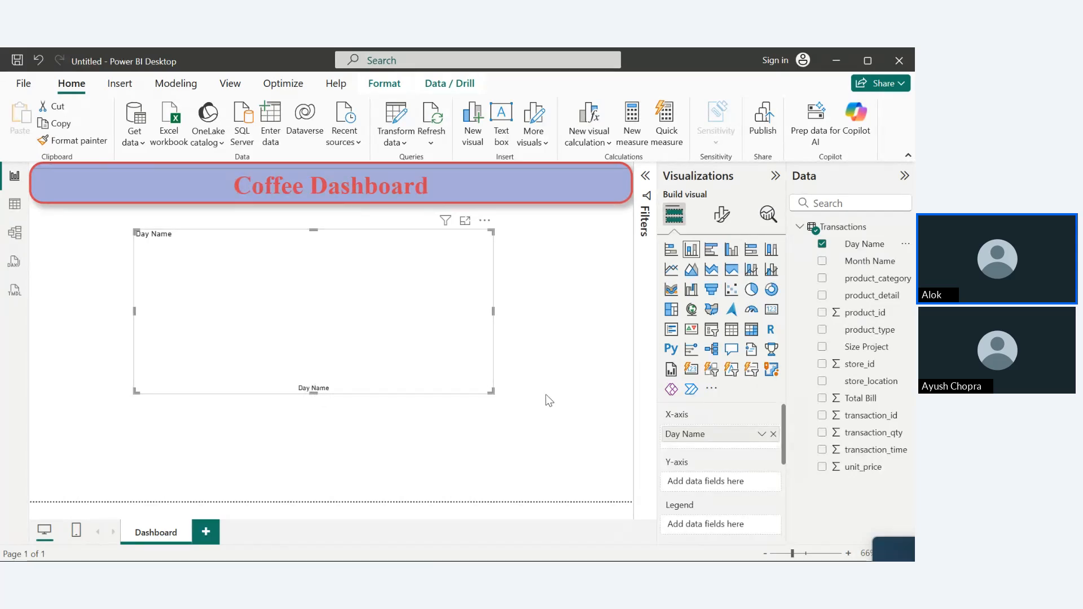
drag(492, 391, 512, 480)
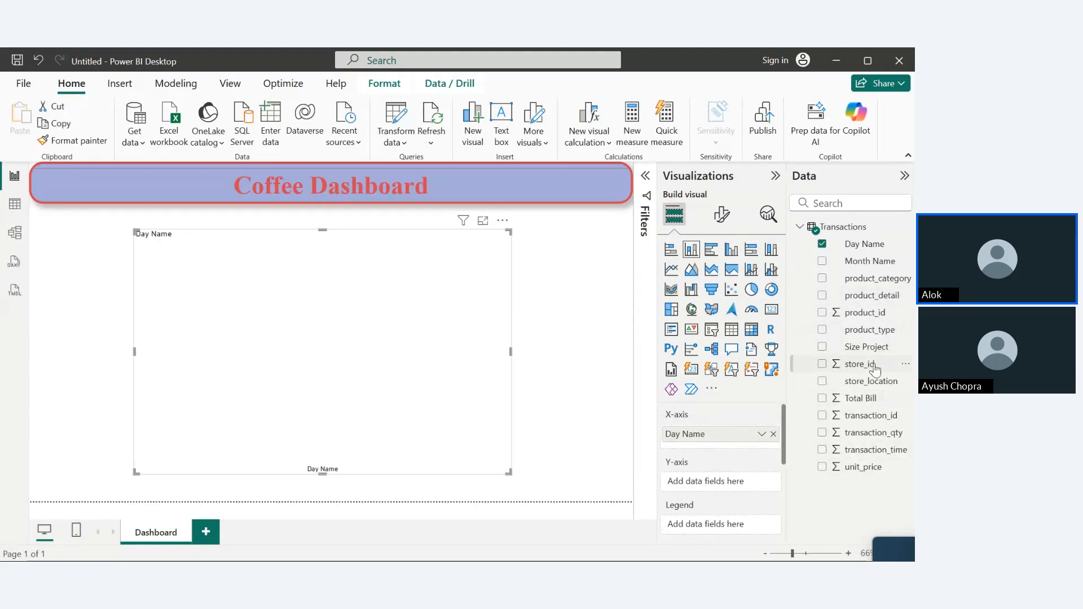
- Try store_id as the column chart's Y-axis value, check a column's tooltip and take the field out again
drag(874, 367, 738, 484)
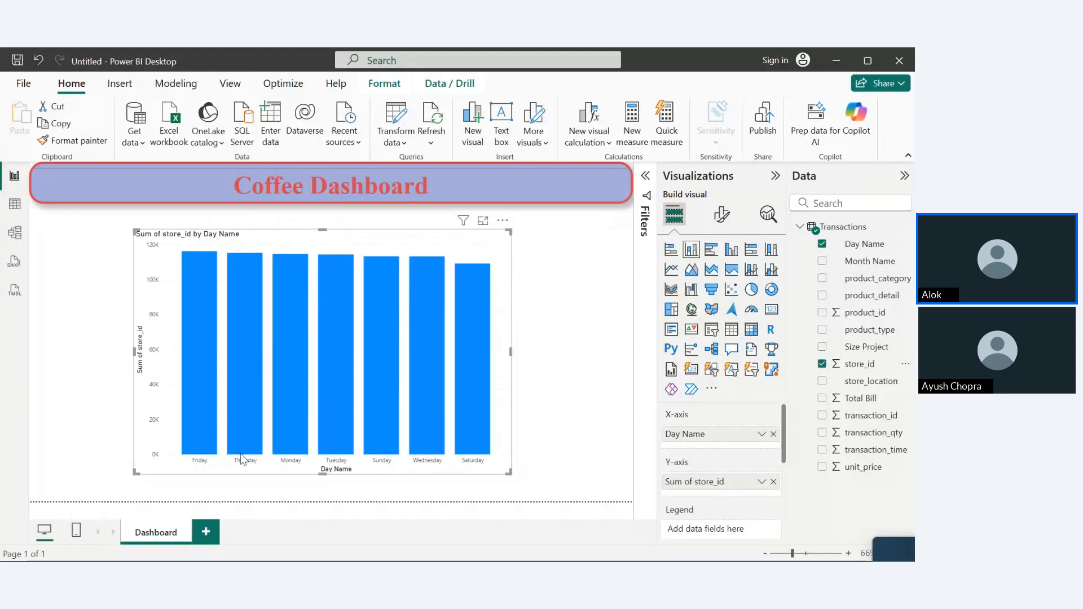
mouse_move(243, 456)
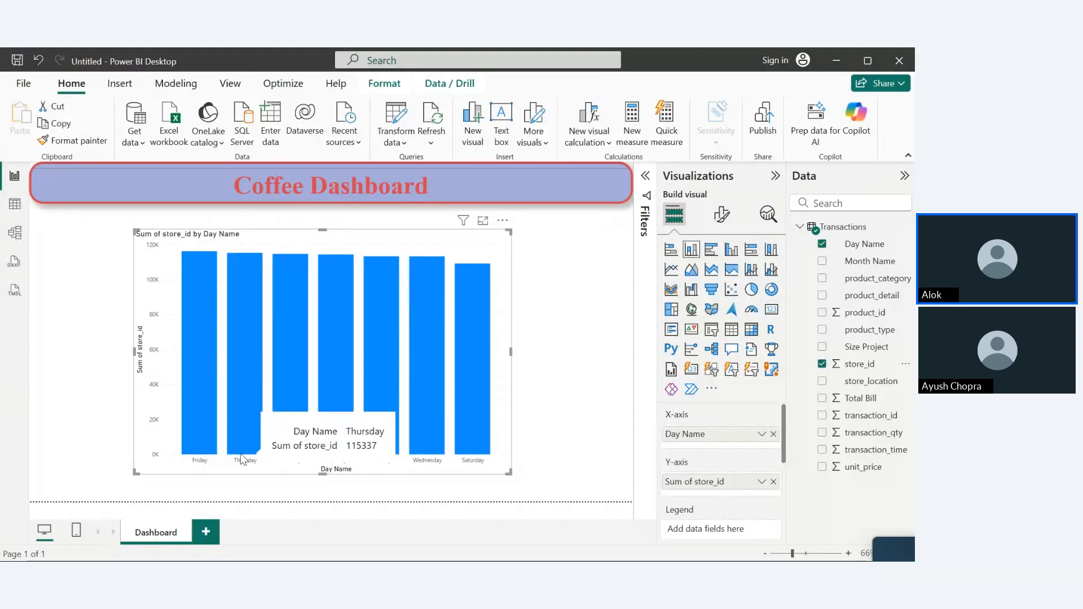
click(822, 364)
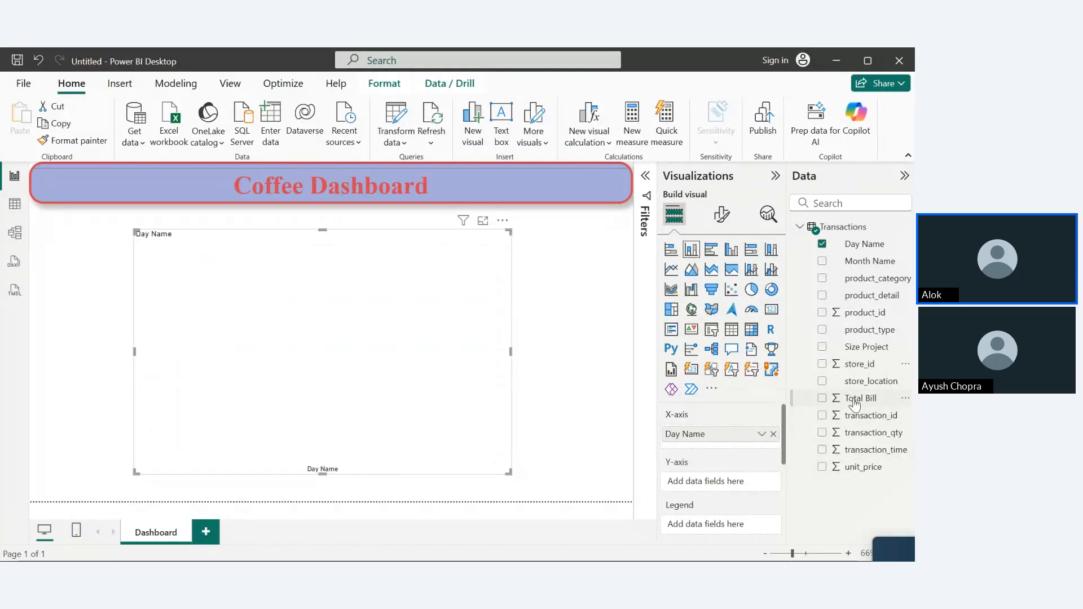
- Put Total Bill on the column chart's Y-axis and move the chart up closer to the header
drag(853, 399, 727, 481)
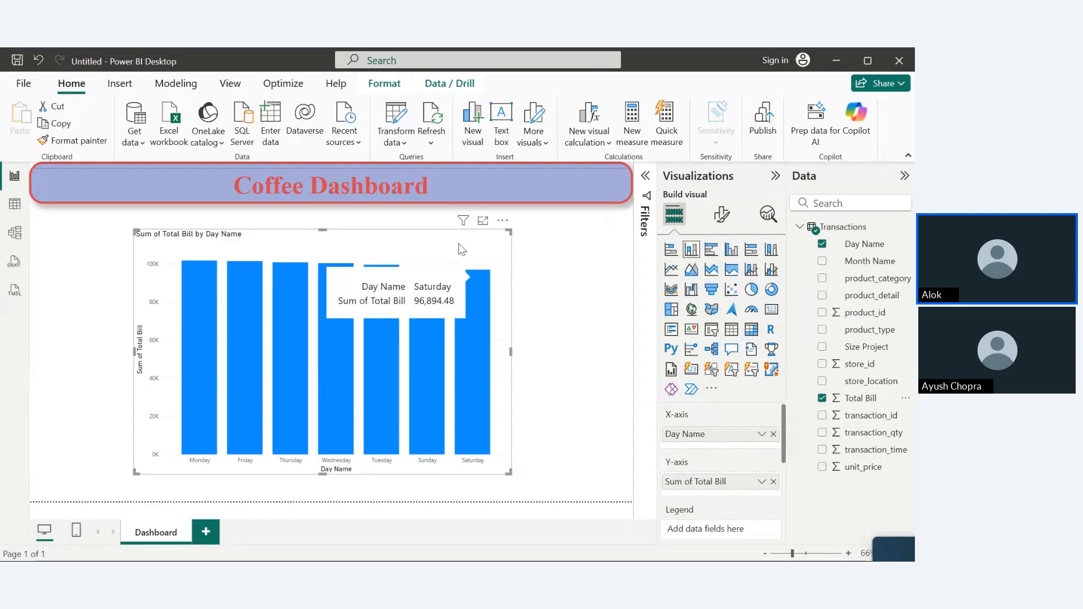
drag(457, 244, 440, 238)
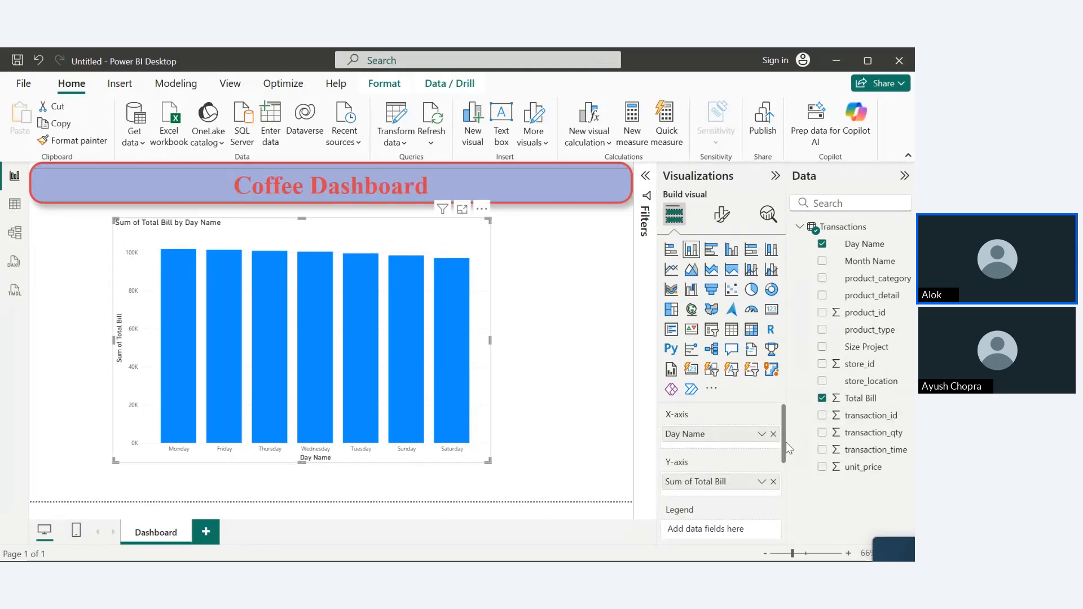
scroll(788, 449, down, 2)
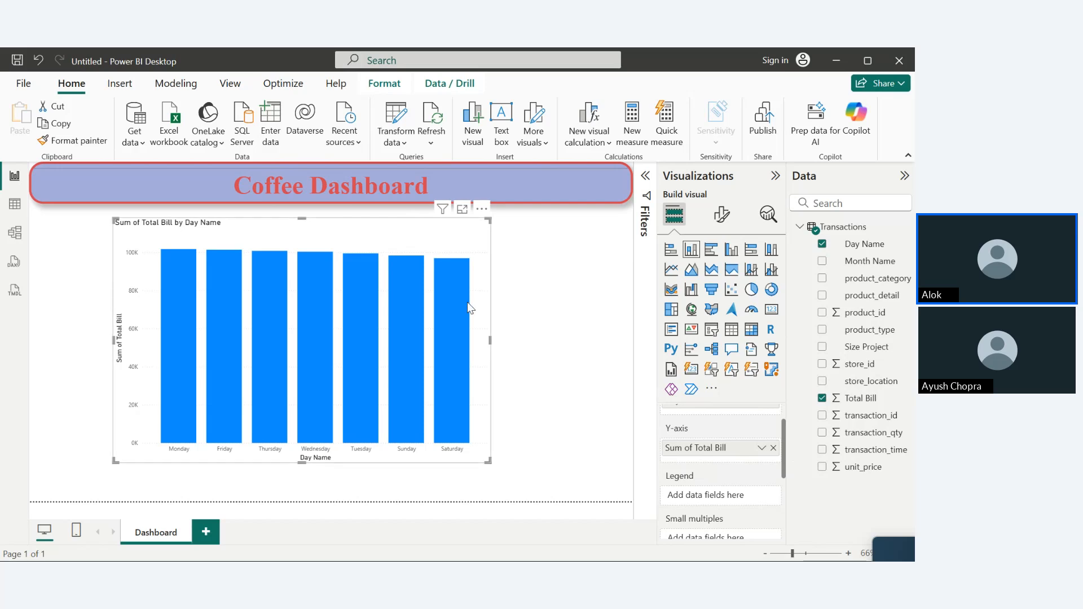
- Try the chart as a stacked bar chart and compare its days with the Day Name column in the Transactions table
click(670, 249)
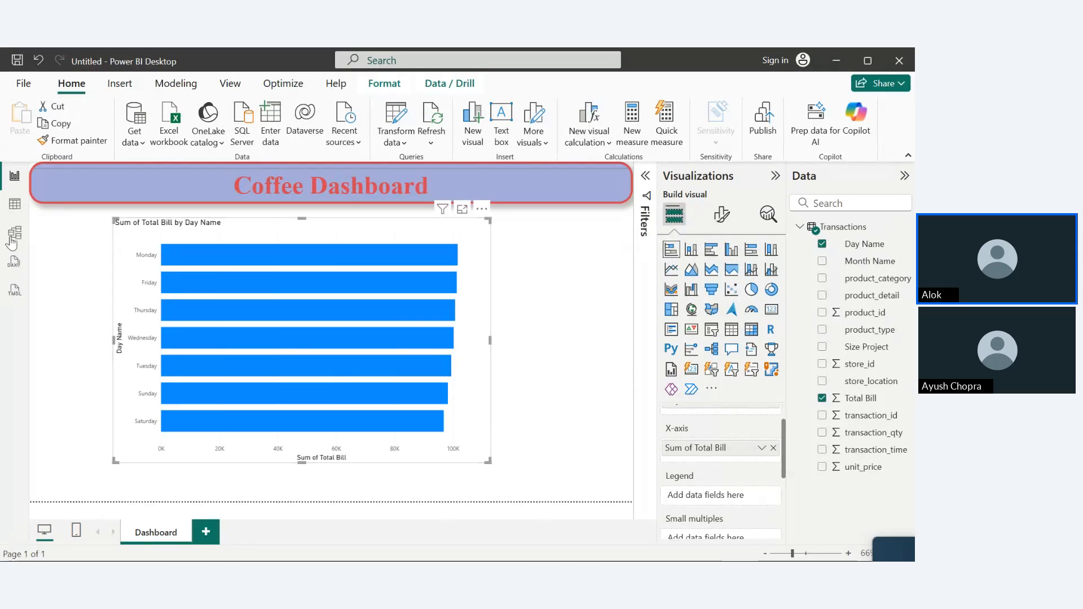
click(14, 203)
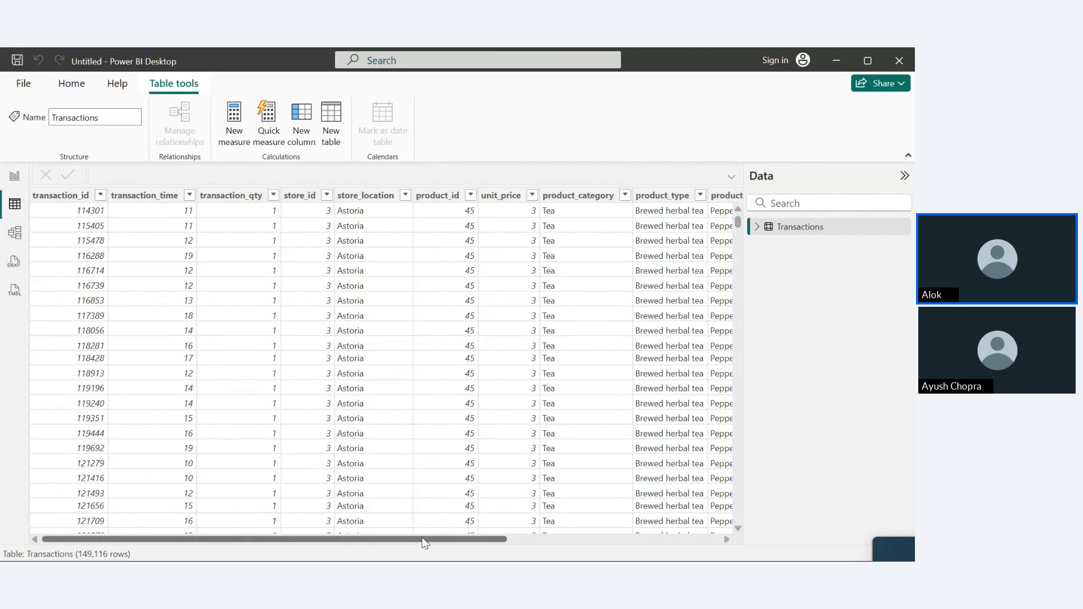
drag(423, 539, 634, 539)
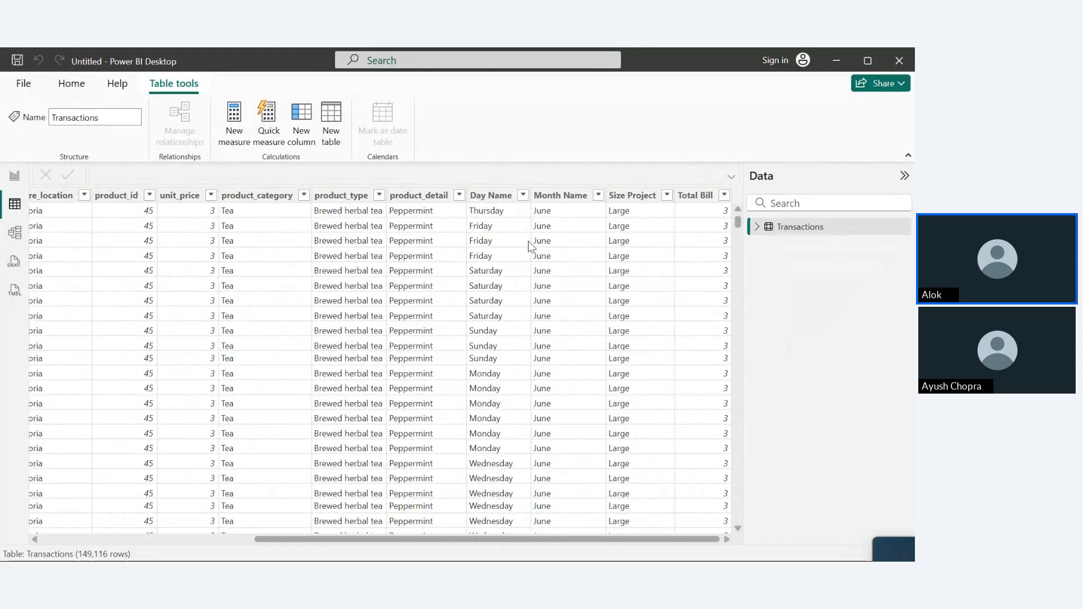
click(486, 213)
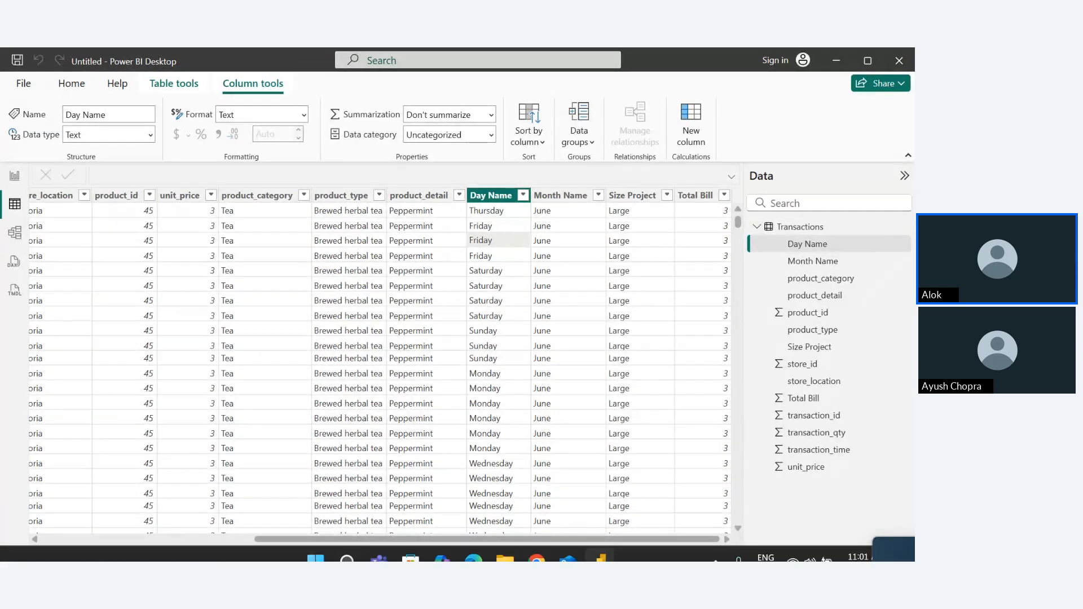
click(15, 175)
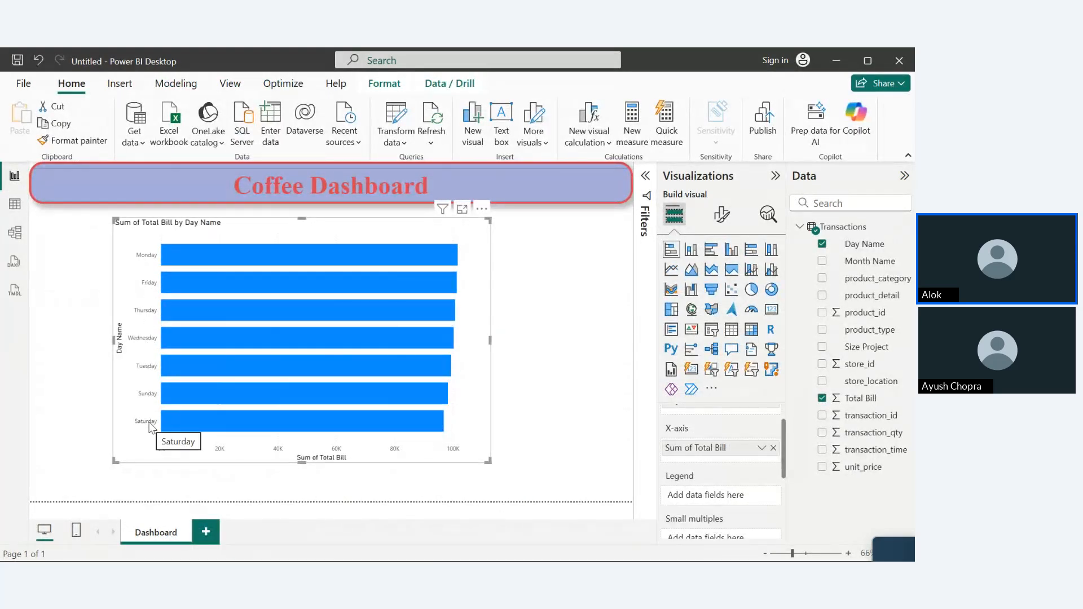
click(13, 204)
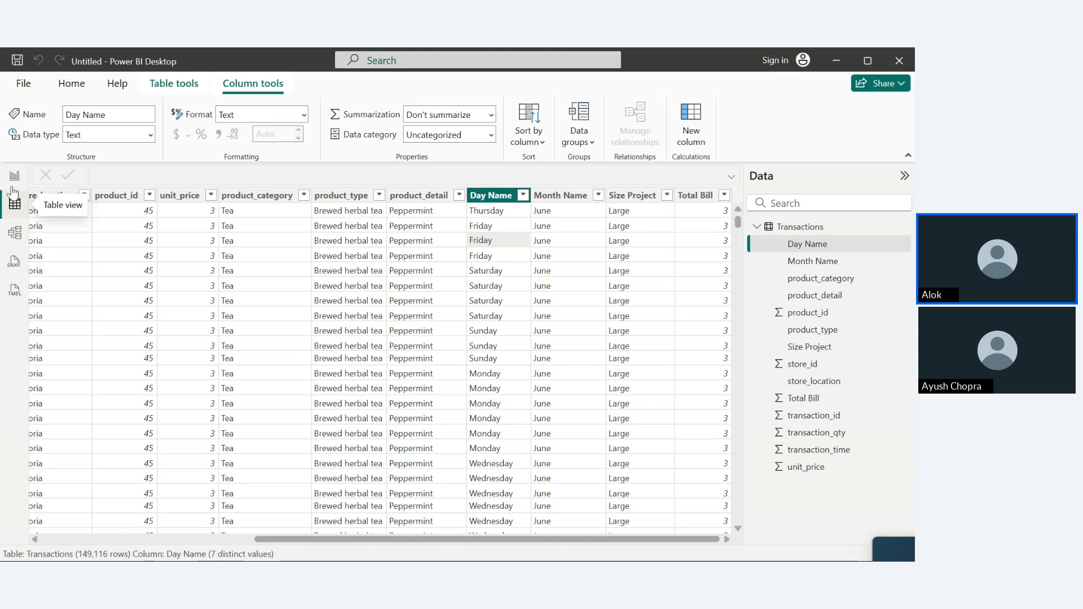
click(16, 178)
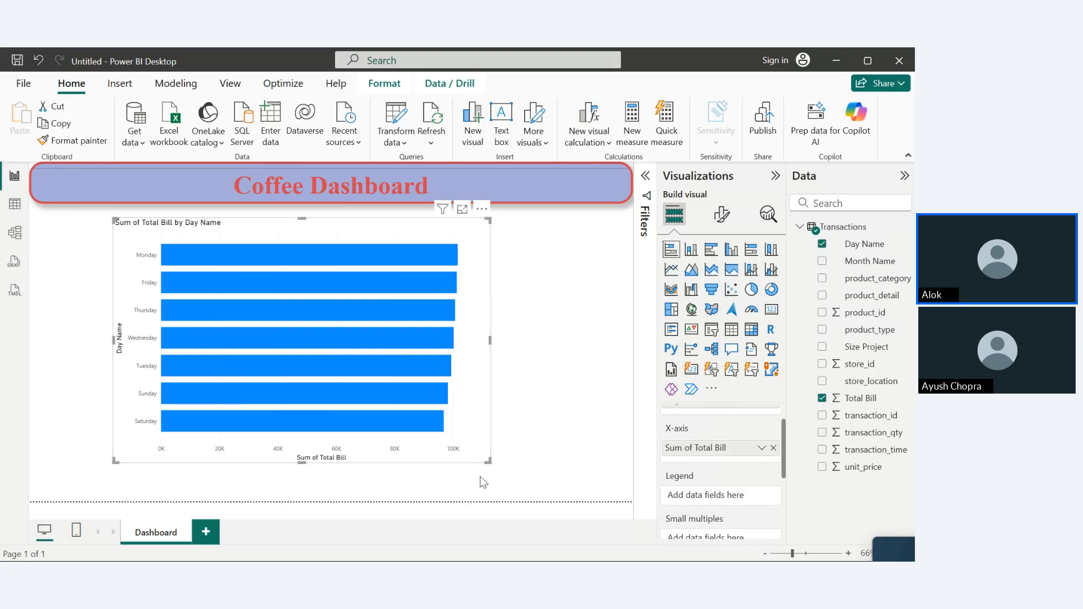
- Change the Total Bill by Day Name chart back to a stacked column chart
click(693, 250)
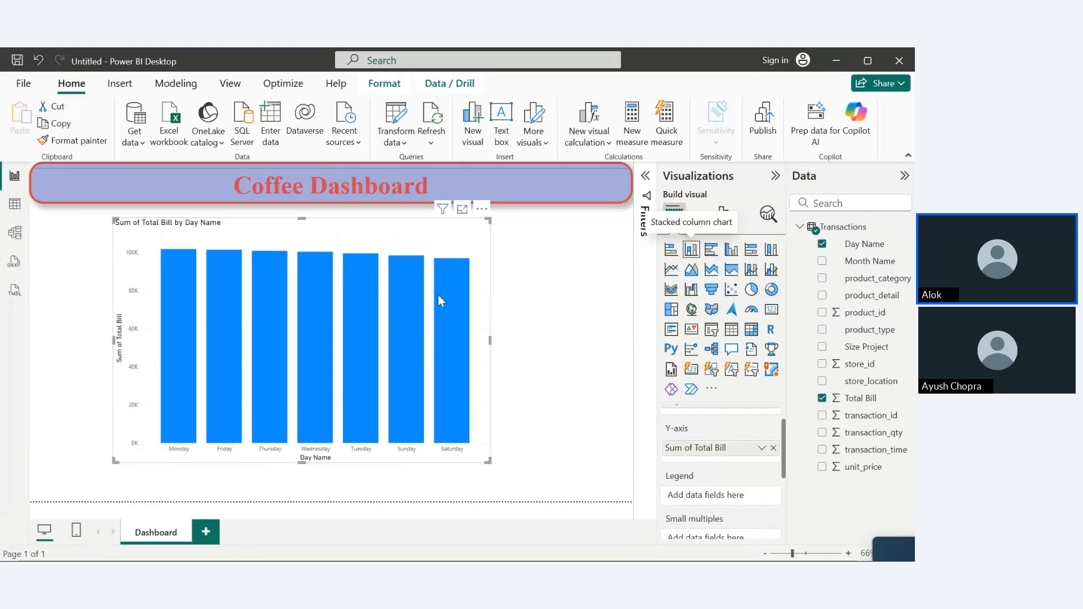
mouse_move(376, 321)
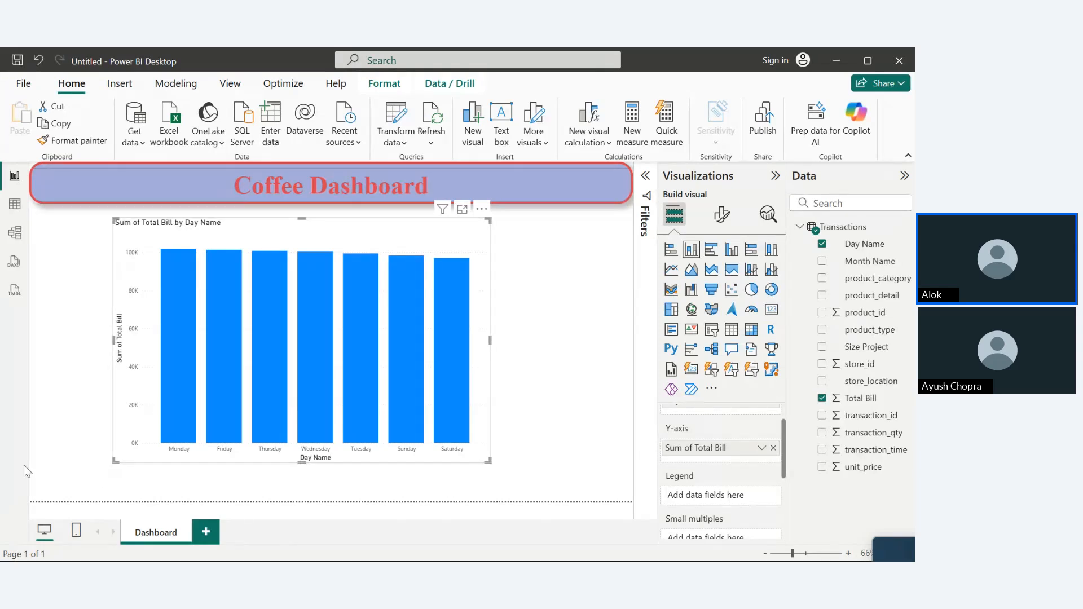
mouse_move(447, 410)
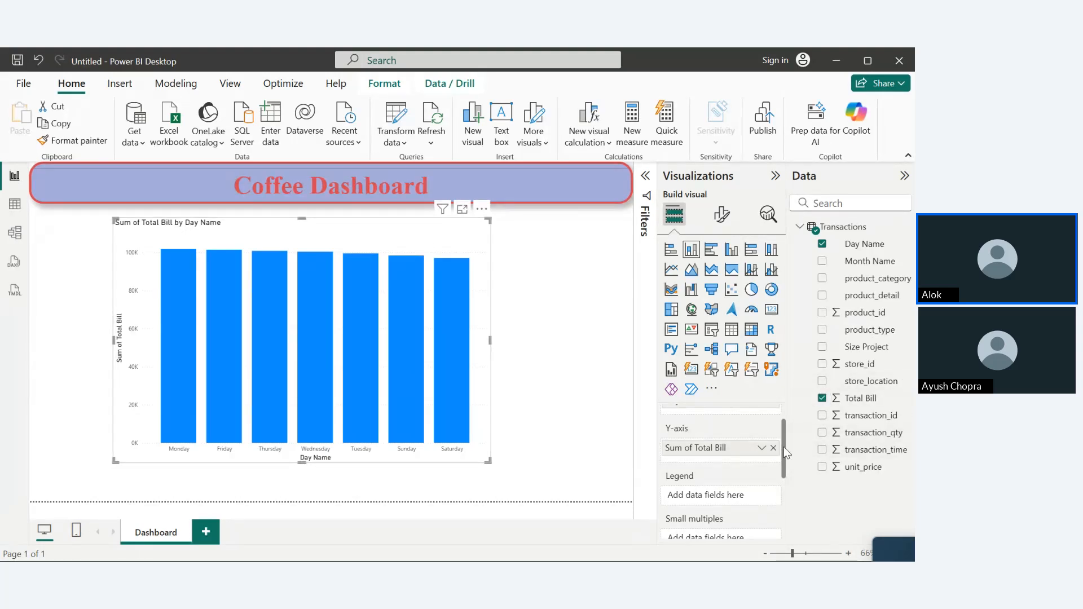
- Add Day Name to the chart's legend so each day's column gets its own colour, and inspect the columns
mouse_move(784, 446)
mouse_down()
mouse_move(784, 479)
mouse_move(785, 462)
mouse_up()
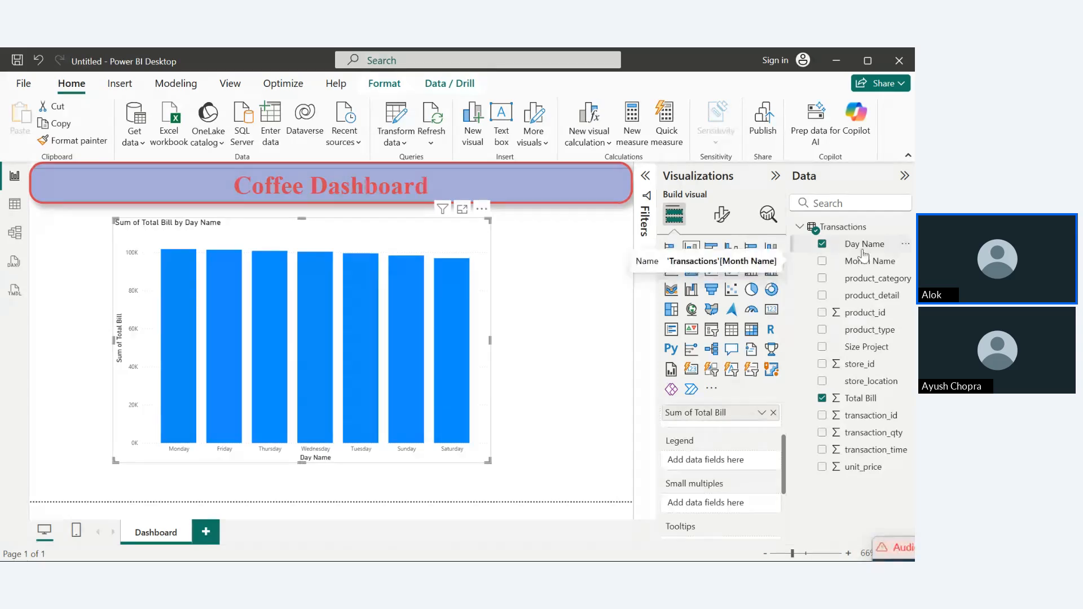
drag(864, 244, 715, 458)
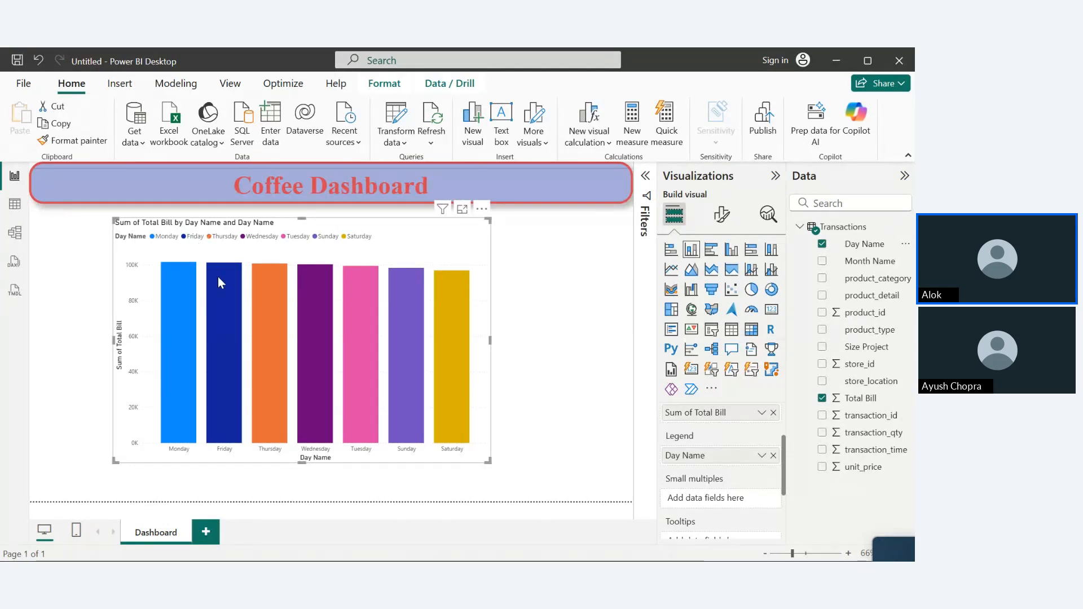
mouse_move(260, 387)
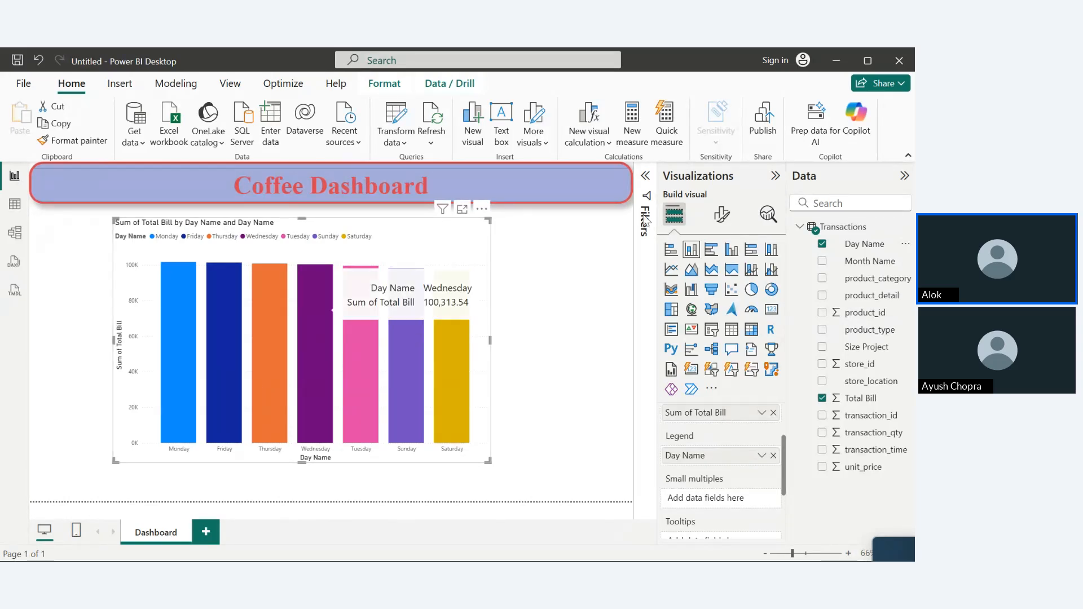
- Remove Day Name from the chart, split Total Bill by store_location in the legend, and highlight the Hell's Kitchen and Lower Manhattan segments
click(821, 245)
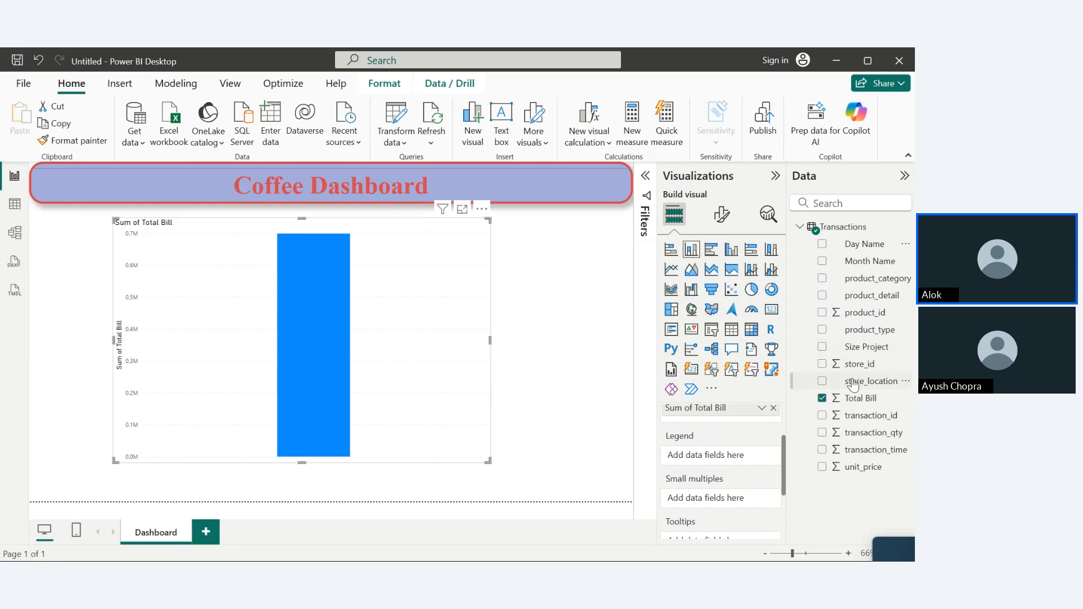
drag(863, 381, 705, 458)
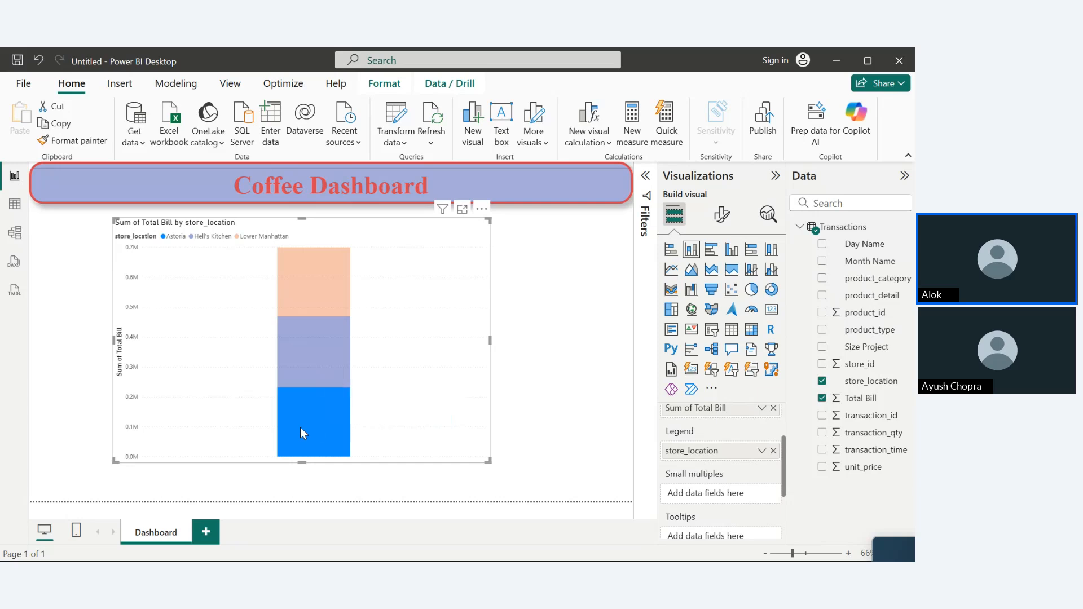
click(304, 367)
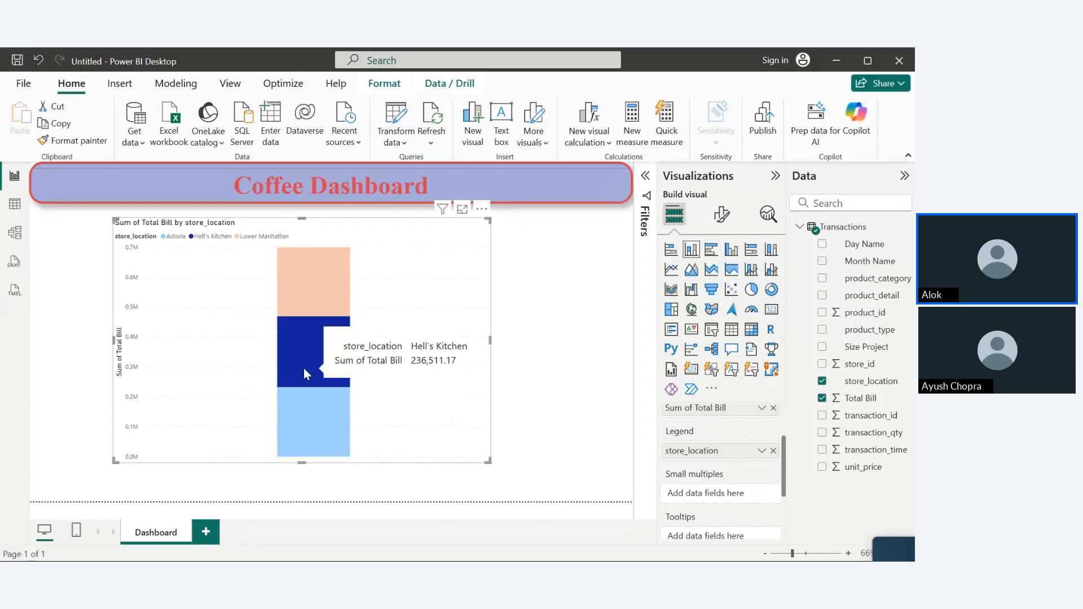
click(300, 277)
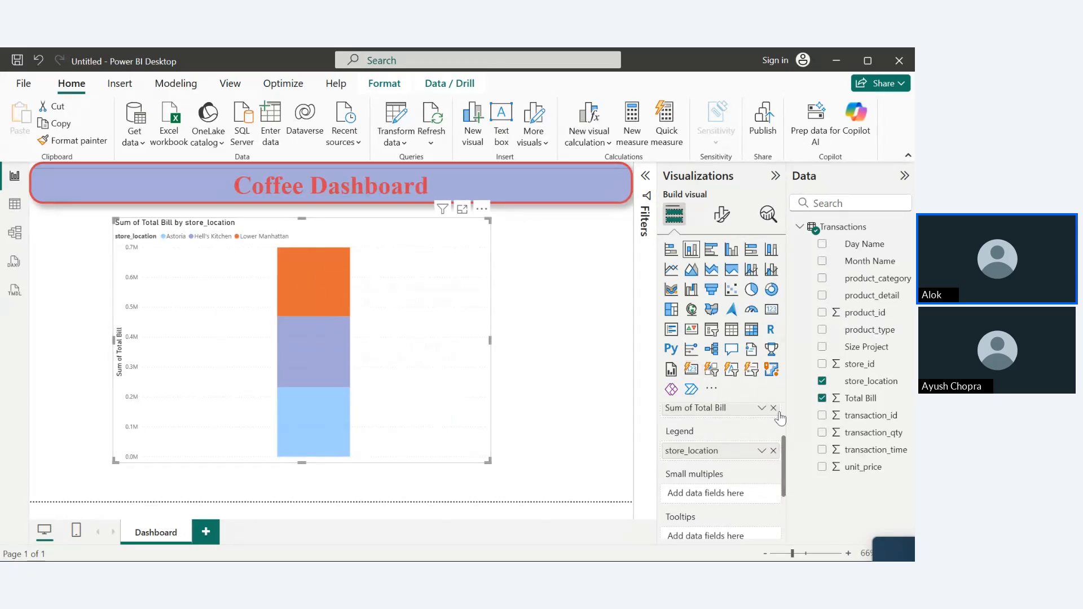
- Remove store_location from the chart's legend and put Day Name back on the X-axis
click(773, 450)
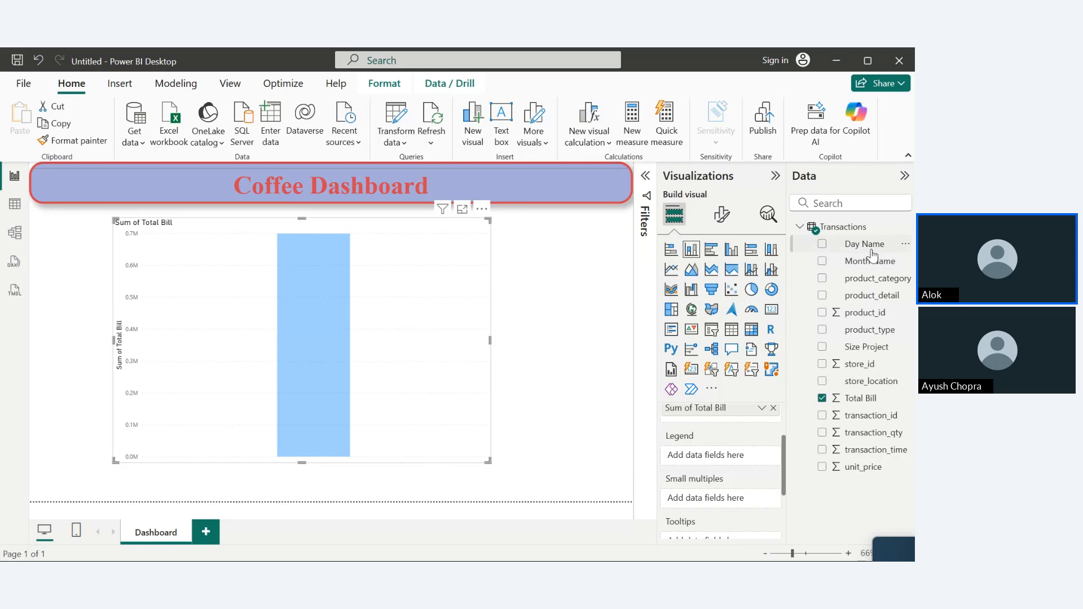
drag(873, 254, 821, 258)
drag(784, 460, 783, 408)
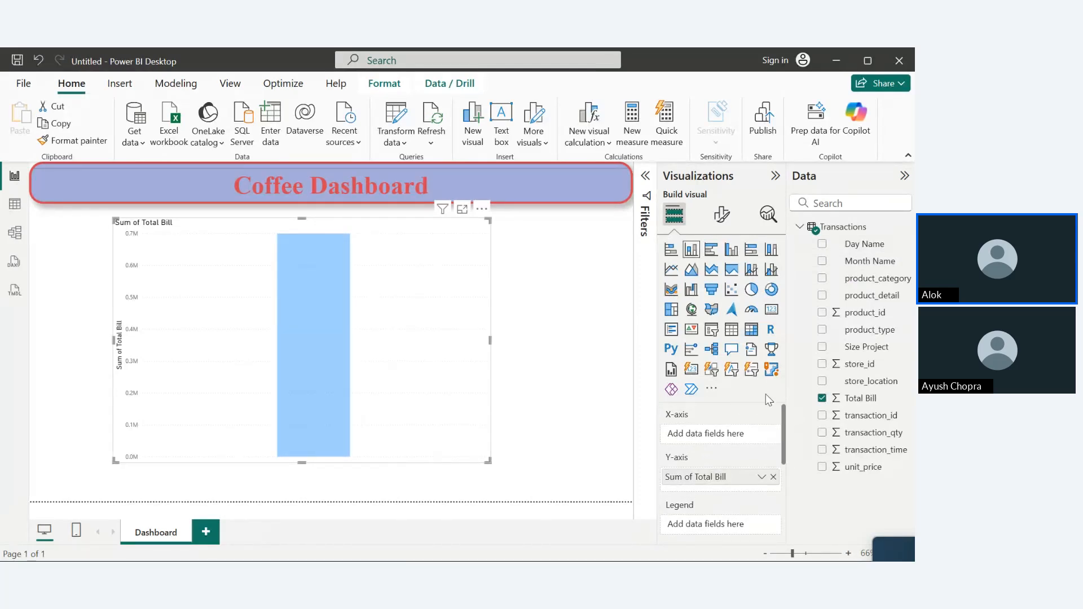
drag(863, 249, 736, 436)
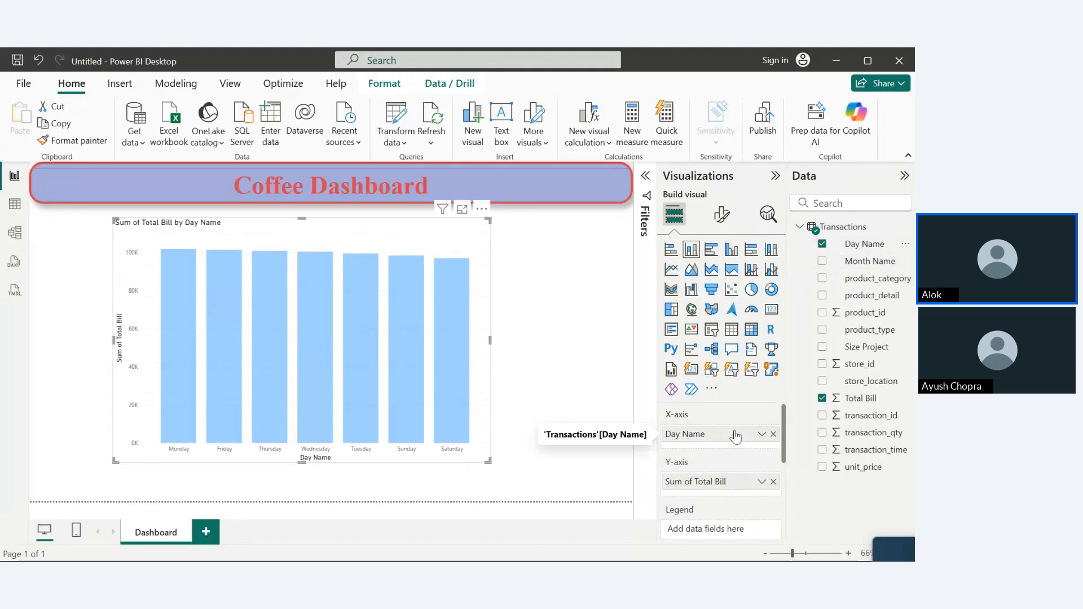
- Highlight the Saturday column and clear the selection so no column in the chart is highlighted
click(461, 374)
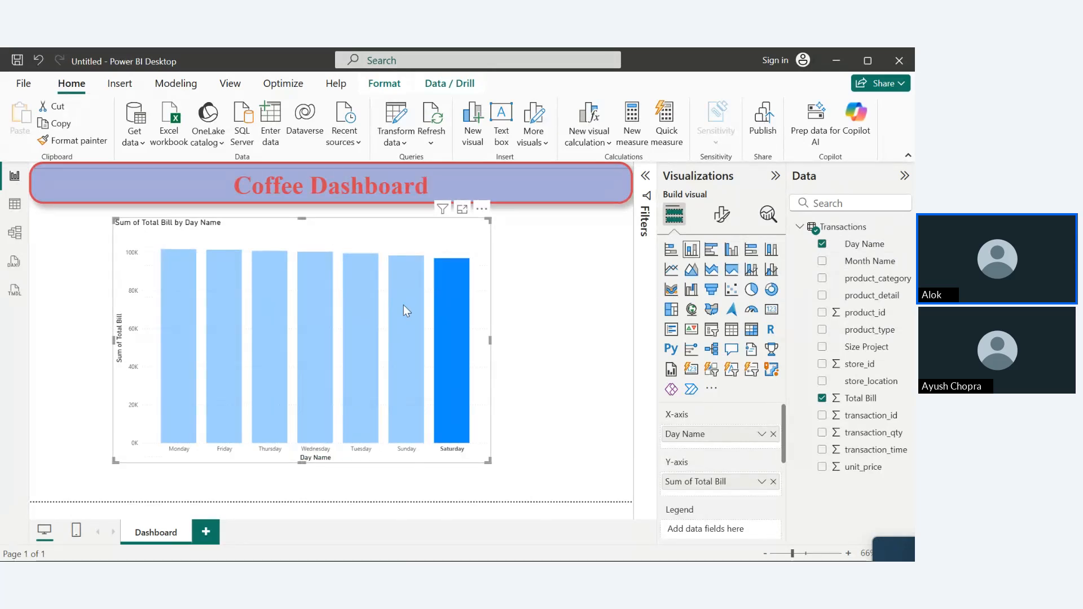
click(458, 295)
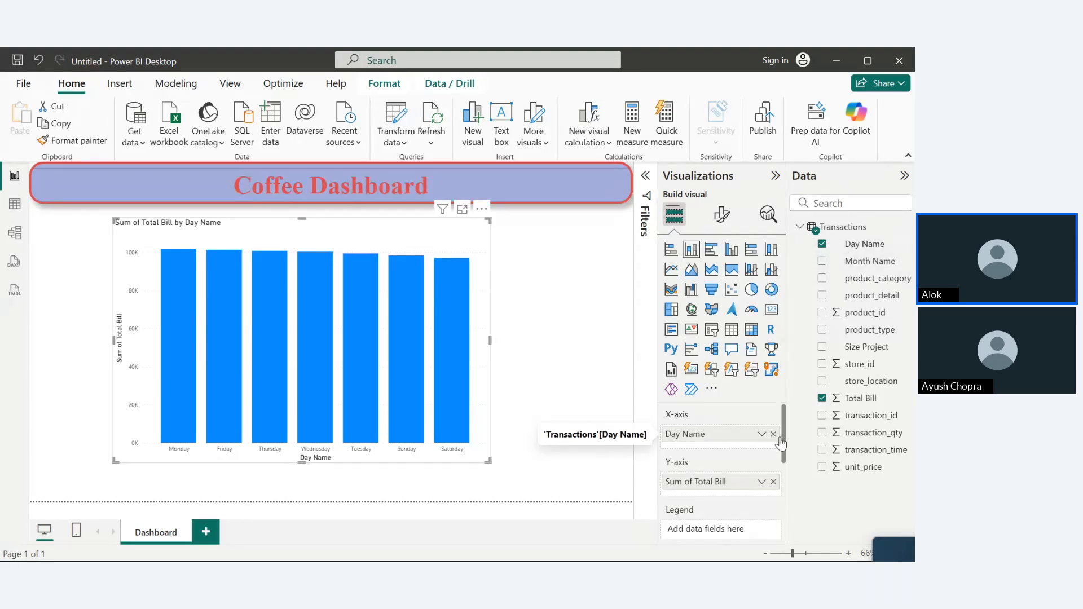
drag(784, 444, 786, 476)
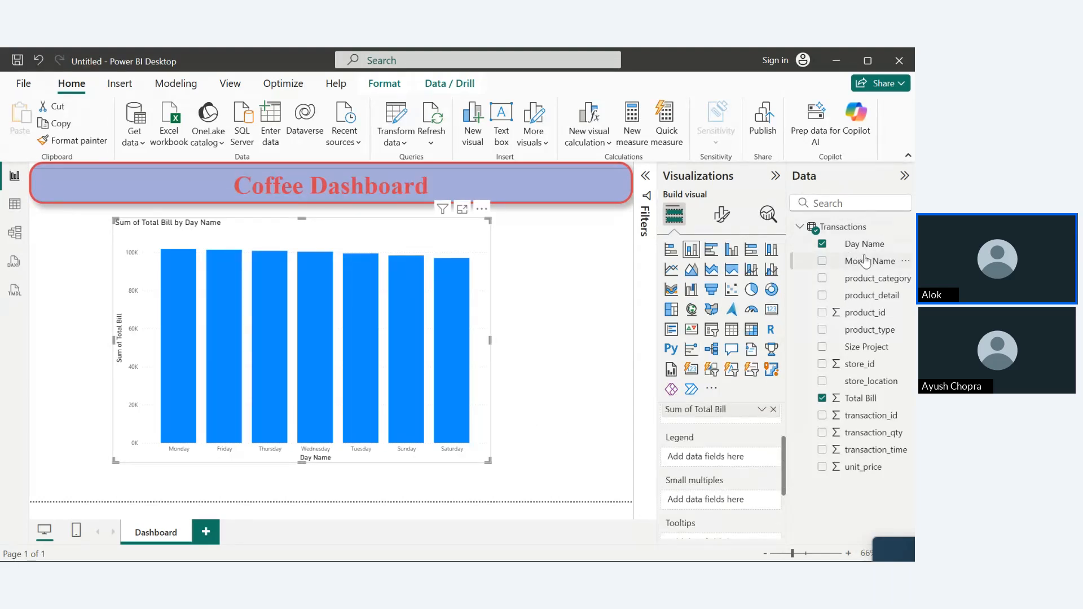
- Add Day Name to the chart's legend, try moving it to the Y-axis, and remove the resulting Day Name count from the Y-axis
drag(867, 251, 731, 460)
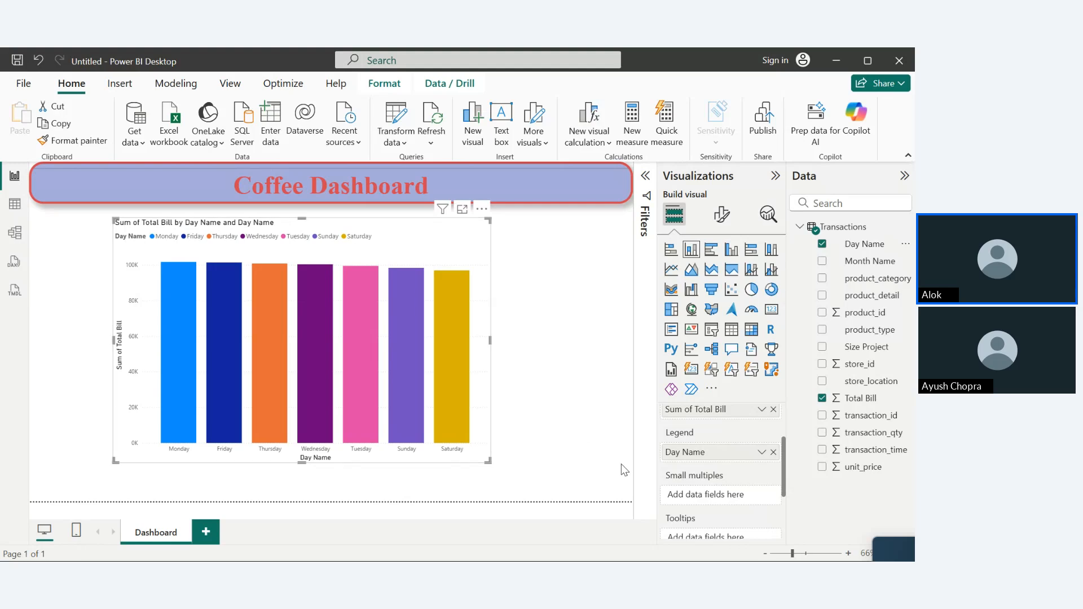
click(763, 454)
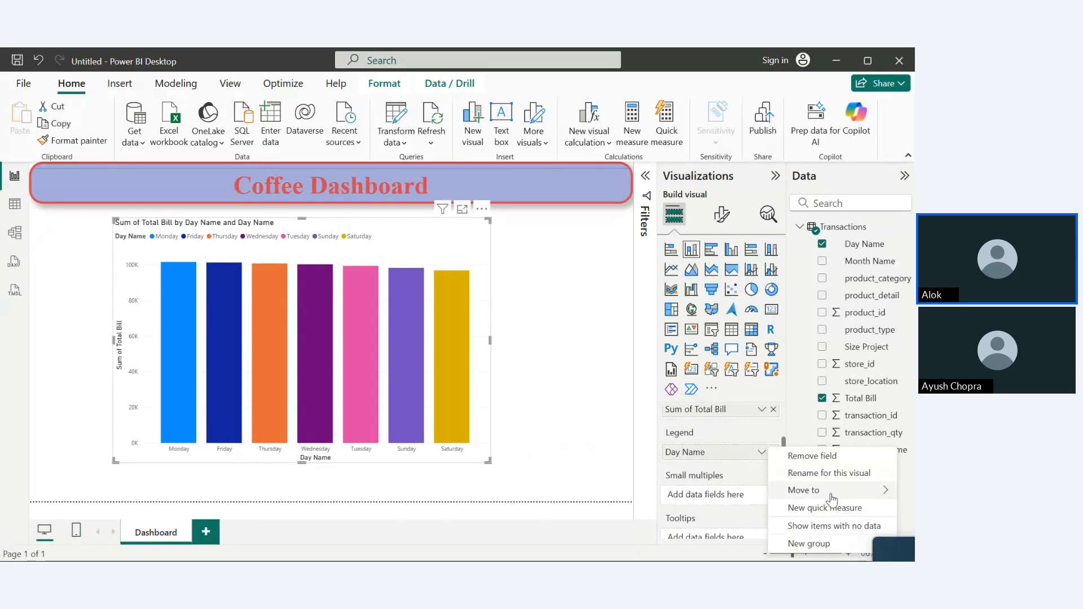
mouse_move(832, 499)
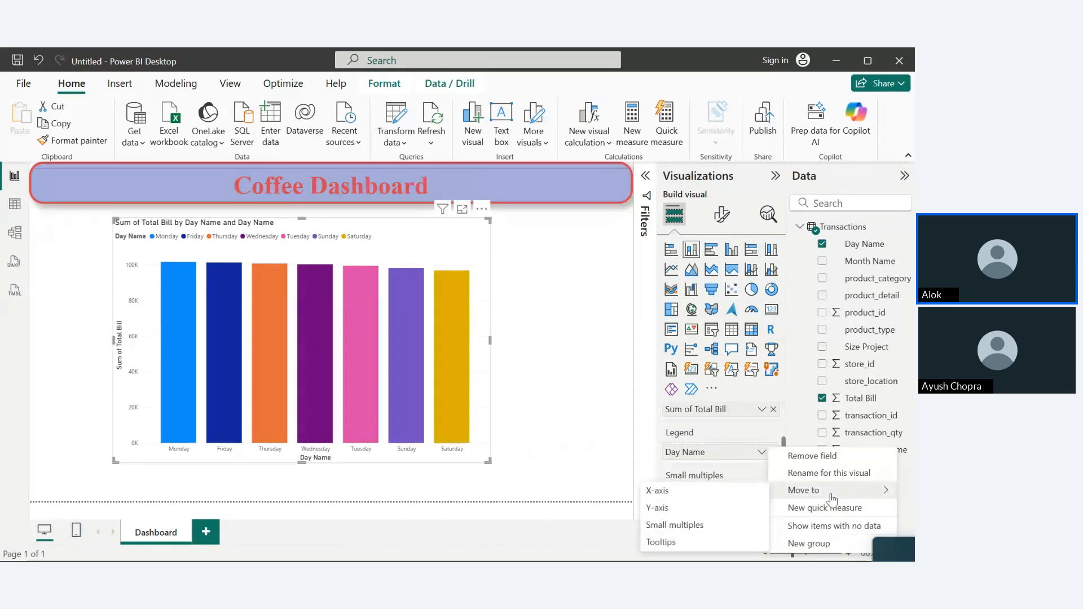
click(661, 506)
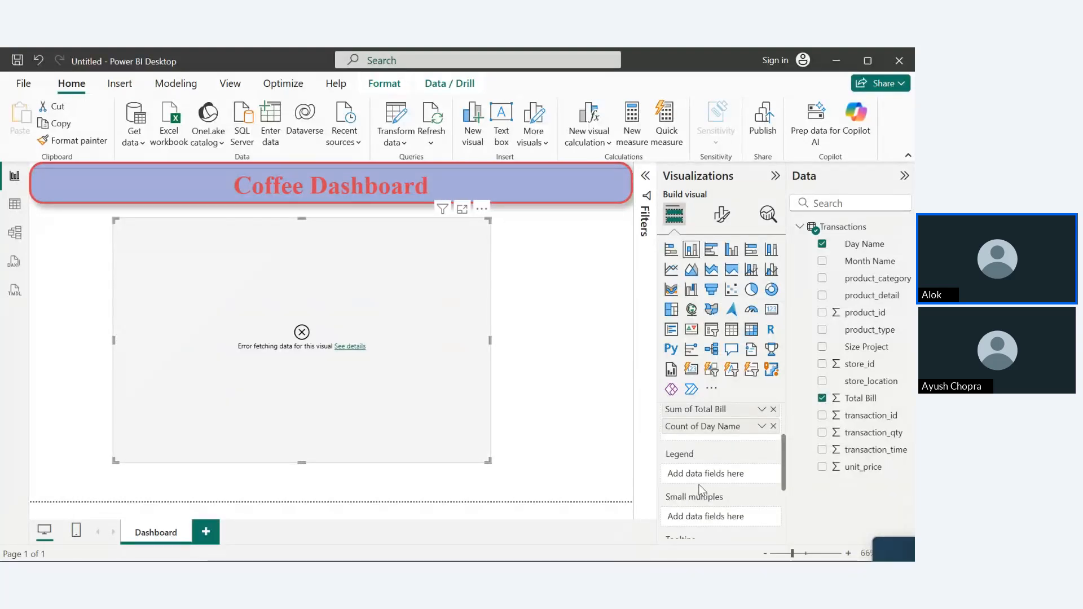
drag(865, 244, 733, 473)
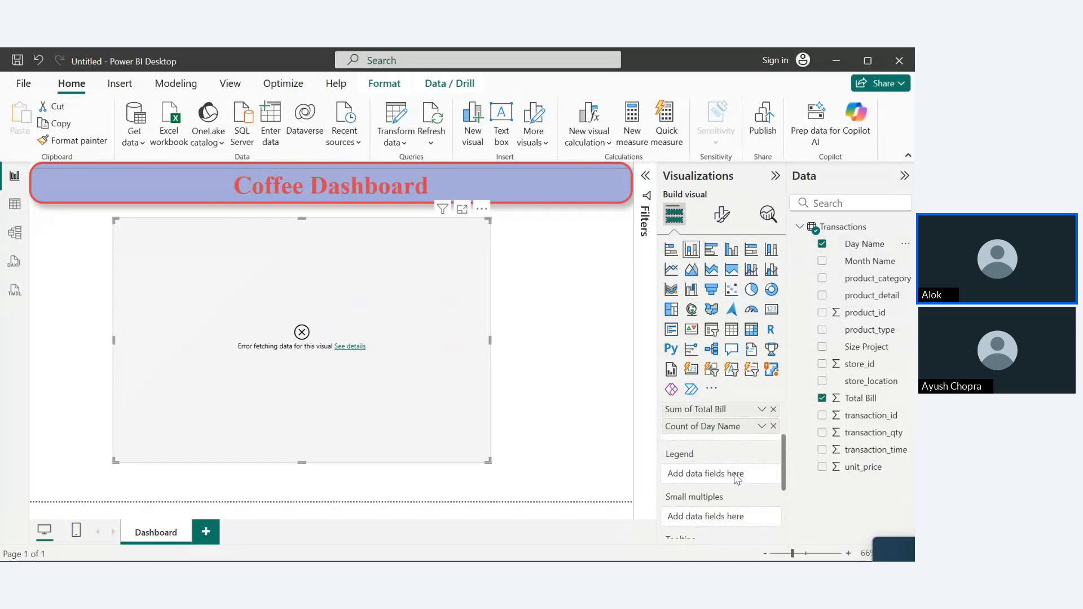
click(773, 427)
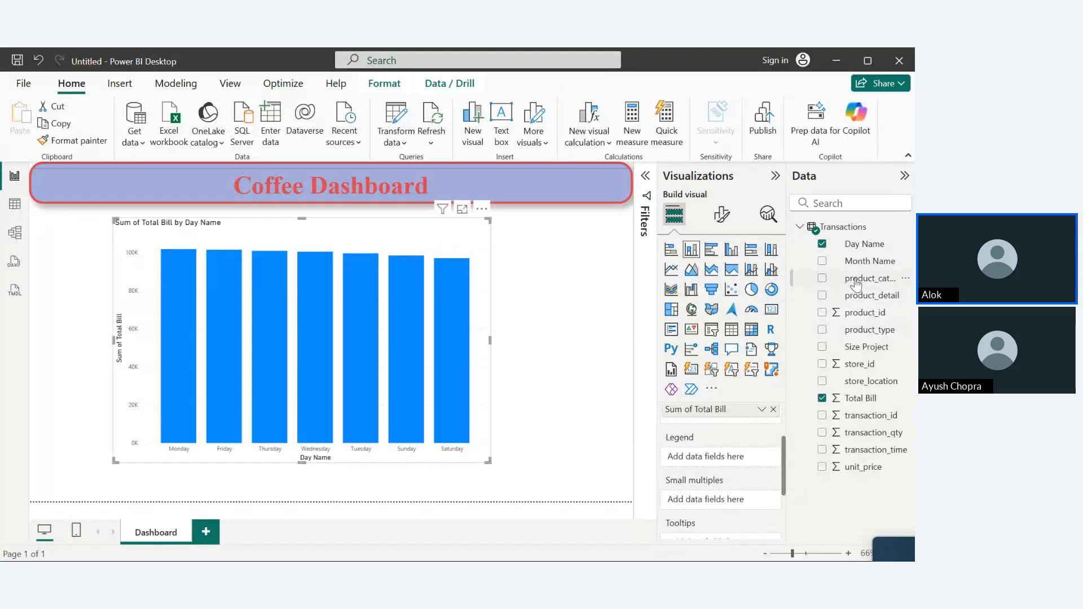
- Put Day Name in the chart's legend and try moving it from there to the tooltips
drag(860, 243, 719, 453)
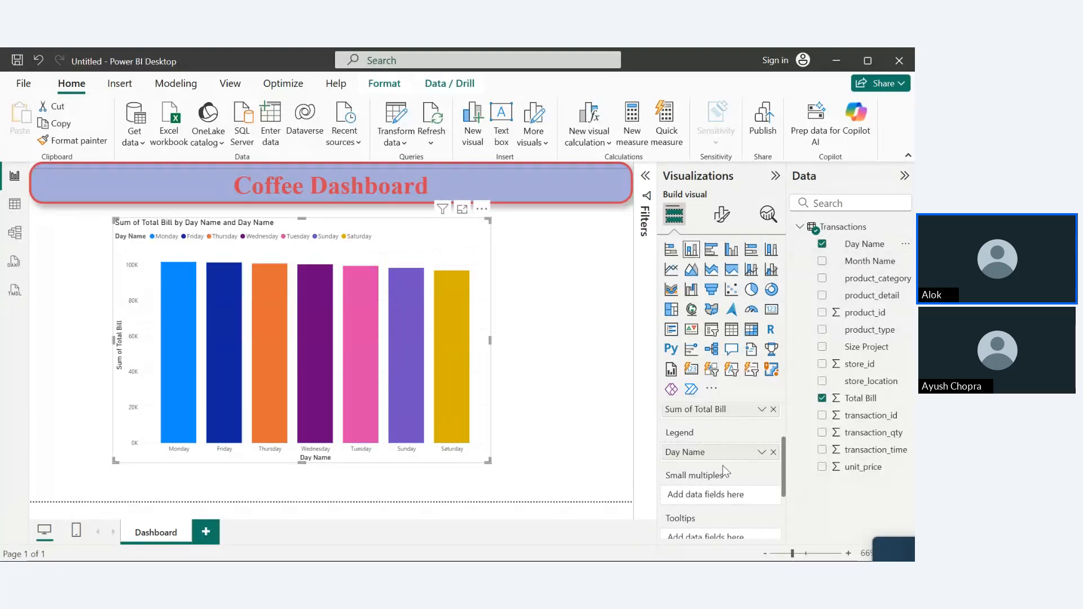
click(760, 452)
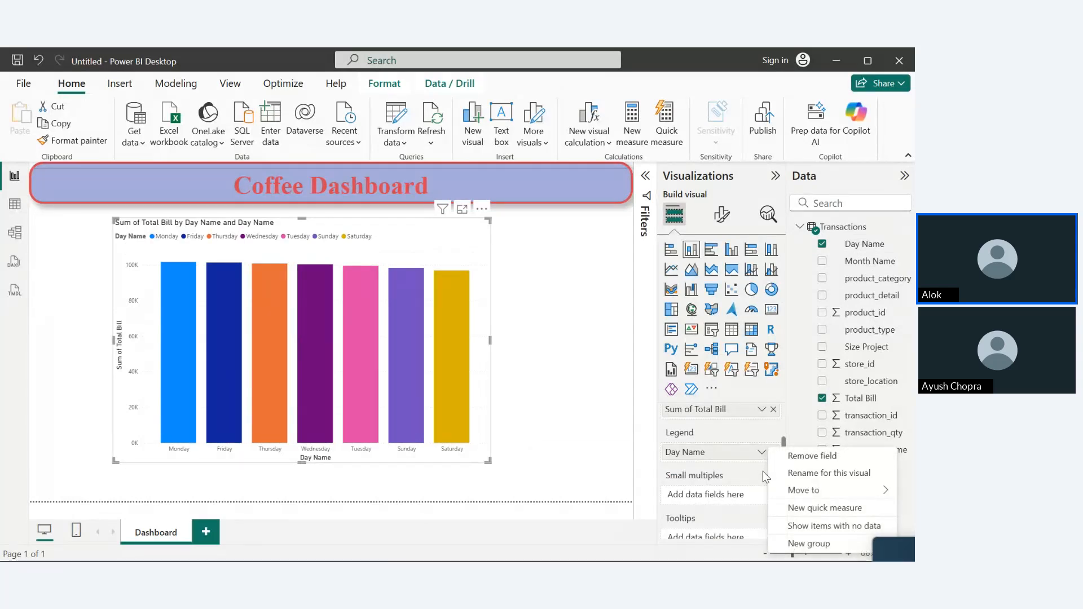
mouse_move(798, 488)
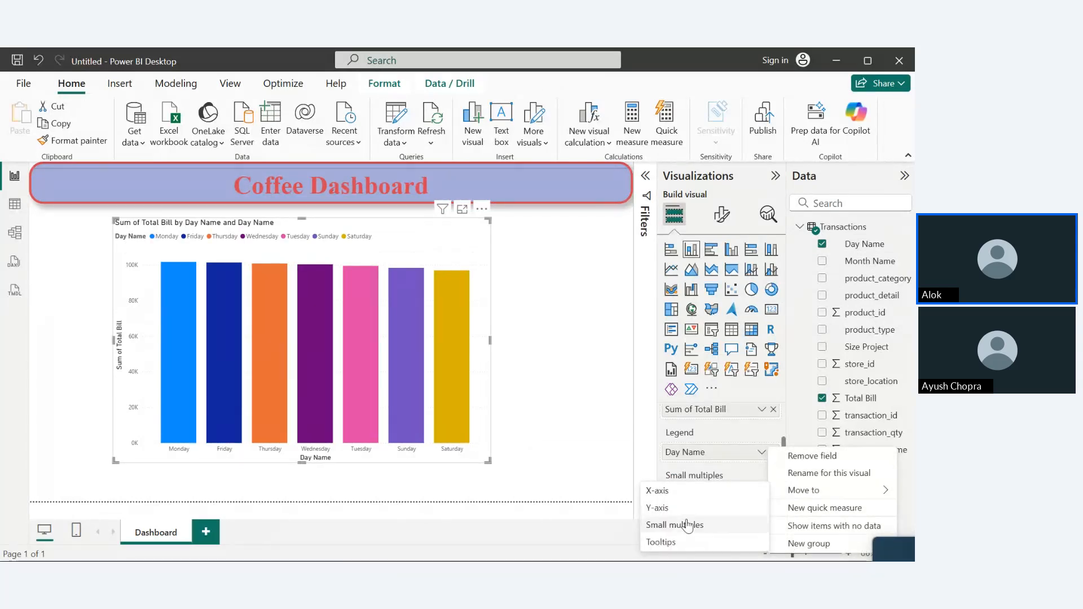
click(673, 543)
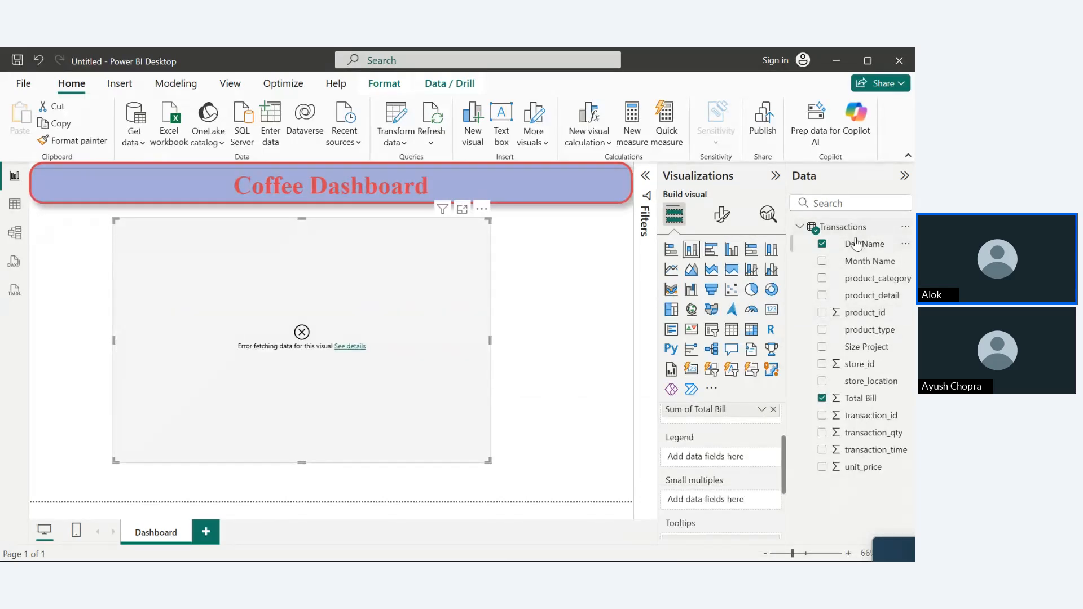
- Add Day Name to the chart's legend again and remove the First Day Name field from the tooltips
drag(855, 243, 719, 450)
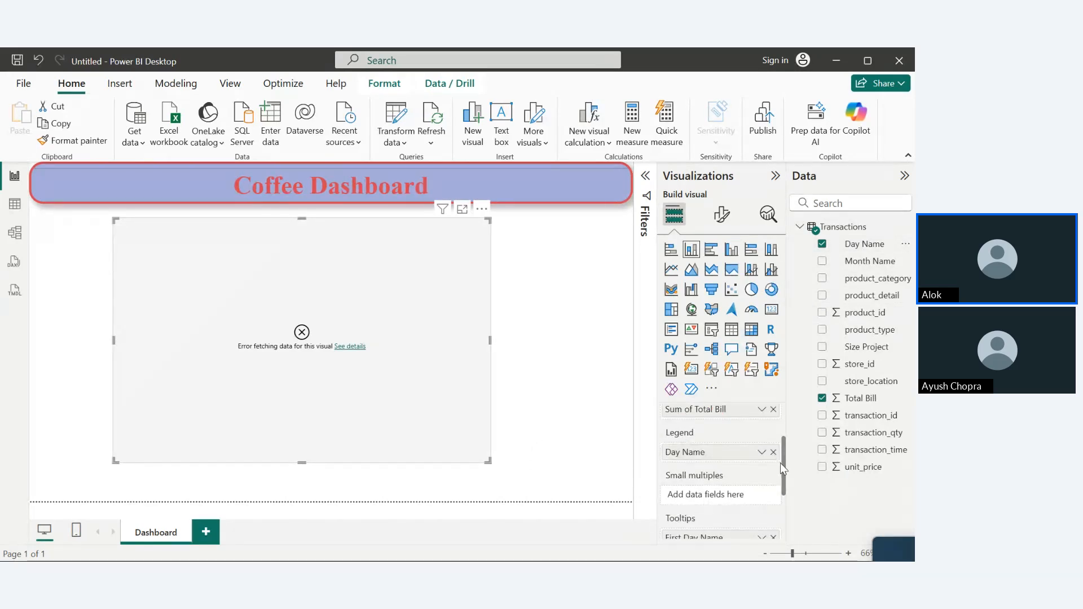
drag(782, 451, 788, 492)
click(773, 471)
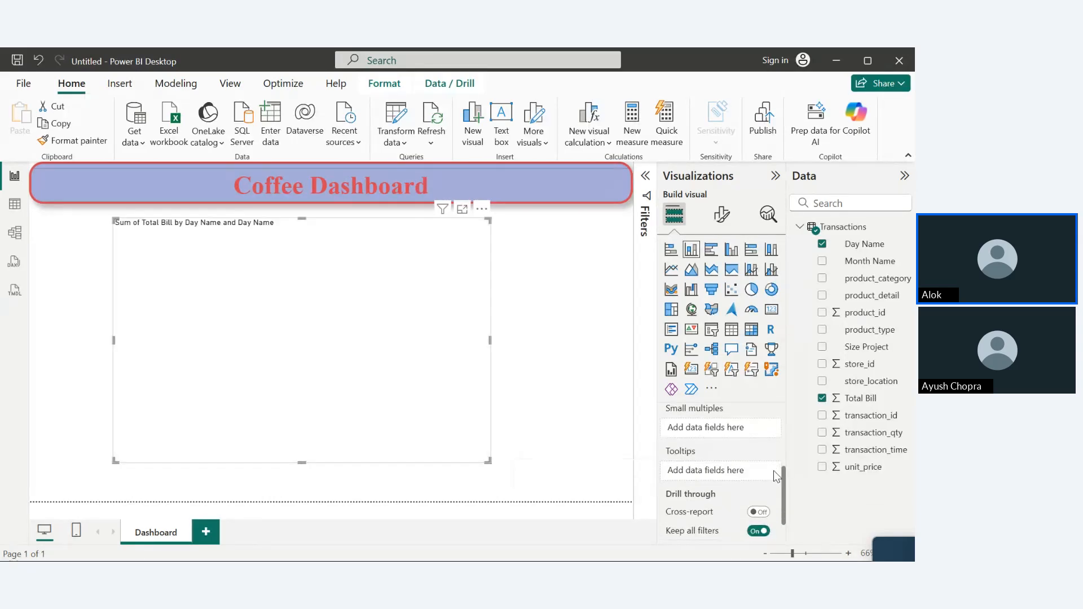
drag(784, 499, 780, 457)
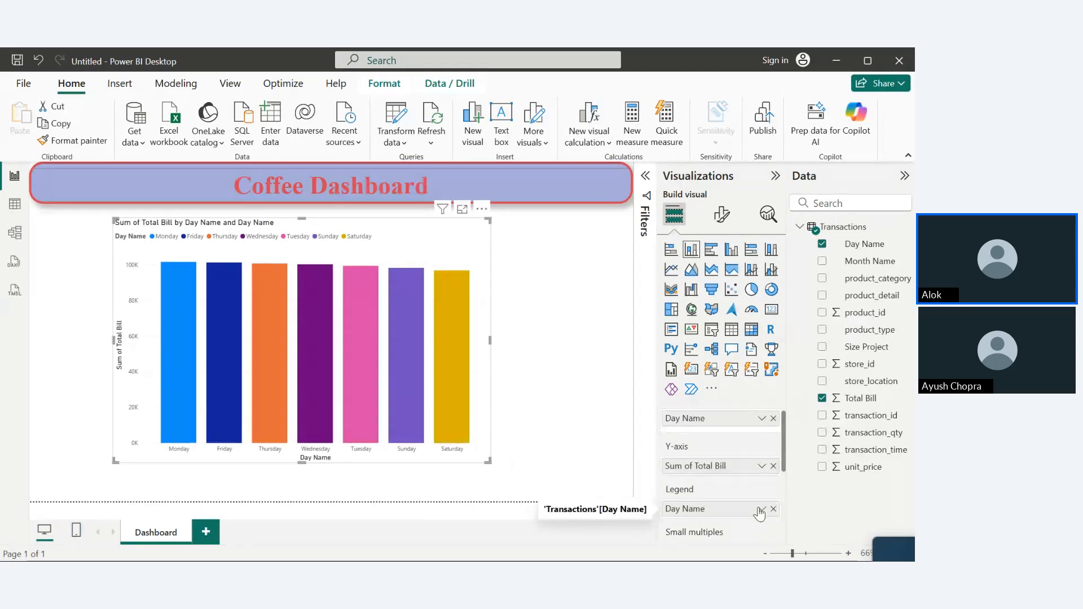
- View the destinations that the legend's Day Name field can be moved to, and leave the field in place
click(761, 508)
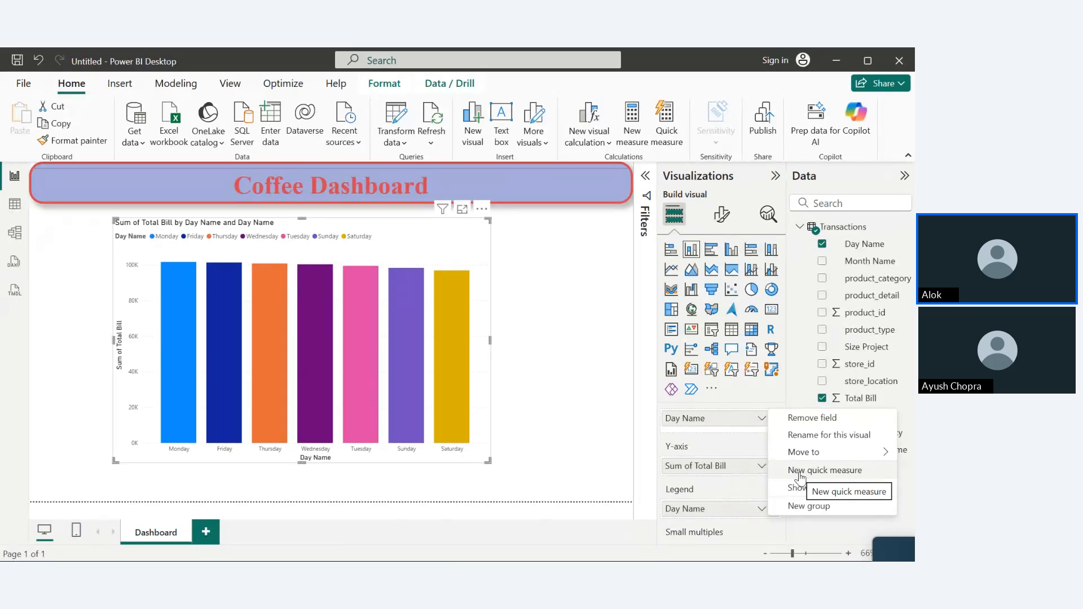
mouse_move(822, 459)
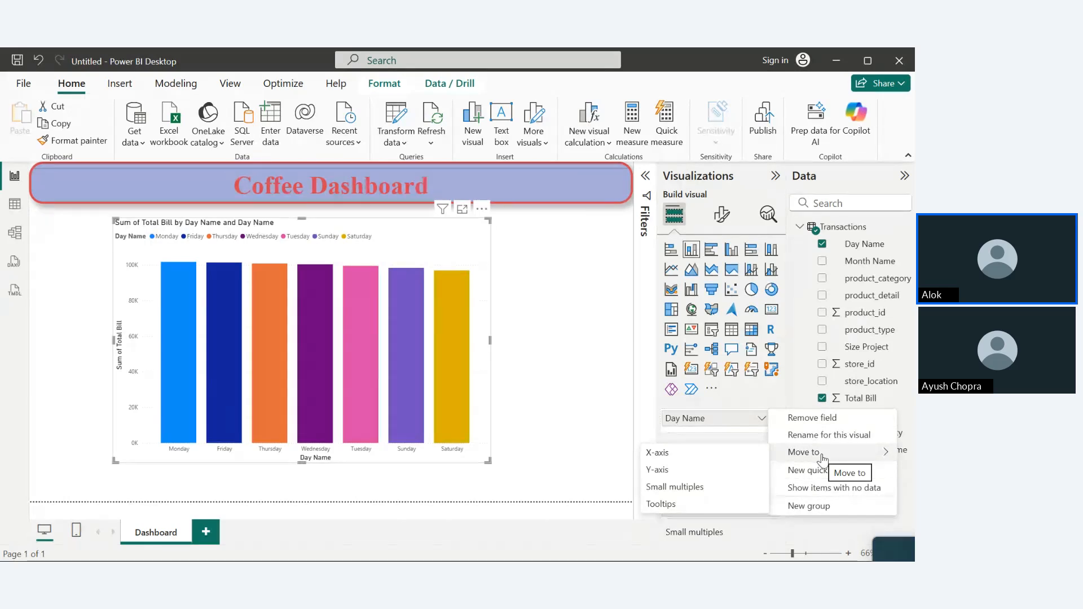
click(567, 368)
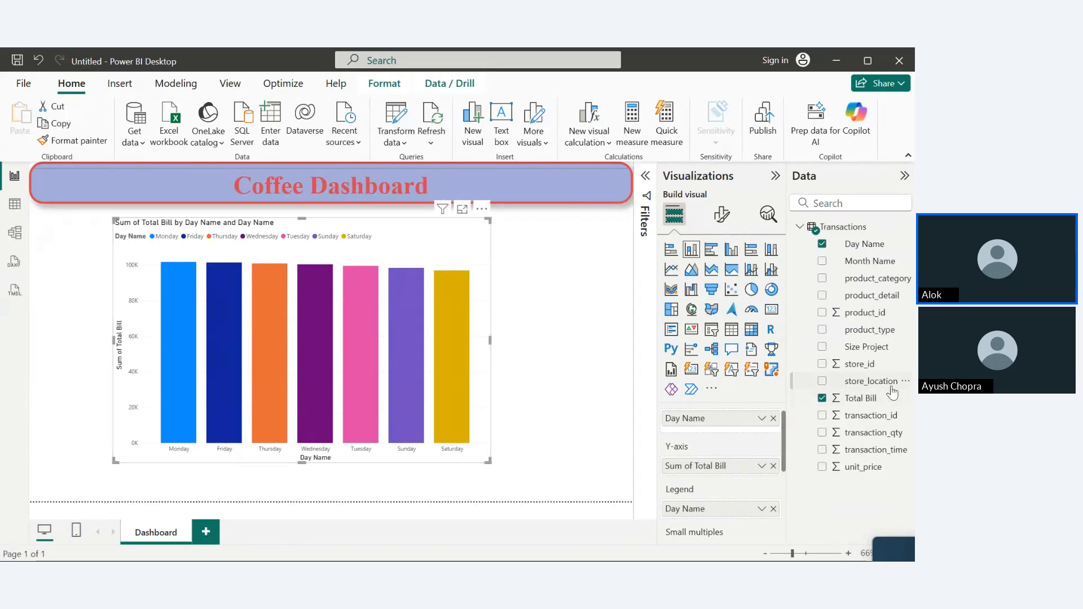
- Try using Day Name as the chart's small multiples field, and remove it from there
drag(783, 439, 783, 484)
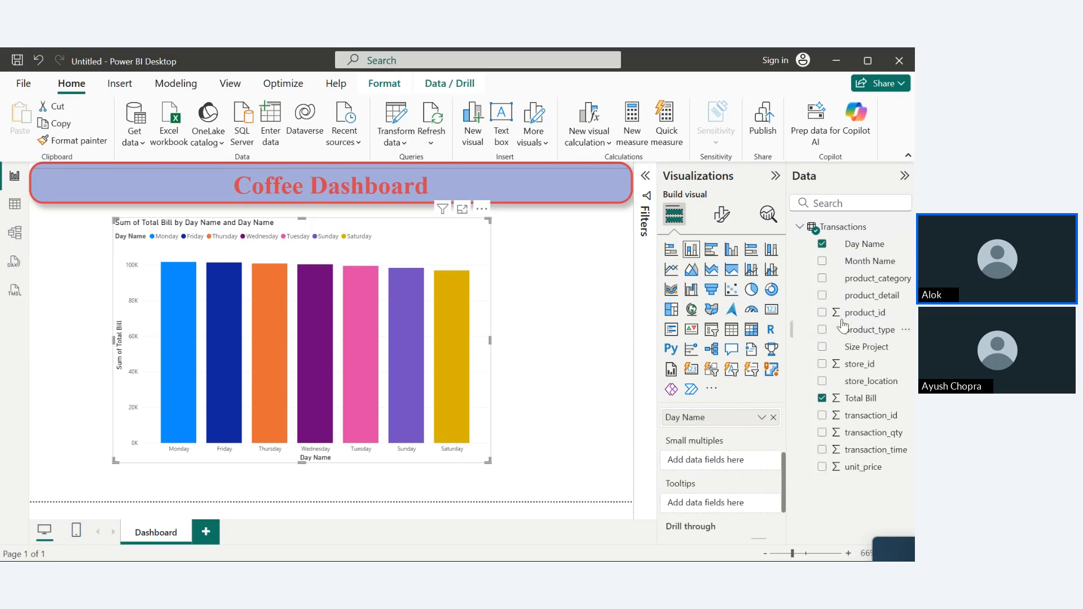
drag(868, 249, 729, 476)
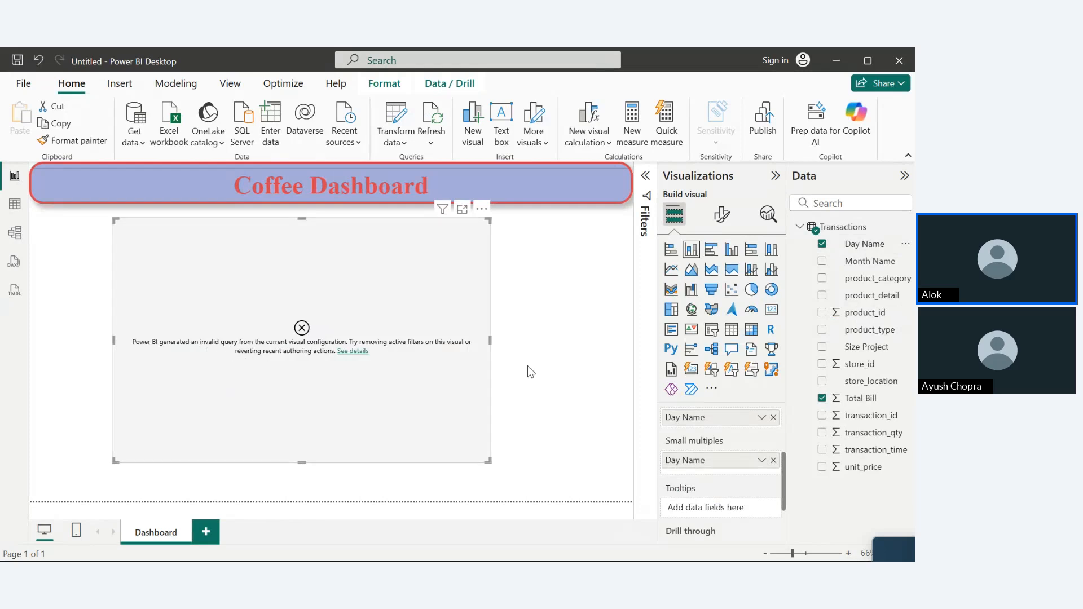
click(773, 461)
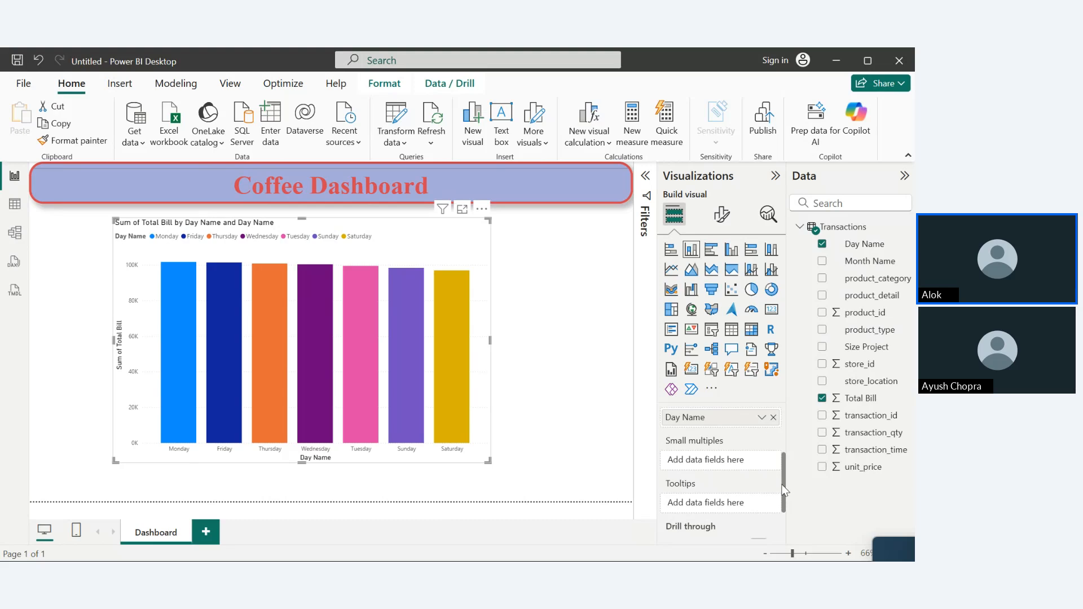
- Look over the chart's drill-through settings, view the chart in focus mode, and return to the report
drag(785, 487, 784, 527)
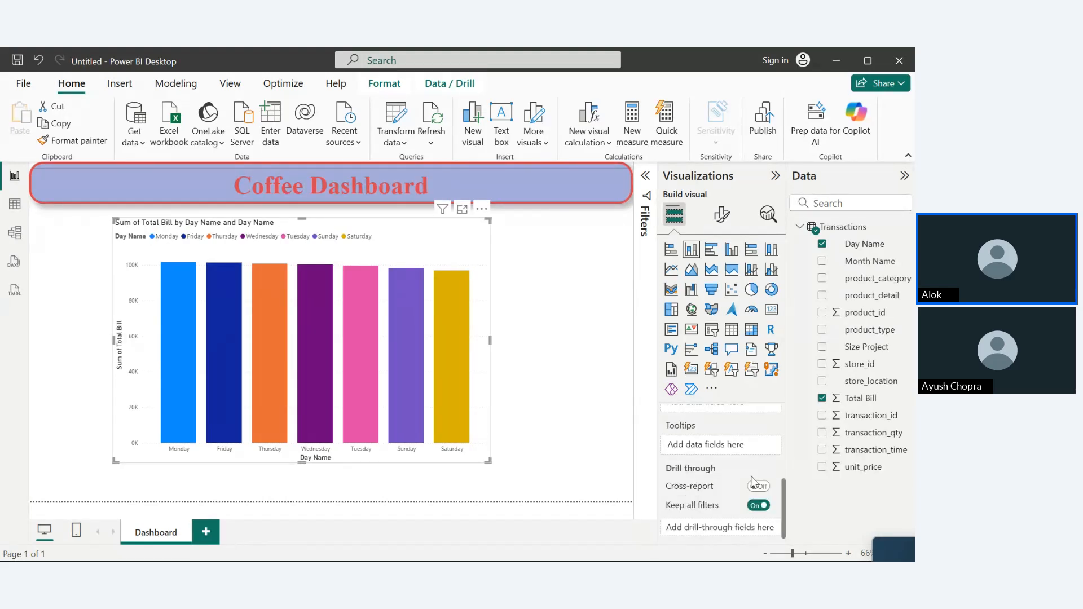
drag(783, 507, 783, 404)
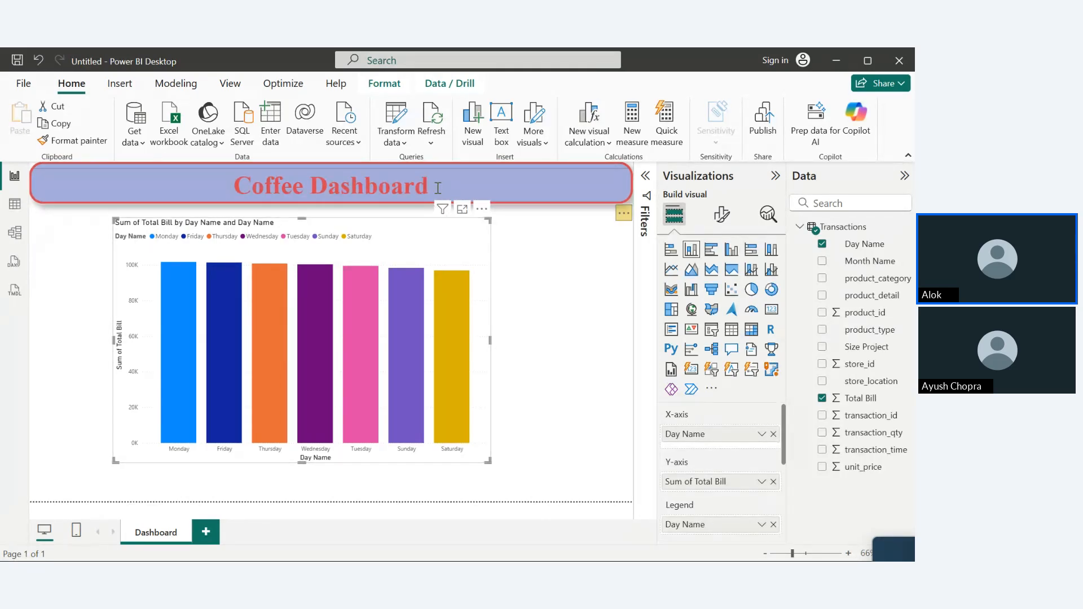
click(463, 210)
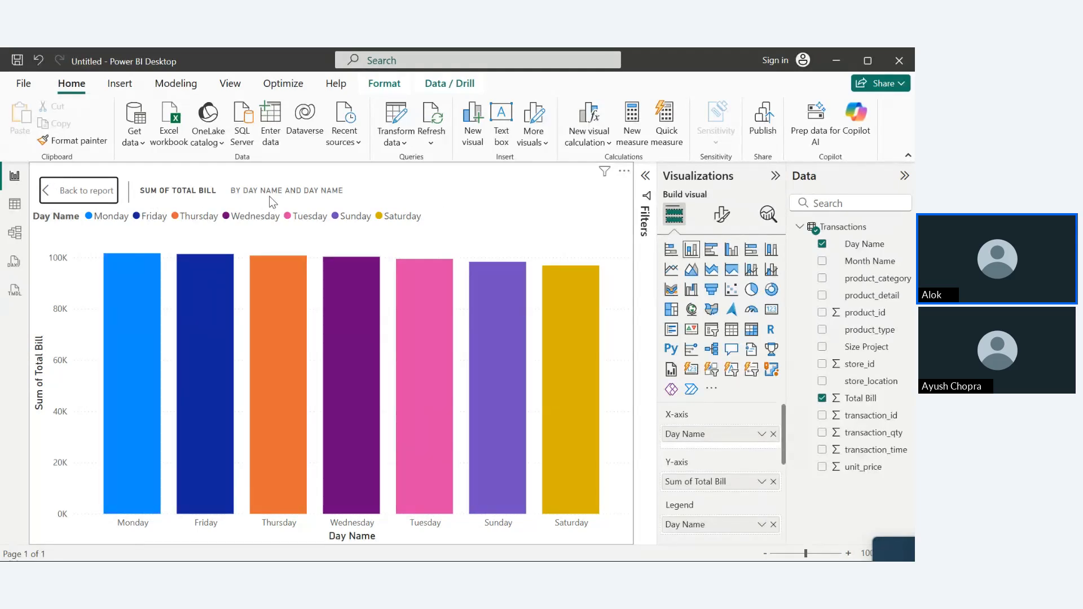
click(61, 190)
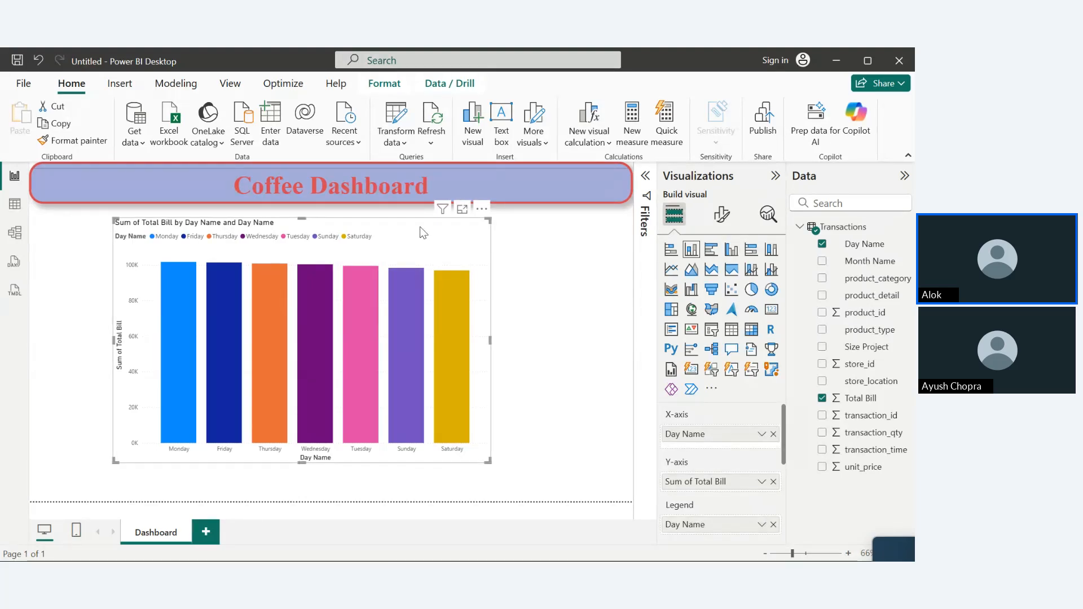
- Open the column chart in focus mode, check the filters affecting it, and sort its axis ascending by Sum of Total Bill
click(465, 208)
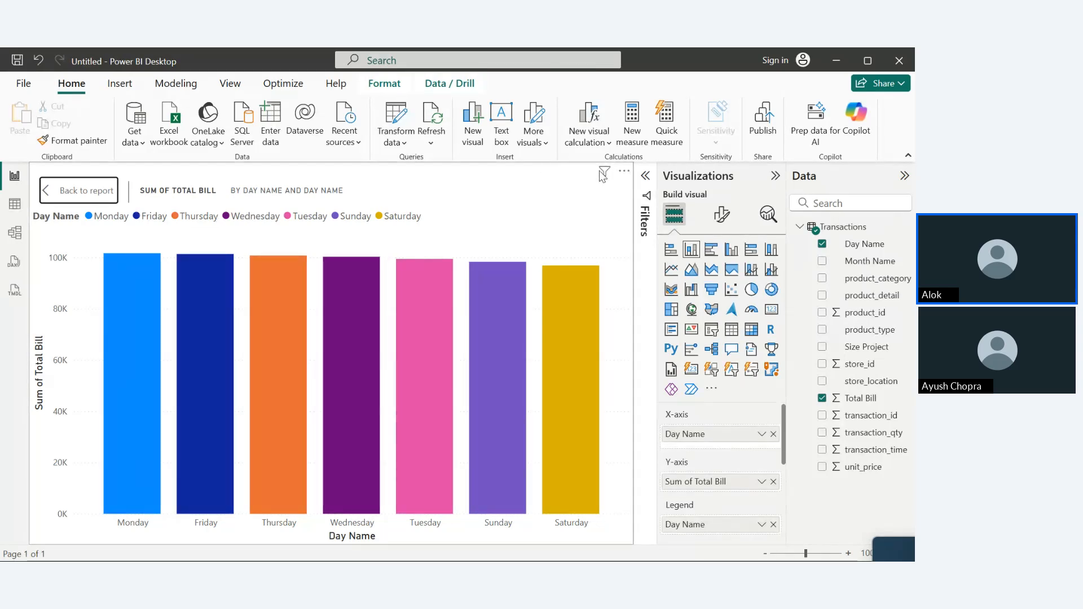
mouse_move(604, 176)
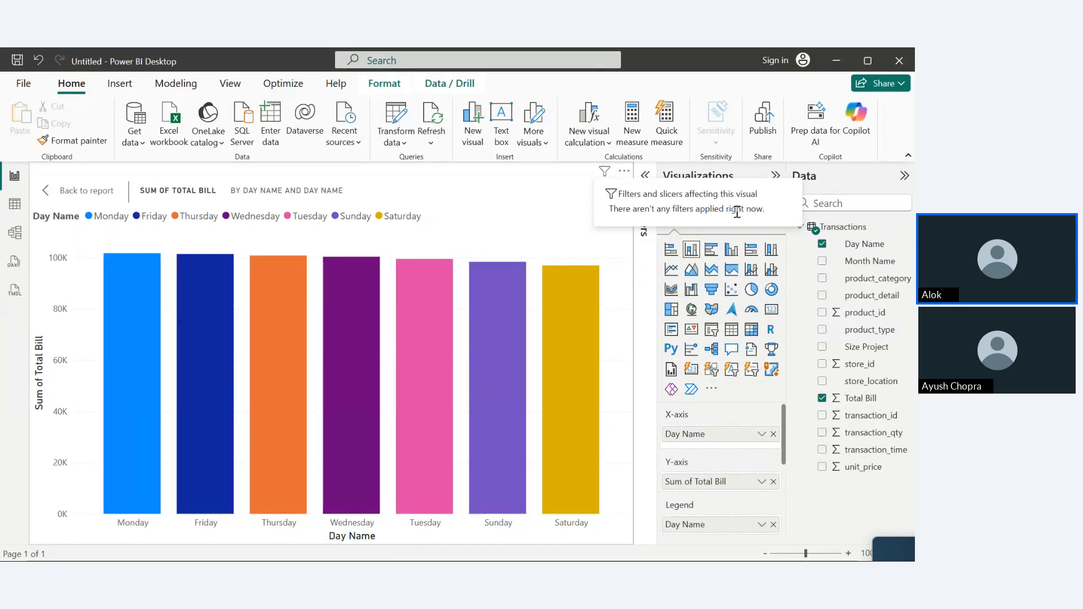
click(620, 171)
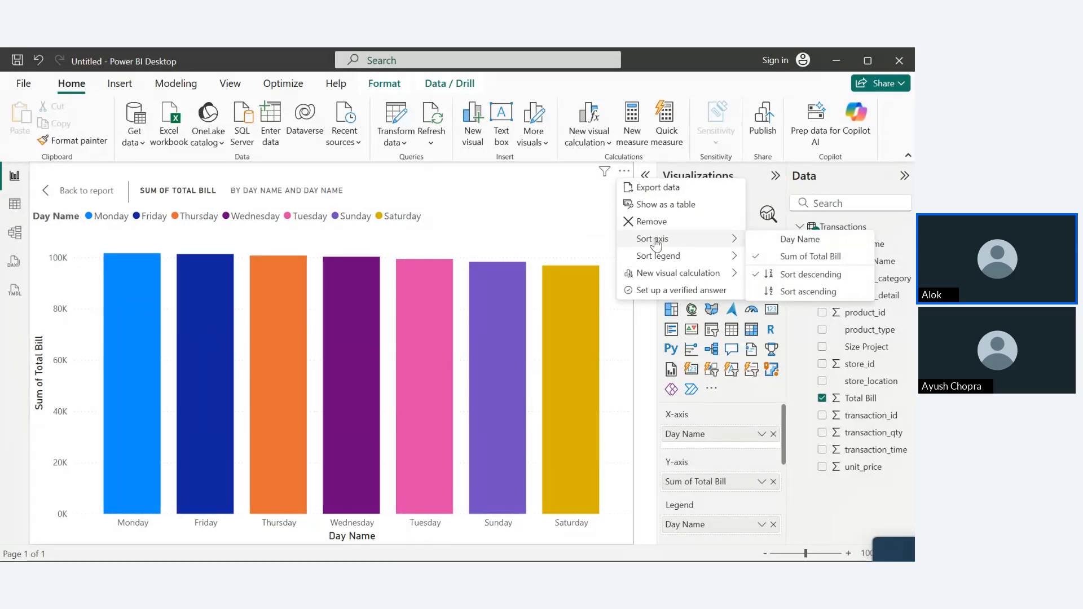
mouse_move(661, 259)
click(789, 292)
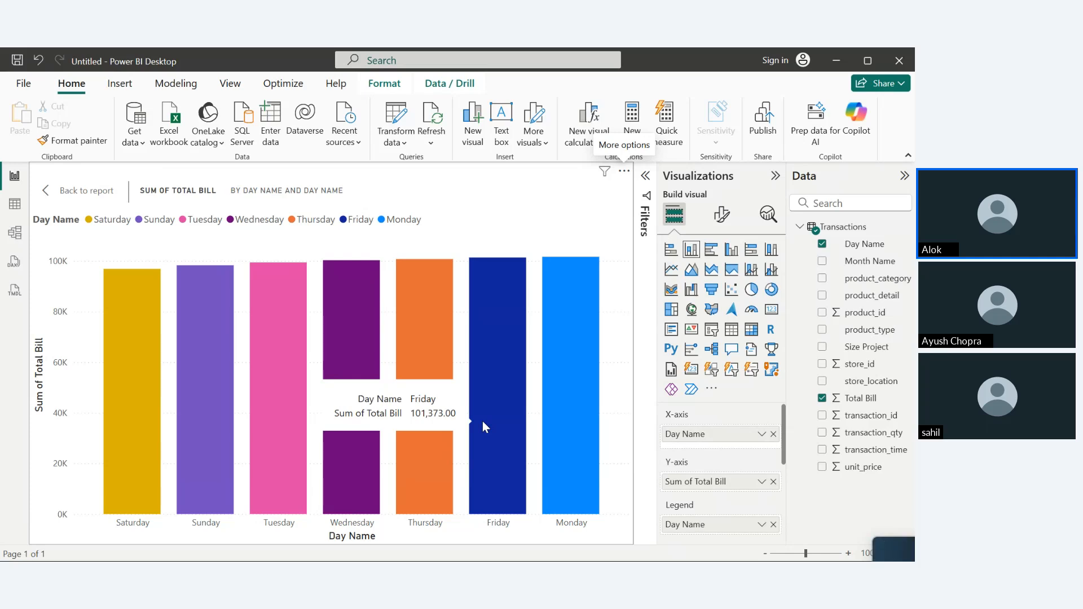
- Sort the column chart's axis by Day Name
click(623, 172)
mouse_move(653, 242)
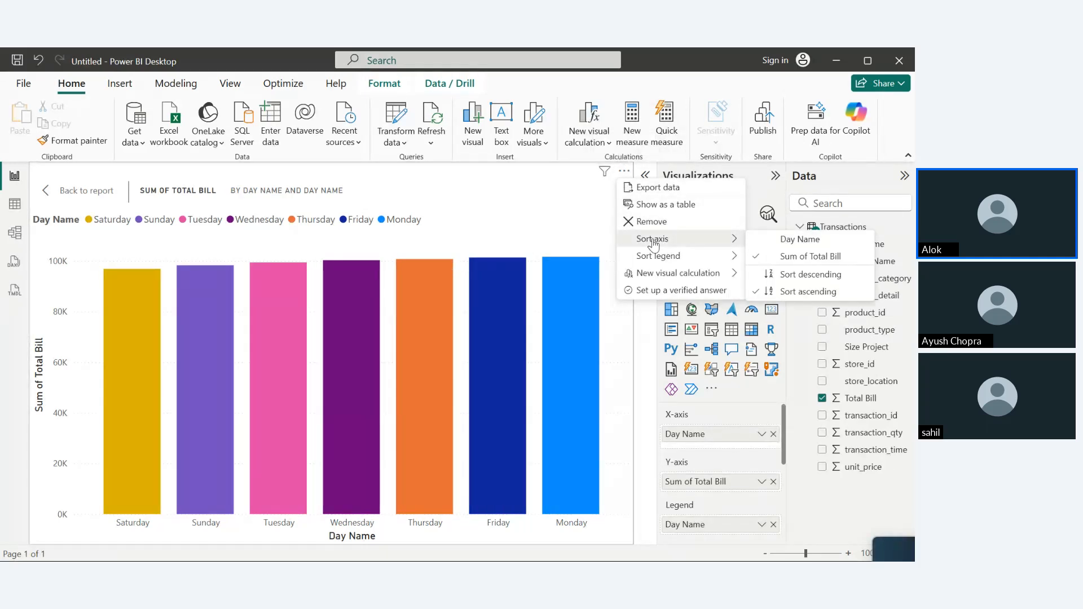
click(782, 241)
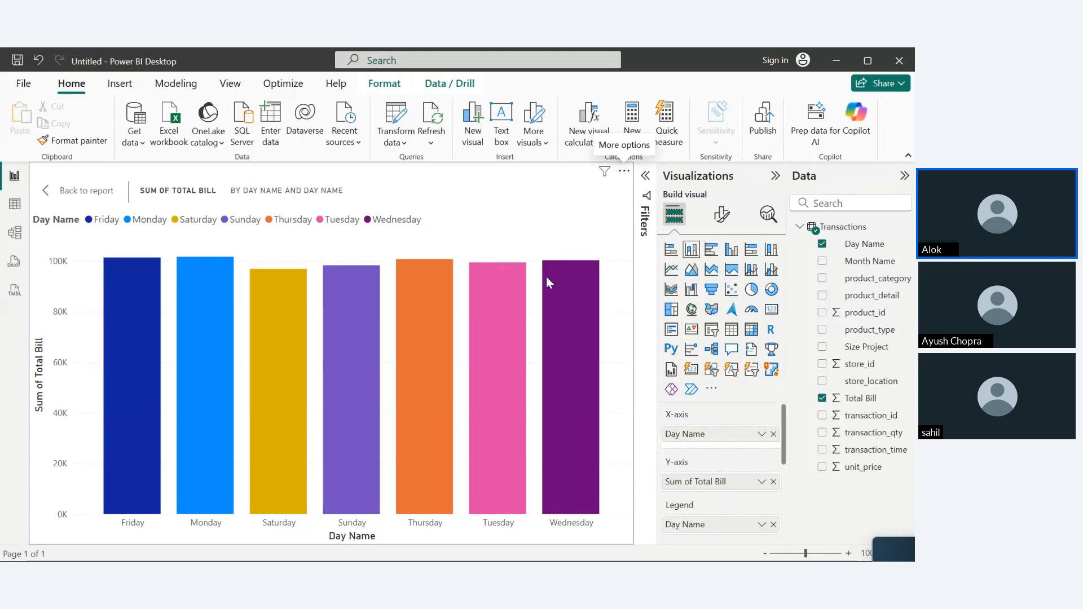
- Sort the column chart by Sum of Total Bill in descending order
click(625, 175)
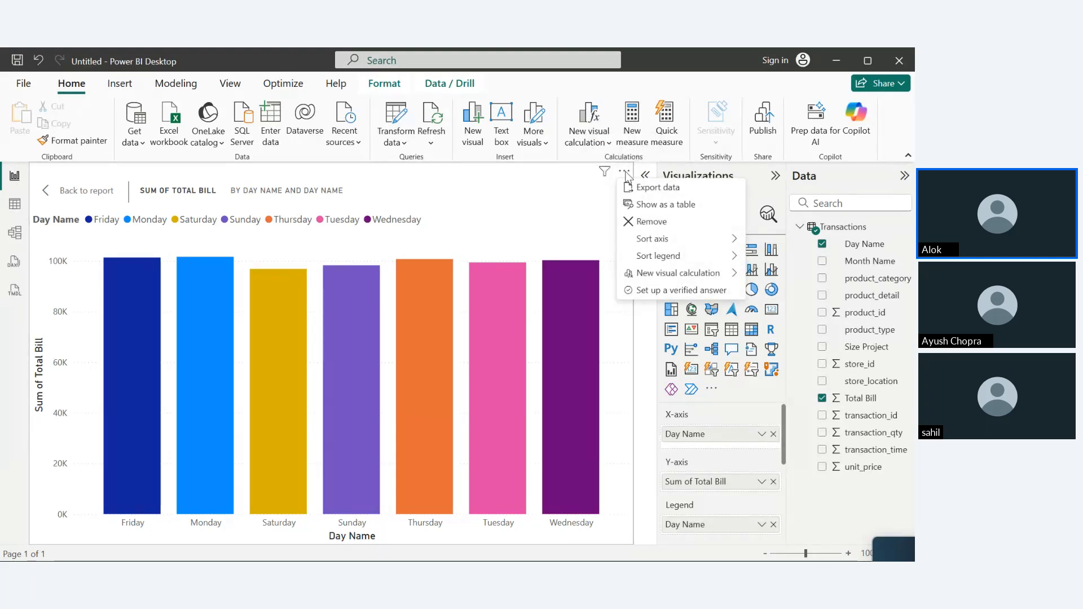
mouse_move(653, 240)
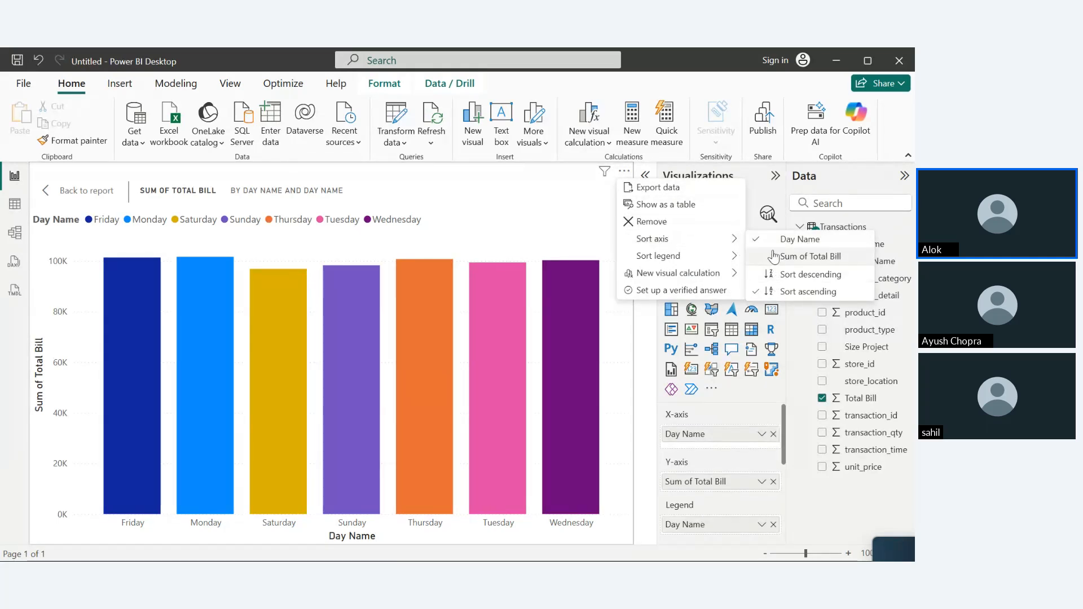
mouse_move(678, 272)
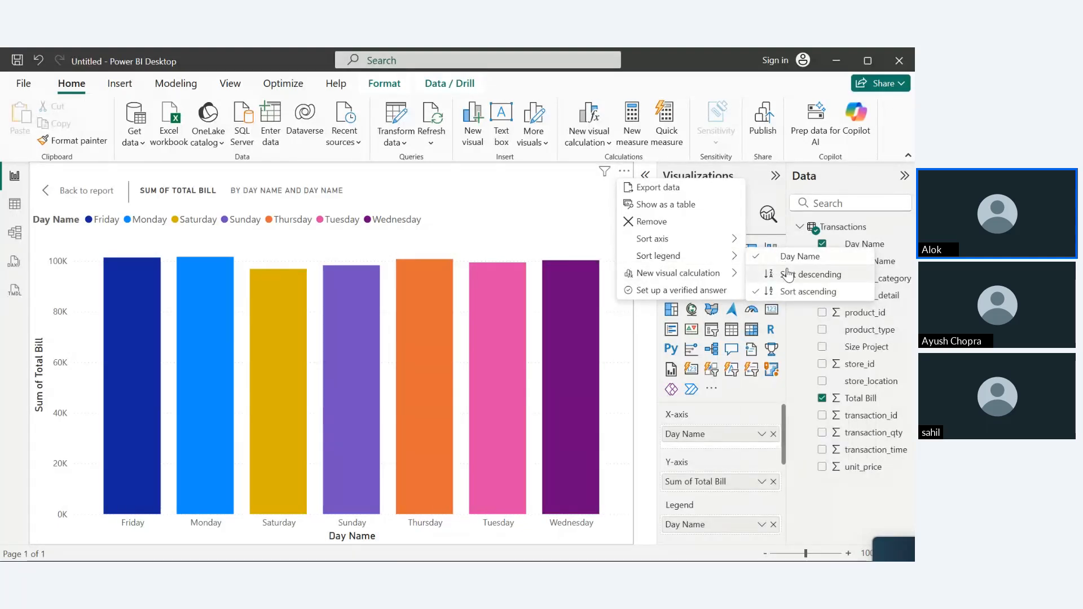
click(787, 274)
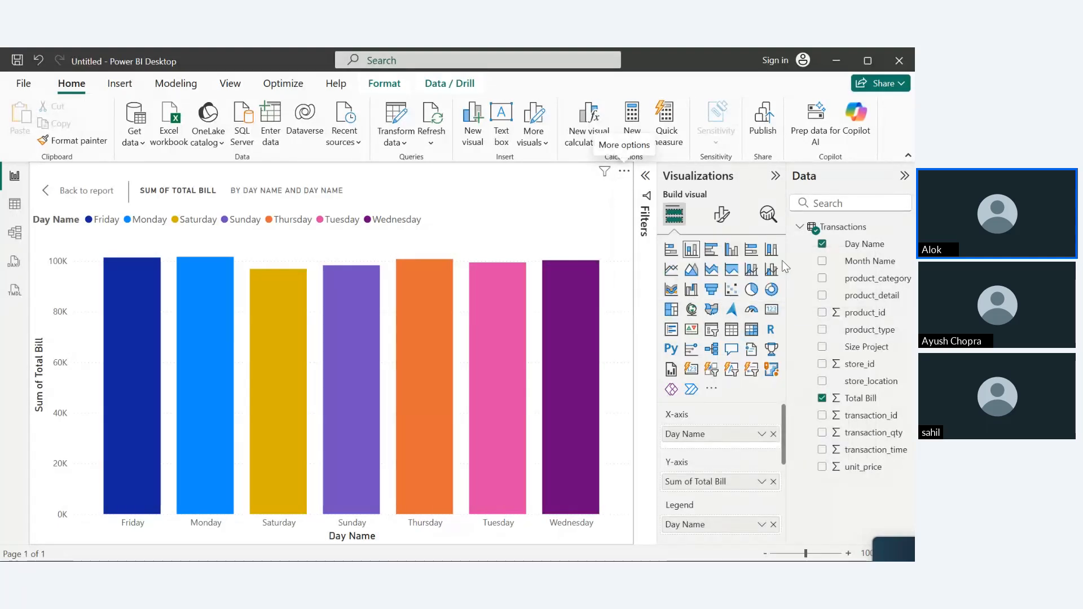
- Try to set up a verified answer for the column chart without signing in
click(624, 171)
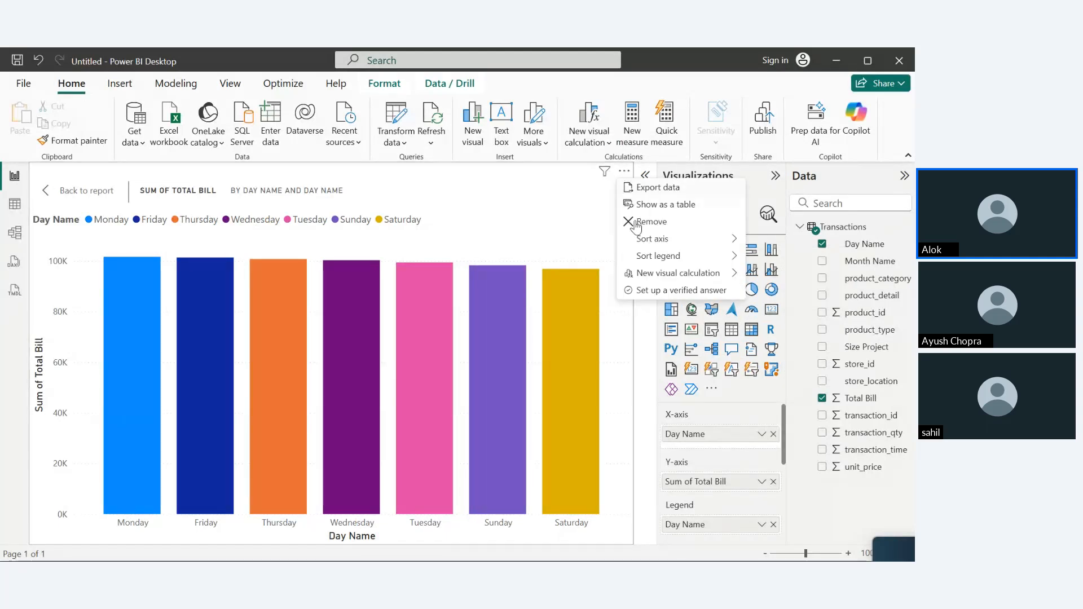
mouse_move(652, 274)
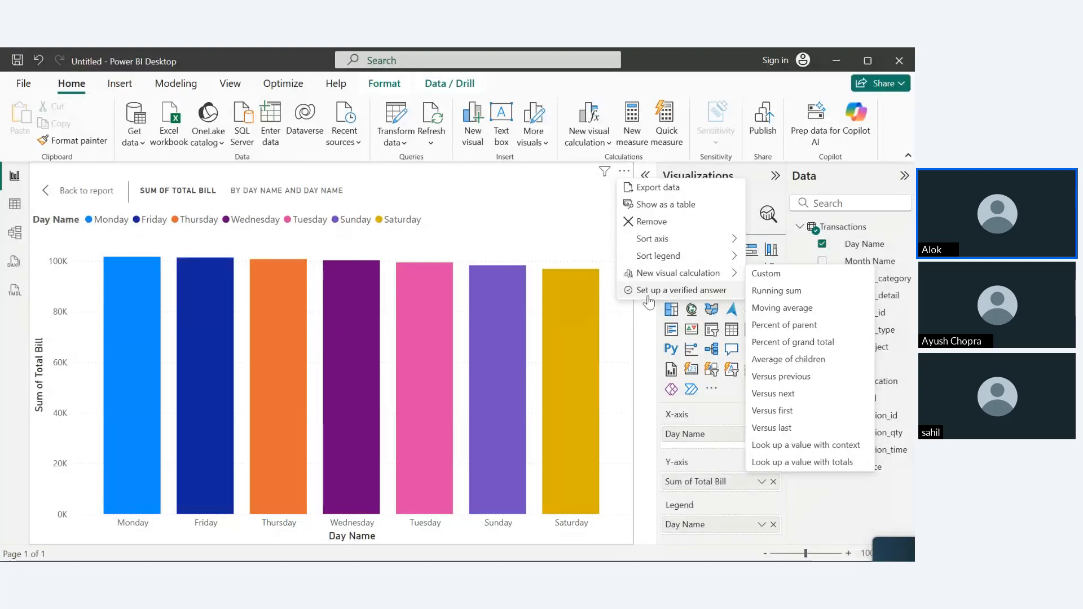
click(672, 295)
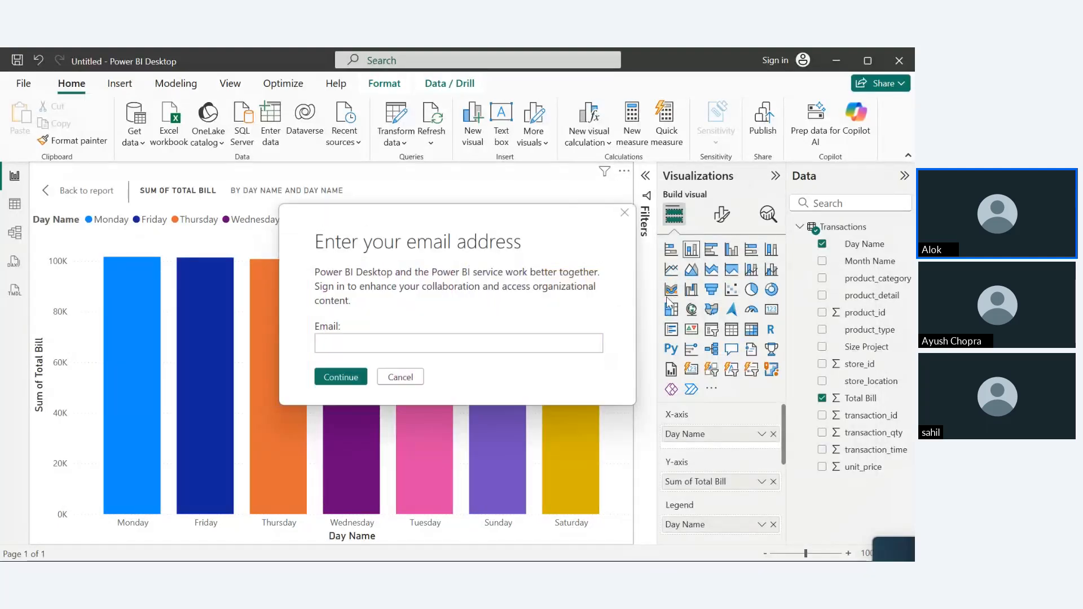
click(400, 376)
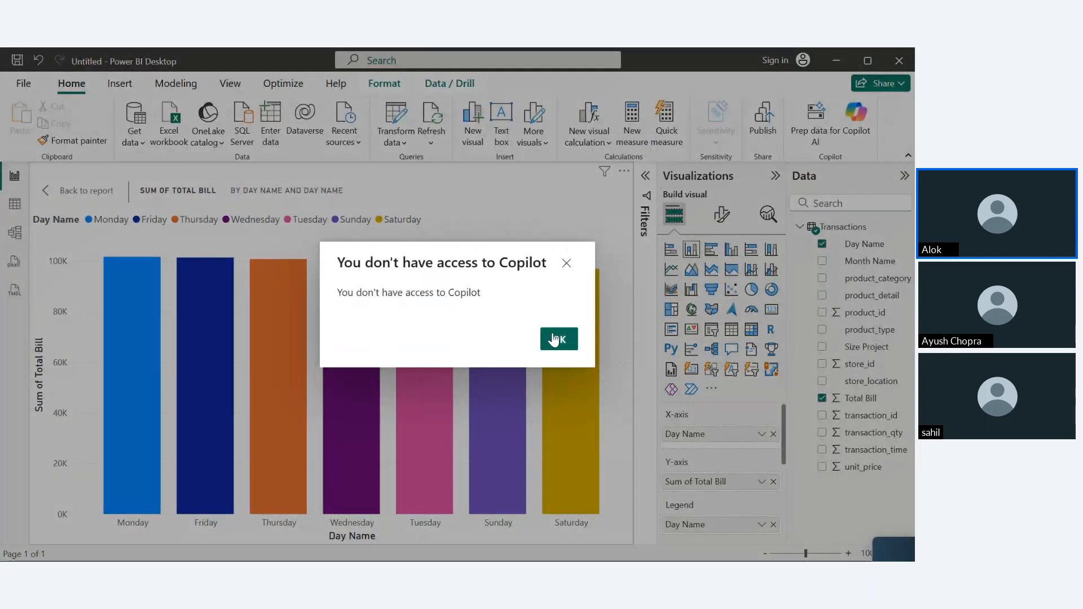
click(554, 339)
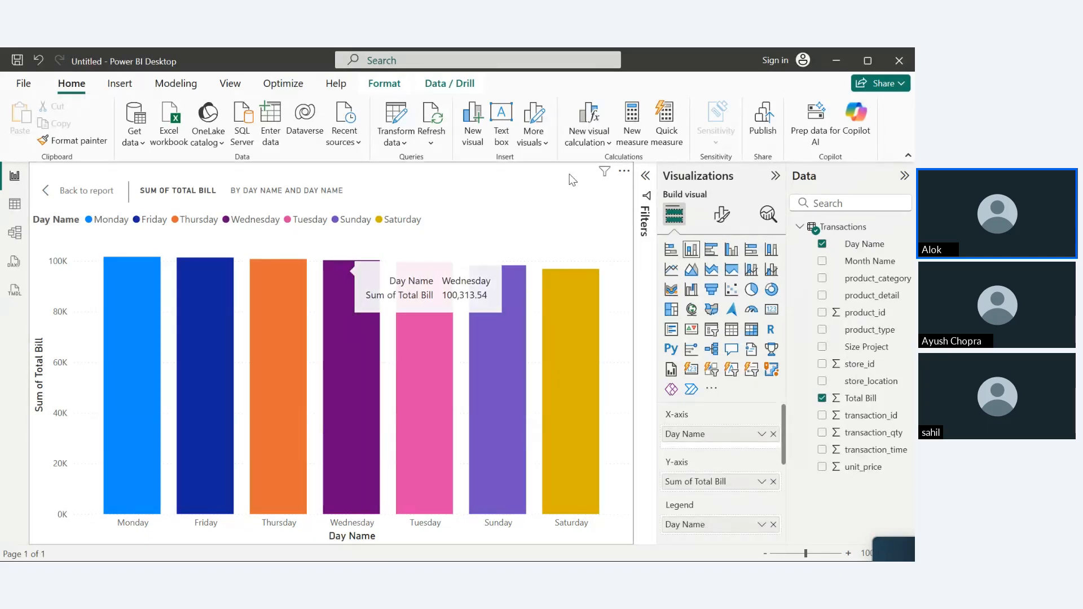
- Leave the chart's enlarged view and return to the Dashboard report page
click(624, 173)
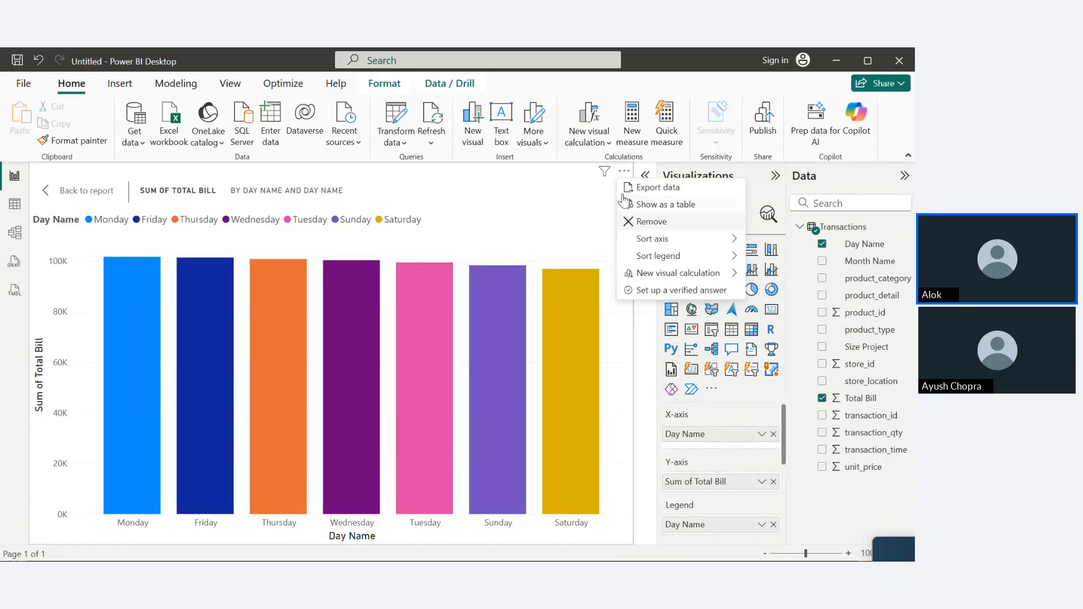
click(56, 194)
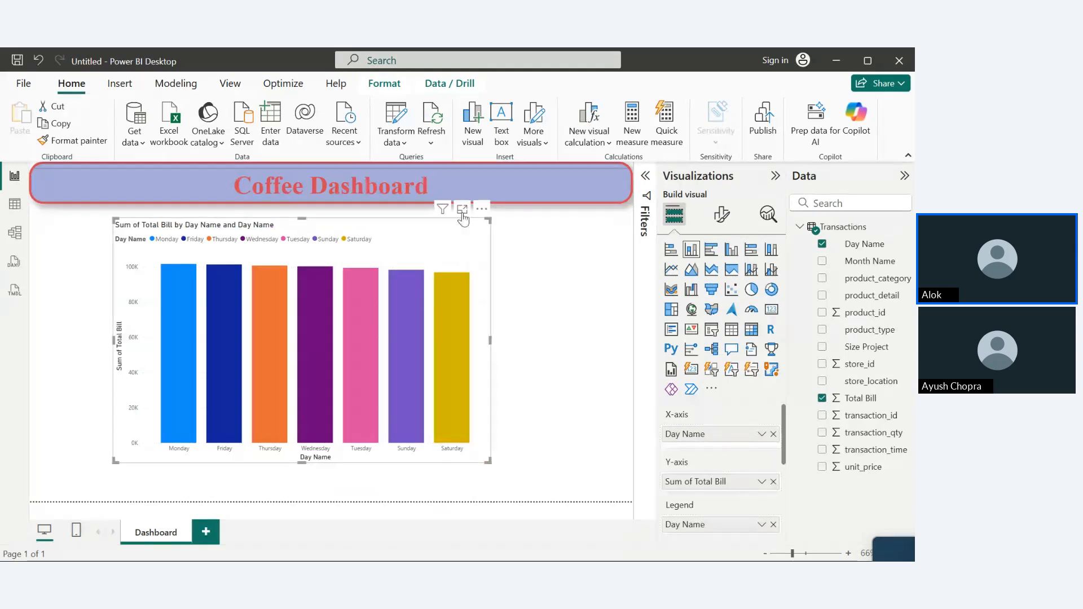
- Start a Percent of grand total visual calculation on the column chart and dismiss the introductory tips
right_click(415, 240)
mouse_move(427, 248)
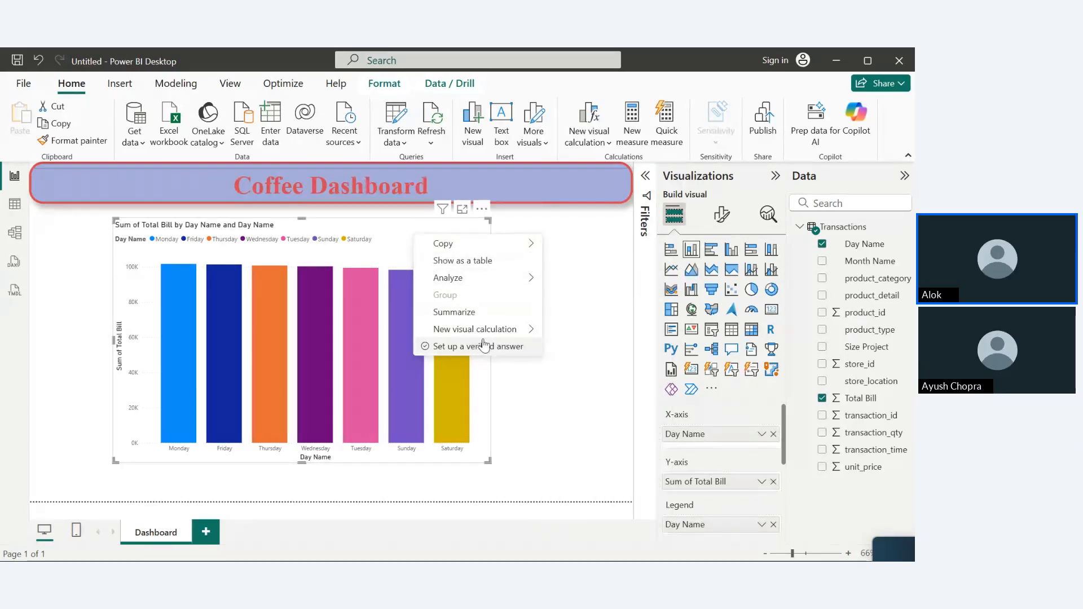
mouse_move(494, 333)
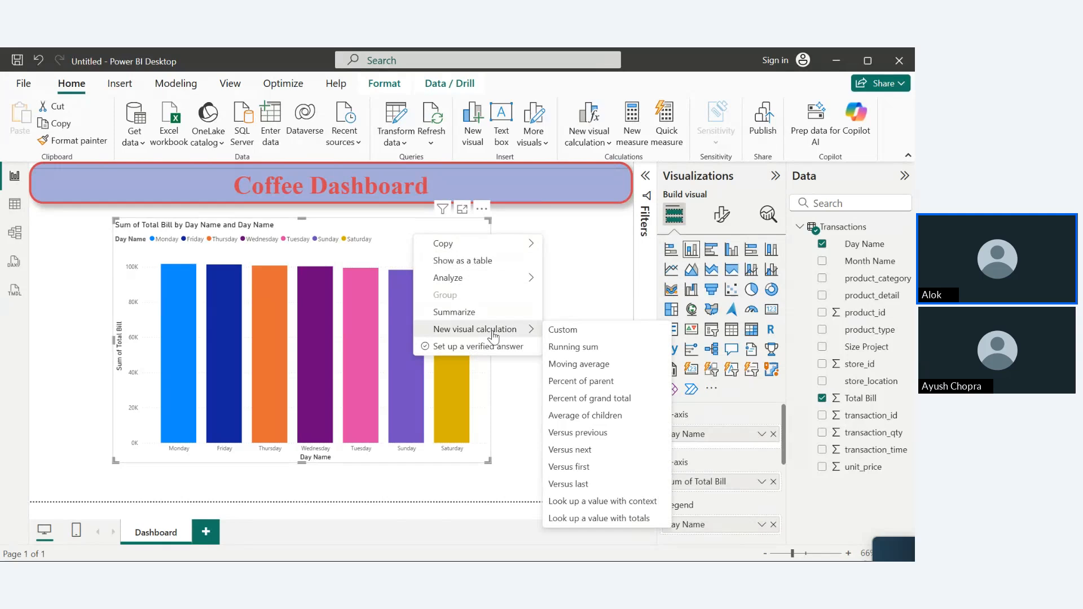
click(584, 400)
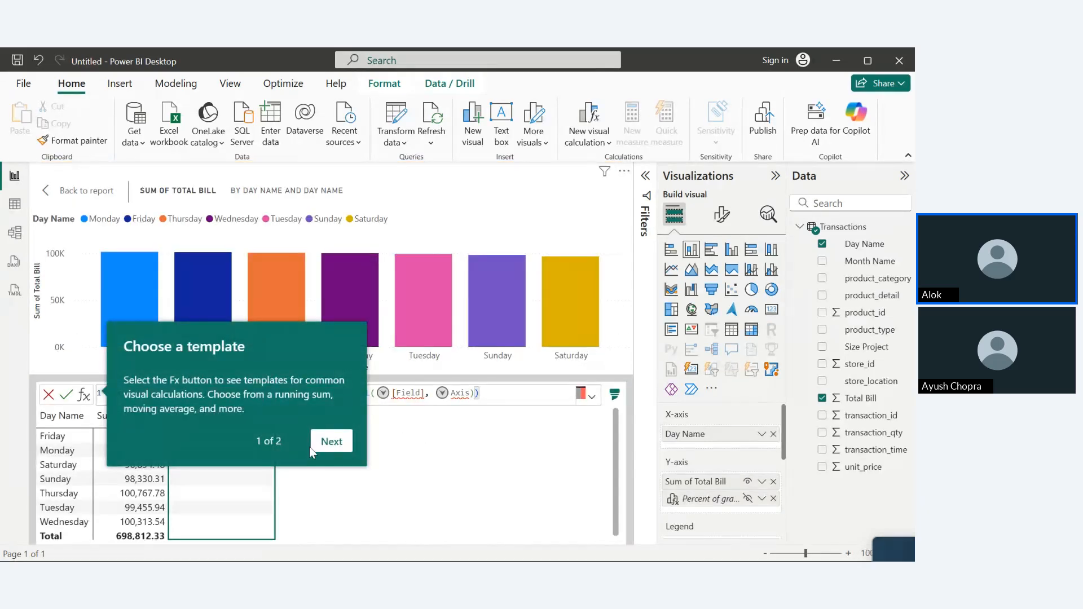
click(331, 436)
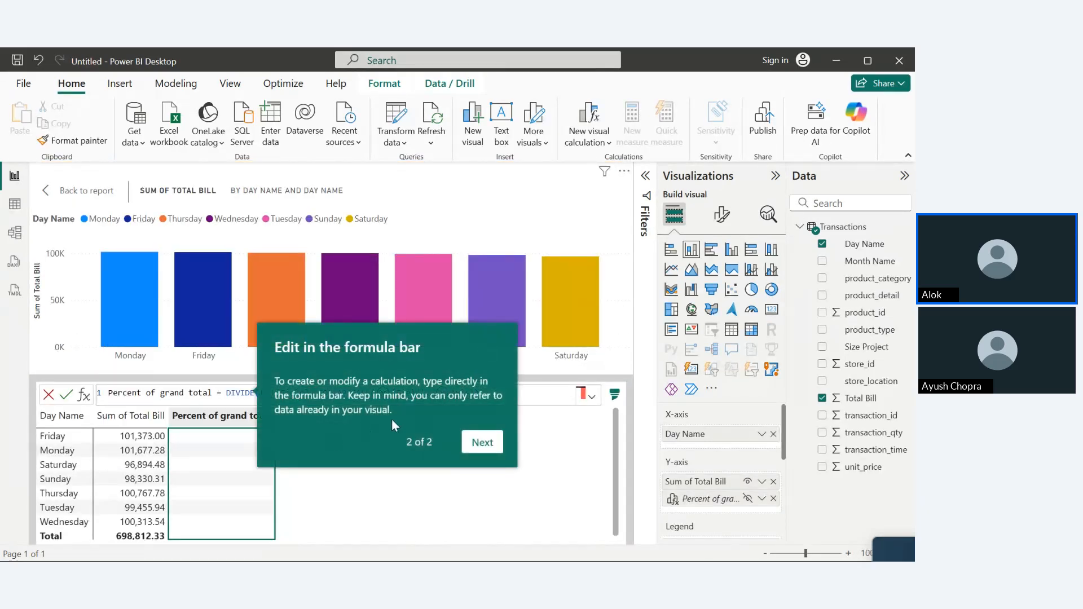
click(478, 443)
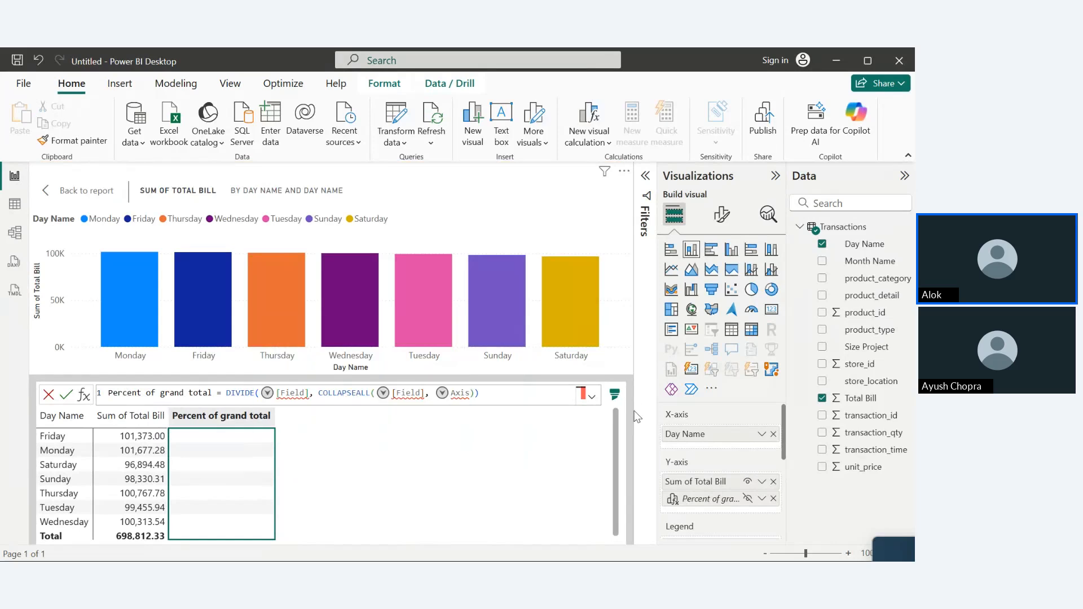
- Discard the Percent of grand total calculation and return to the report page
drag(616, 438, 619, 480)
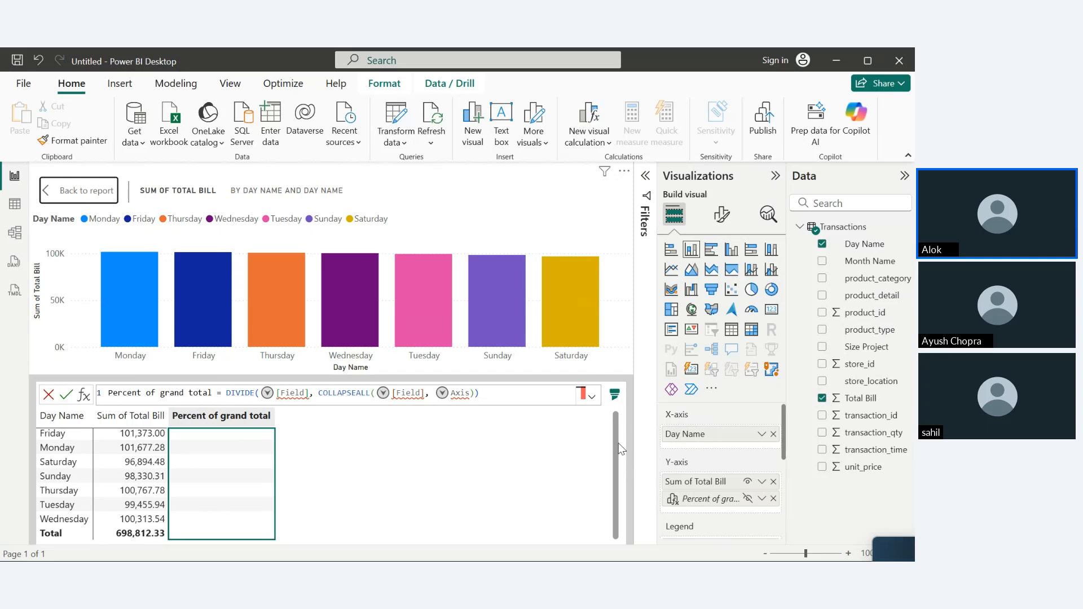
drag(618, 444, 617, 436)
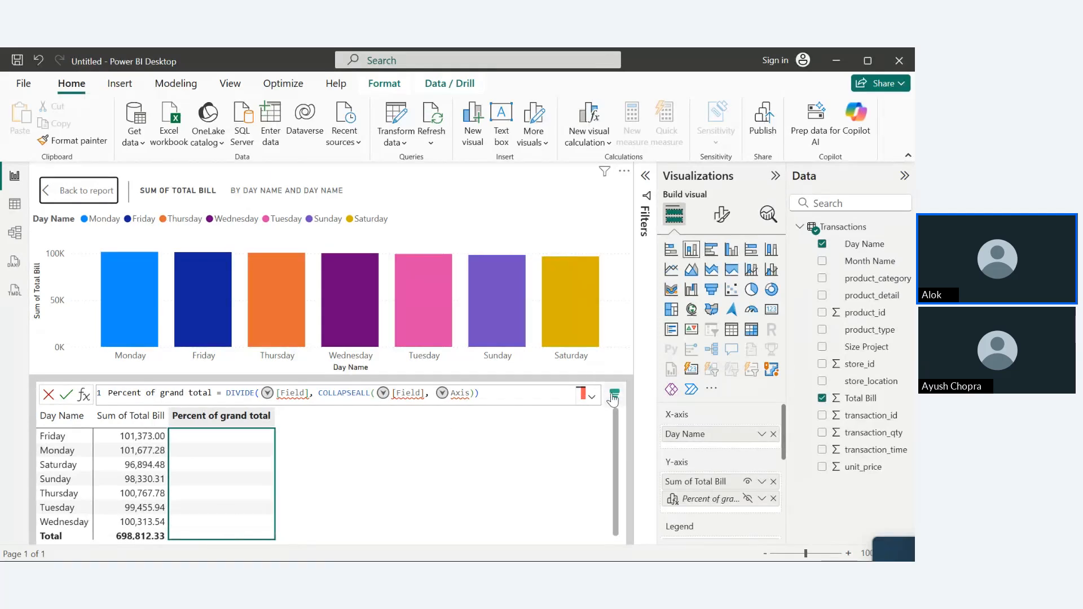
click(48, 395)
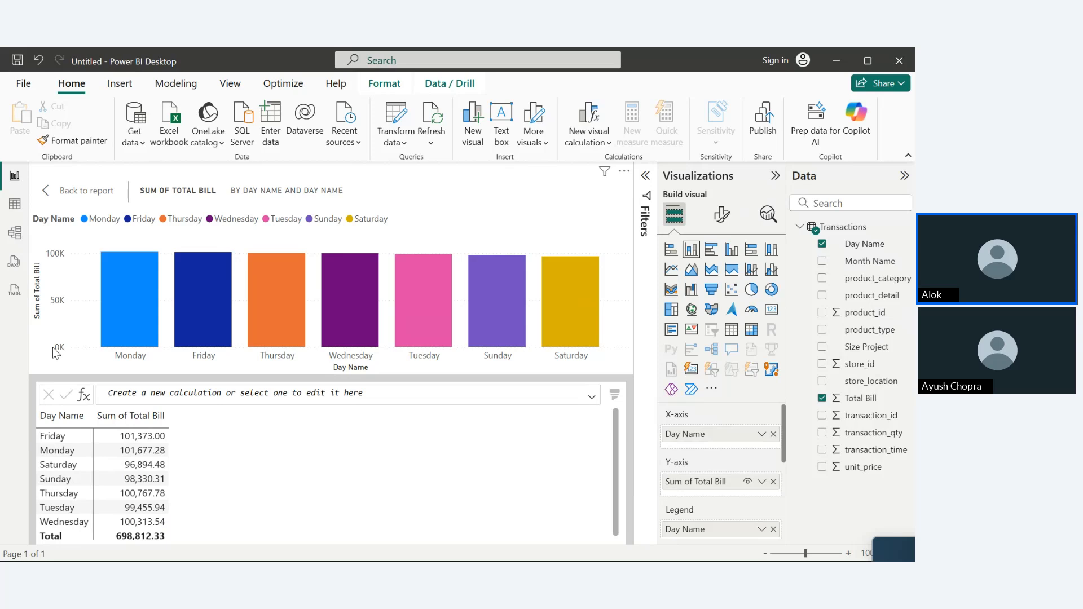
click(57, 199)
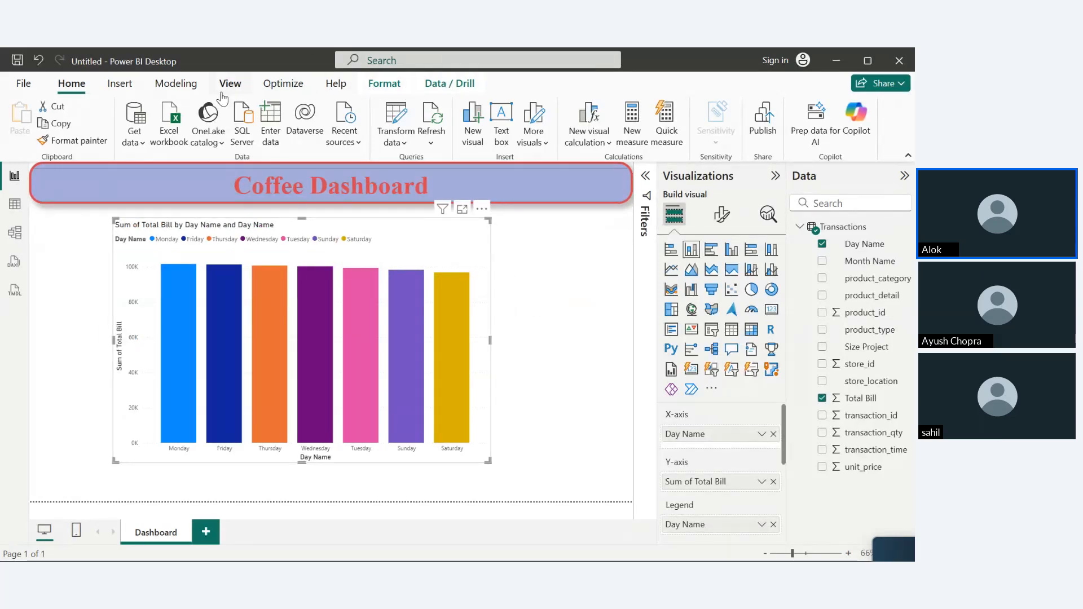
click(290, 83)
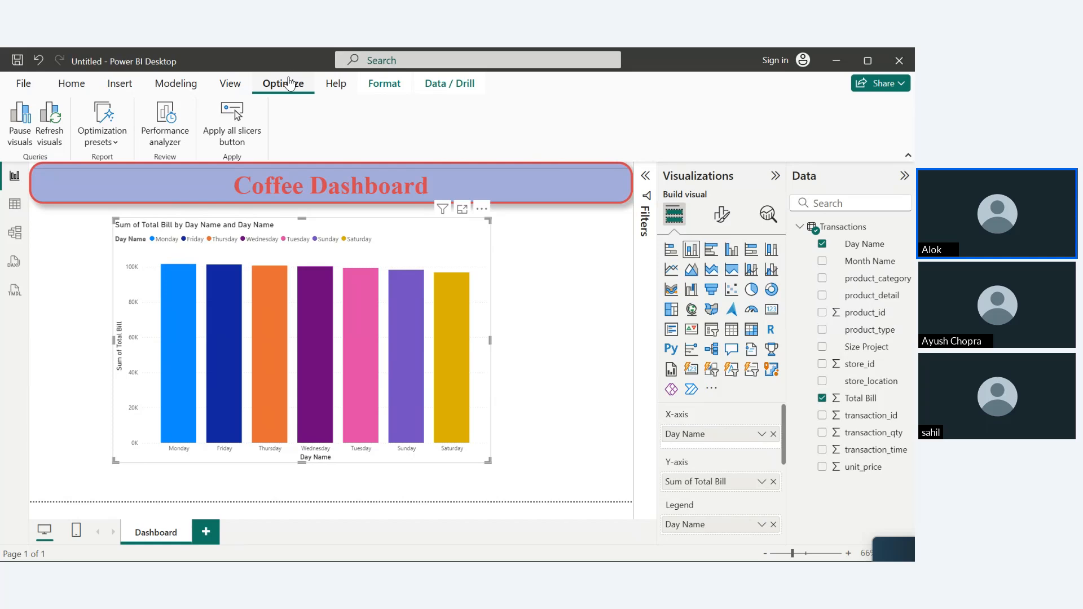
click(395, 82)
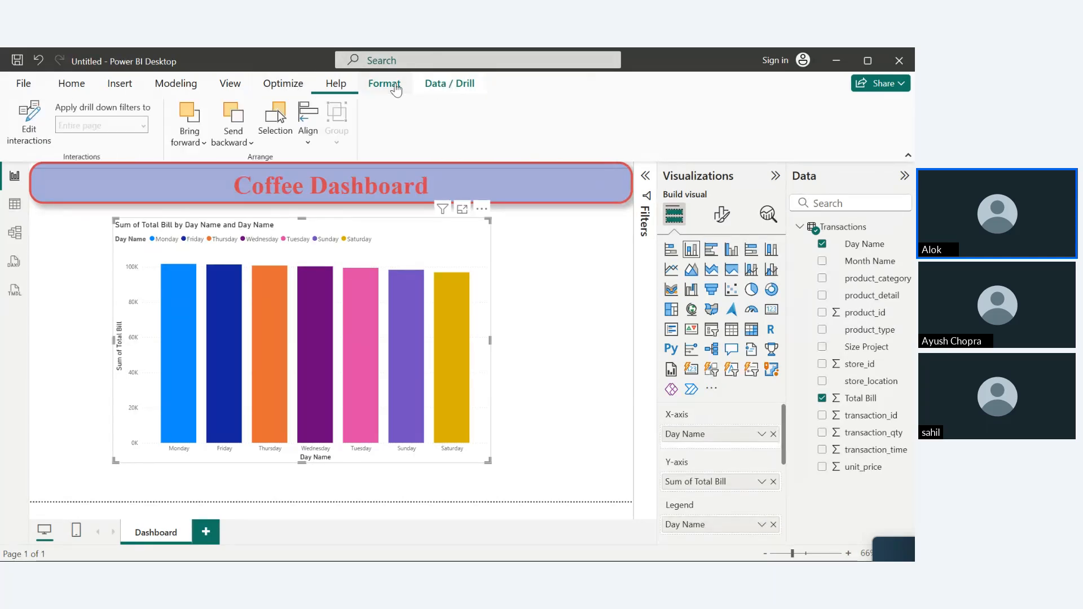
click(445, 85)
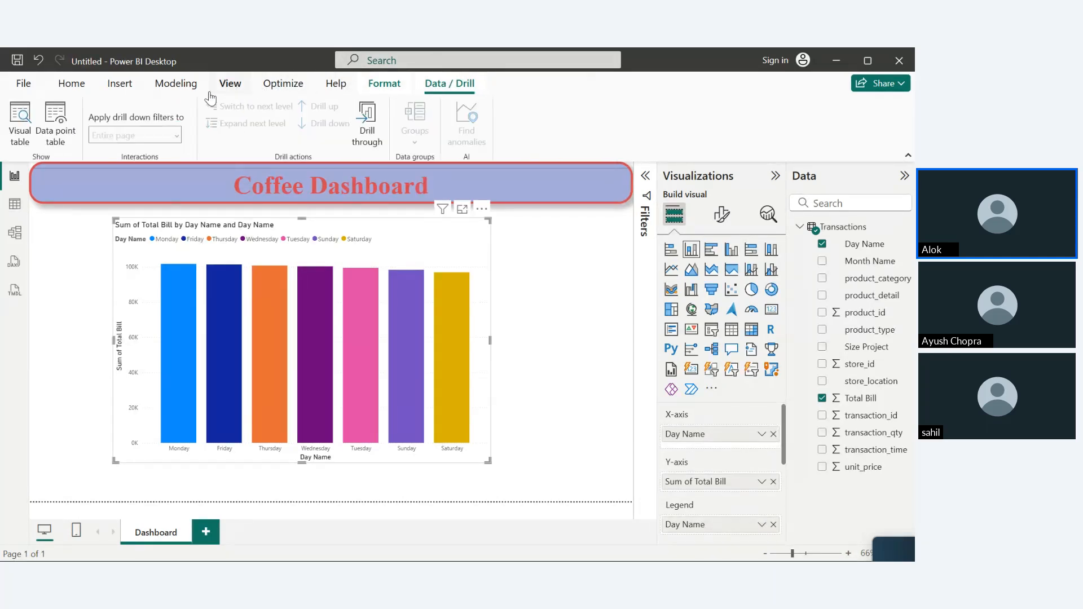
click(74, 85)
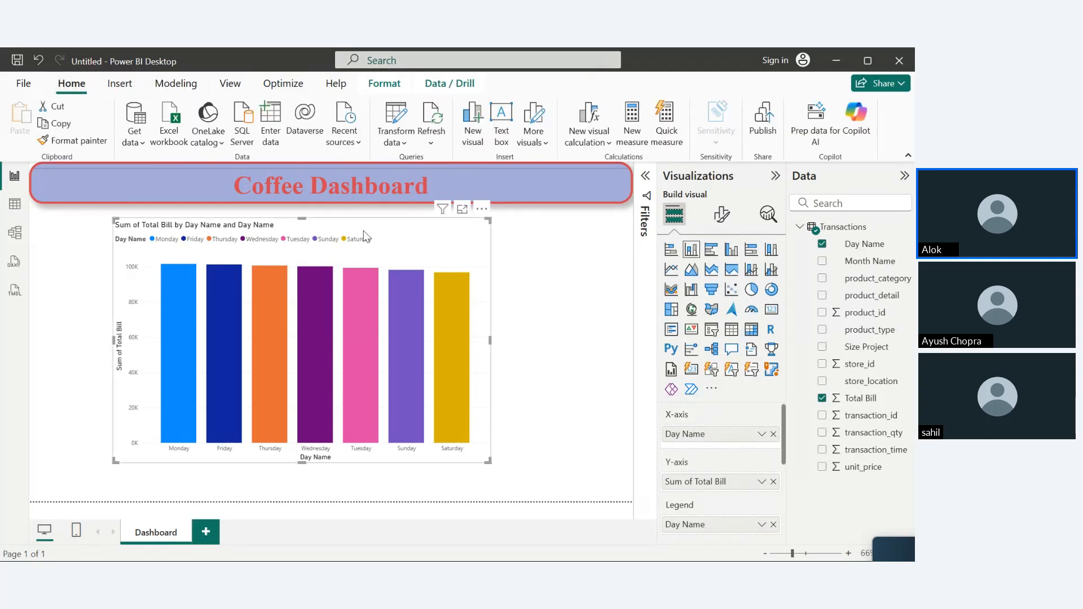
- Move the column chart to the left edge of the page, below the Coffee Dashboard title
drag(451, 220, 368, 242)
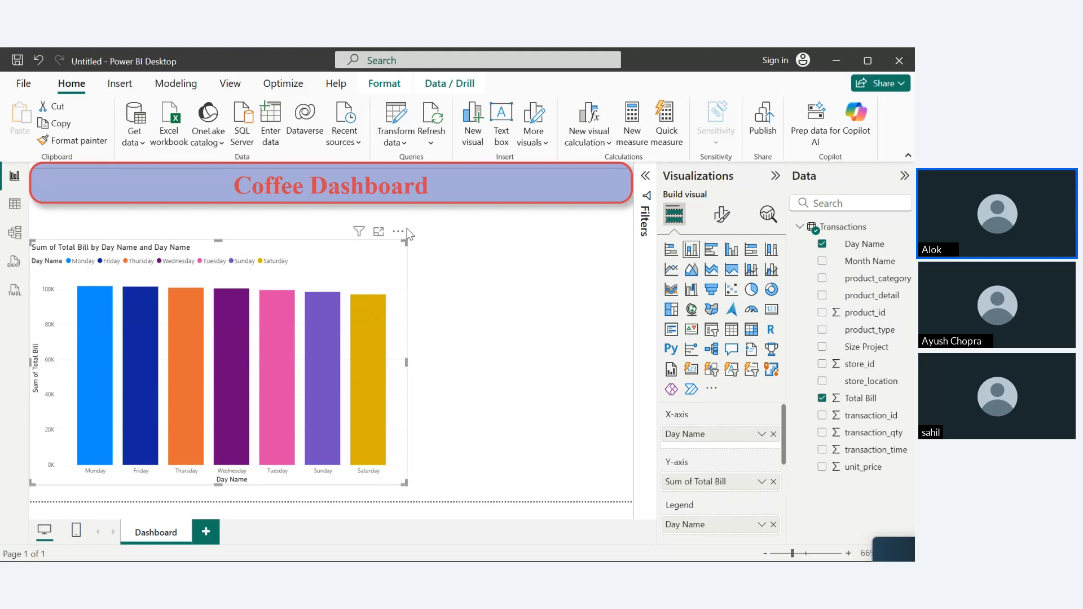
click(407, 230)
click(390, 249)
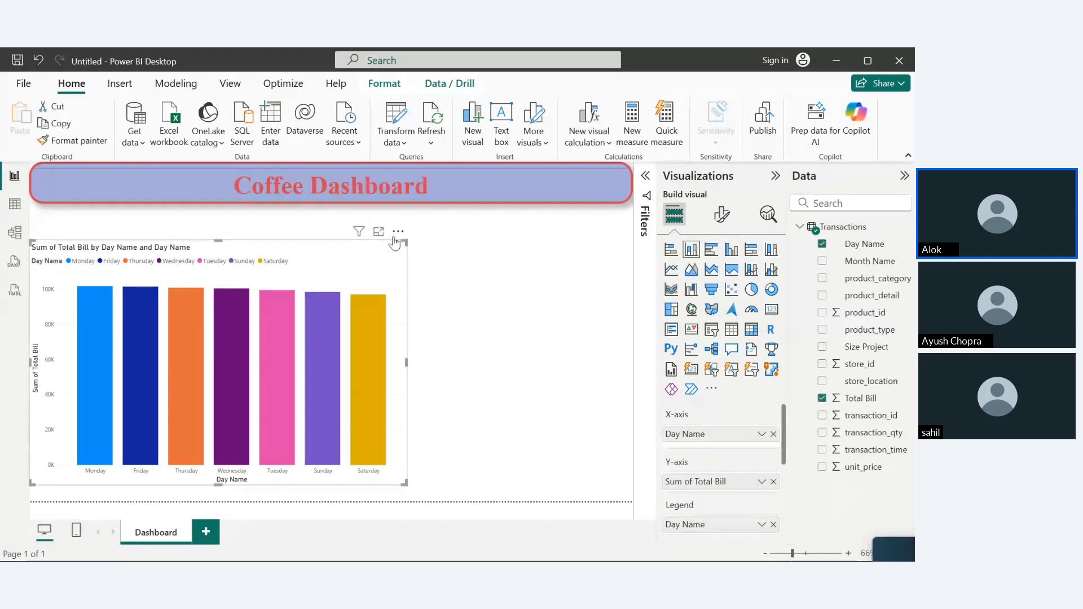
- Spotlight the column chart on the page and clear the spotlight again
click(398, 231)
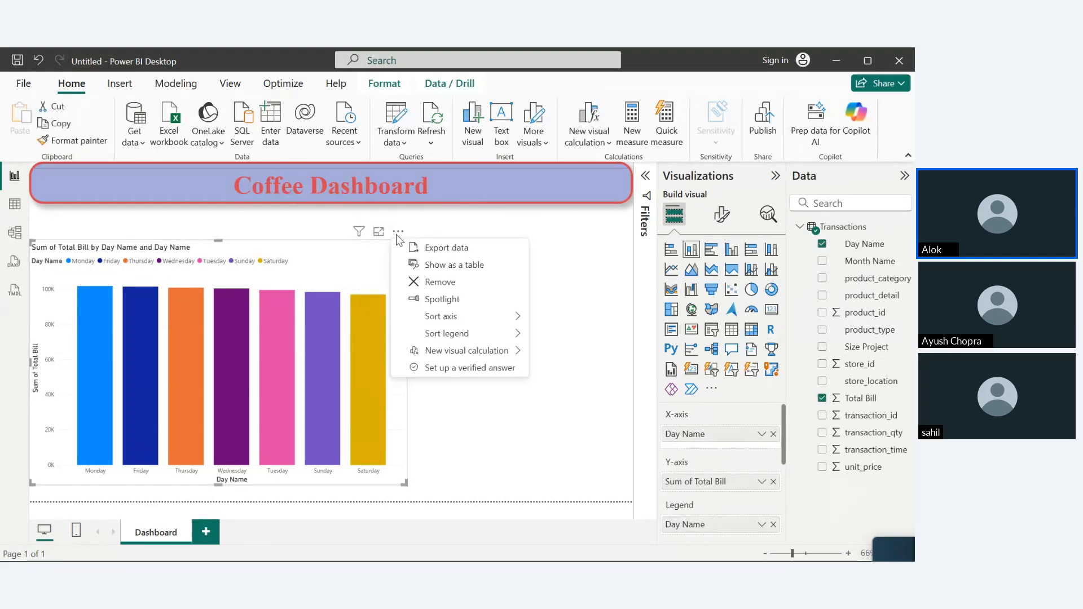
click(458, 304)
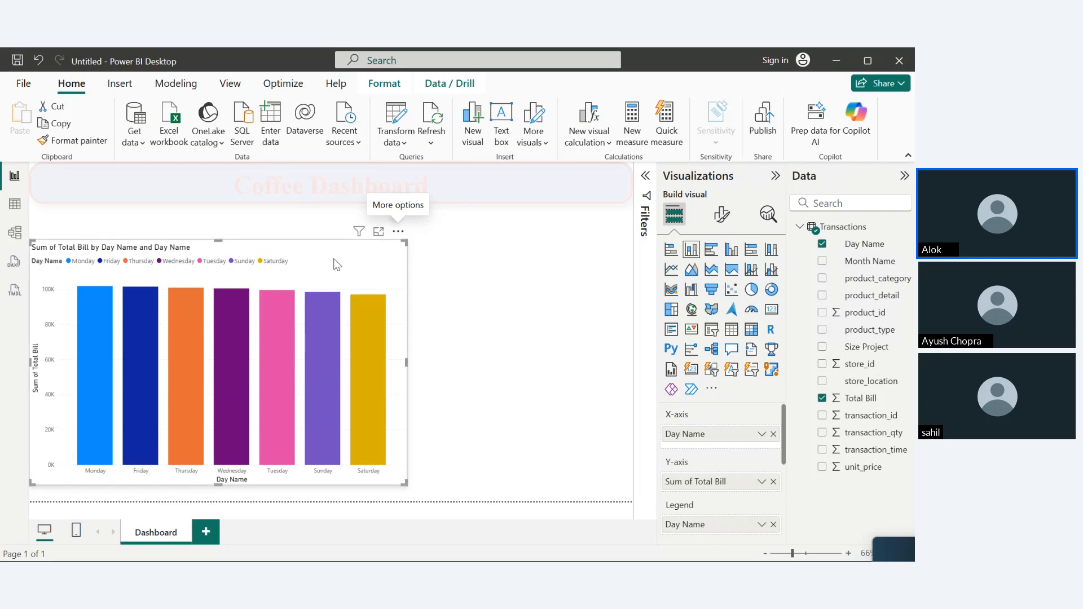
click(493, 234)
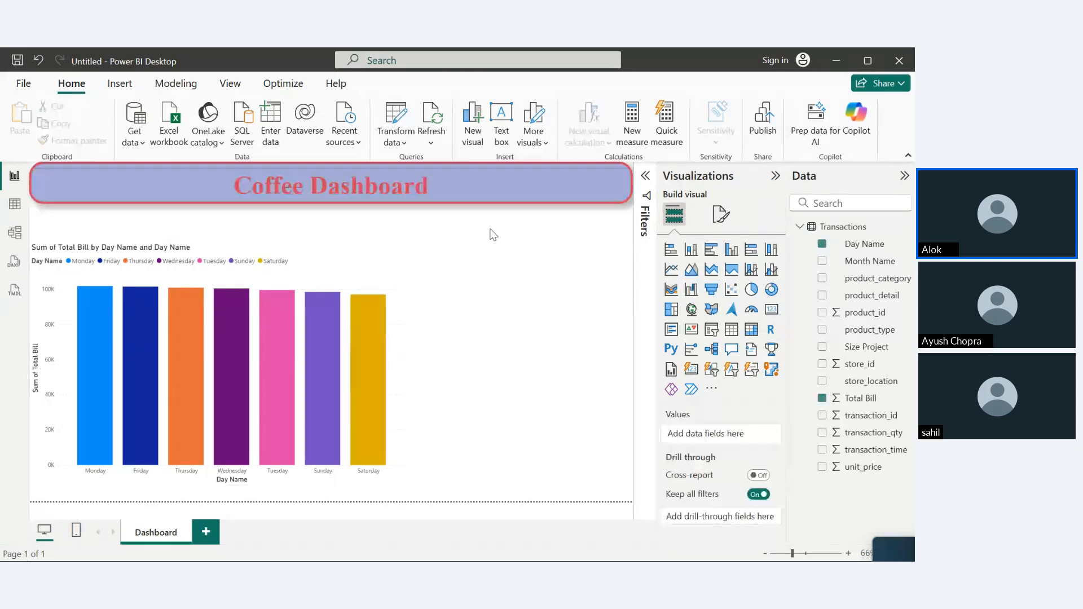
- Move the column chart slightly up along the page's left edge, closer to the title banner
click(388, 271)
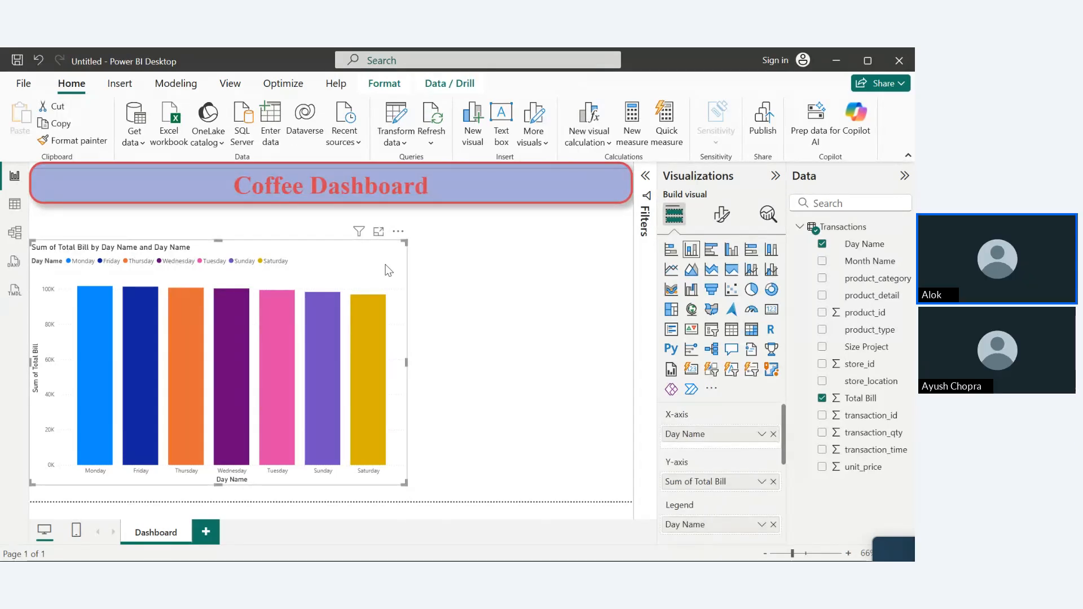
drag(388, 270, 388, 254)
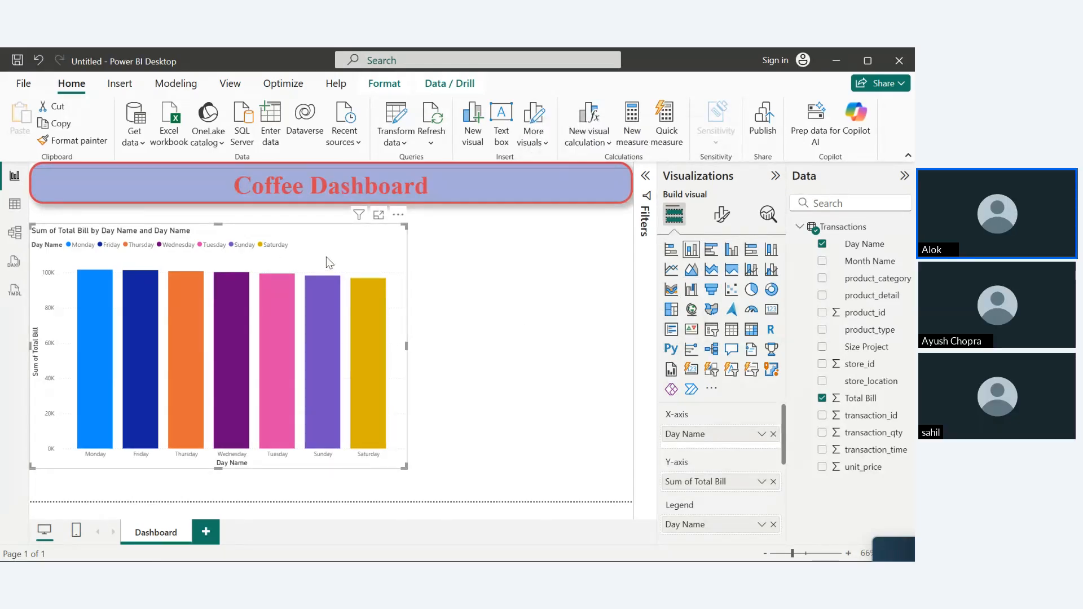
- Format the column chart's X-axis labels in bold Times New Roman at size 15
click(723, 216)
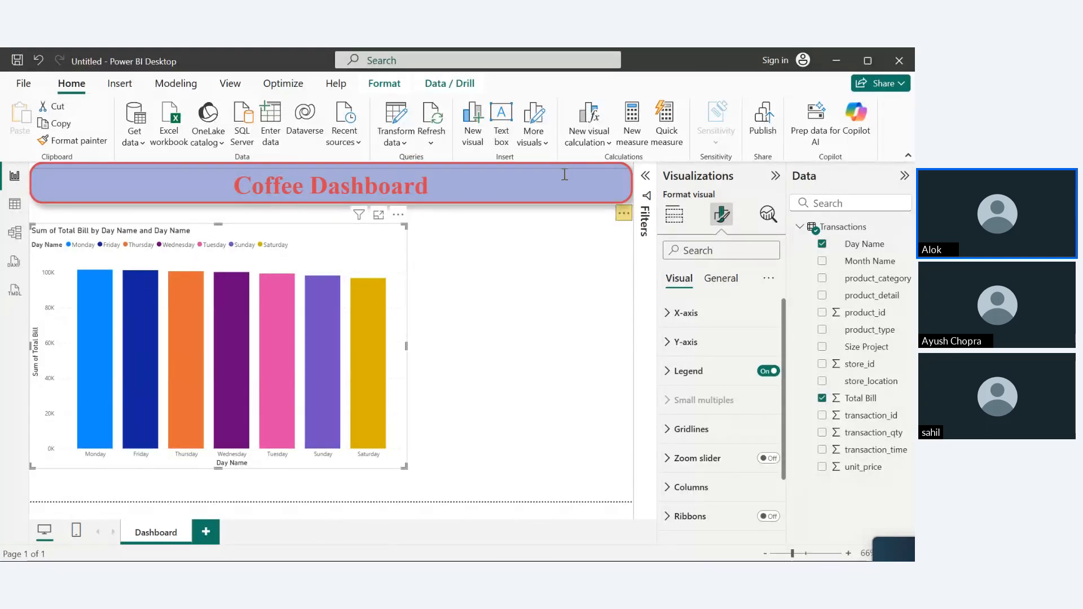
click(620, 194)
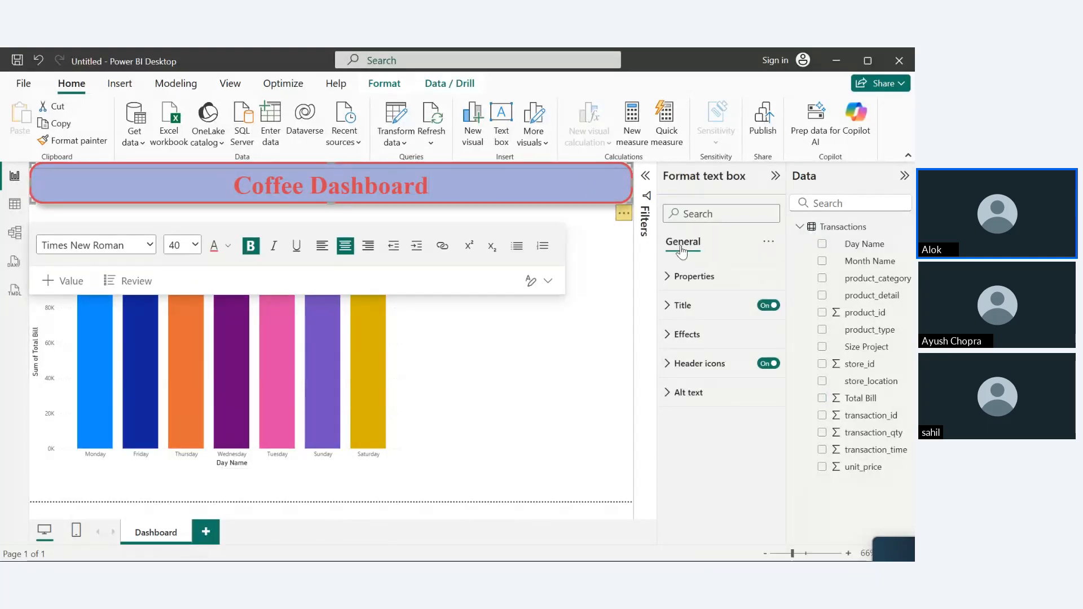
click(395, 357)
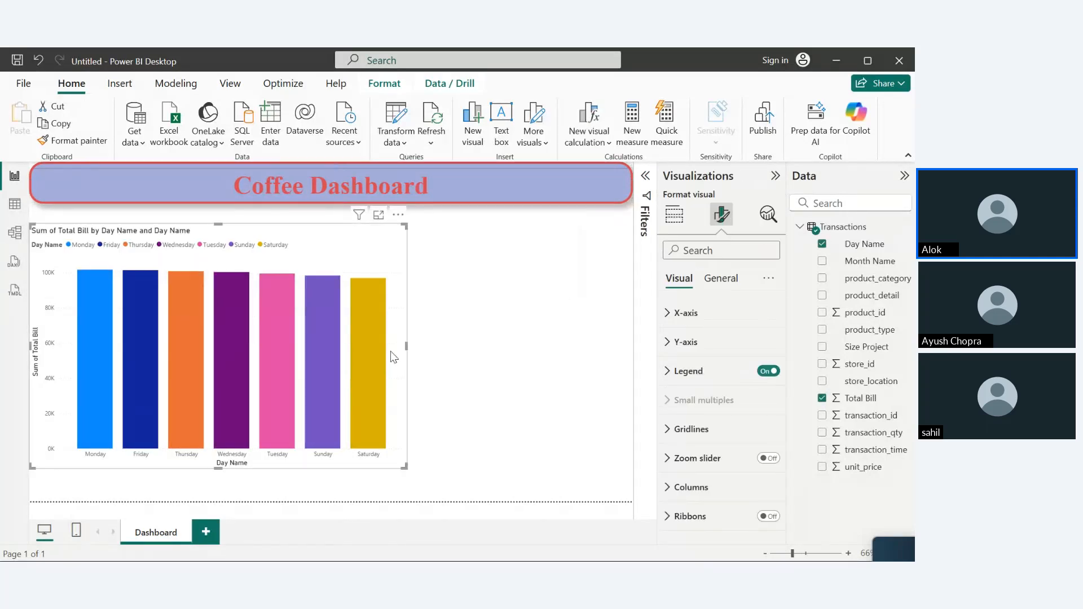
click(669, 315)
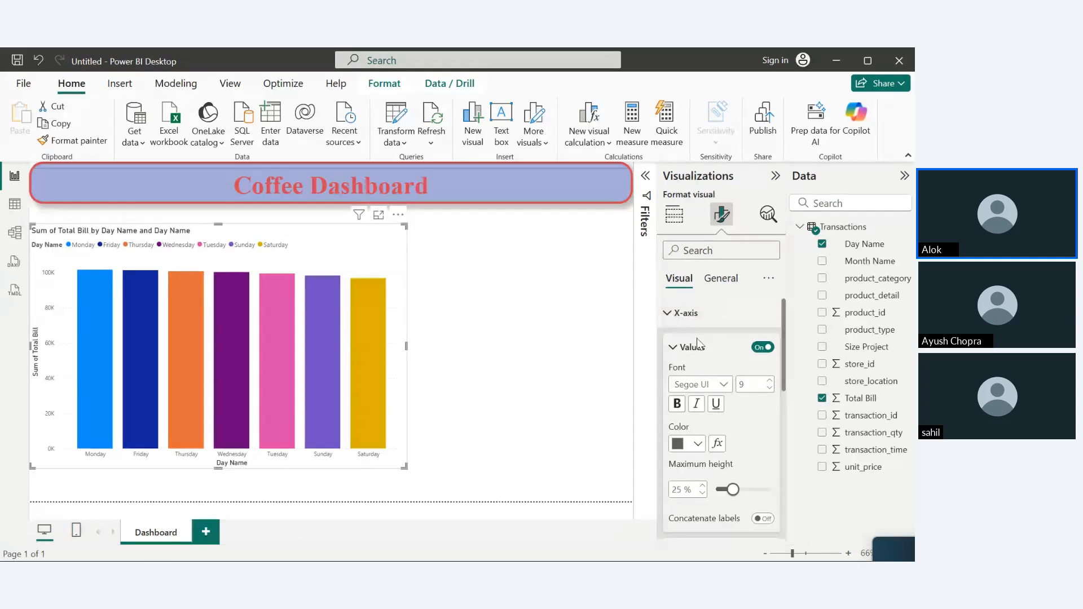
click(722, 386)
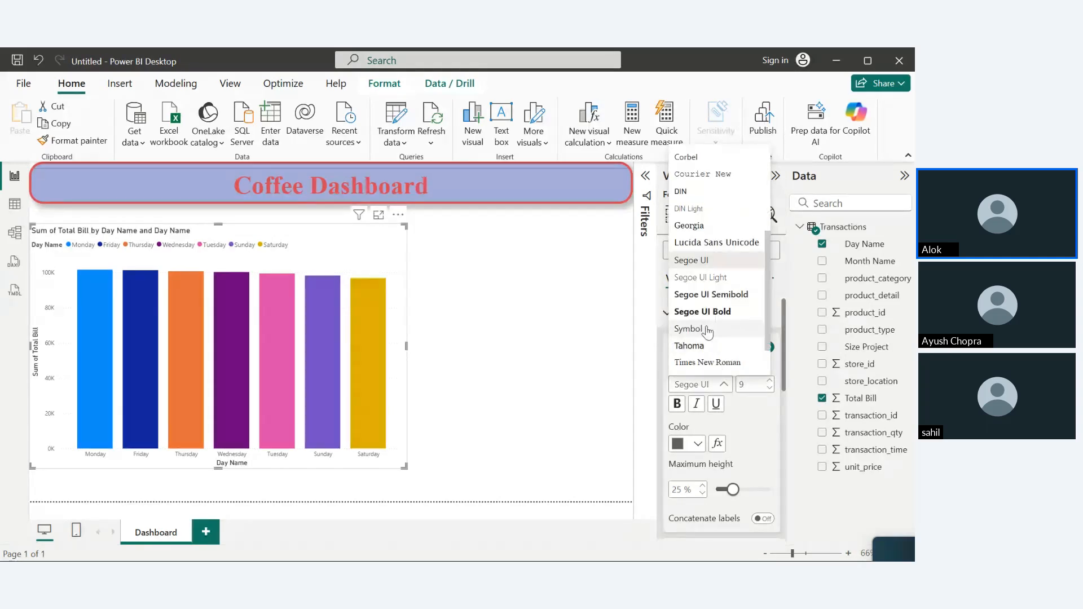
click(729, 362)
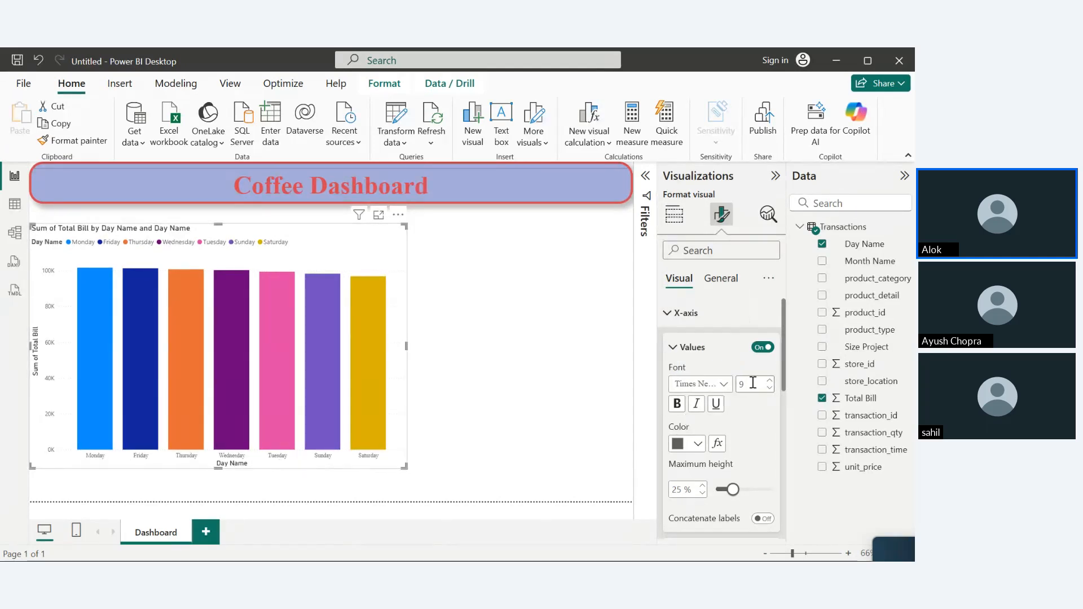
text(12)
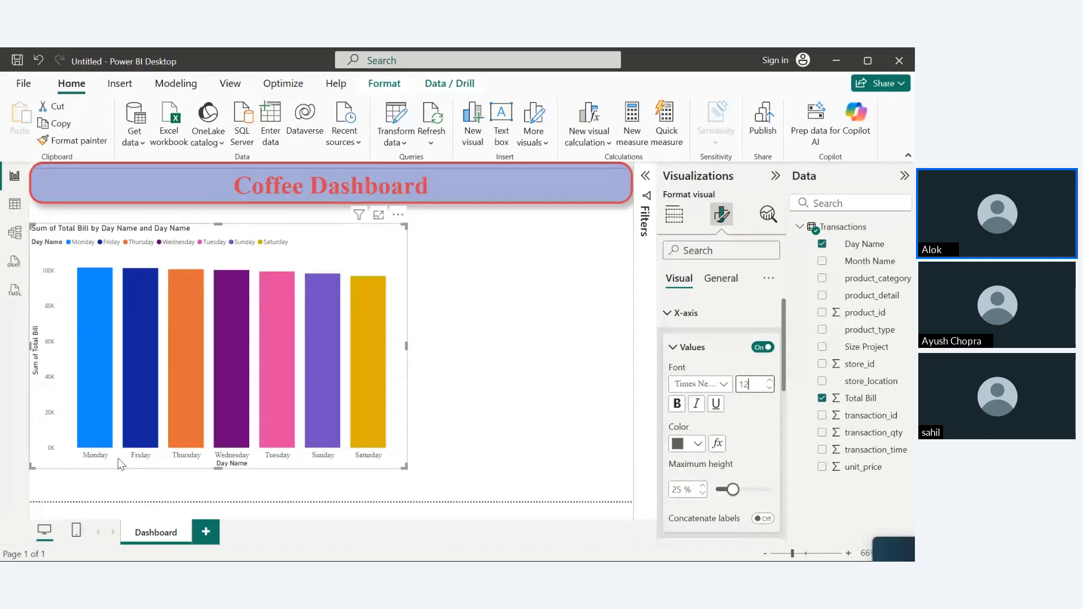
click(676, 403)
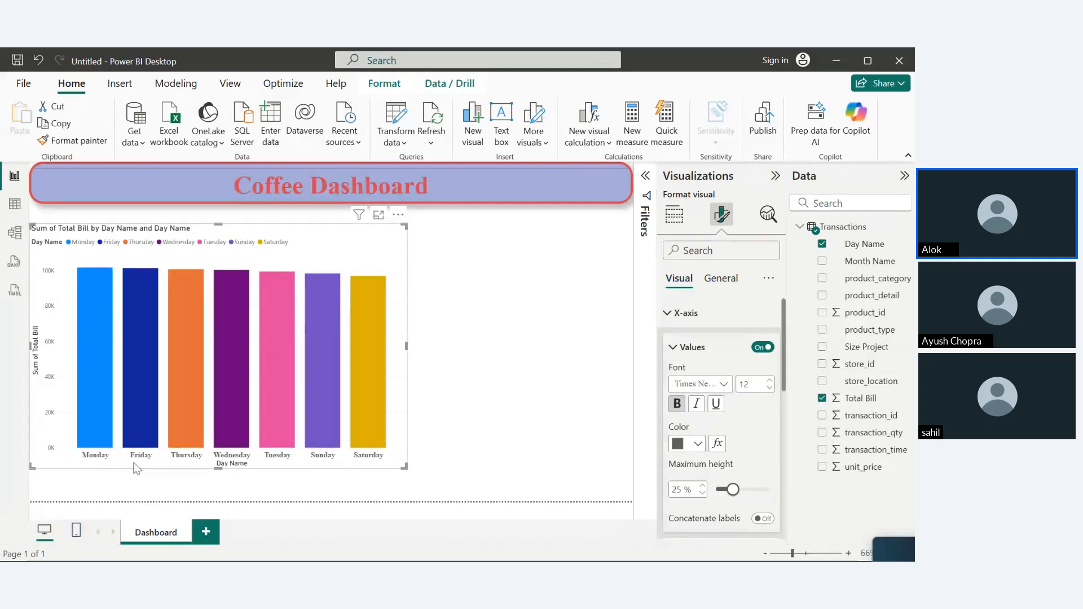
double_click(753, 382)
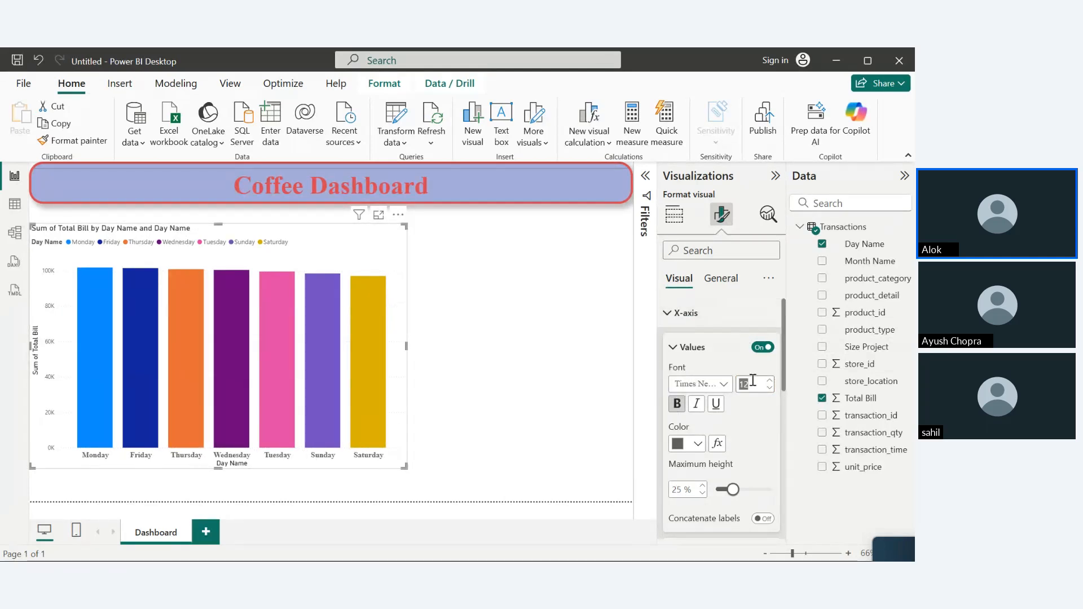
text(15)
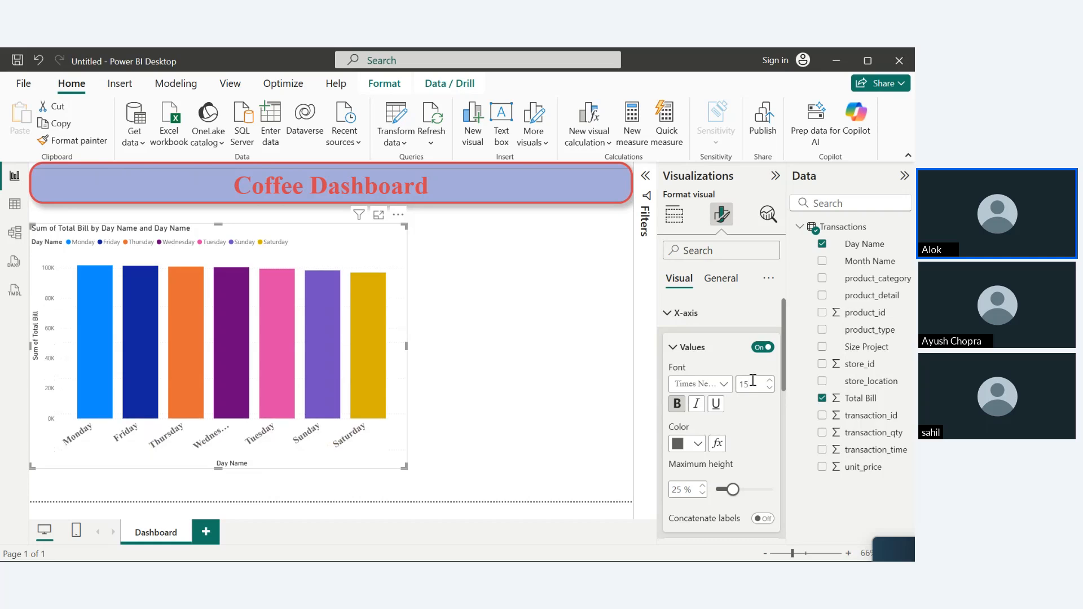
- Enlarge the column chart to nearly the full width of the title banner and make it slightly taller
click(405, 347)
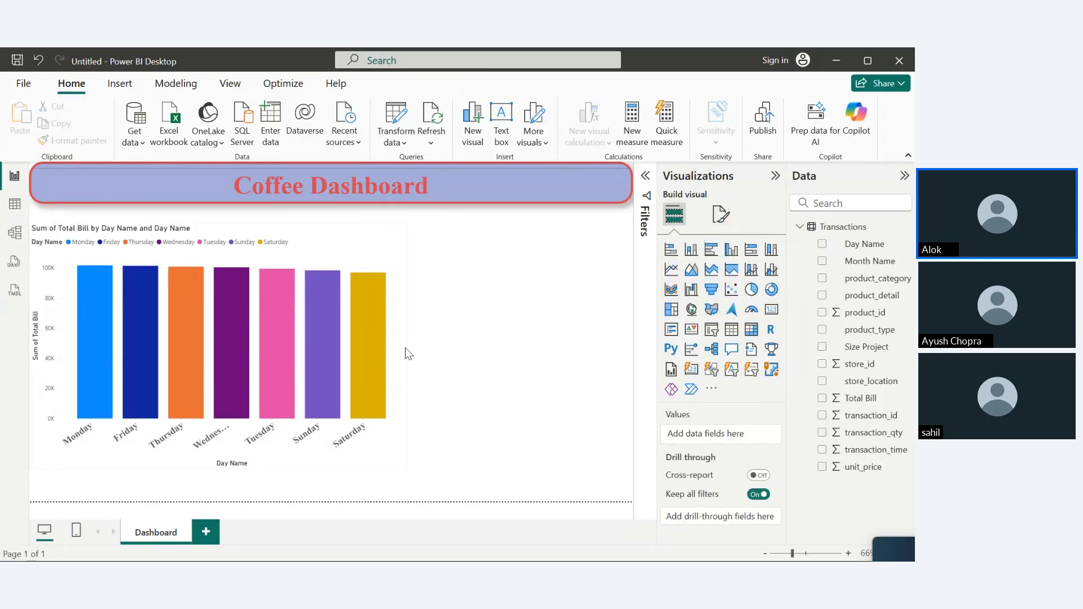
click(405, 347)
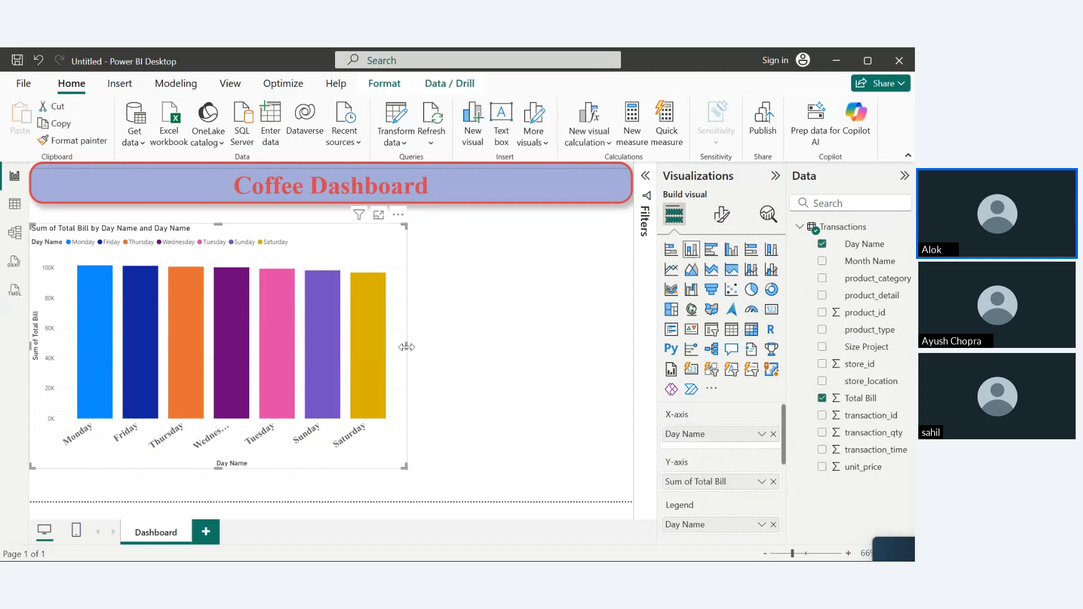
drag(406, 347, 582, 338)
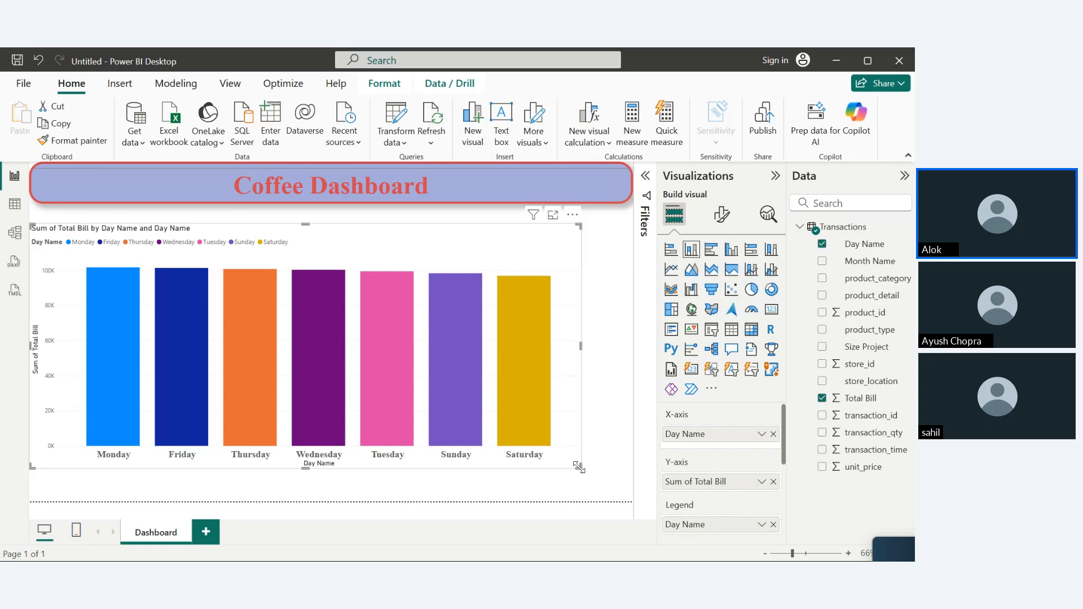
drag(578, 466, 594, 483)
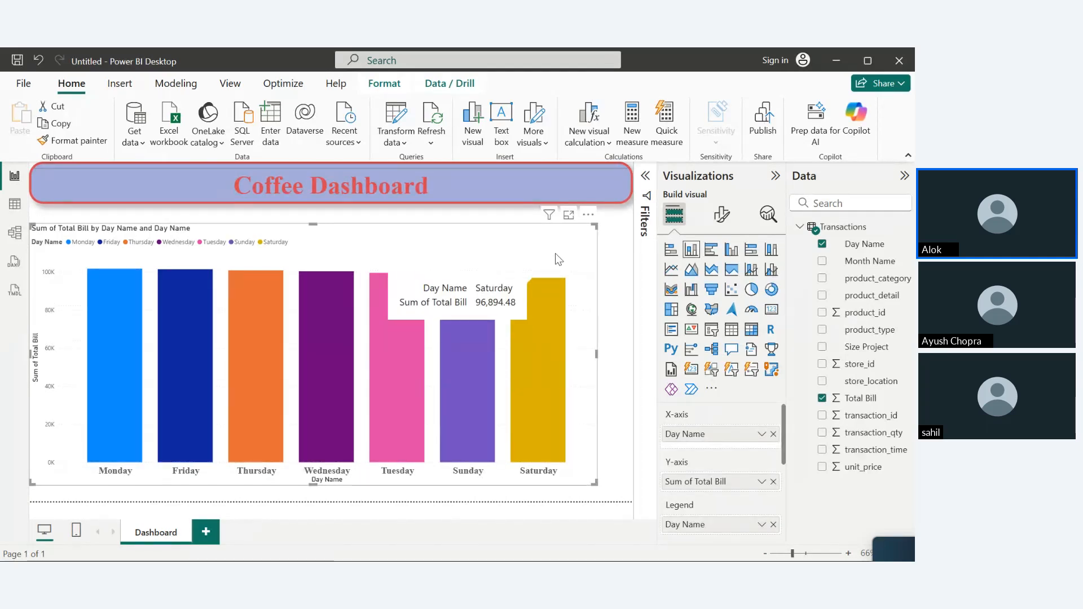
- Change the color of the chart's X-axis labels to the red theme color
click(720, 215)
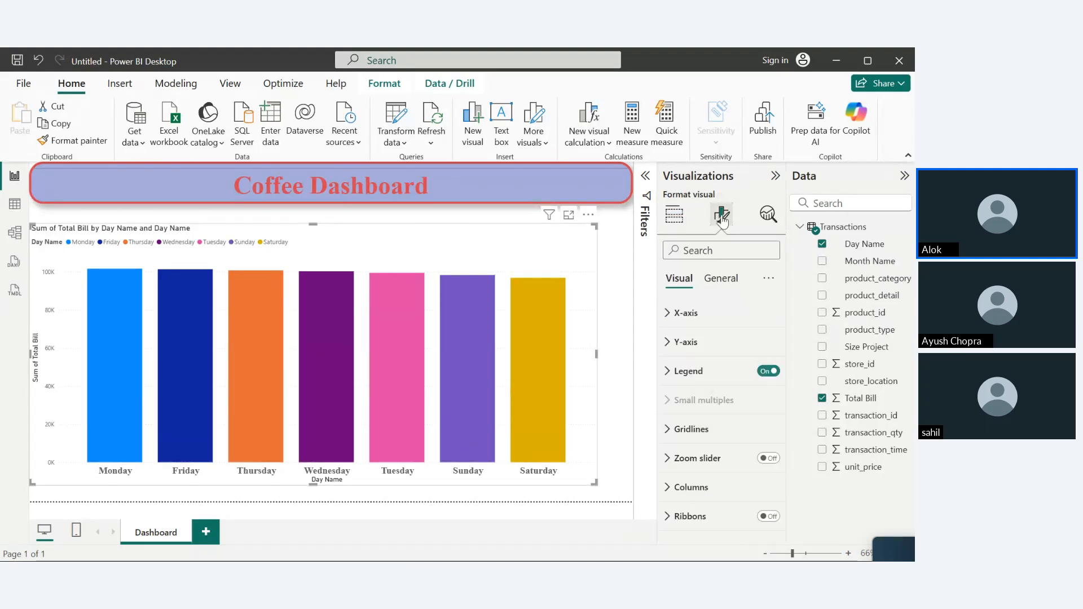
click(675, 314)
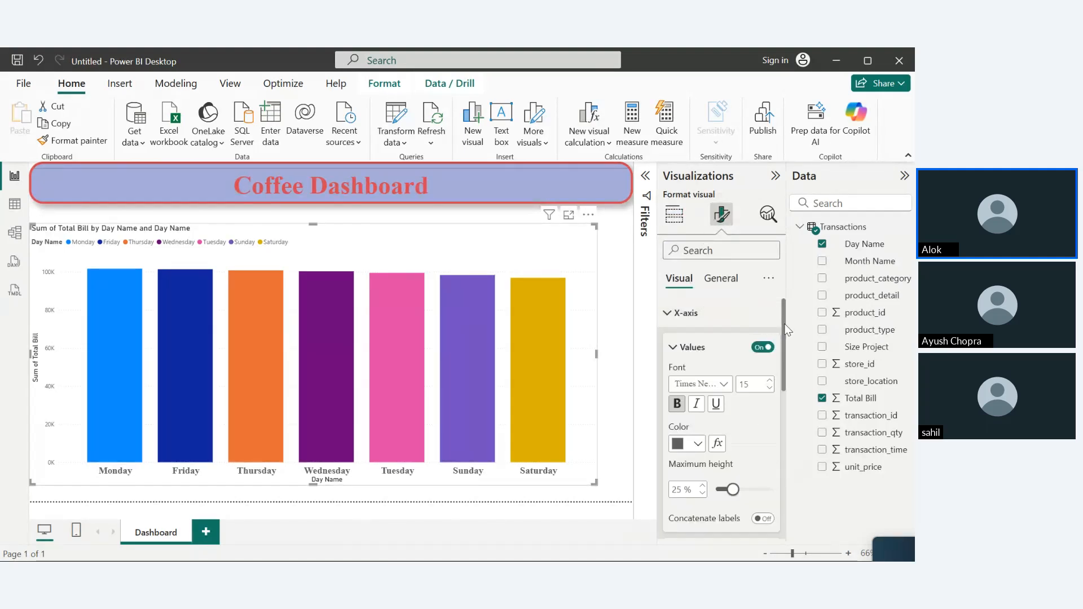
scroll(733, 338, down, 2)
click(699, 351)
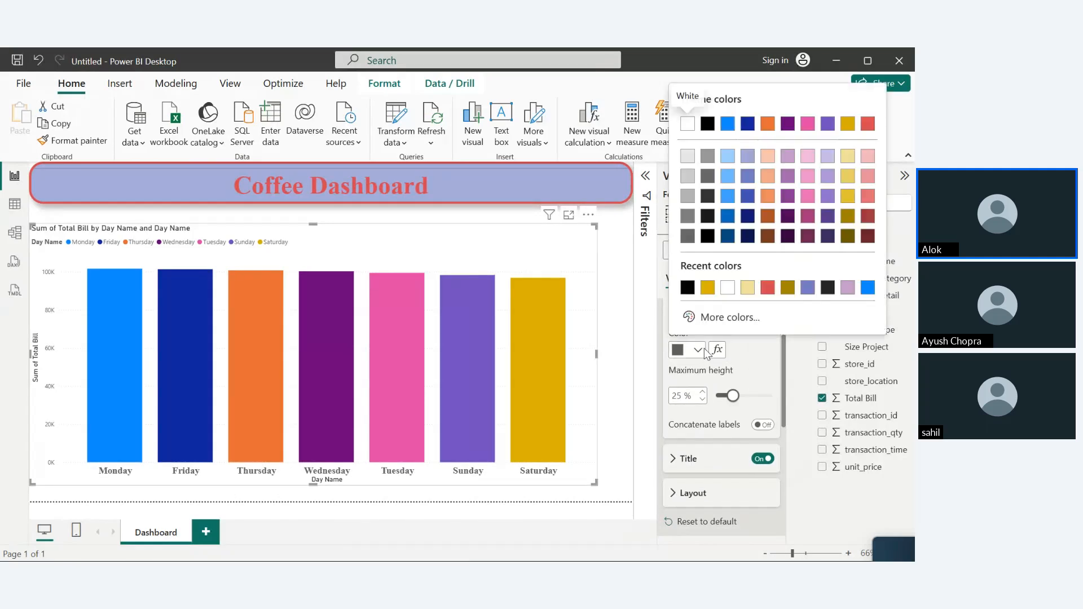
click(867, 123)
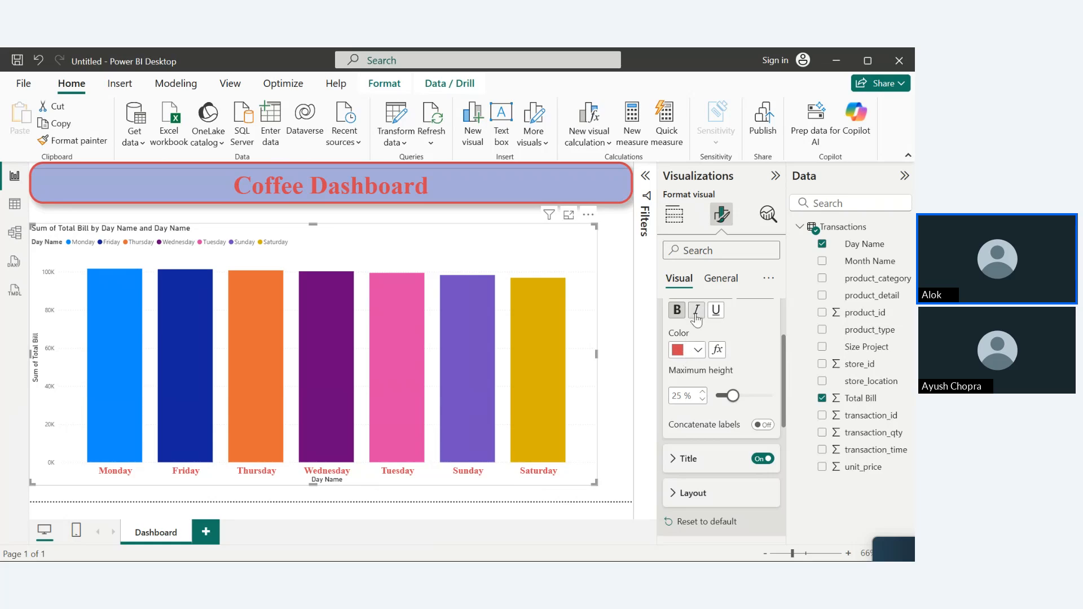
- Set the X-axis labels' maximum height to 50% and turn on Concatenate labels
drag(727, 396, 777, 404)
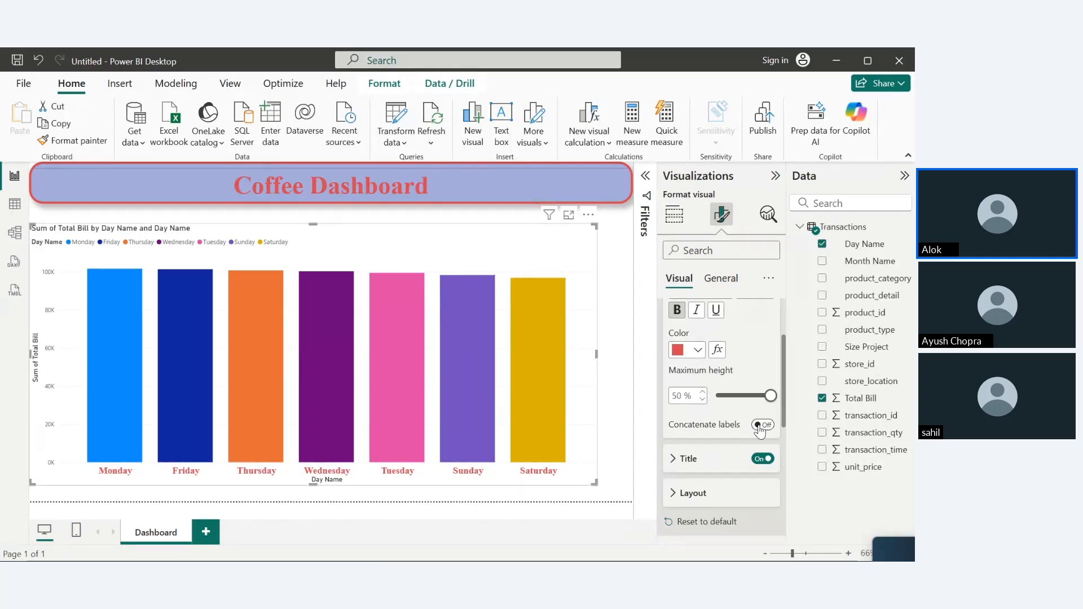
click(760, 426)
scroll(782, 360, up, 2)
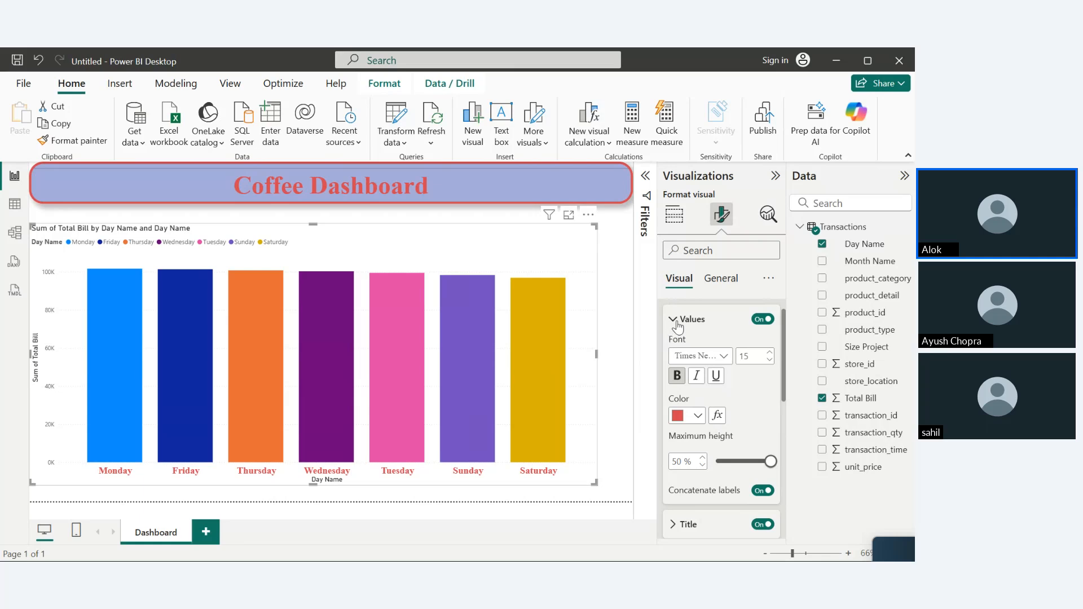
click(676, 320)
- Set the X-axis title text to "Days Name of the Table"
click(677, 353)
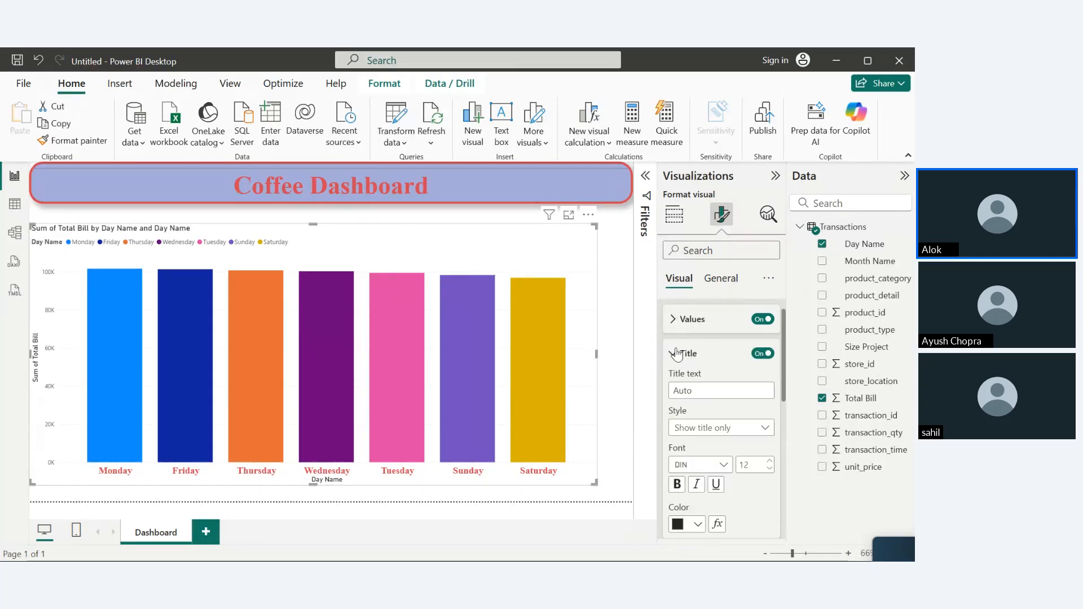
click(698, 389)
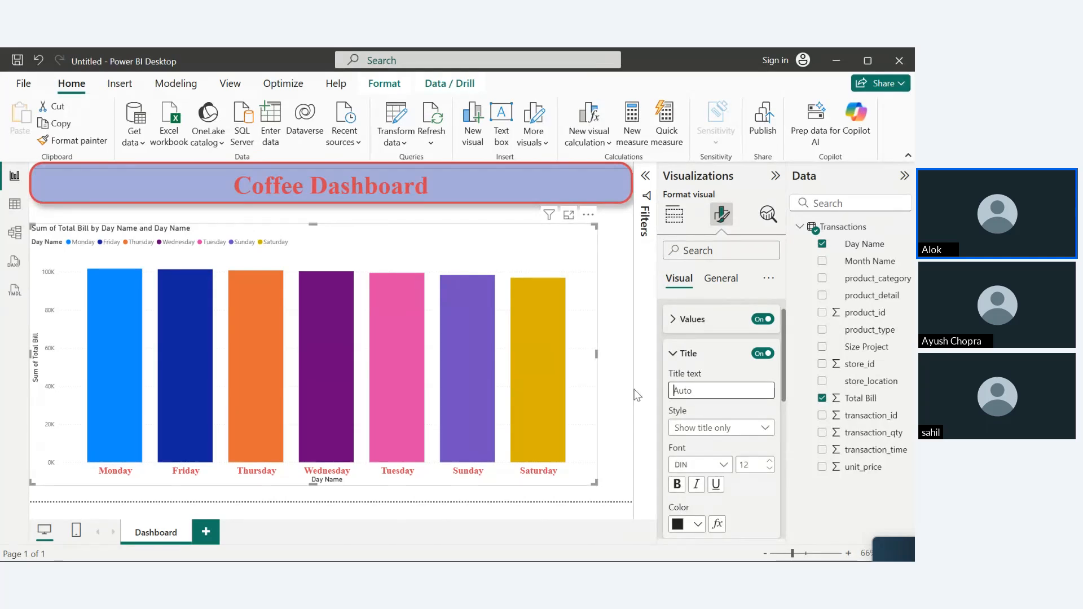
text(nitjhing)
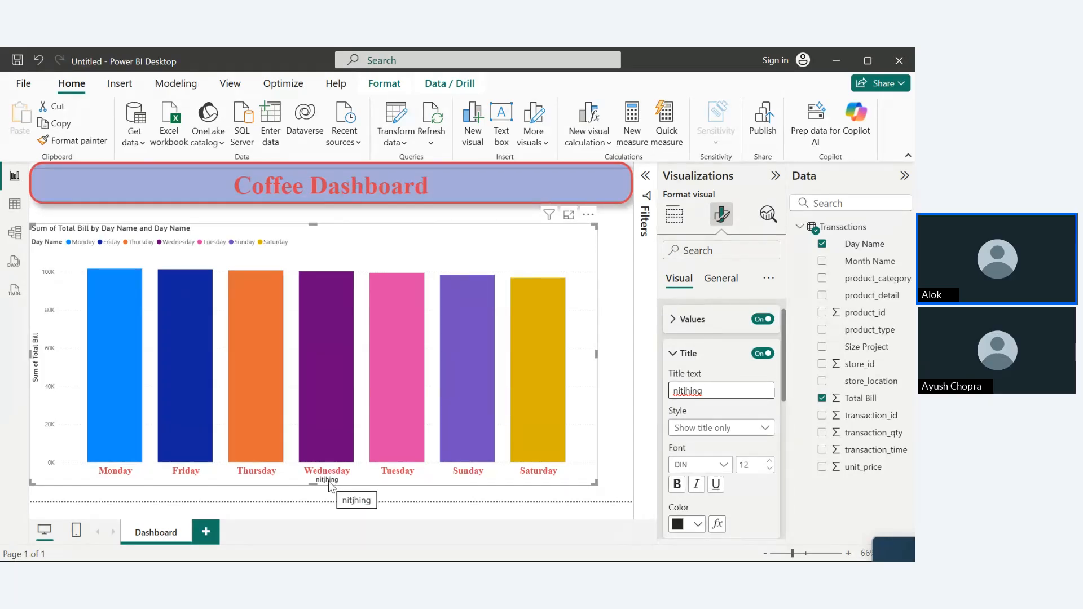
key(BackSpace)
key(BackSpace)
key(BackSpace)
key(BackSpace)
key(BackSpace)
key(BackSpace)
key(BackSpace)
key(BackSpace)
text(D)
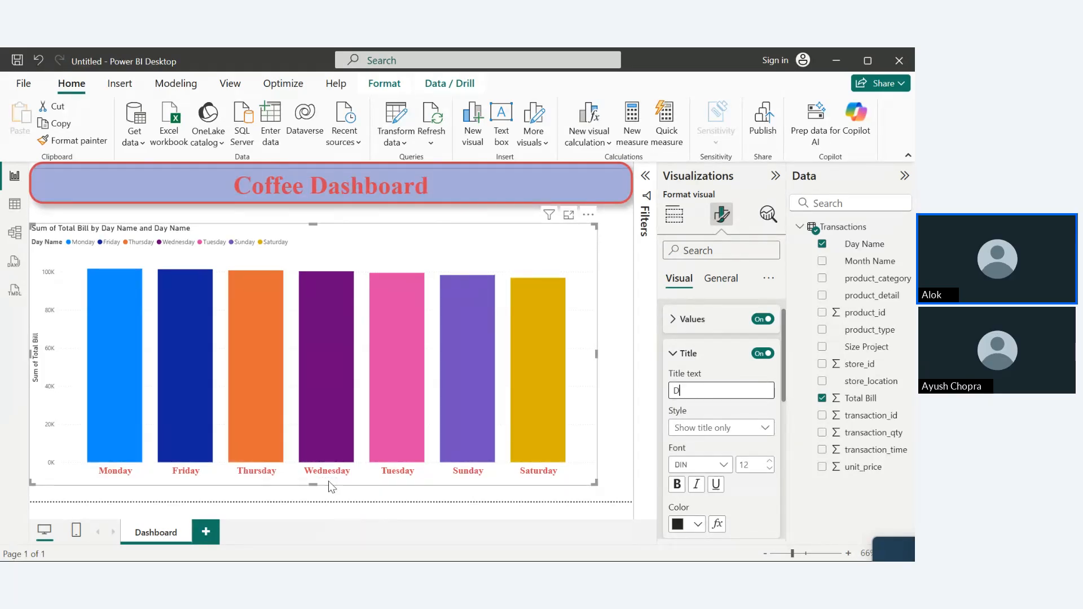
text(at)
key(BackSpace)
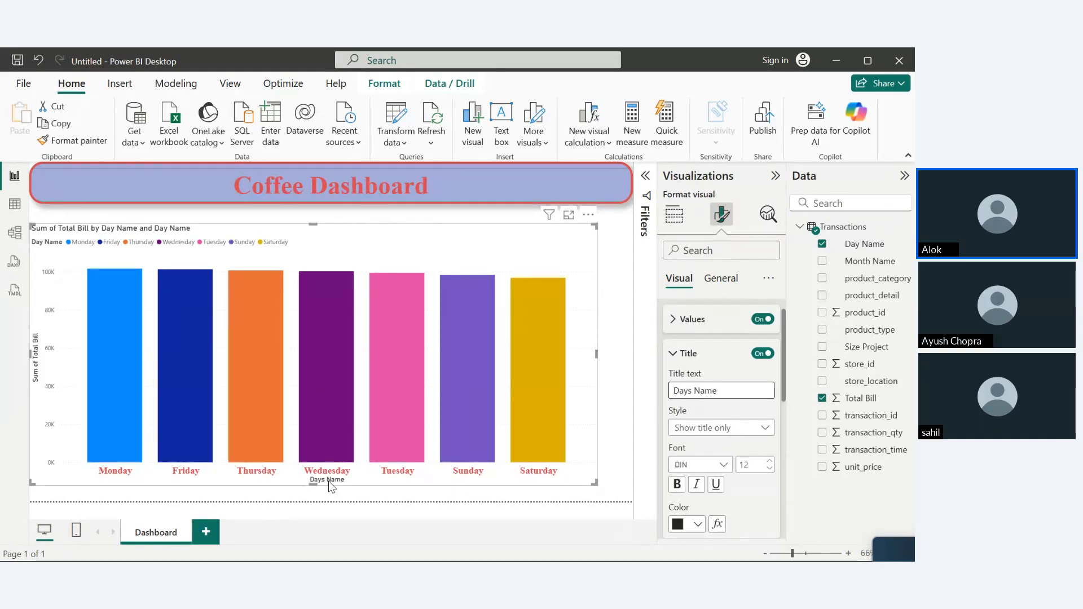
text(of t)
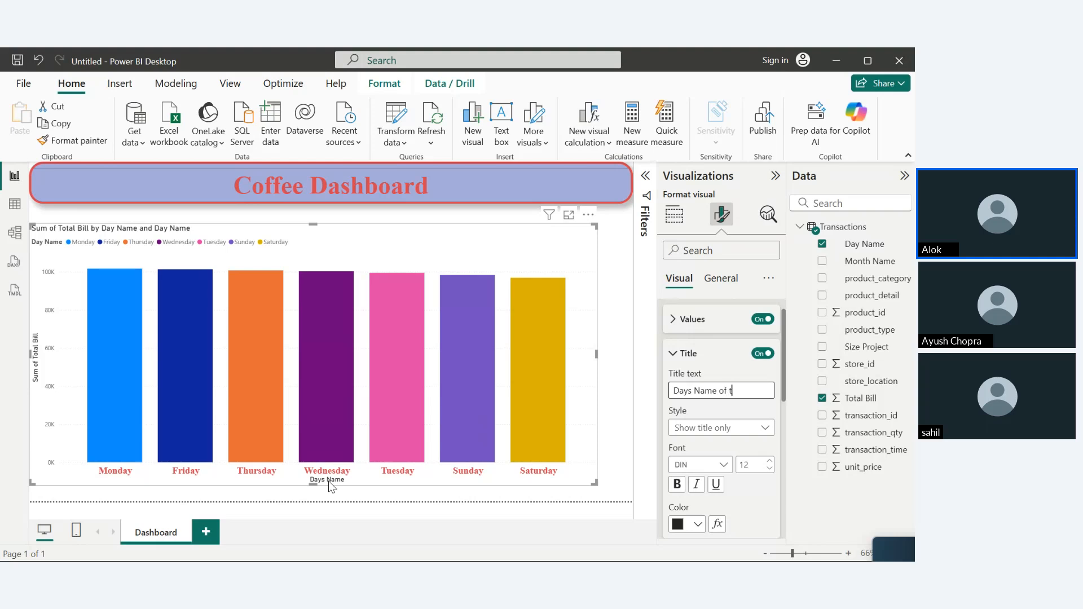
text(he trabl)
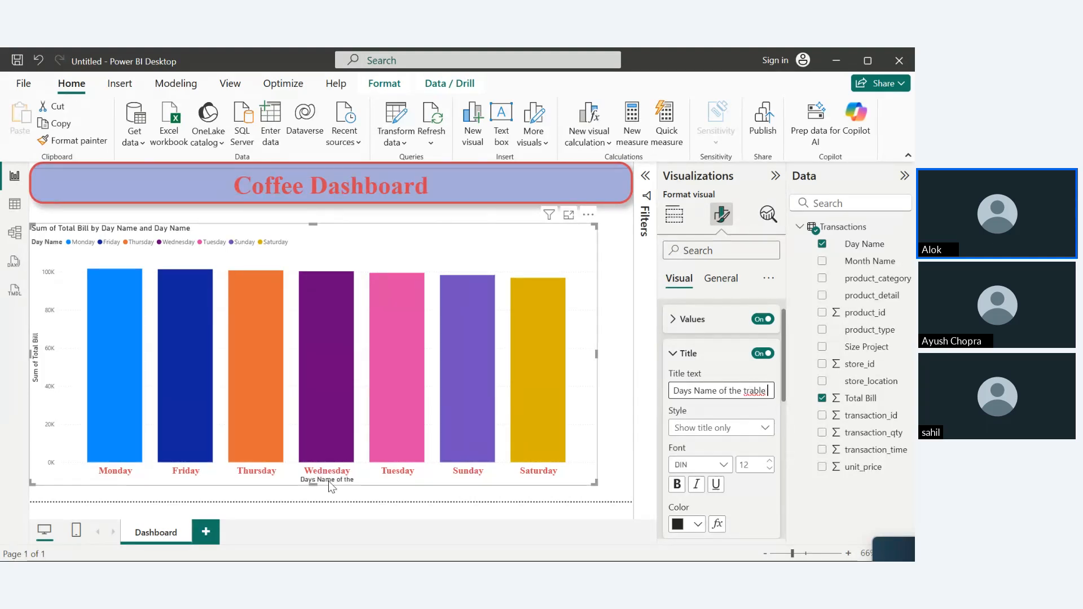
text(e)
key(BackSpace)
key(BackSpace)
key(BackSpace)
key(BackSpace)
text(Ta)
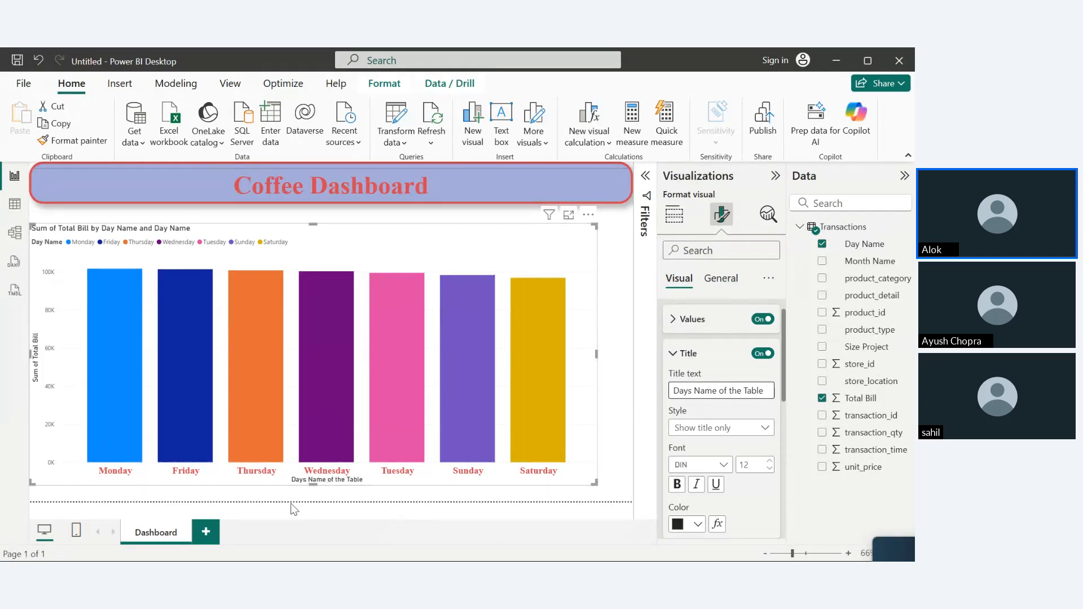
- Format the X-axis title in bold Times New Roman
click(709, 429)
click(728, 430)
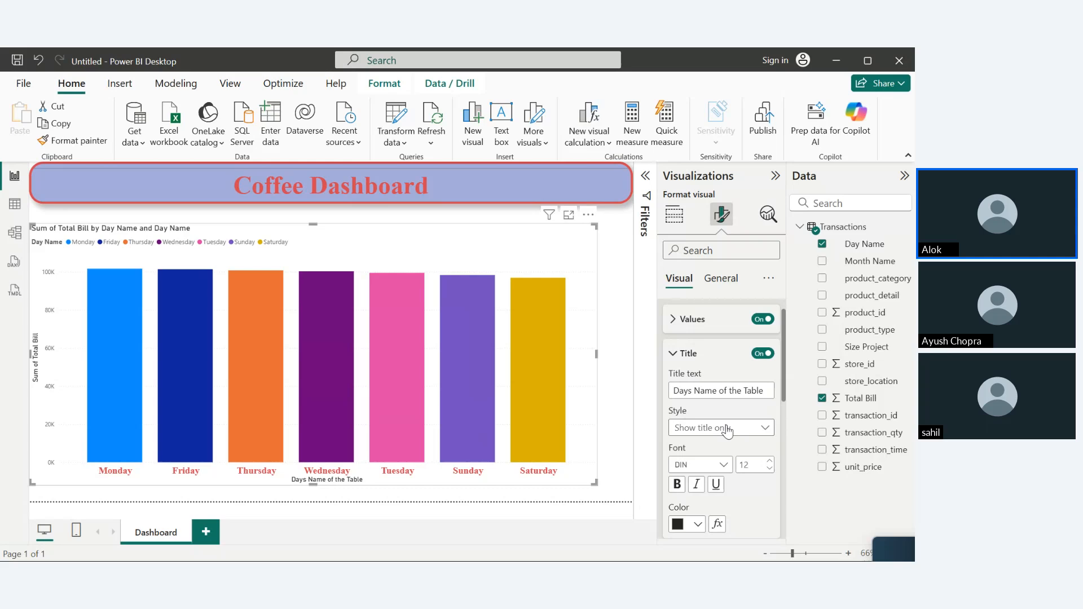
click(719, 468)
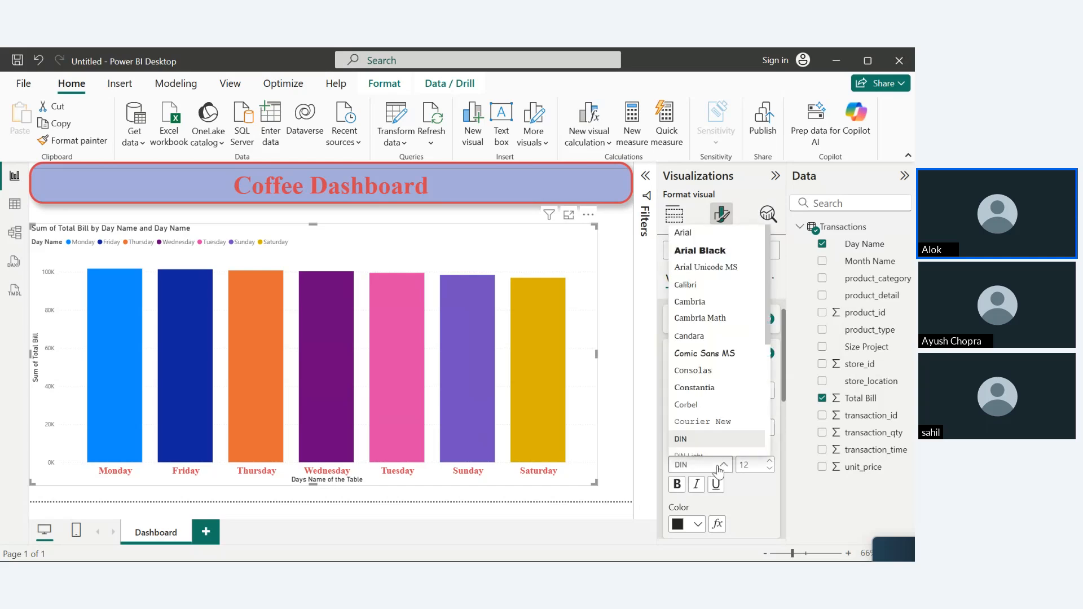
click(697, 253)
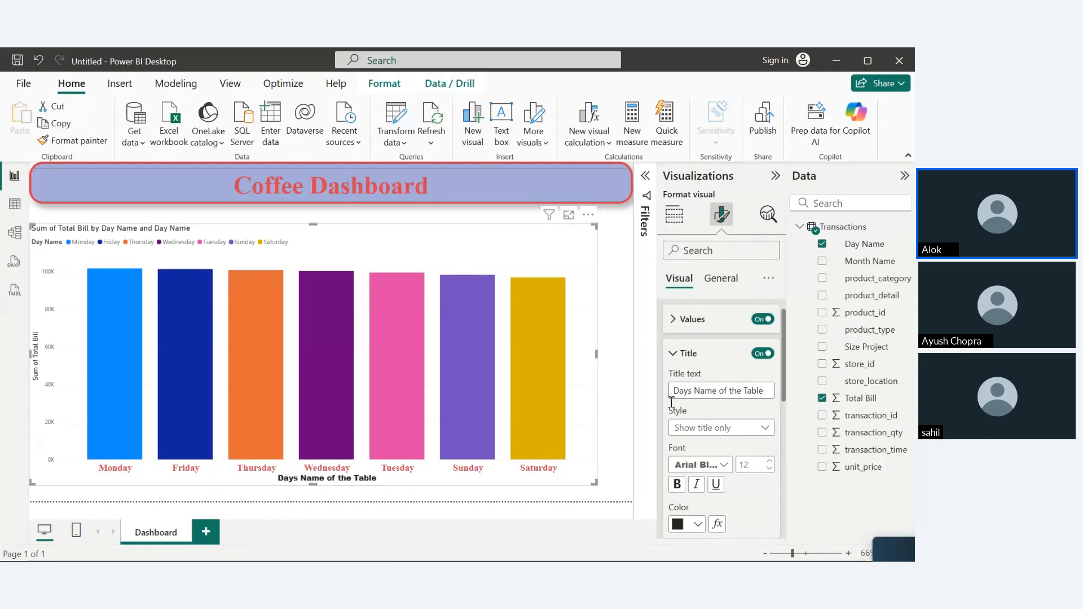
click(676, 485)
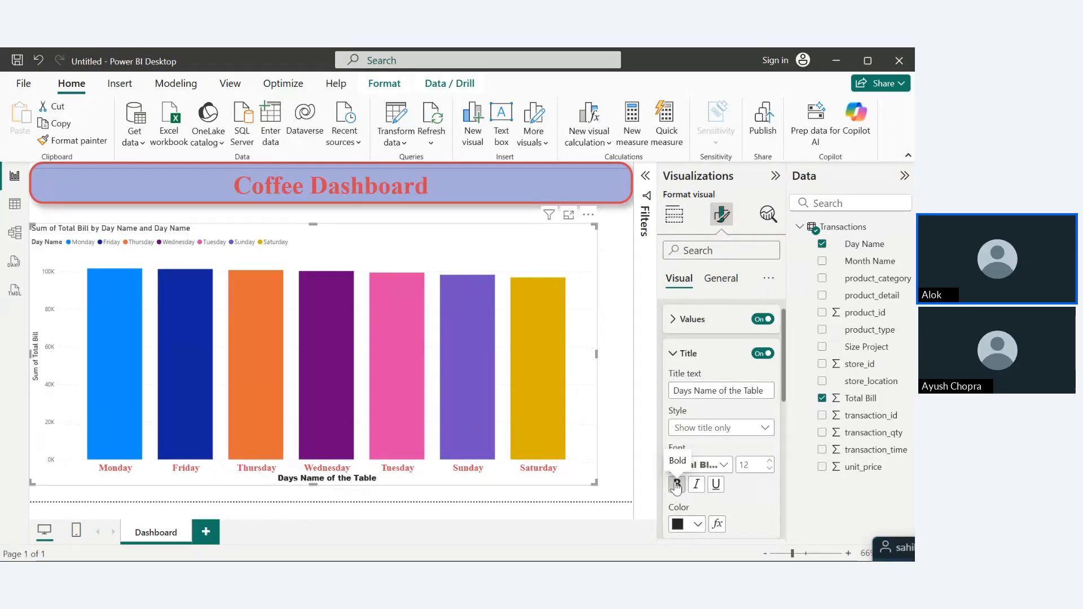
click(709, 466)
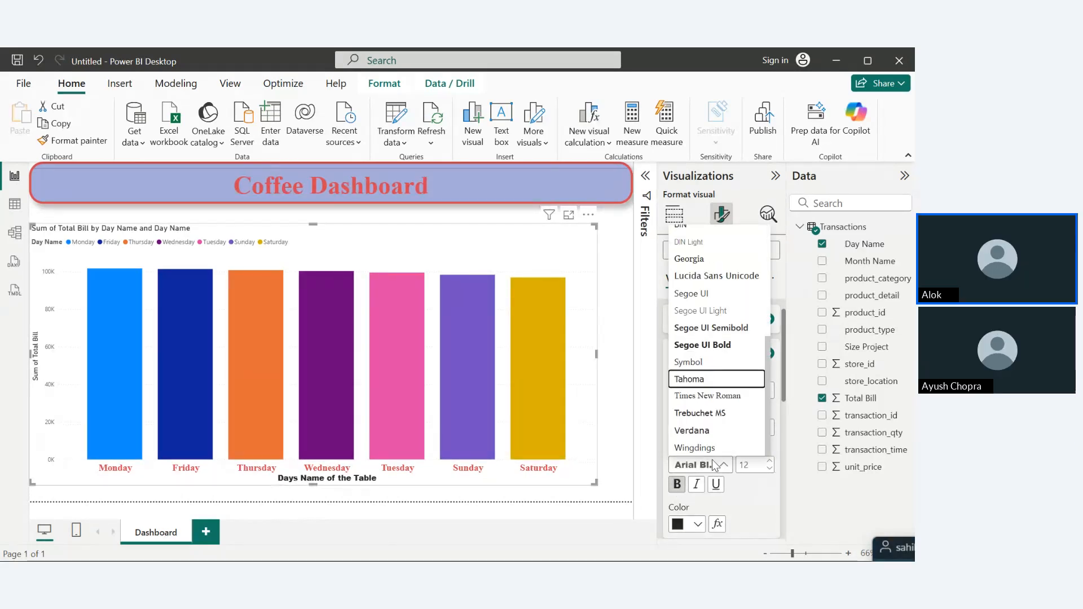
key(Down)
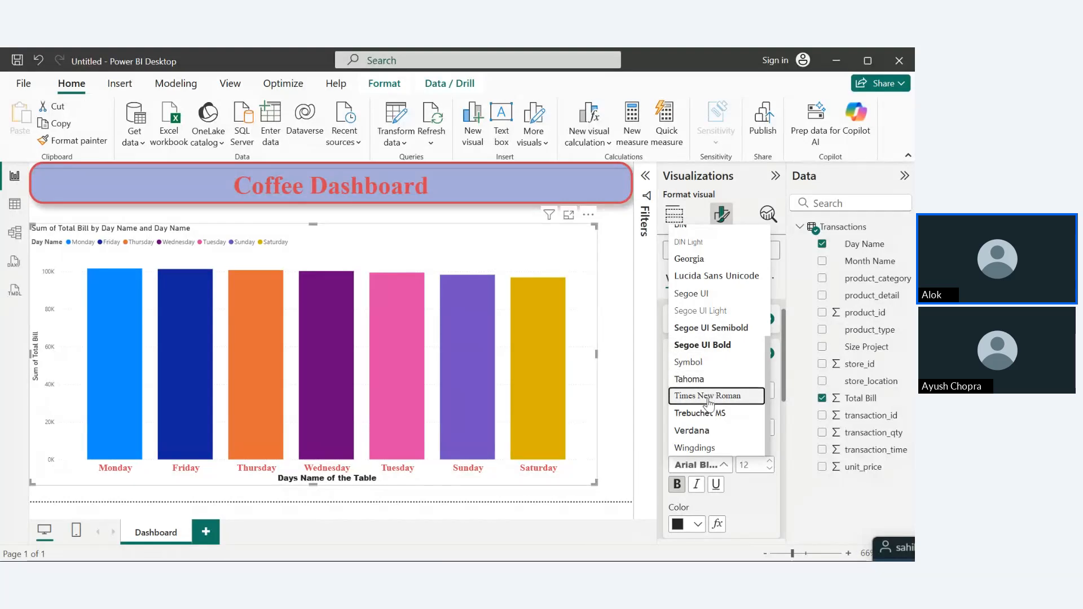
key(Return)
click(678, 485)
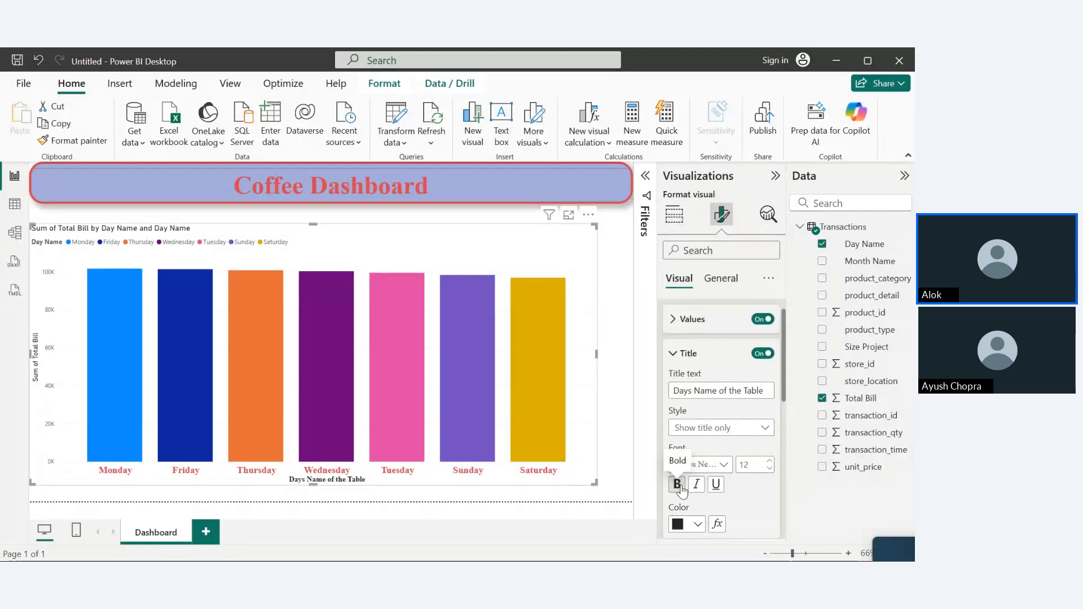
- Set the X-axis title's font size to 24 and make the text bold
click(769, 469)
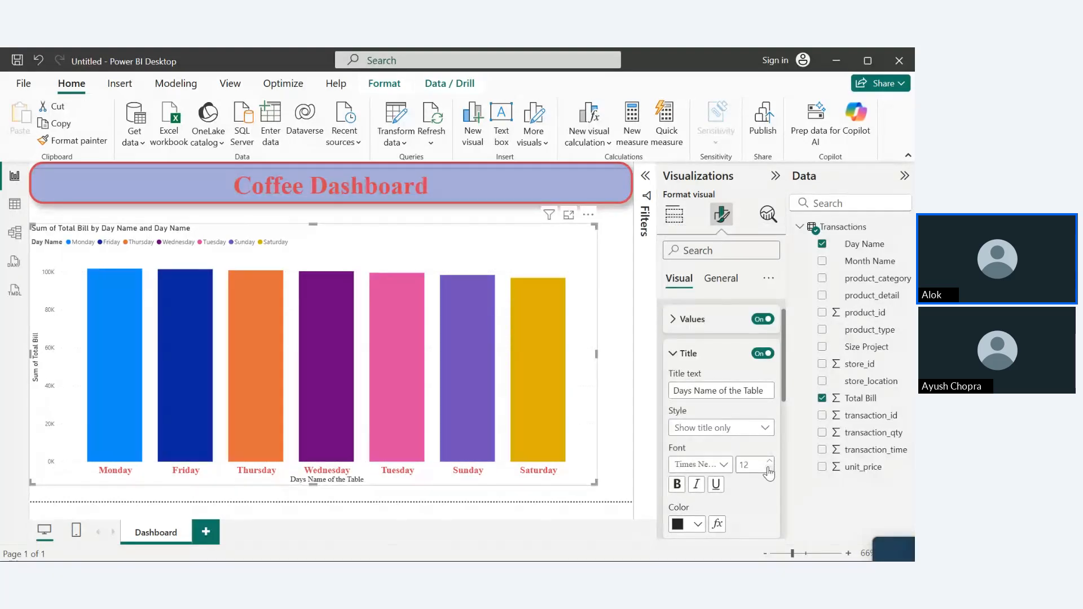
double_click(752, 463)
key(BackSpace)
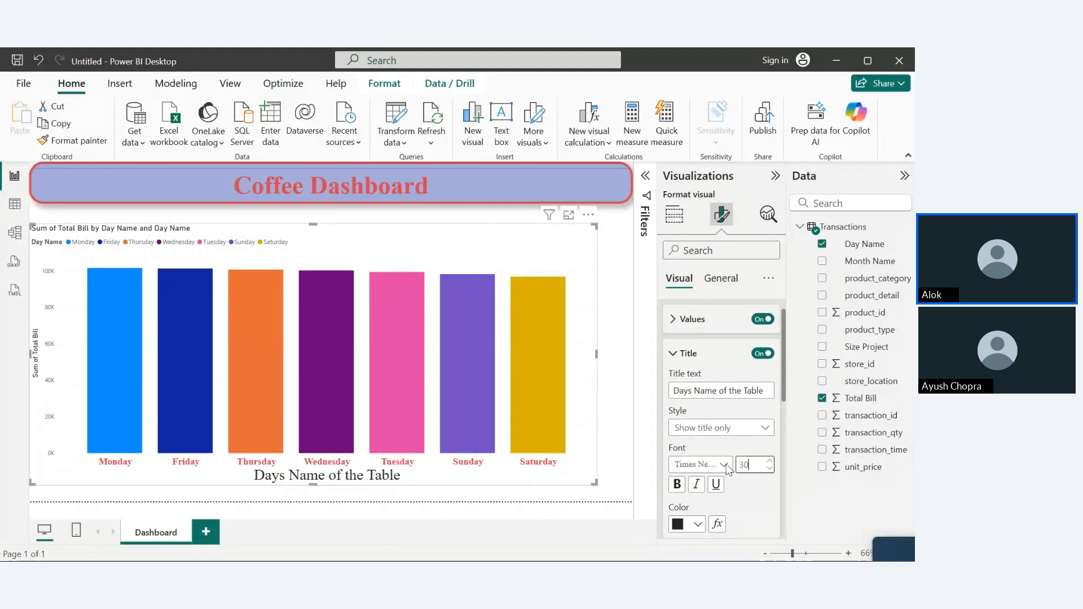
click(677, 488)
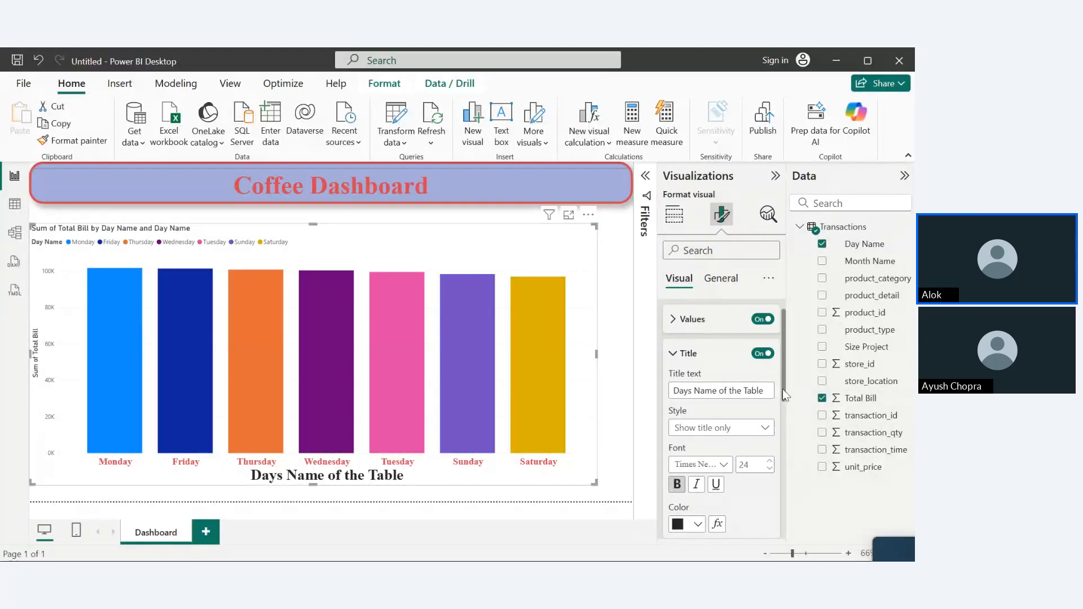
- Color the X-axis title in the darkest theme blue shade and apply underline and italic
drag(784, 389, 786, 432)
click(698, 417)
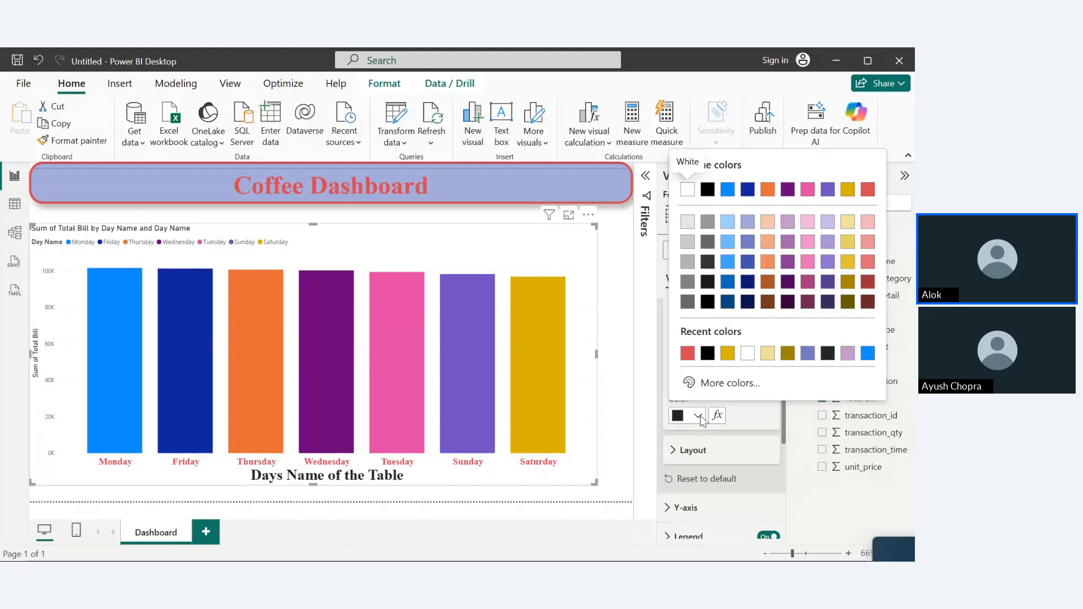
click(847, 282)
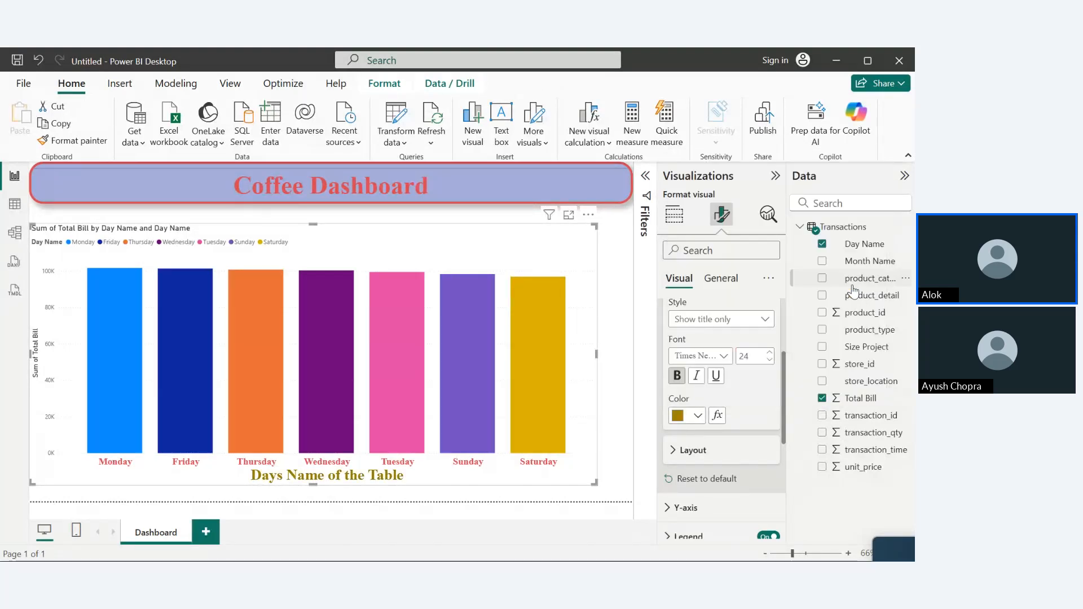
click(698, 416)
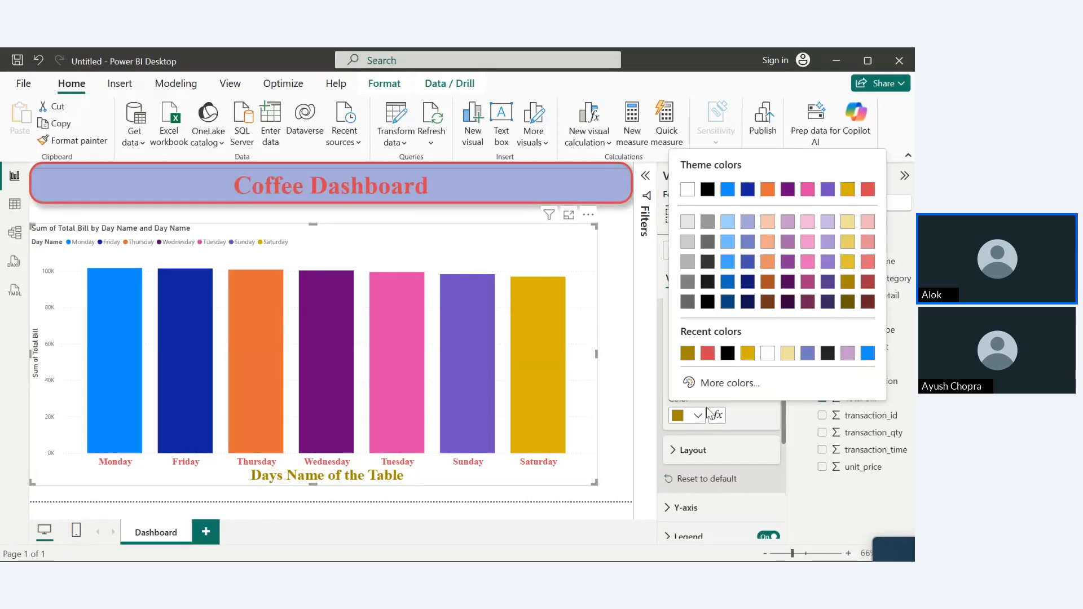
click(748, 302)
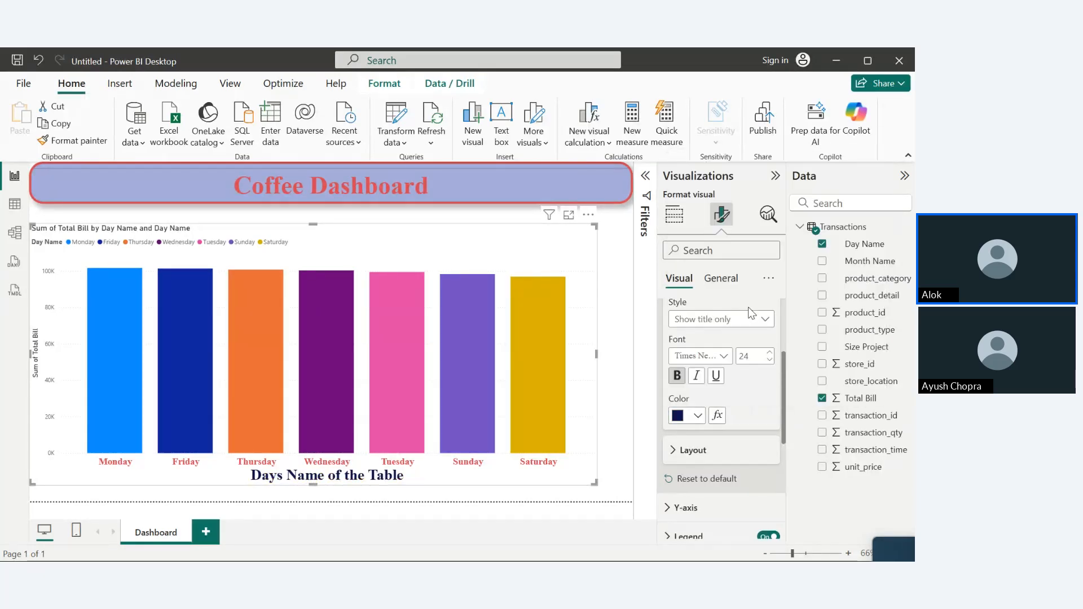
click(716, 382)
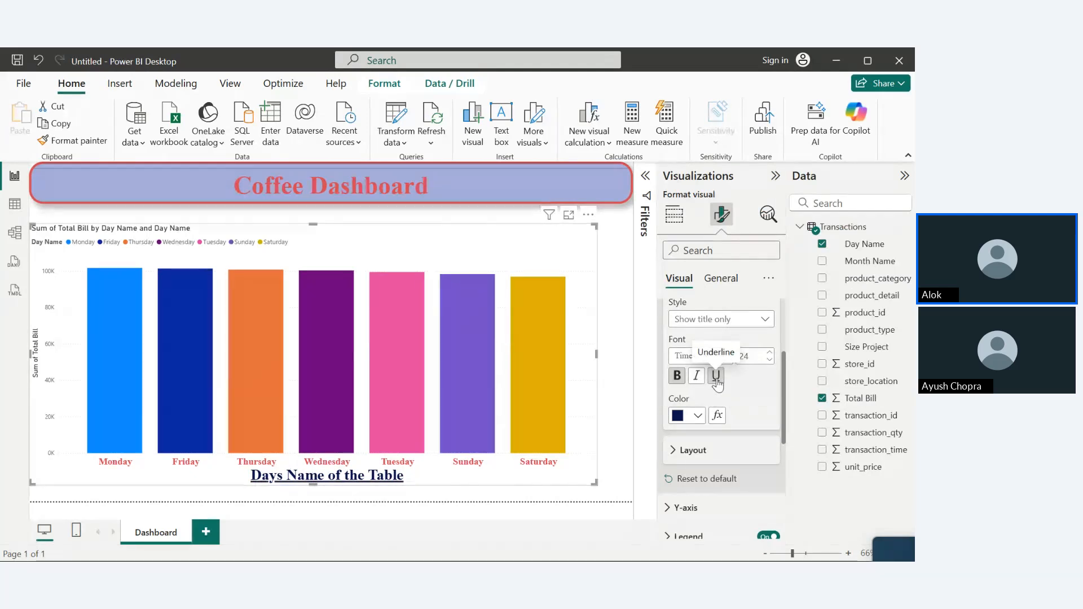
click(697, 377)
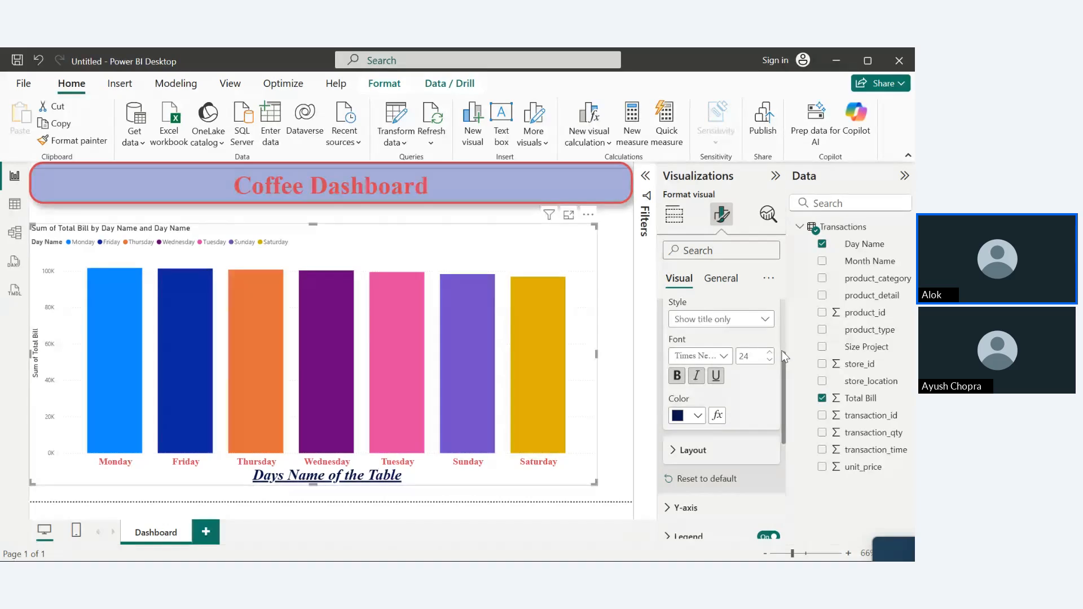
- Set the X-axis layout's minimum category width to 34 px
scroll(785, 377, up, 2)
scroll(784, 401, down, 5)
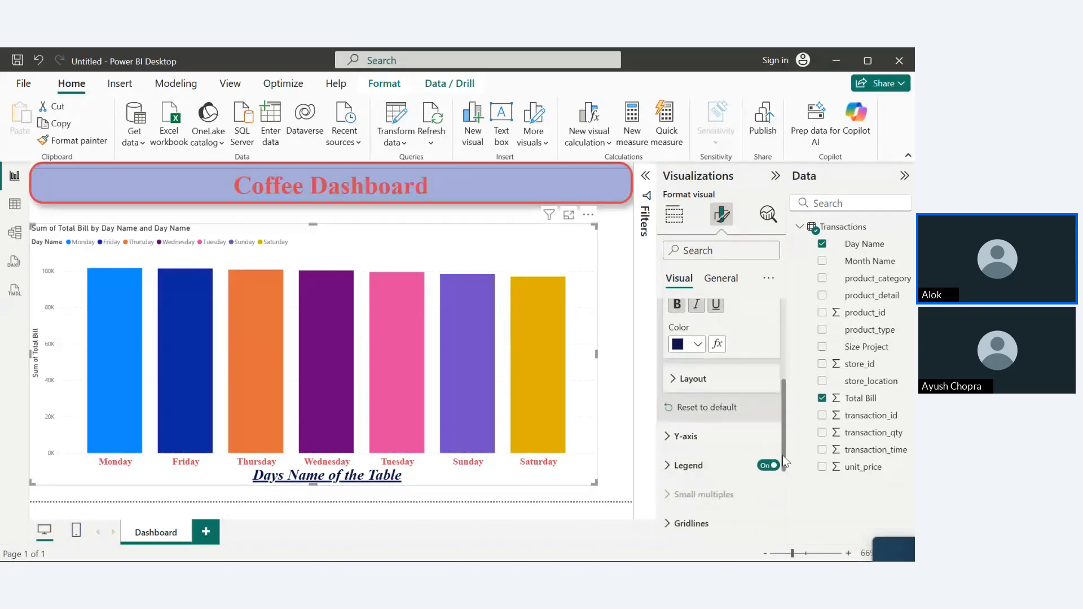
click(673, 371)
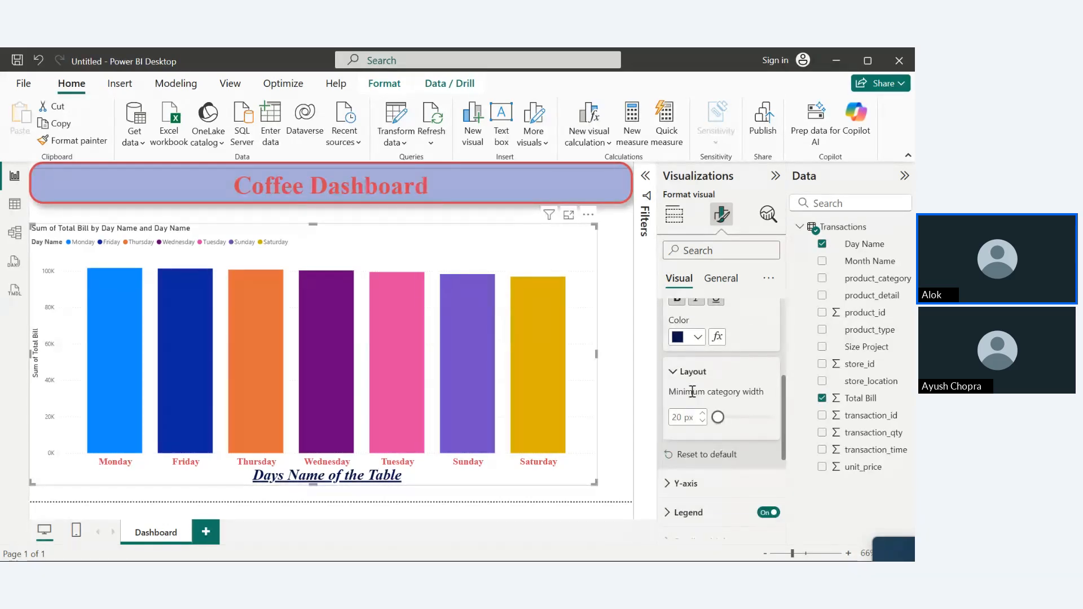
drag(719, 418, 761, 419)
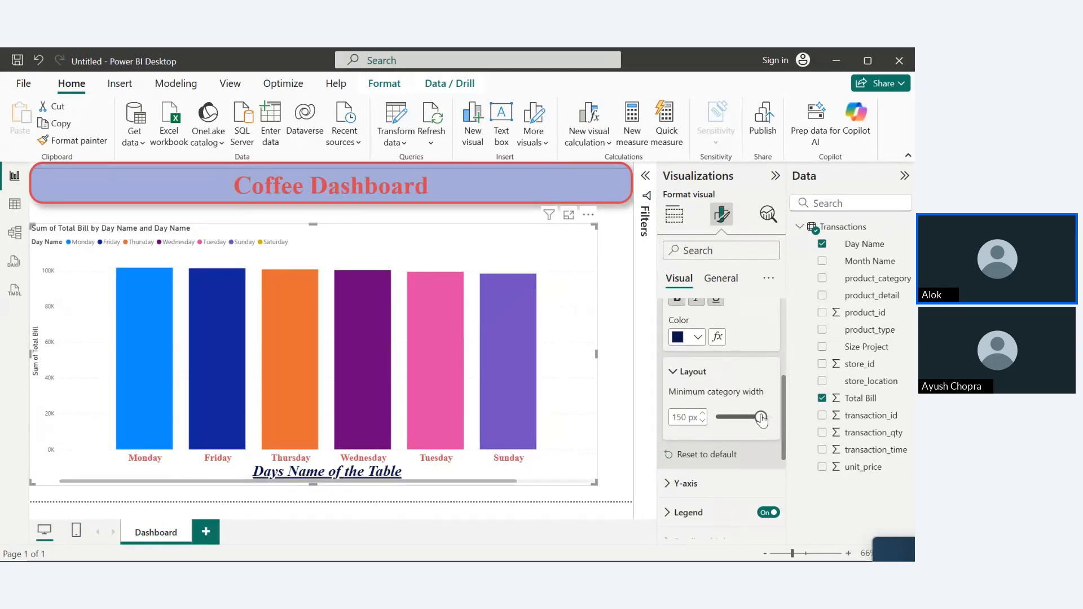
drag(761, 418, 787, 418)
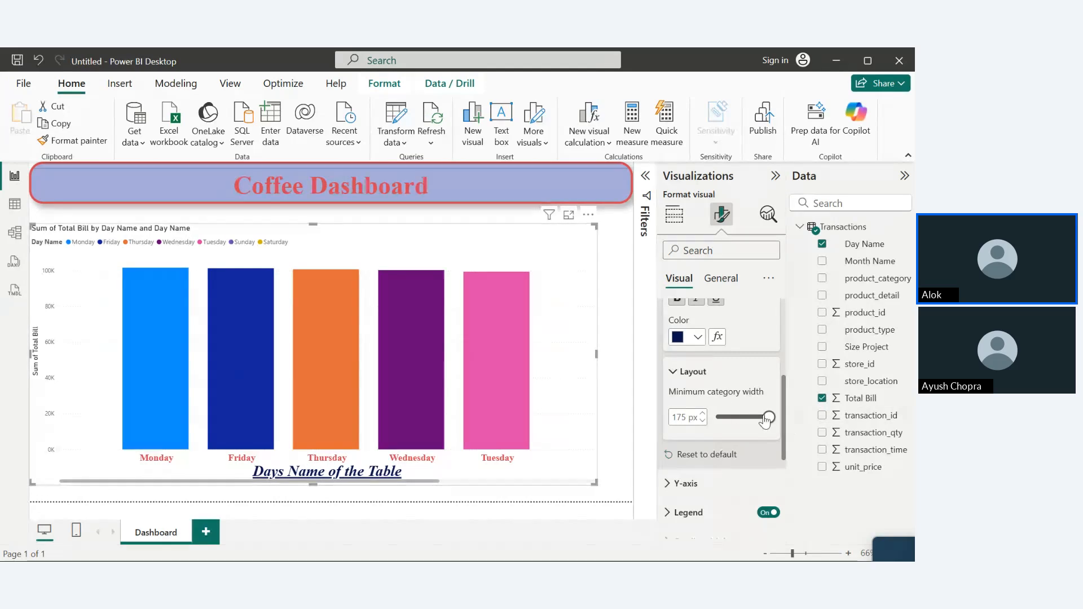
drag(769, 417, 723, 419)
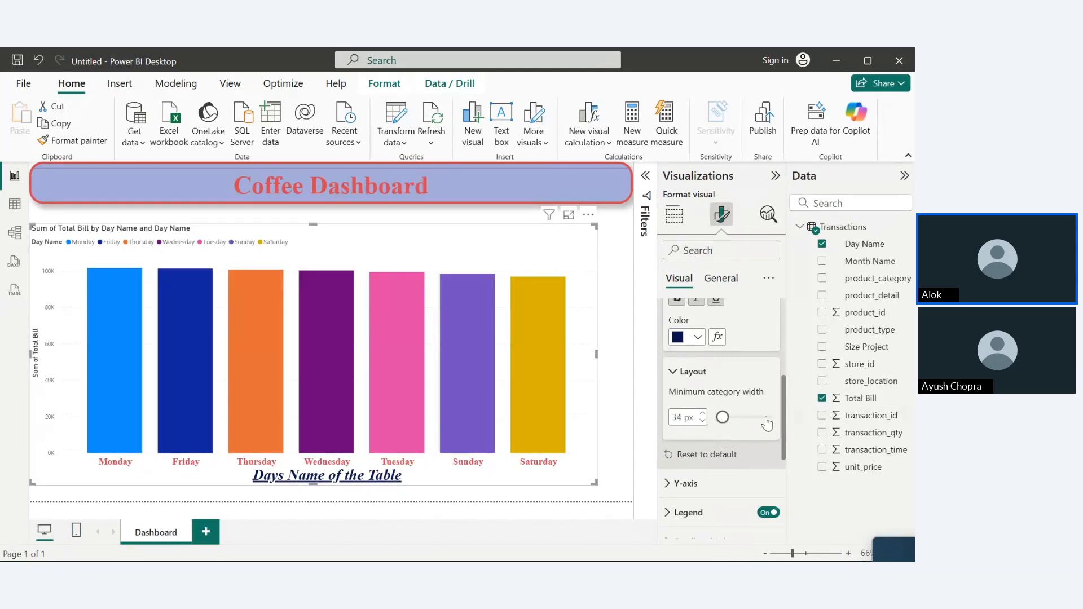
- Collapse the chart's X-axis settings and expand the Y-axis settings
drag(782, 434, 783, 503)
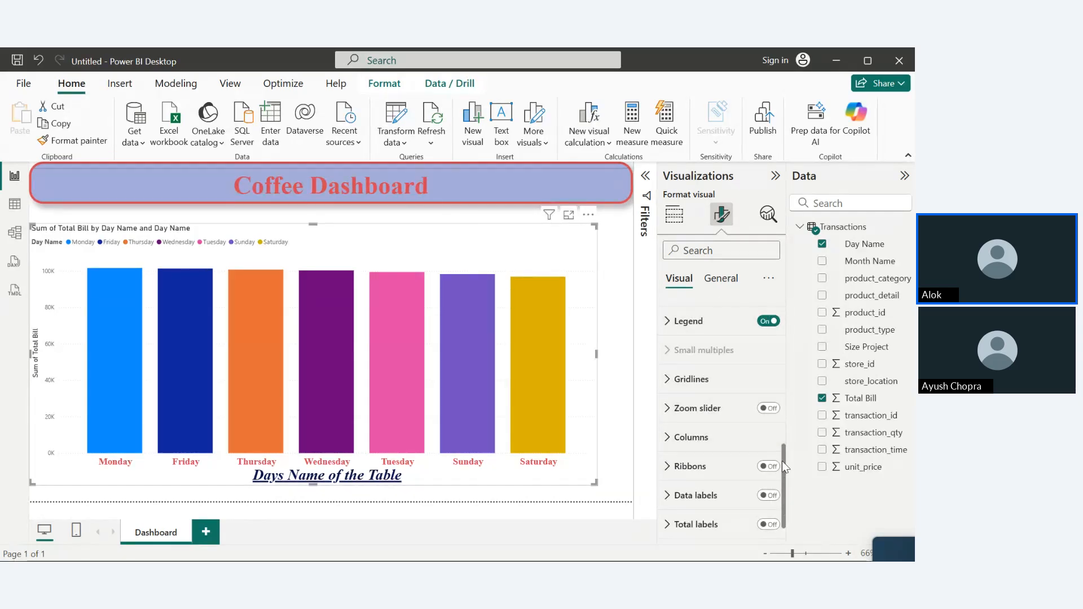
drag(783, 466, 776, 226)
click(675, 314)
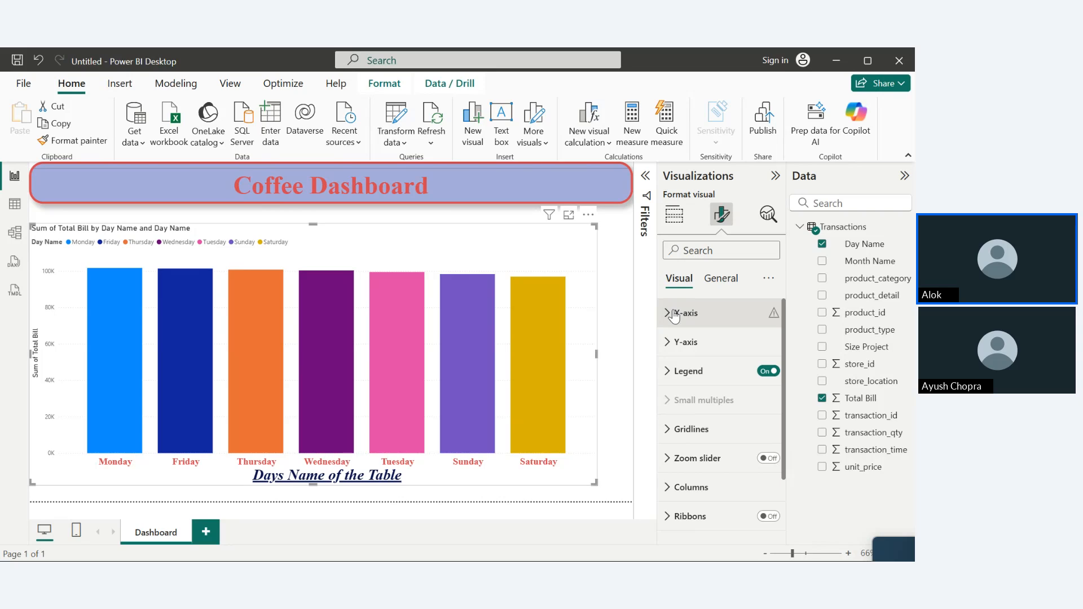
click(671, 345)
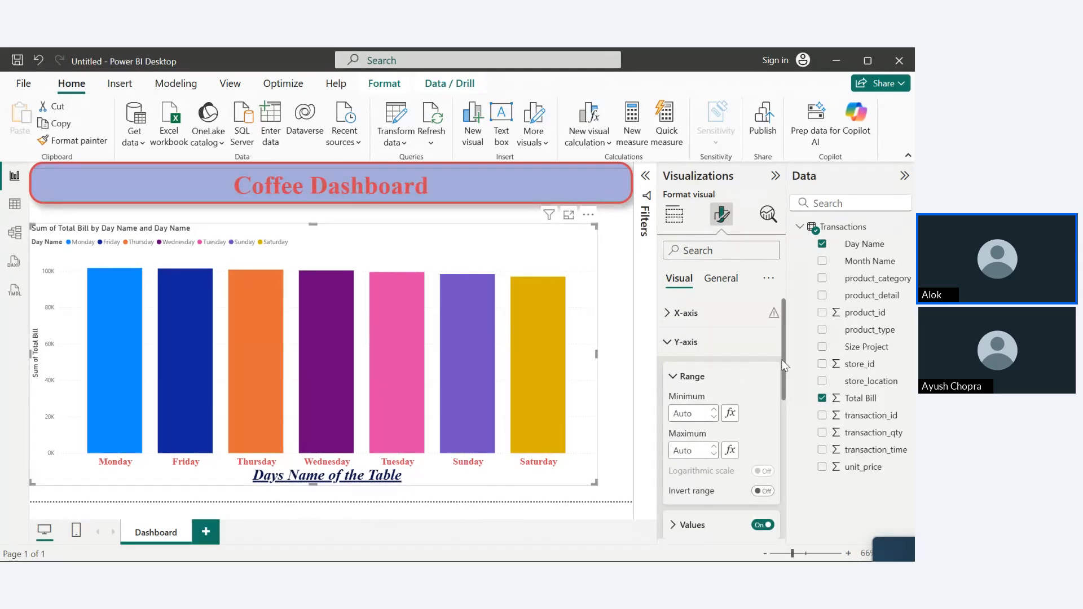
drag(787, 370, 787, 406)
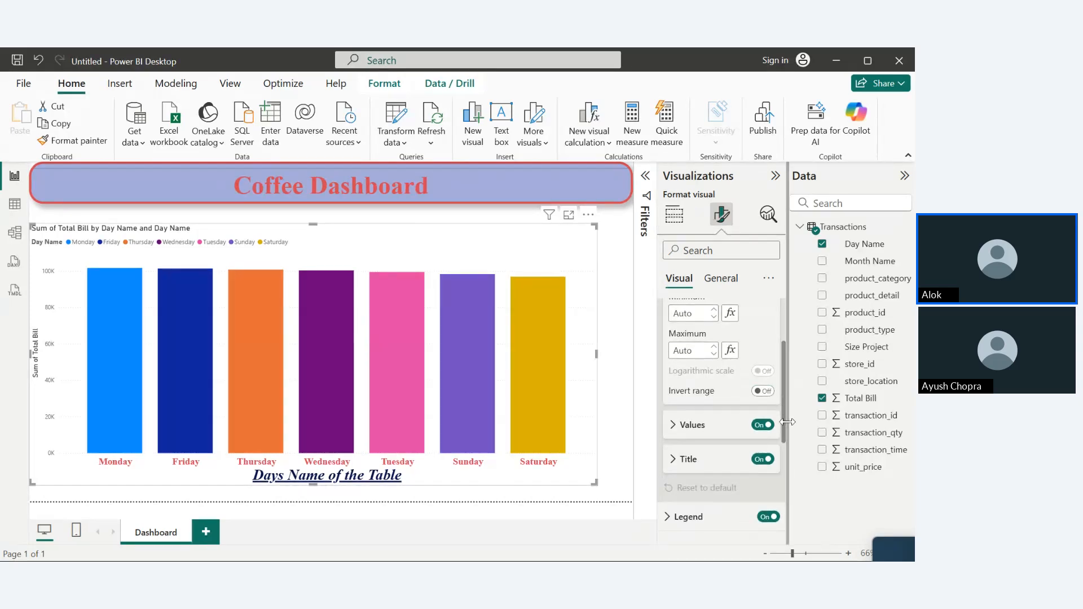
mouse_move(783, 422)
mouse_down()
mouse_move(784, 452)
mouse_move(786, 431)
mouse_up()
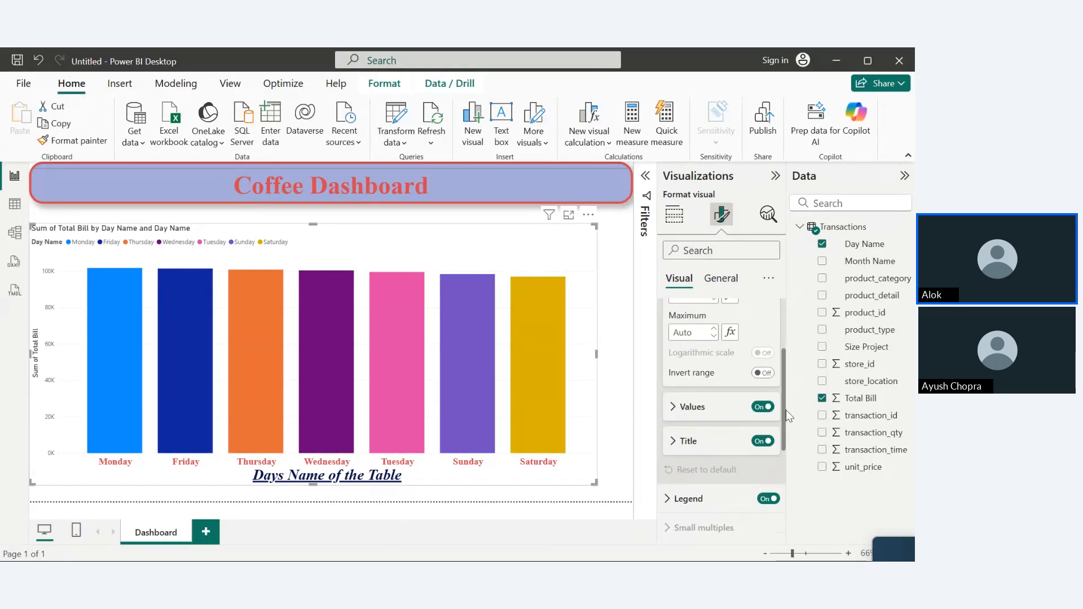
- Lower the Y-axis range maximum to -3
drag(780, 385, 781, 366)
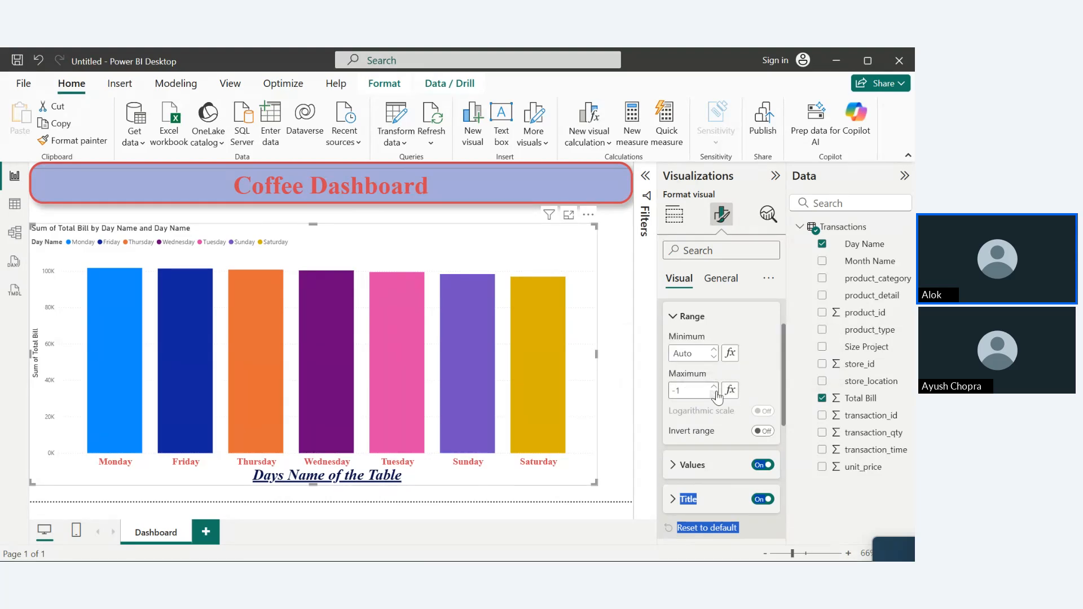
click(715, 395)
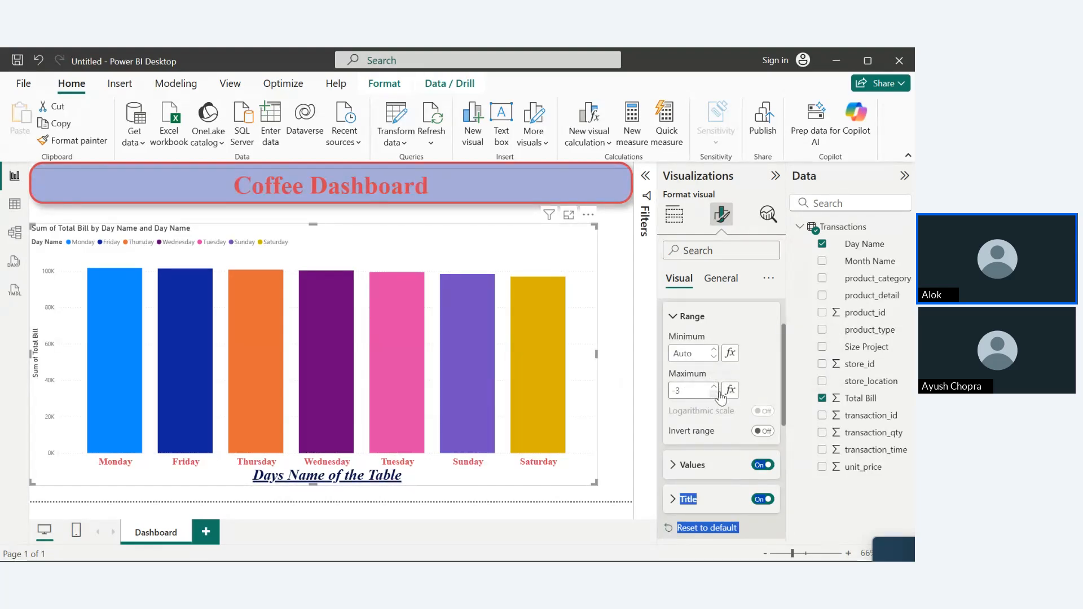
- Try basing the Y-axis range maximum on the Day Name field value, and clear that rule again
click(728, 392)
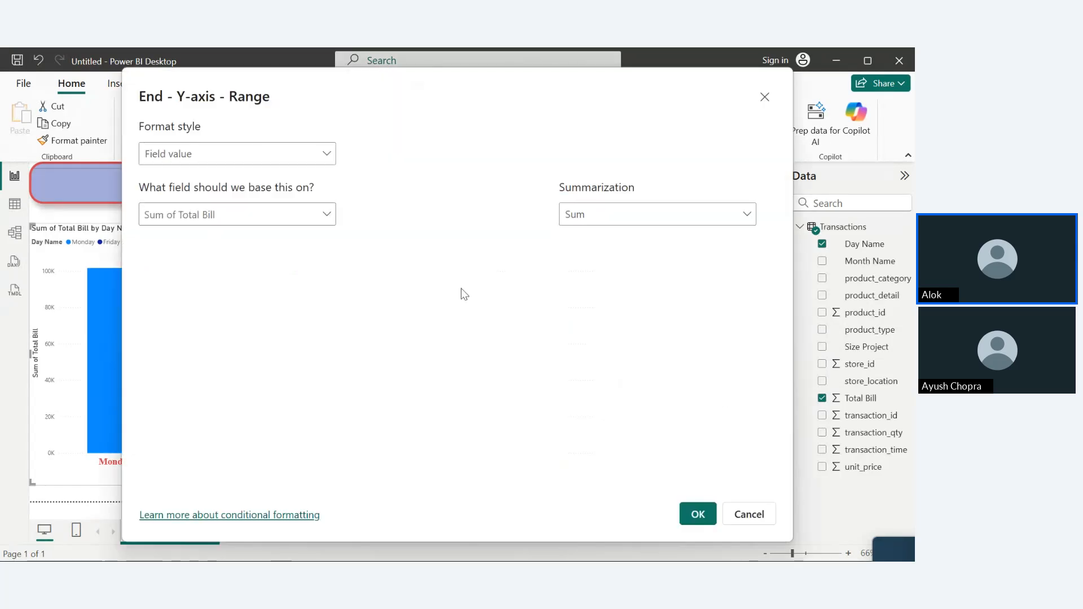
click(224, 151)
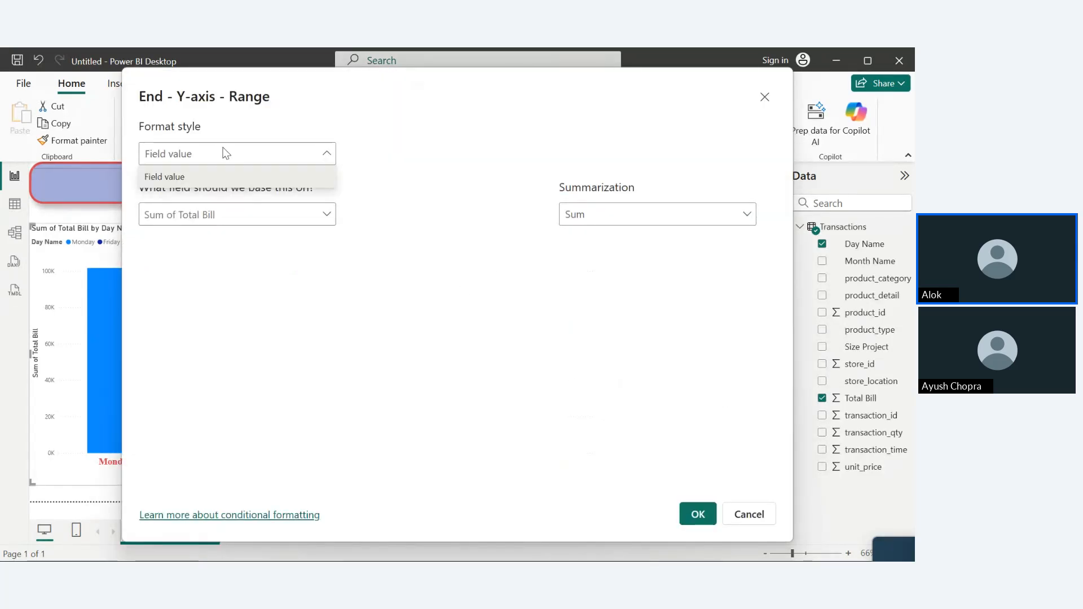
click(217, 179)
click(238, 222)
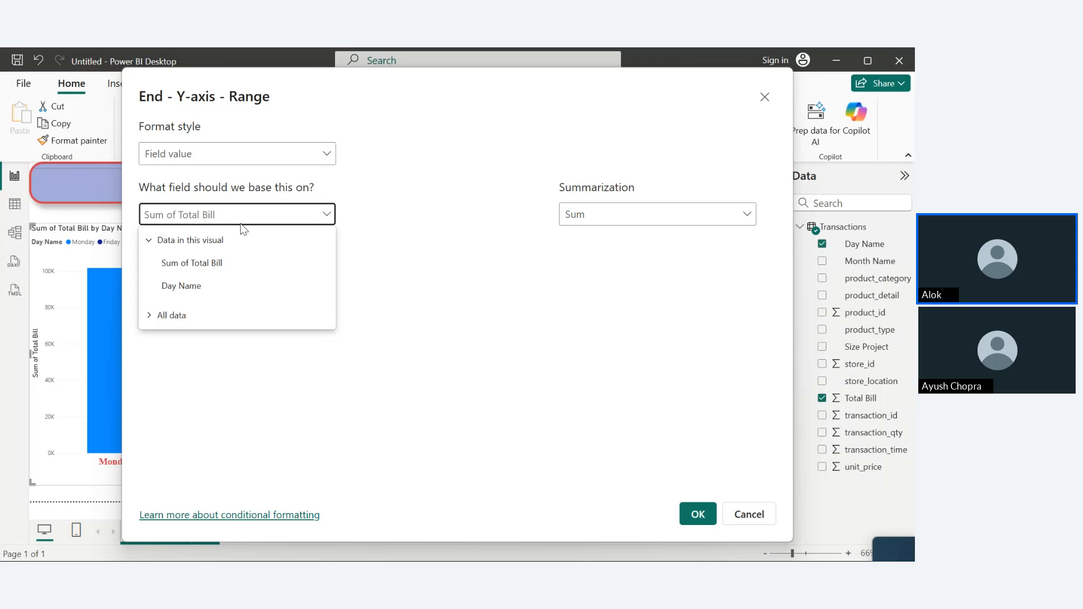
click(227, 269)
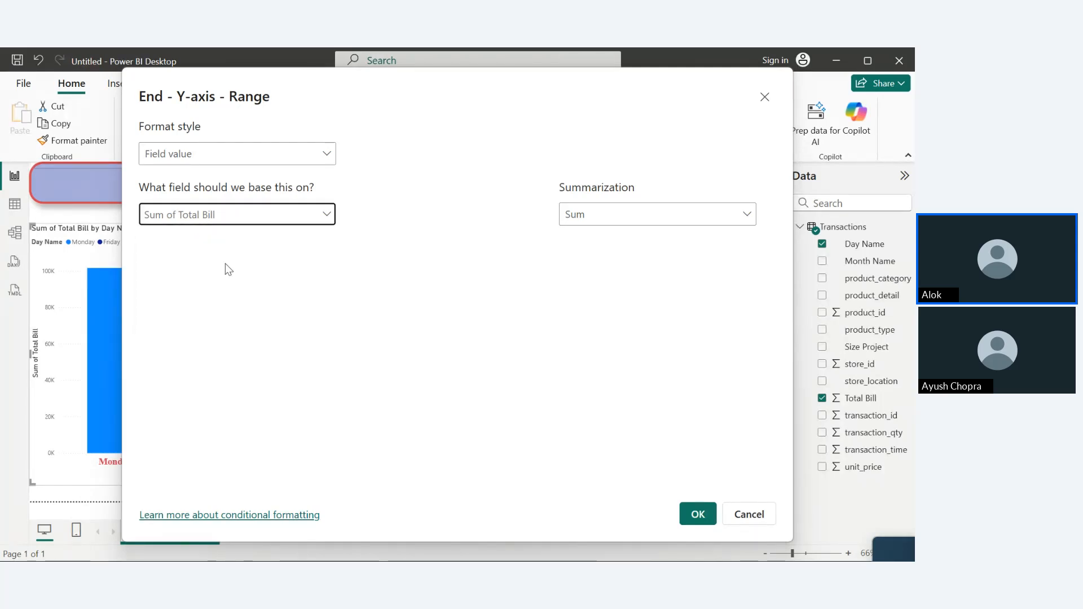
click(619, 215)
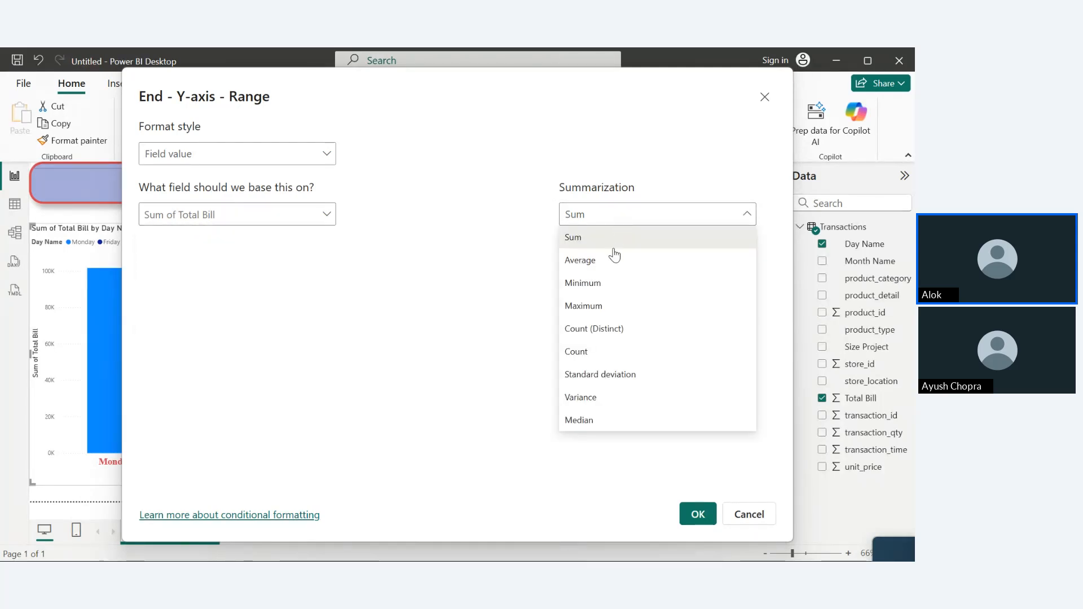
click(602, 215)
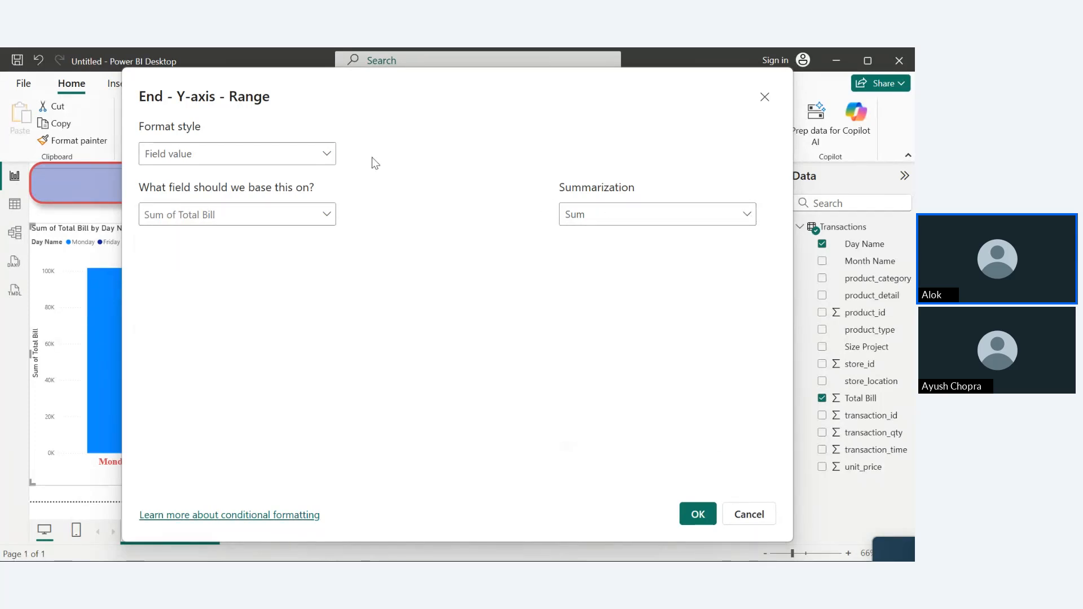
click(308, 153)
click(305, 177)
click(302, 219)
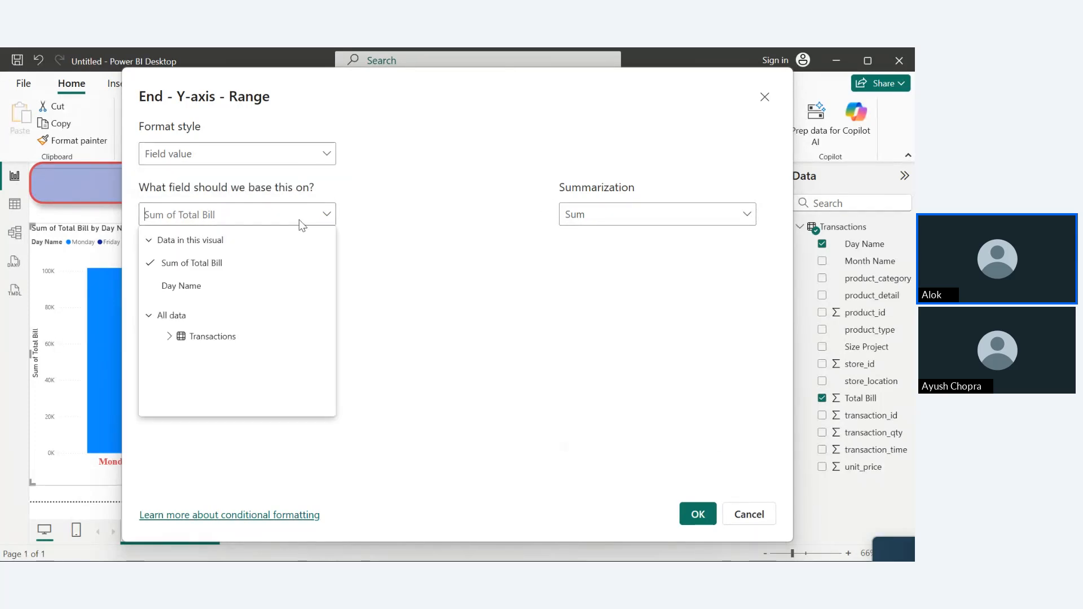
click(181, 286)
click(692, 520)
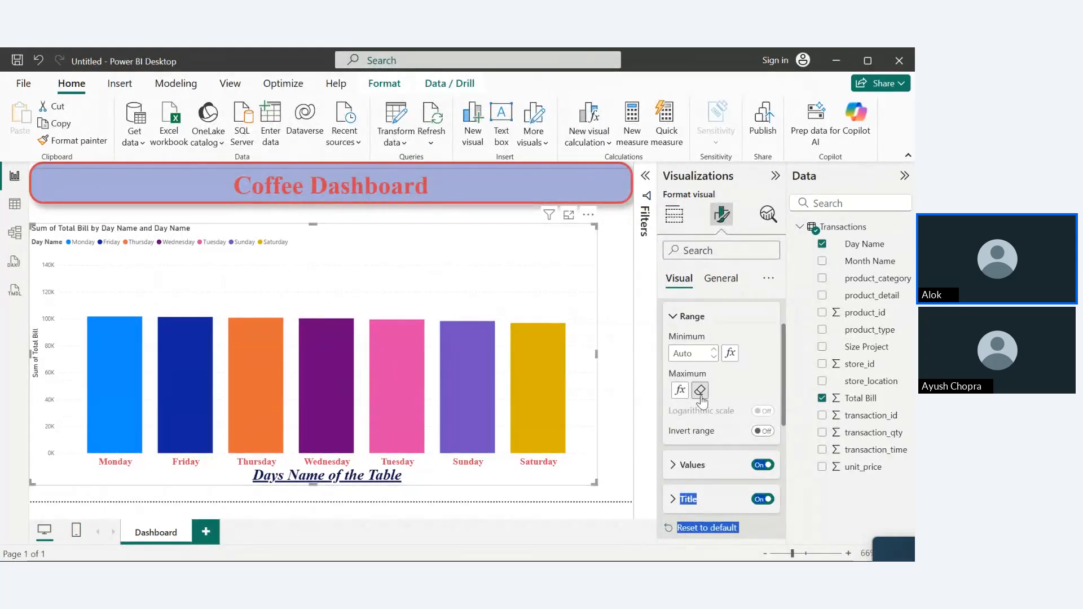
click(700, 391)
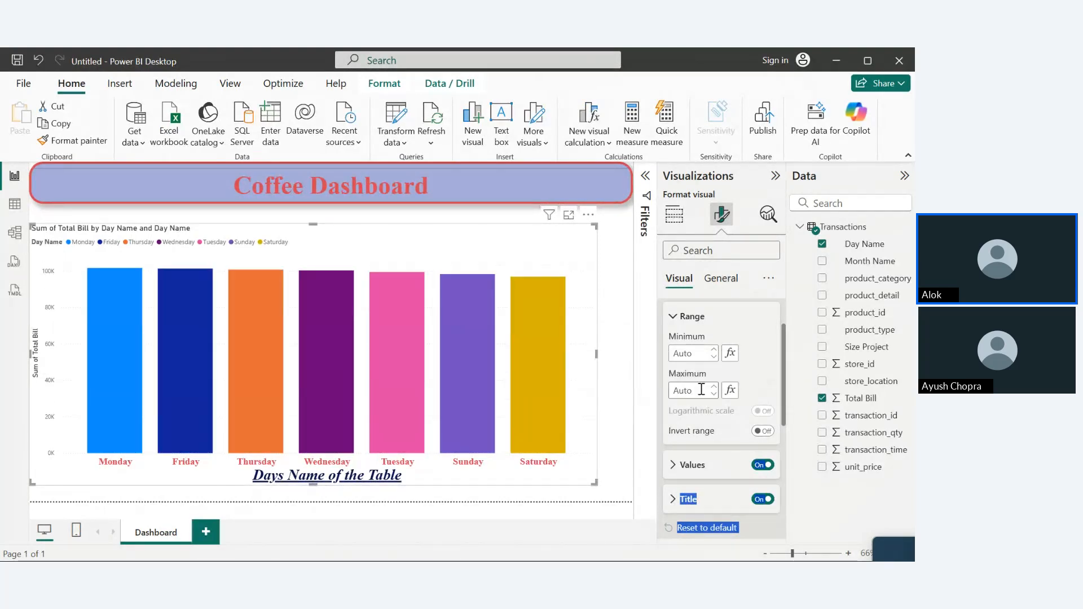
- Try basing the Y-axis range maximum on the Average summarization of Total Bill, and clear that rule again
click(730, 389)
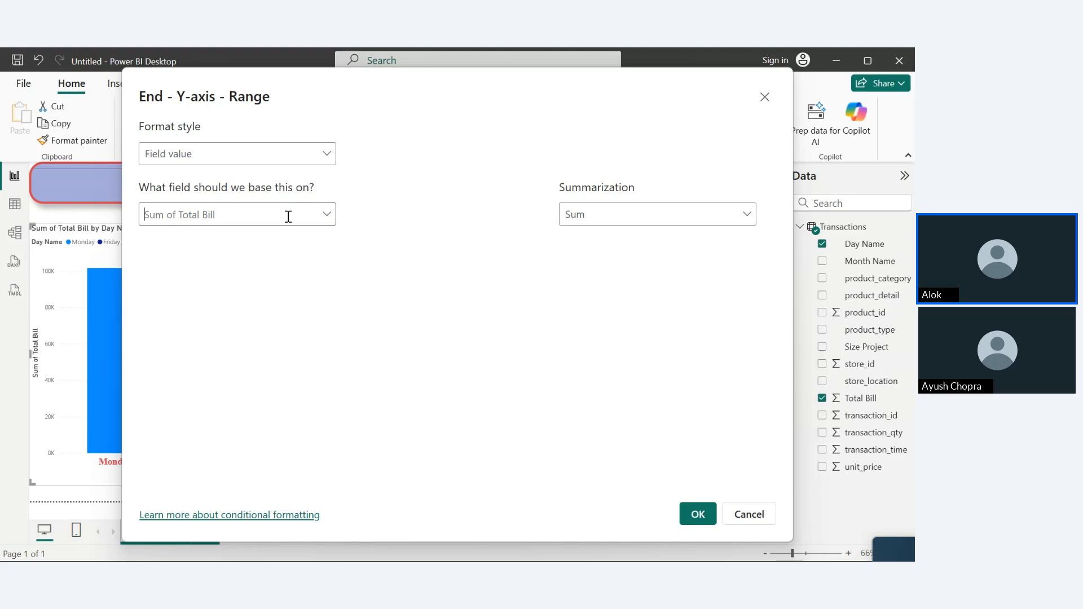
click(288, 218)
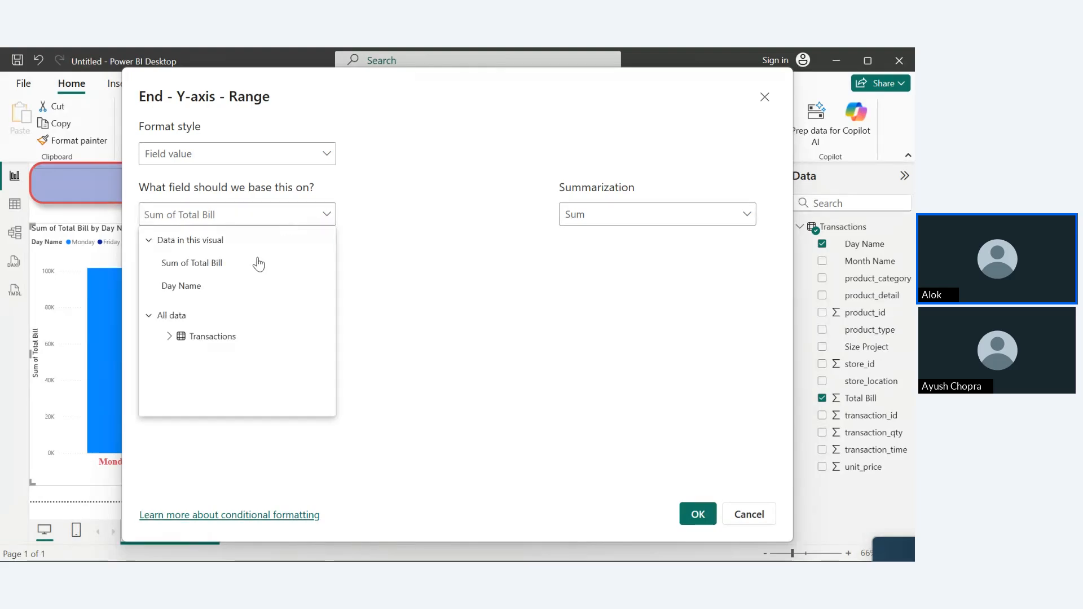
click(208, 265)
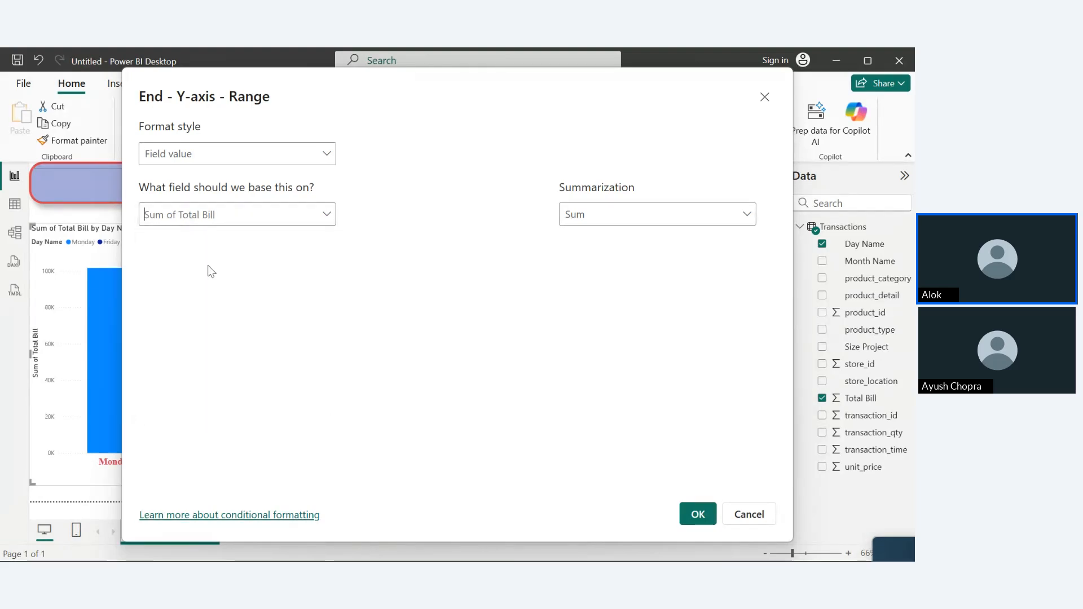
click(684, 218)
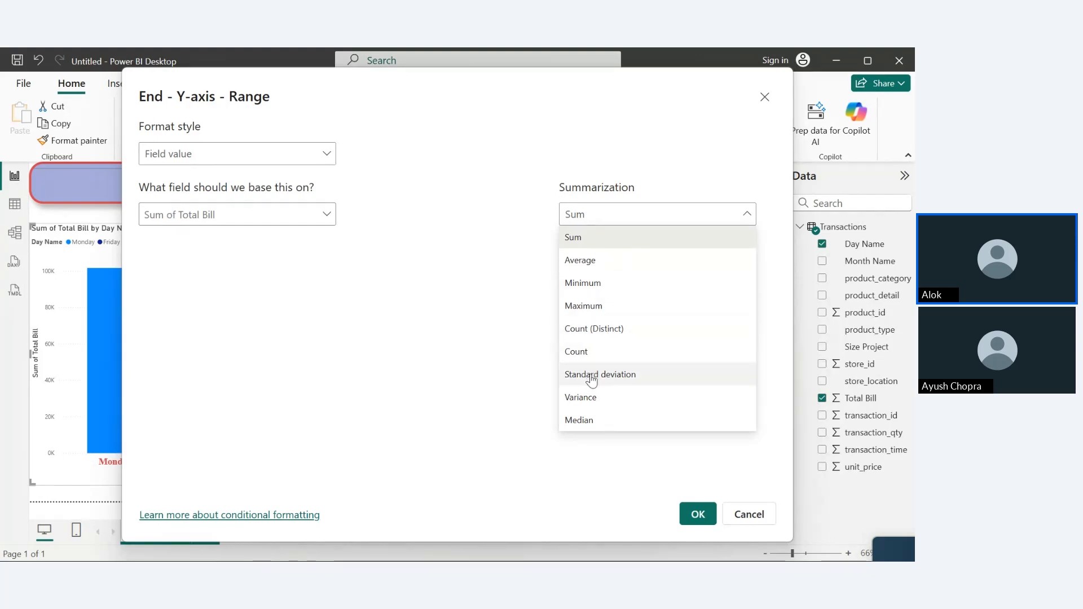
click(584, 266)
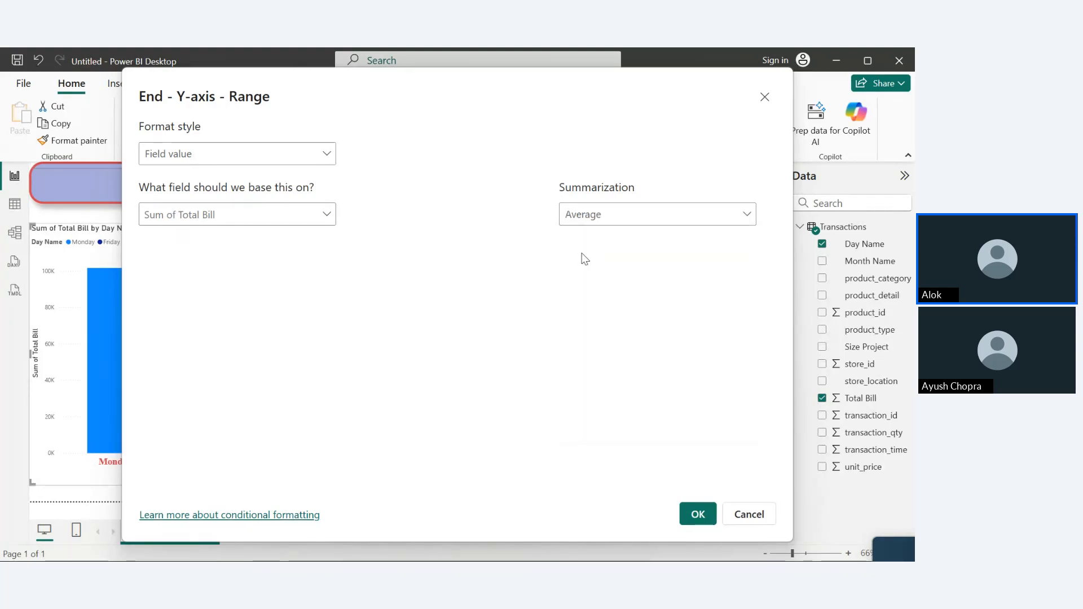
click(697, 515)
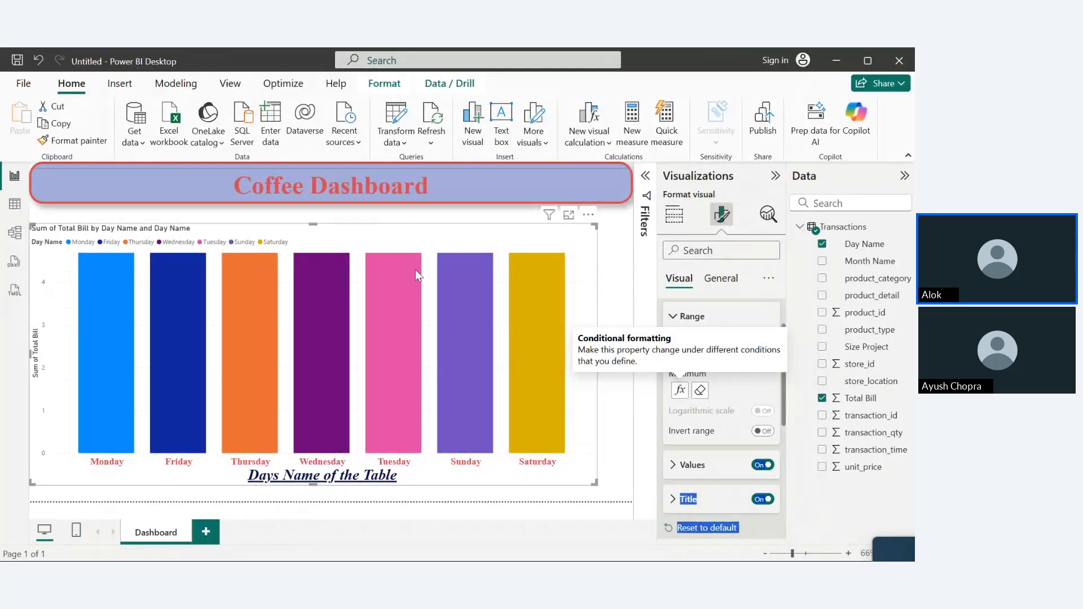
mouse_move(457, 276)
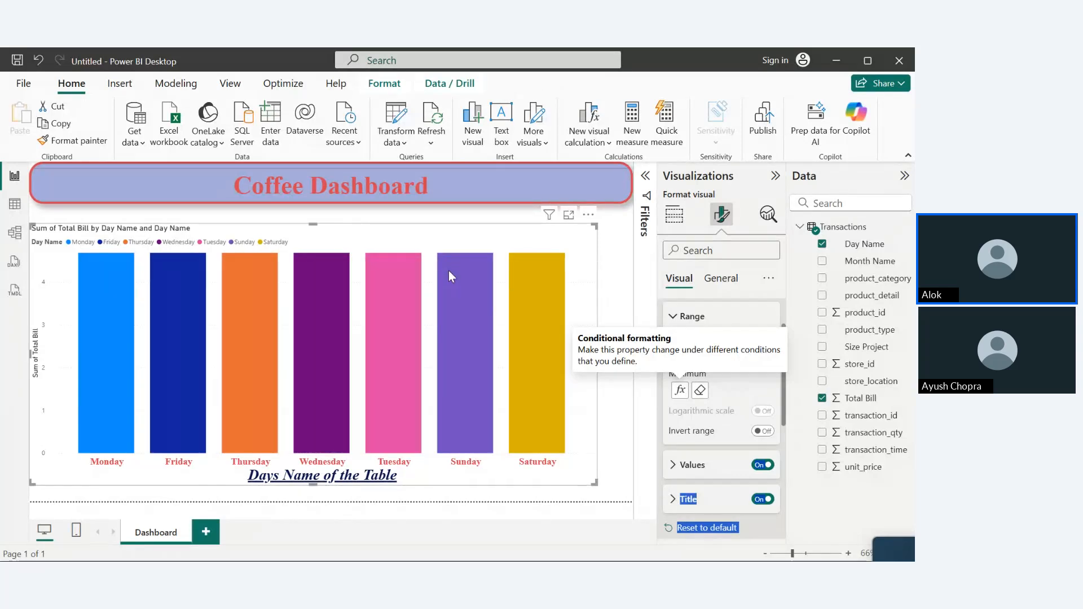
mouse_move(92, 310)
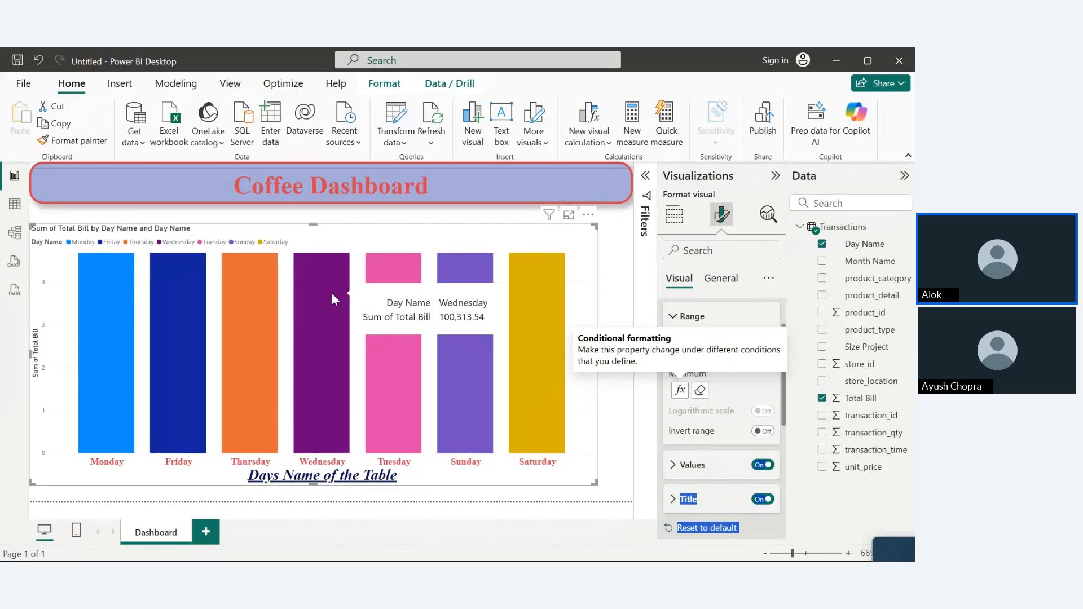
click(701, 389)
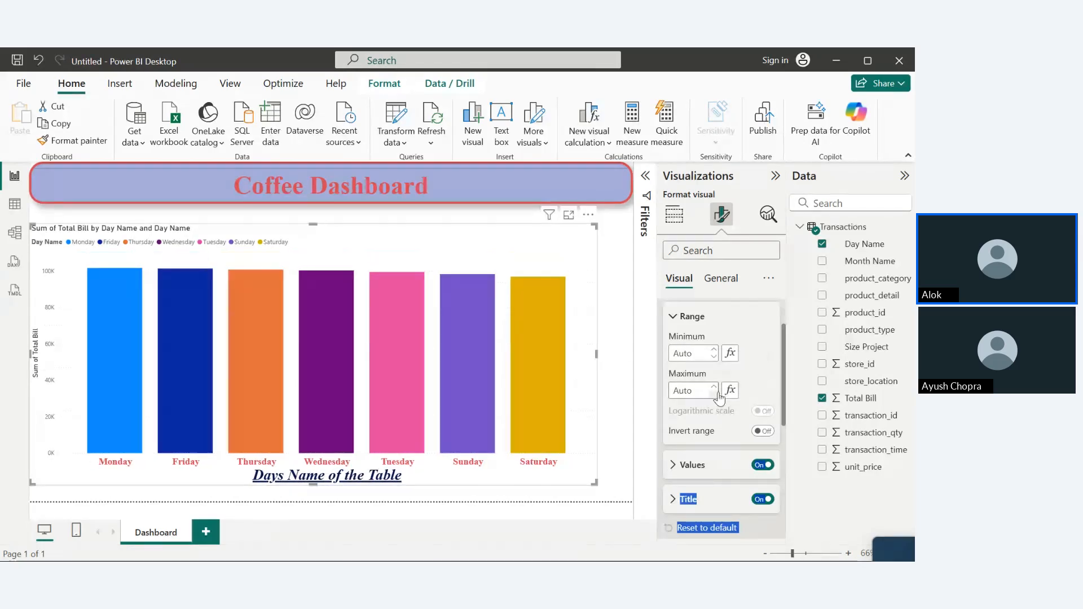
- Try basing the Y-axis range maximum on the Sum of Total Bill field value, and clear that rule again
click(731, 391)
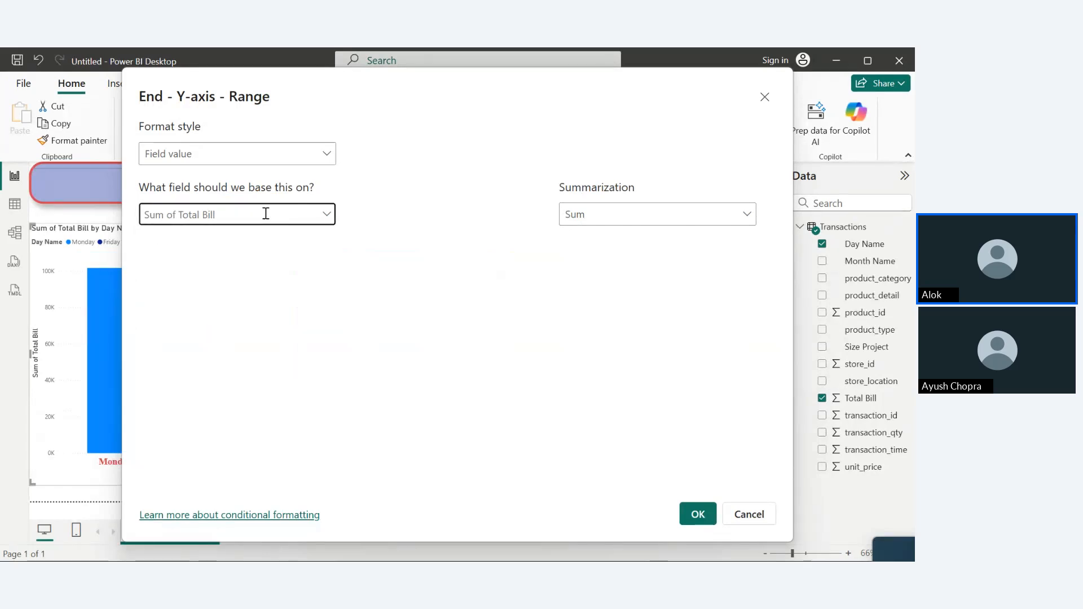
click(266, 215)
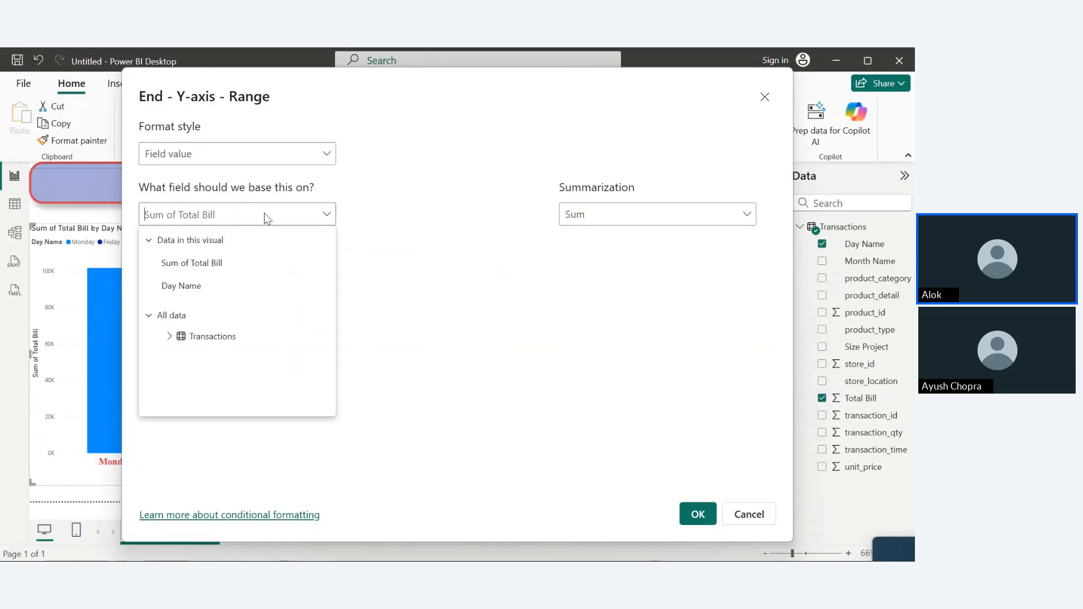
click(709, 518)
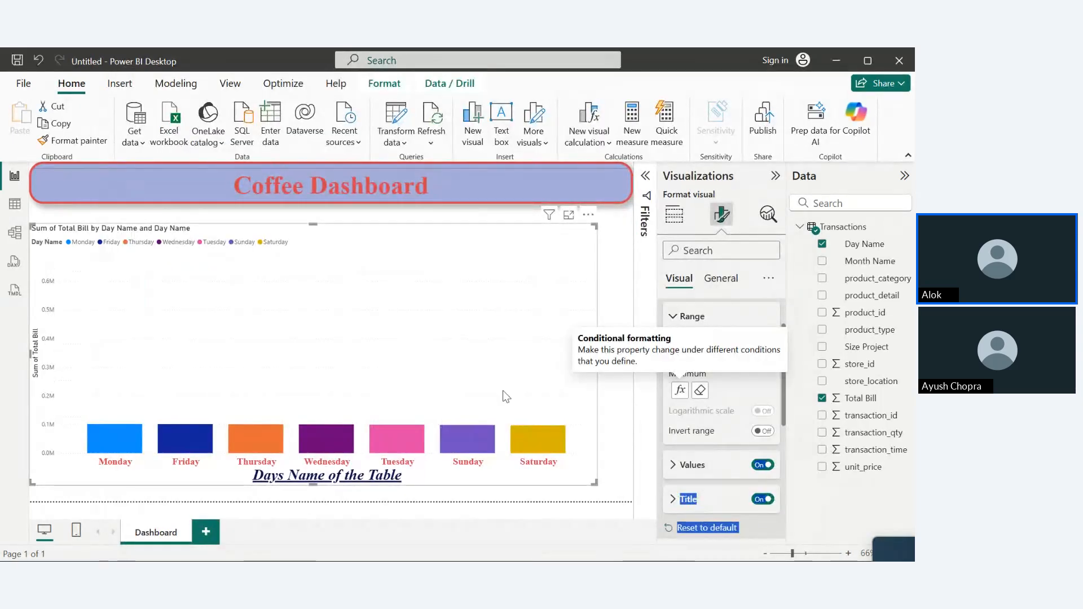
click(632, 407)
click(545, 389)
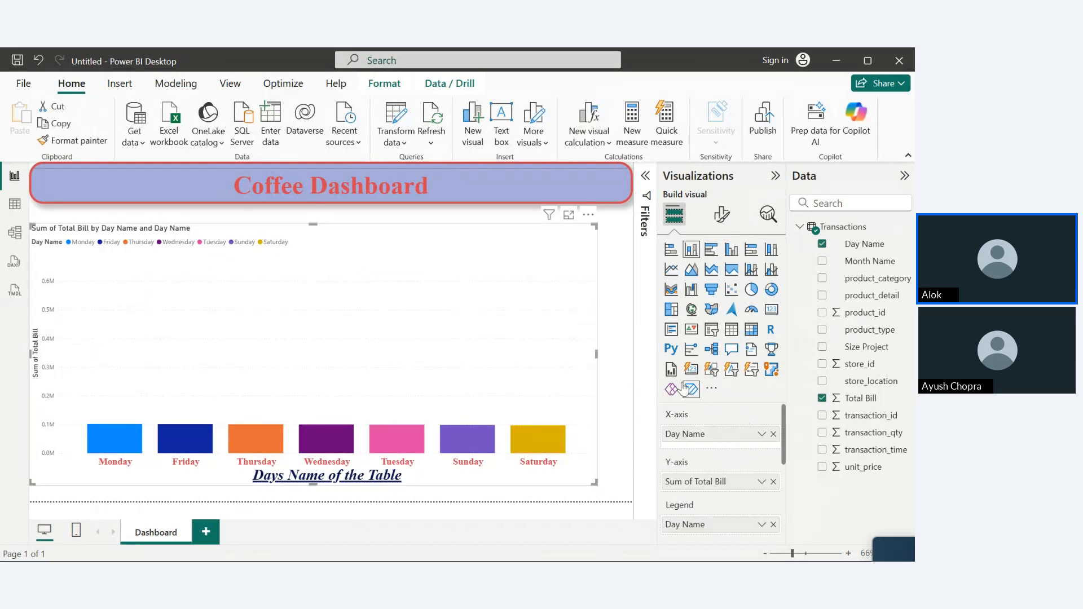
click(722, 217)
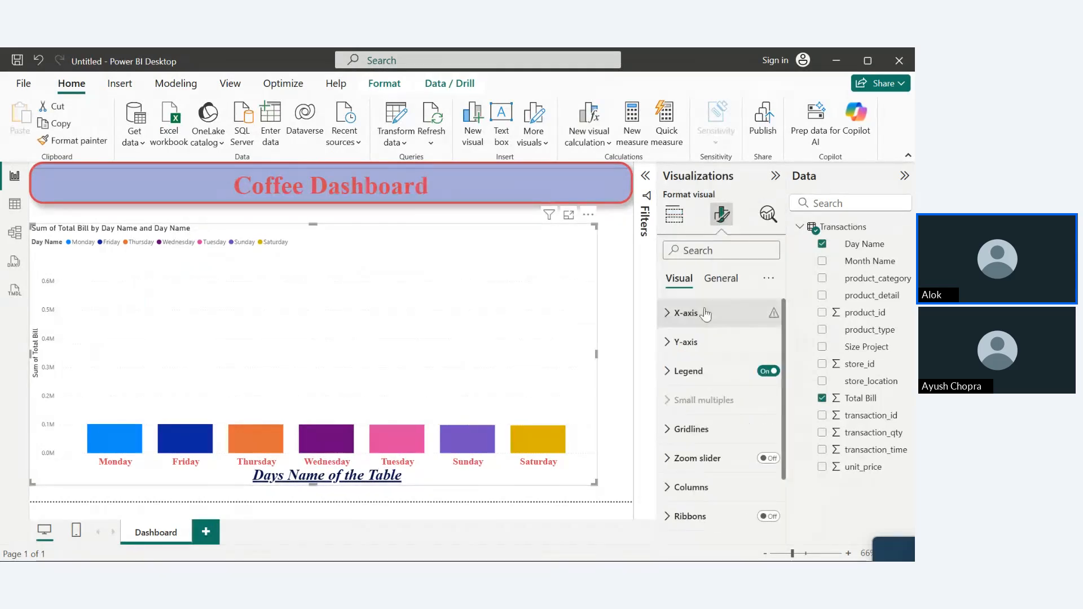
click(665, 344)
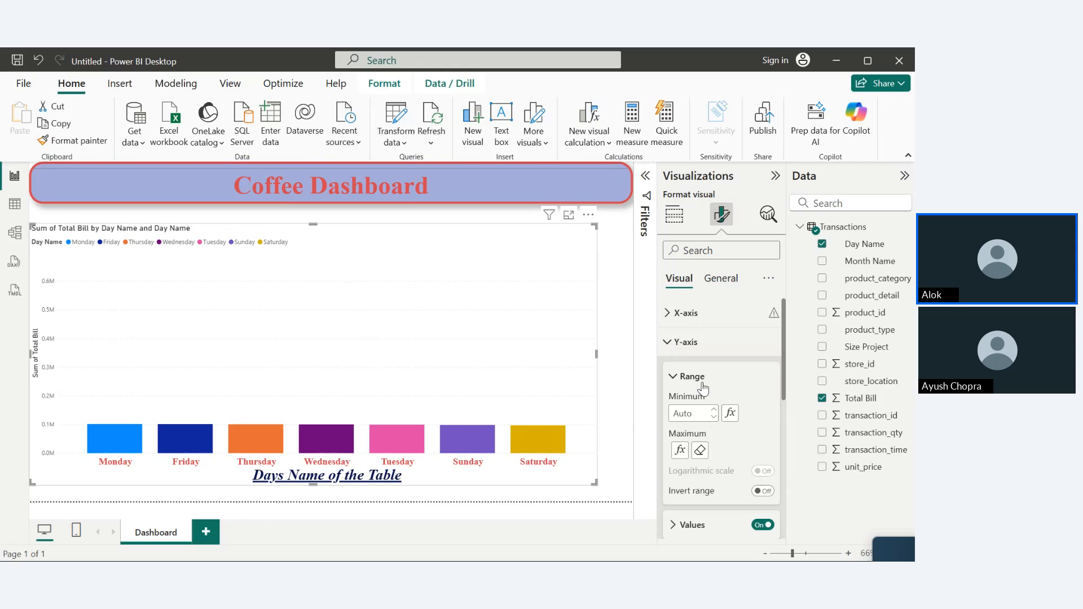
click(700, 450)
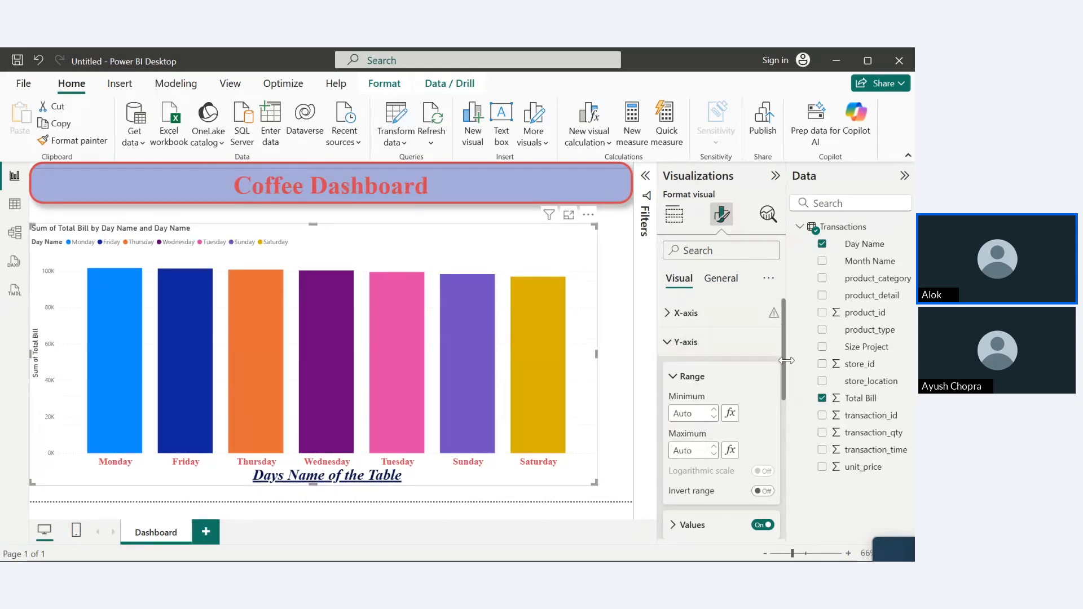
- Format the chart's Y-axis values in Times New Roman, size 18, coloured black
scroll(787, 376, down, 5)
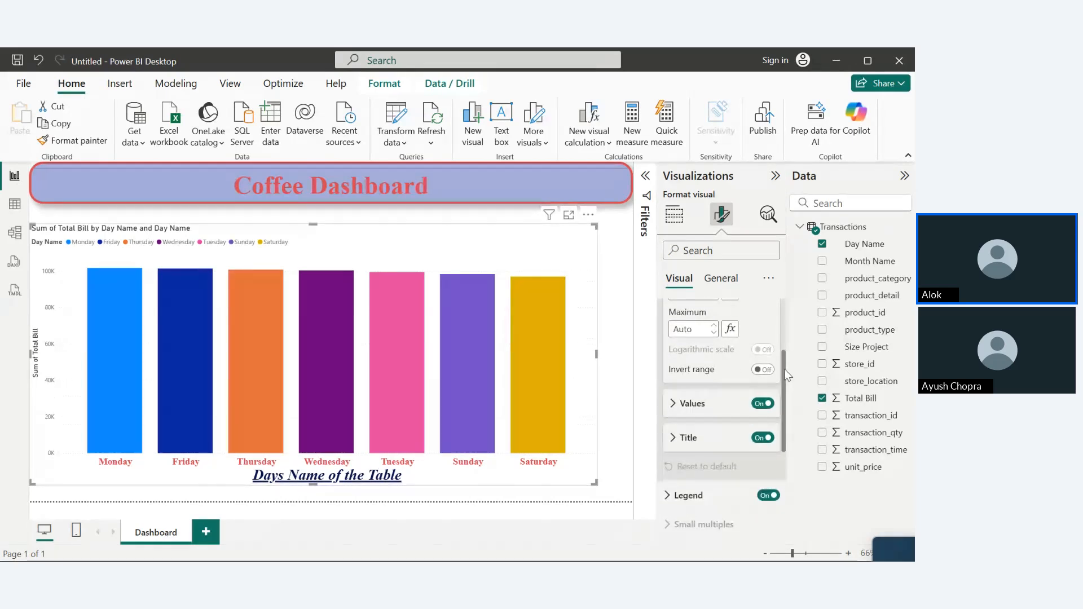
drag(782, 367, 773, 327)
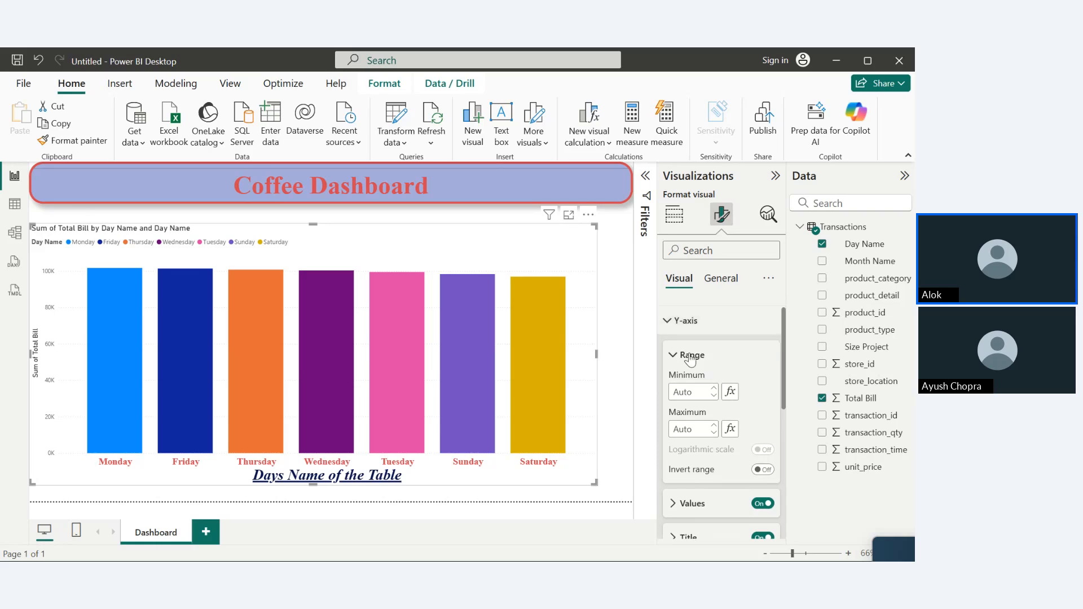
click(681, 357)
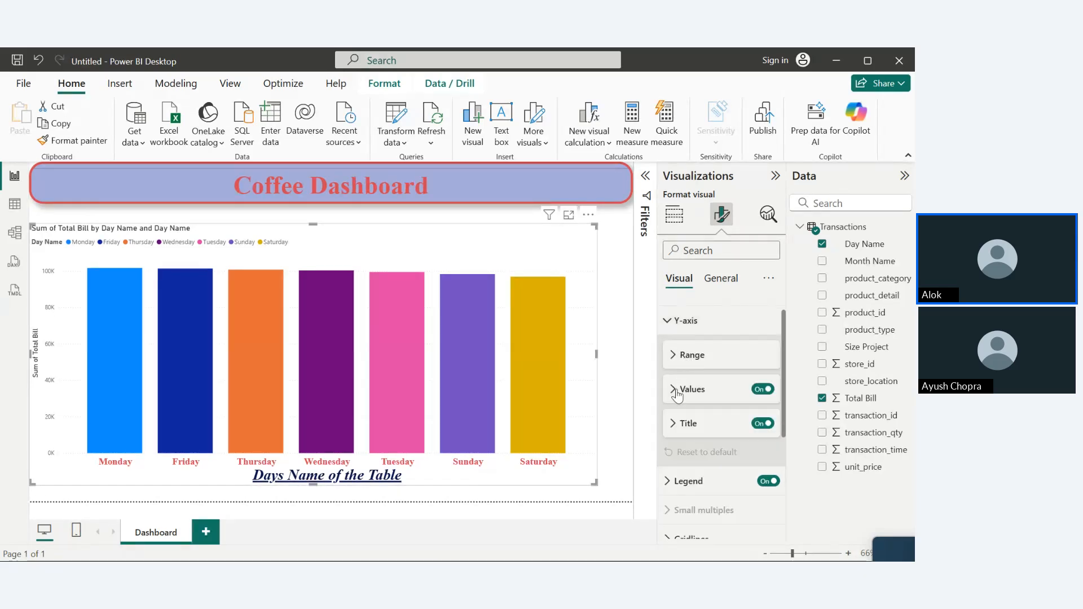
click(677, 391)
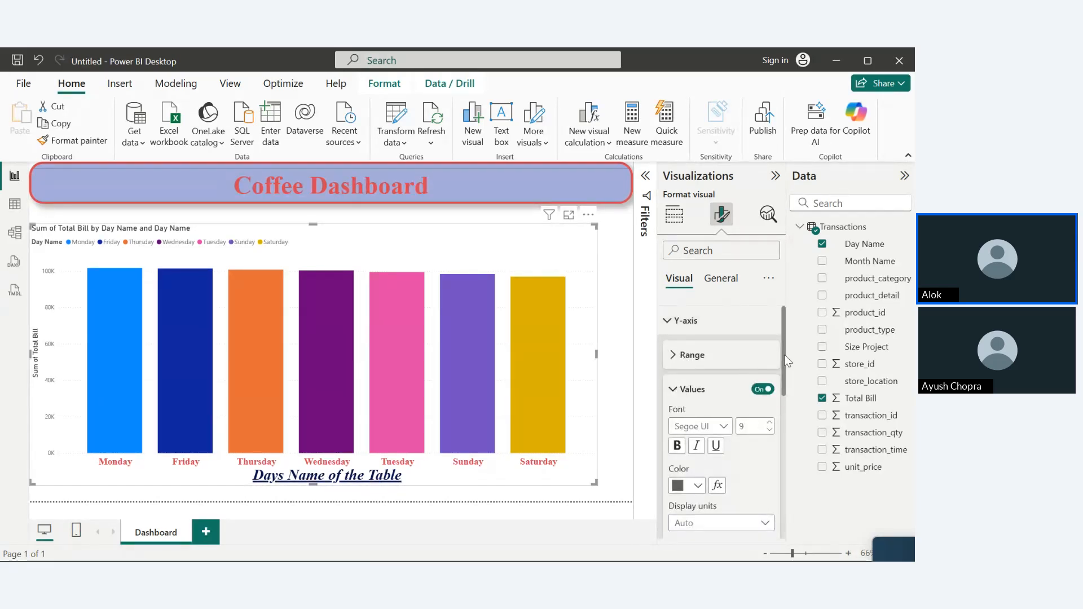
drag(785, 359, 785, 381)
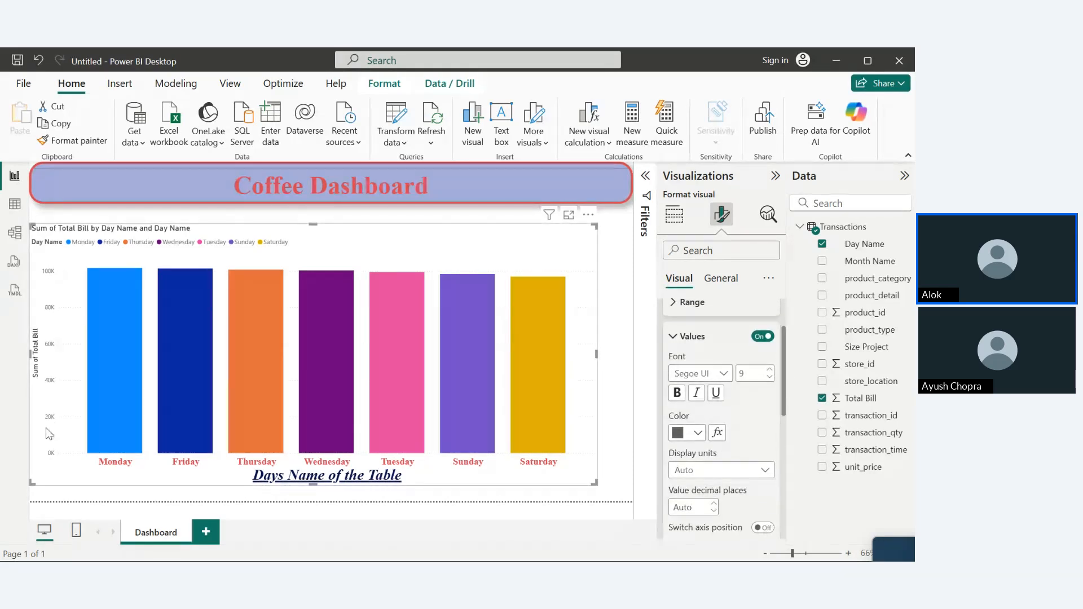
click(722, 374)
click(699, 351)
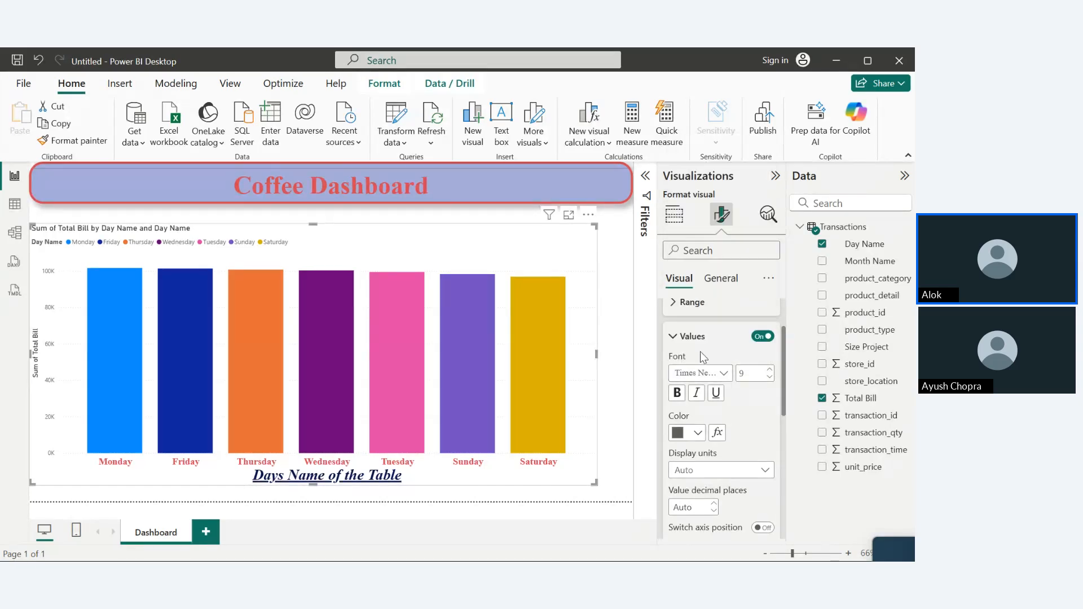
click(752, 374)
text(18)
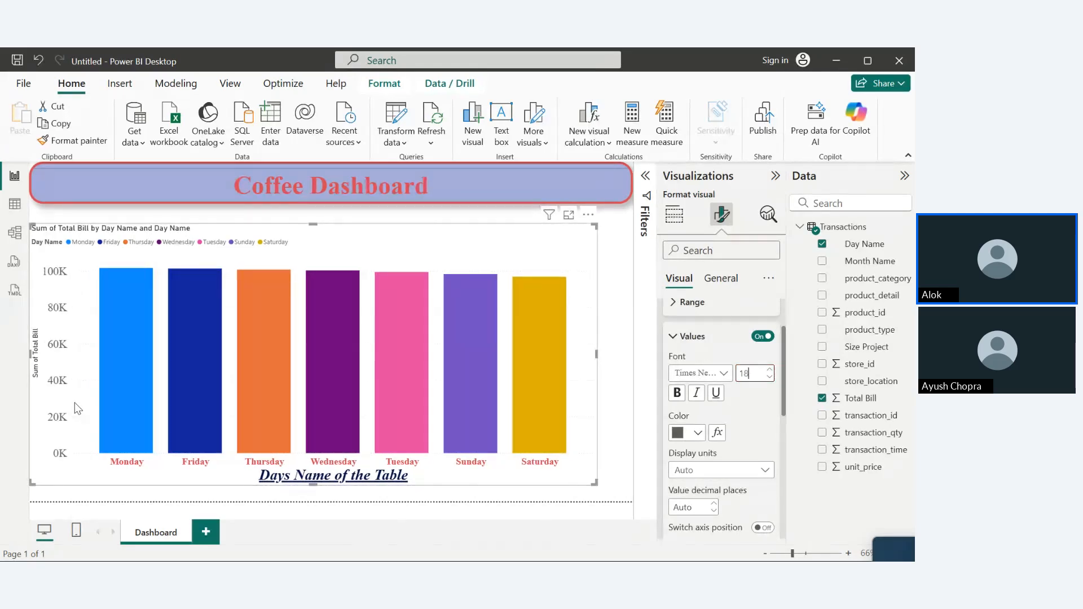
click(698, 434)
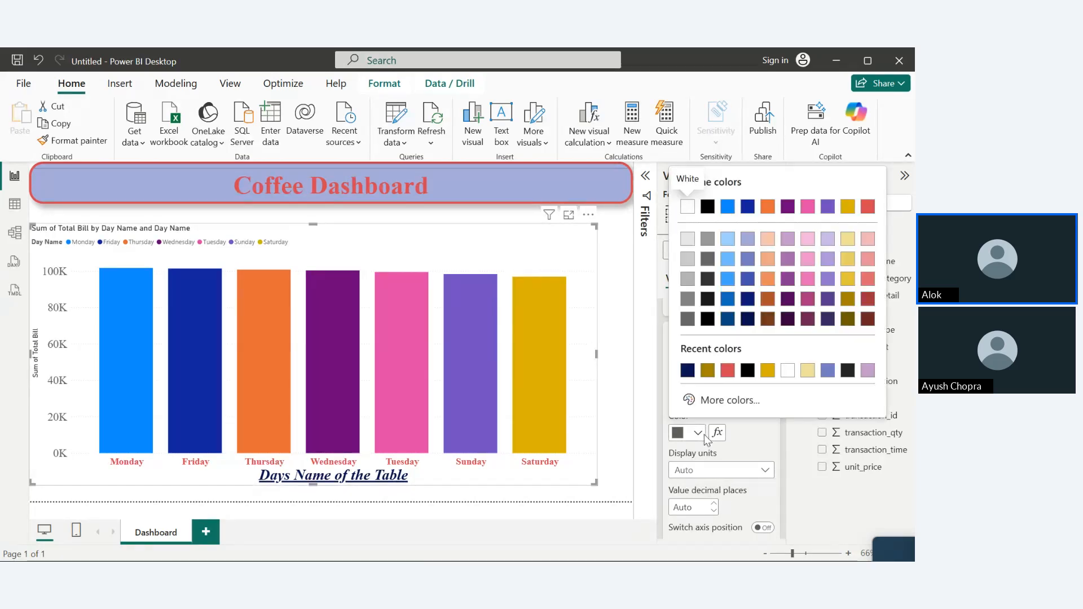
click(747, 369)
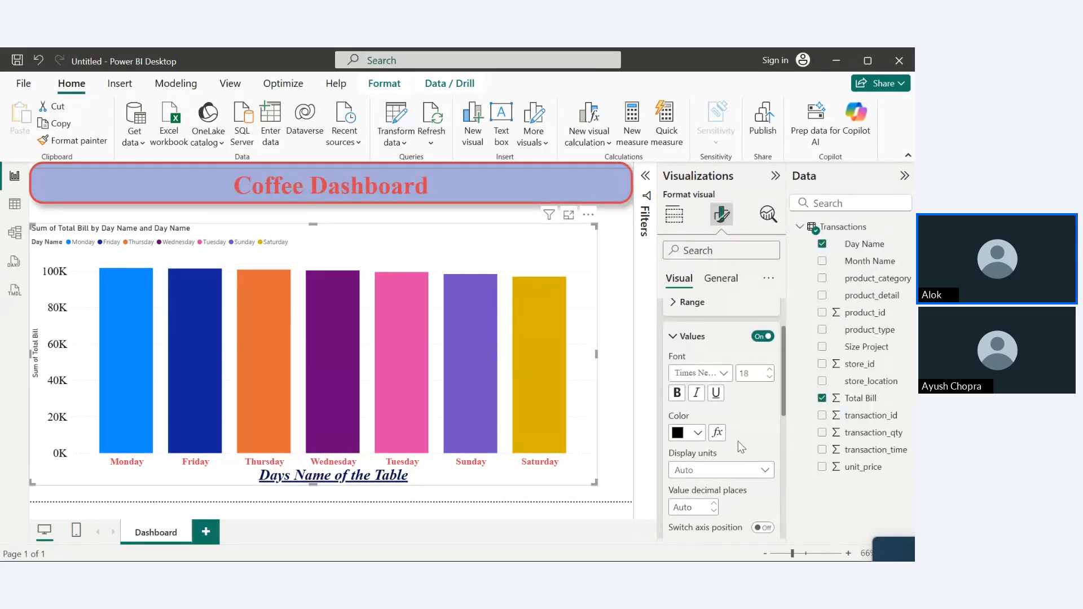
- Try Thousands, Millions and Trillions as the display units of the Y-axis values
click(737, 478)
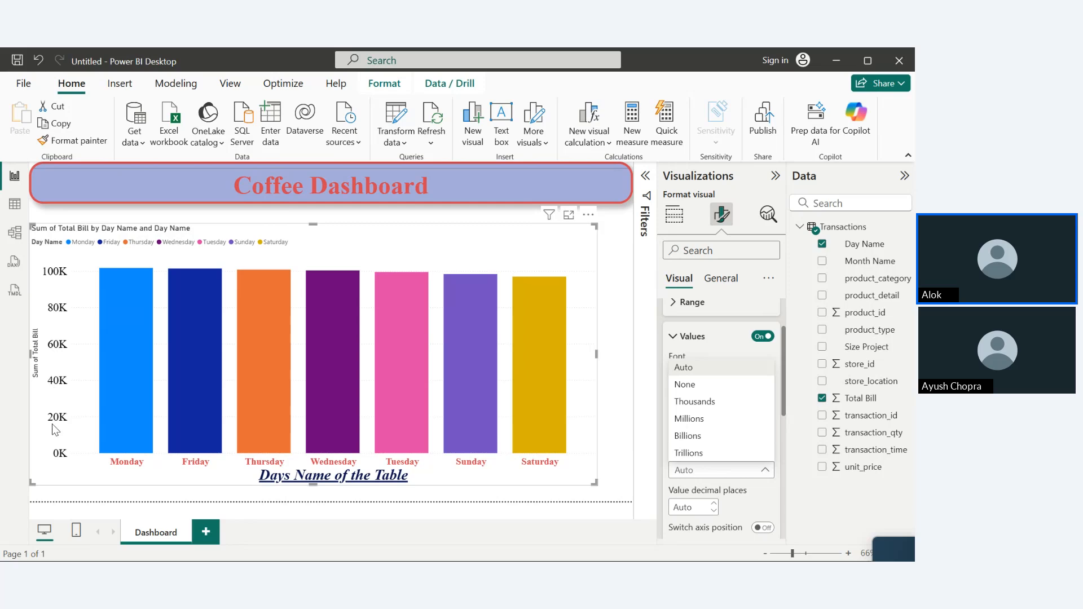
click(680, 402)
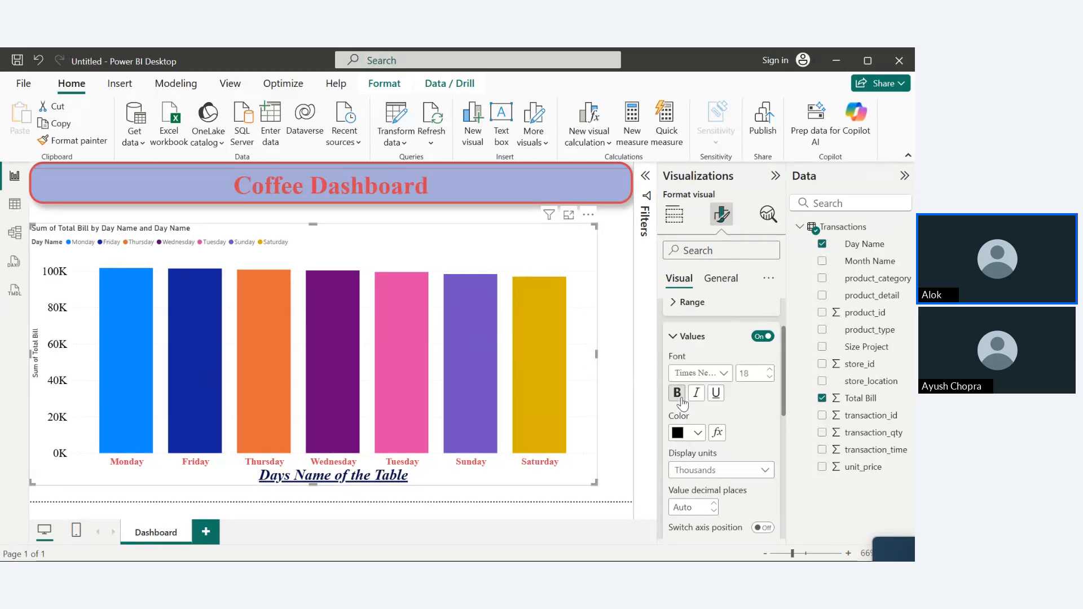
click(755, 470)
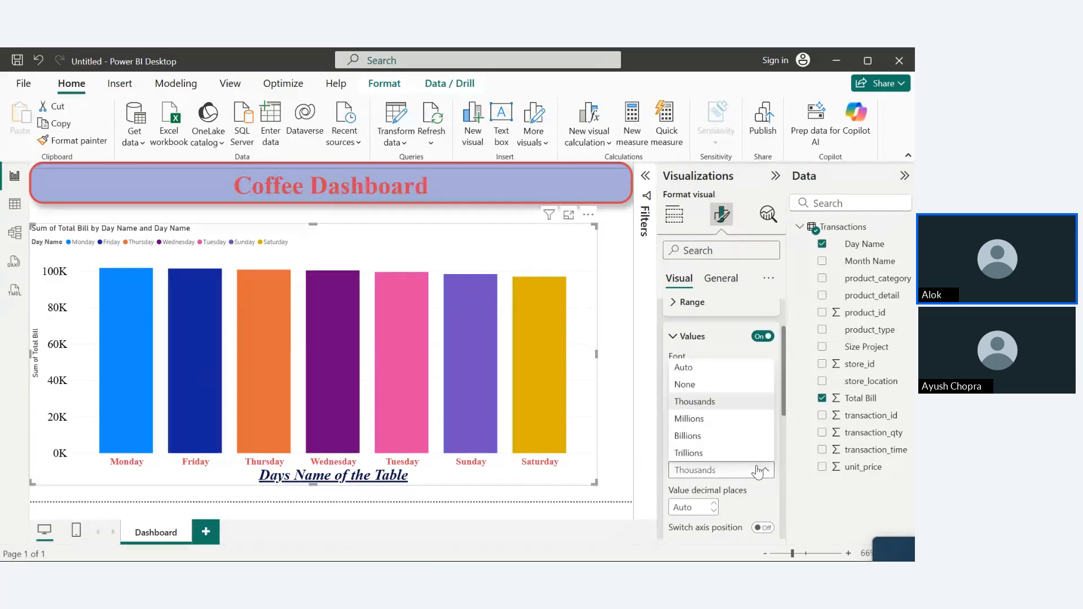
click(715, 422)
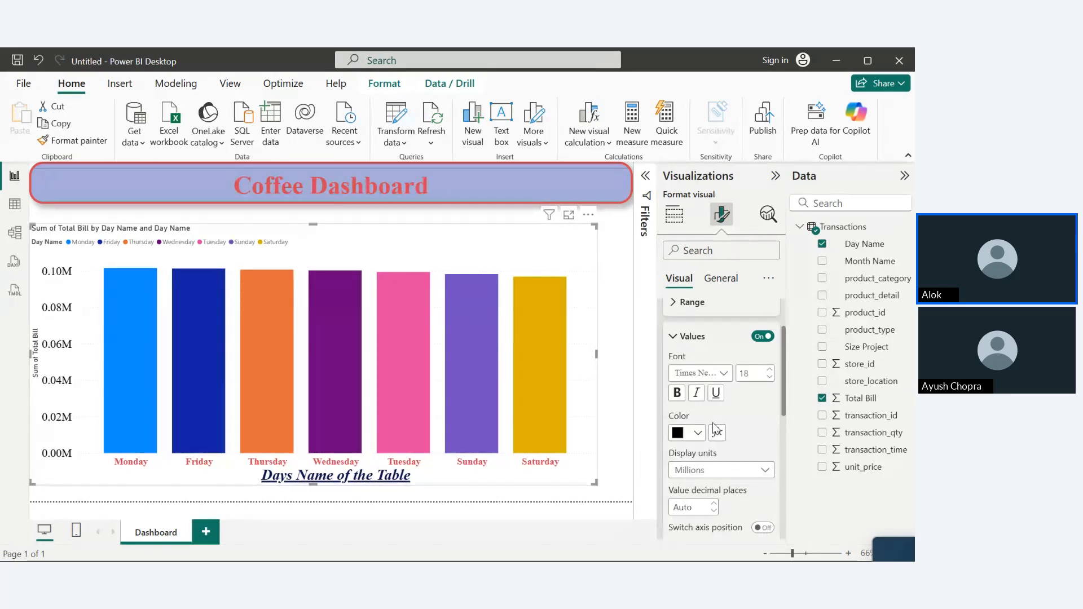
click(721, 470)
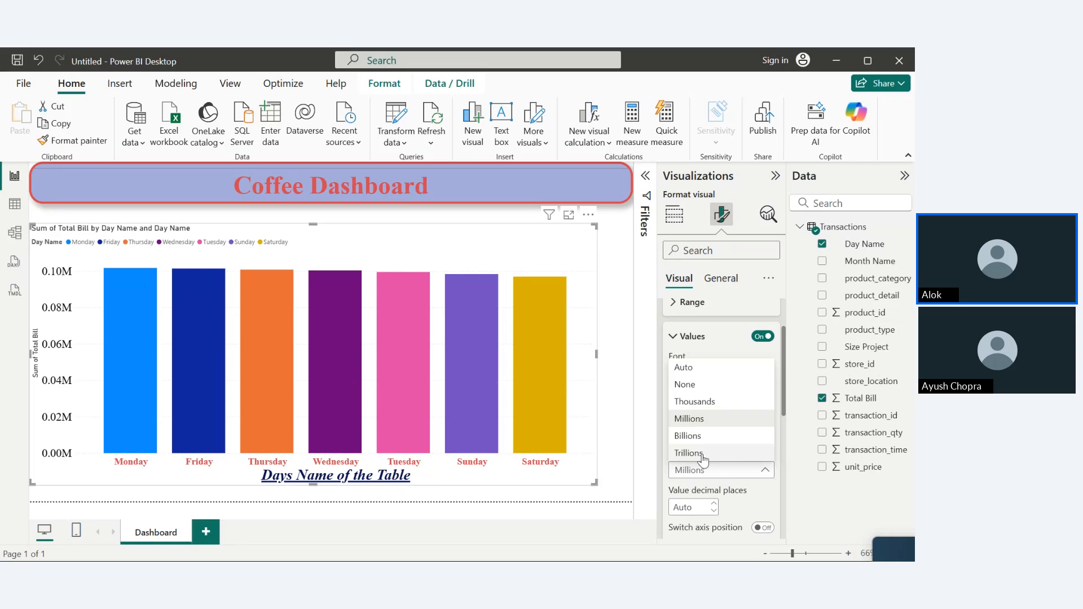
click(702, 455)
- Set the Y-axis values' display units to None and their decimal places to 2
click(716, 470)
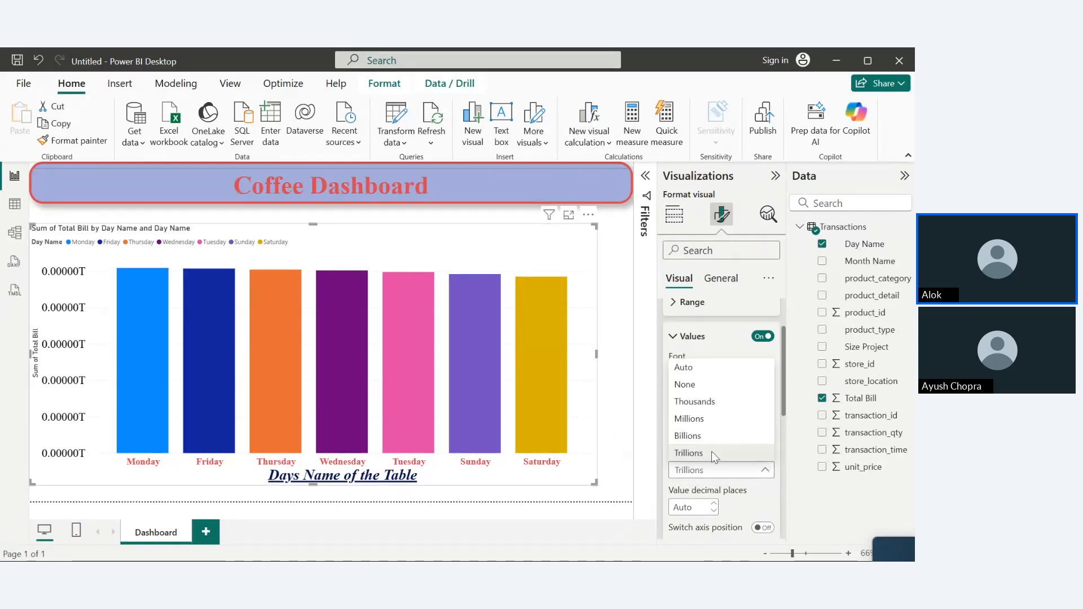
click(688, 384)
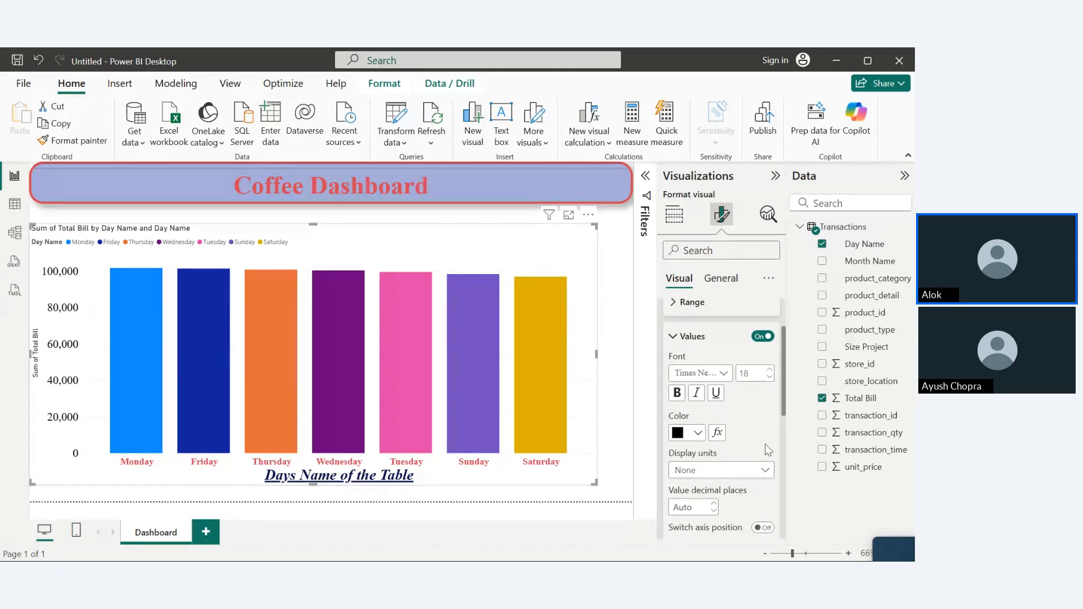
drag(782, 402, 783, 446)
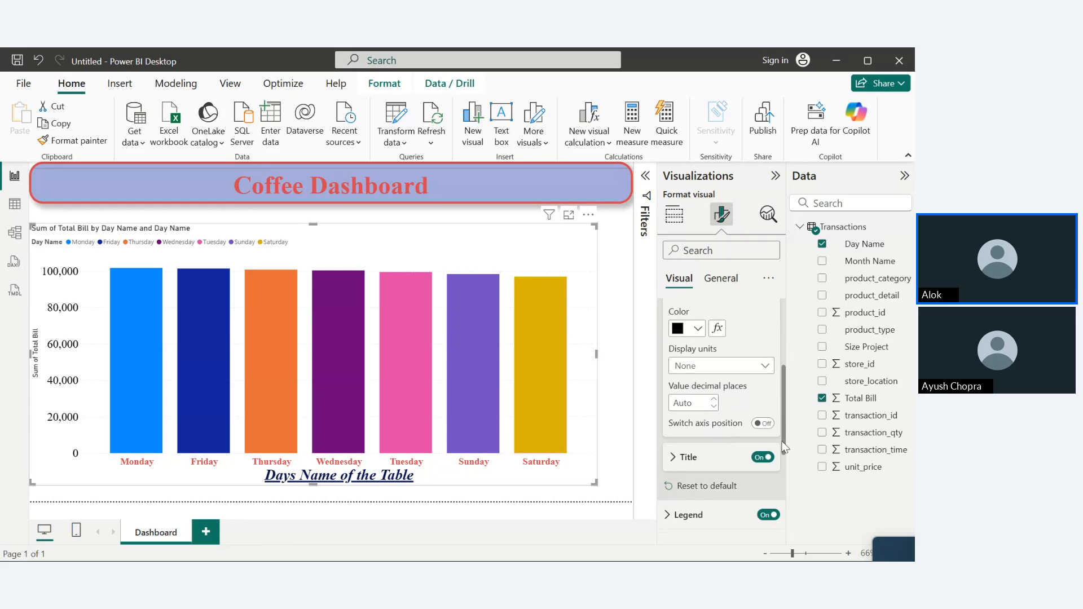
click(711, 411)
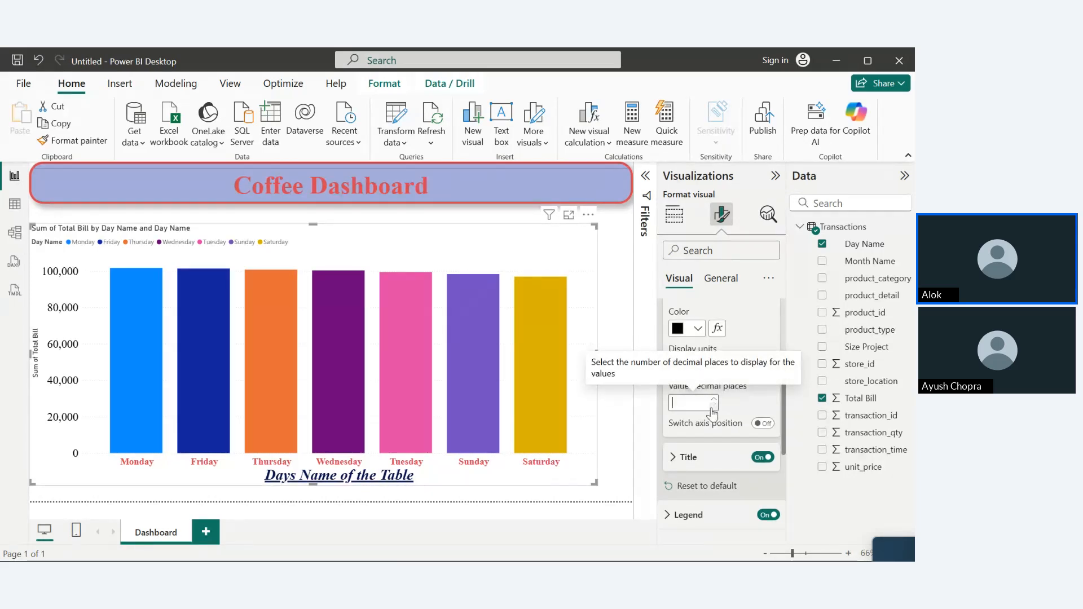
text(2)
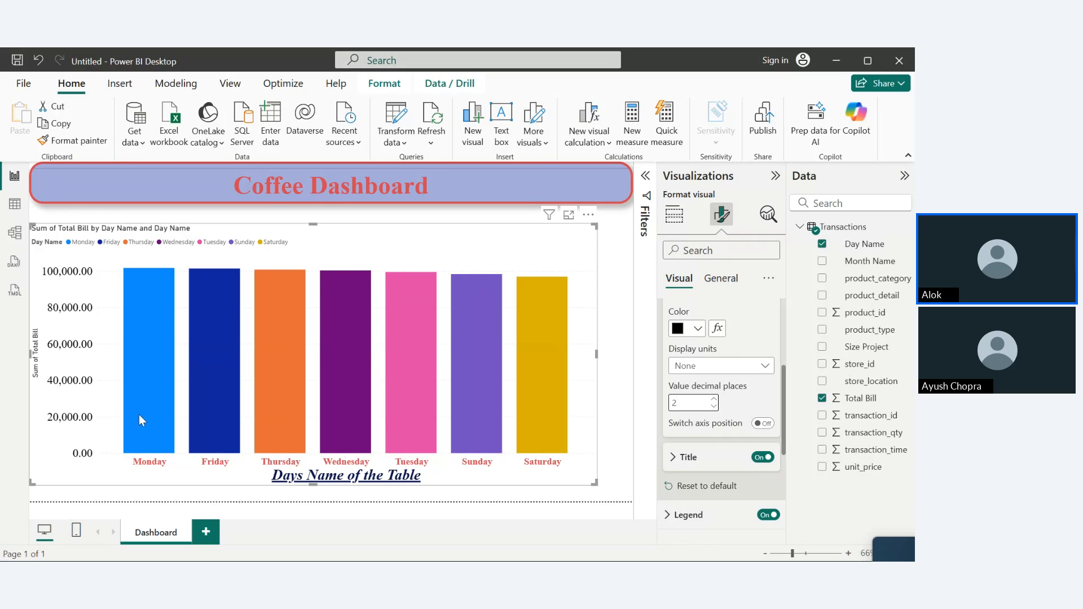
- Switch the Y-axis to the opposite side of the chart and set its title text to "Sum of tTotal Bill Every Day"
click(766, 424)
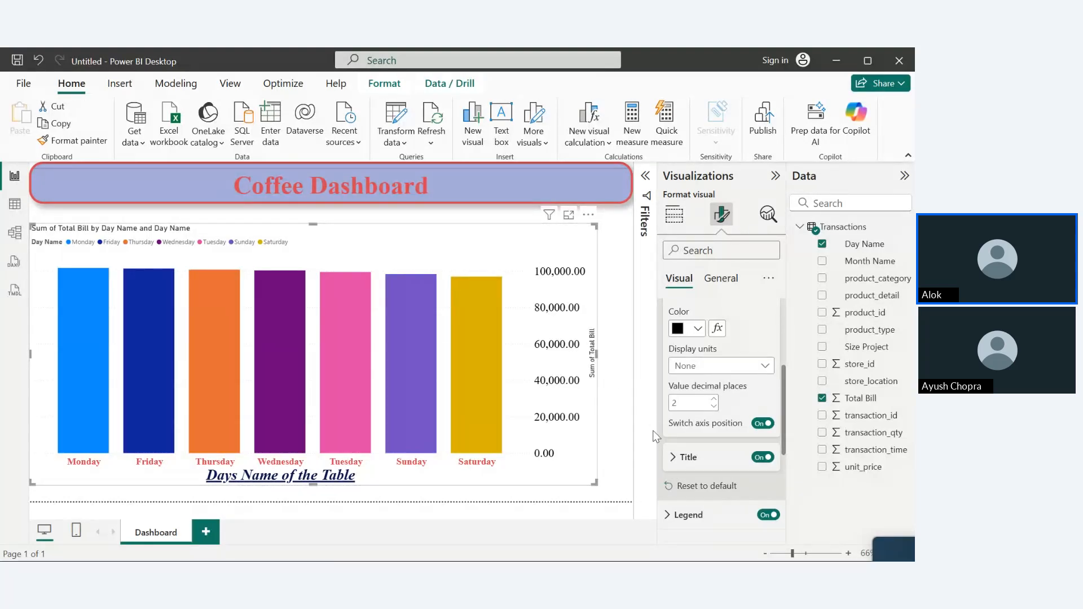
click(675, 457)
click(695, 494)
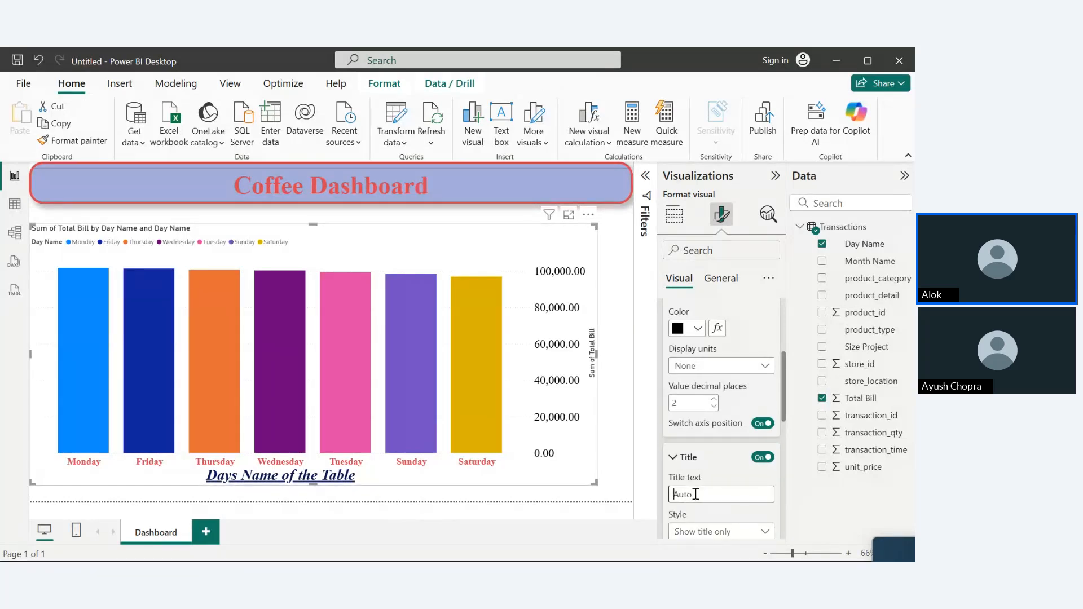
text(Sy)
key(BackSpace)
text(um of tott)
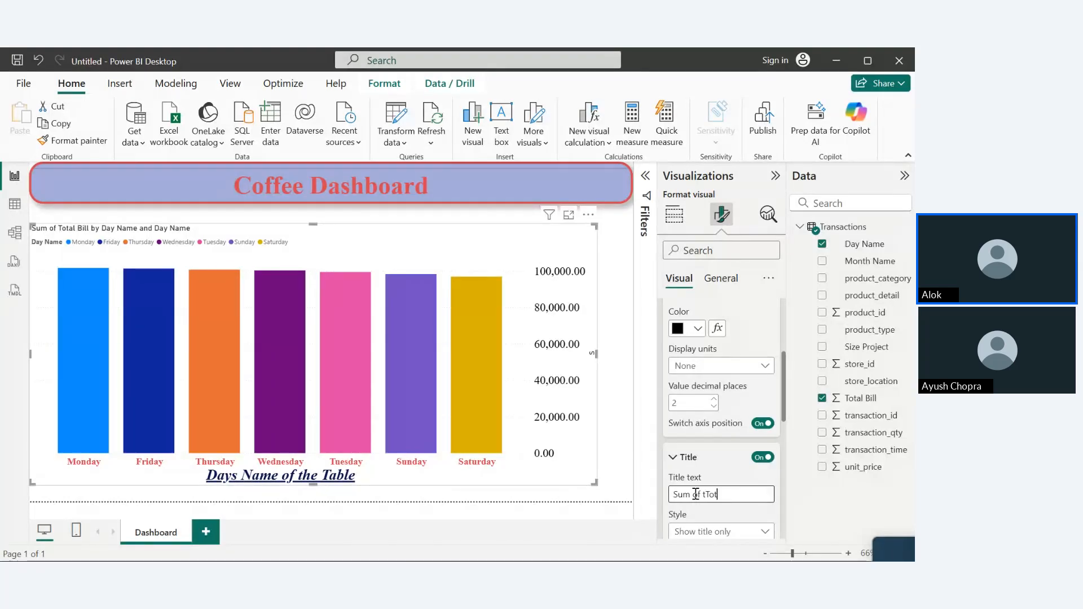
text(al B)
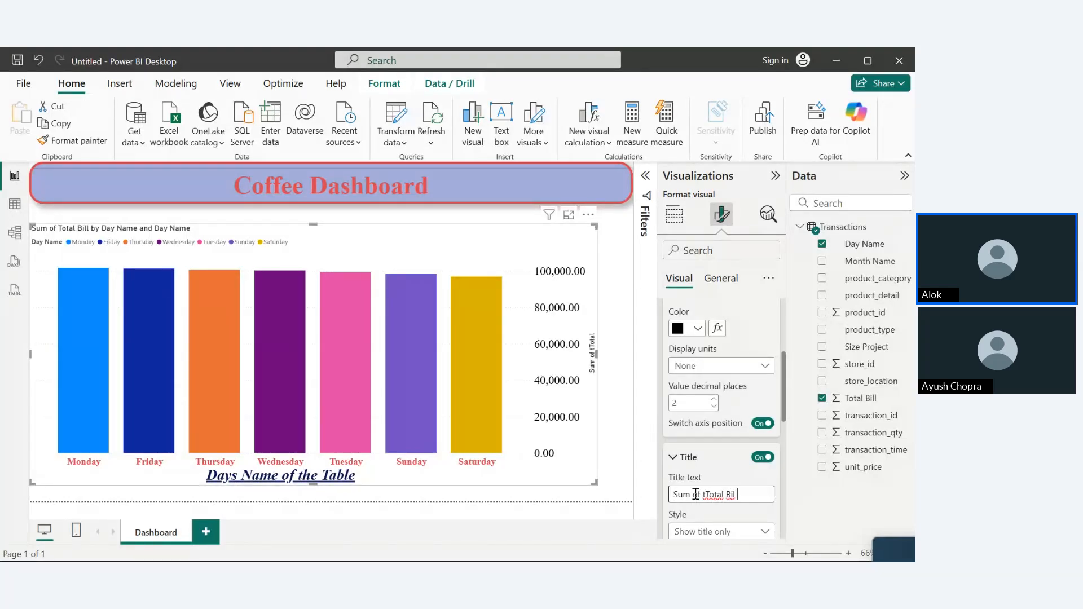
text(il)
key(BackSpace)
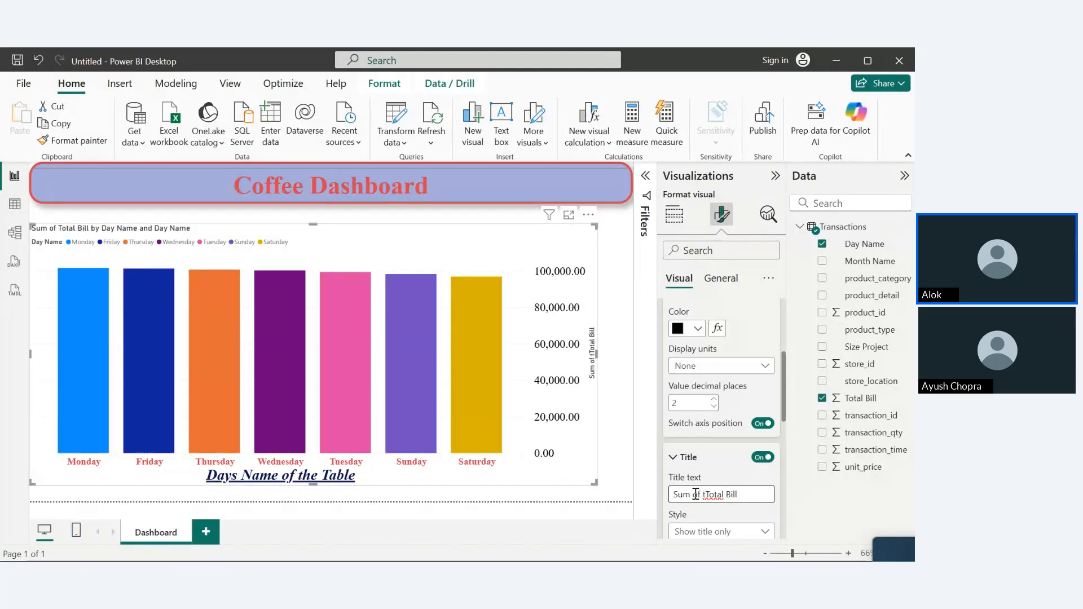
text(Every Day)
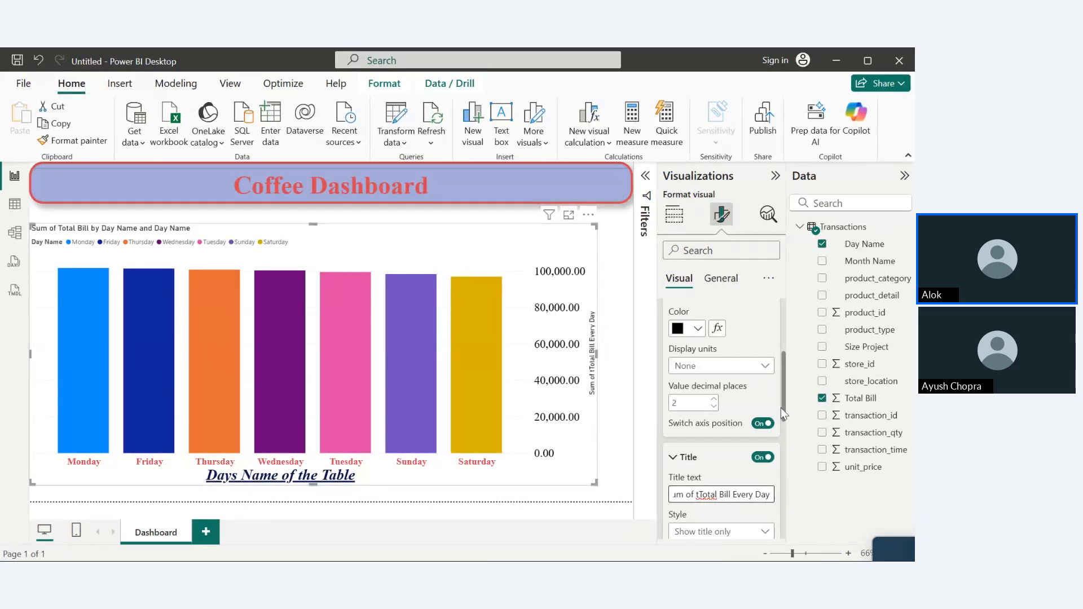
- Format the Y-axis title in bold Times New Roman, size 18, with the style kept at Show title only
scroll(786, 417, down, 3)
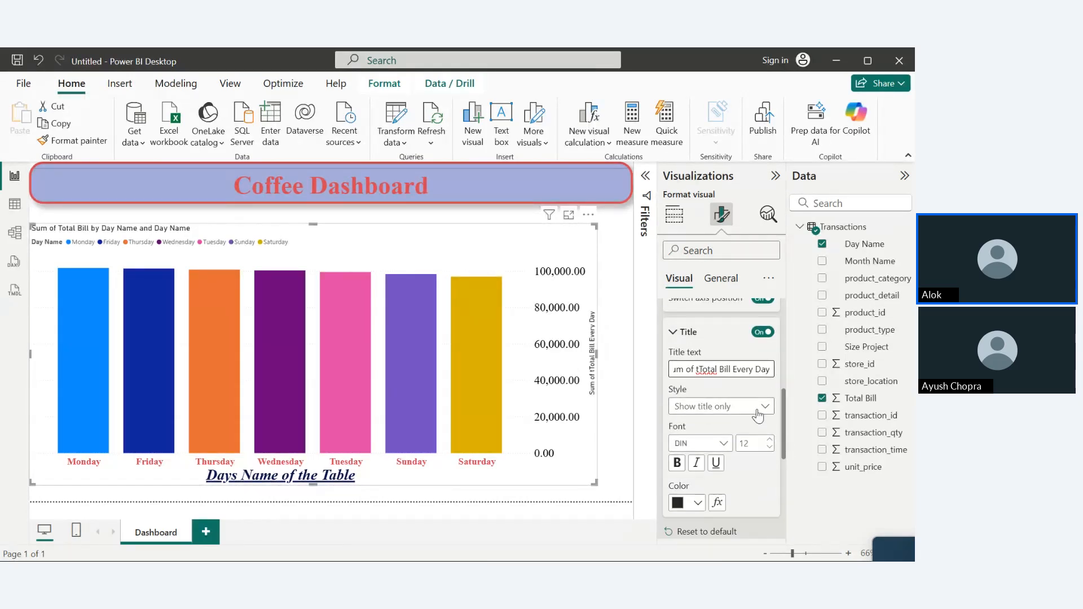
click(758, 412)
click(732, 424)
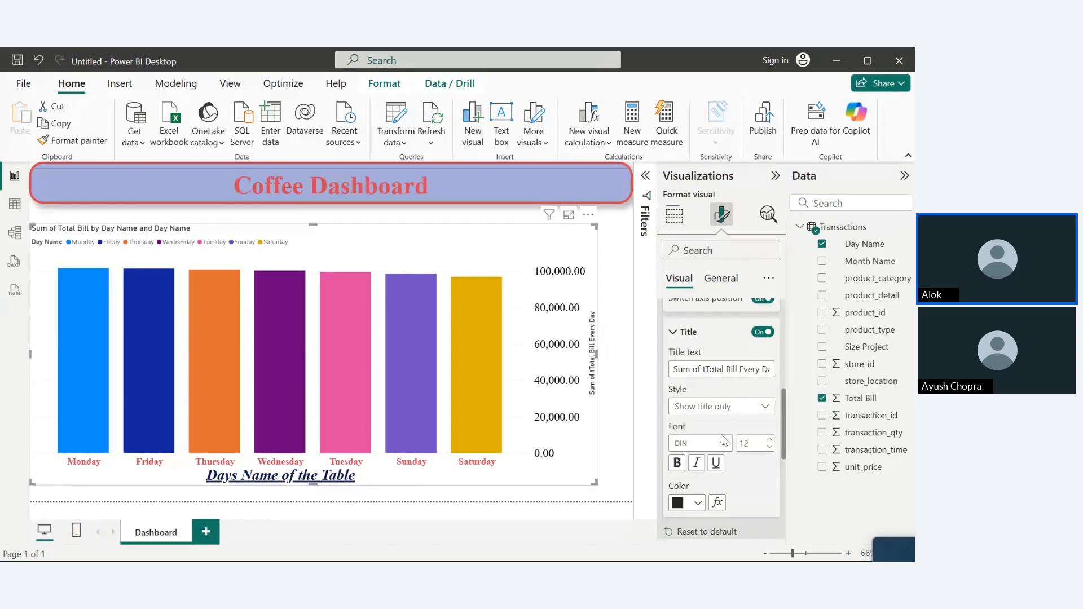
click(717, 445)
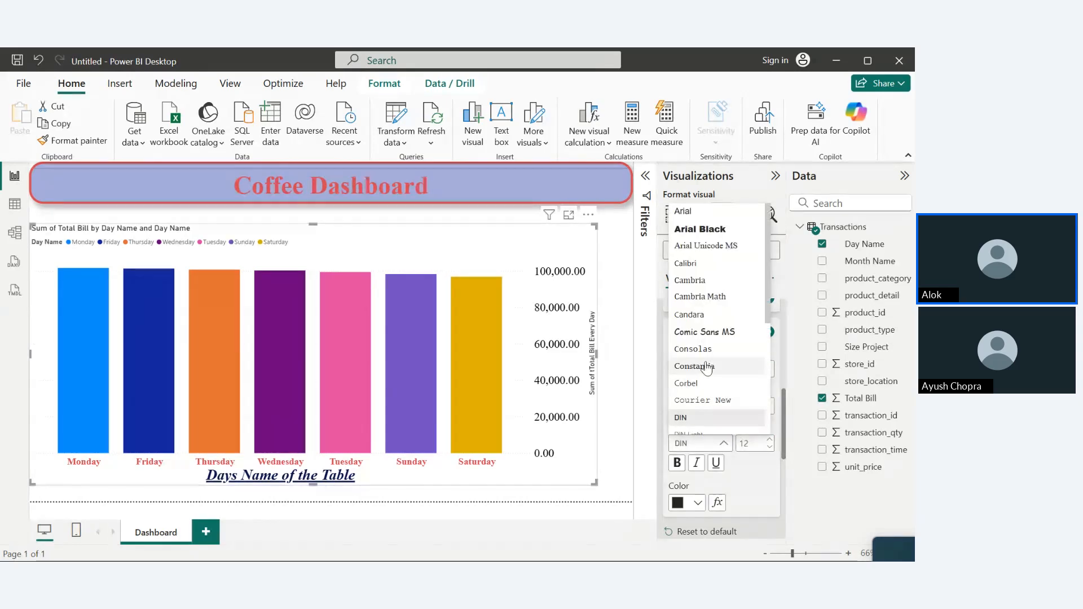
scroll(706, 367, down, 4)
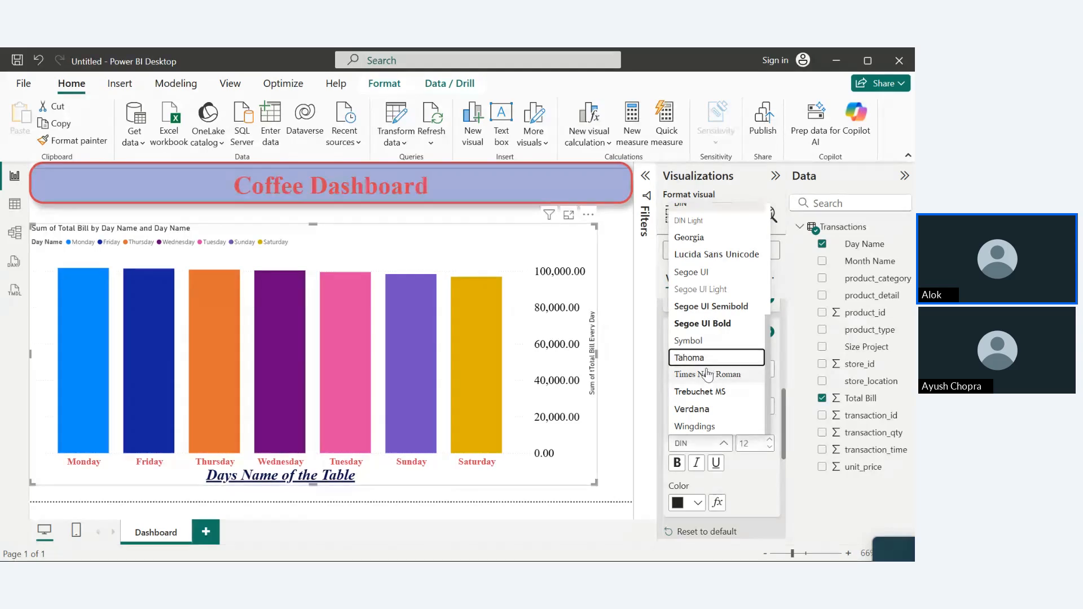
click(706, 374)
double_click(756, 445)
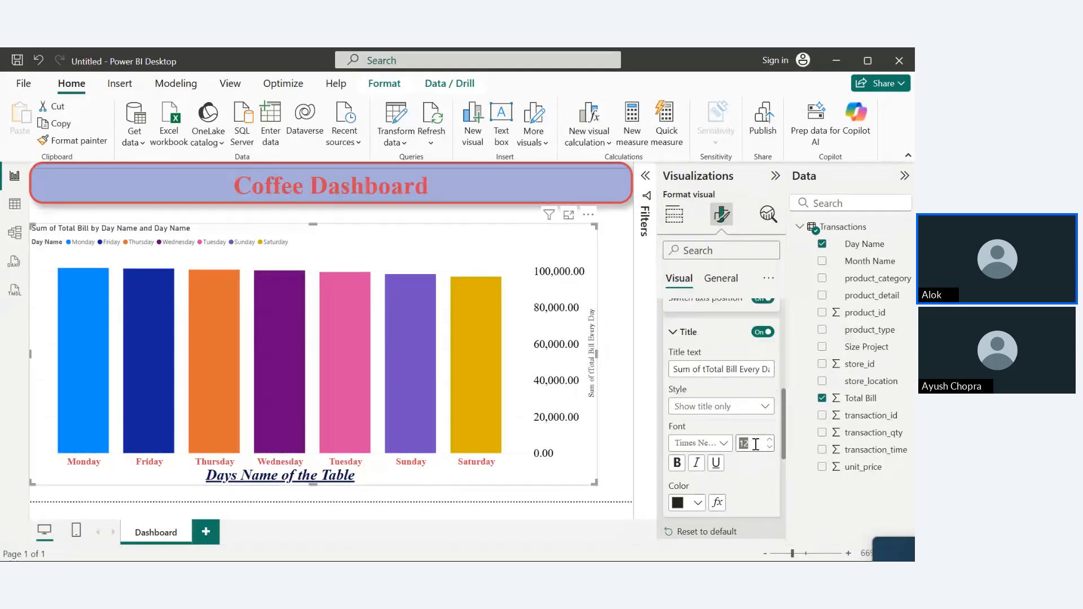
text(18)
key(Return)
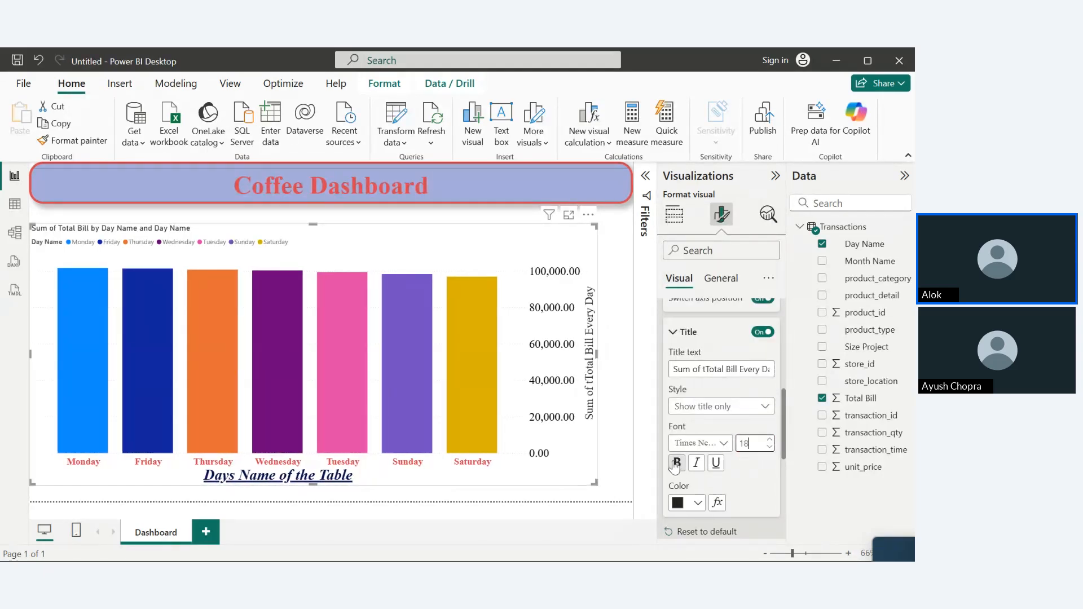
click(676, 464)
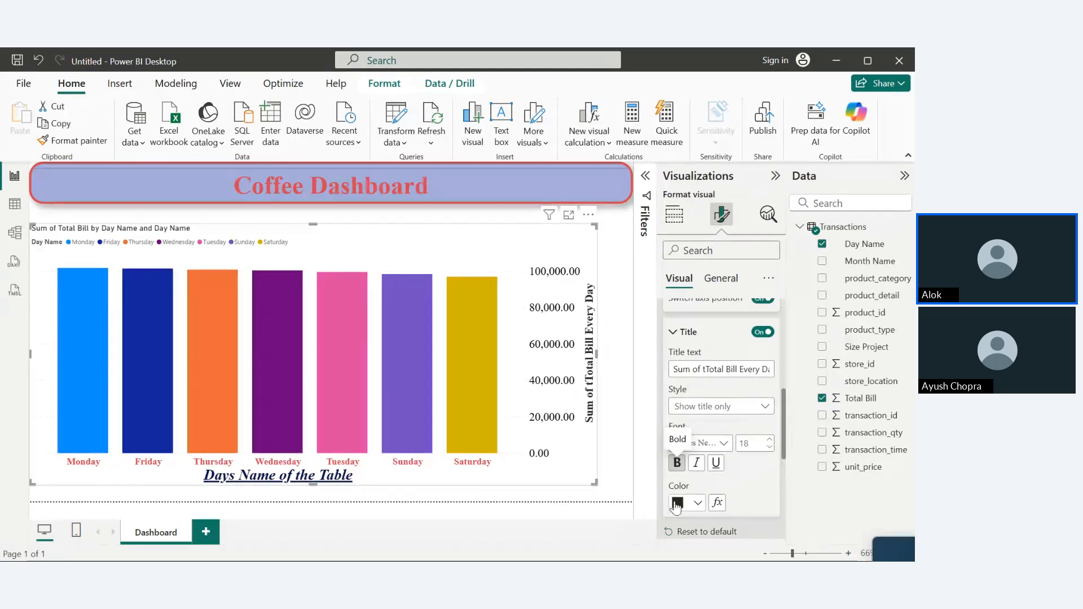
- Enlarge the column chart to span the full page width, from just below the Coffee Dashboard title down to the page's lower edge
drag(783, 420, 781, 473)
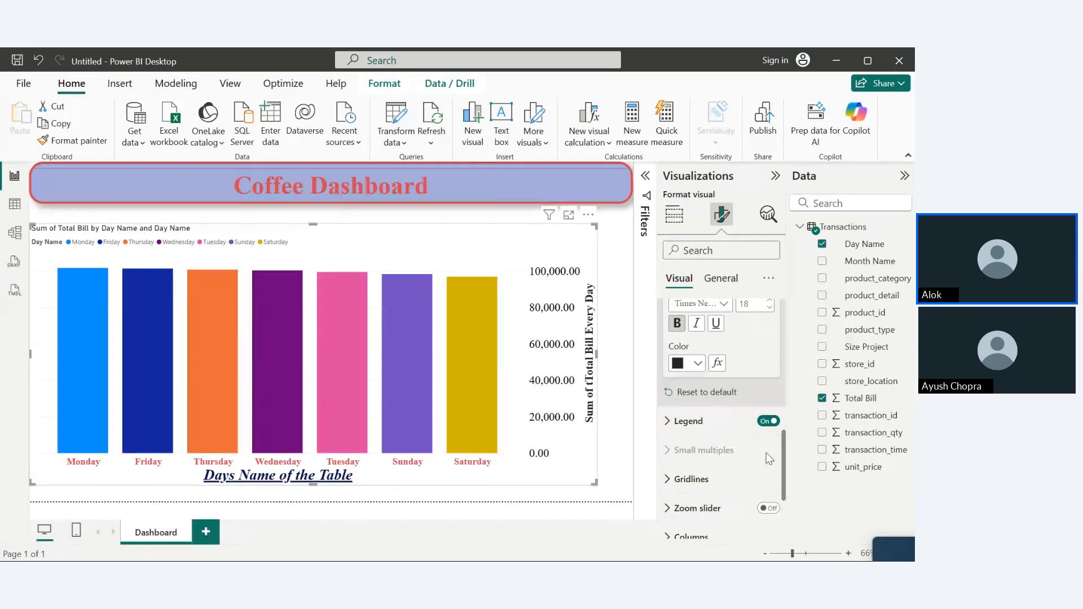
drag(783, 471, 760, 352)
click(674, 372)
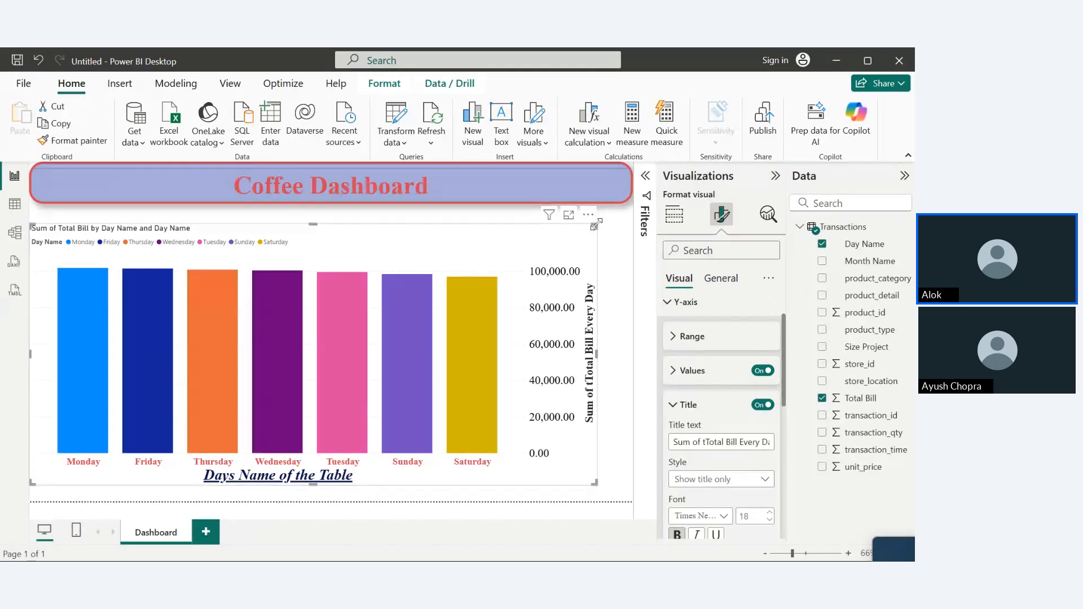
drag(595, 226, 630, 207)
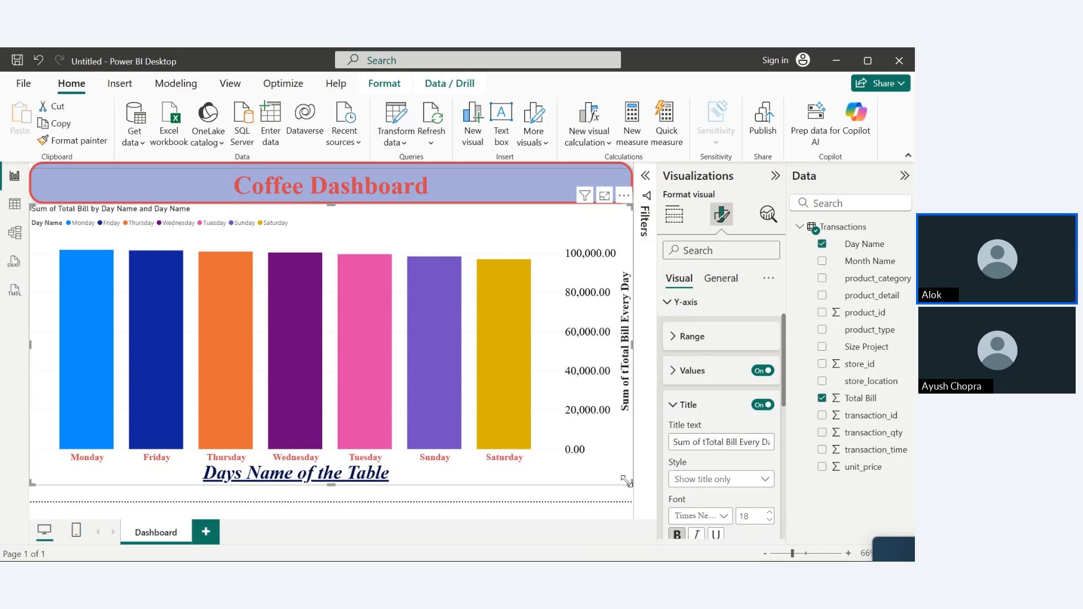
drag(630, 484, 629, 497)
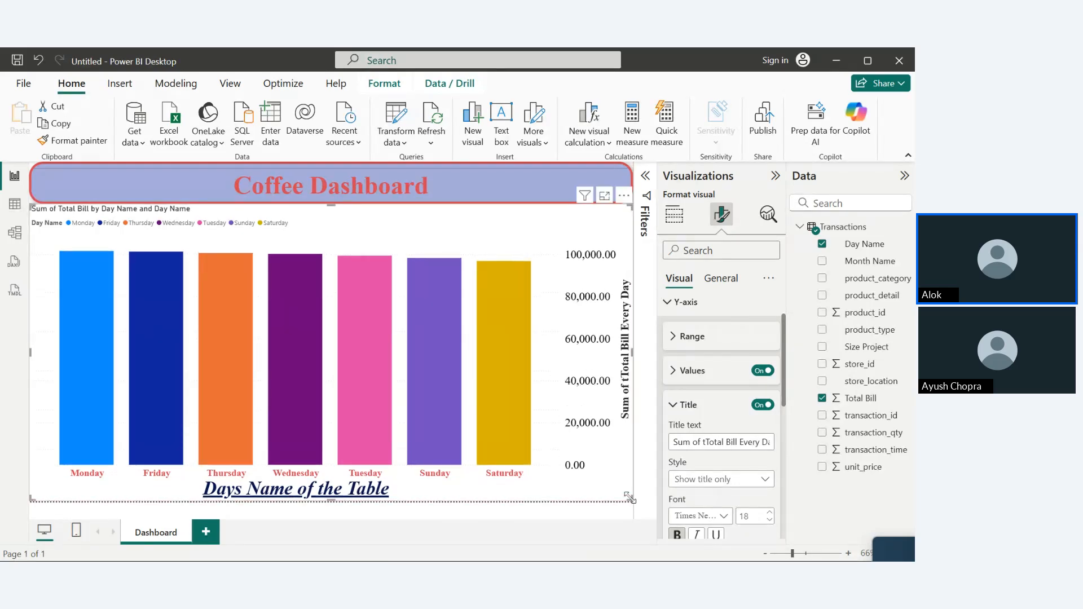
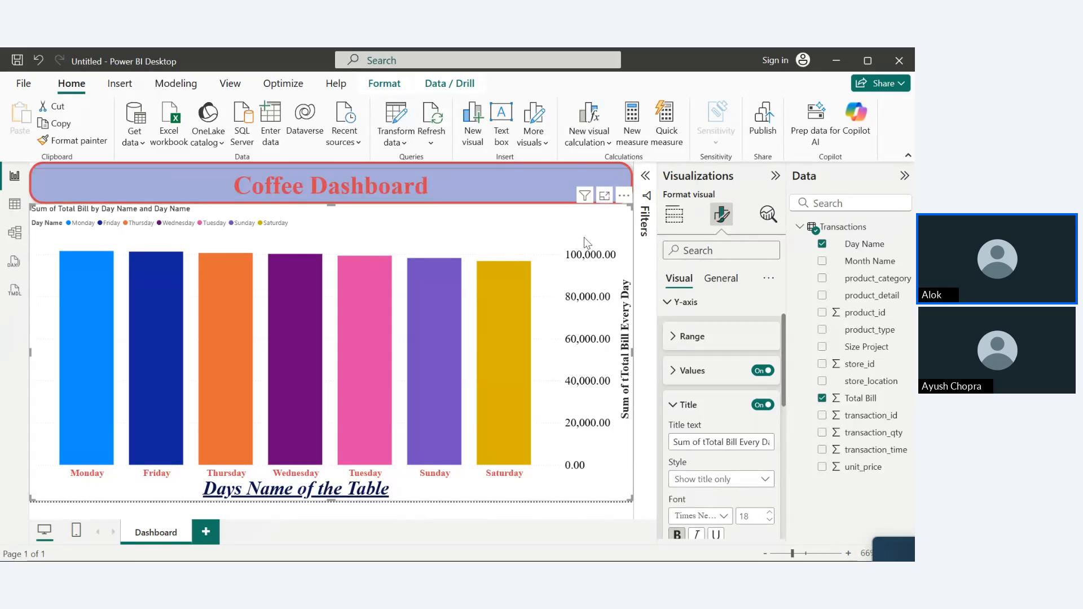
- Set the display units of the chart's Y-axis values to Thousands
click(677, 405)
click(676, 404)
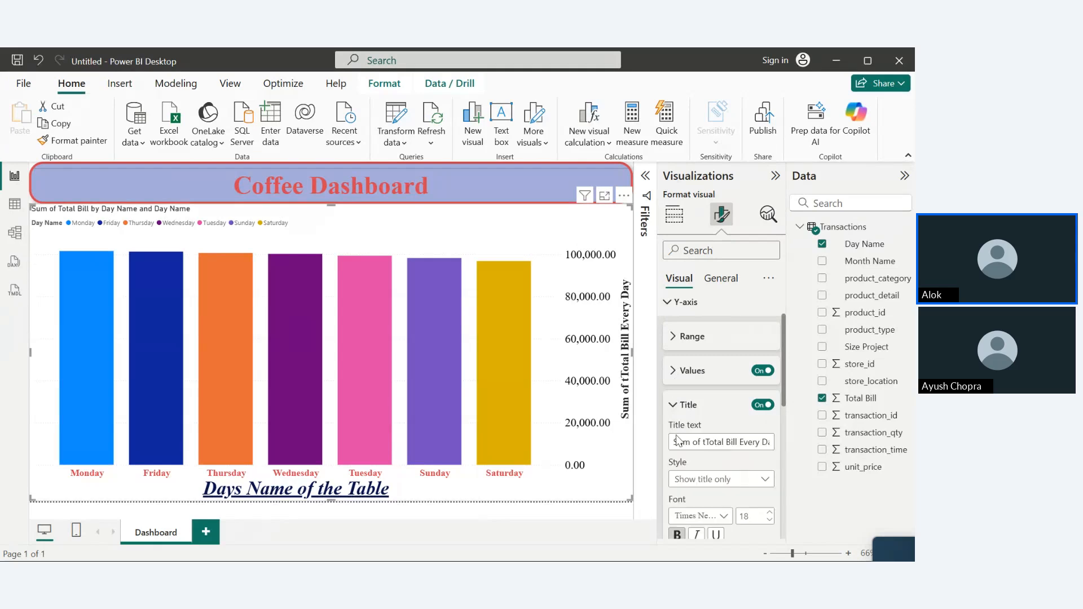
click(672, 372)
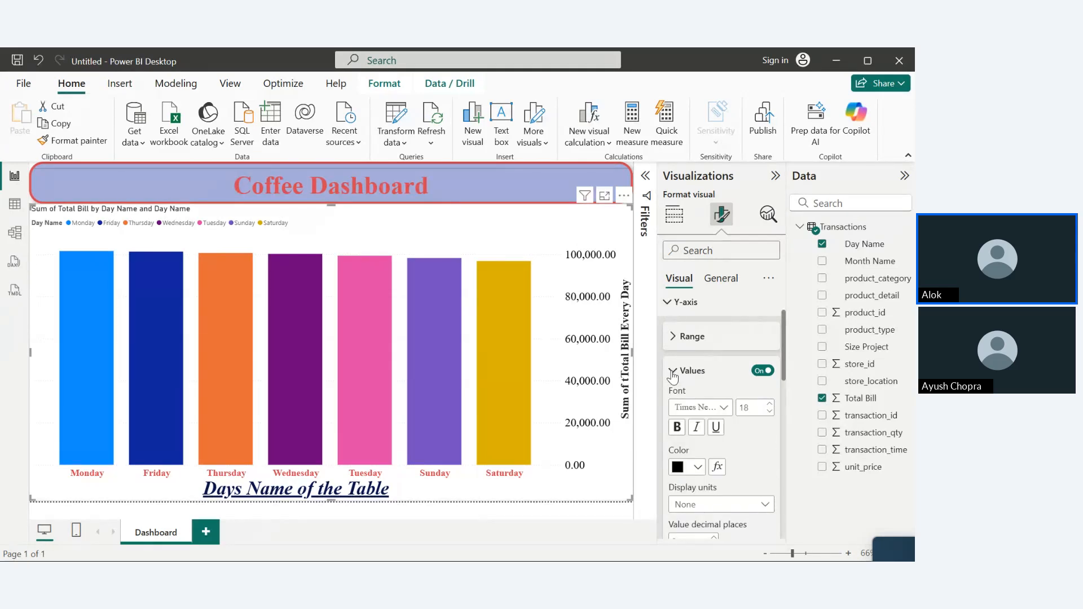
double_click(751, 409)
click(727, 505)
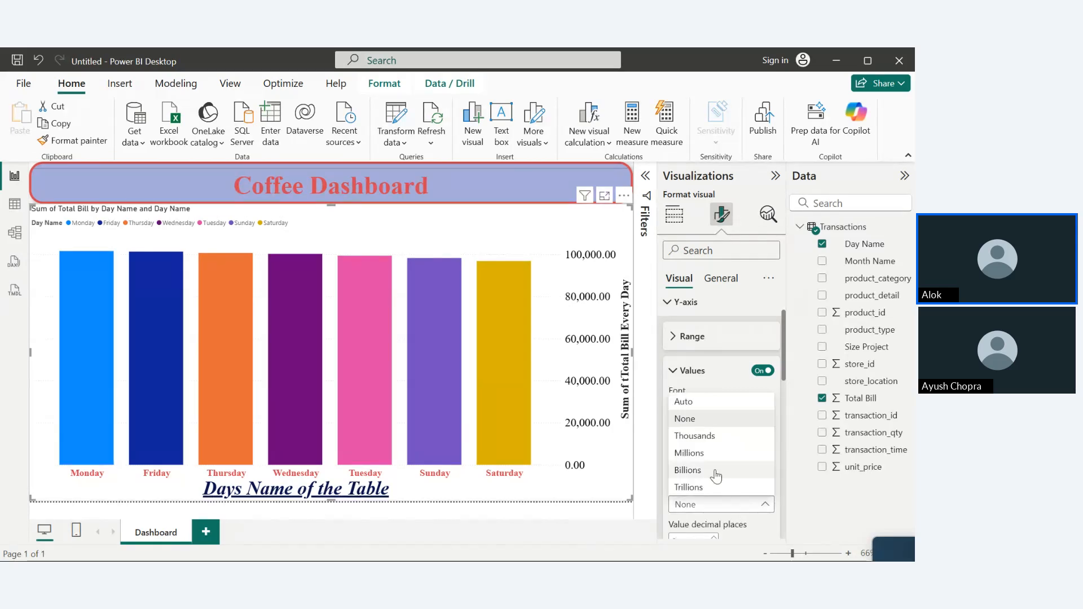
click(695, 436)
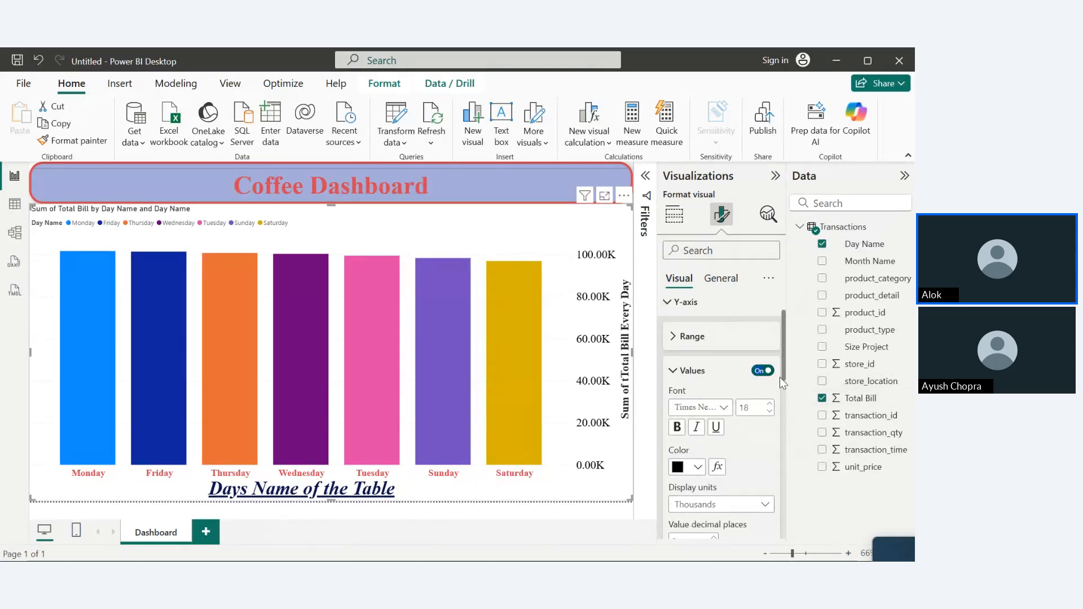
click(672, 370)
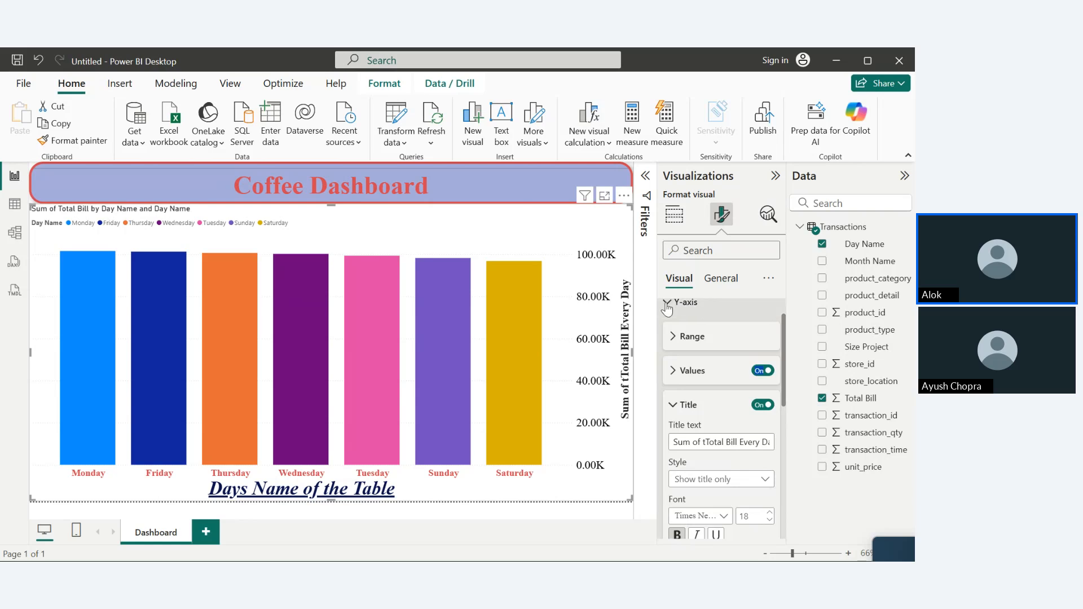
click(667, 304)
- Turn to the chart's legend settings and set the legend position to Bottom right
click(667, 333)
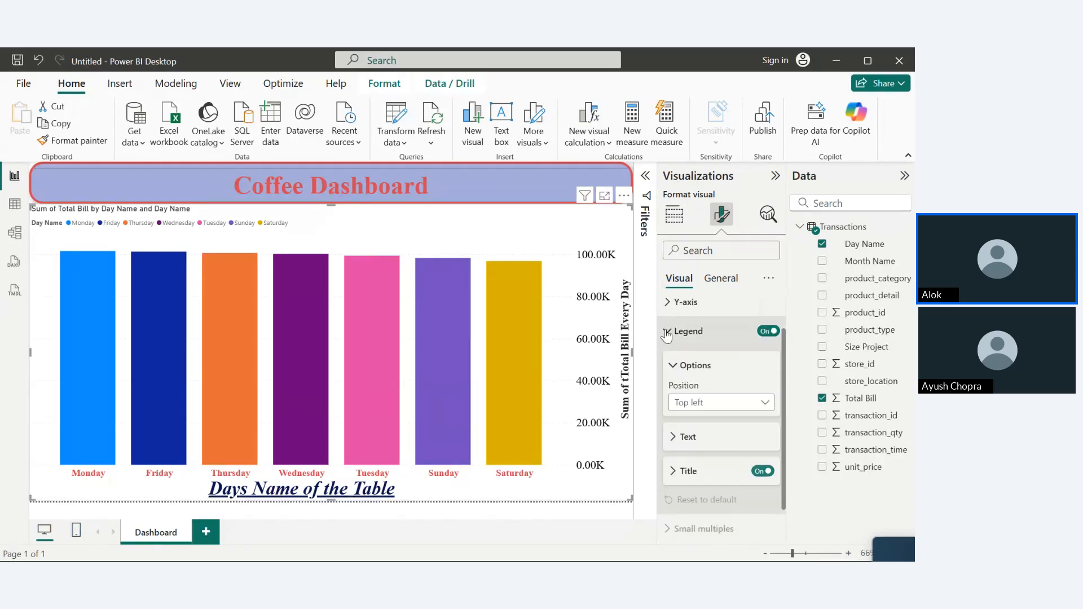
click(717, 406)
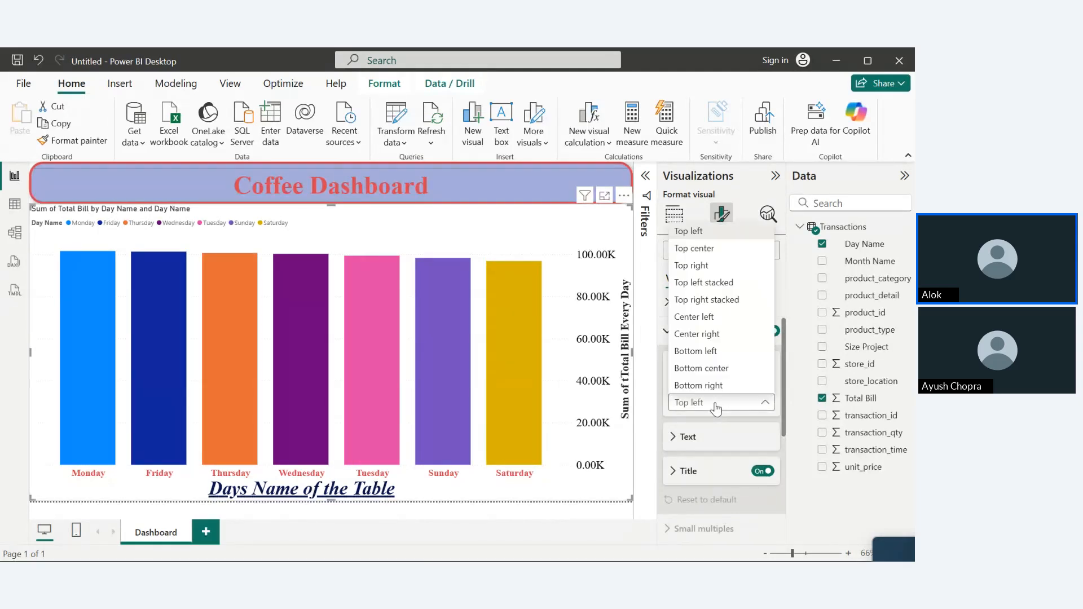
click(699, 385)
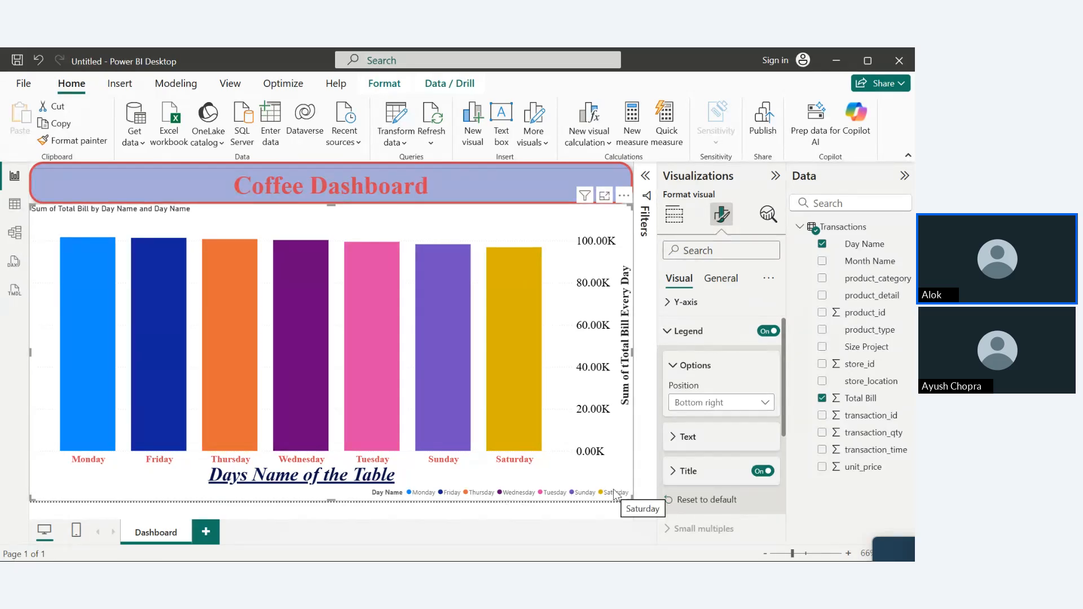
- Format the legend text in bold Times New Roman, size 21, coloured with the red theme colour
click(676, 445)
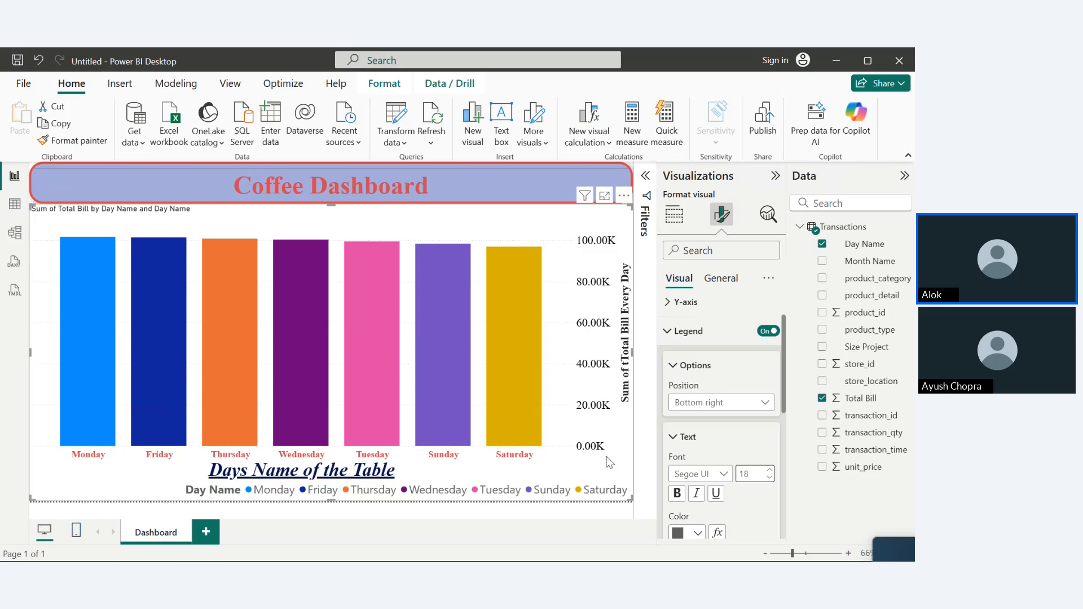
click(717, 477)
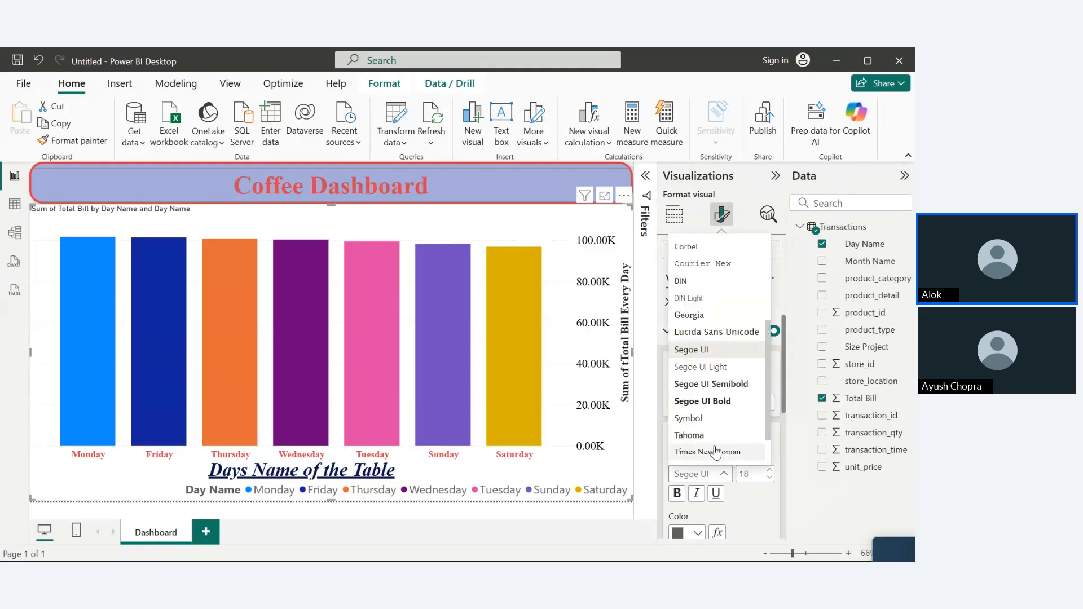
click(714, 451)
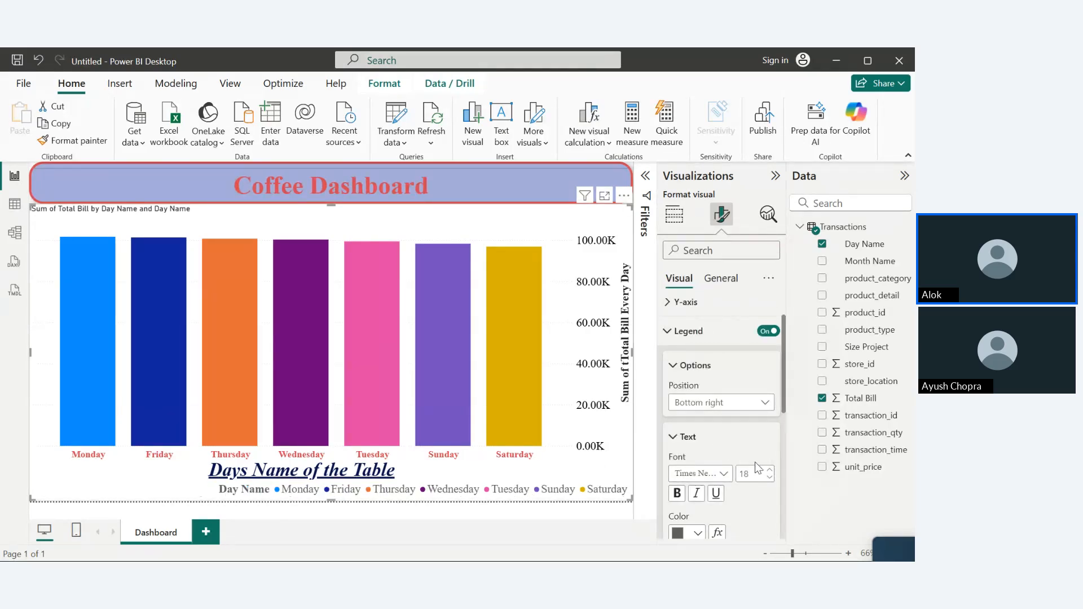
click(770, 471)
click(770, 471)
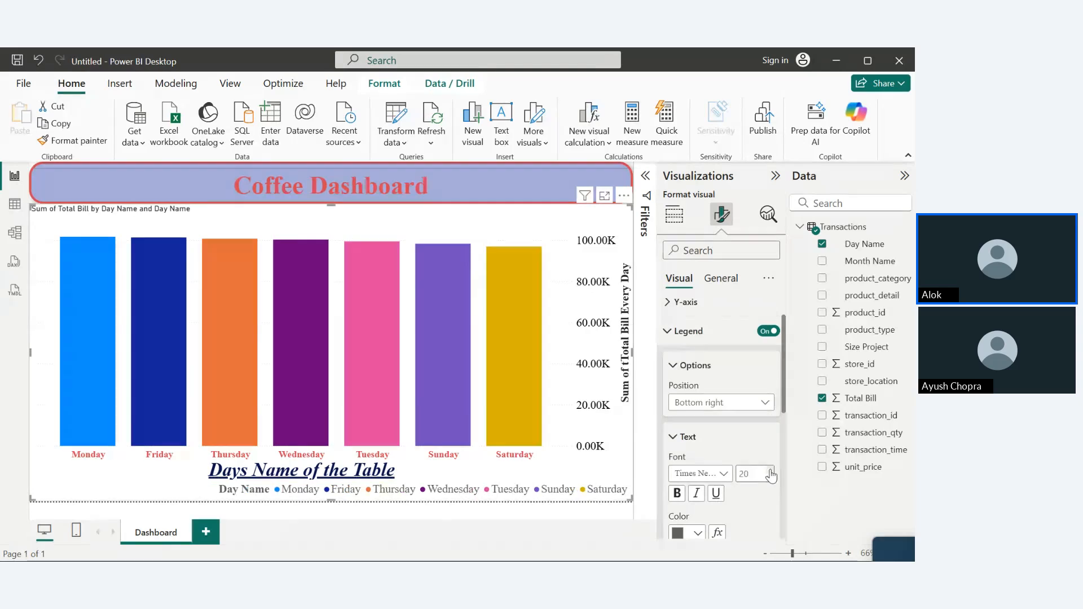
click(677, 494)
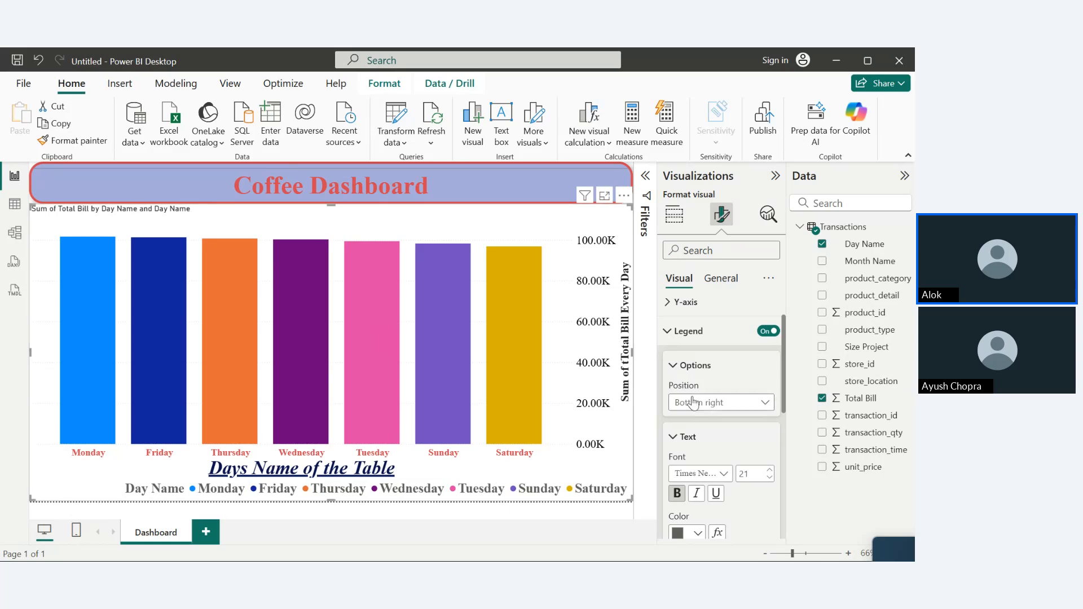
click(697, 533)
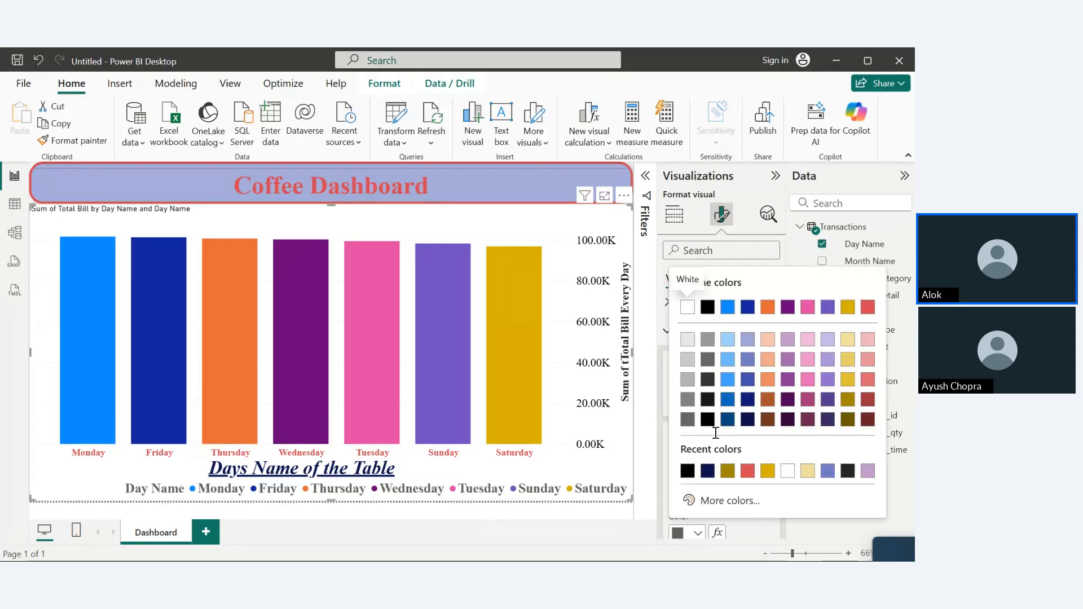
click(874, 311)
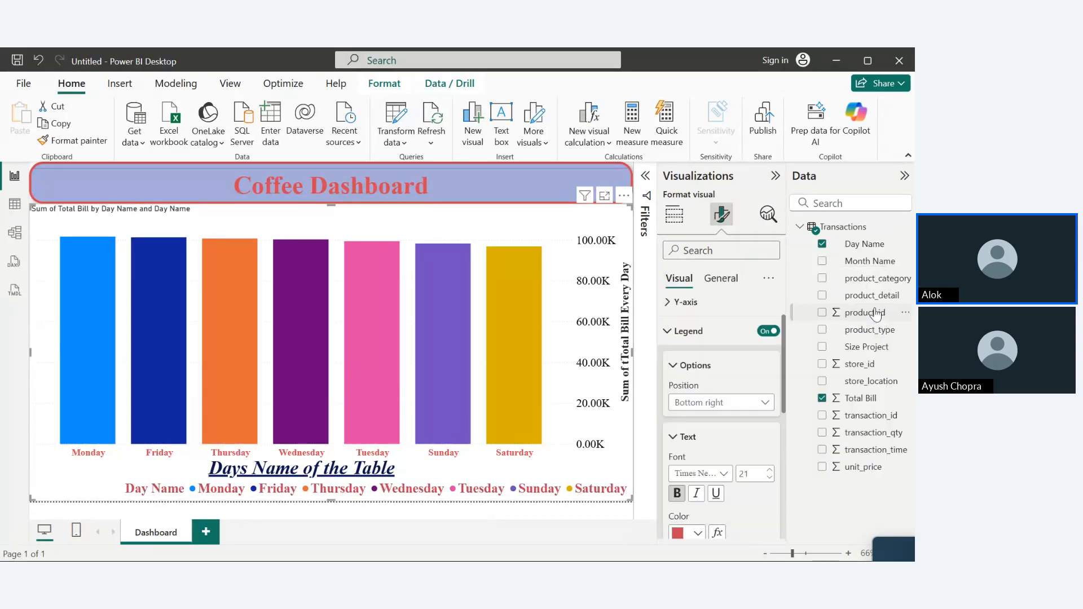
- Try white for the legend text and set its colour to black
click(697, 533)
click(688, 307)
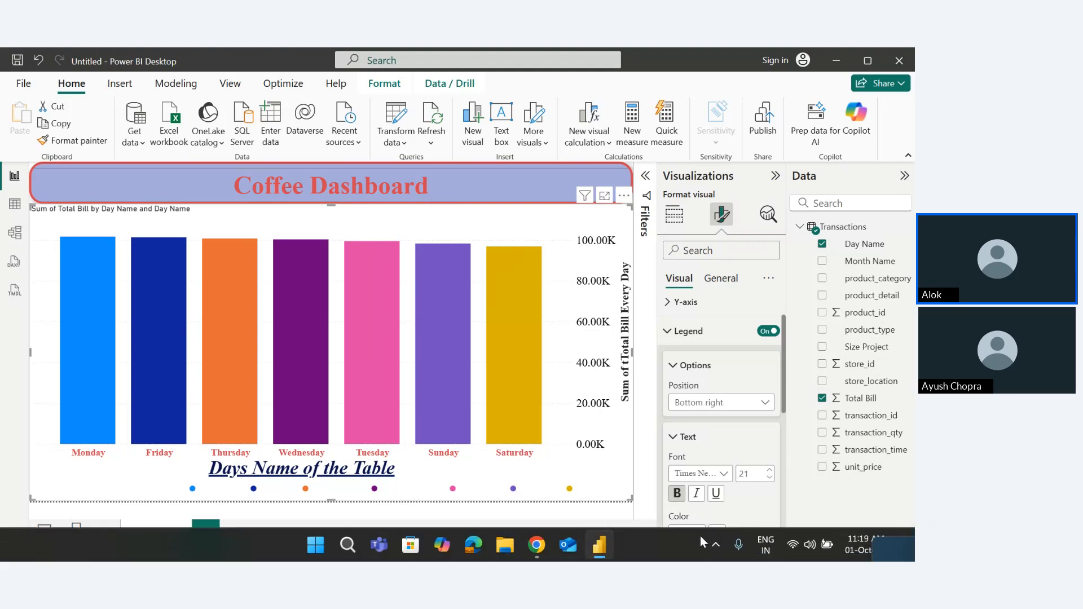
click(698, 533)
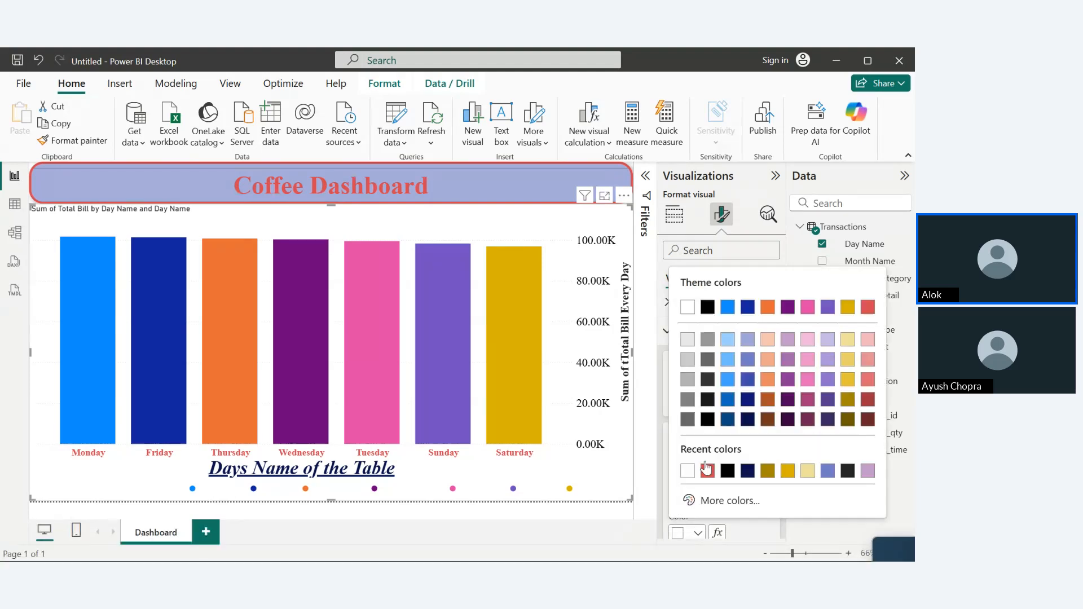
click(707, 308)
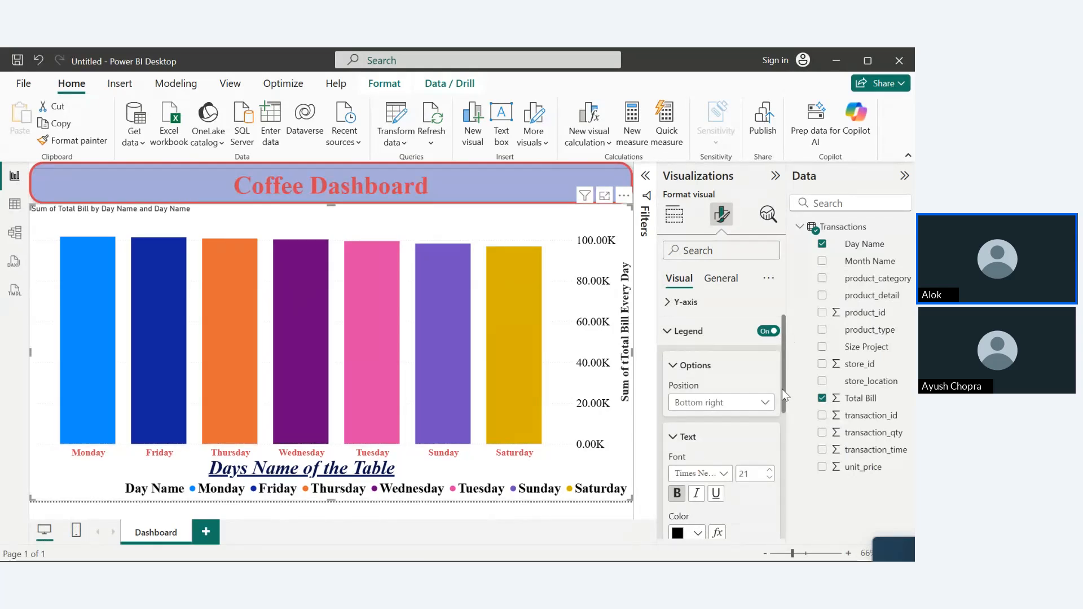
- Replace the legend's title text with "Name of Every Day"
drag(782, 389, 779, 458)
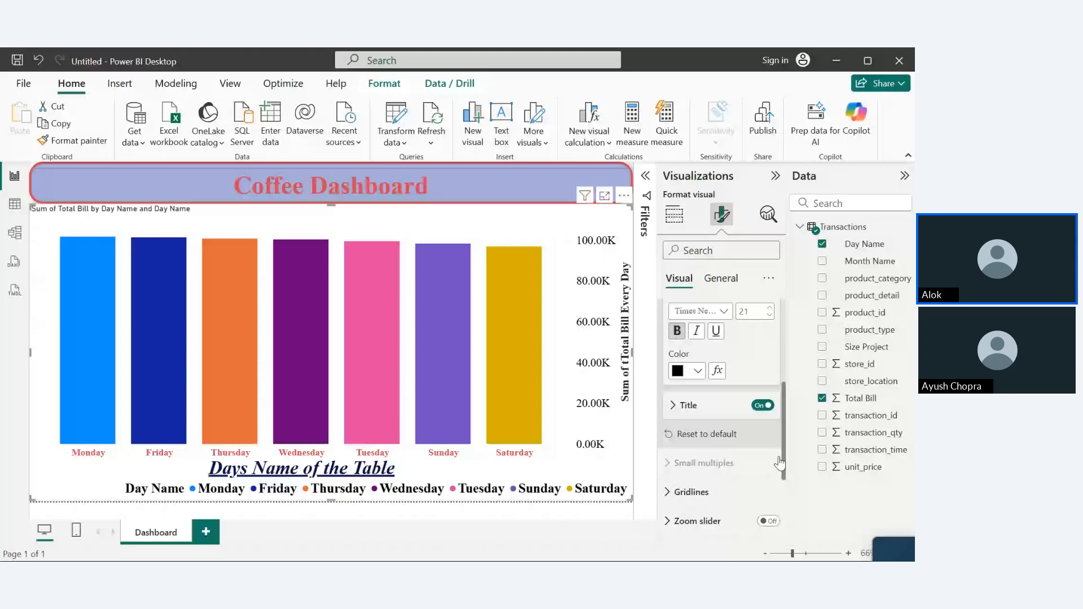
click(677, 415)
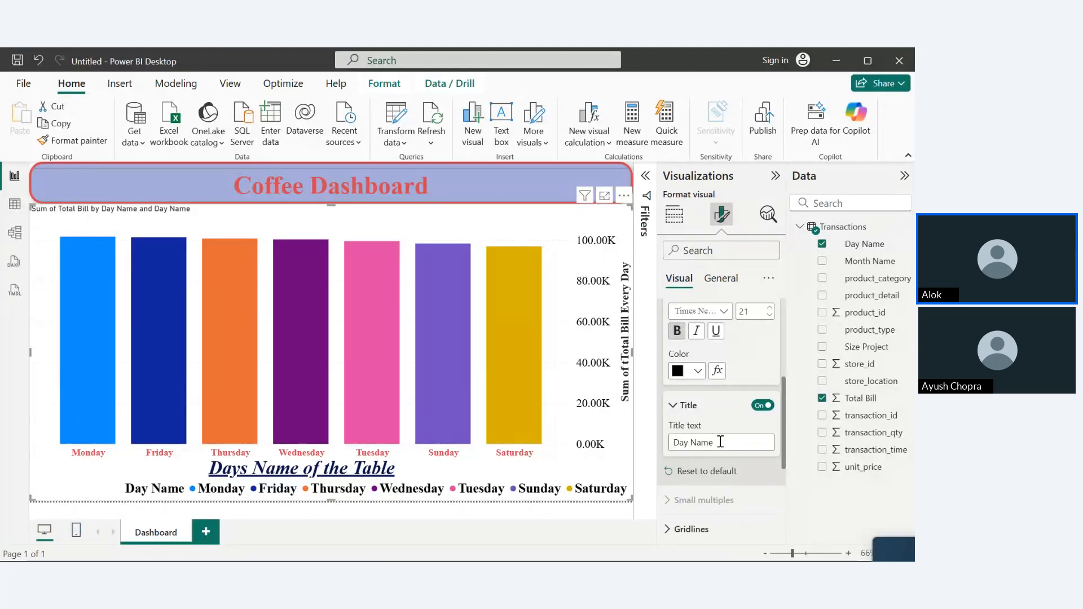
drag(719, 443, 670, 442)
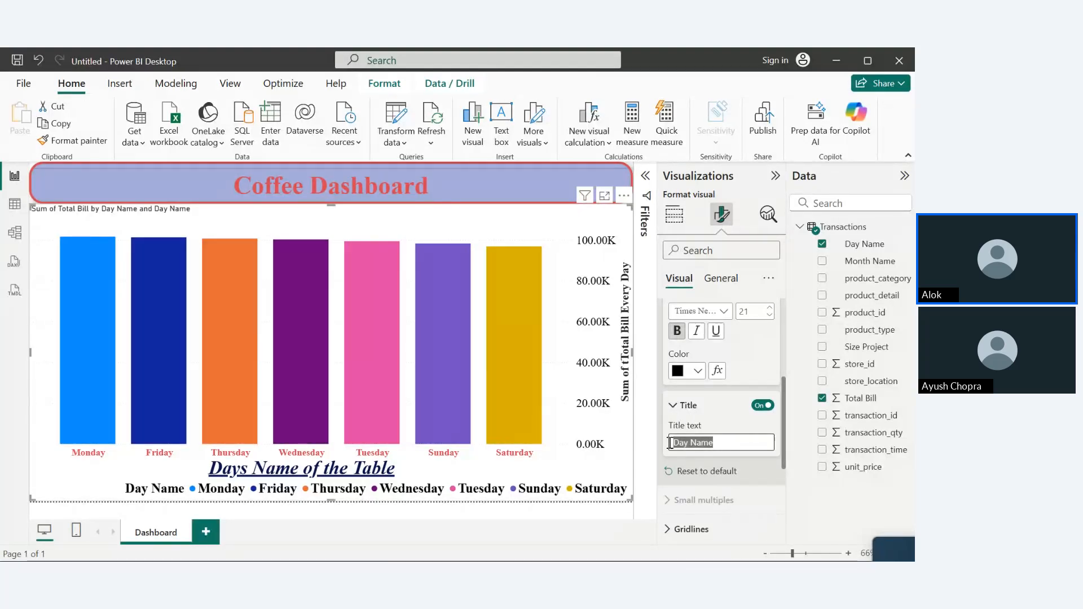
key(BackSpace)
text(Name of)
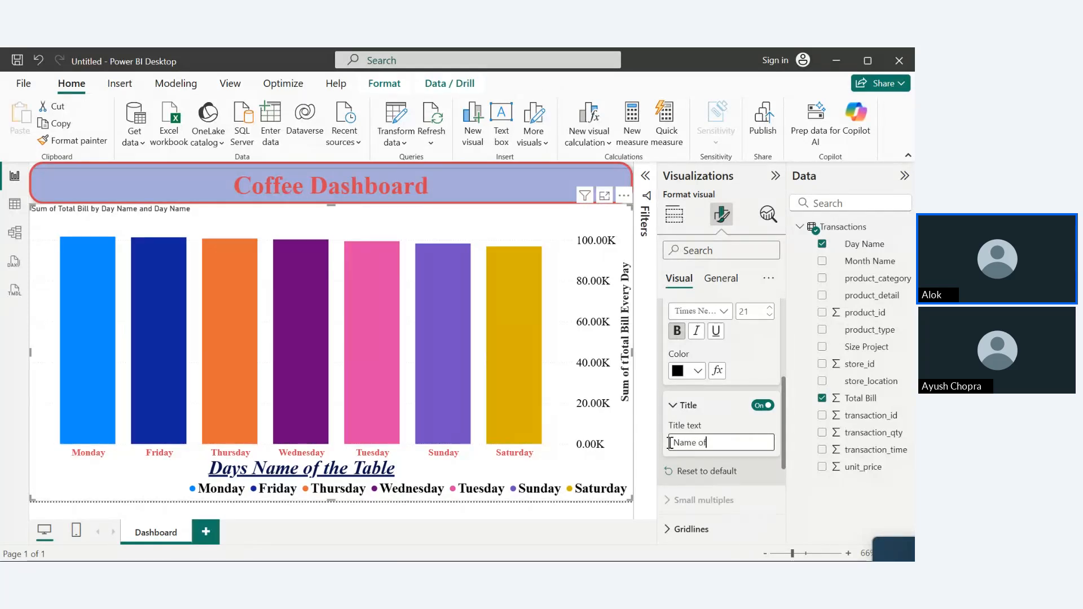
text( Evey)
key(BackSpace)
key(BackSpace)
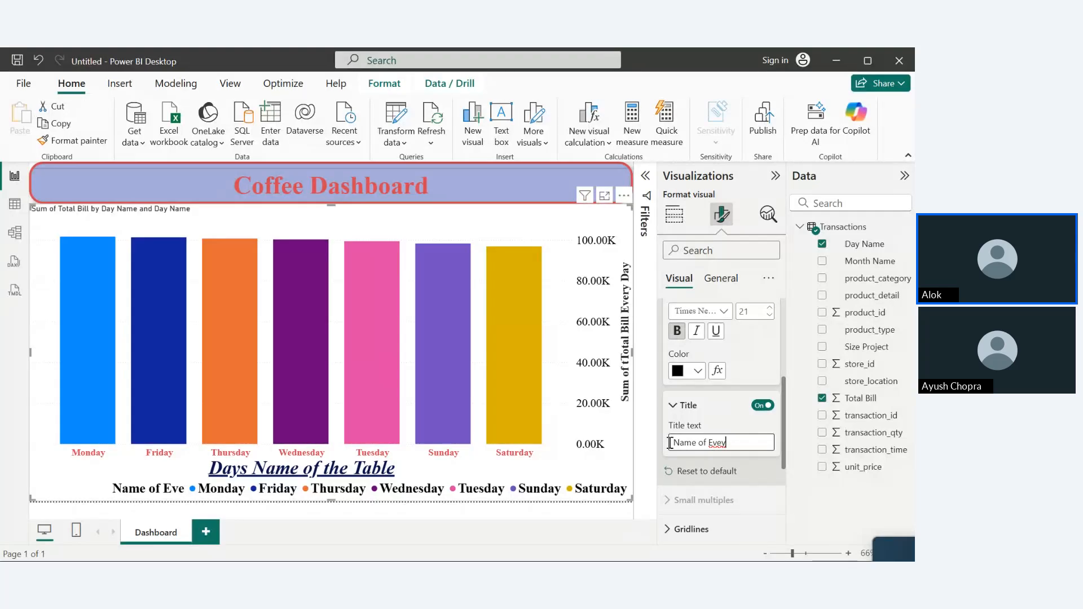
text(ry S)
key(BackSpace)
text(Day)
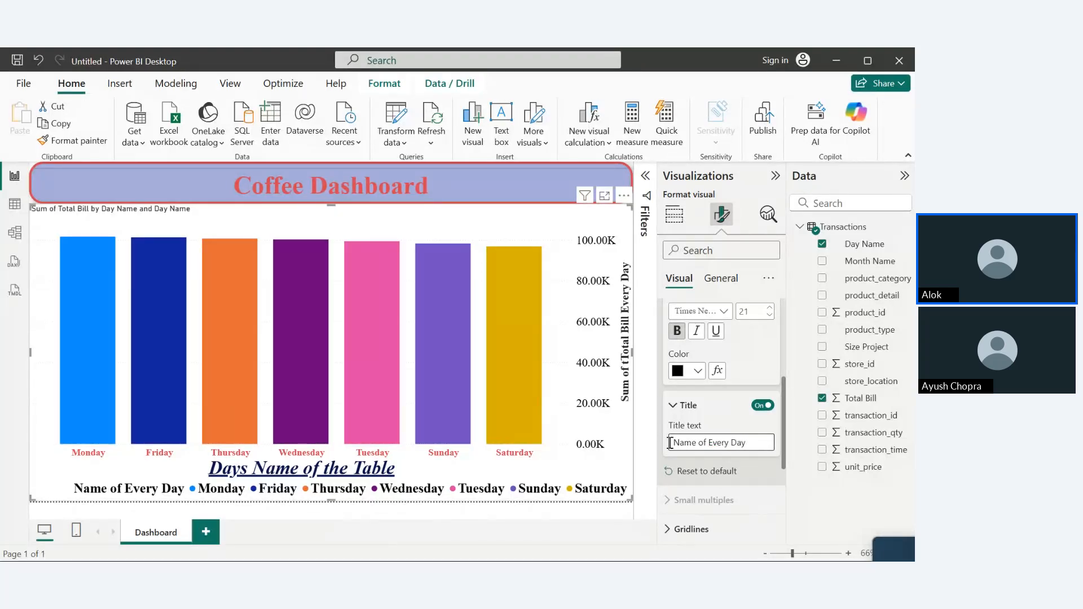
- Collapse the legend's Text, Title and Options settings and the whole Legend section
click(672, 406)
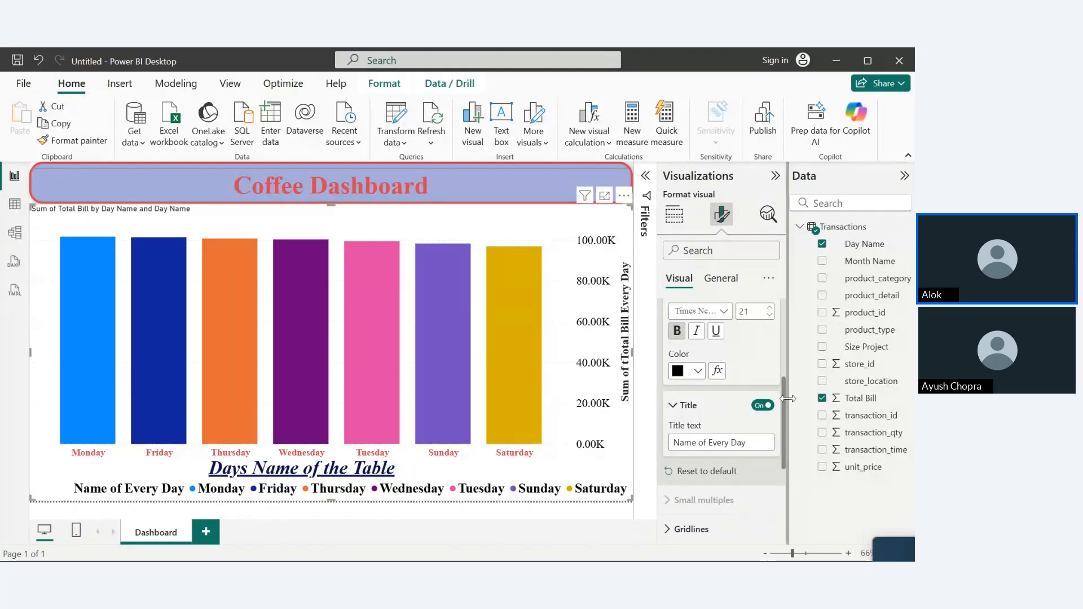
scroll(783, 412, up, 2)
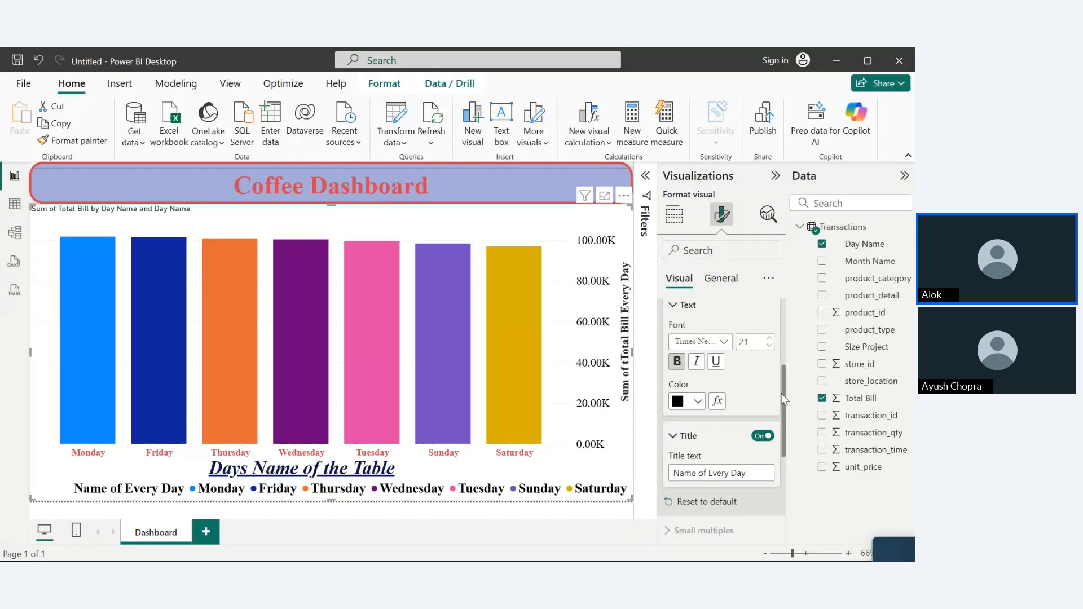
click(672, 366)
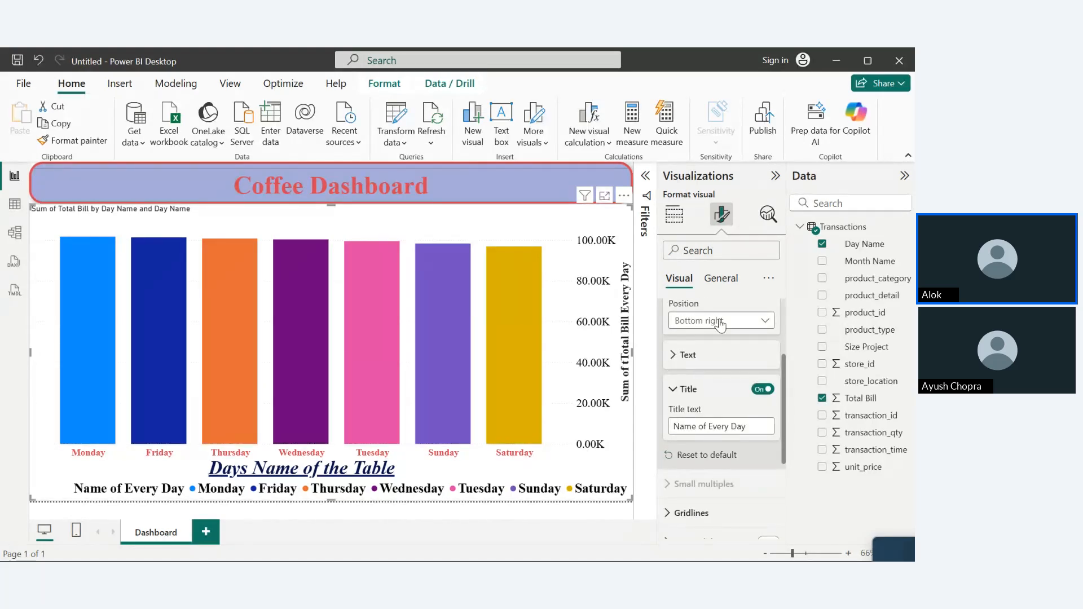
click(672, 392)
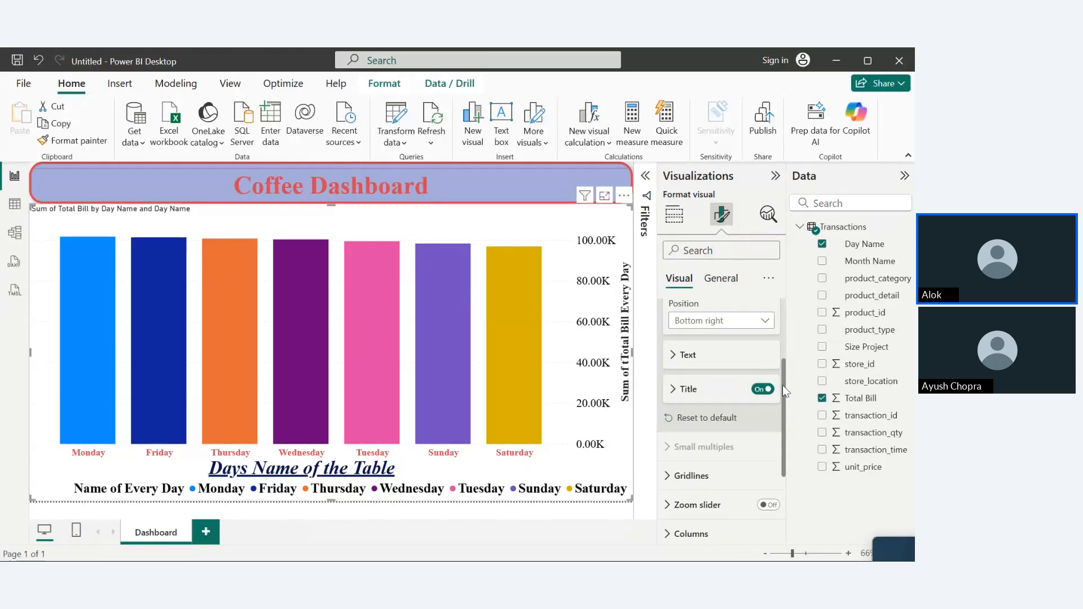
drag(785, 391, 777, 354)
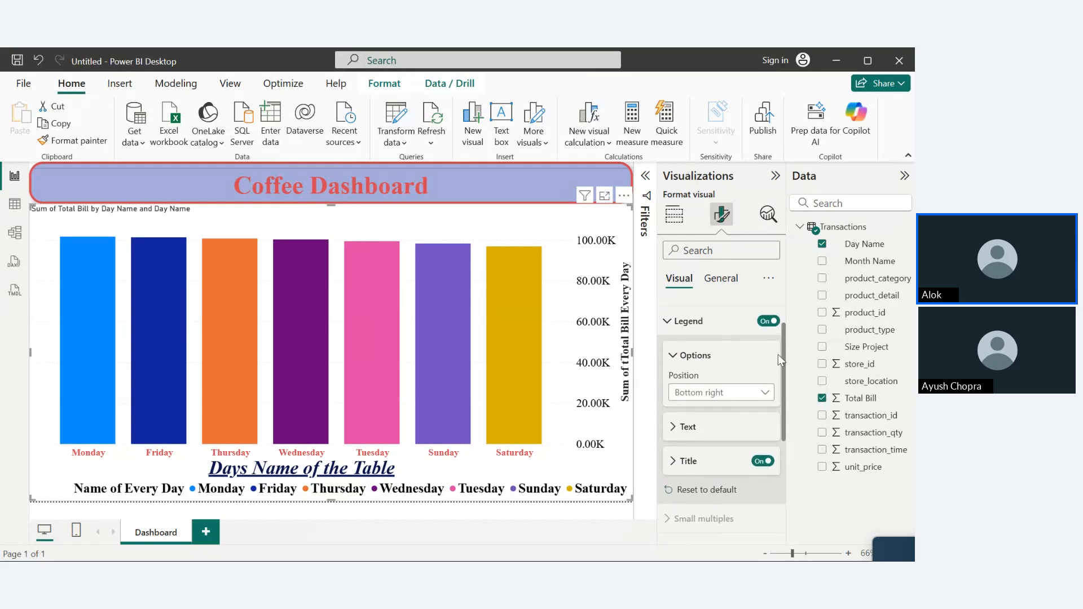
click(682, 356)
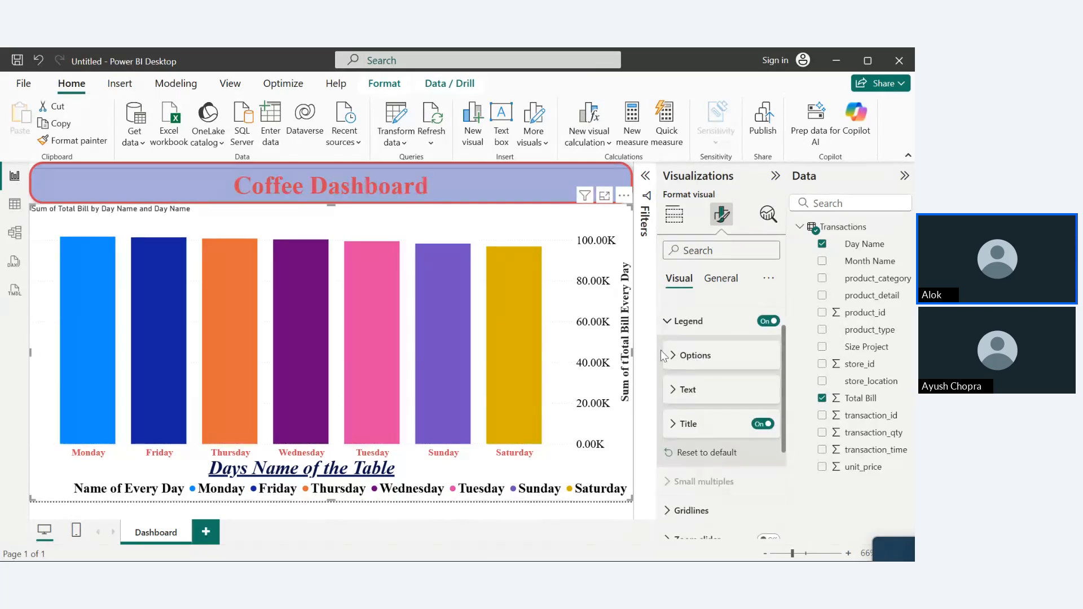
click(668, 323)
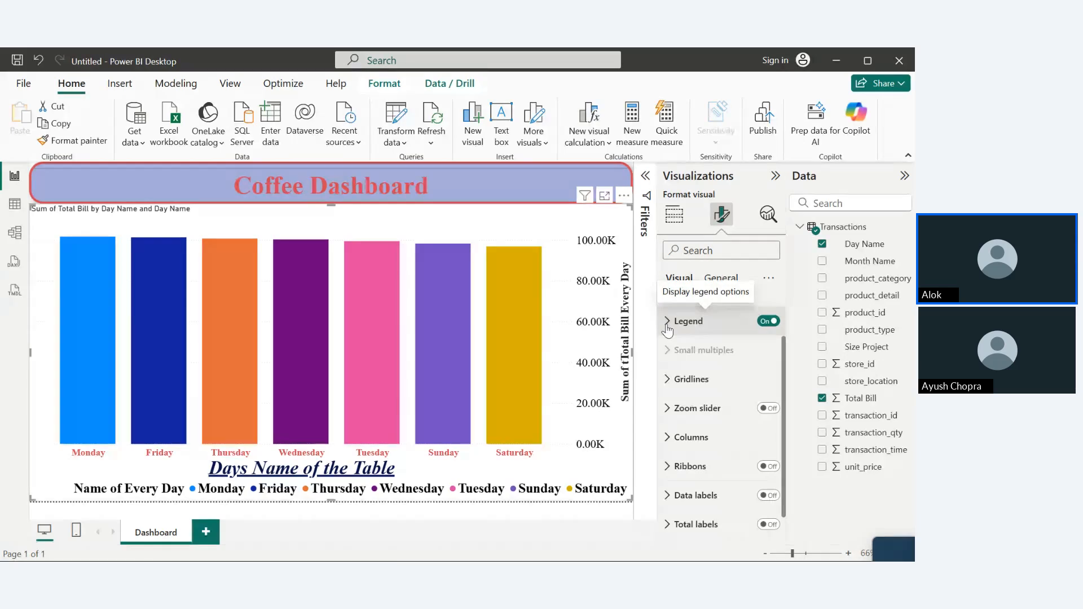
- Open the chart's gridline settings and set the horizontal gridlines' colour to black
click(668, 382)
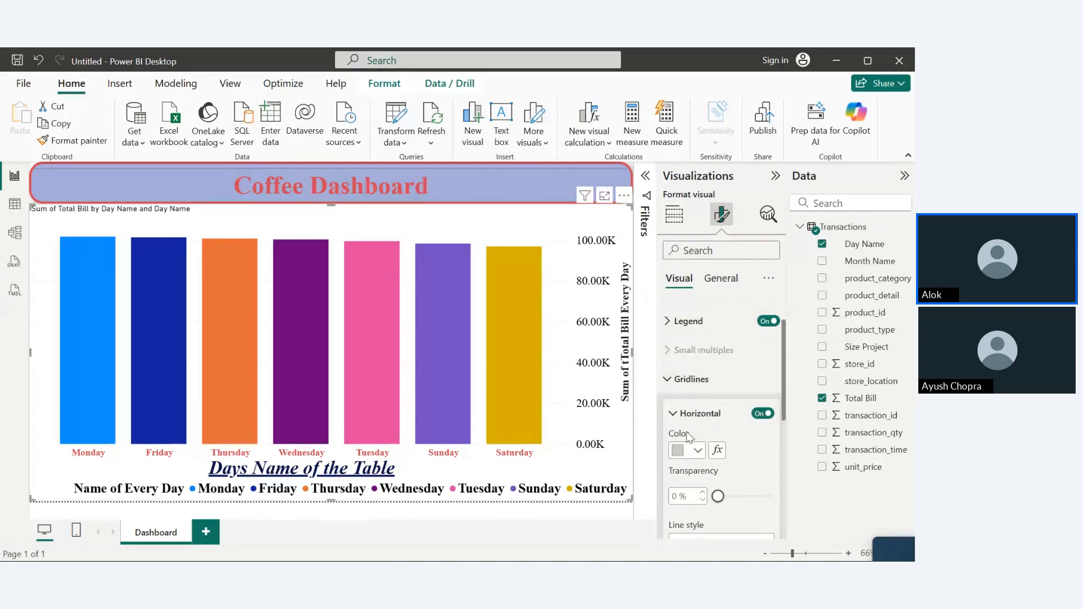
click(700, 452)
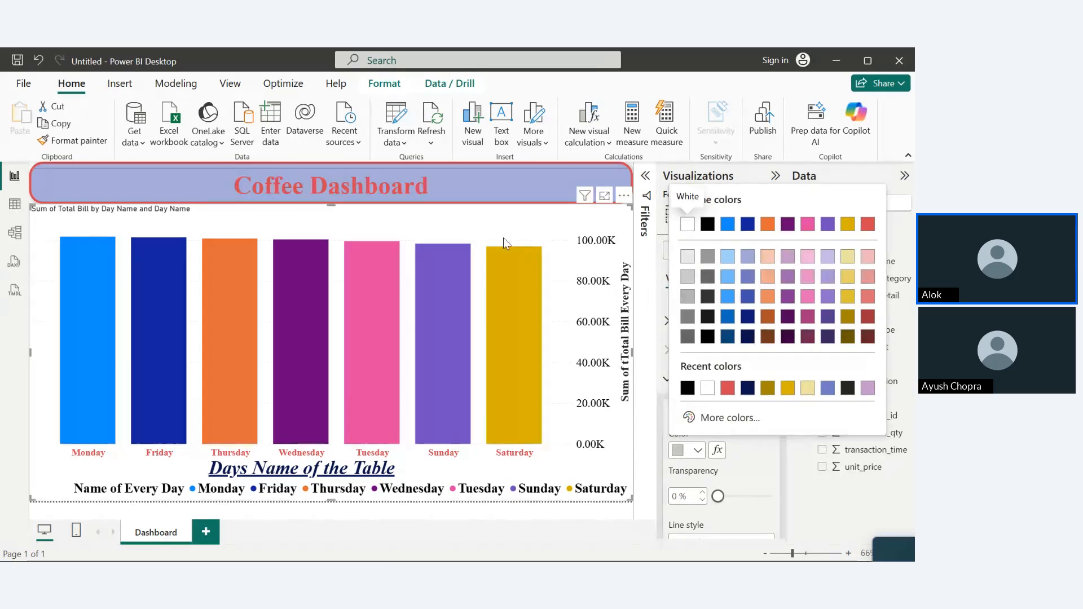
click(708, 224)
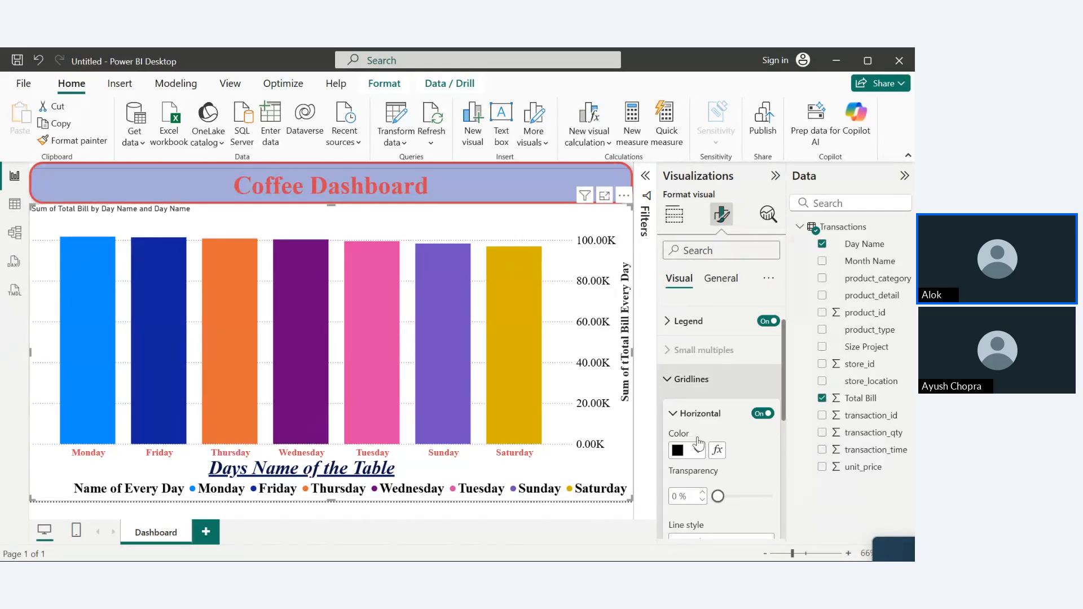
drag(717, 499, 671, 511)
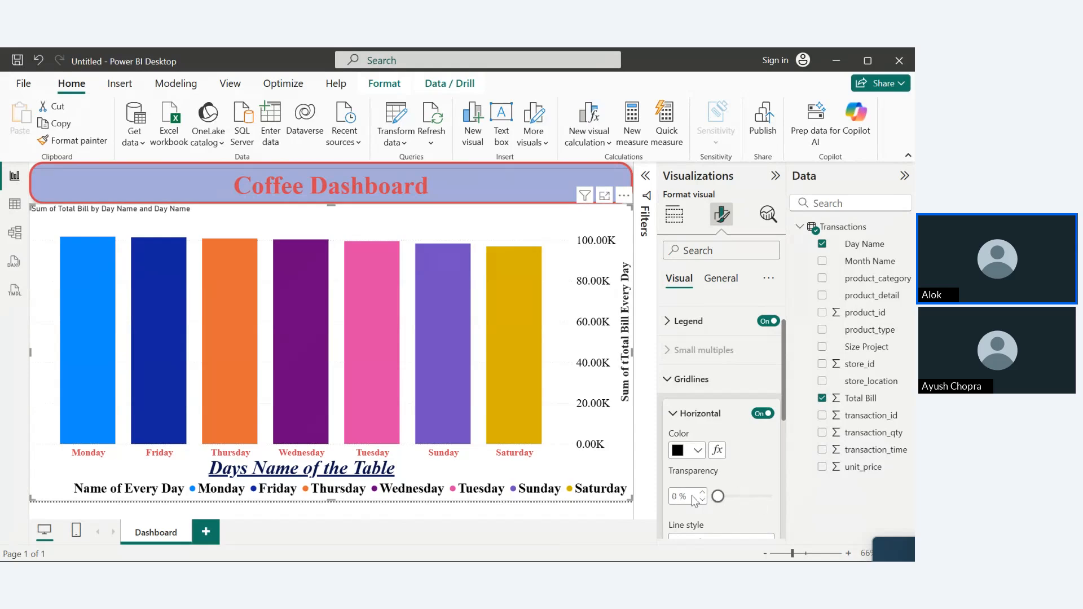
- Try the Solid line style on the horizontal gridlines and set the style to Custom
drag(780, 412, 787, 448)
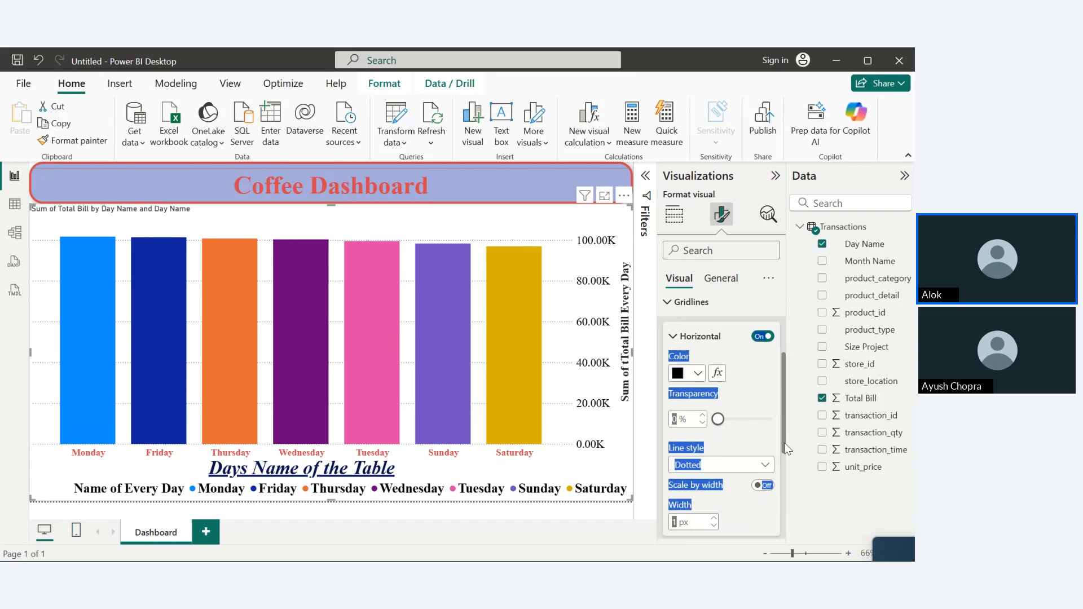
click(755, 454)
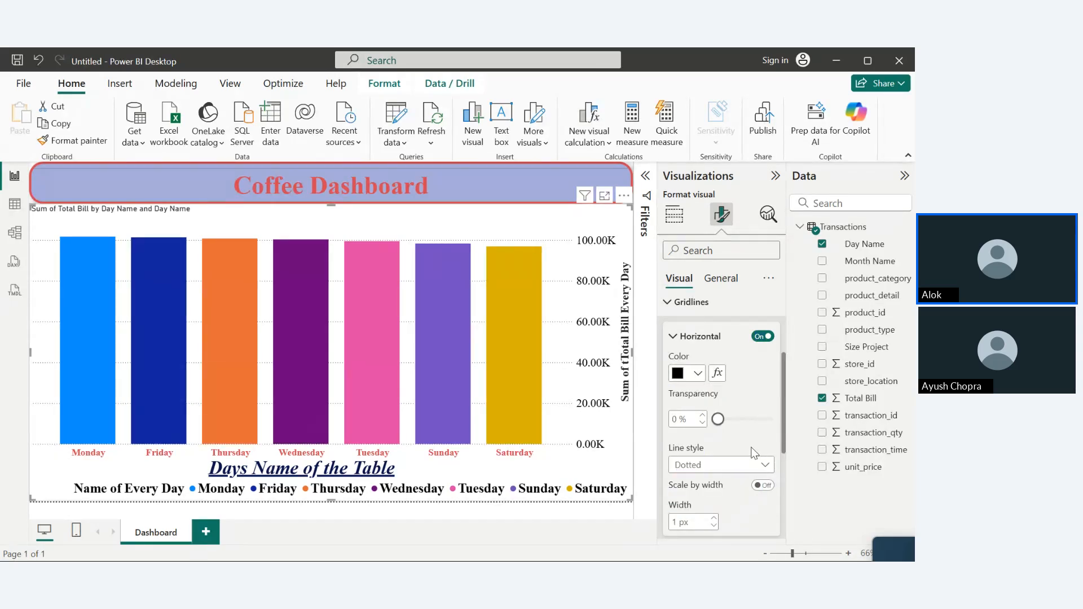
click(729, 467)
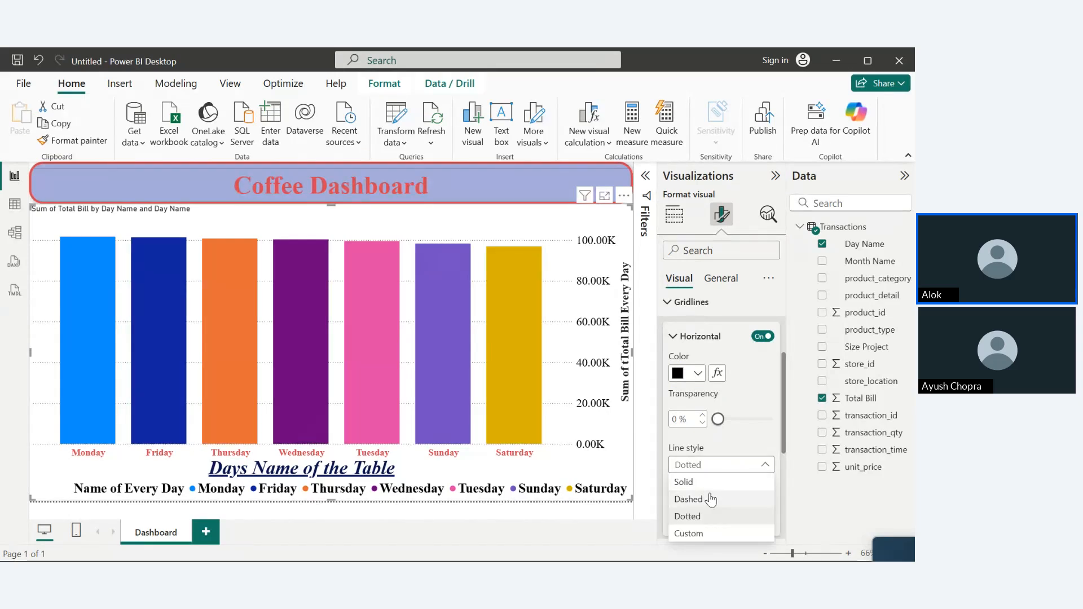
click(693, 482)
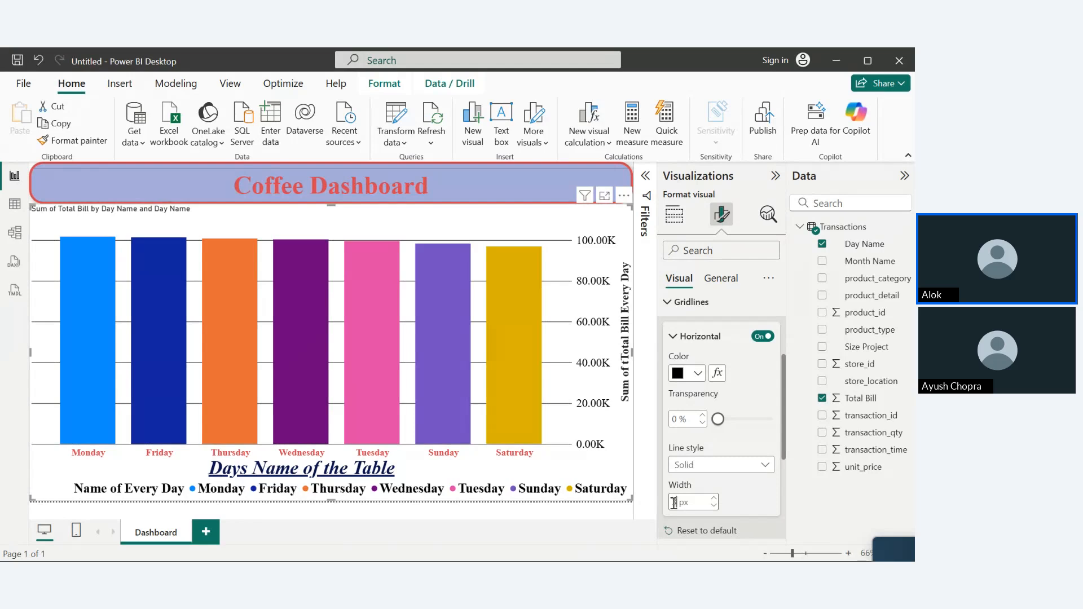
click(747, 471)
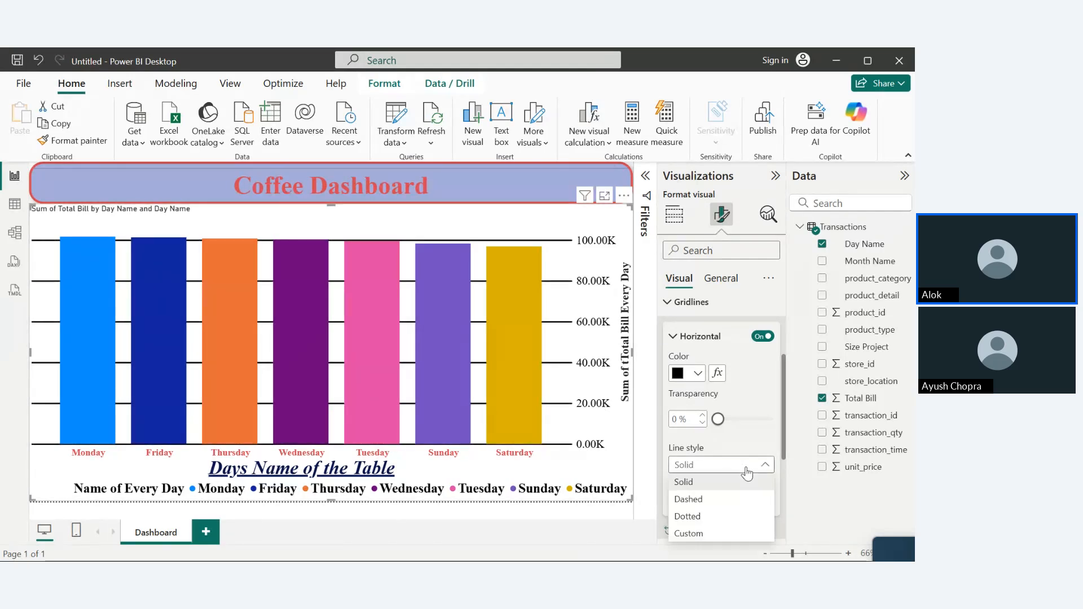
click(715, 533)
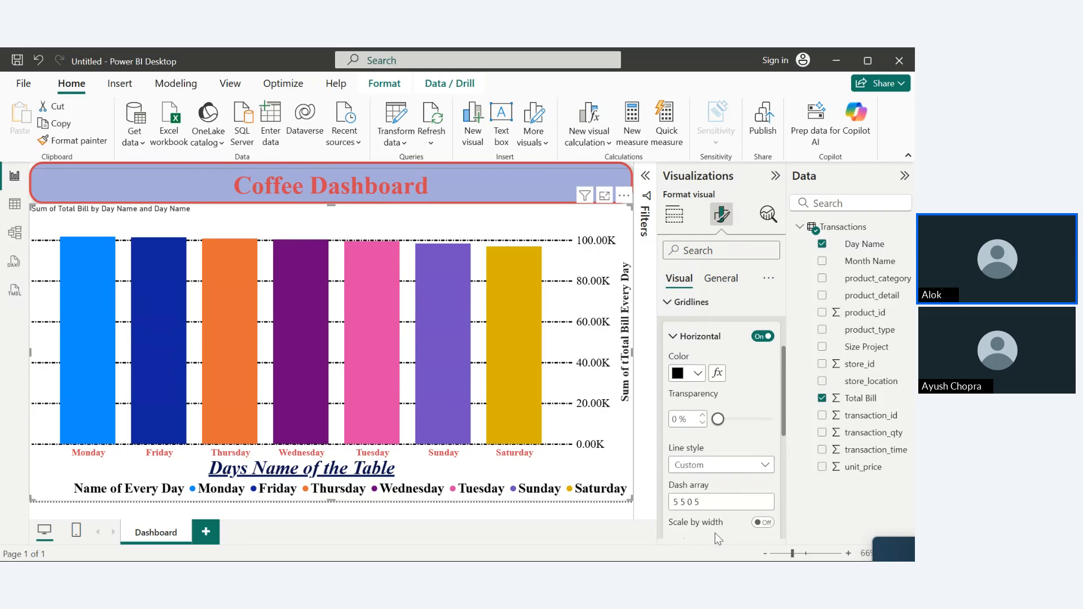
- Set the dash array of the horizontal gridlines to 5 7 2 5
click(687, 501)
key(BackSpace)
text(7)
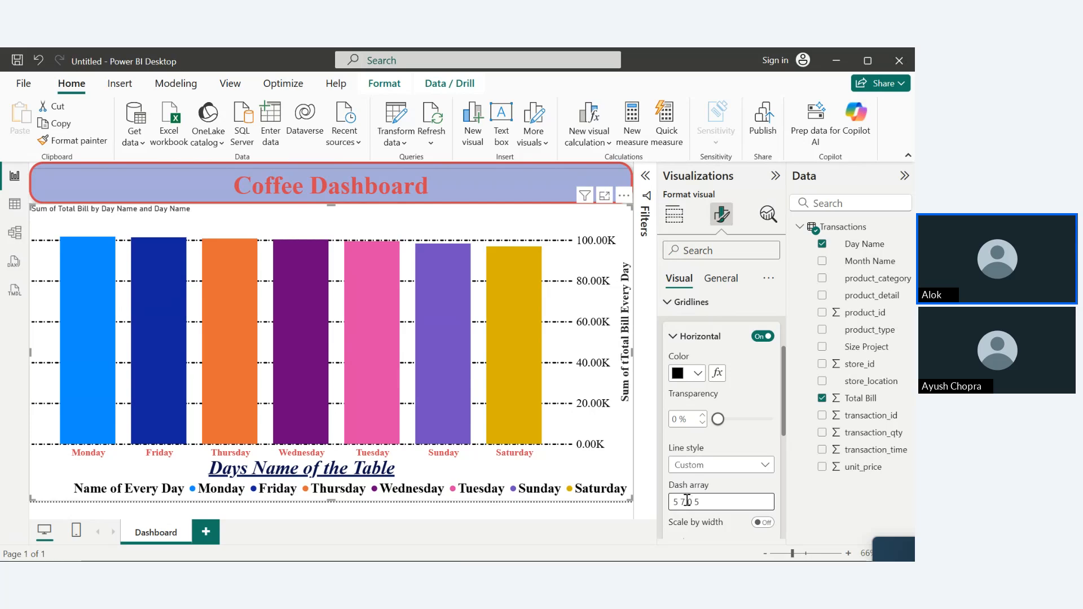
key(Delete)
text(2)
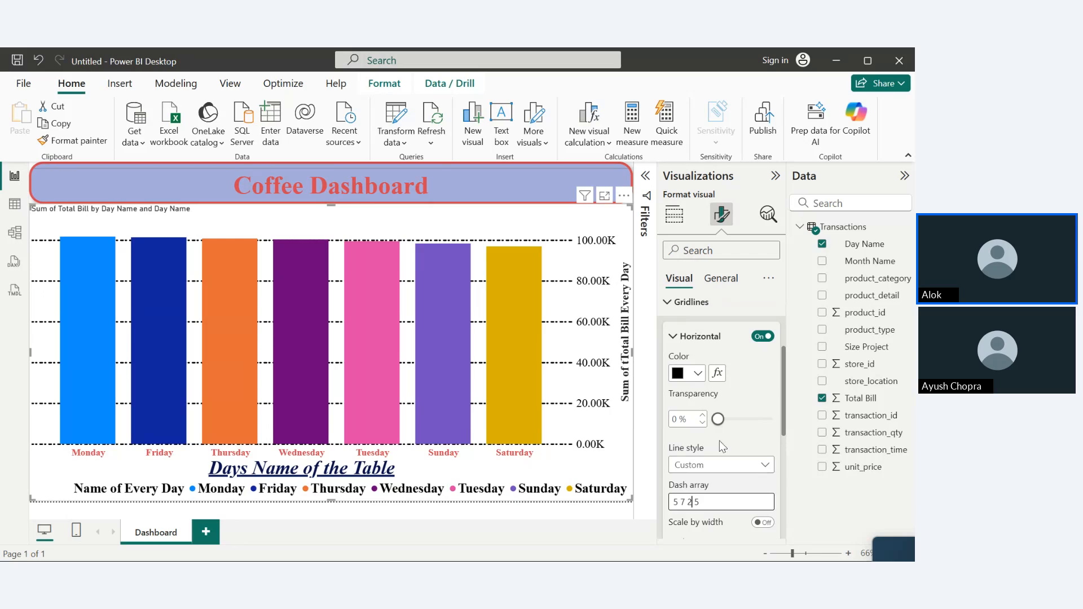
- Try 37% and 100% transparency on the horizontal gridlines, and switch the gridlines off and on again
drag(719, 419, 738, 423)
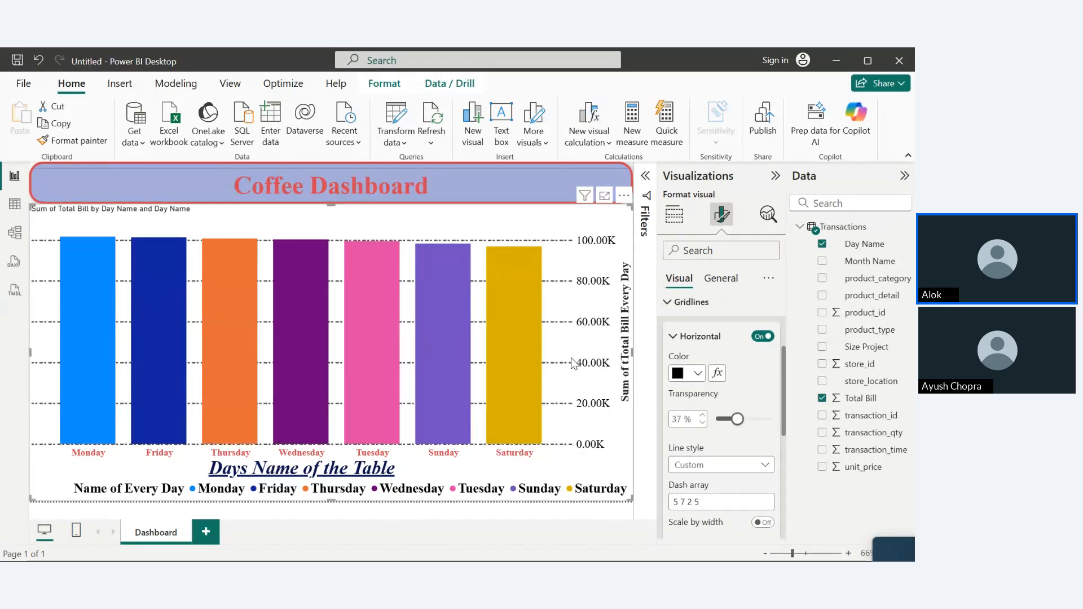
drag(737, 420, 779, 424)
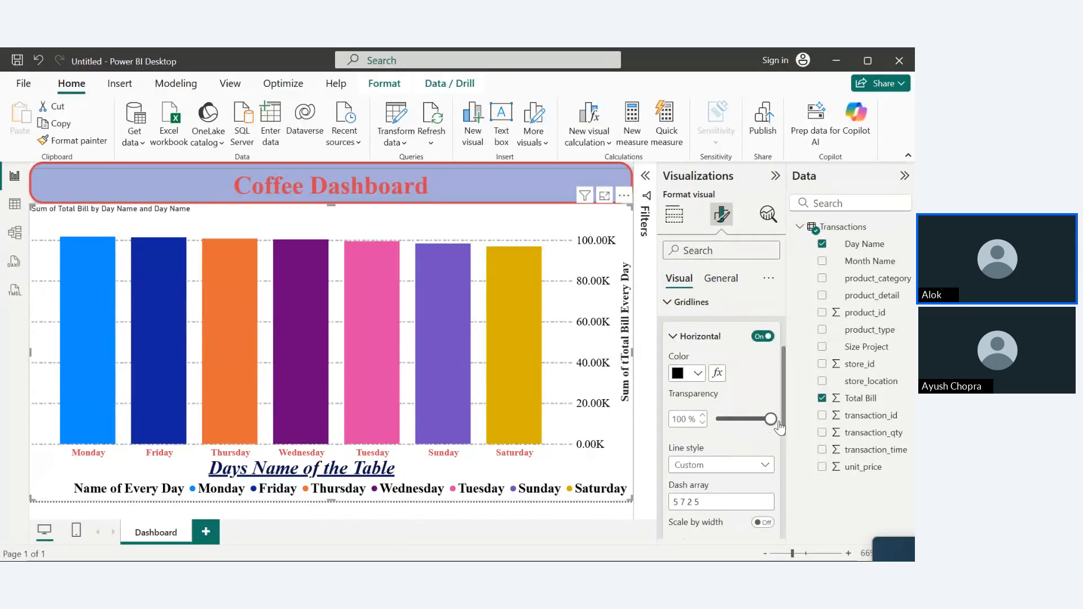
mouse_move(775, 419)
mouse_down()
mouse_move(730, 419)
mouse_move(770, 419)
mouse_up()
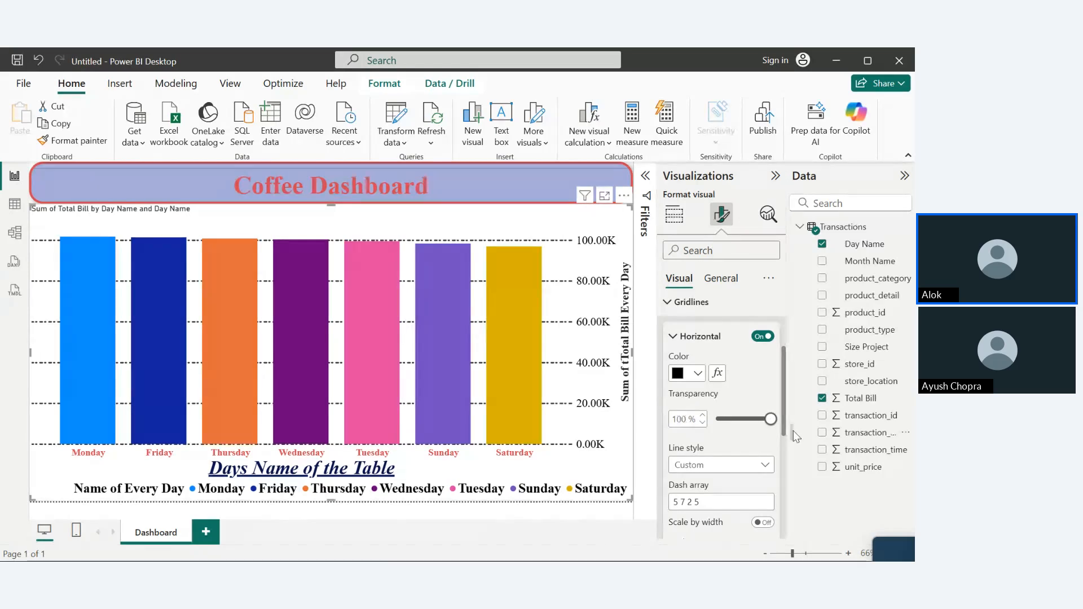
click(765, 337)
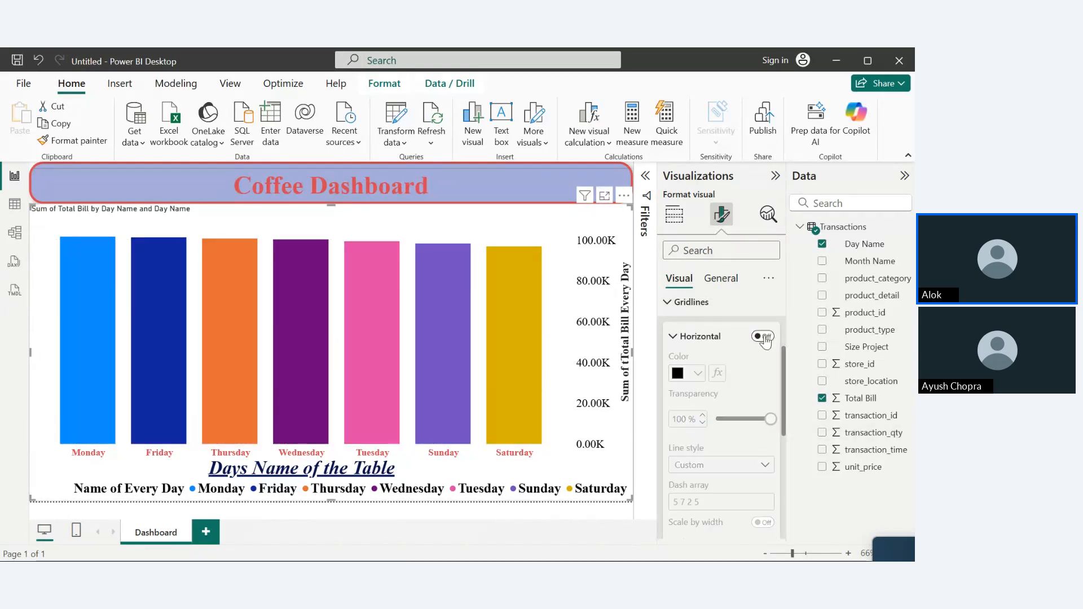
click(765, 337)
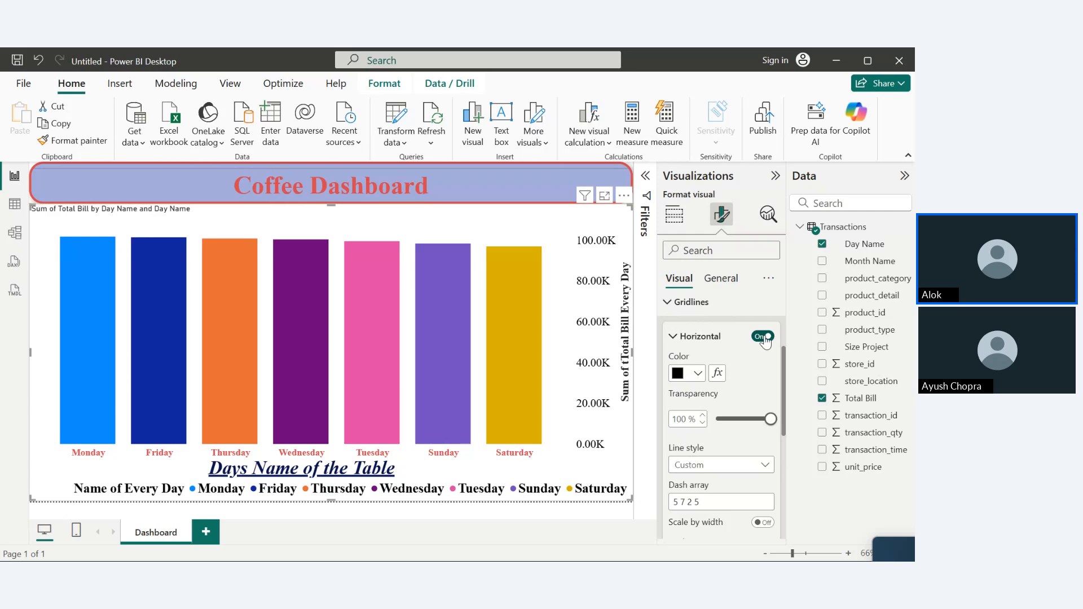
- Lower the horizontal gridlines' transparency to below 49% and collapse their settings
click(745, 418)
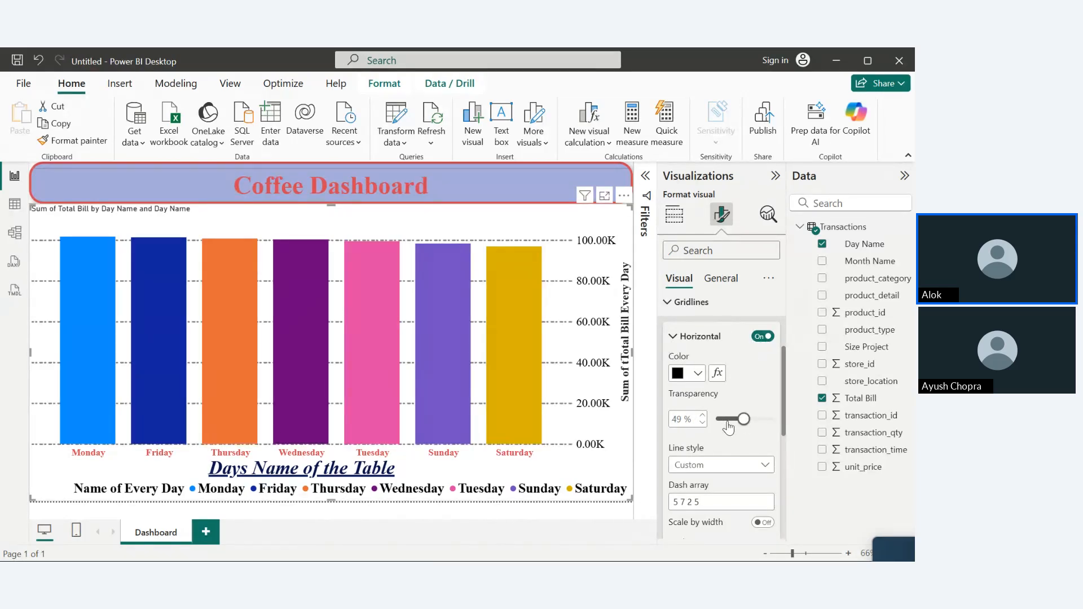
click(728, 420)
click(673, 337)
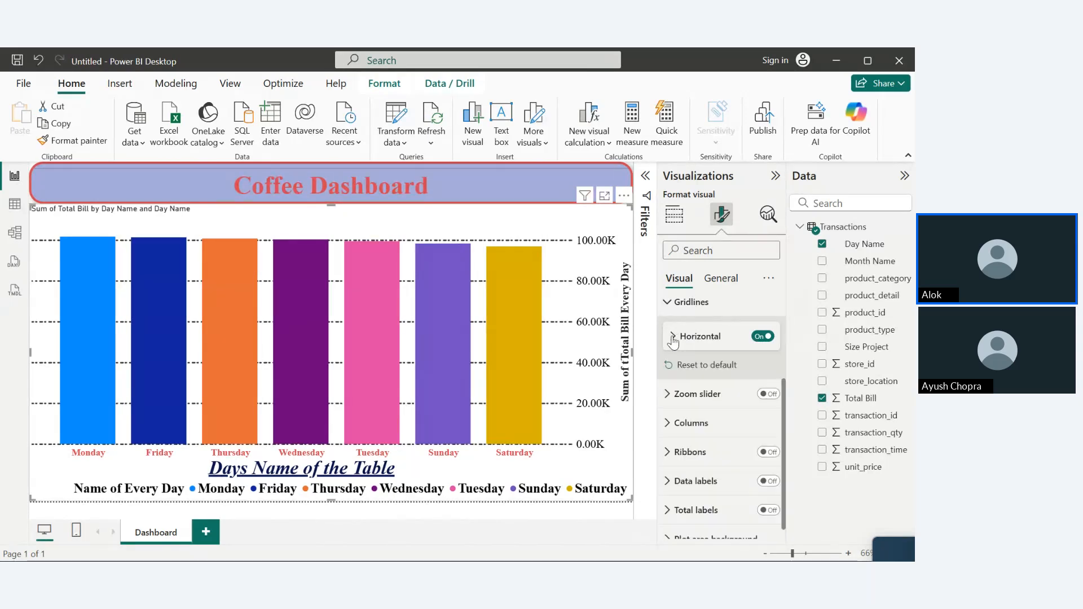
- Turn on scaling by width for the horizontal gridlines, try the Flat dash cap and set the cap to Square
click(672, 337)
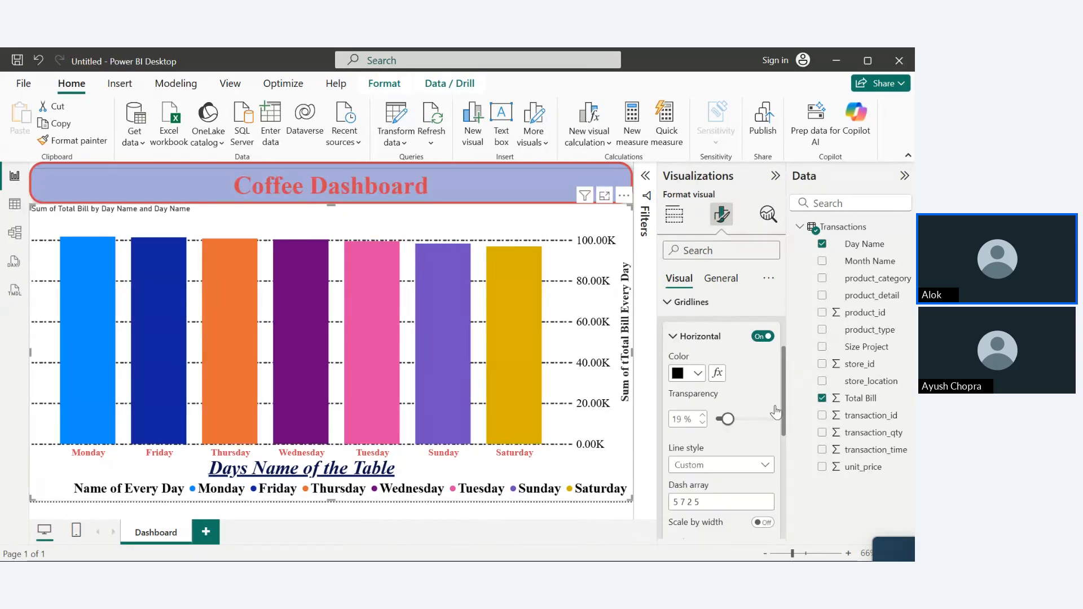
scroll(785, 425, down, 1)
scroll(785, 425, down, 3)
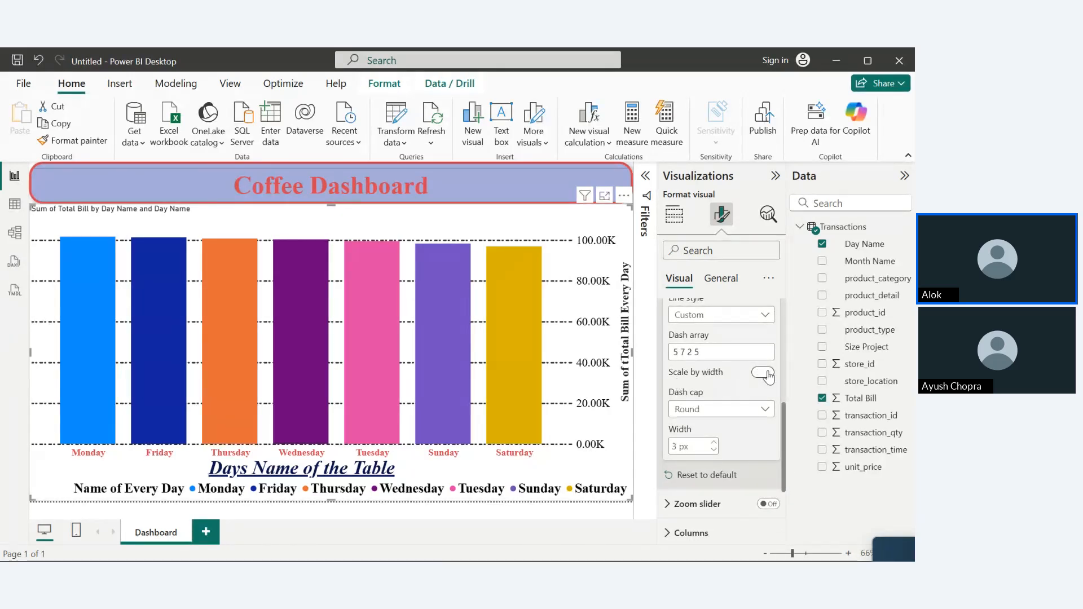
click(768, 374)
click(751, 411)
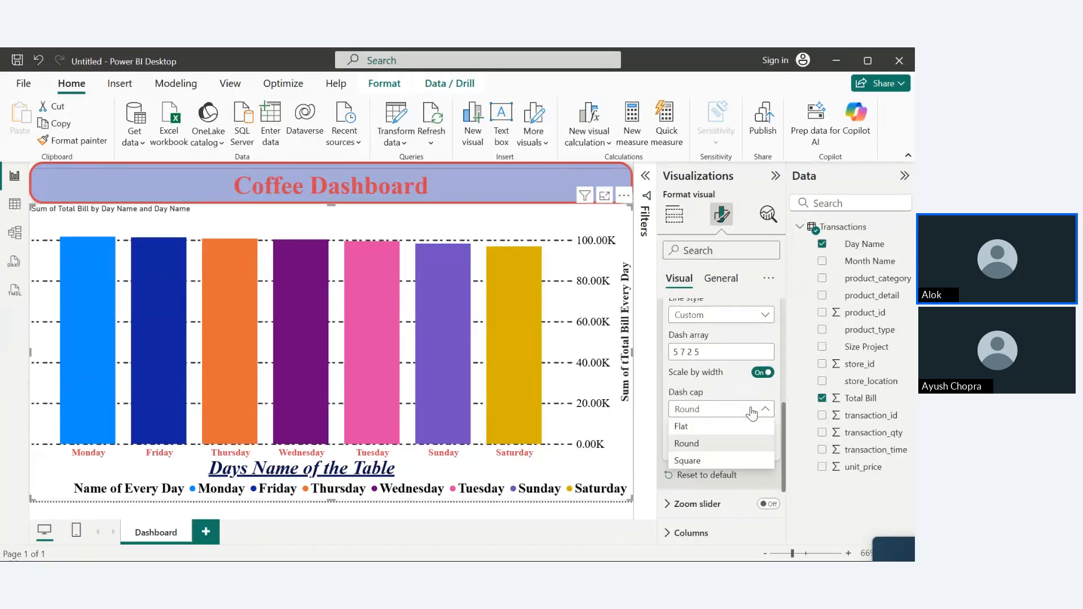
click(708, 426)
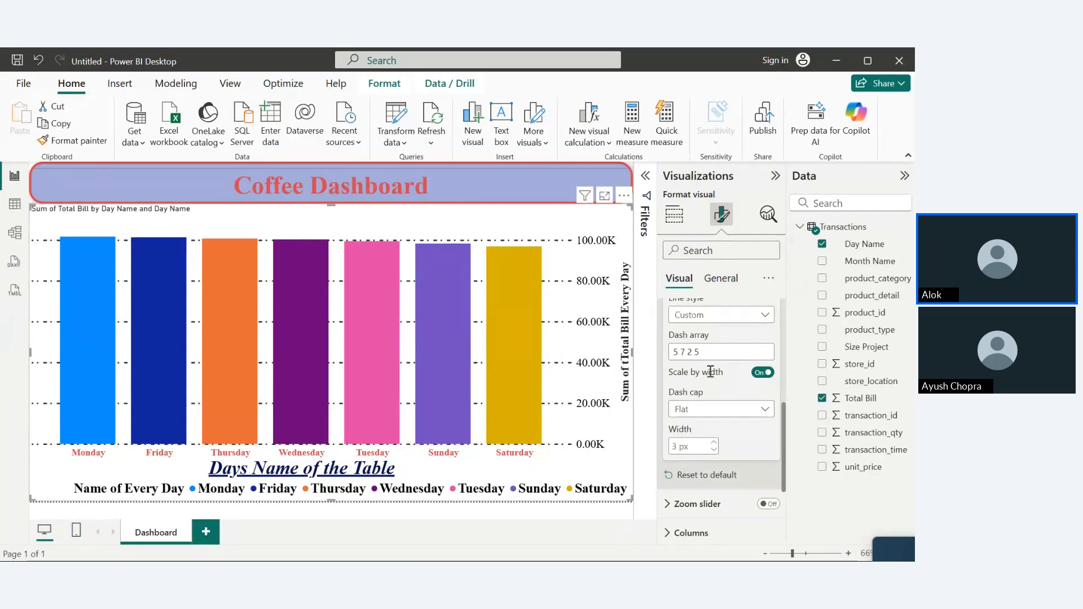
click(714, 409)
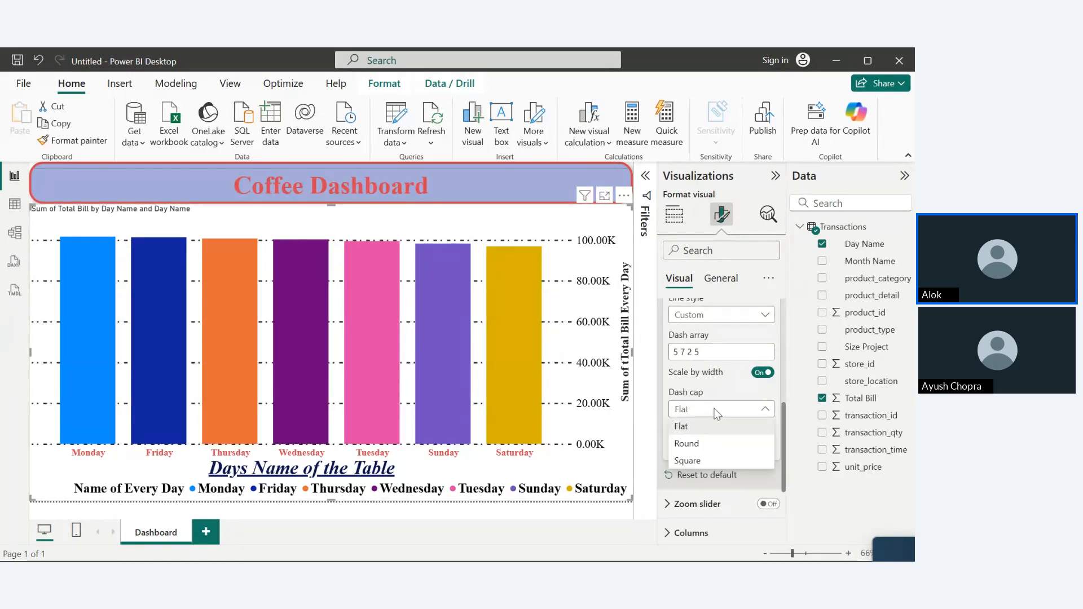
click(709, 449)
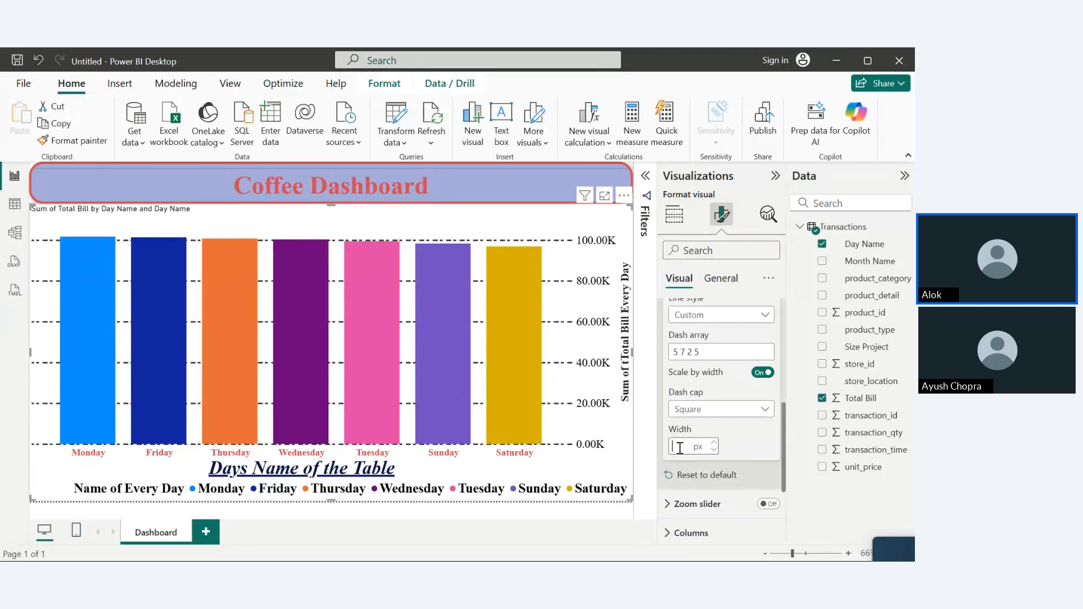
- Set the width of the horizontal gridlines to 4 px and collapse the gridline settings
text(5)
key(BackSpace)
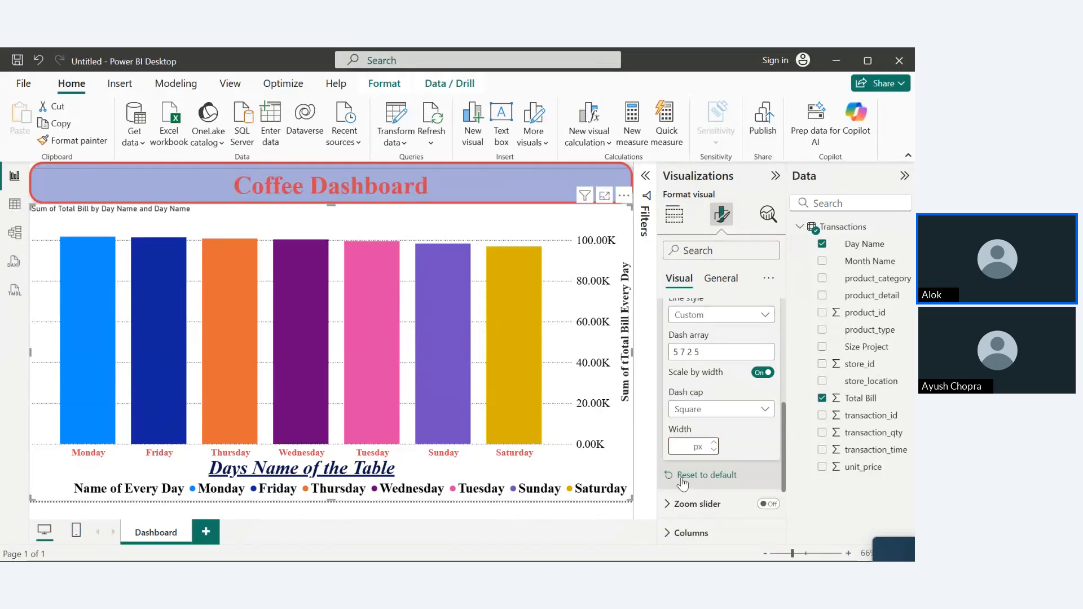
key(Return)
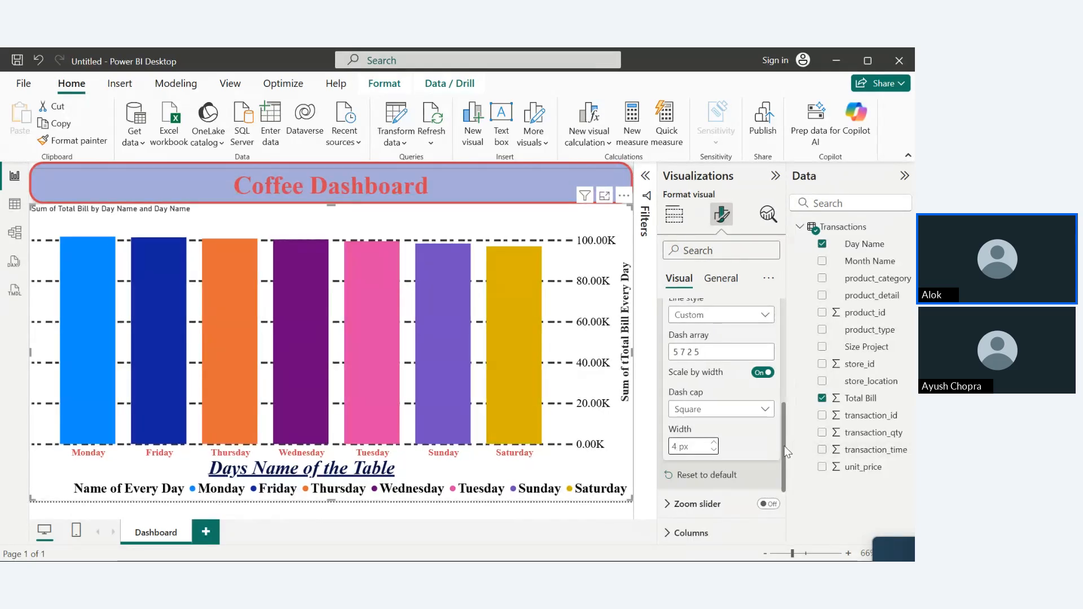
scroll(785, 477, down, 2)
drag(785, 475, 781, 386)
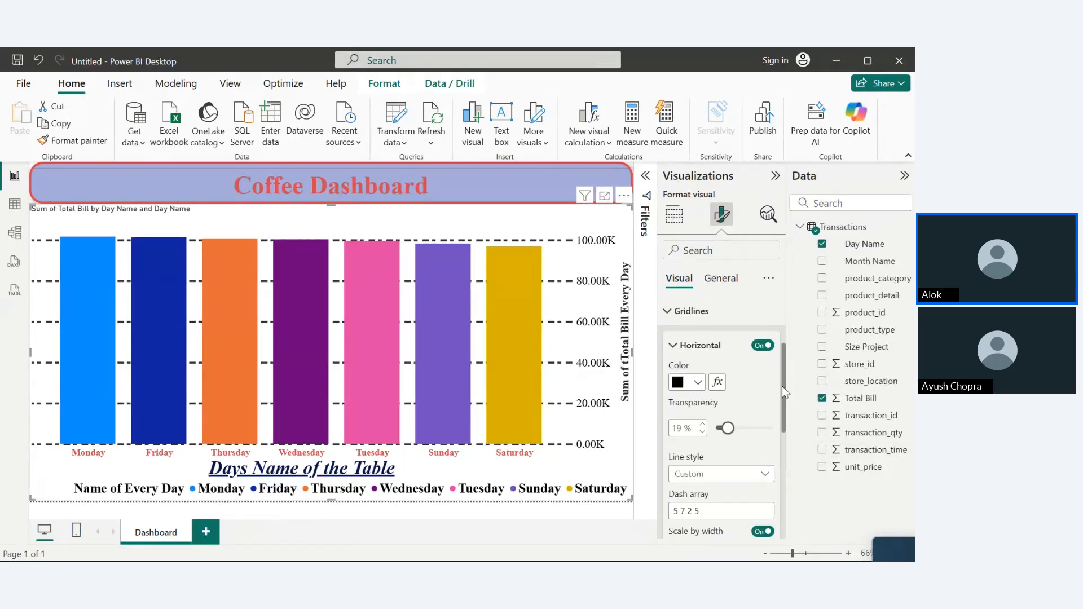
click(671, 311)
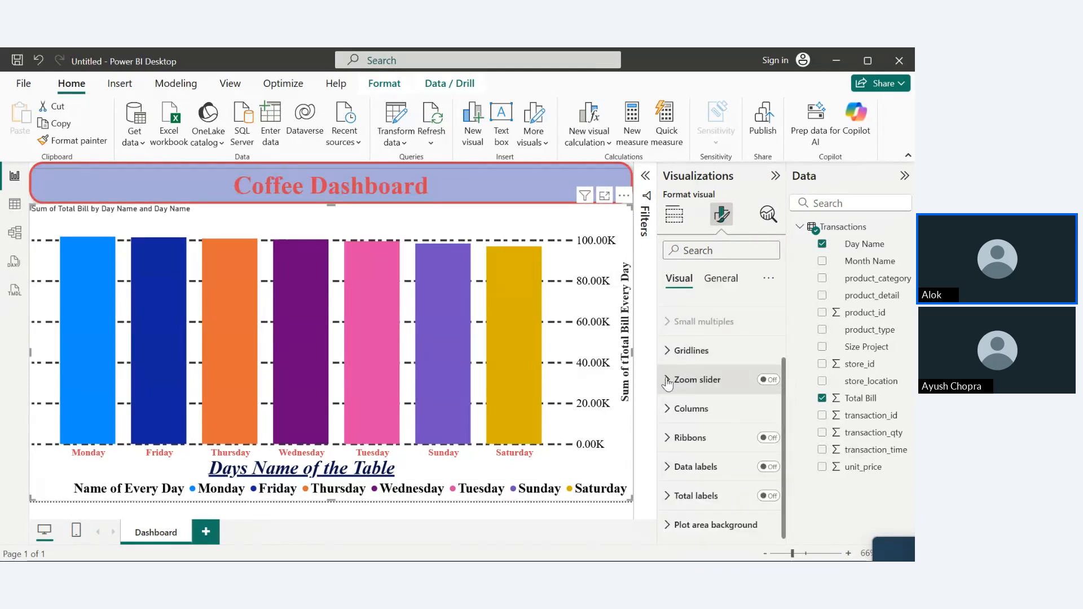
- Turn on the chart's zoom slider, try narrowing and restoring the Y-axis range, and expand the slider's settings
click(769, 381)
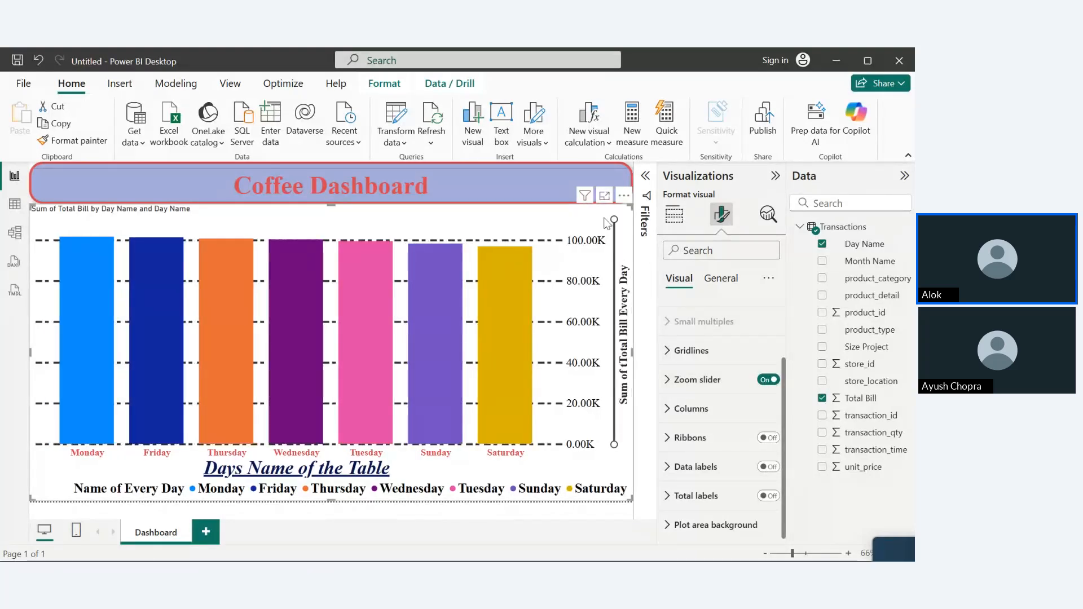
drag(610, 218, 614, 284)
drag(622, 333, 594, 207)
click(663, 380)
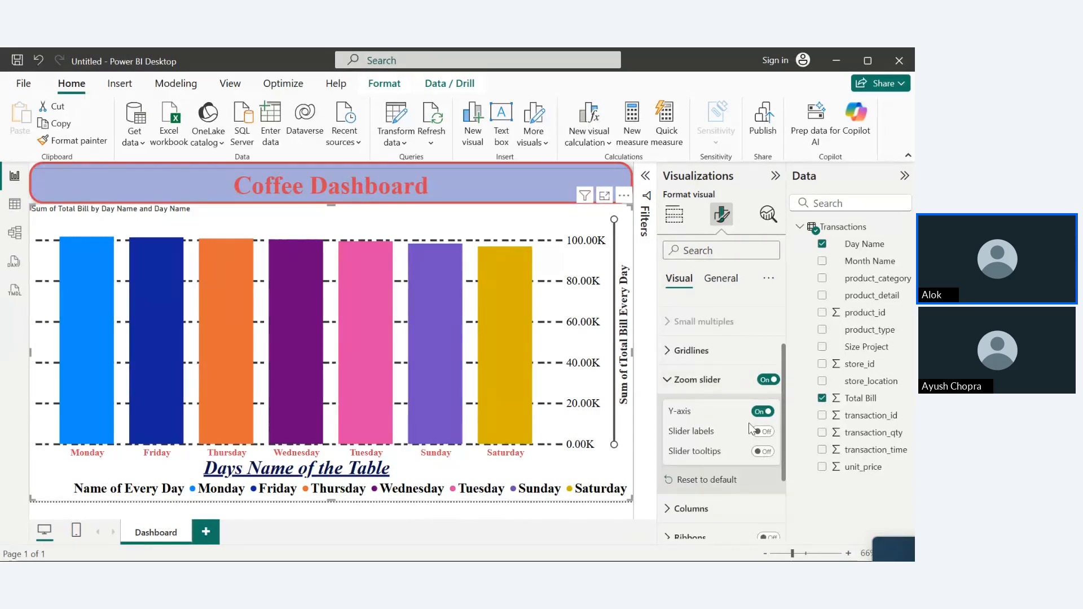
- Turn on the zoom slider's labels, try its Y-axis and tooltip switches, and leave the Y-axis on and tooltips off
click(763, 412)
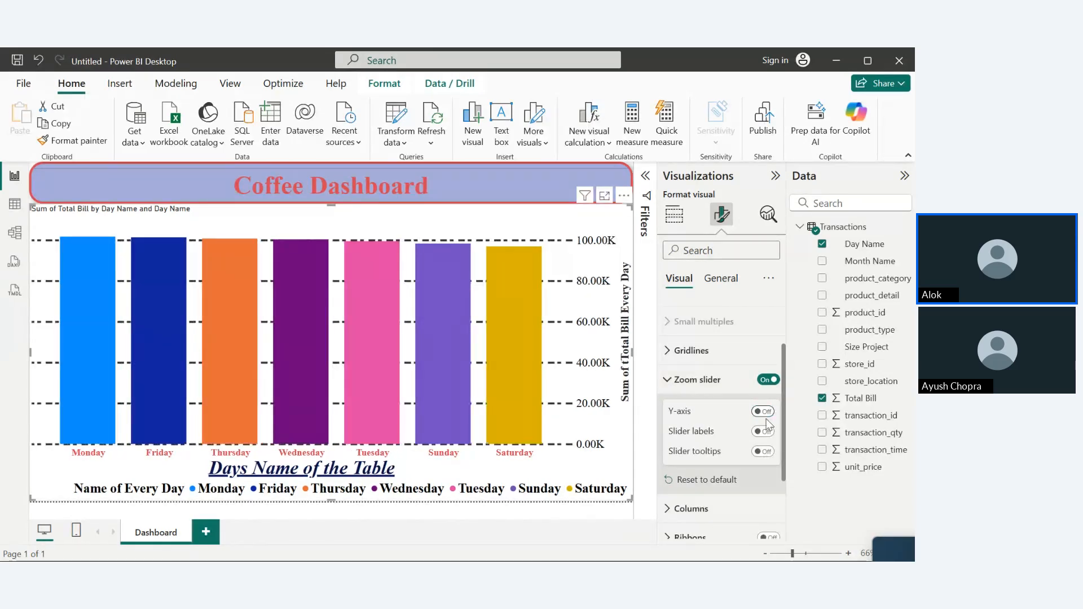
click(766, 433)
click(766, 452)
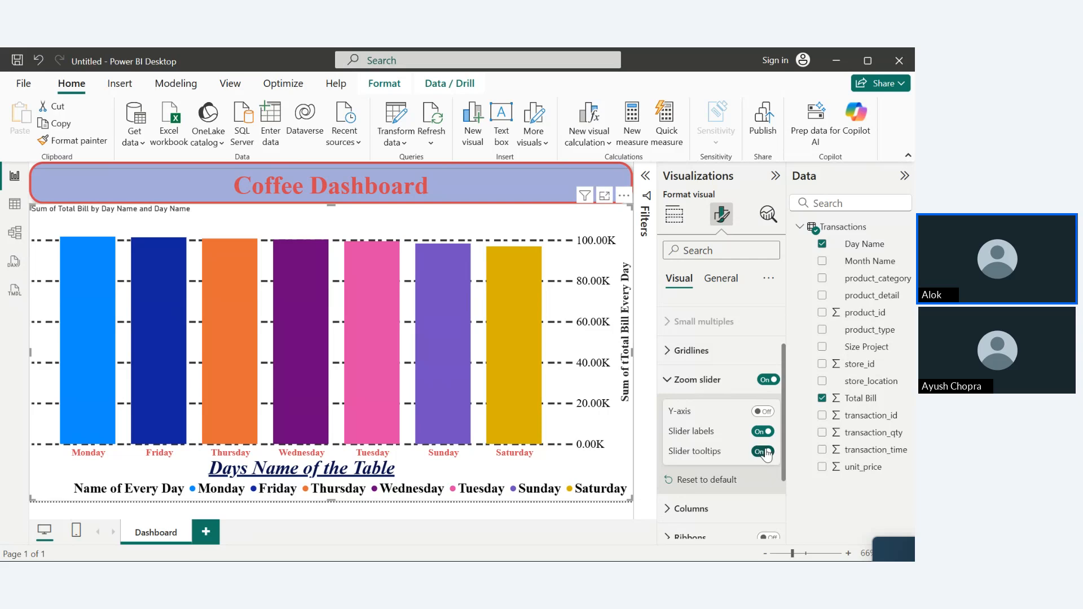
click(766, 452)
click(762, 413)
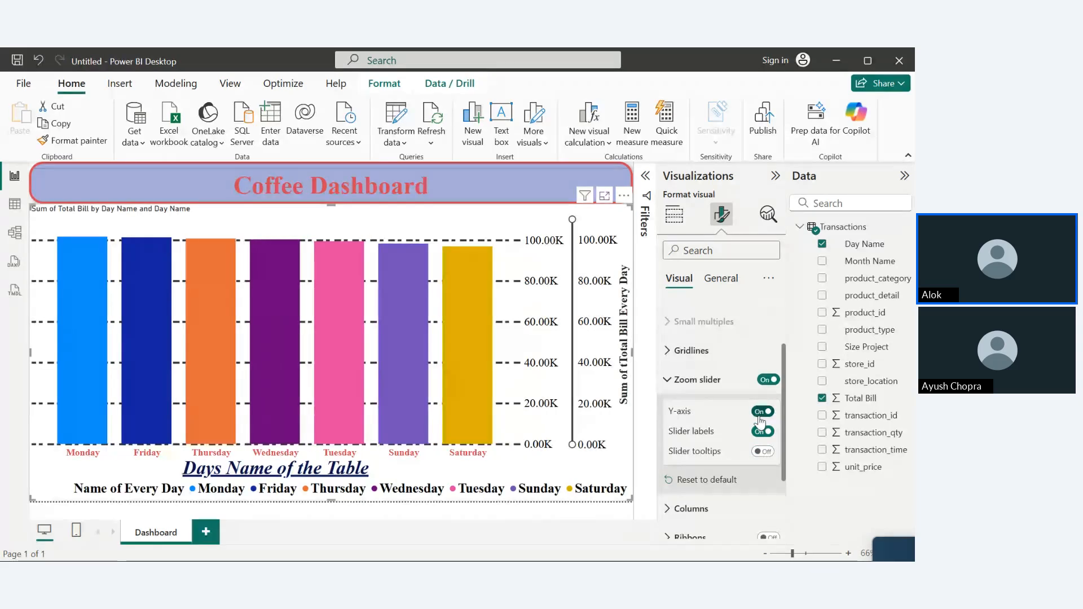
click(664, 373)
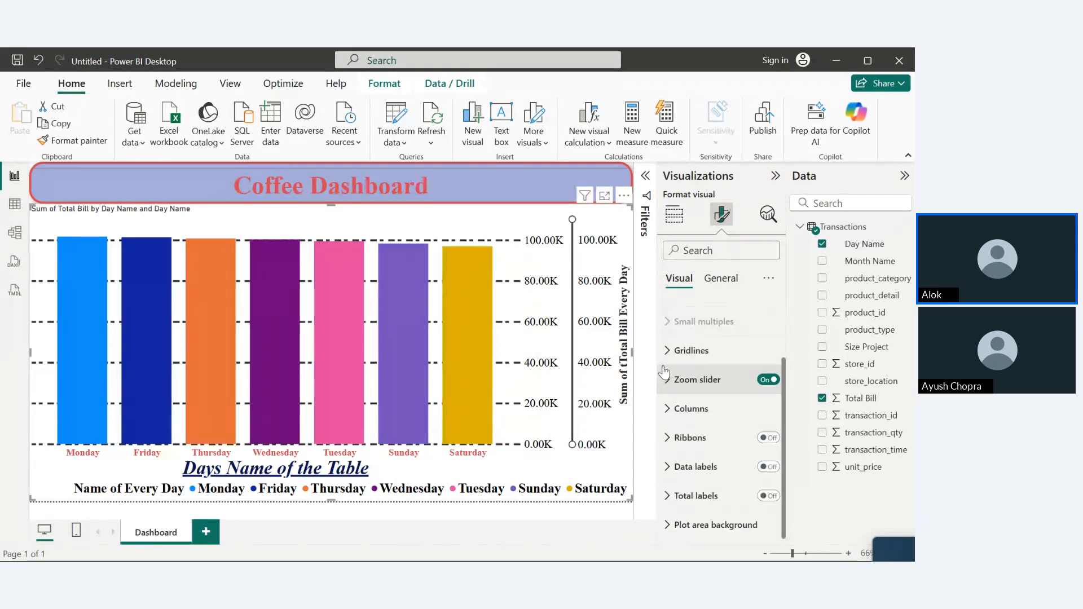
- Try a light purple fill on the Monday column and set its color to dark red
click(668, 413)
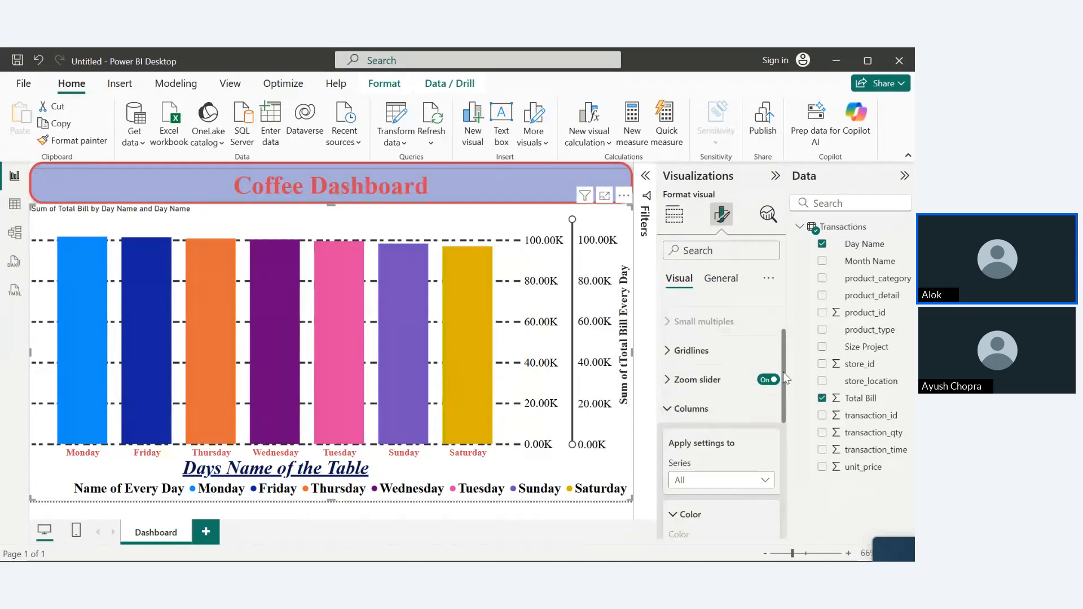
drag(783, 373, 784, 421)
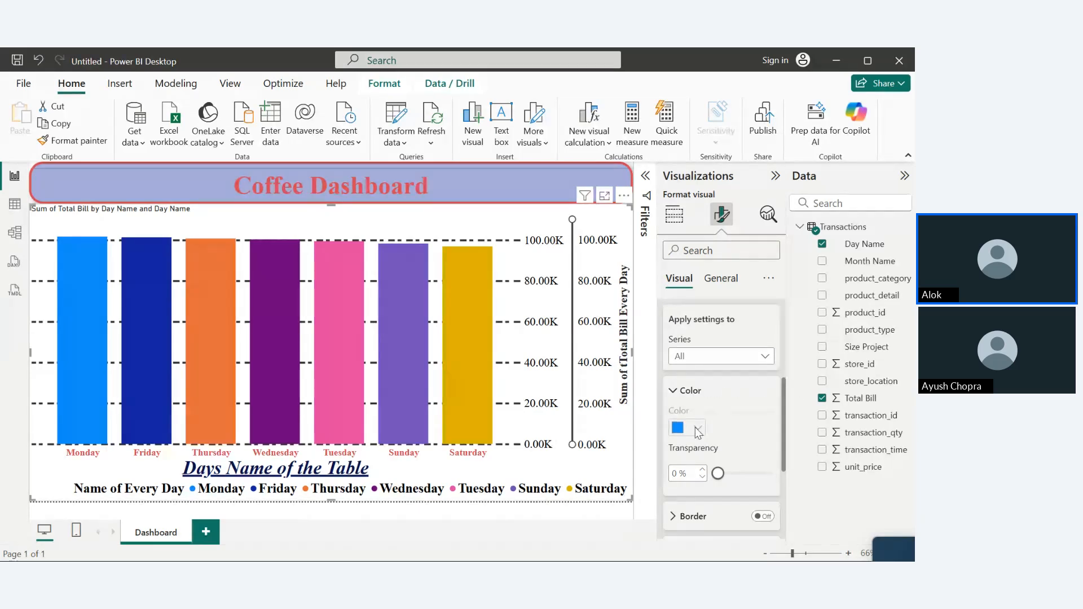
click(761, 358)
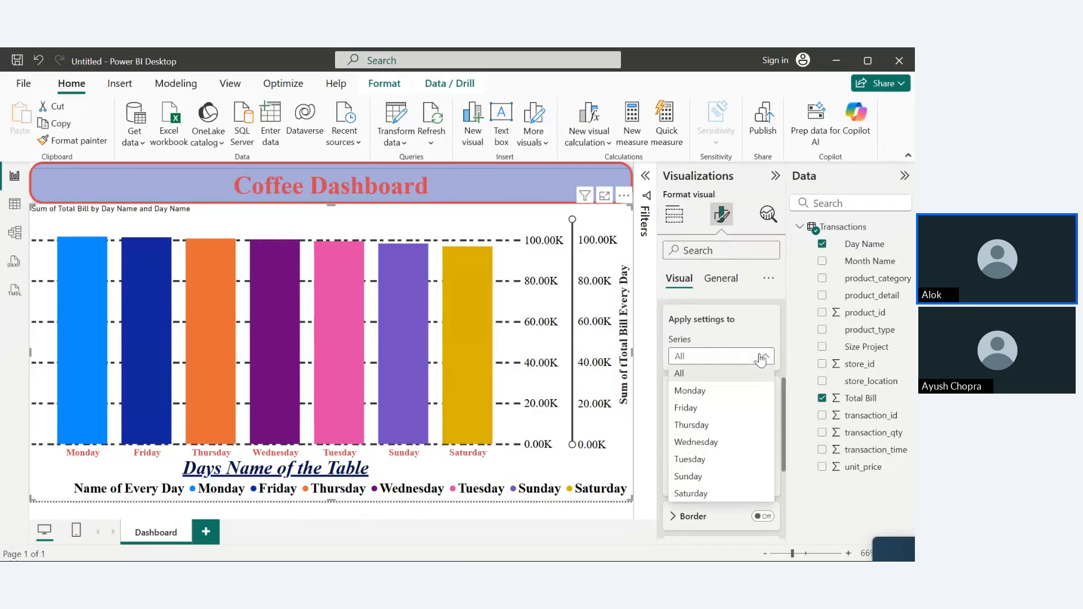
click(710, 395)
click(698, 428)
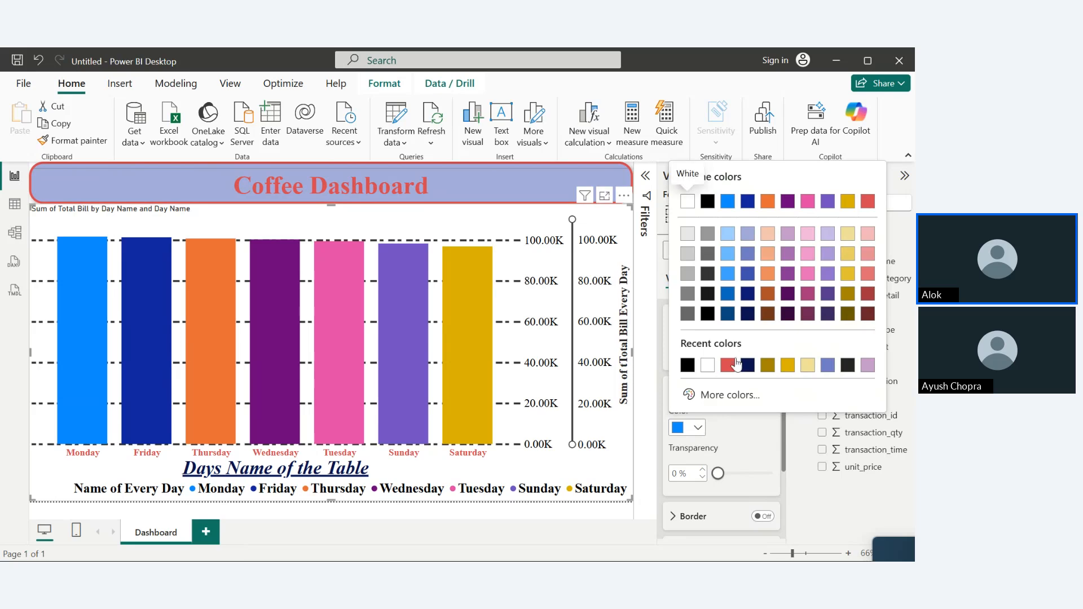
click(787, 234)
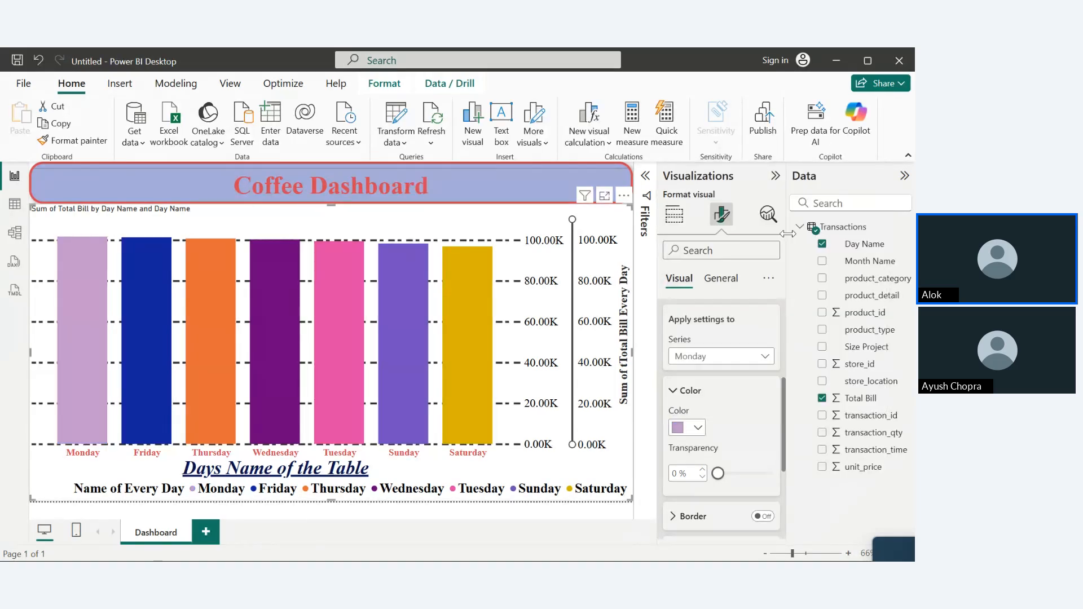
click(698, 428)
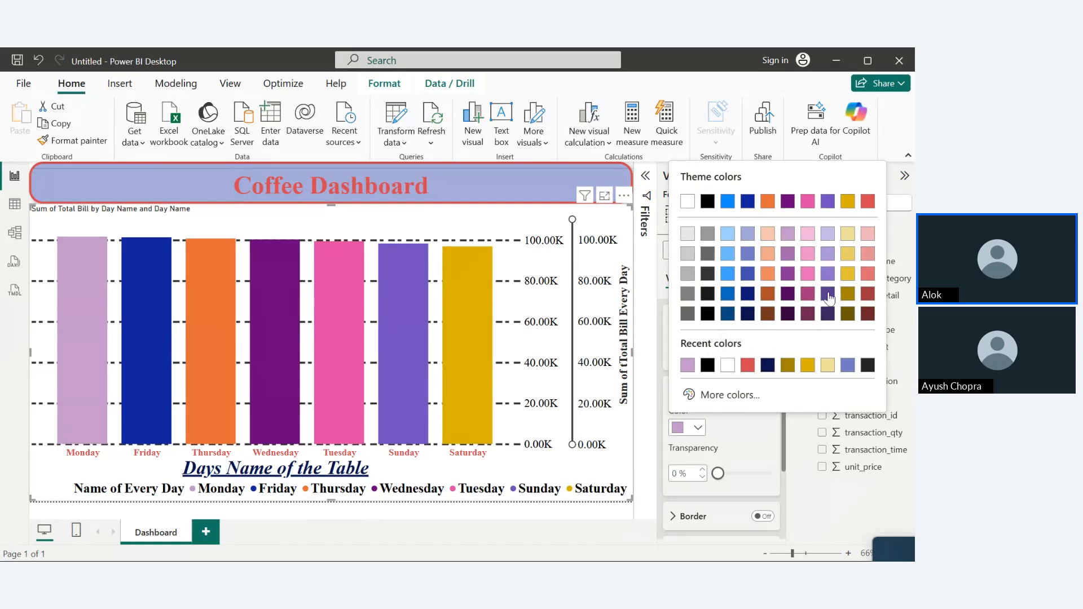
click(868, 292)
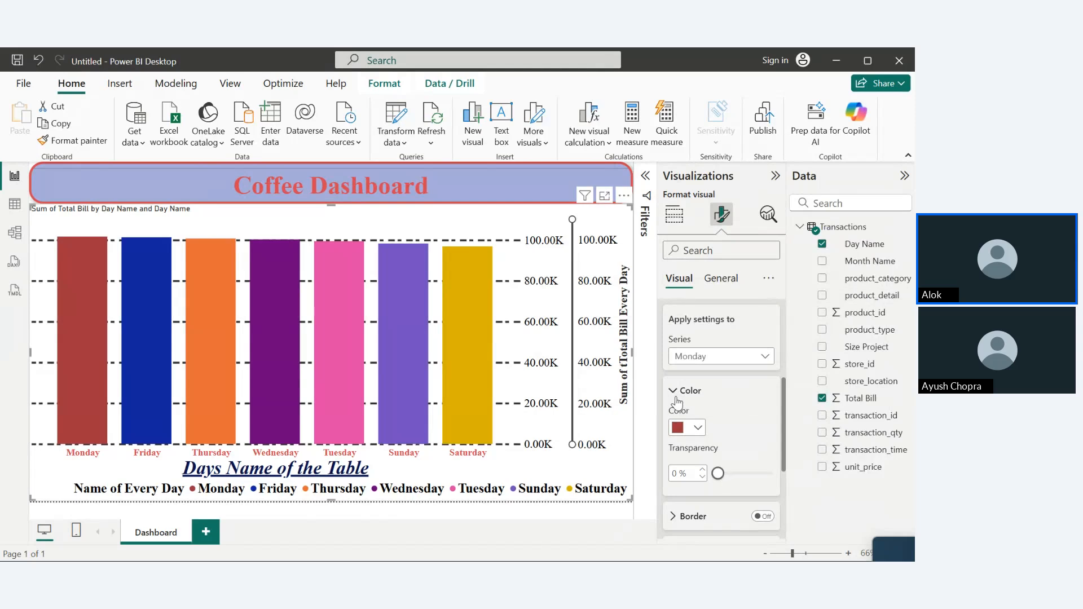
click(676, 397)
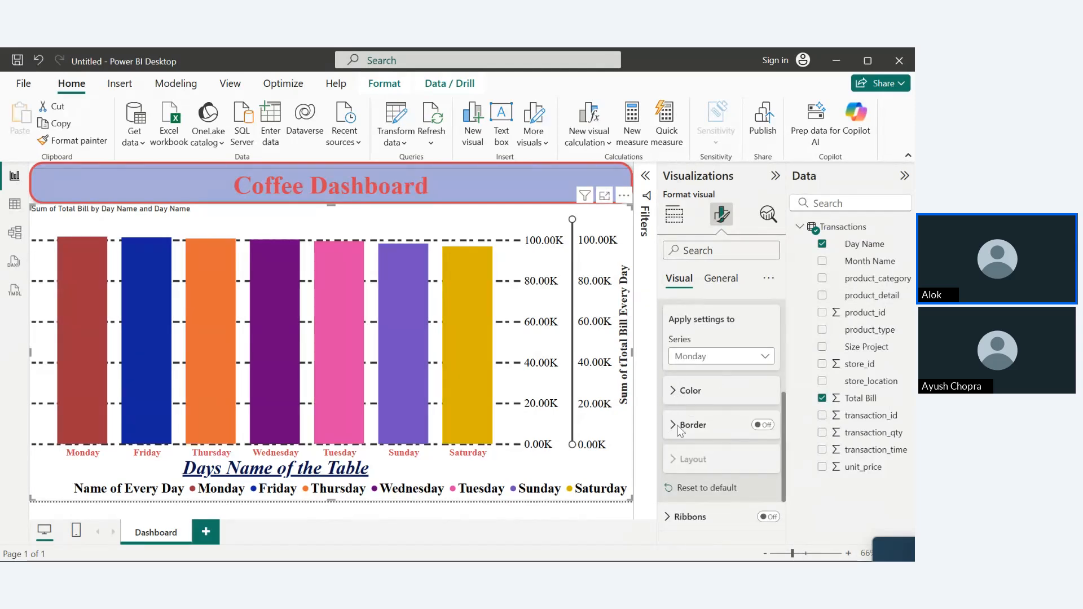
- Turn on the border of the Monday column and color it gold
click(763, 424)
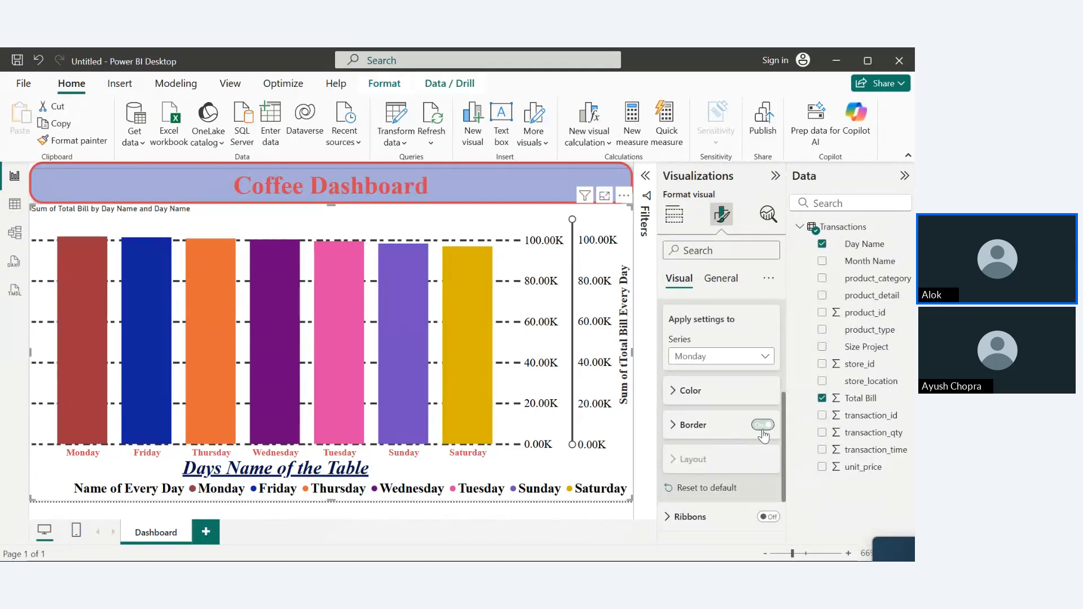
click(672, 428)
click(697, 484)
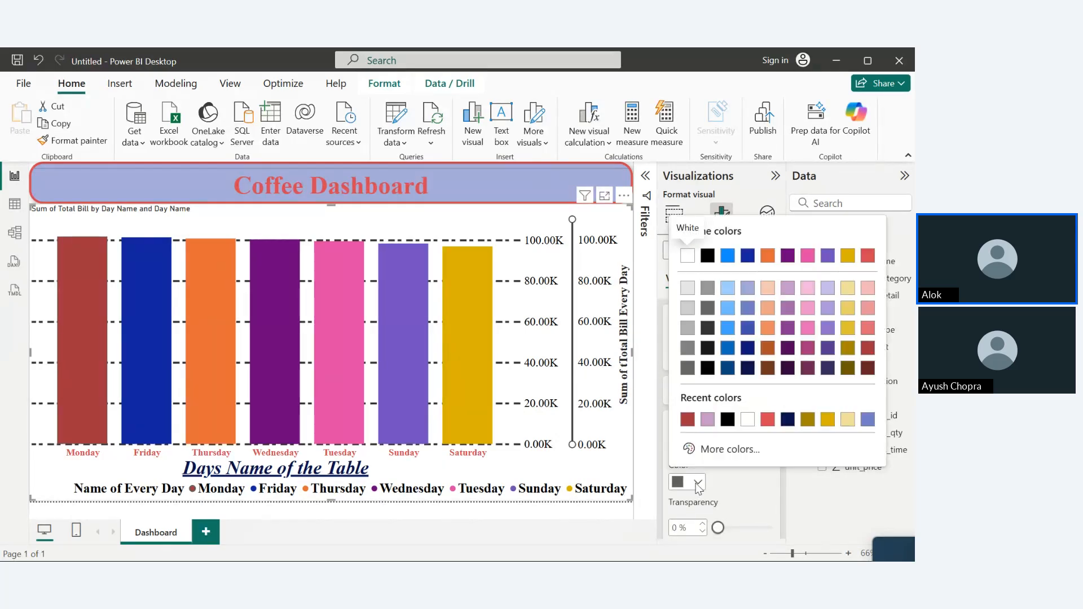
click(827, 420)
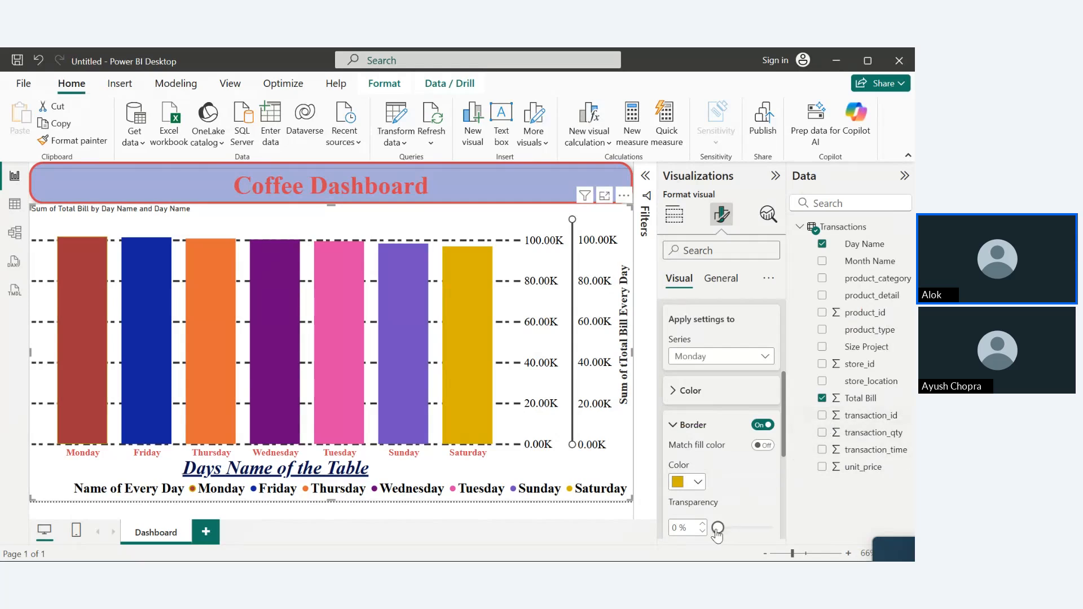
- Try matching the Monday column's border to its fill color, and set the border width to 5 px
click(762, 445)
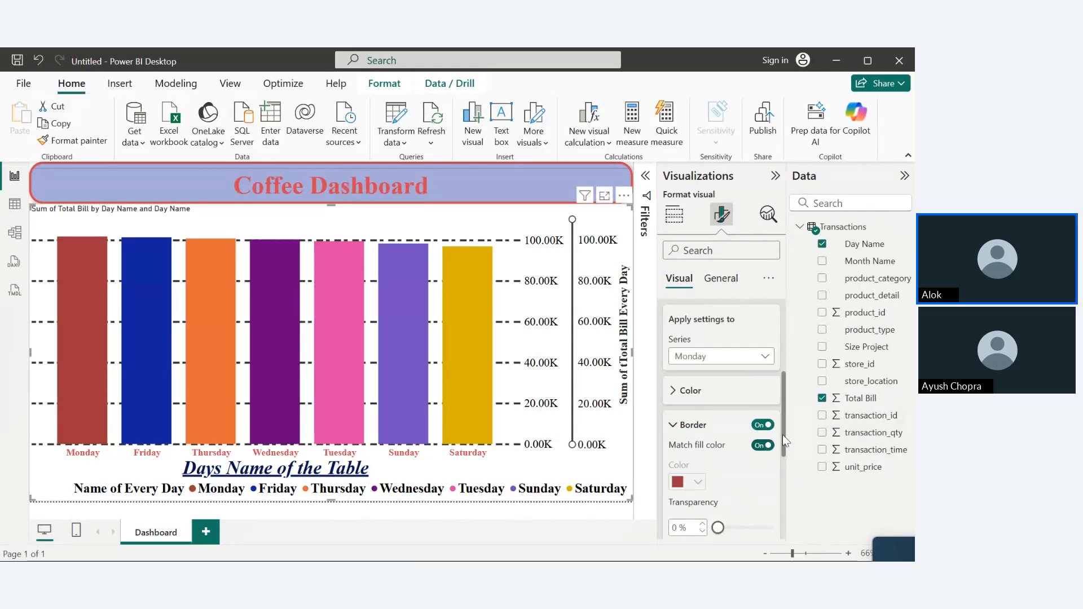
scroll(782, 441, down, 2)
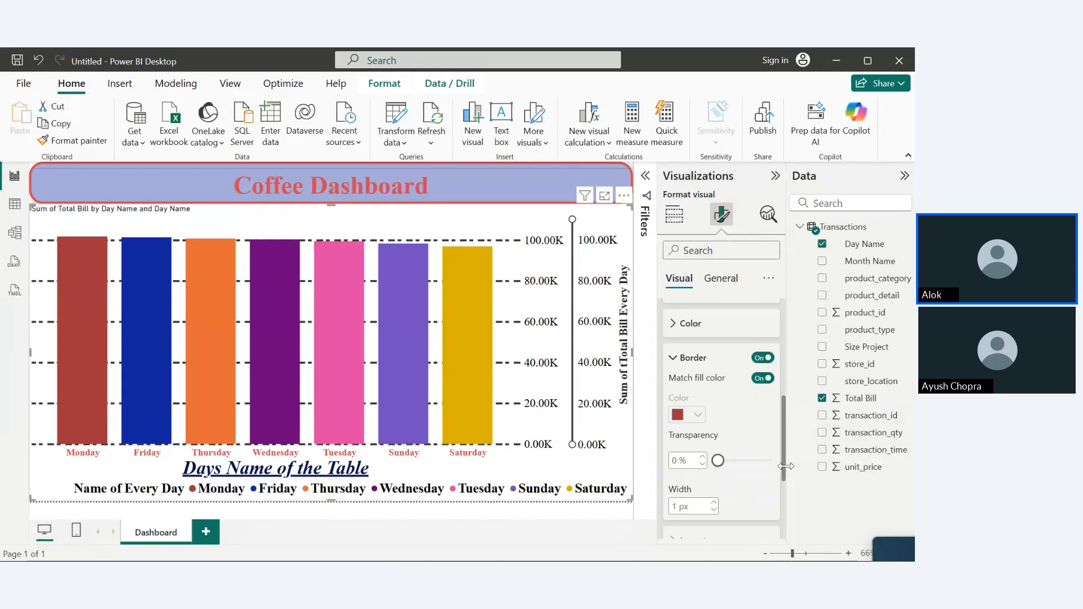
click(765, 378)
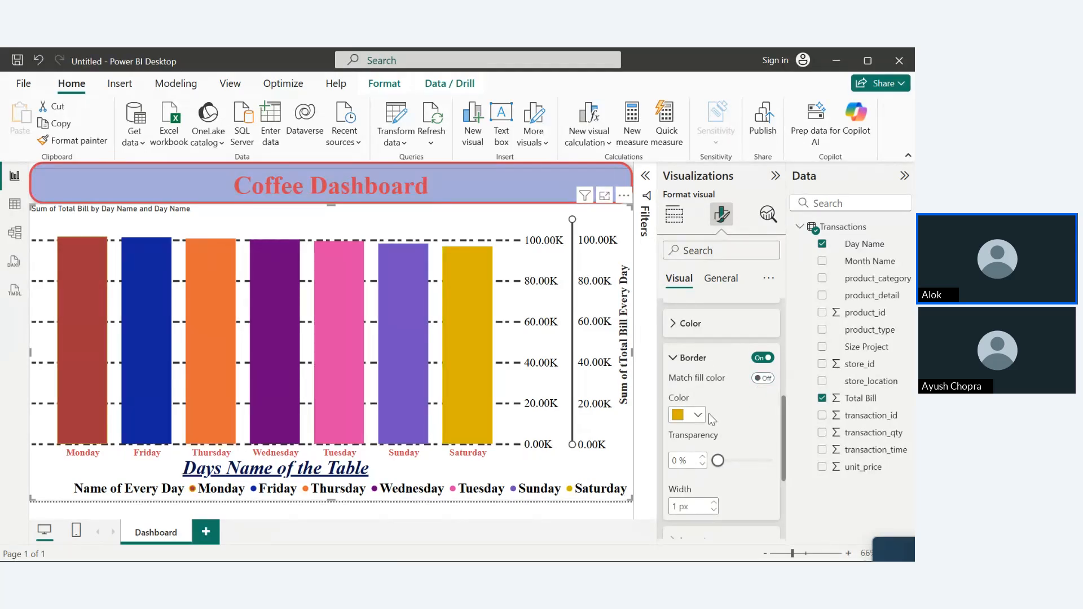
double_click(679, 507)
text(5)
key(Return)
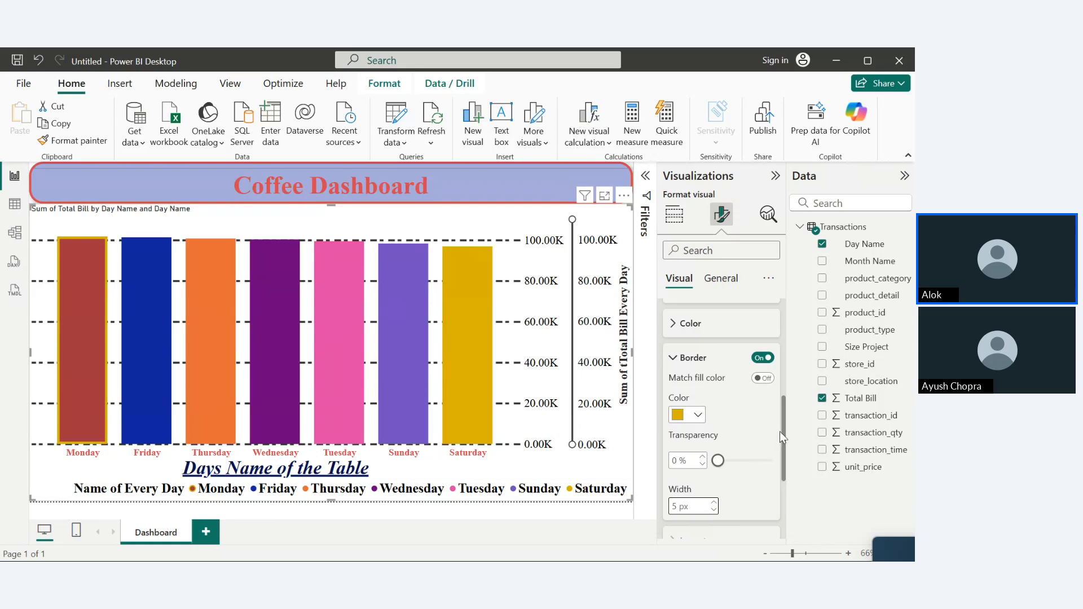
- Turn on the chart's ribbons and choose Monday as the series their settings apply to
drag(781, 438, 782, 496)
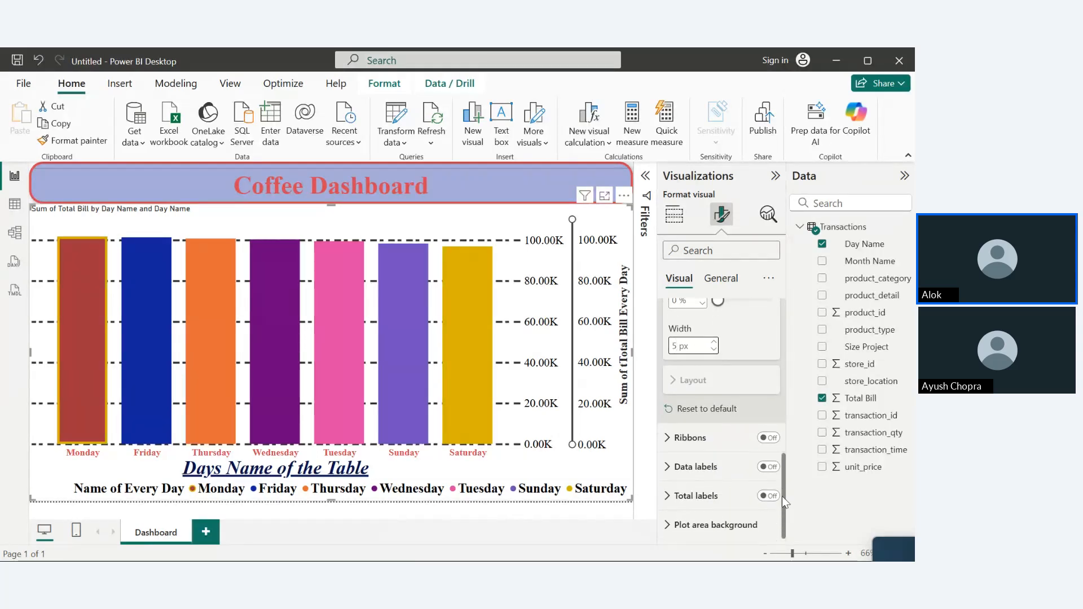
click(769, 438)
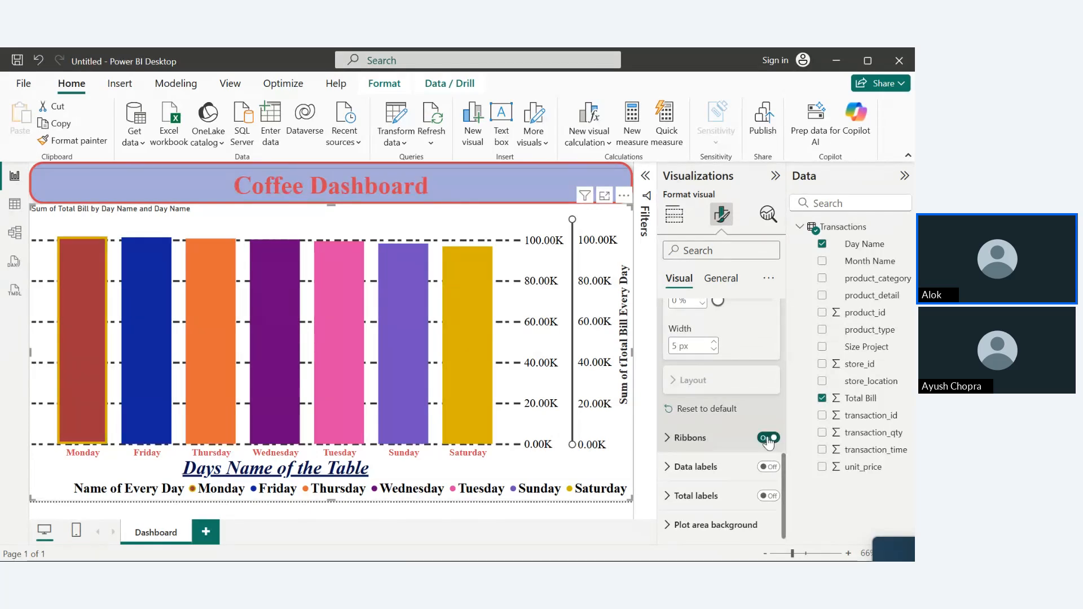
click(668, 439)
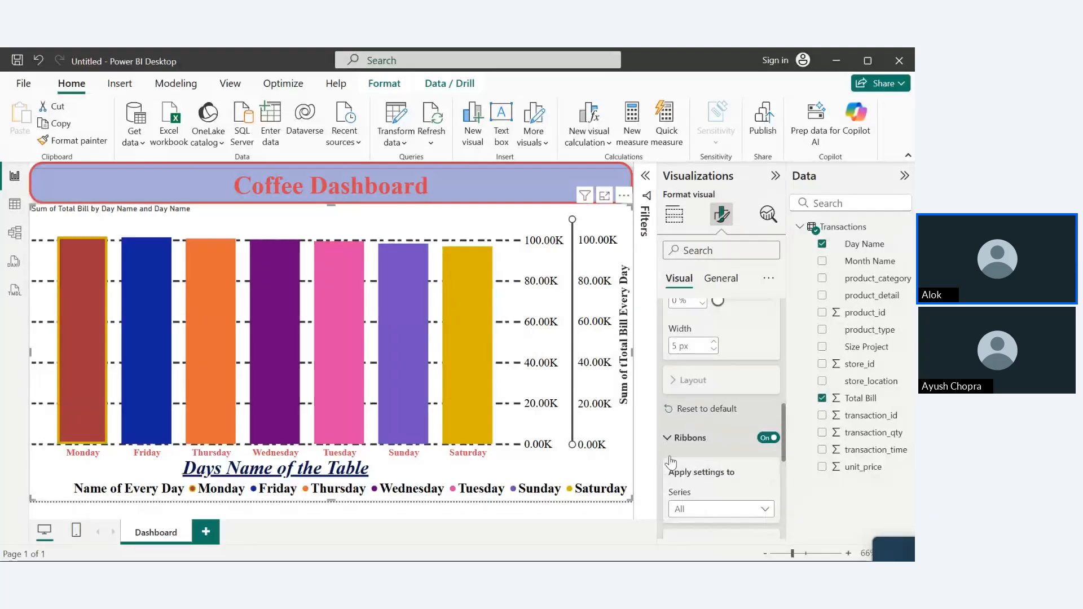
click(717, 509)
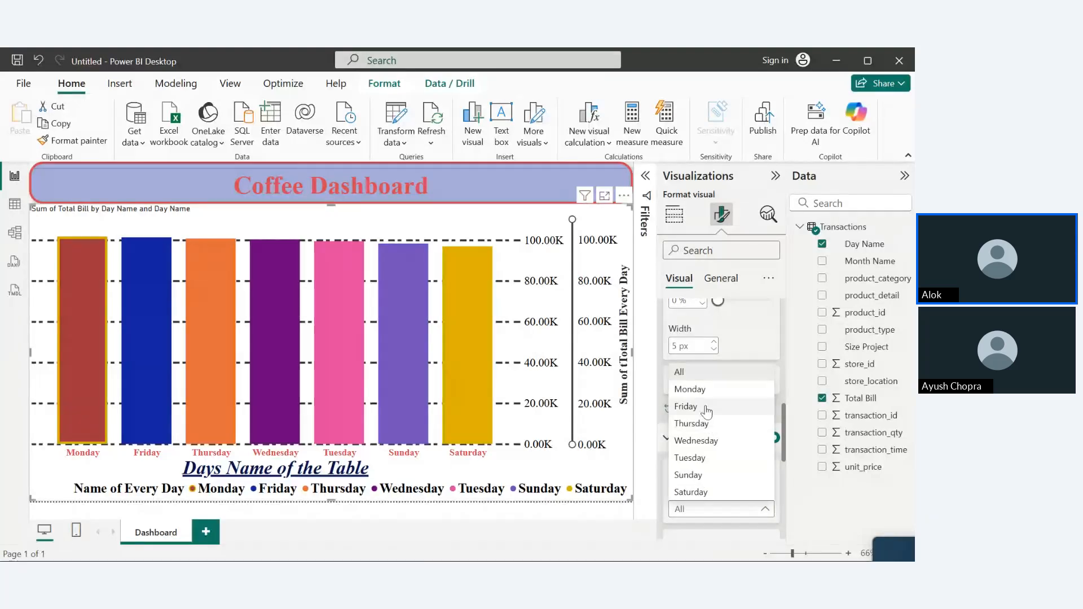
click(694, 389)
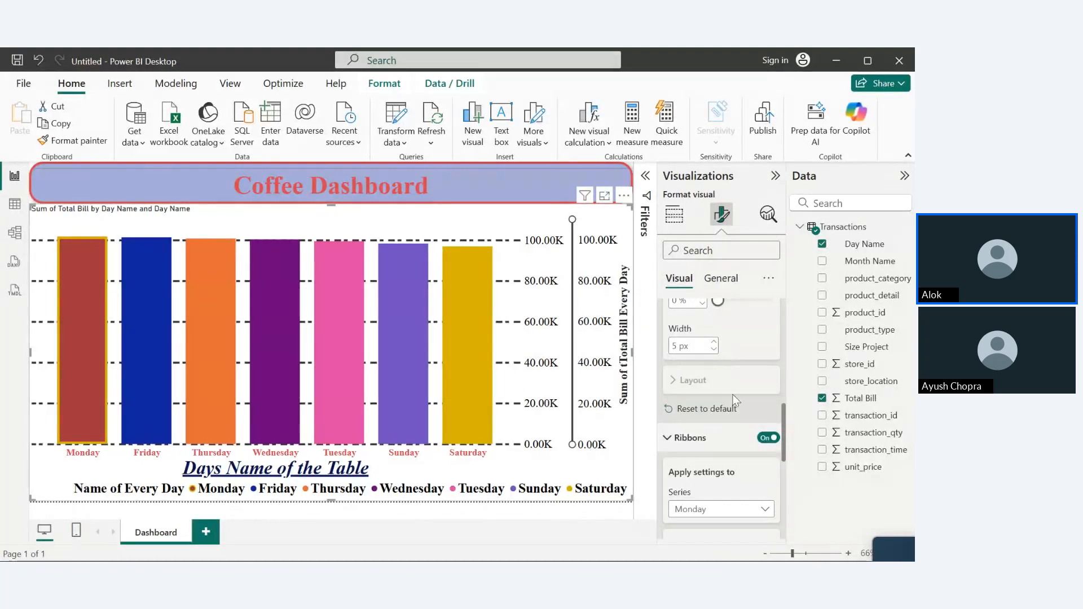
- Turn on the border for the Monday ribbon and expand its border settings
drag(783, 449, 783, 512)
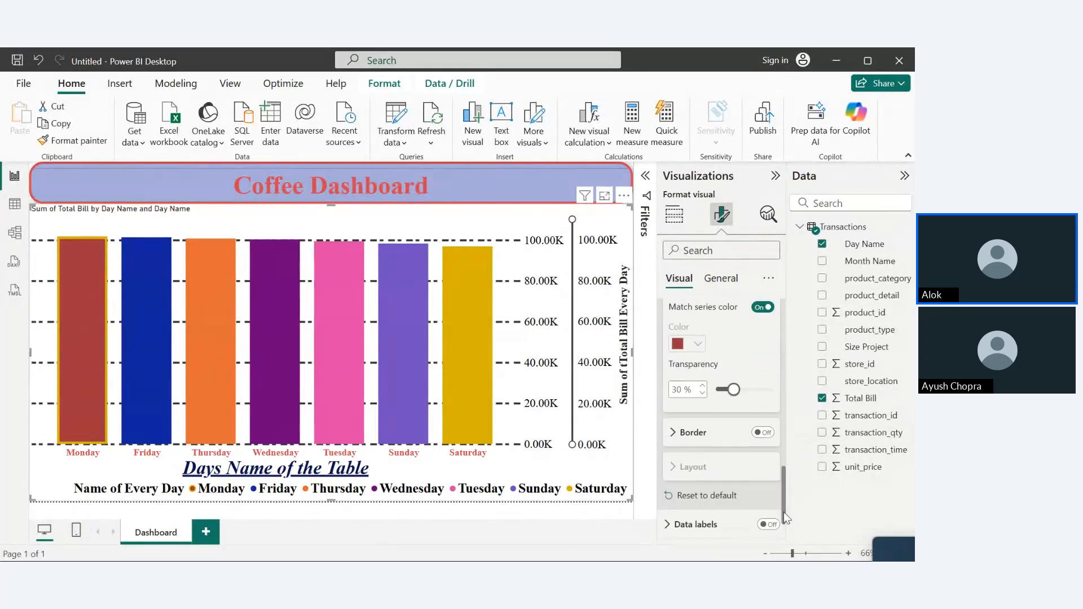
scroll(783, 511, down, 2)
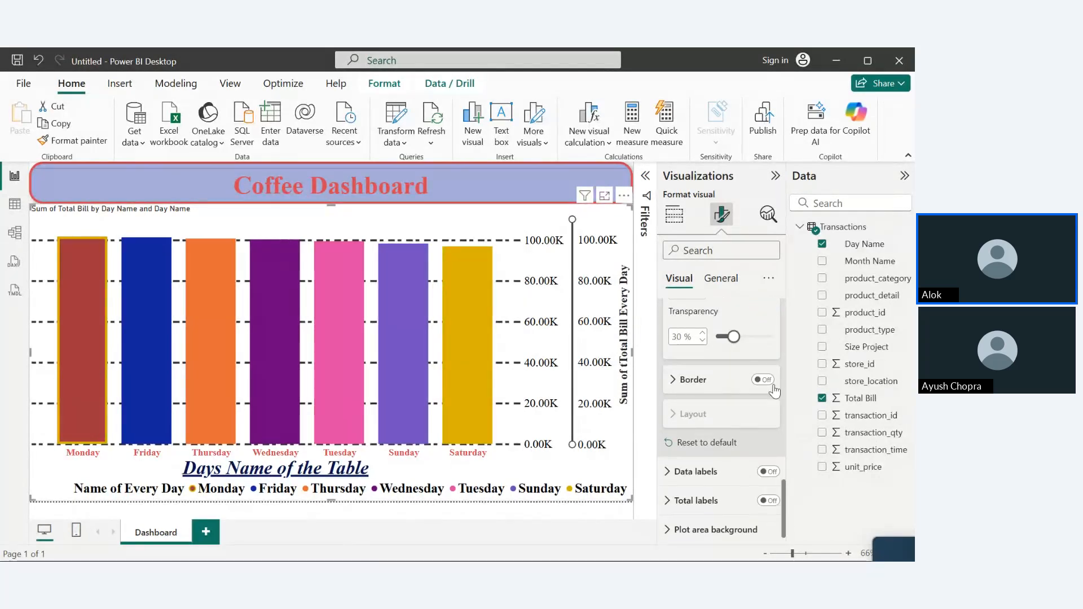
click(765, 380)
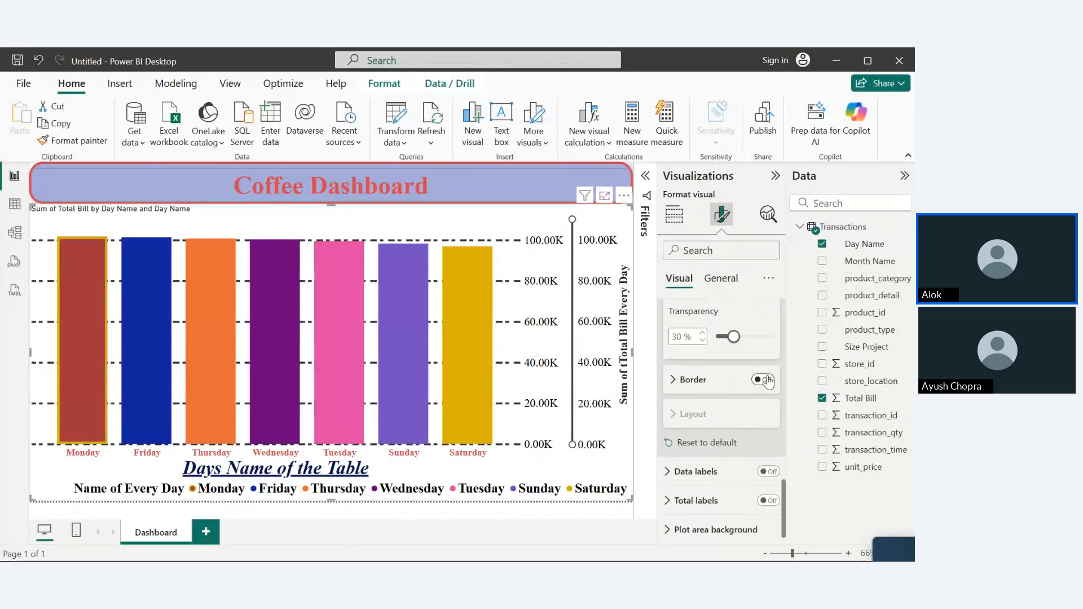
click(674, 380)
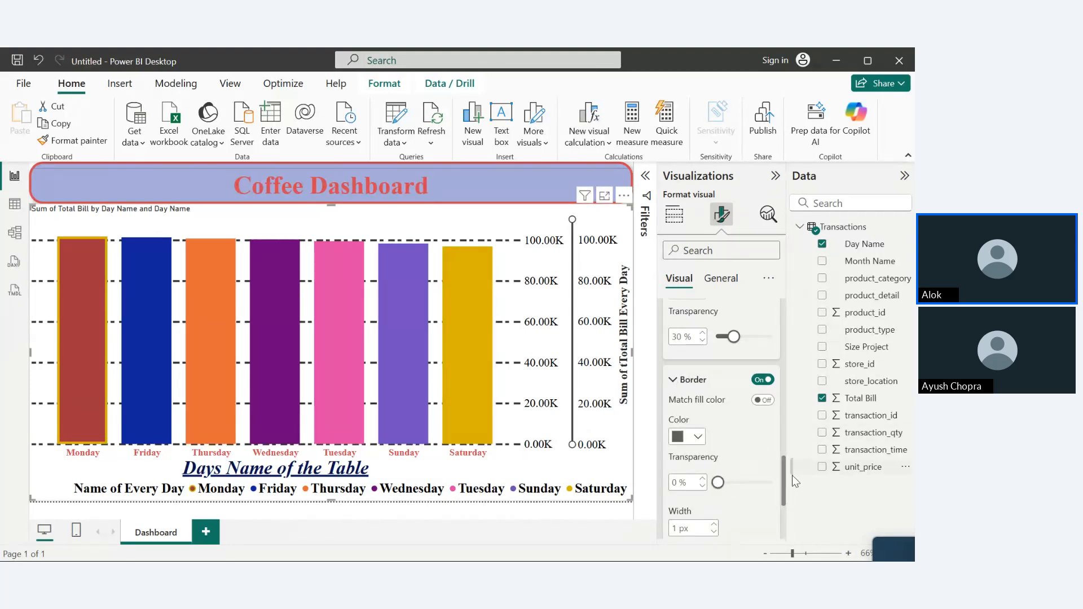
scroll(785, 476, down, 3)
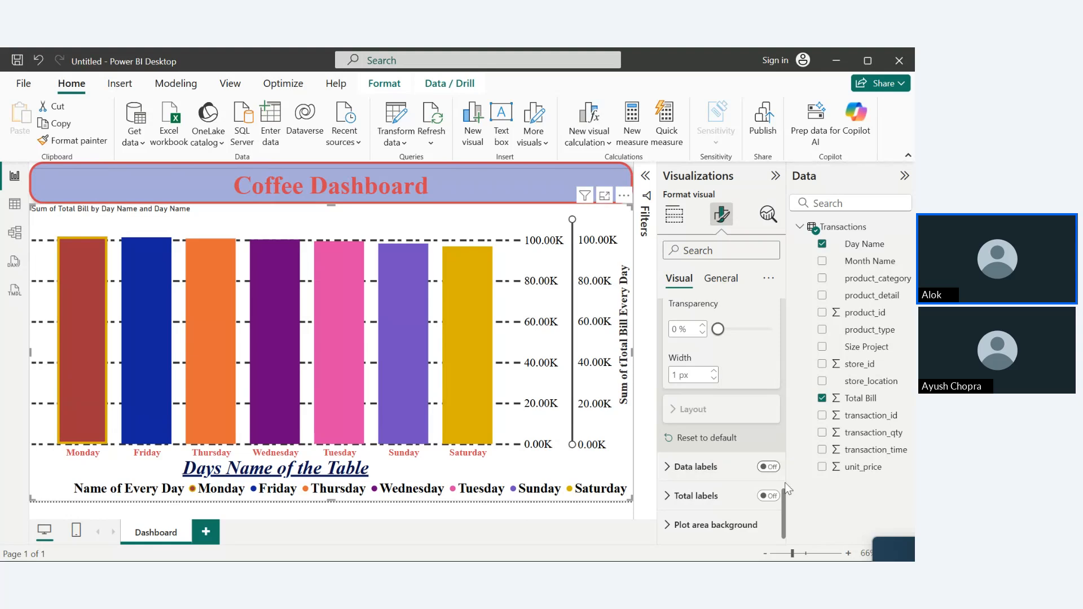
- Collapse the ribbon and column settings and turn on the chart's data labels
drag(783, 502, 776, 413)
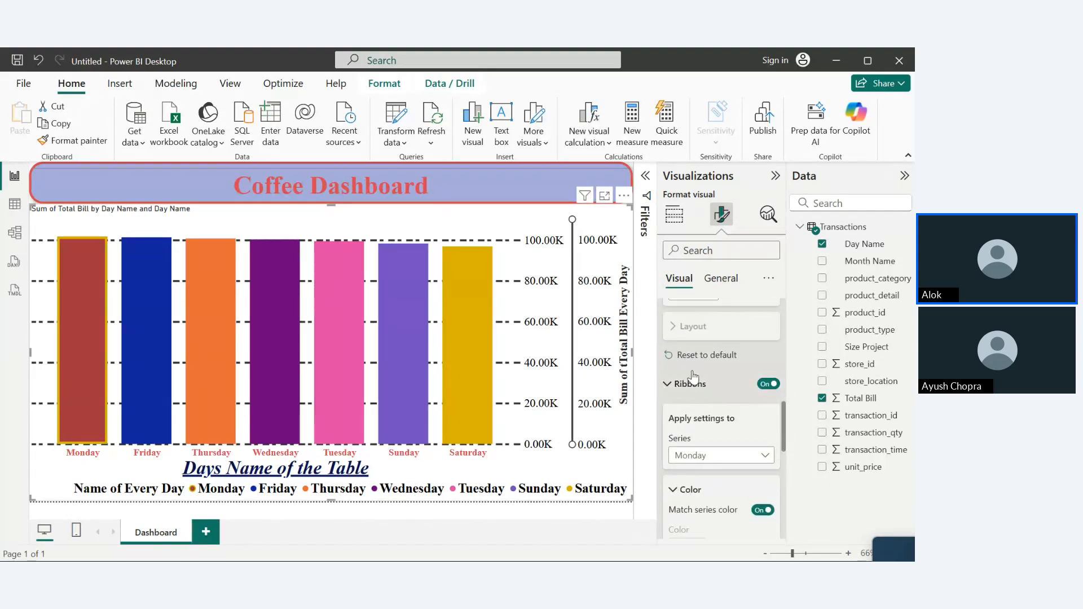
click(673, 386)
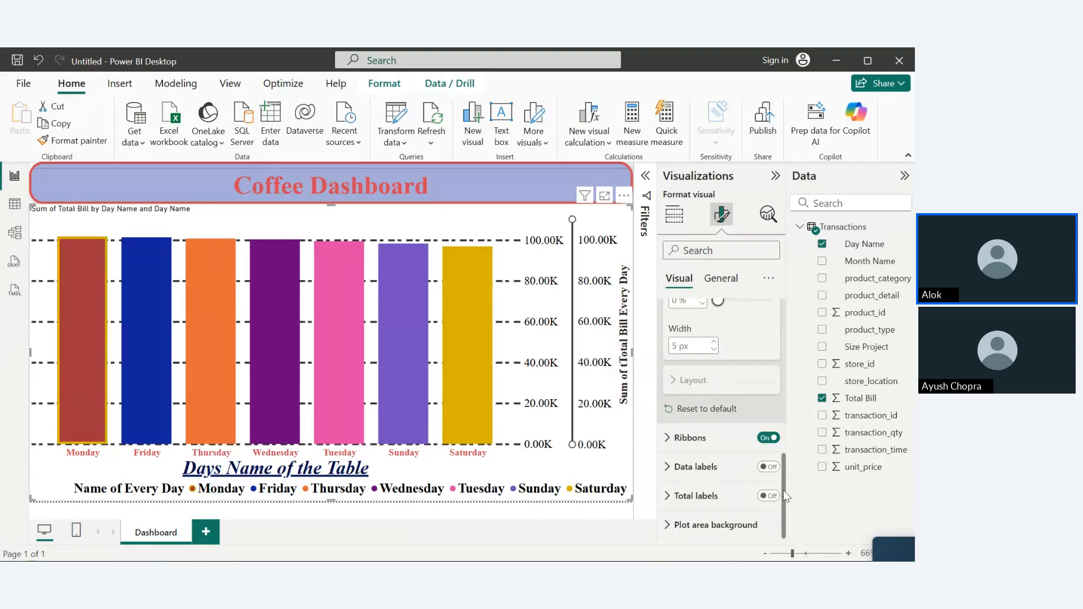
click(690, 437)
scroll(683, 428, up, 1)
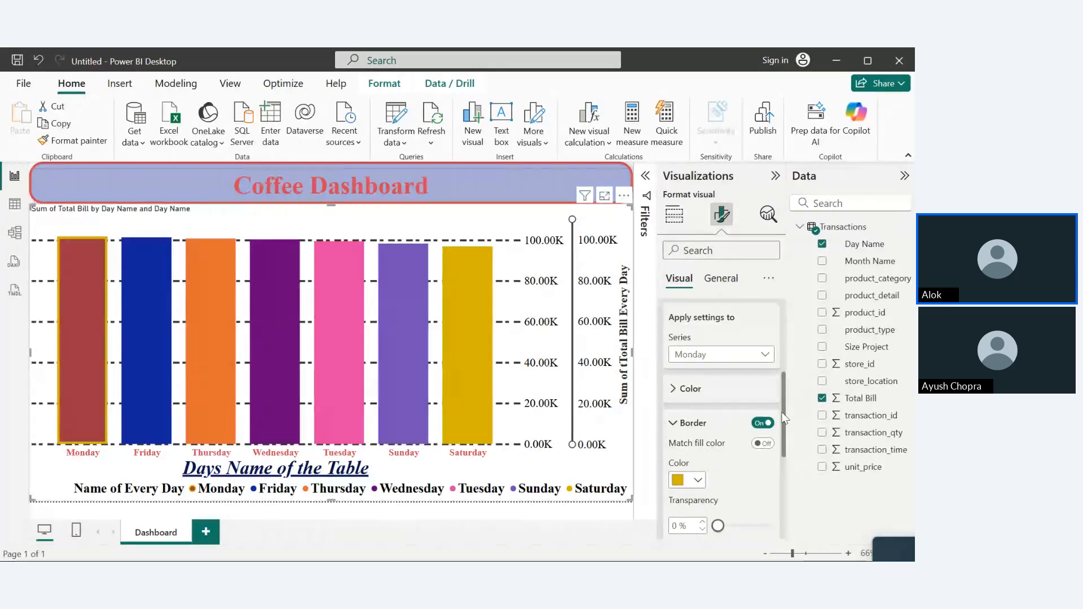
click(681, 428)
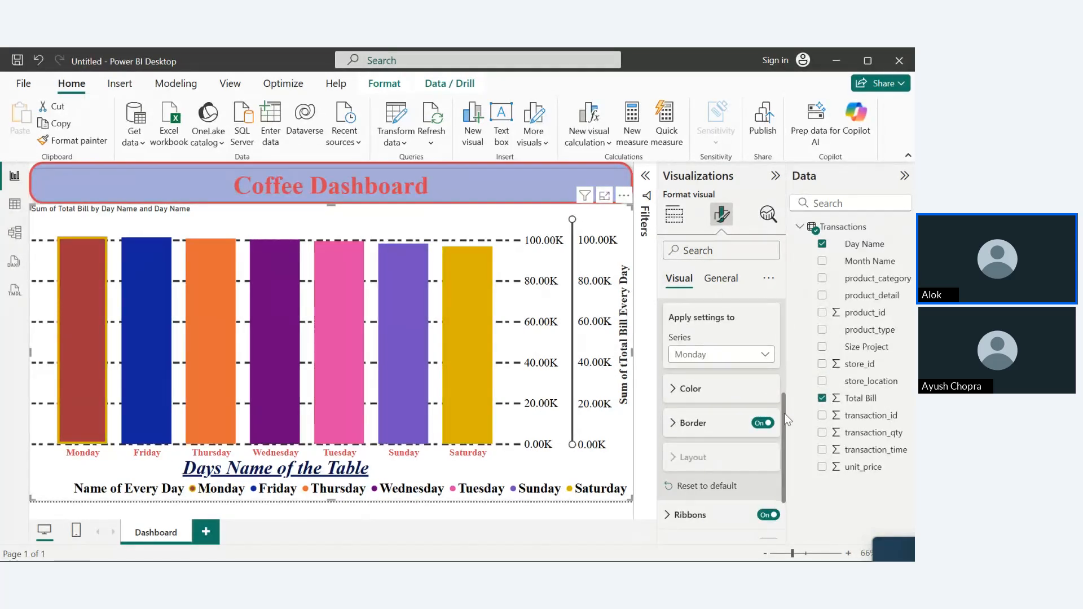
scroll(781, 377, up, 2)
scroll(781, 377, up, 1)
click(777, 368)
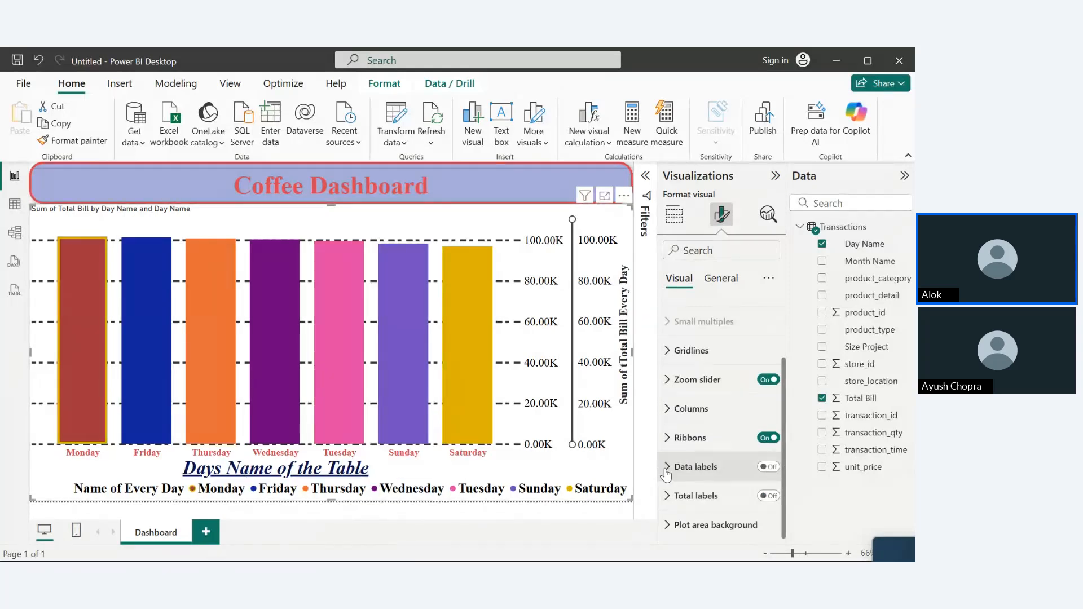
click(767, 474)
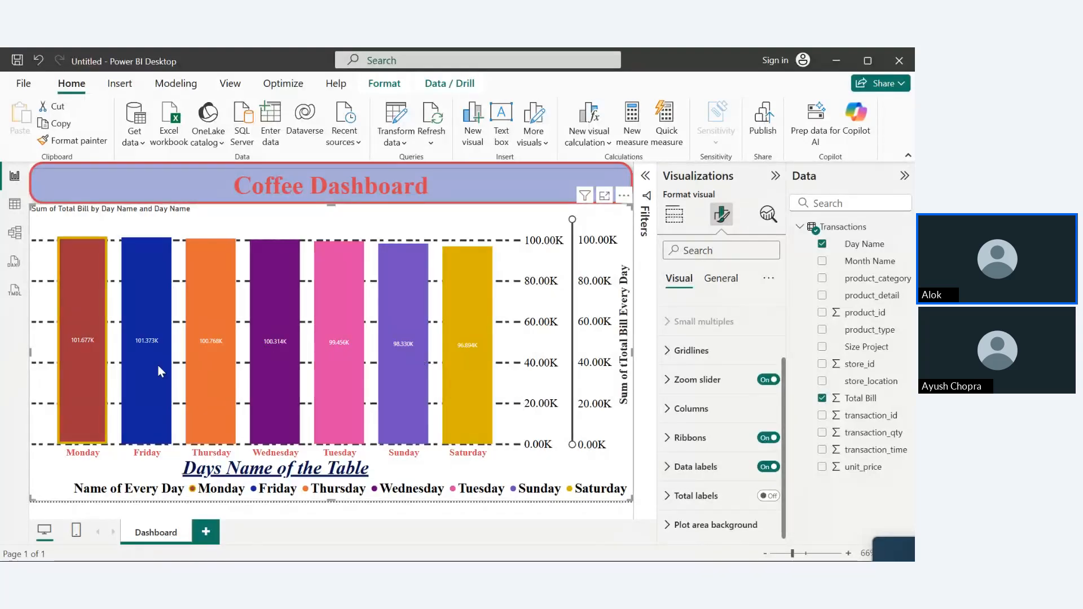
mouse_move(147, 369)
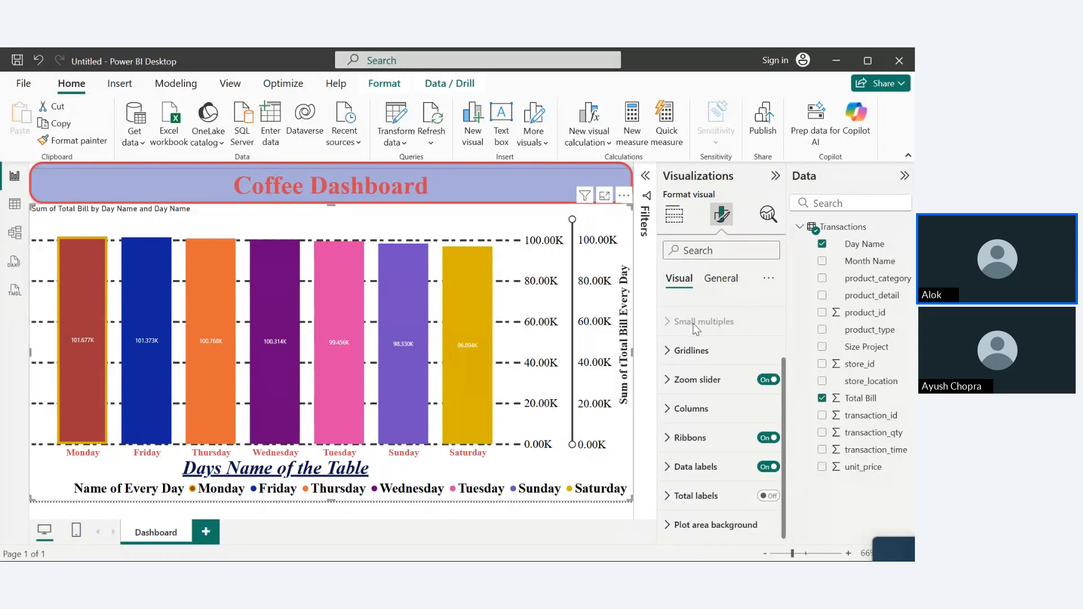
- Turn off the Y-axis values of the column chart, keeping the axis title on
drag(784, 392, 780, 335)
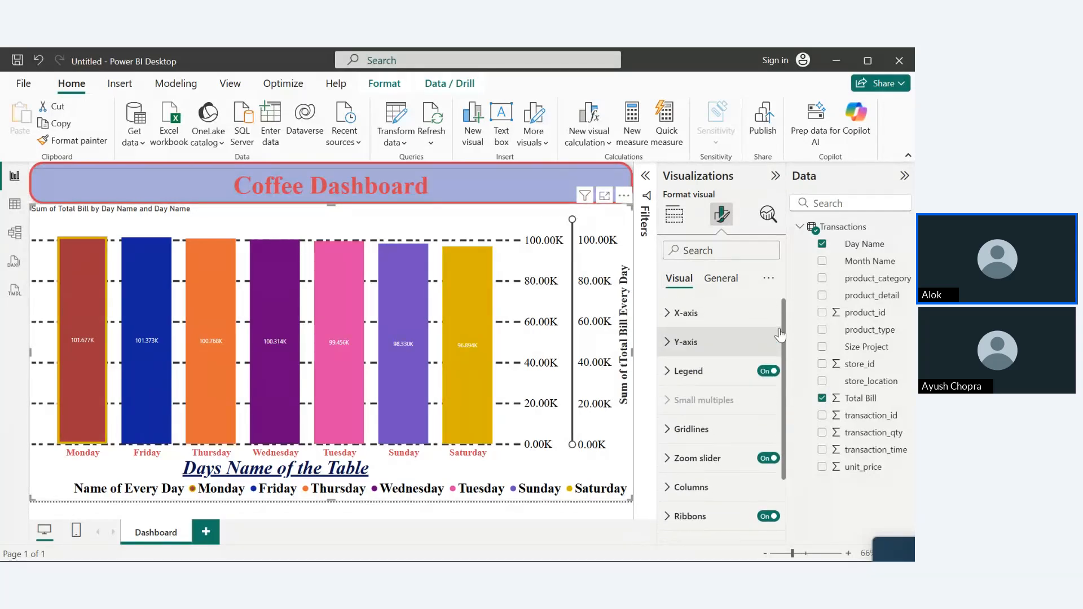
click(668, 349)
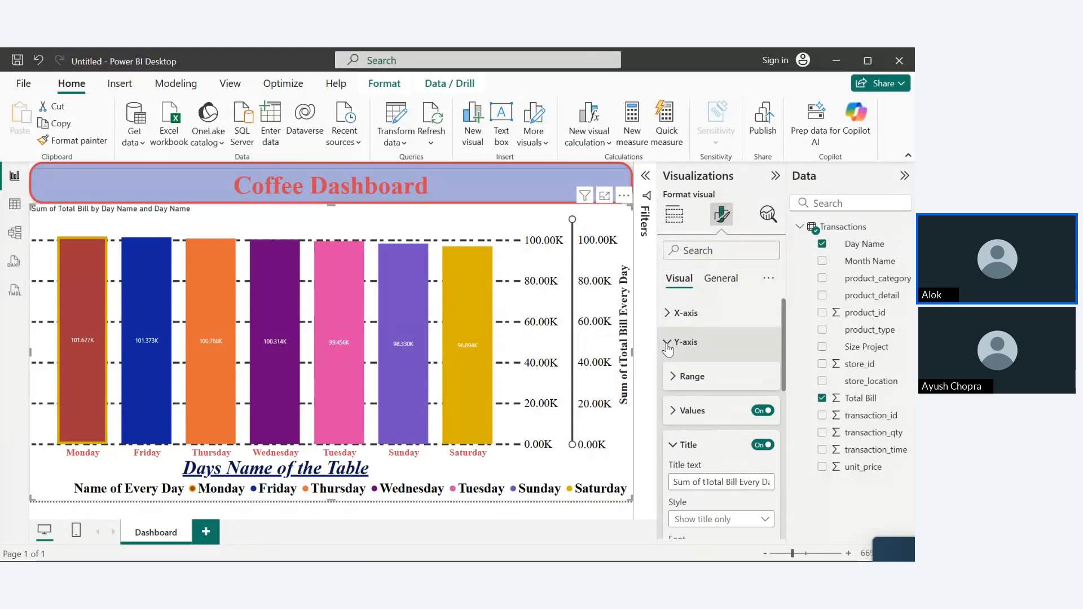
click(762, 411)
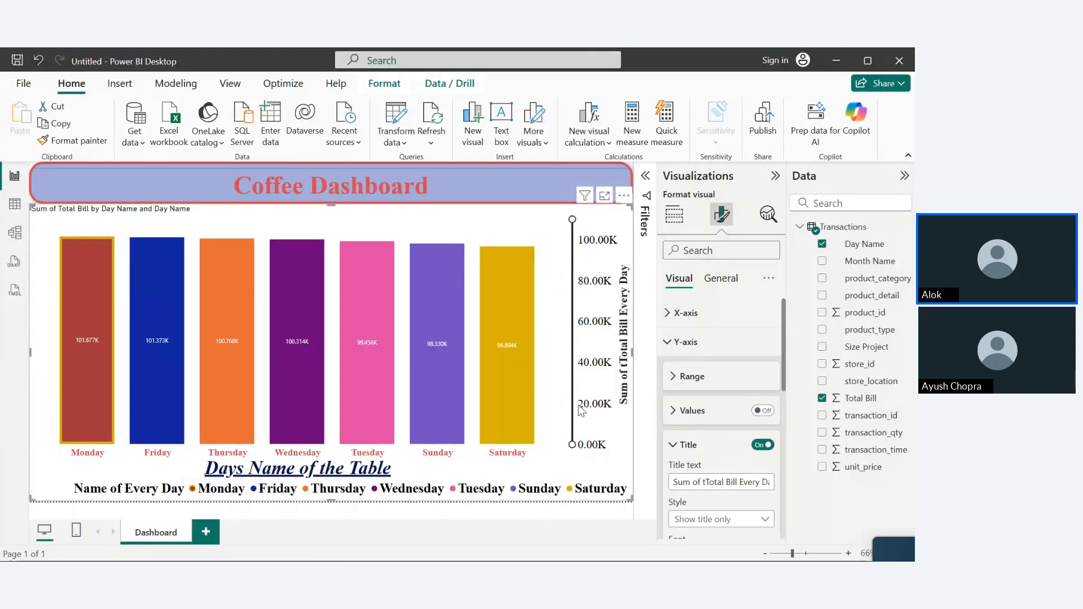
click(665, 345)
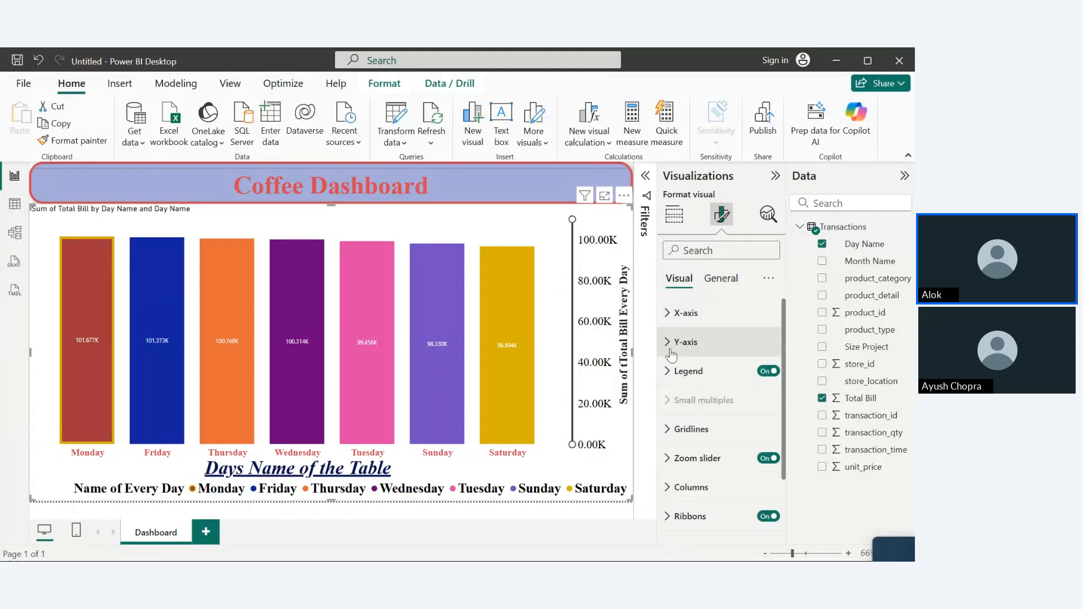
drag(783, 408, 779, 486)
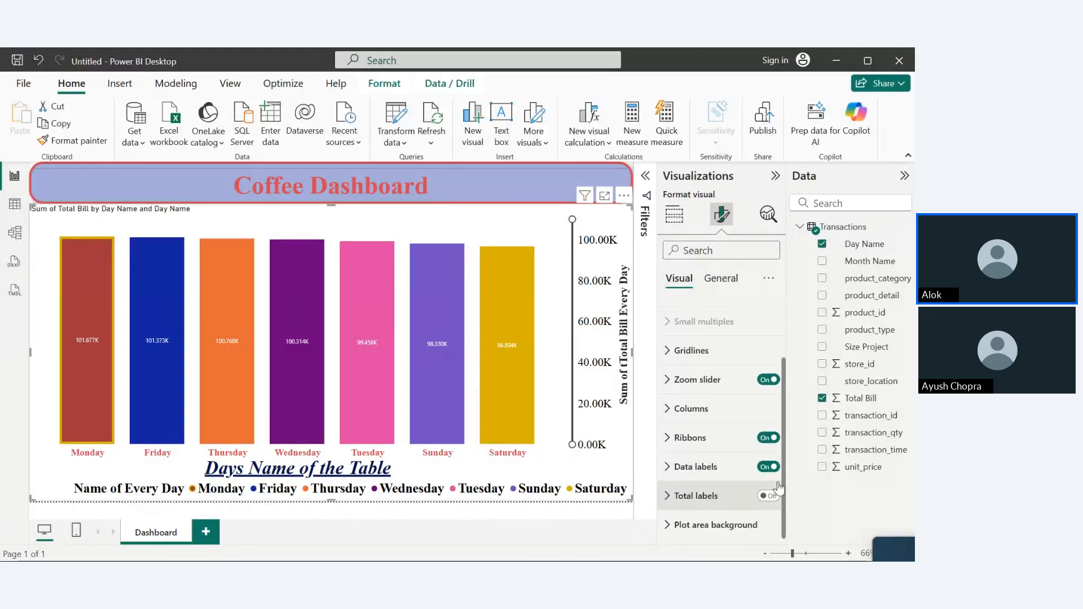
- Switch to the meeting page in Chrome and back to Power BI Desktop, moving the floating meeting window aside
mouse_move(588, 543)
mouse_move(540, 552)
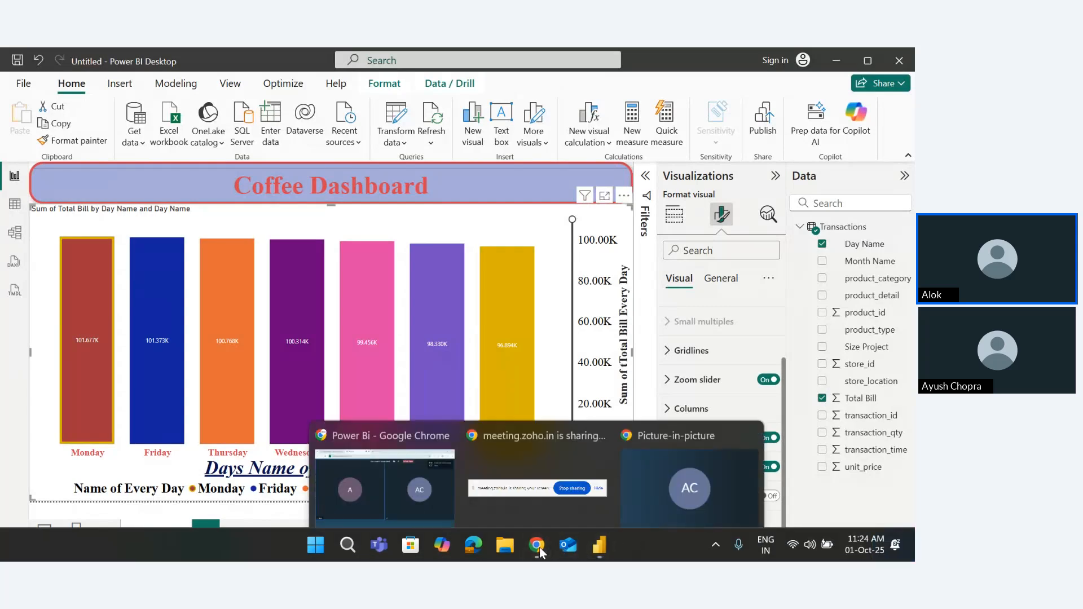
click(390, 469)
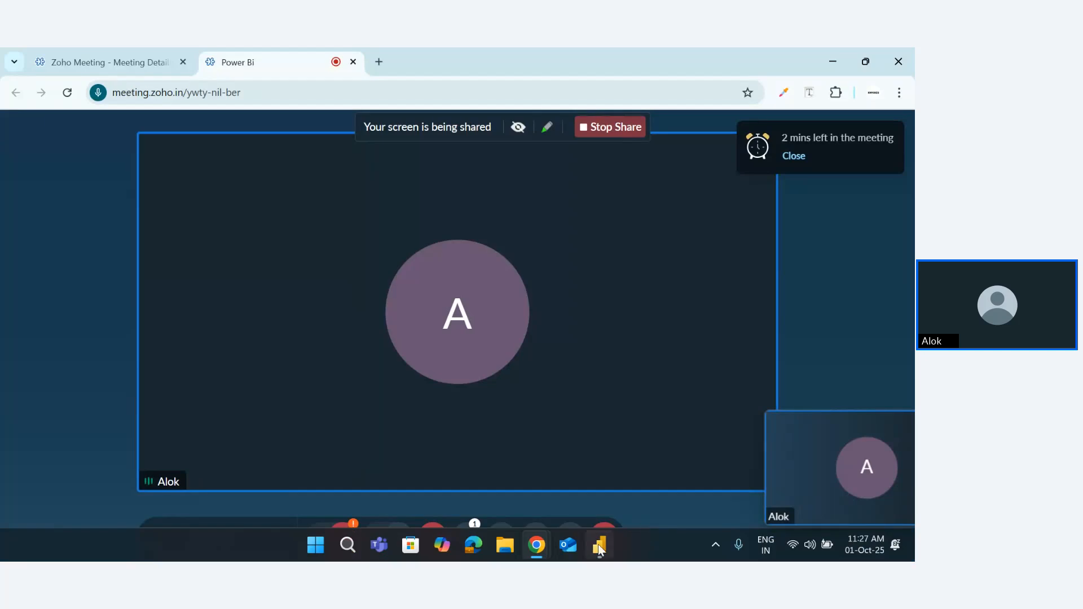
click(597, 545)
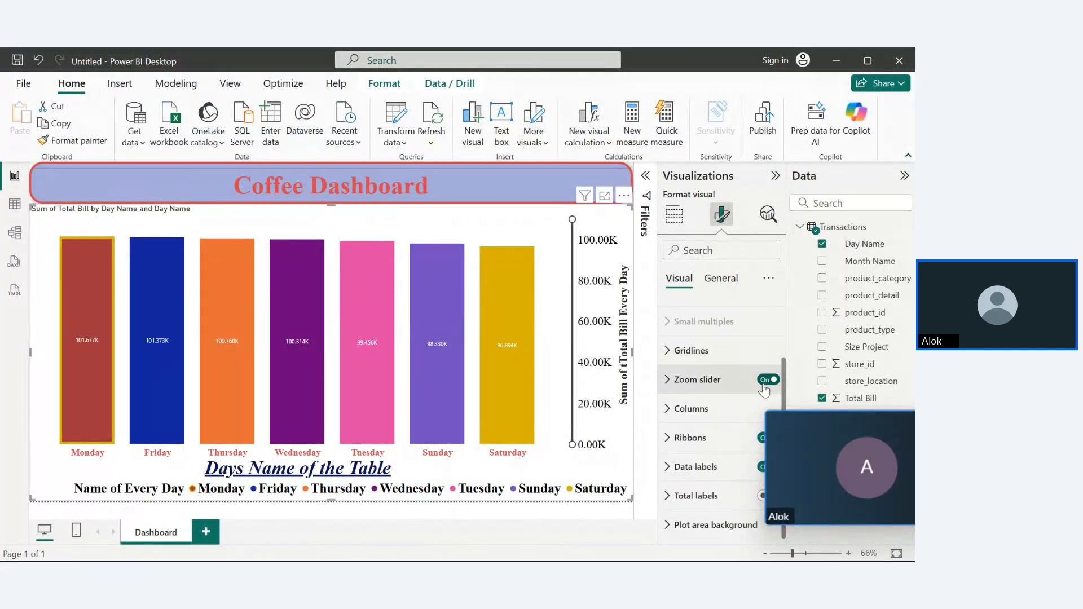
drag(823, 445, 913, 559)
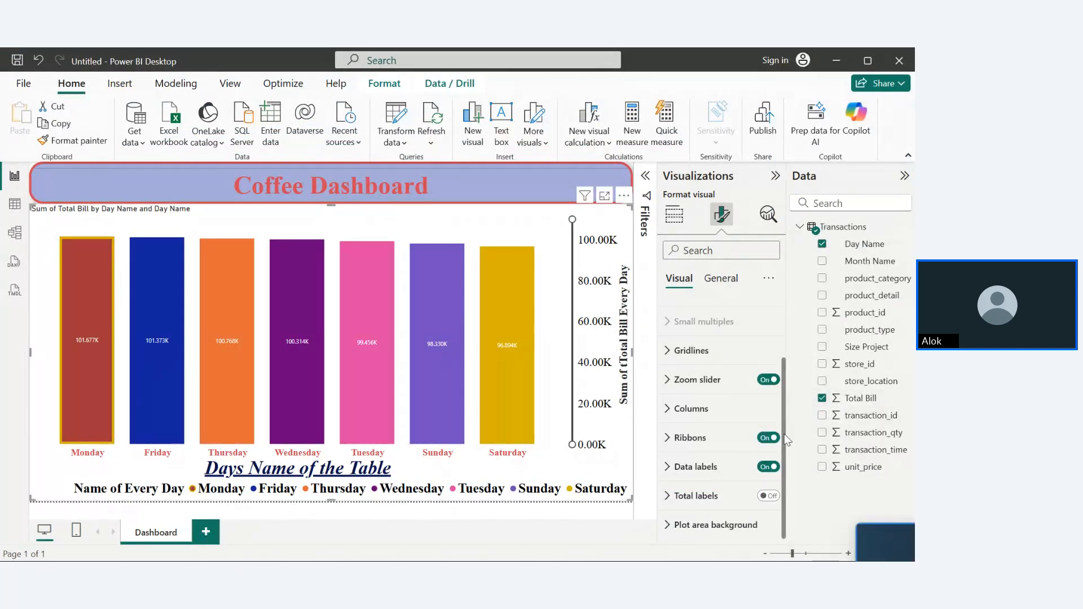
- Review the Y-axis settings and turn off the chart's zoom slider
drag(784, 434, 790, 369)
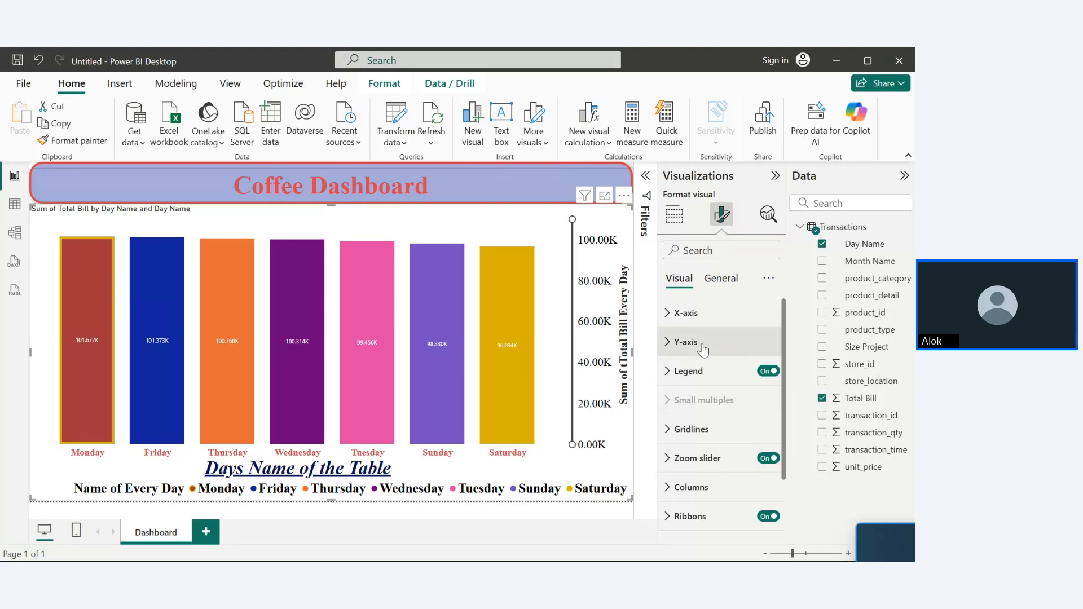
click(679, 344)
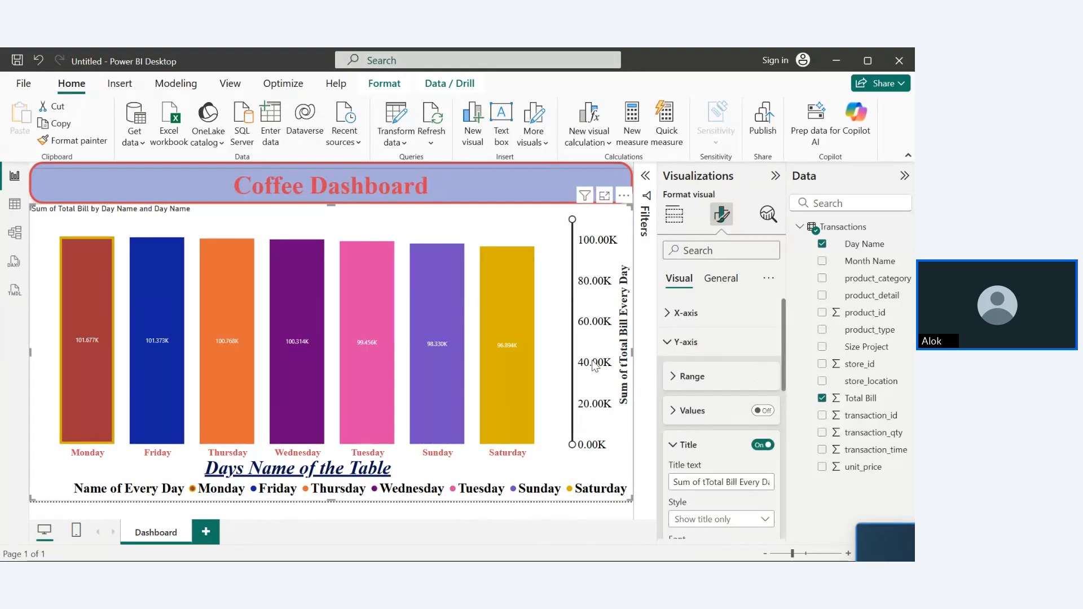
click(672, 342)
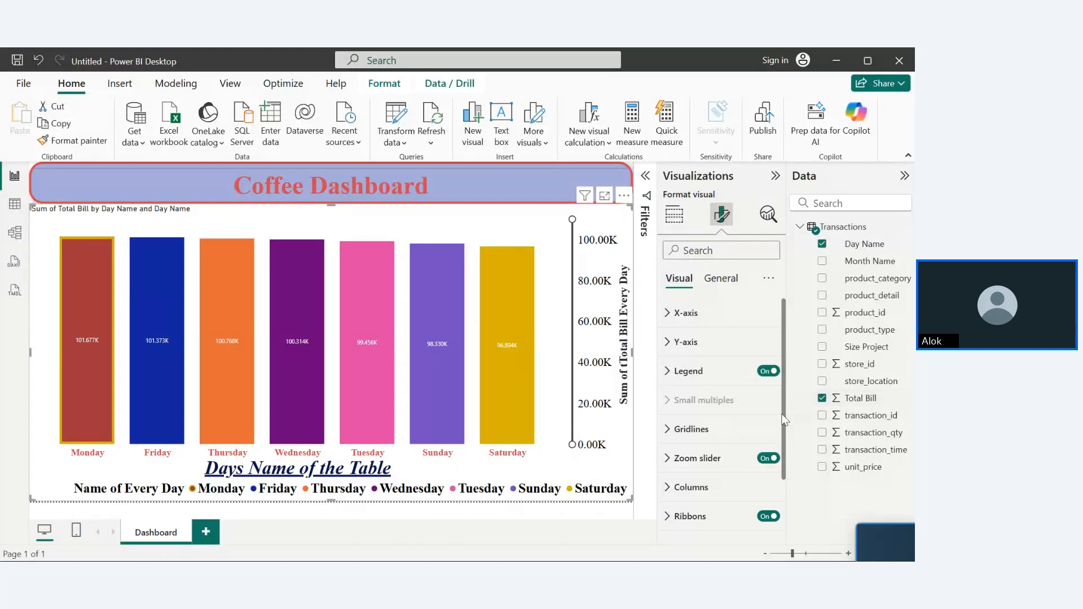
click(765, 460)
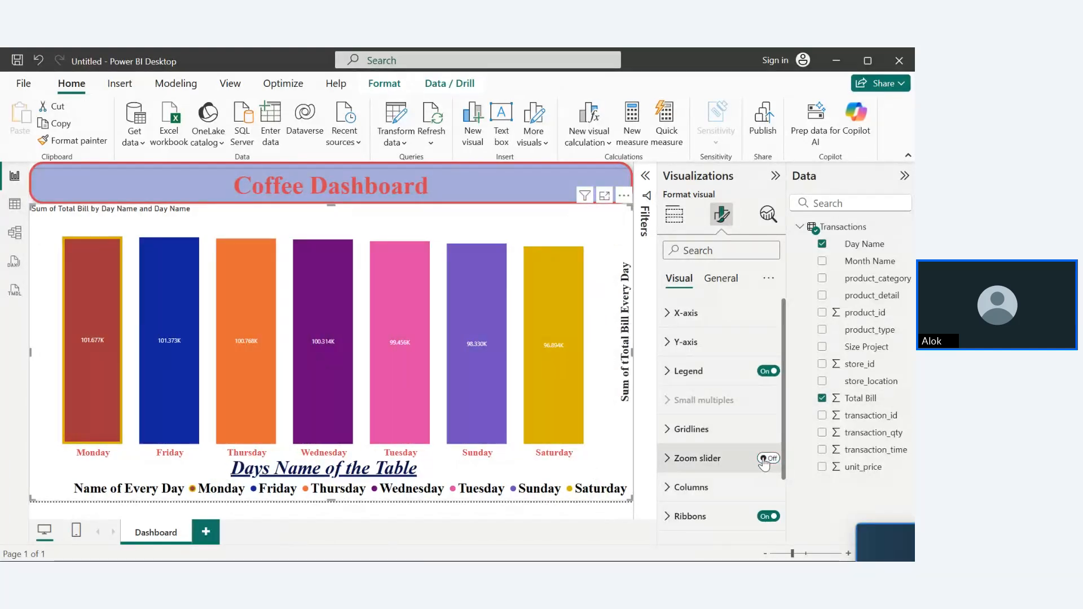
- Expand the chart's data label settings and look through the series they can apply to, keeping All
scroll(783, 444, down, 2)
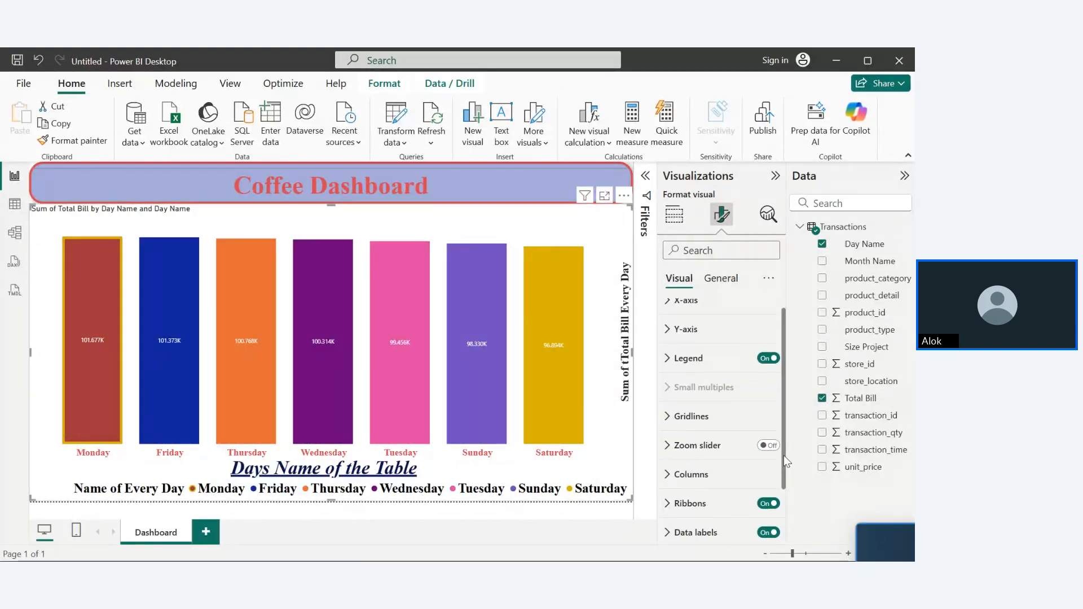
scroll(781, 493, down, 1)
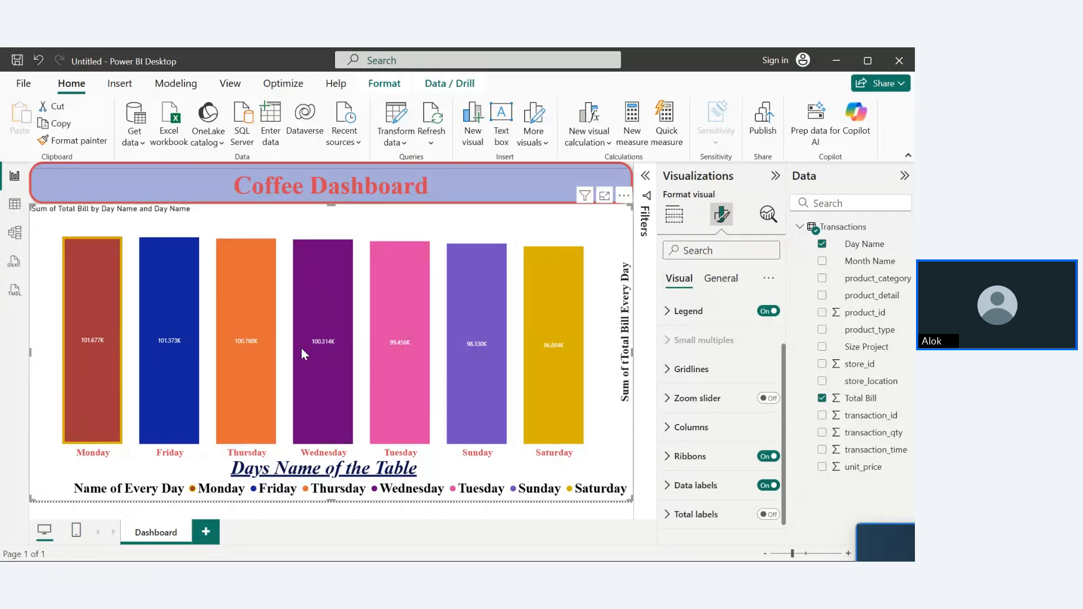
mouse_move(248, 349)
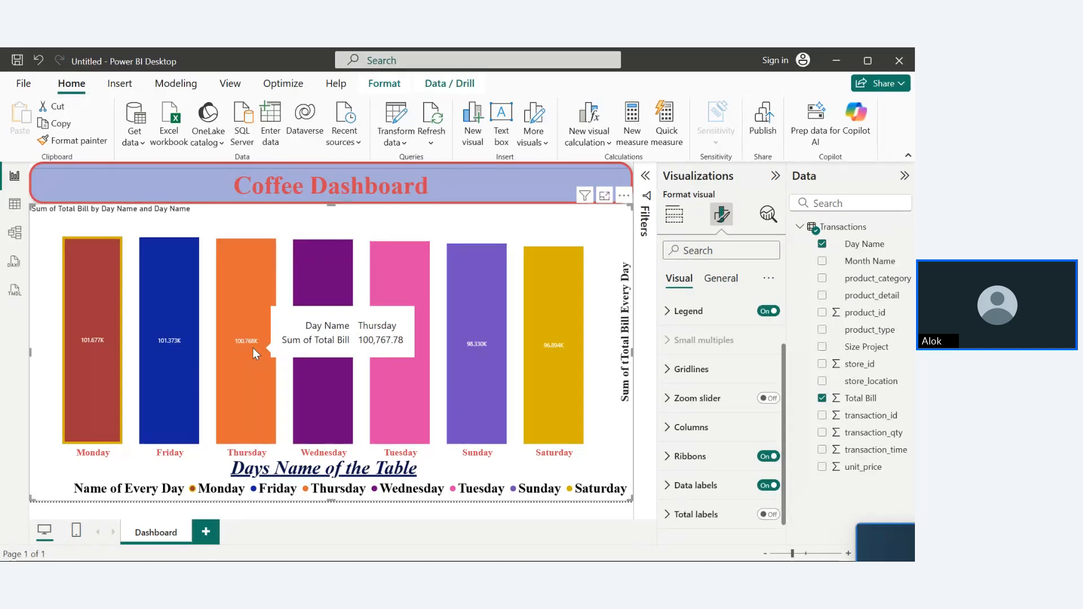
click(677, 485)
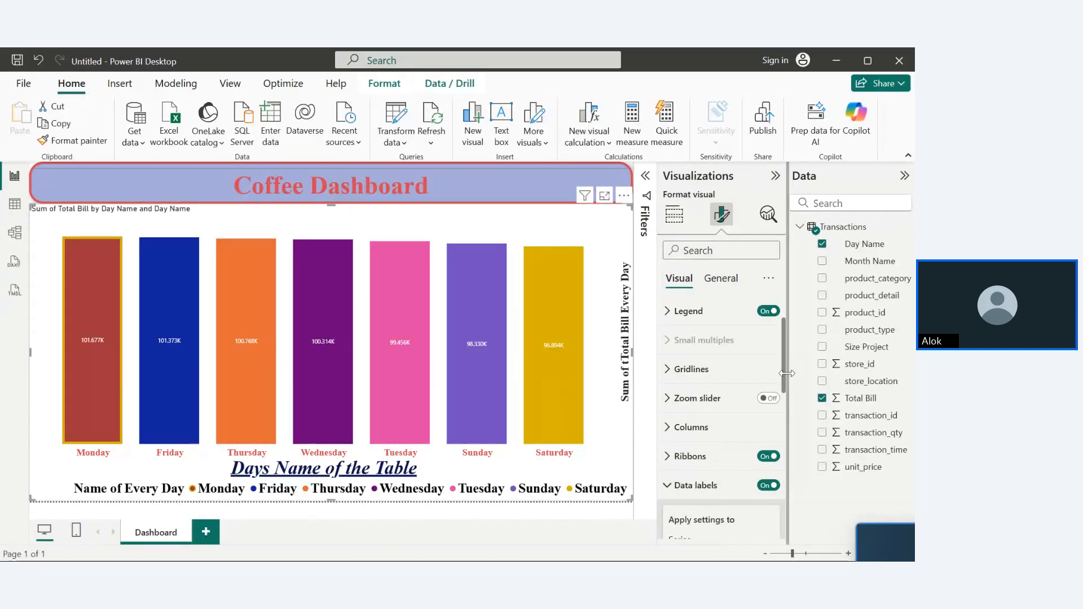
drag(784, 374, 792, 431)
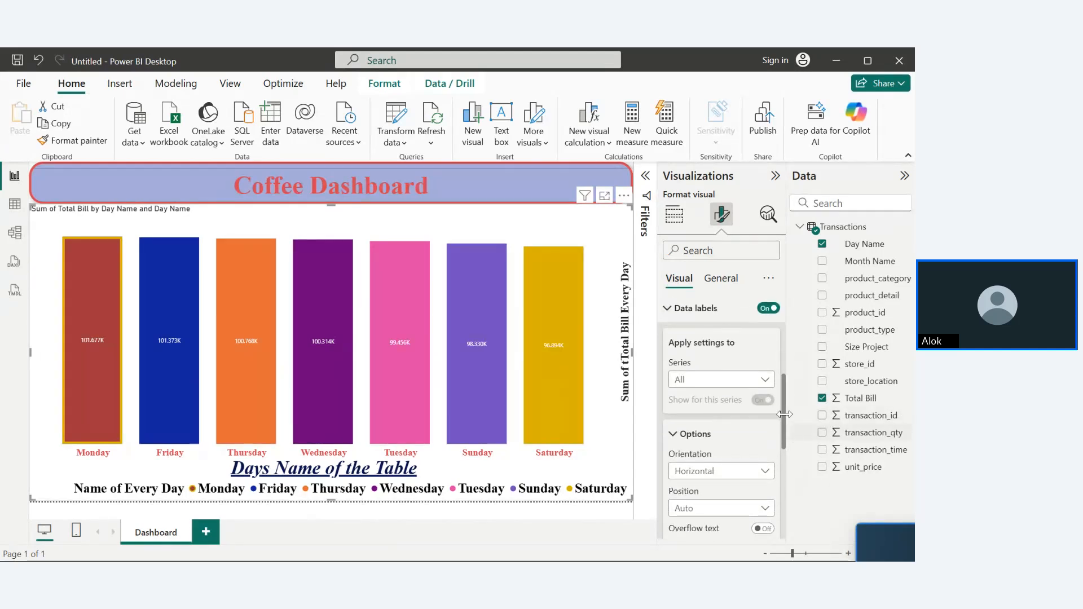
click(768, 381)
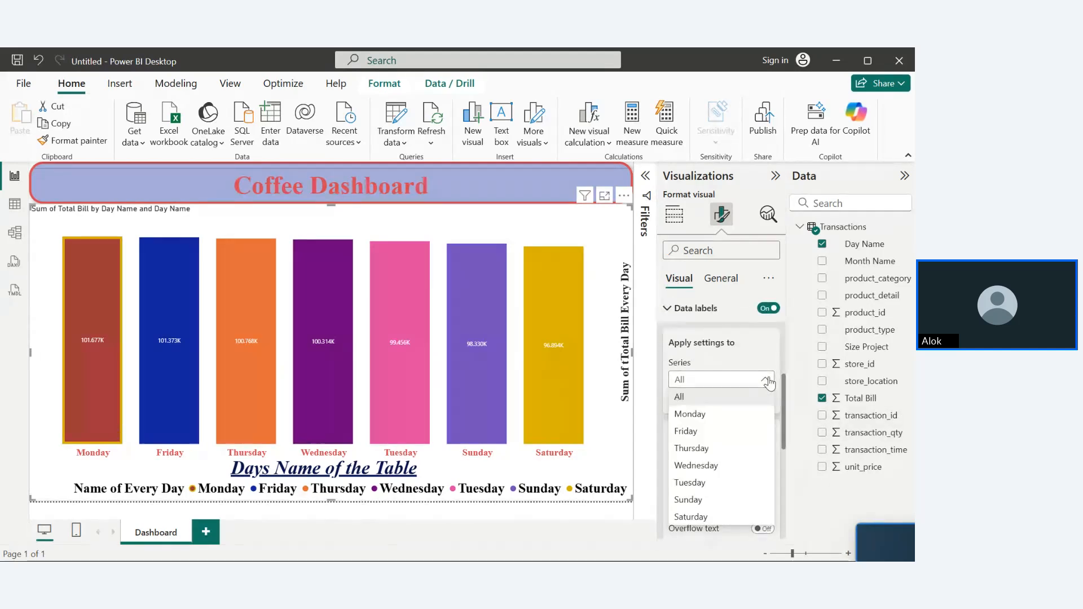
click(768, 382)
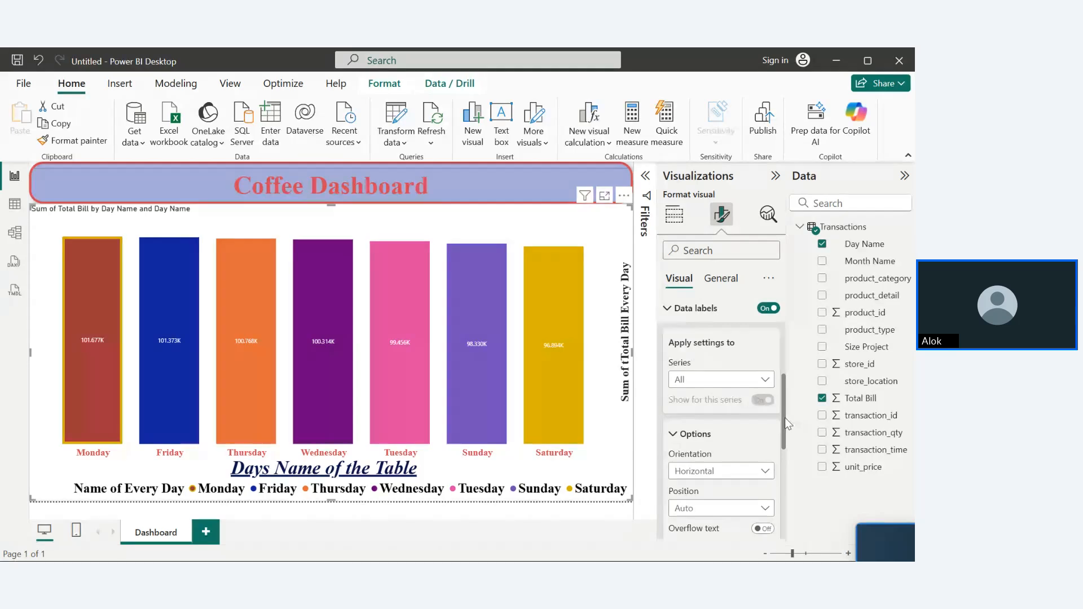
- Try the Vertical orientation for the data labels and switch them back to Horizontal
scroll(787, 423, down, 3)
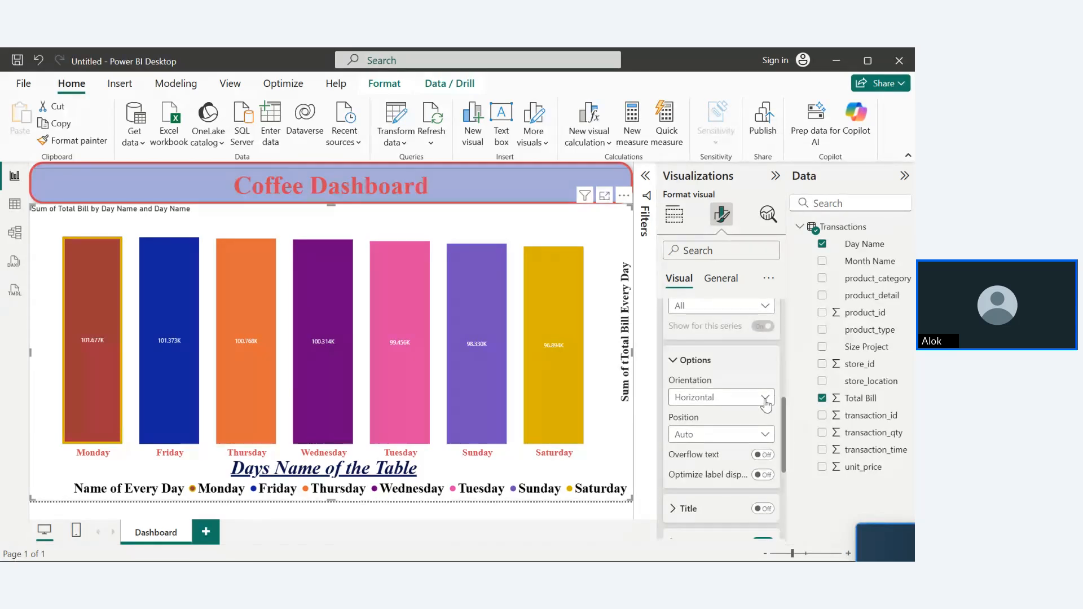
click(765, 399)
click(719, 415)
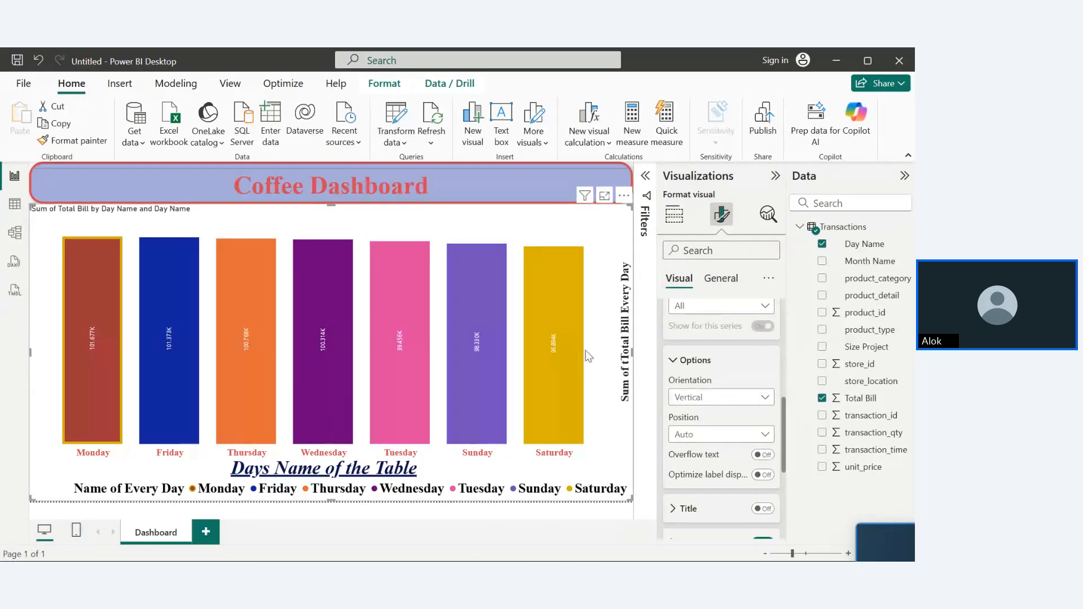
click(750, 402)
click(732, 416)
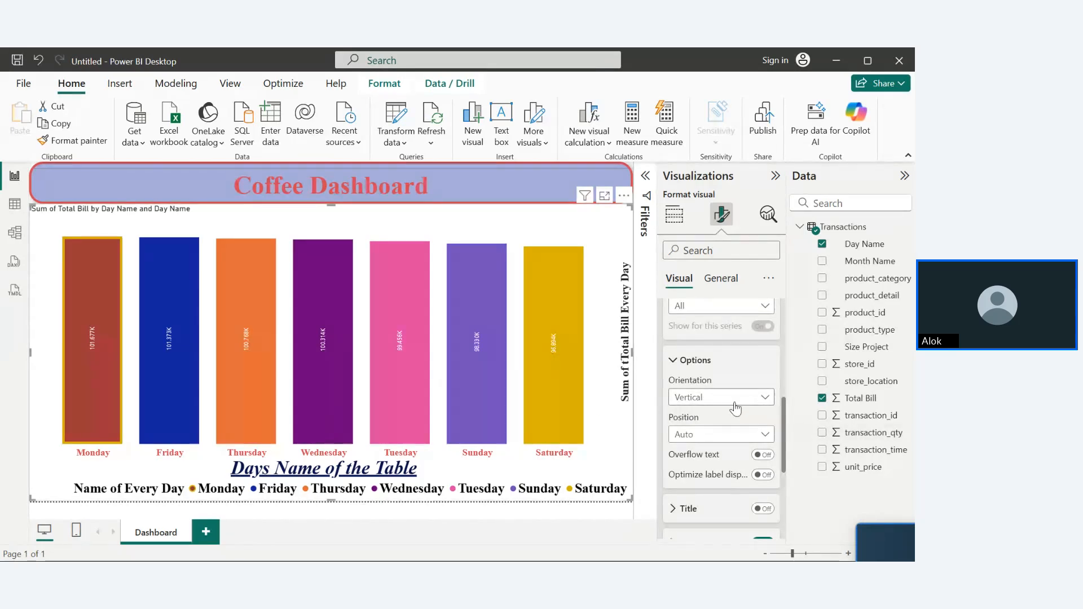
click(734, 406)
click(718, 432)
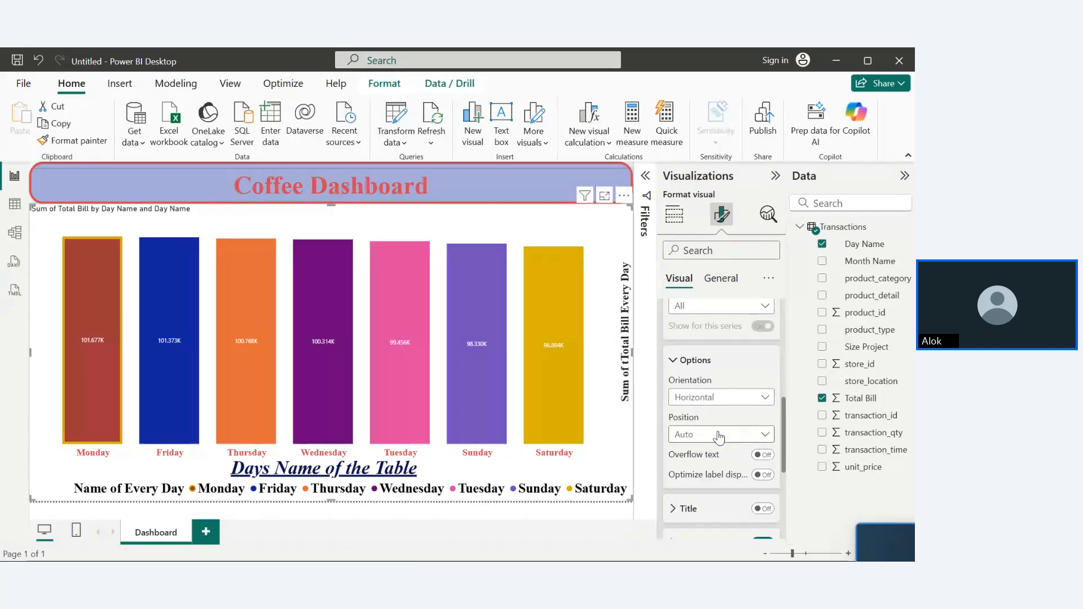
- Turn on overflow text for the data labels and set their position to Inside end after trying Inside base
click(721, 441)
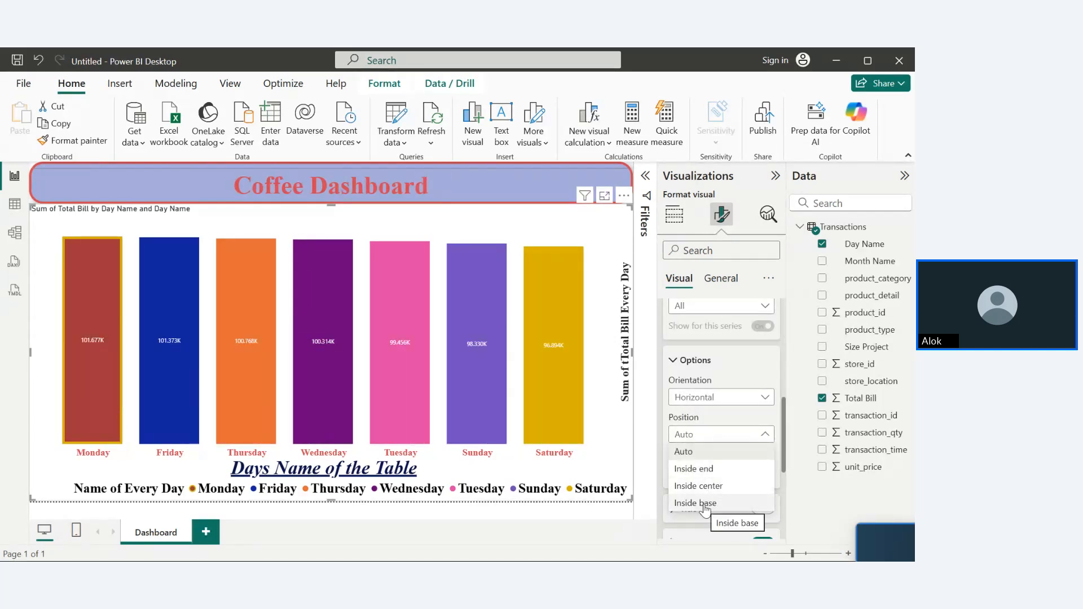
click(765, 433)
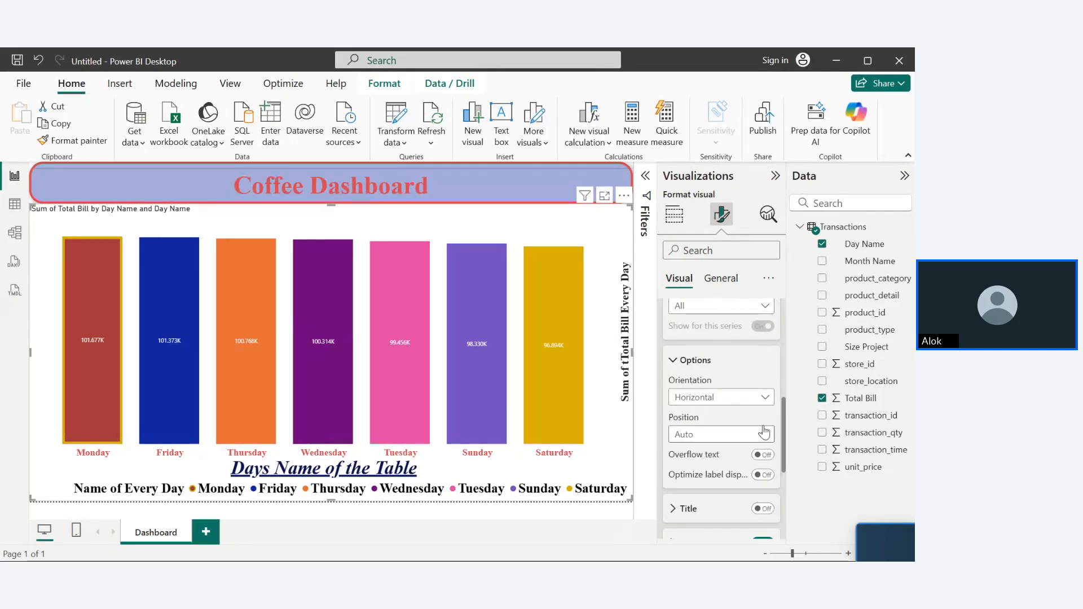
drag(782, 427, 784, 453)
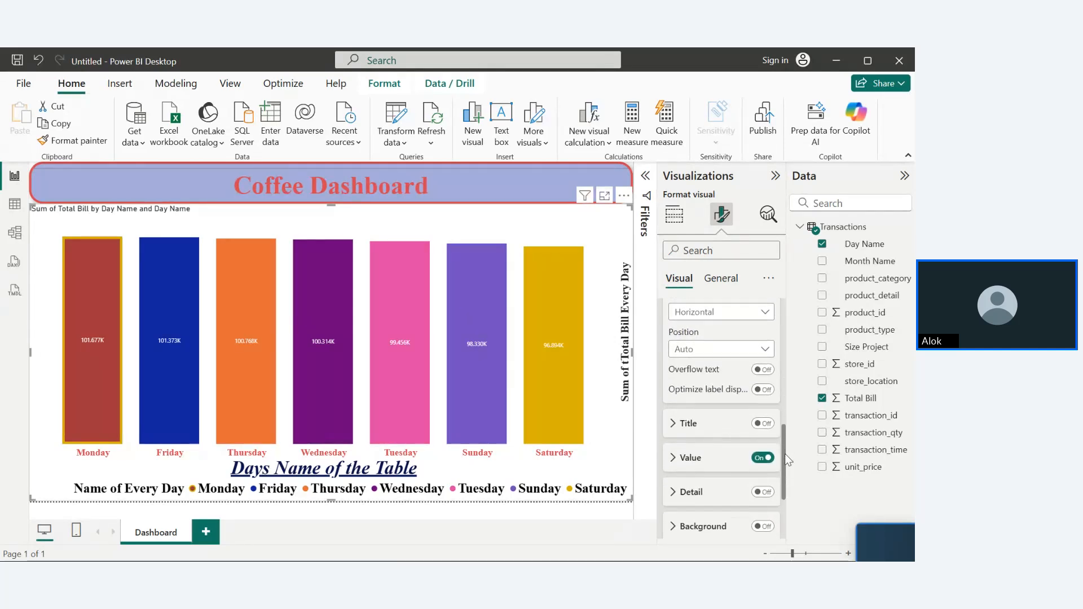
click(763, 370)
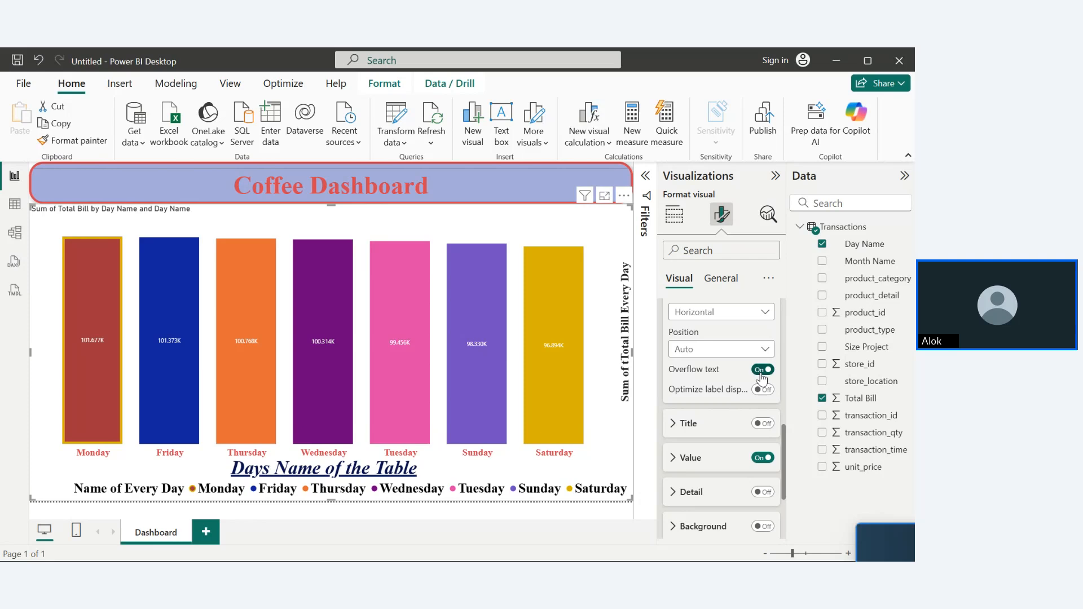
click(758, 351)
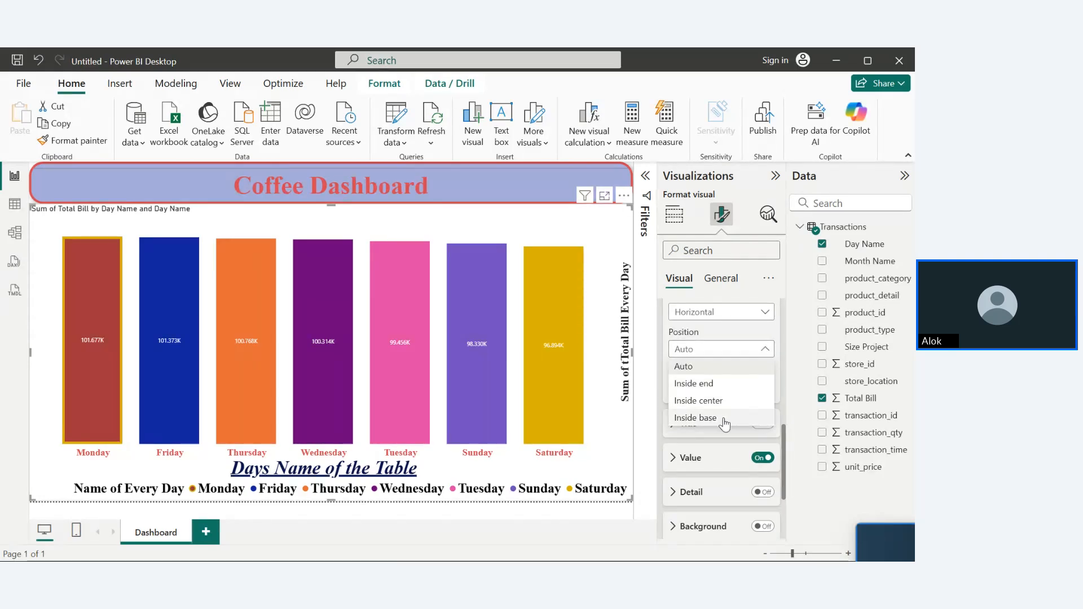
click(724, 417)
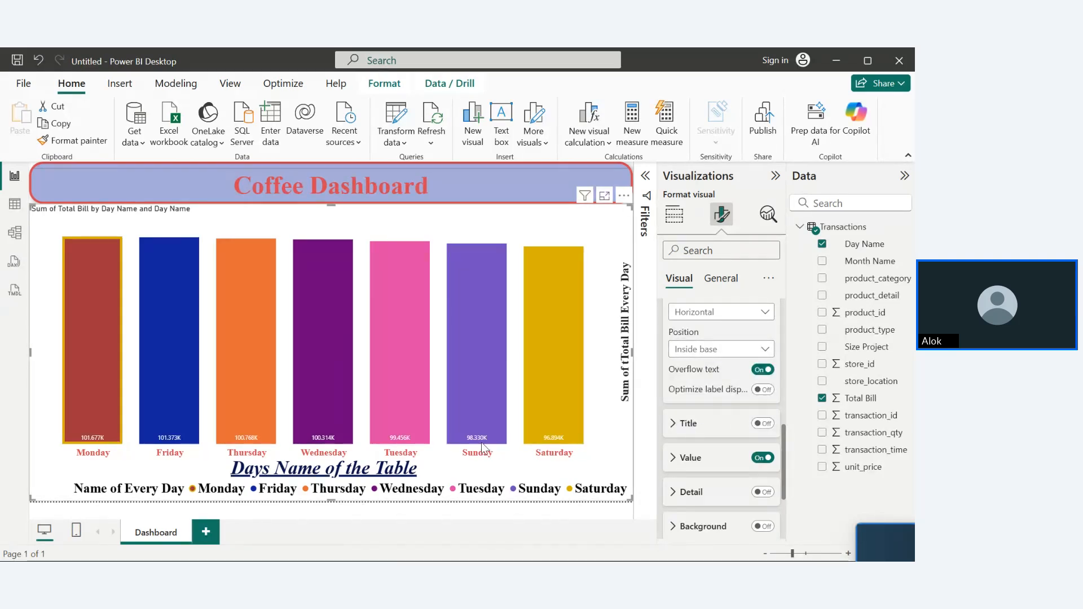
click(745, 356)
click(722, 379)
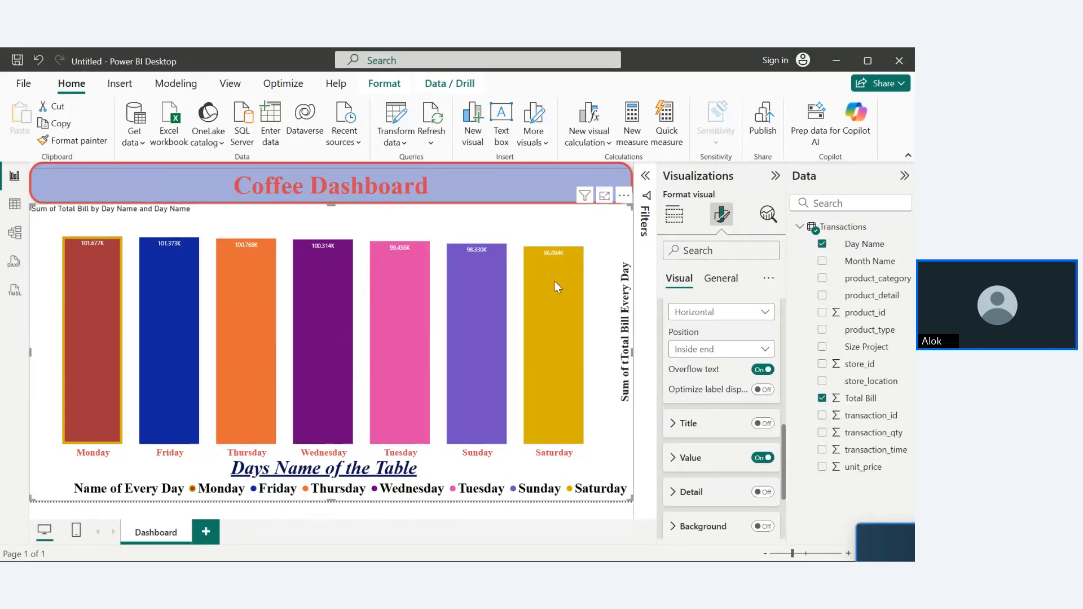
- Turn on the optimized label display for the data labels, keeping overflow text on, and set the maximum width to 400 px
click(771, 371)
click(770, 371)
click(768, 371)
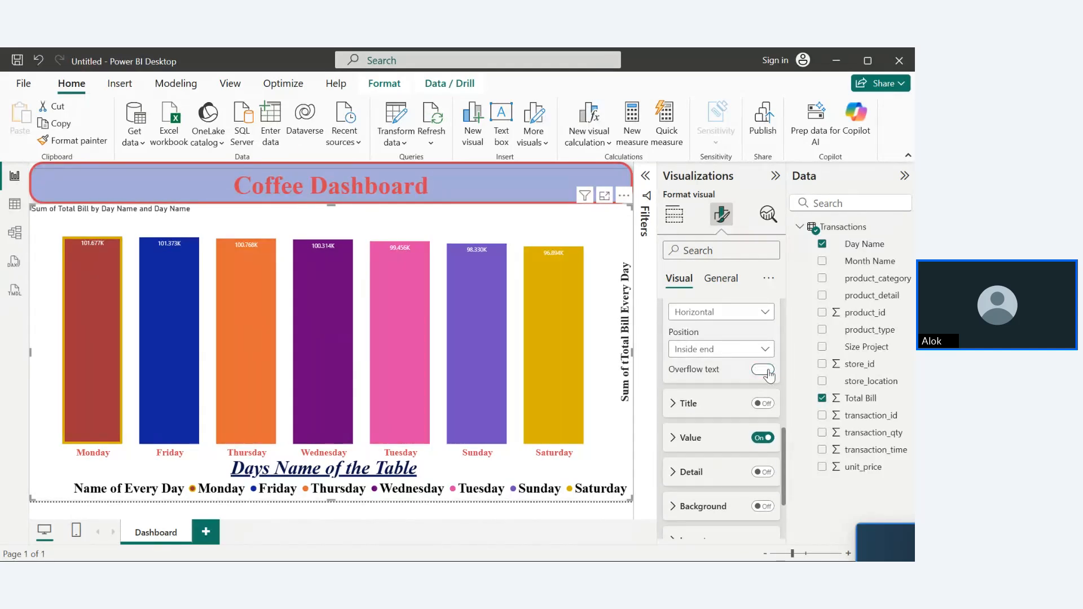
click(769, 371)
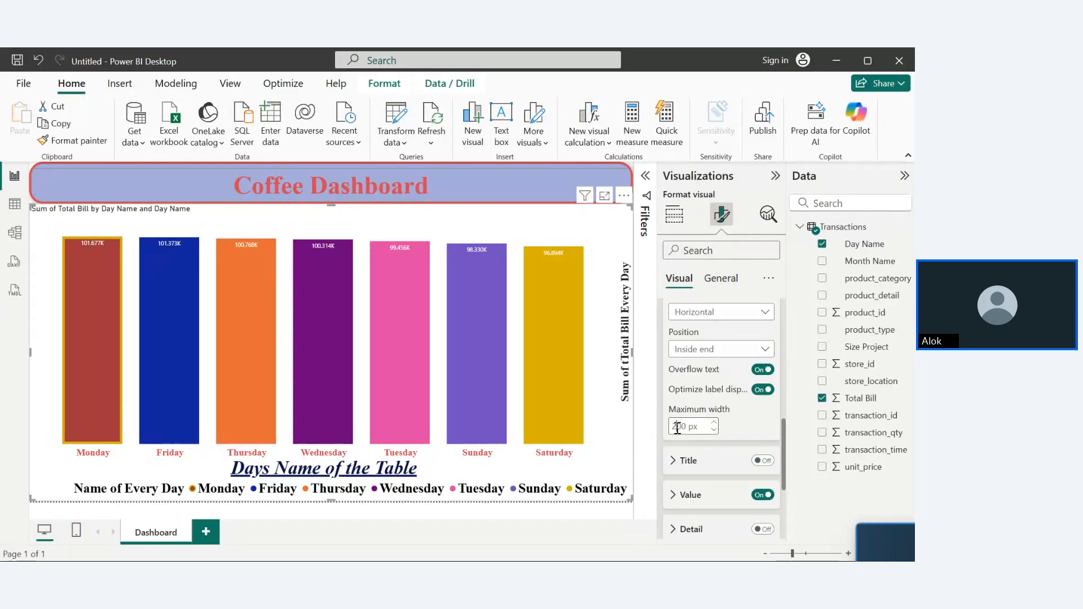
key(BackSpace)
text(3)
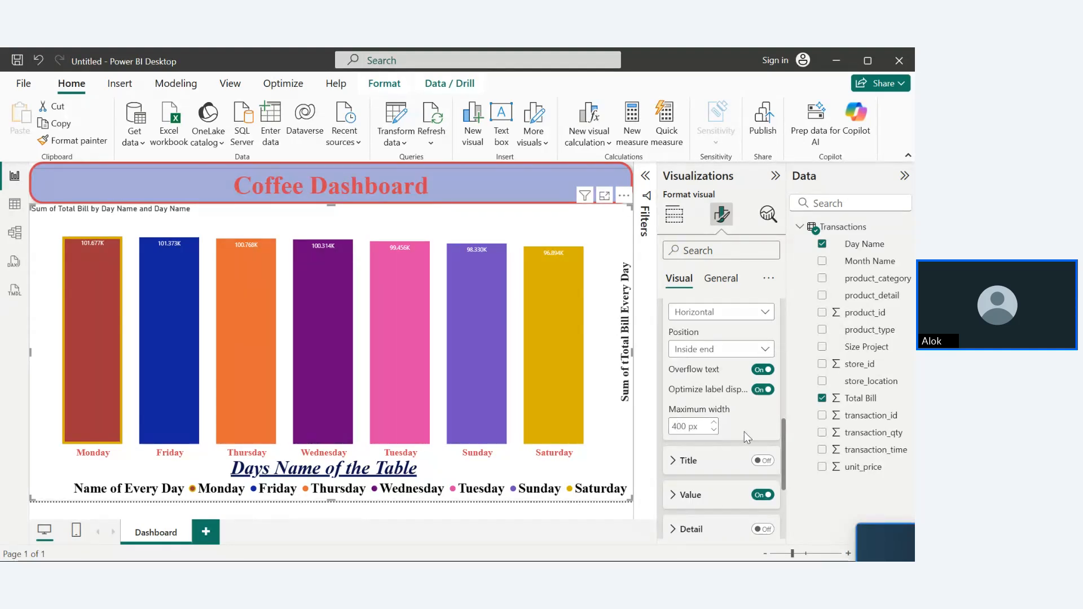
mouse_move(554, 308)
- Collapse the data label settings and reopen them to review the orientation, position and width options
drag(783, 438, 772, 392)
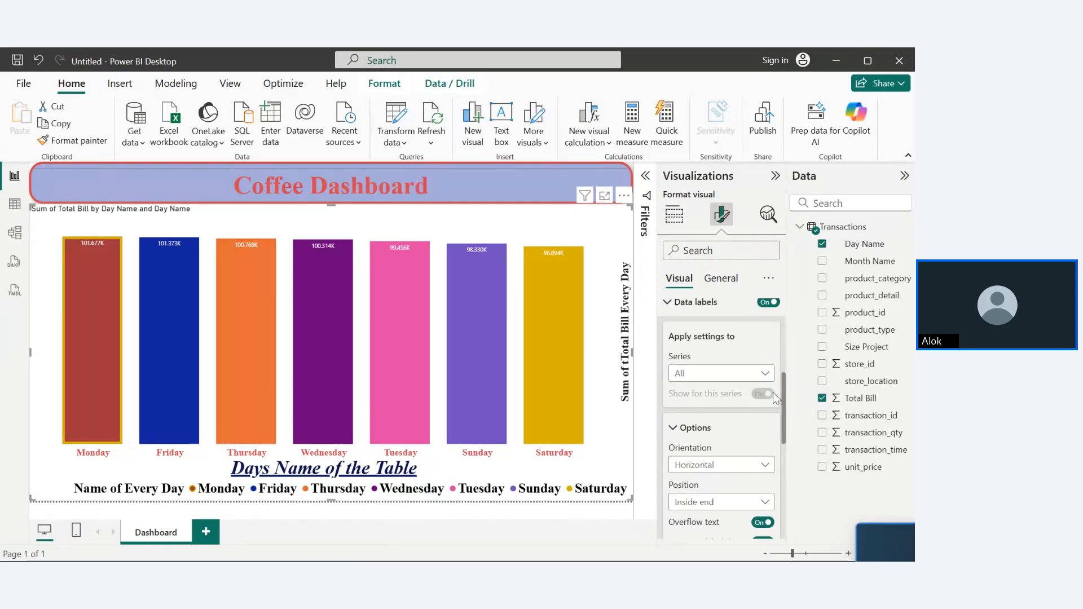
click(677, 425)
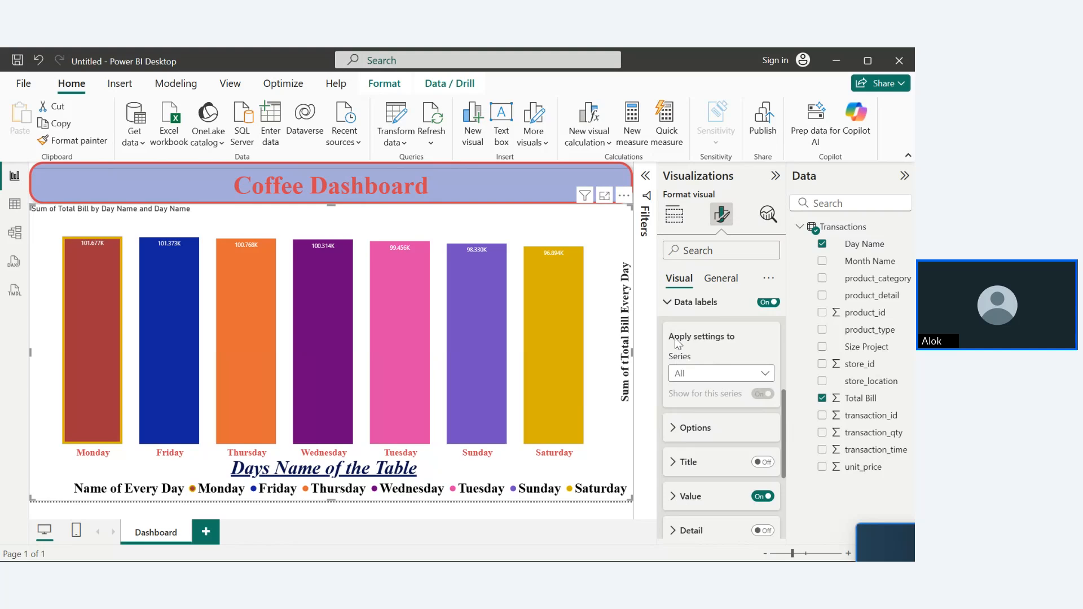
click(669, 304)
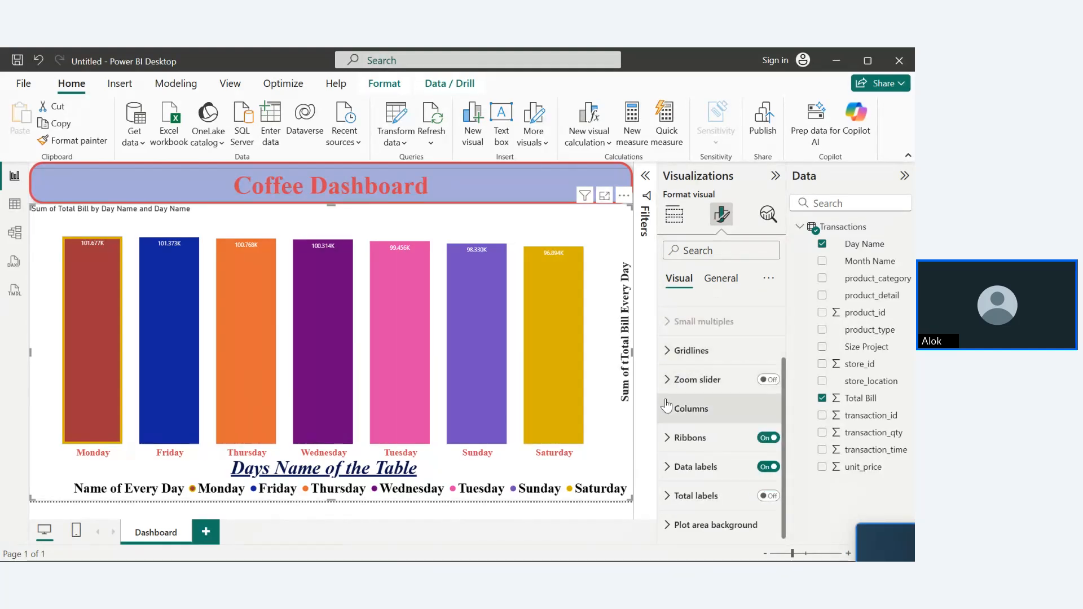
click(667, 467)
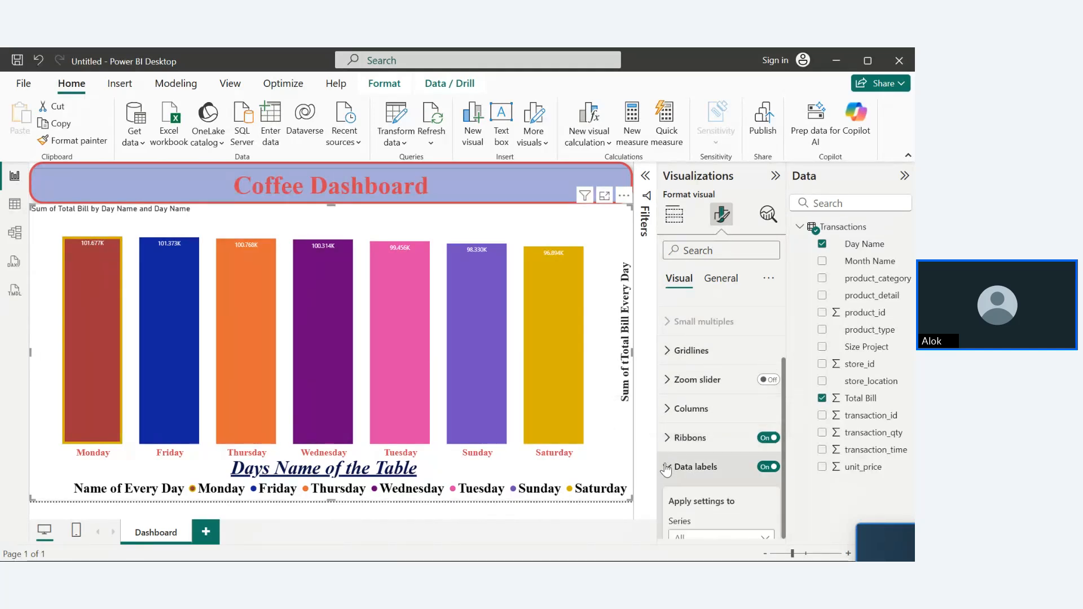
drag(780, 406, 782, 491)
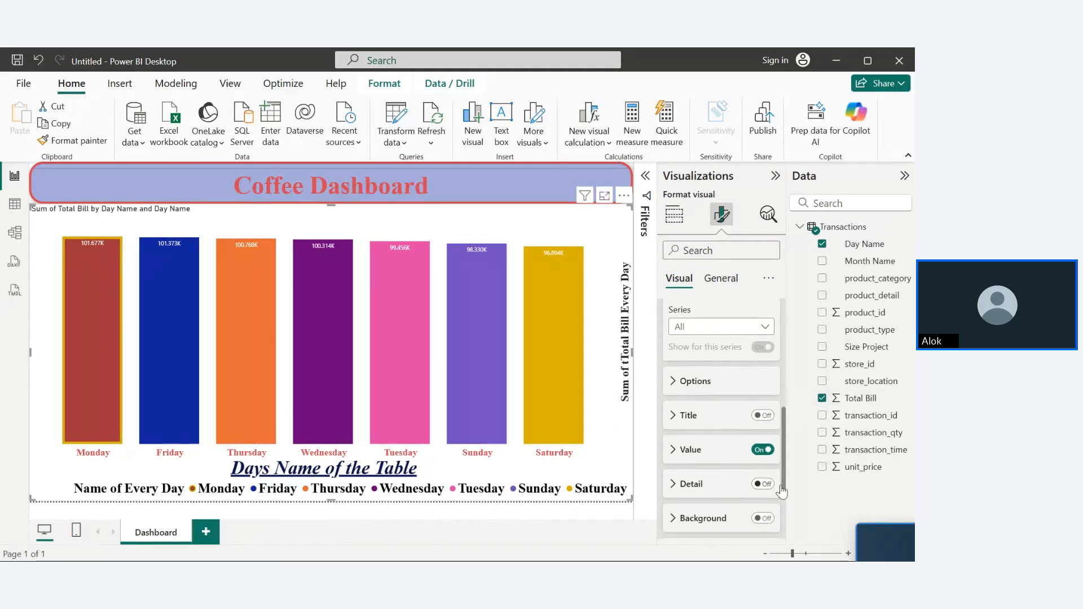
click(674, 377)
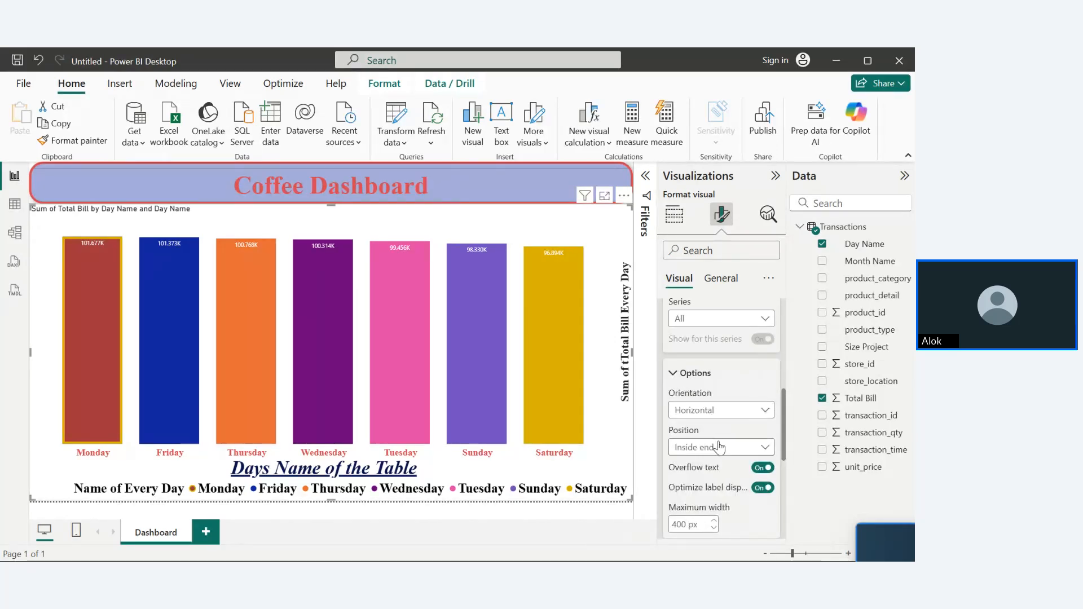
- Collapse the data label options and try showing the label titles, turning them off again
click(673, 371)
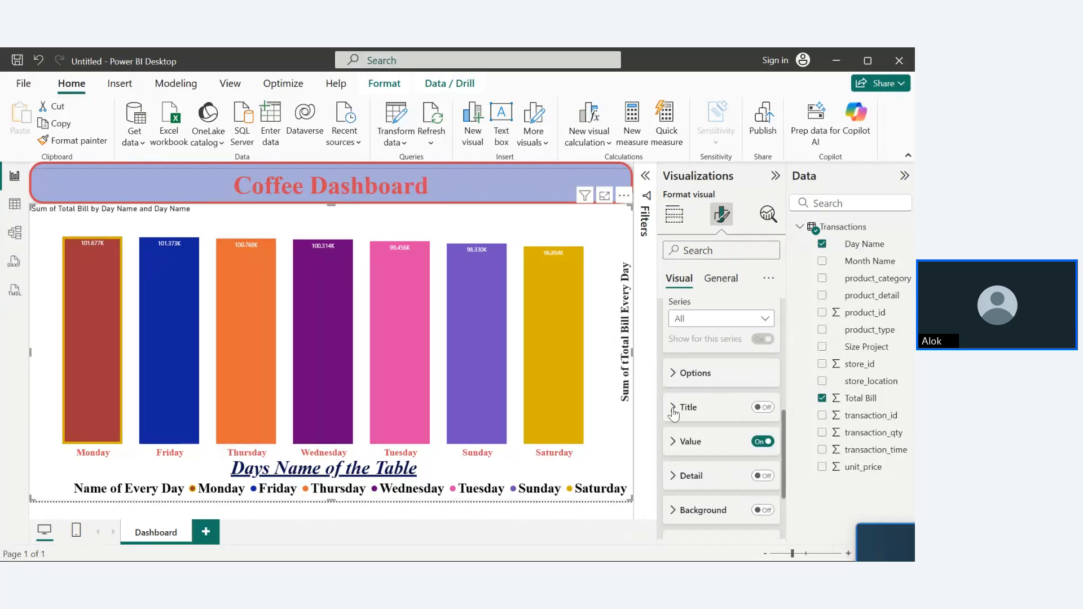
click(758, 408)
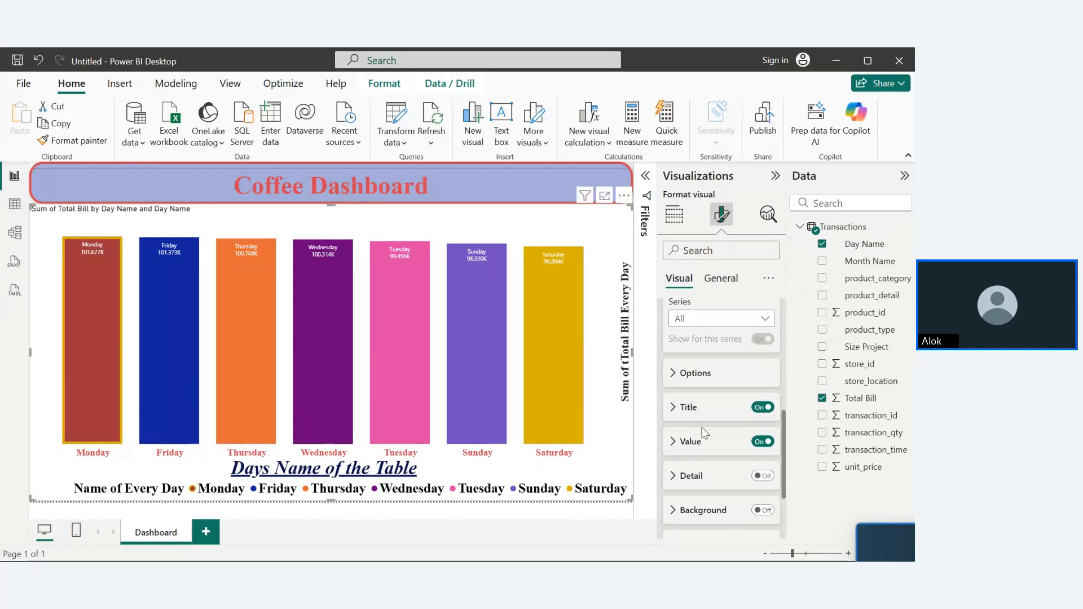
click(756, 408)
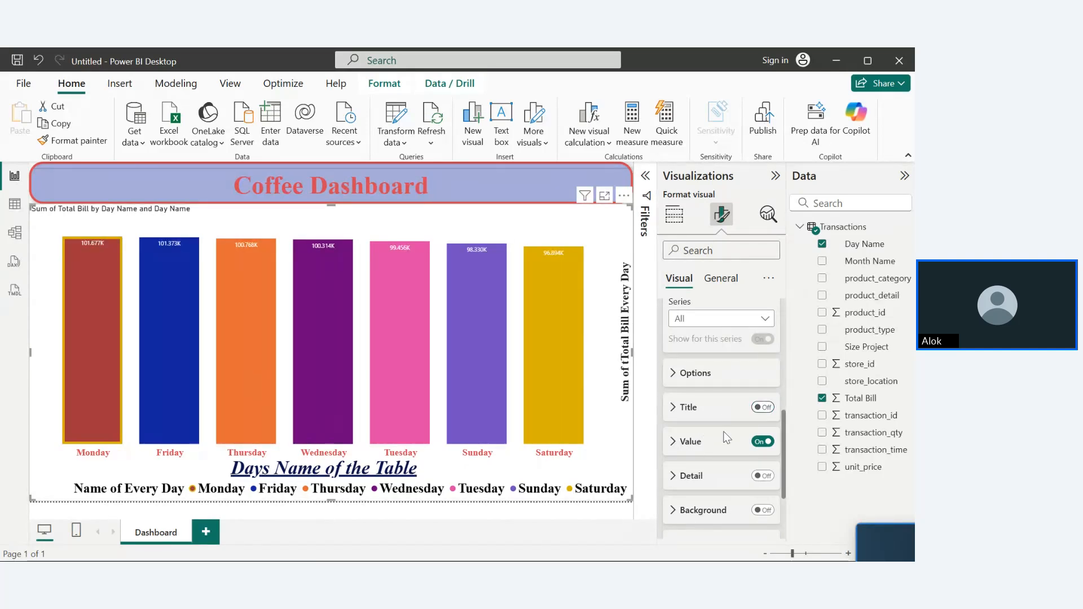
- Expand the data label value settings and examine the field and summarization behind the values
click(679, 444)
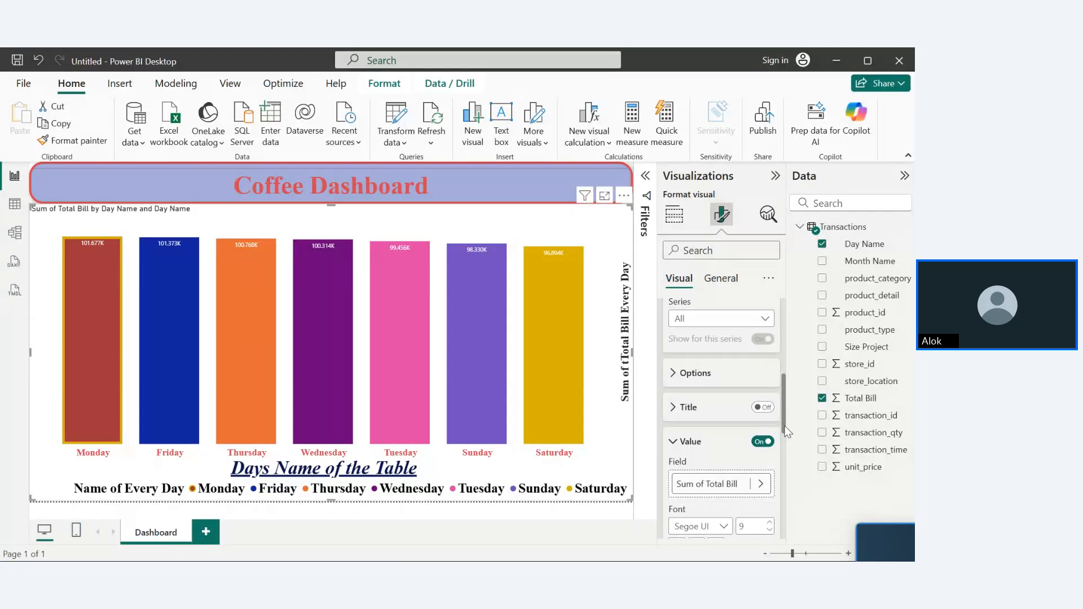
scroll(786, 430, down, 3)
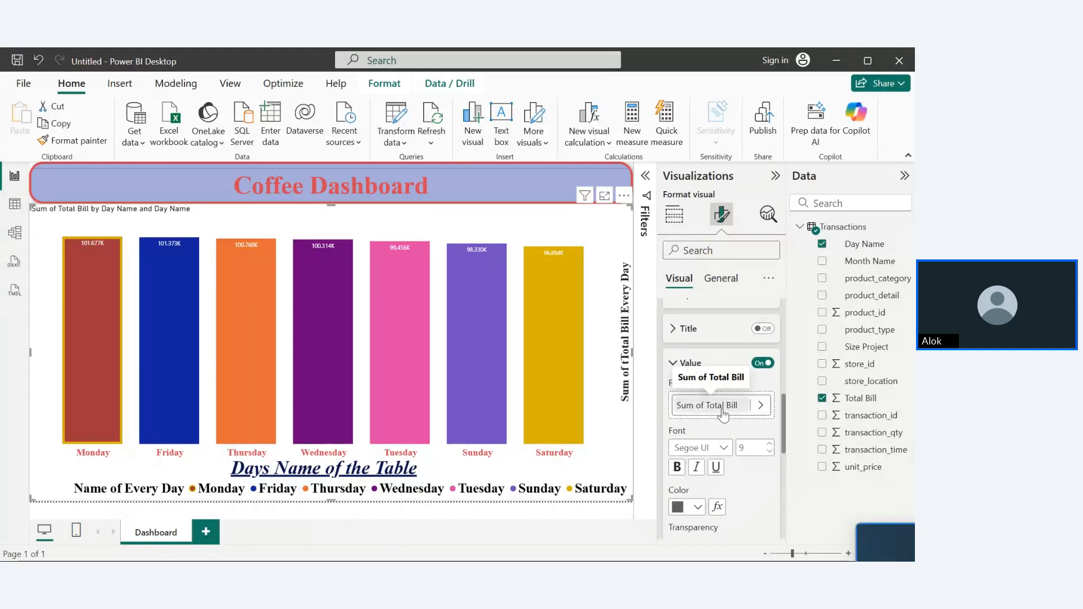
click(742, 410)
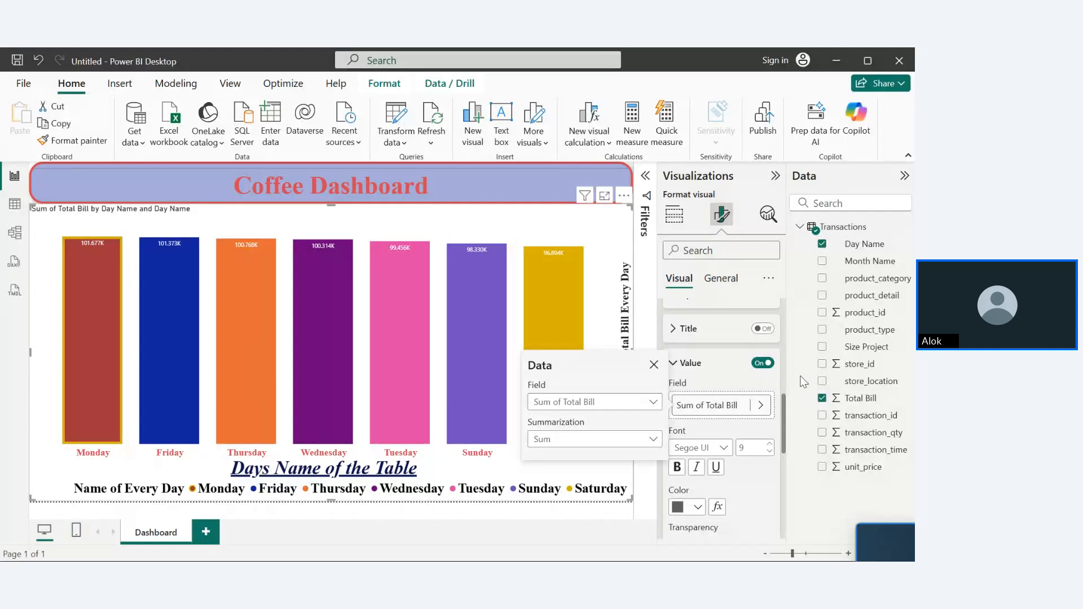
- Try turning the data label values off and switch them back on
click(763, 363)
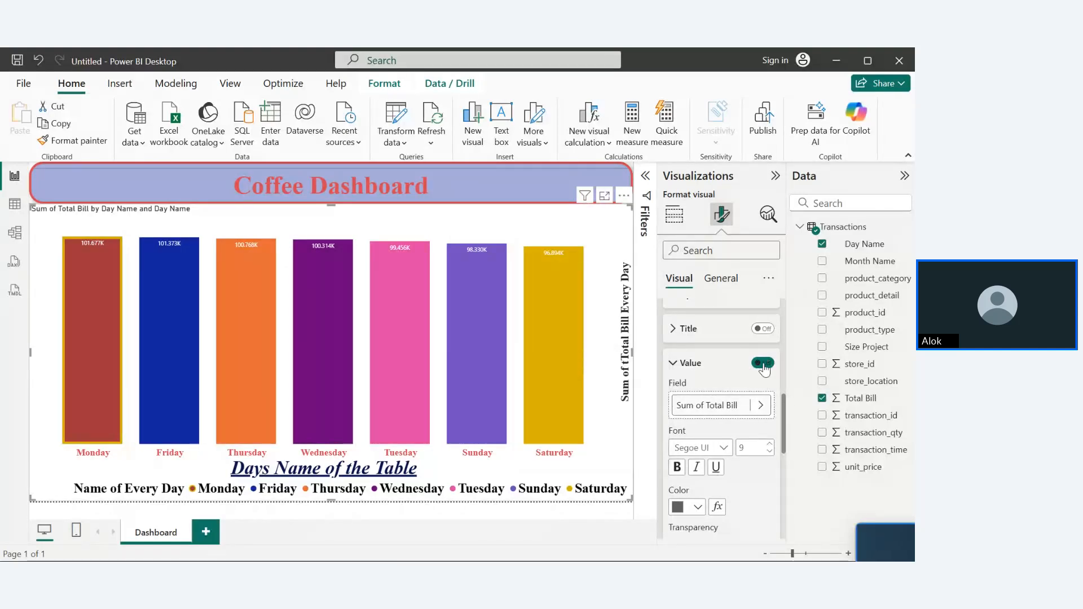
click(763, 364)
click(763, 364)
click(764, 364)
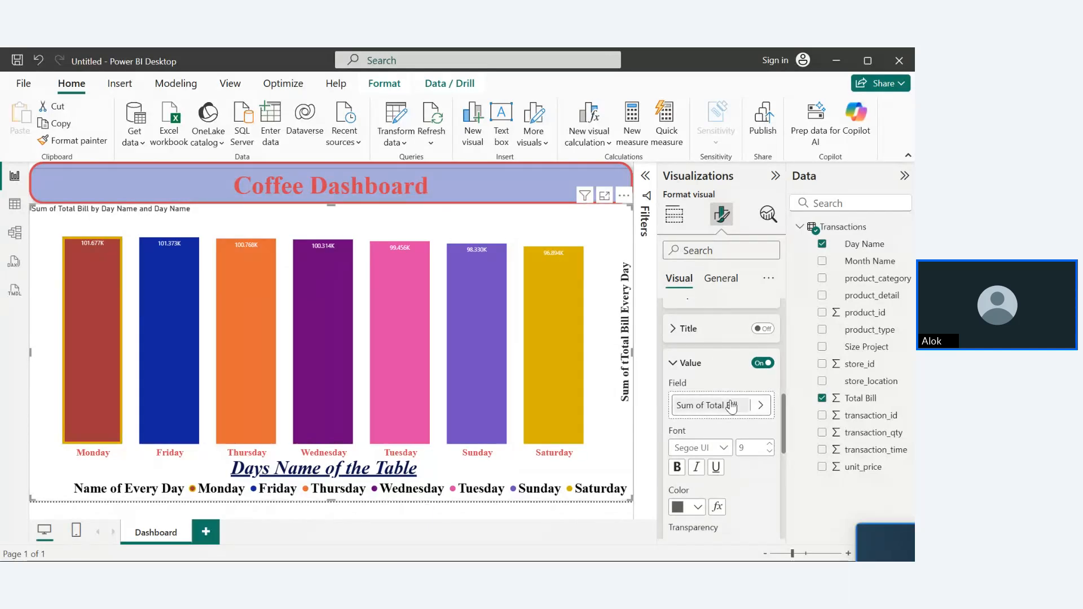
- Set the font of the data label values to Times New Roman at size 18
click(754, 449)
text(12)
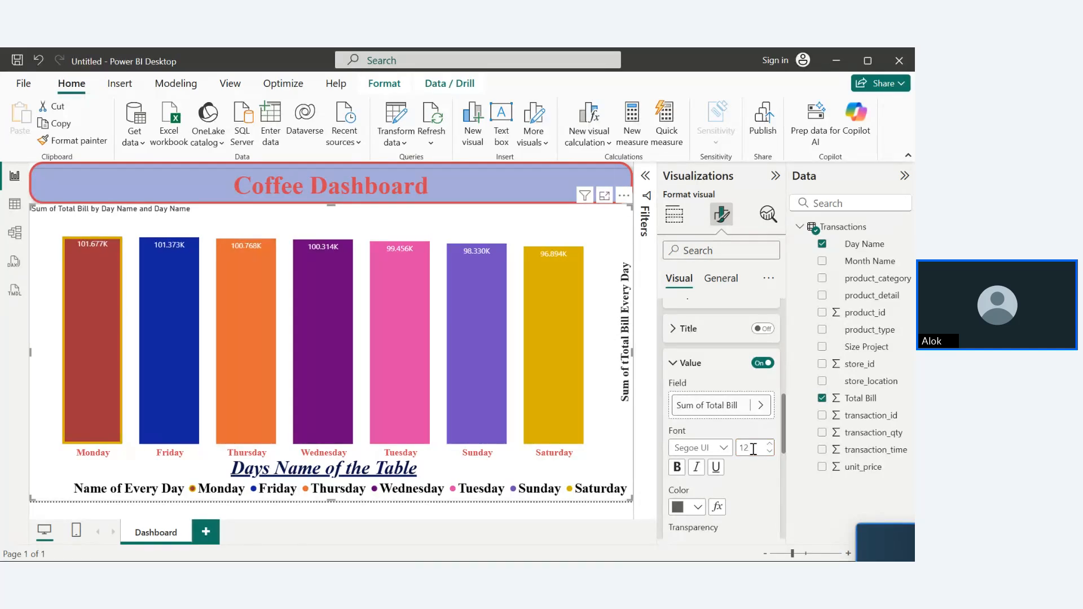
click(695, 447)
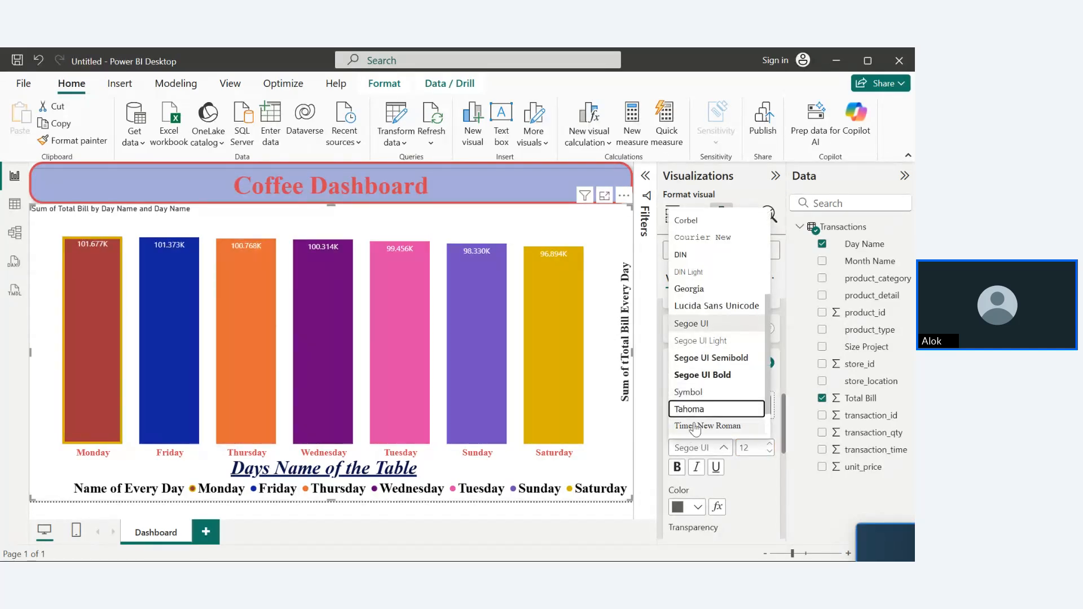
click(694, 426)
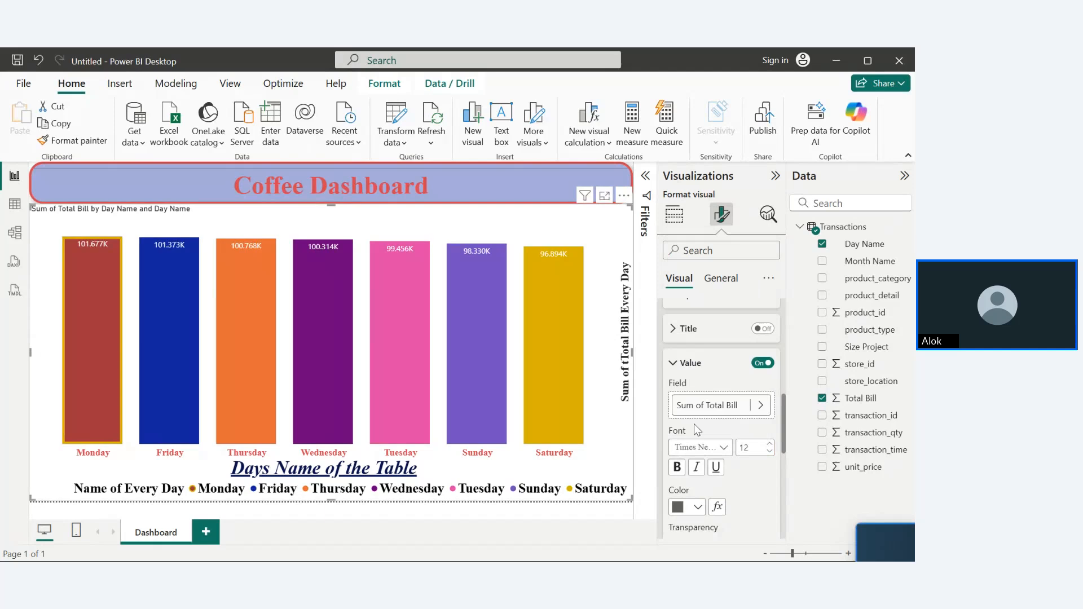
click(749, 447)
text(18)
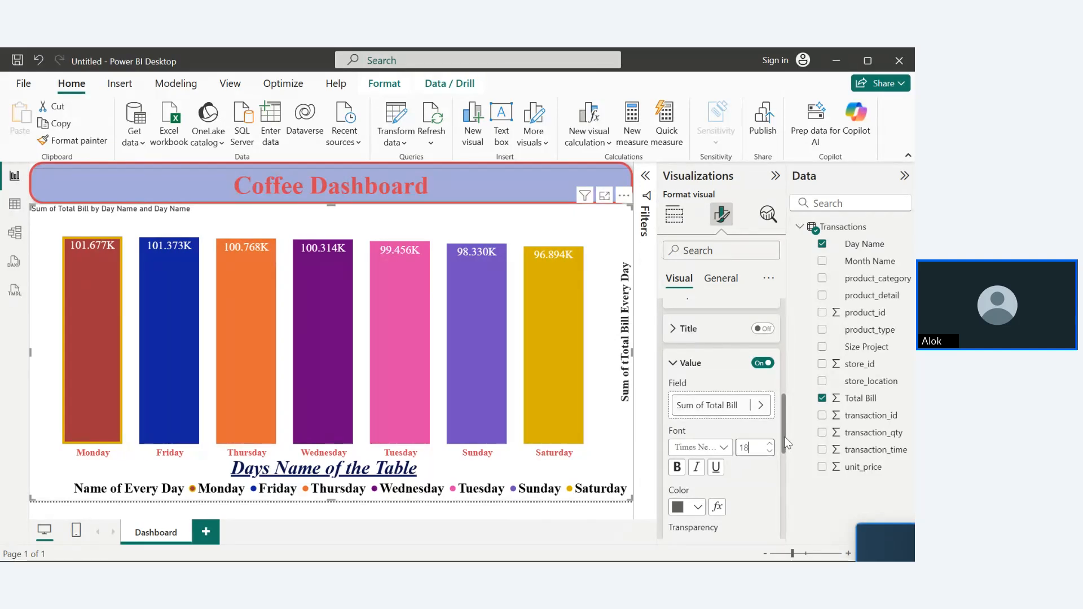
- Set the data label values' transparency to 44% and their display units to Thousands
drag(789, 445, 785, 483)
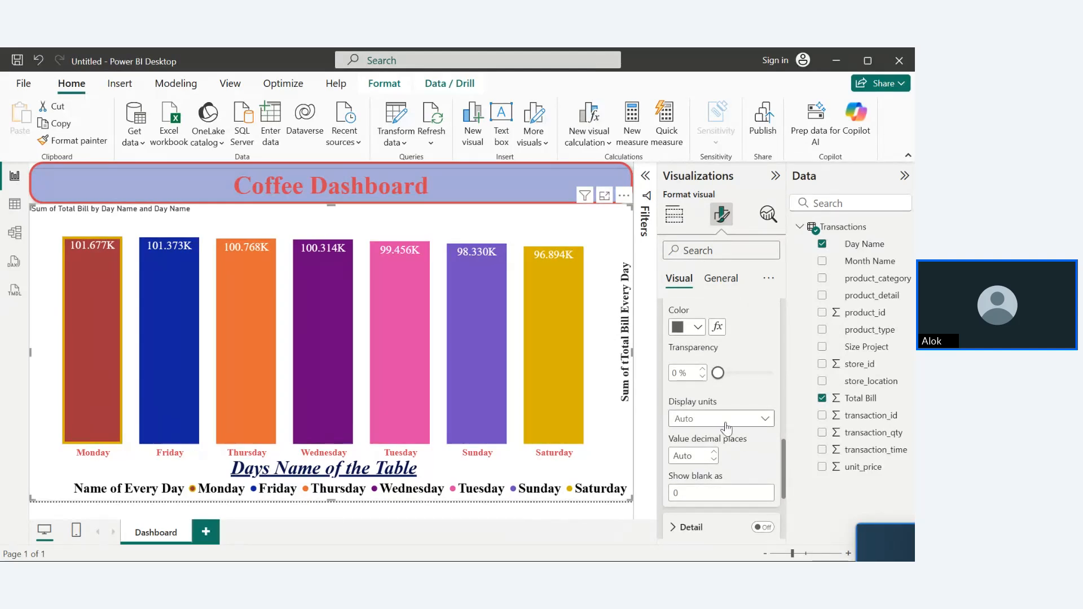
drag(716, 372, 741, 373)
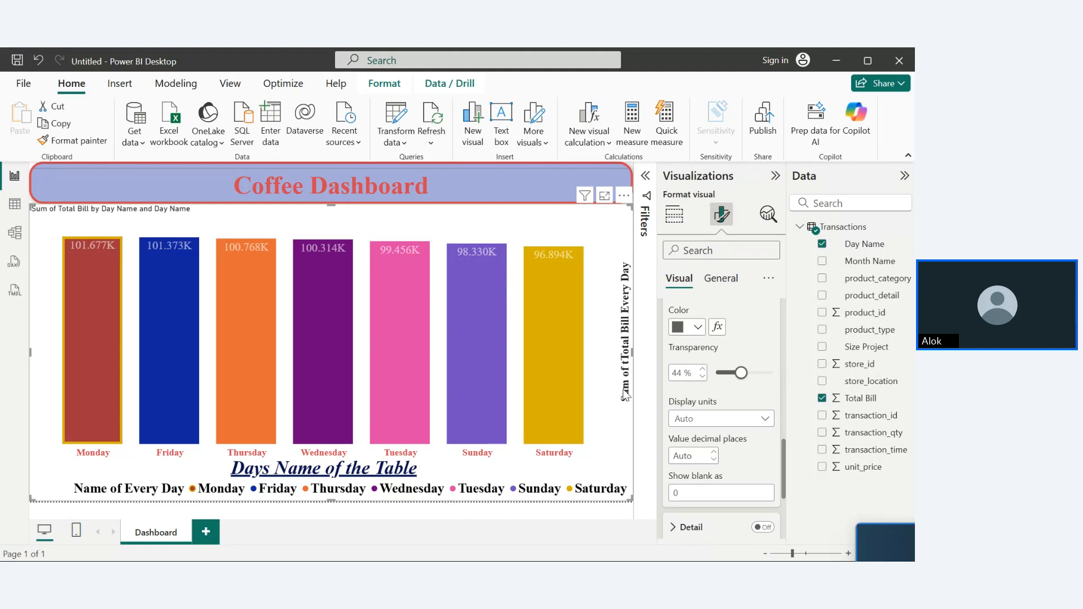
click(719, 422)
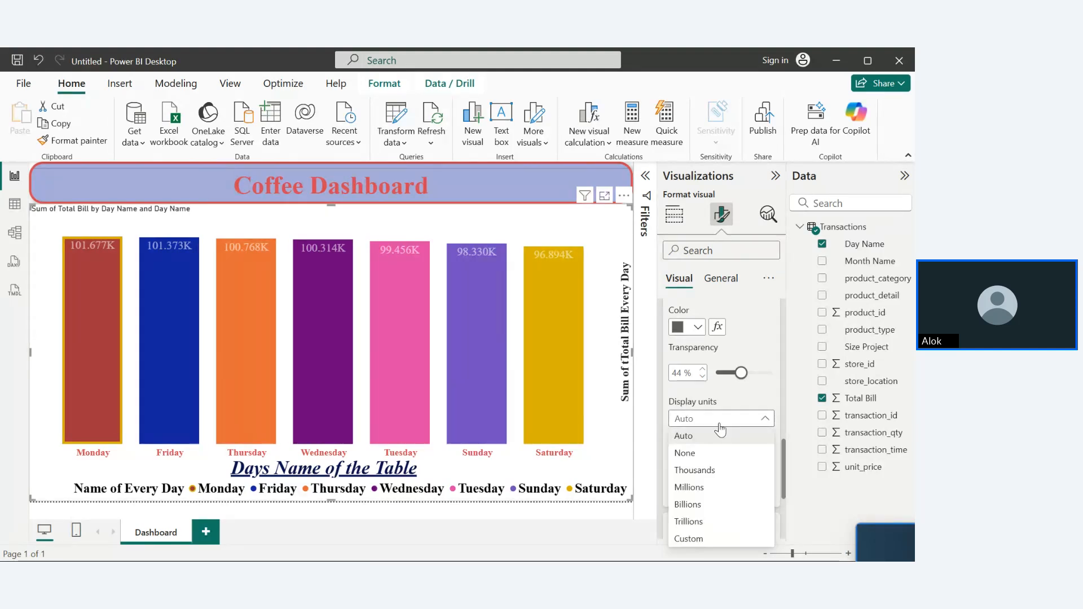
click(709, 470)
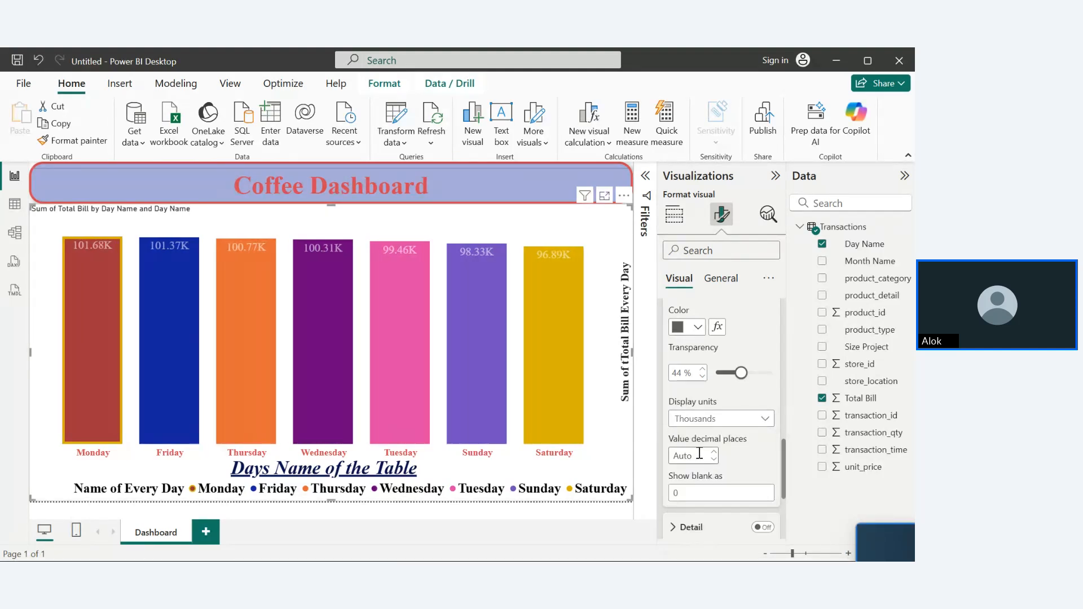
- Try Millions and None as display units for the data label values
click(695, 422)
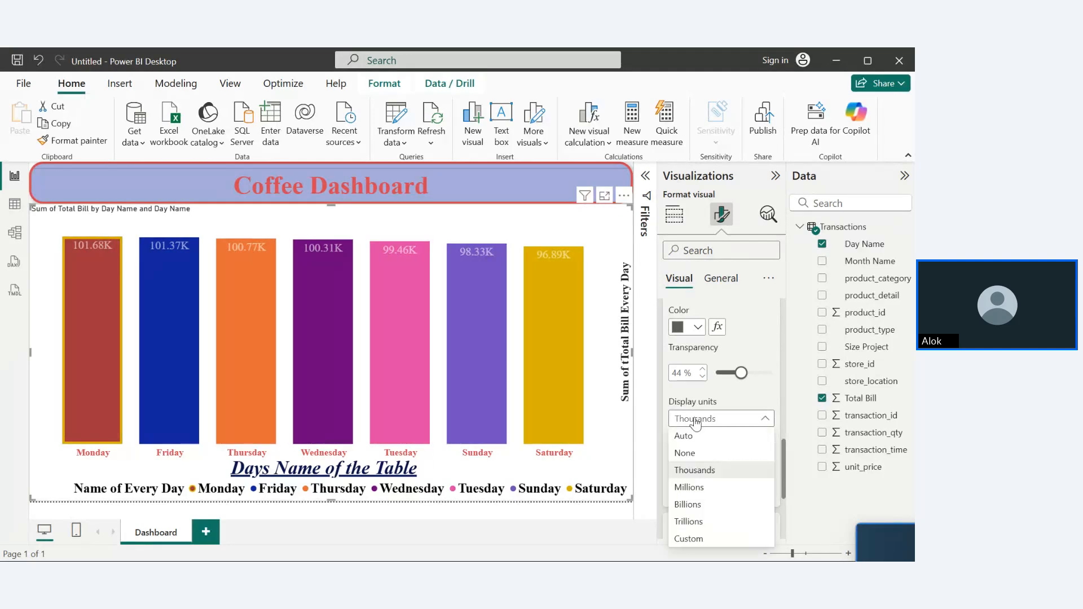
click(690, 487)
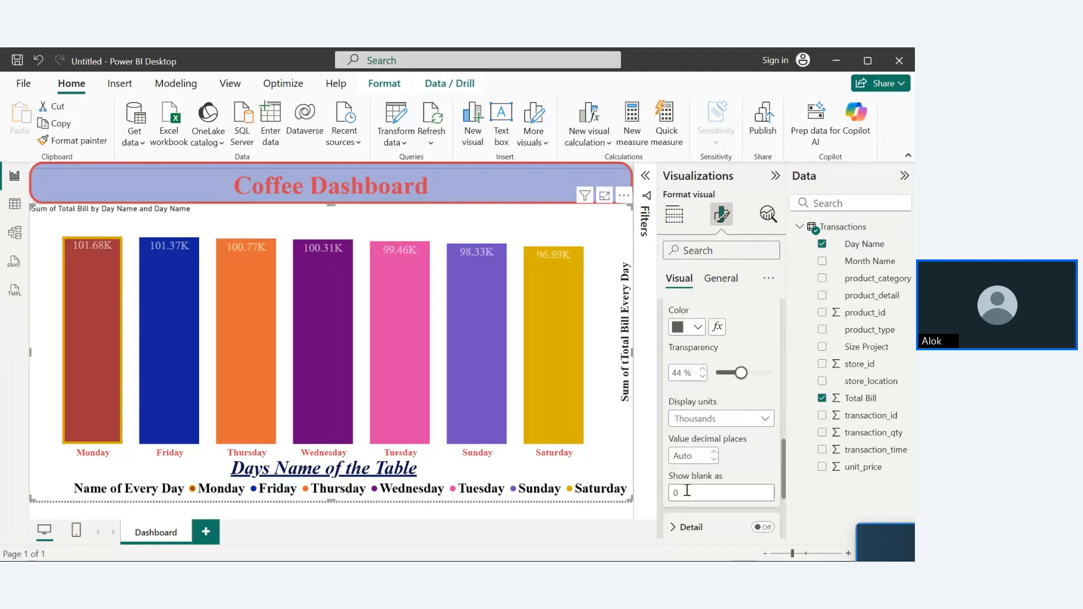
click(700, 427)
click(685, 450)
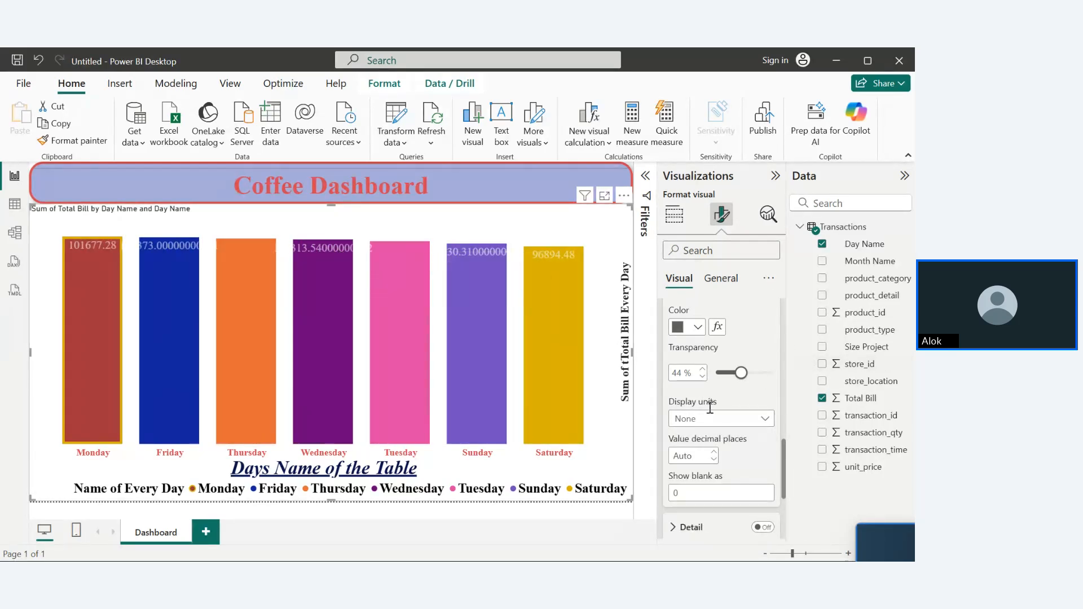
- Return the data label values' display units to Thousands and set 3 decimal places
click(712, 425)
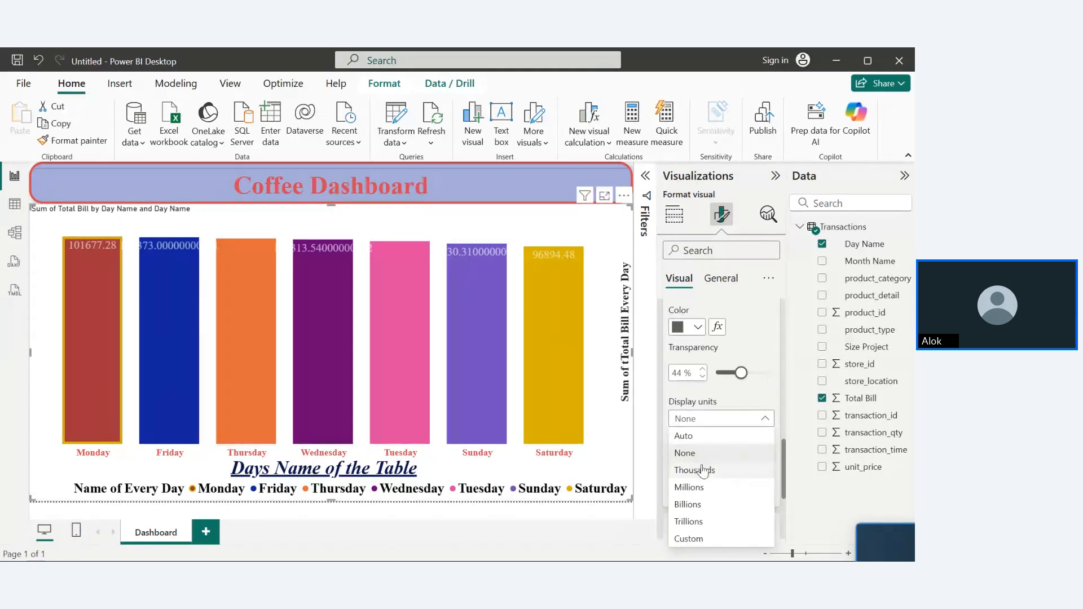
click(702, 471)
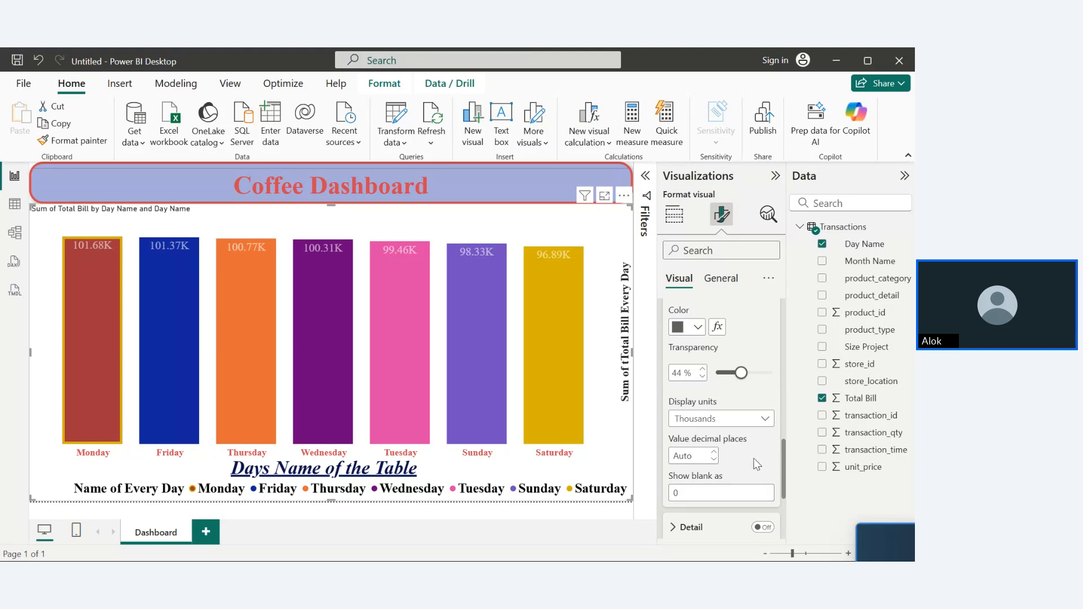
click(714, 460)
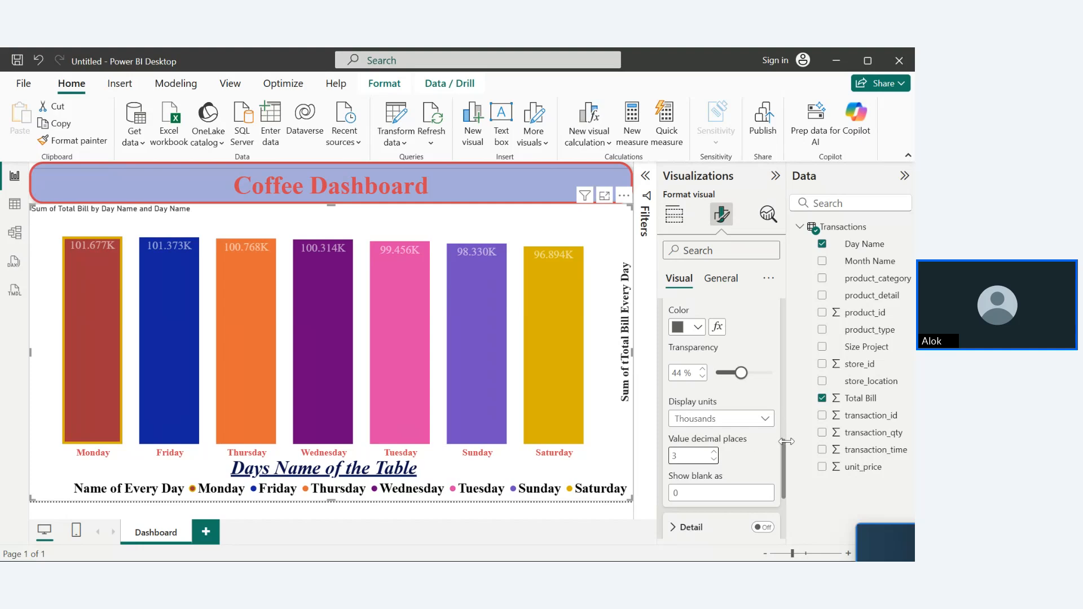
- Turn on the data label detail, expand its options to review them and collapse them again
drag(783, 452, 783, 478)
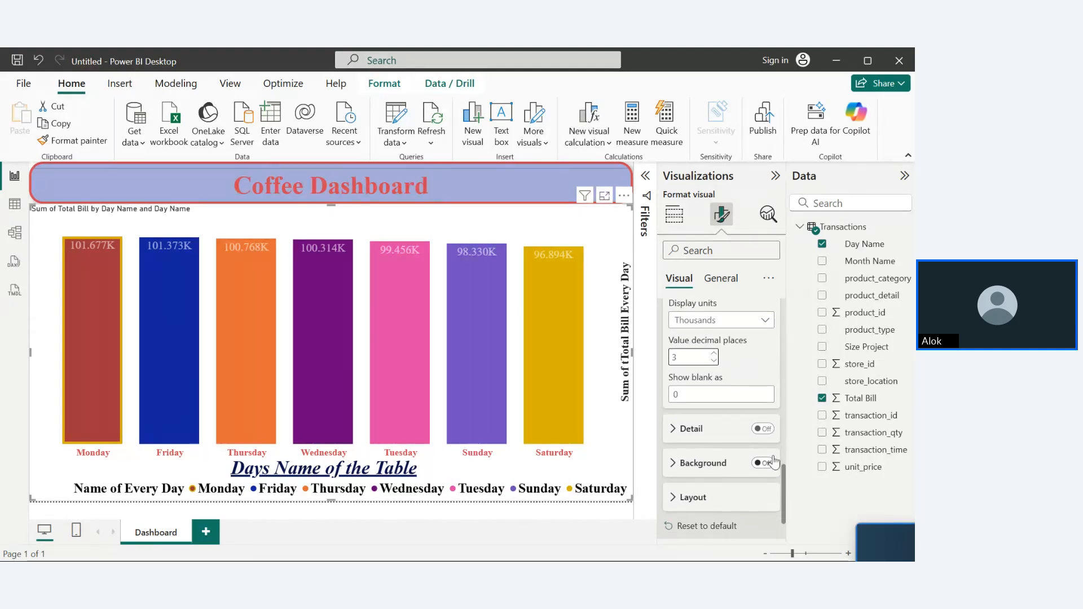
click(758, 429)
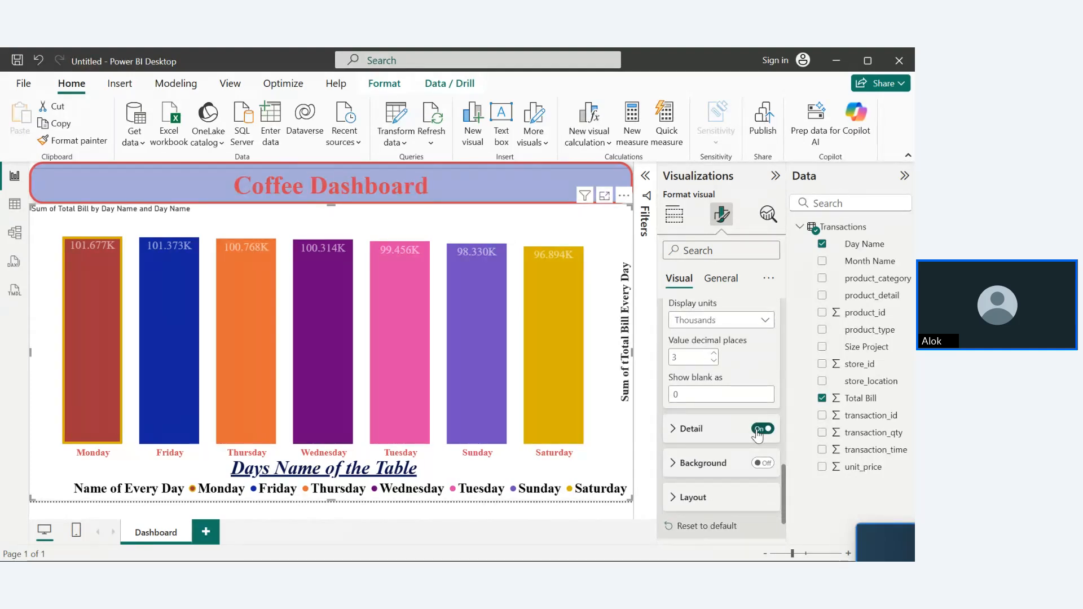
click(671, 431)
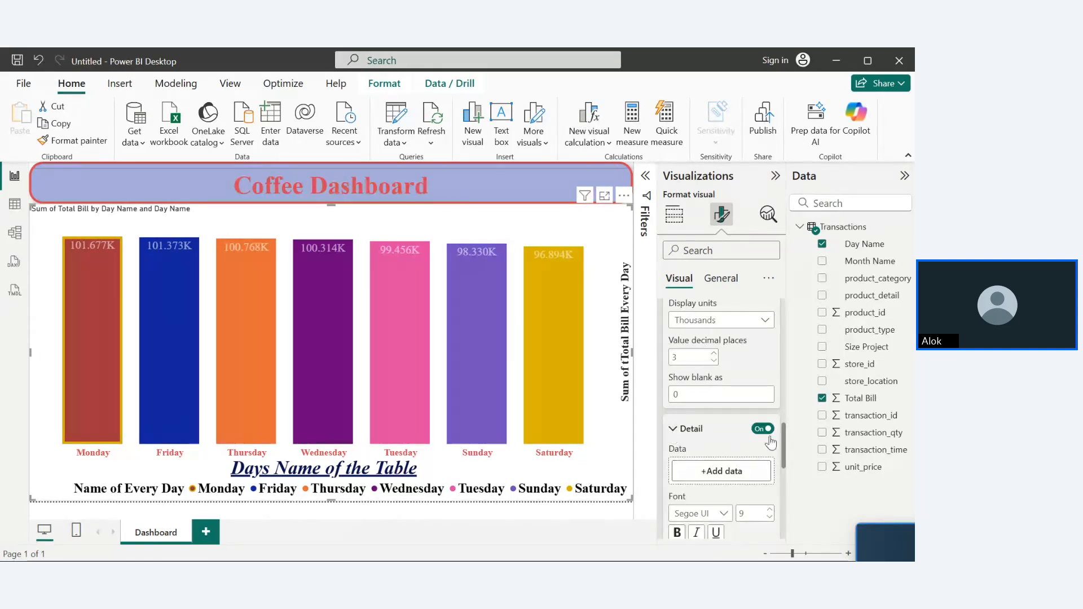
drag(785, 437, 770, 417)
click(702, 514)
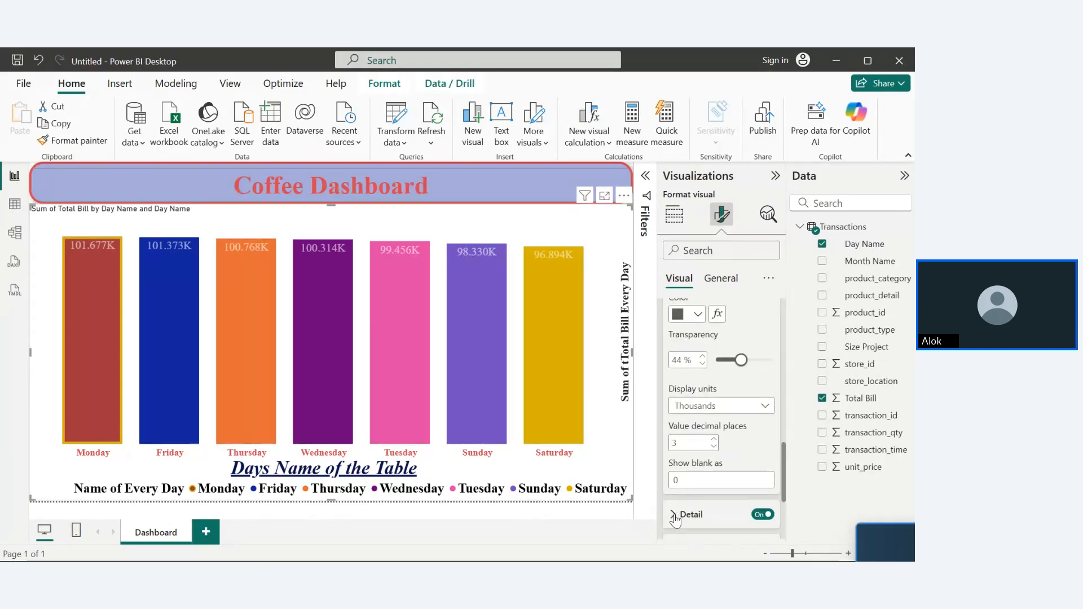
- Turn on the data label background and set its color to the purple theme color
drag(783, 466, 782, 496)
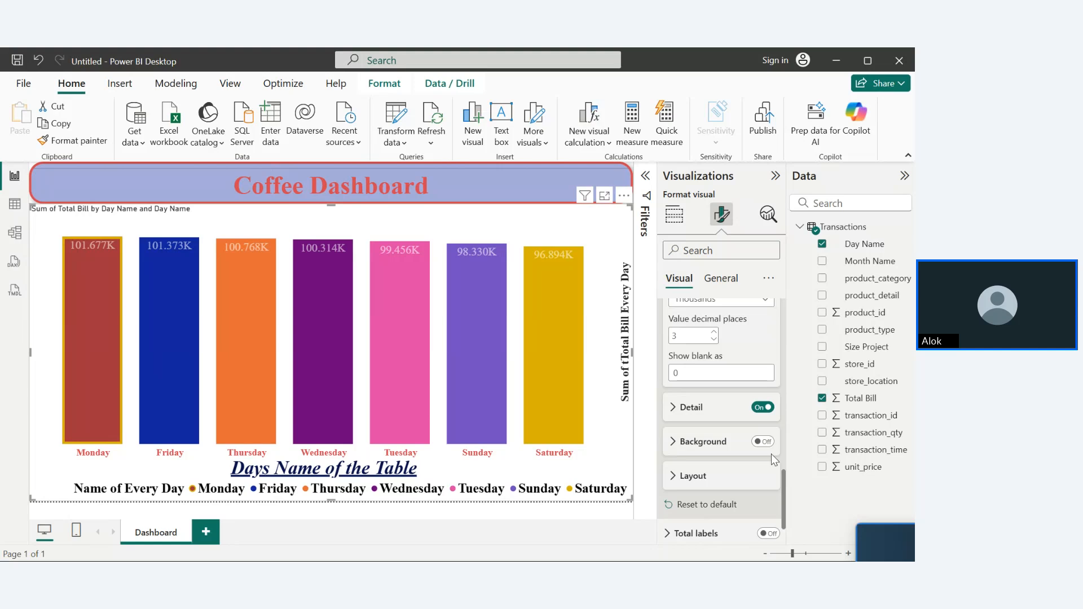
click(754, 442)
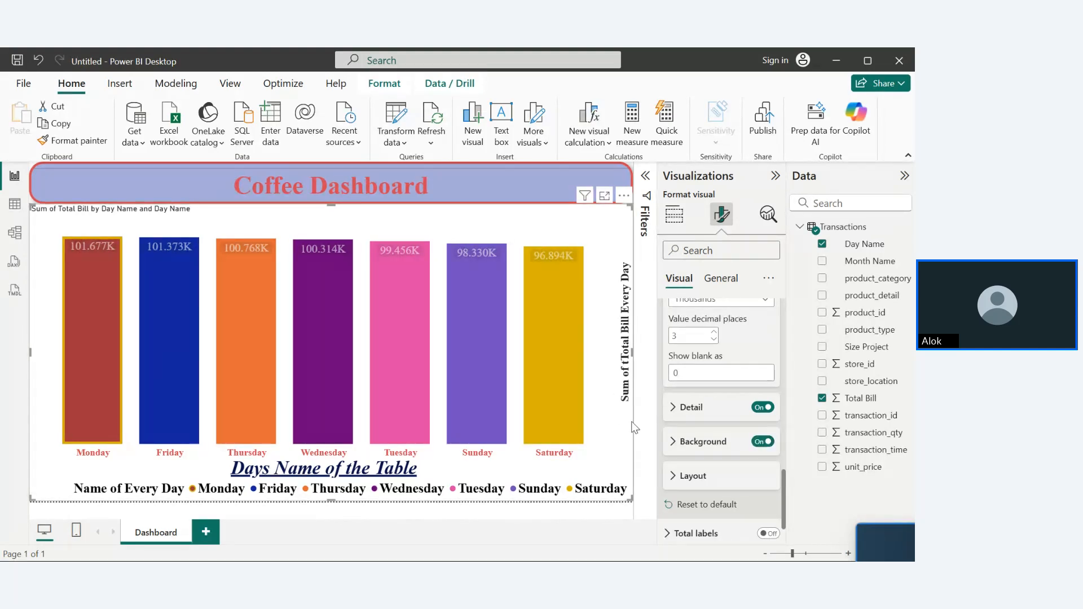
click(756, 442)
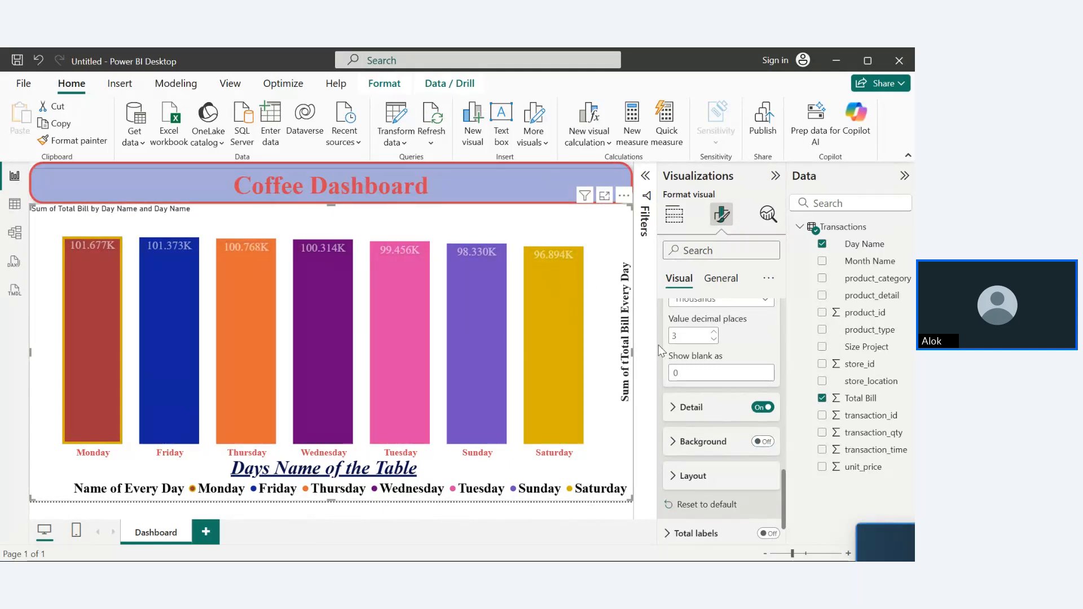
click(756, 442)
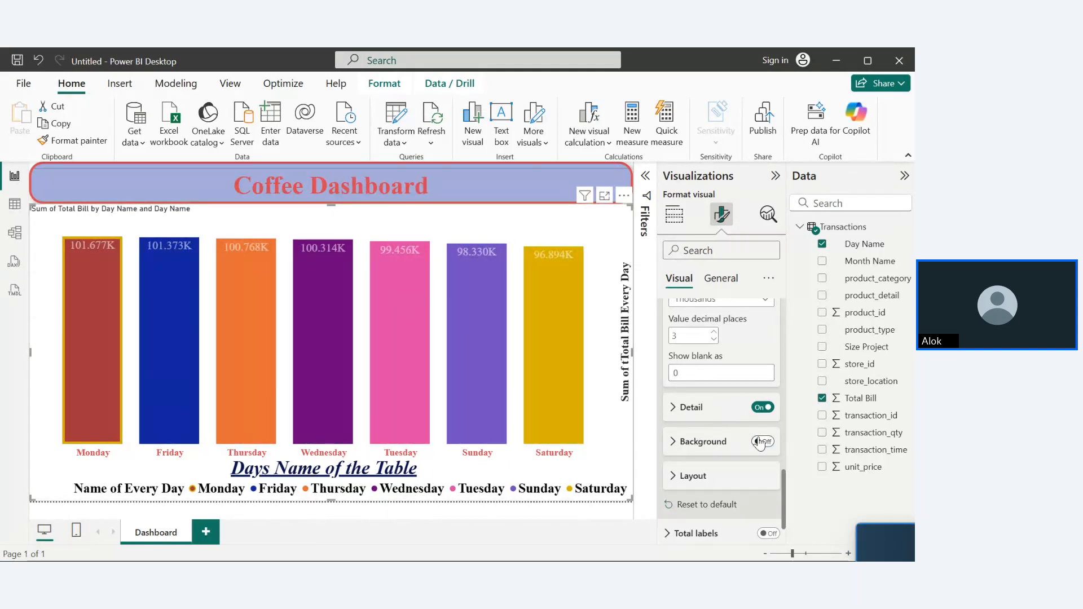
click(674, 443)
click(693, 478)
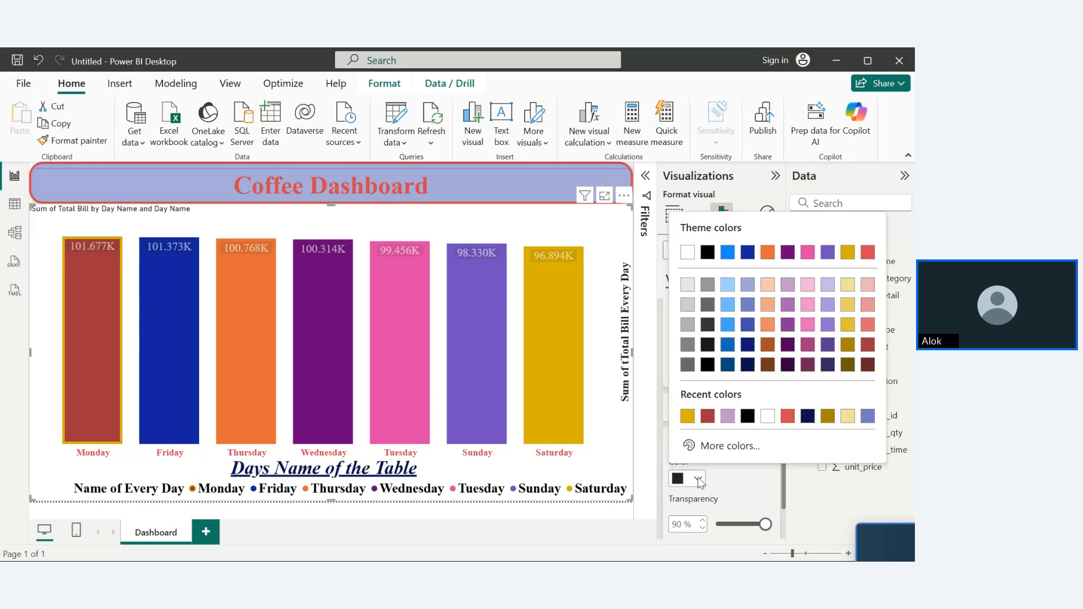
click(786, 253)
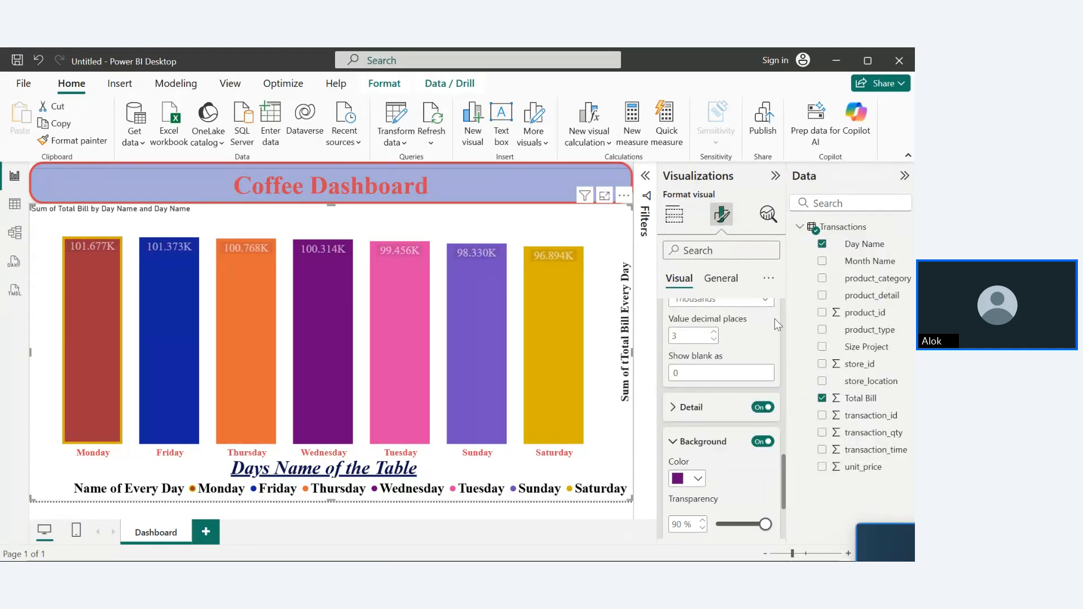
- Set the data label values' transparency to 0% and the label background's transparency to 12%
drag(782, 465, 777, 420)
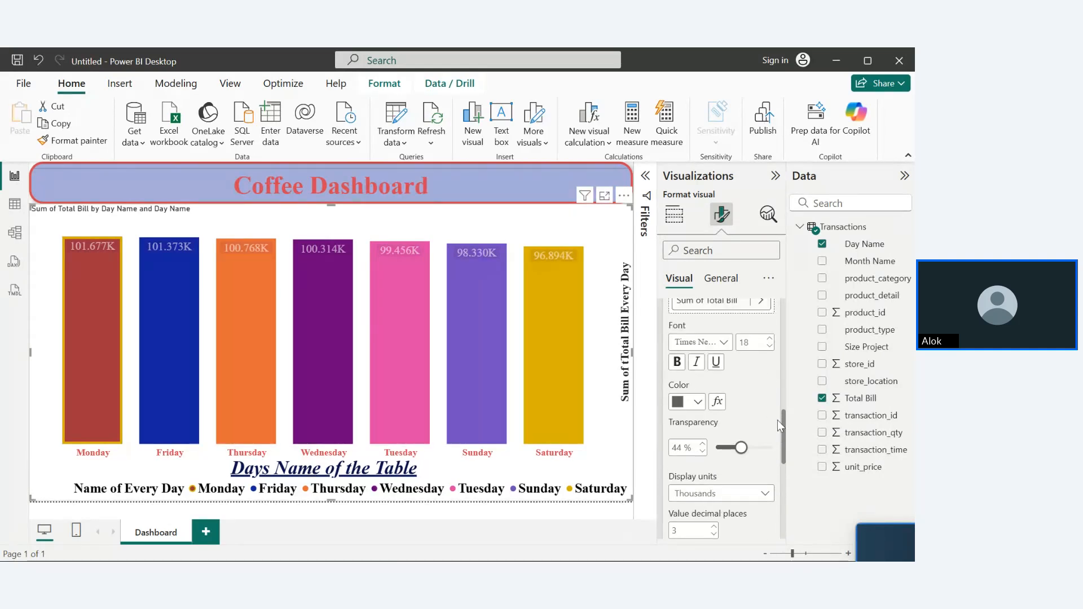
drag(738, 452, 717, 448)
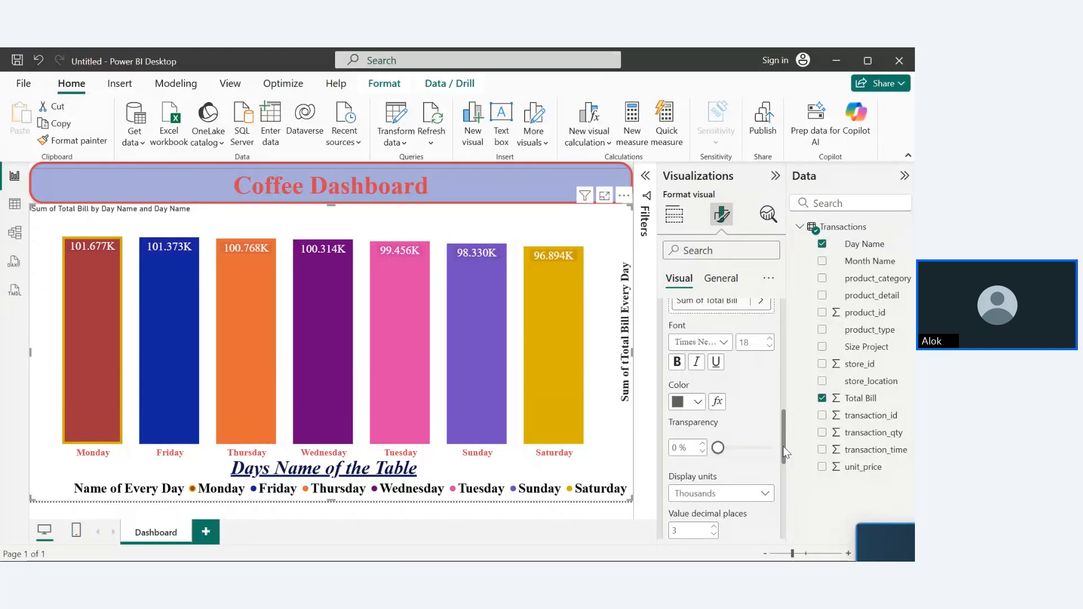
drag(783, 446, 786, 502)
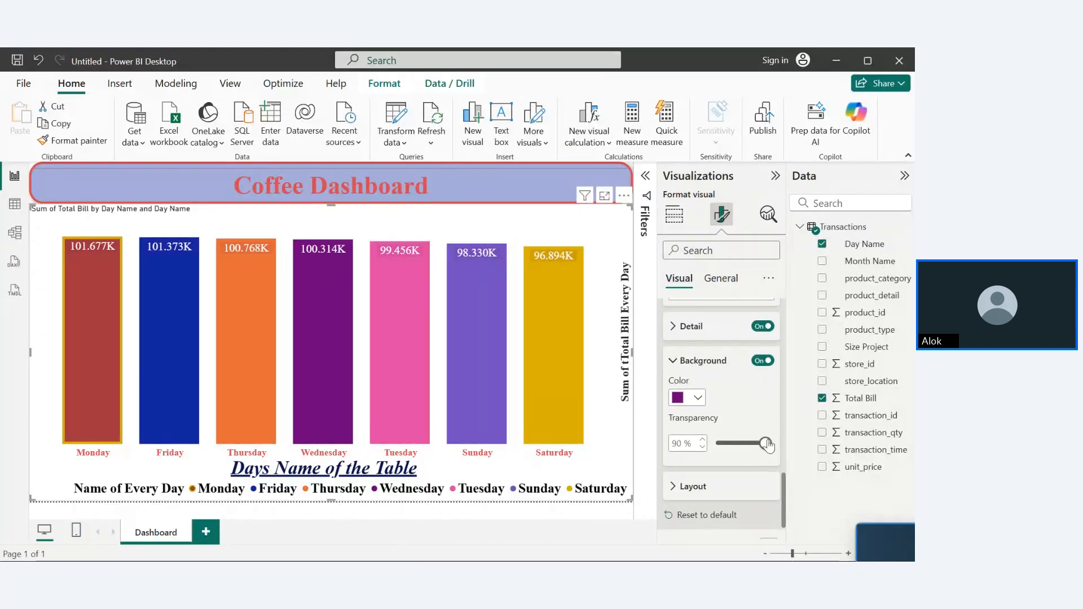
drag(765, 446, 724, 450)
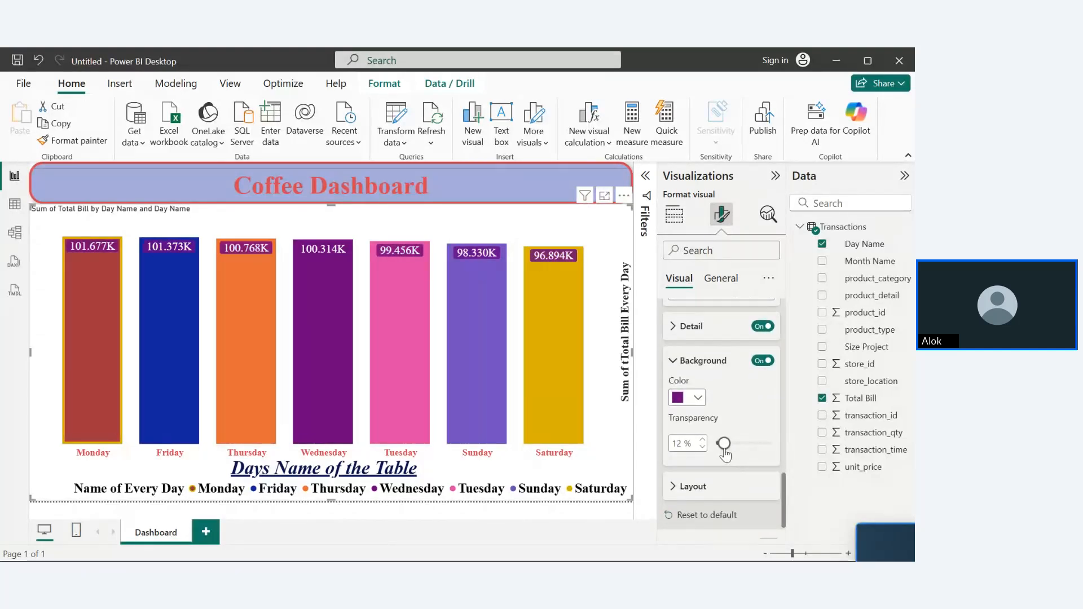
- Change the data label background color to black and collapse the background settings
click(698, 398)
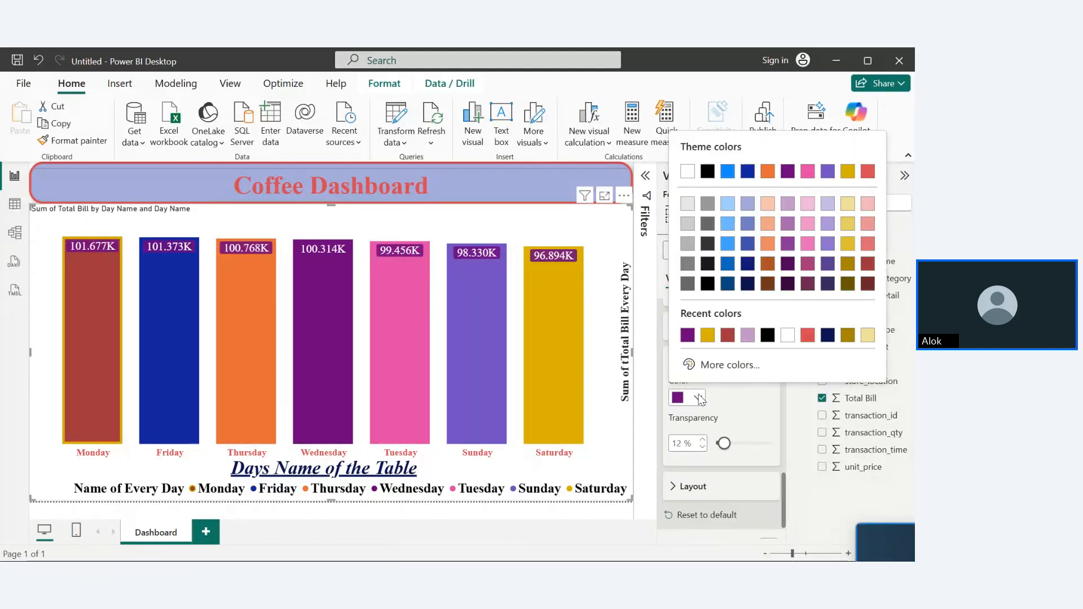
click(768, 335)
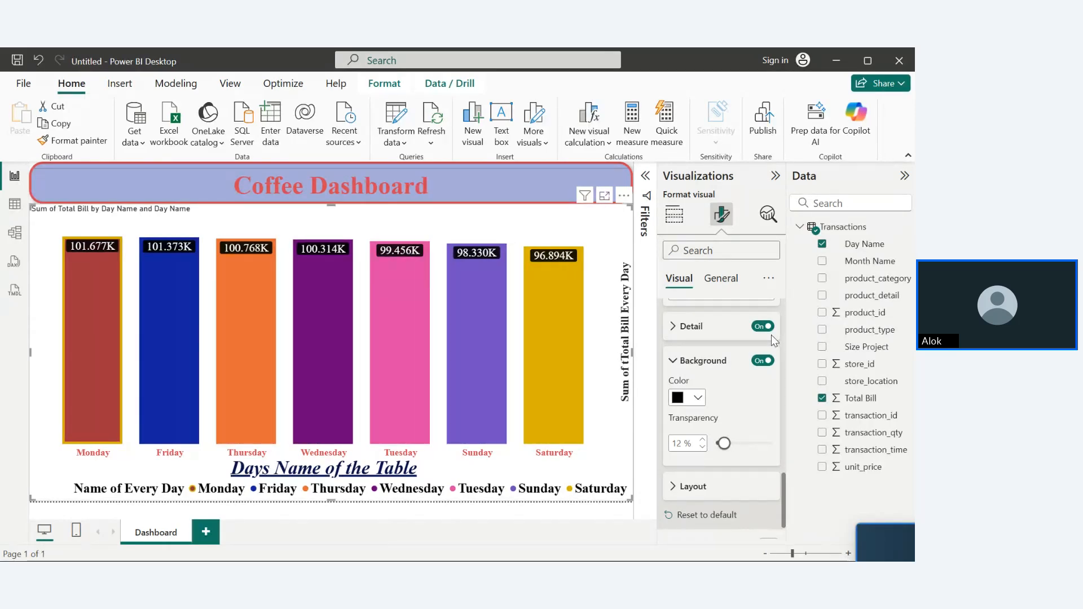
click(680, 363)
- Expand the data label layout settings, try the Single line layout and switch back to Multi-line
click(677, 439)
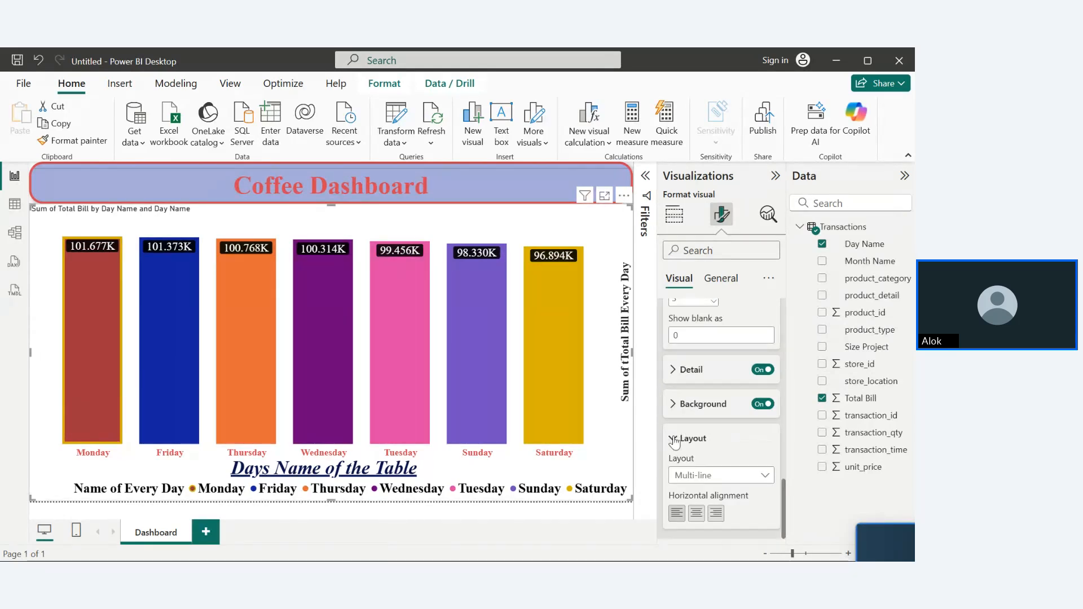
click(737, 484)
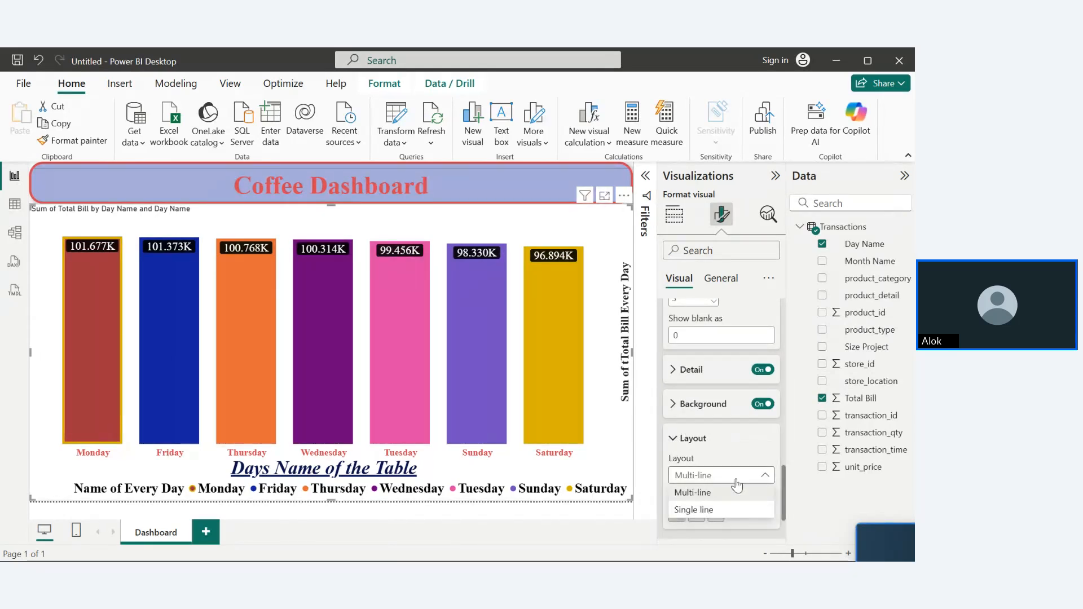
click(709, 510)
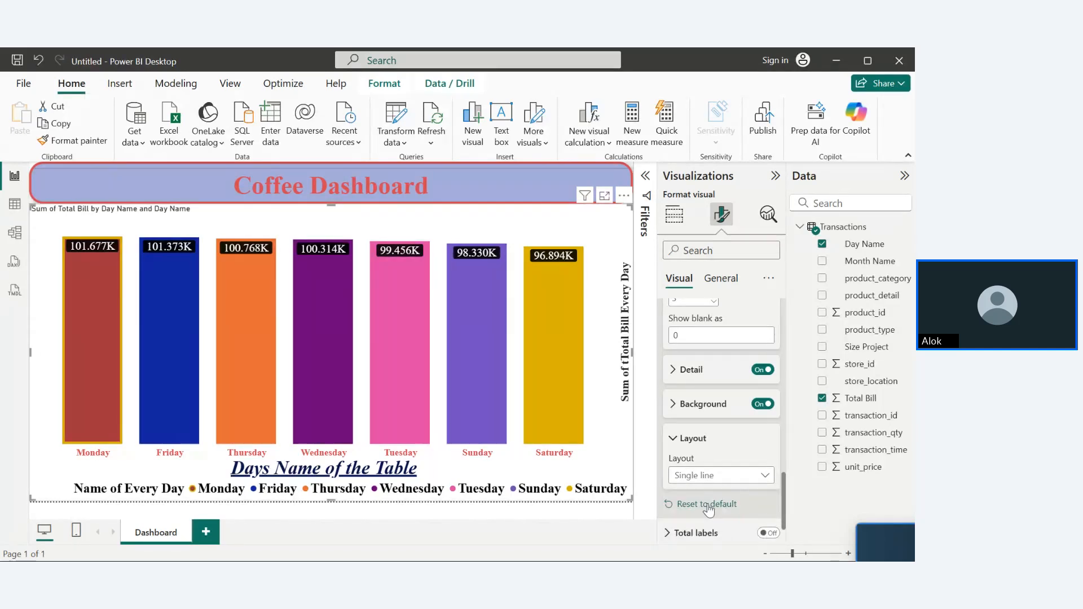
click(733, 475)
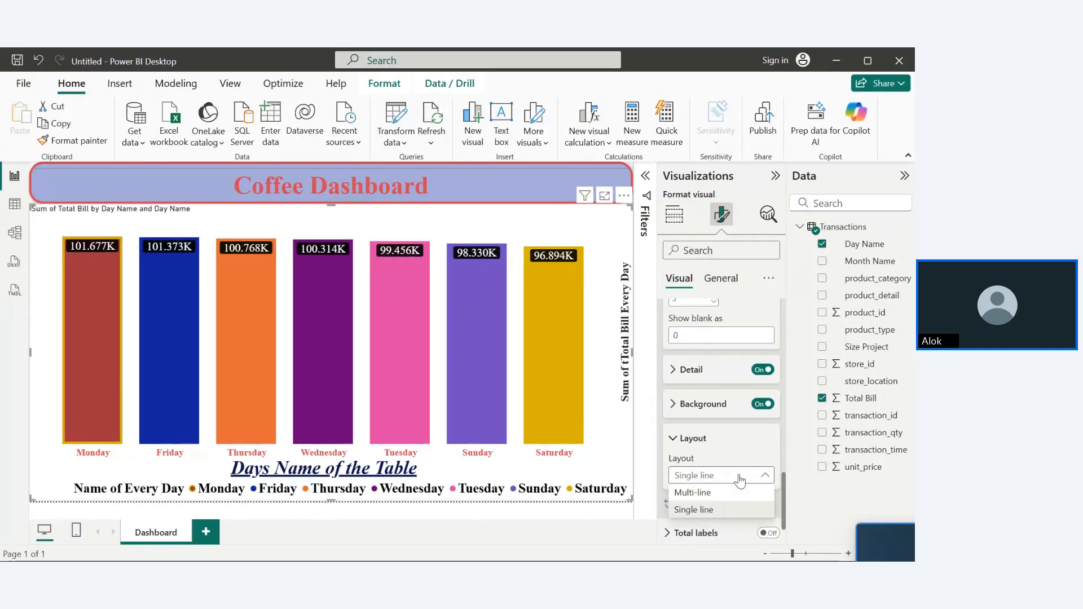
click(712, 492)
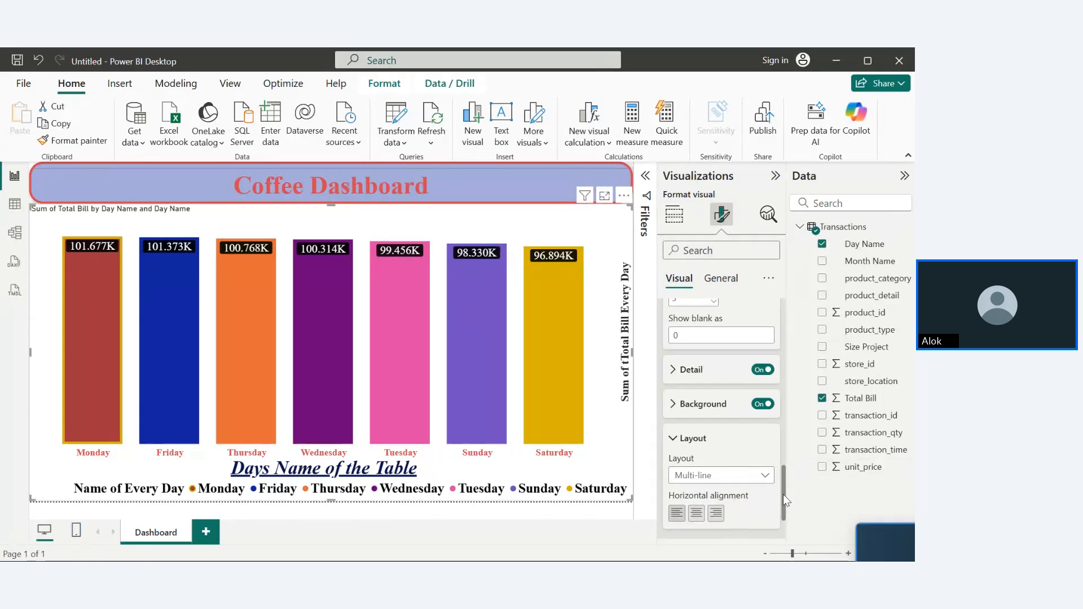
- Collapse the Layout and Value settings of the data labels
drag(783, 495, 784, 534)
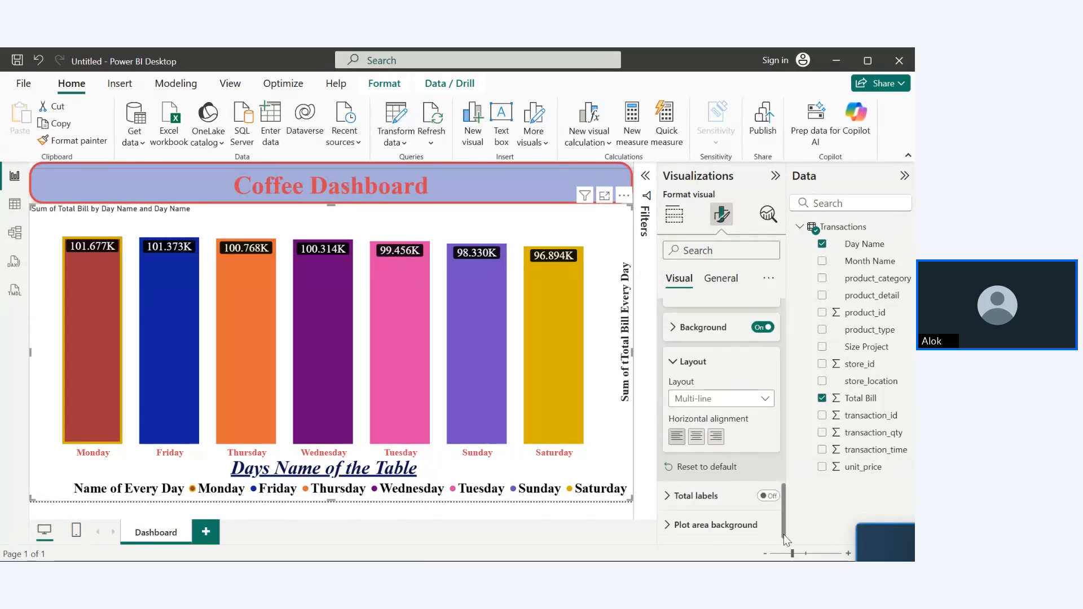
click(678, 368)
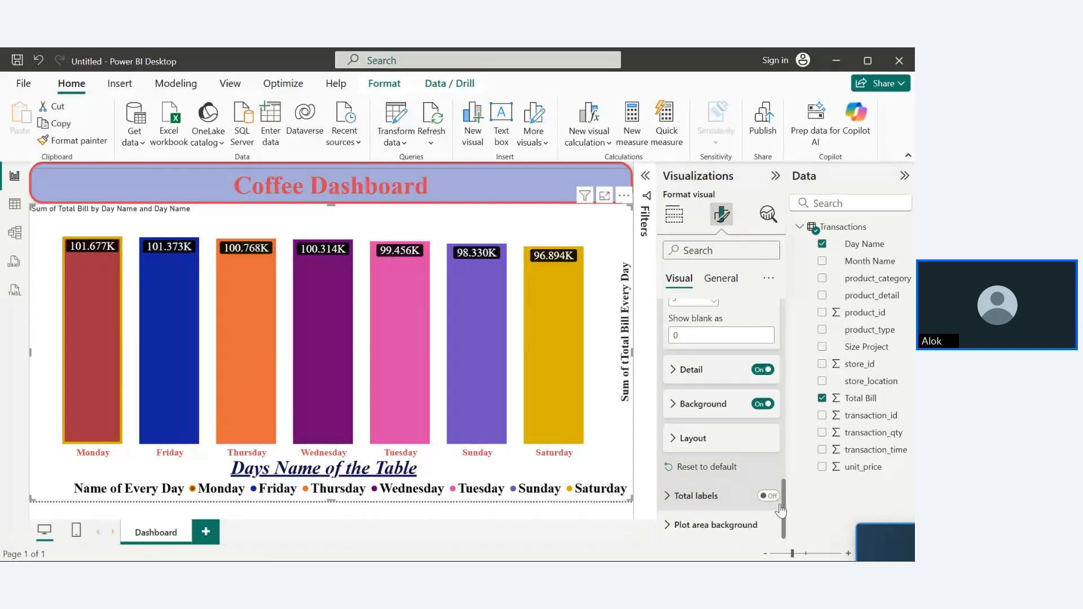
drag(781, 486, 773, 397)
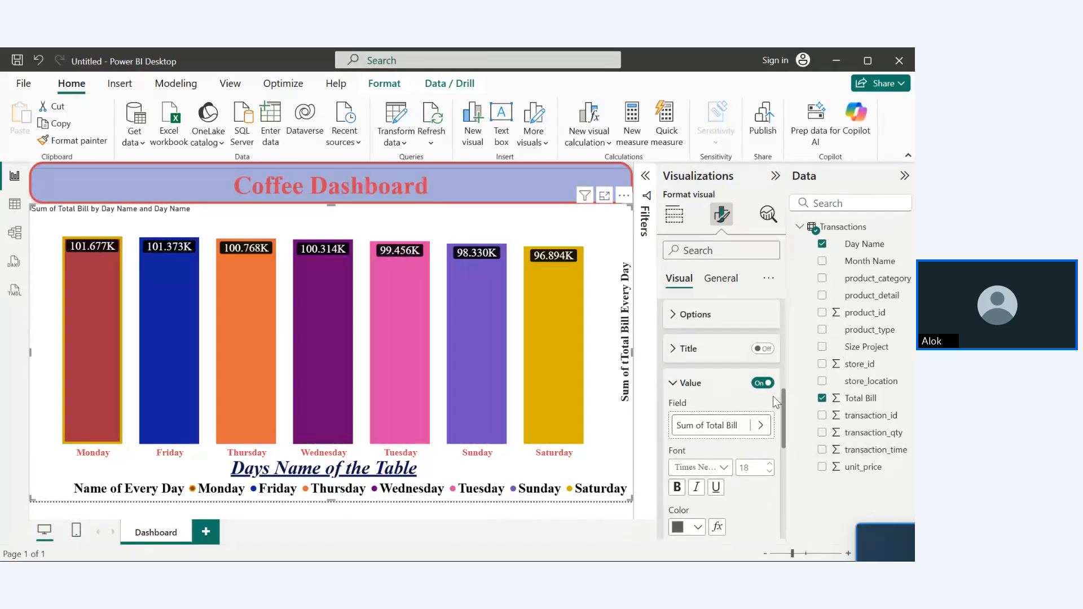
click(674, 384)
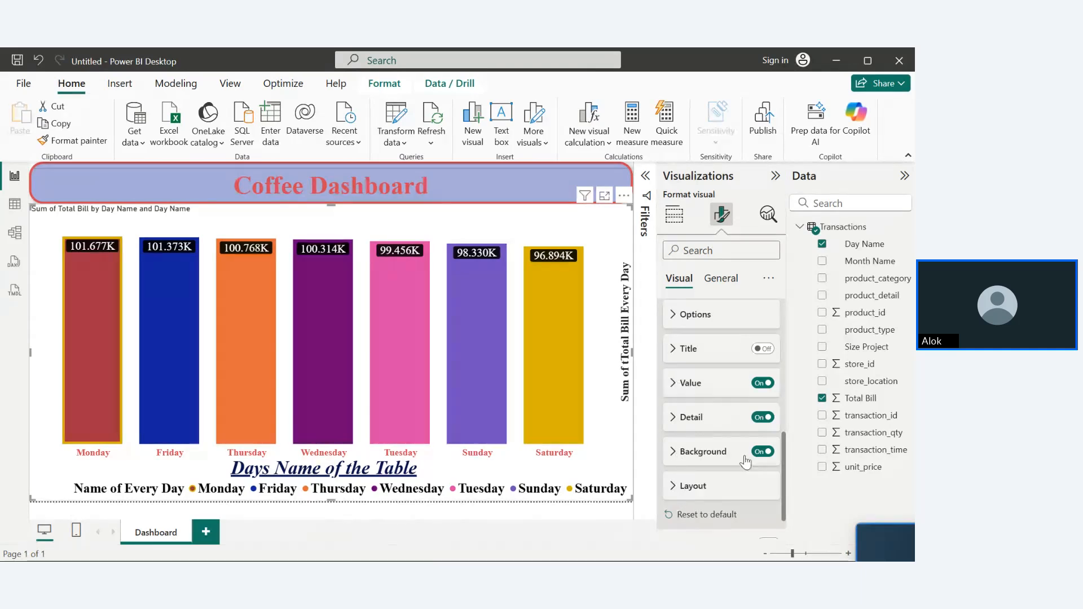
scroll(784, 474, down, 2)
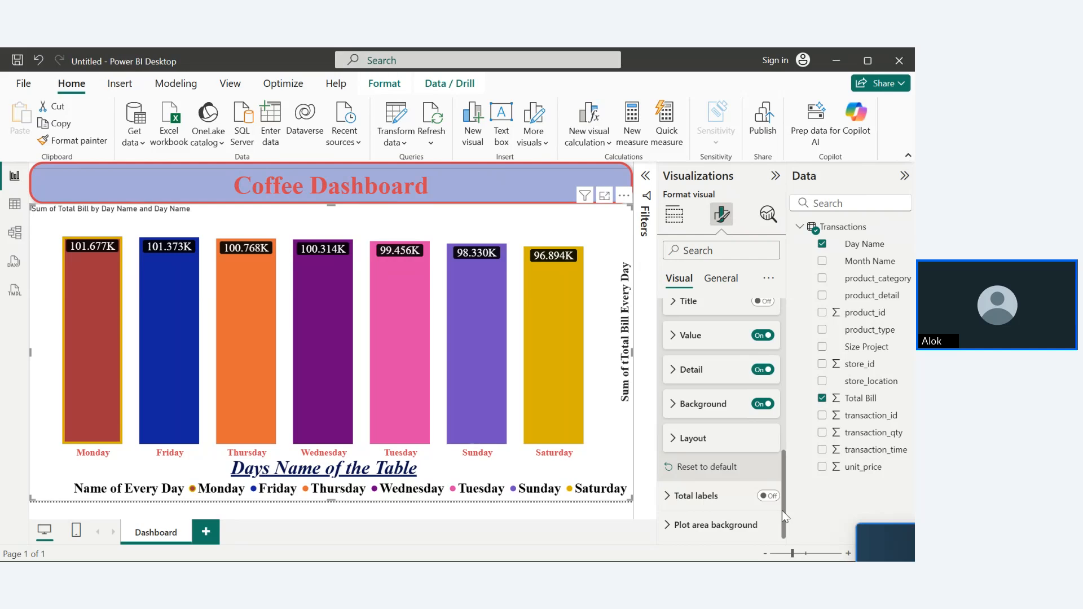
- Compare total labels with data label values on the columns, and leave total labels on and the values off
click(767, 496)
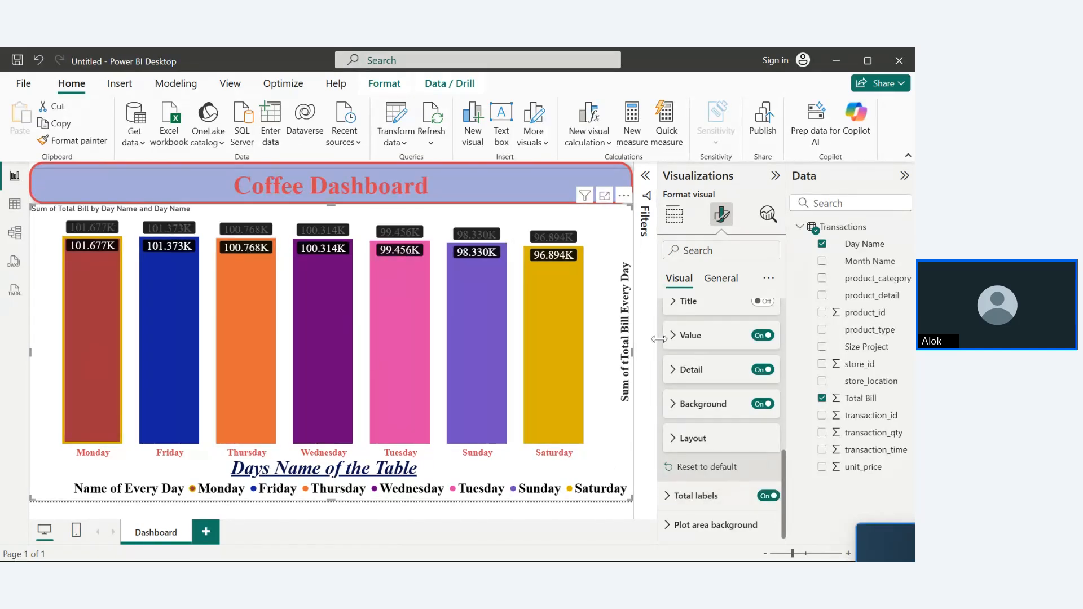
click(768, 336)
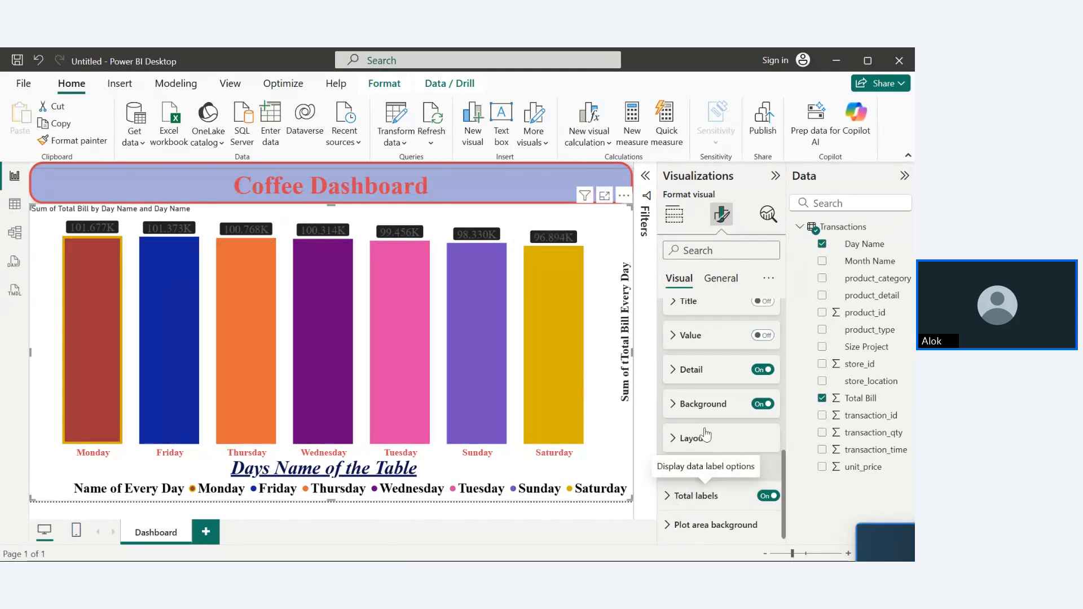
click(771, 337)
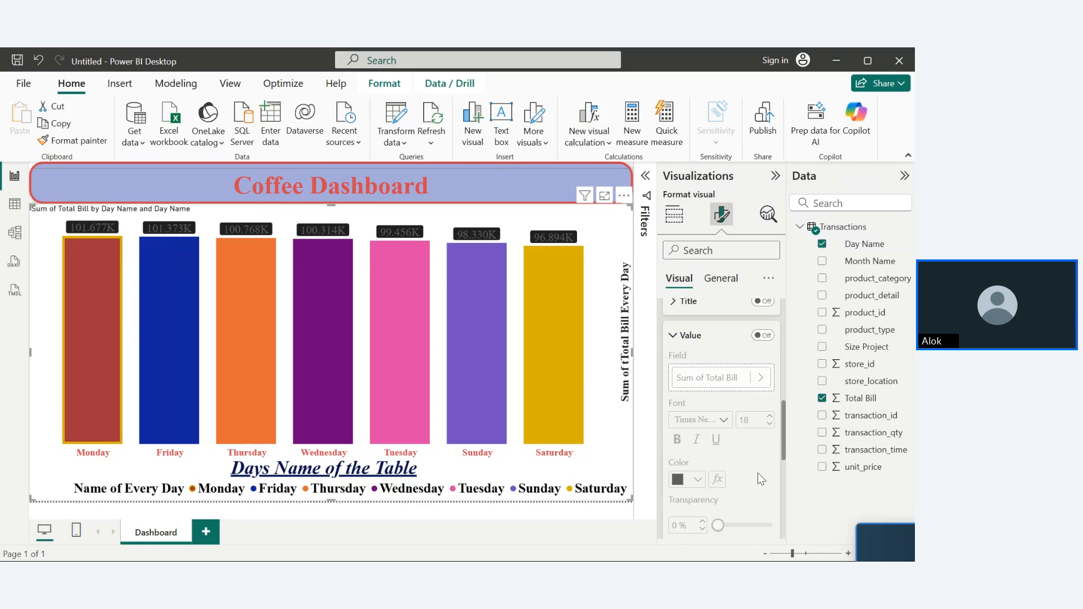
click(769, 336)
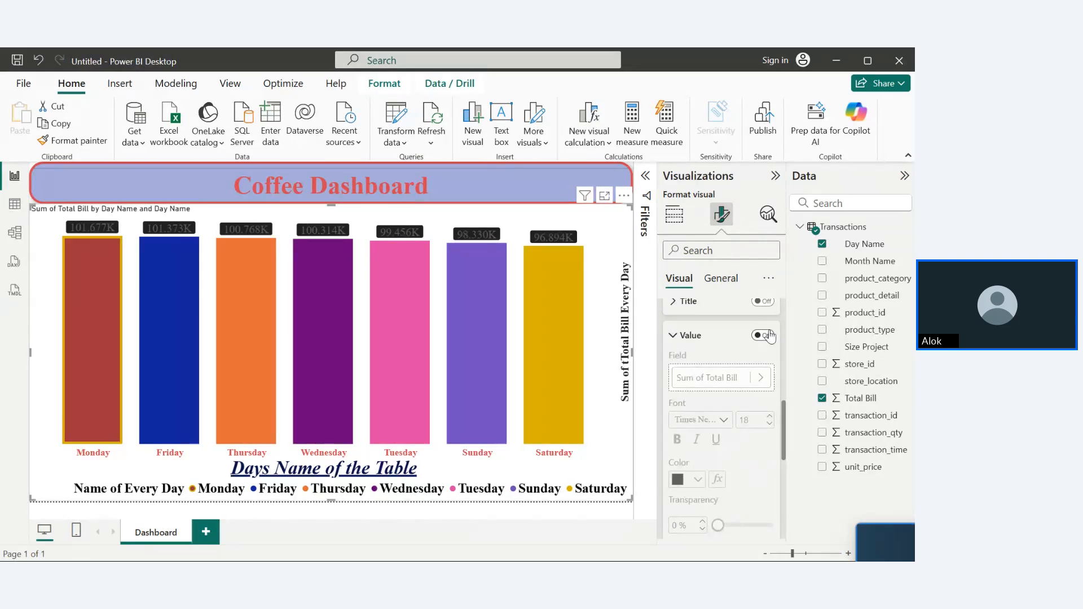
click(673, 335)
click(768, 495)
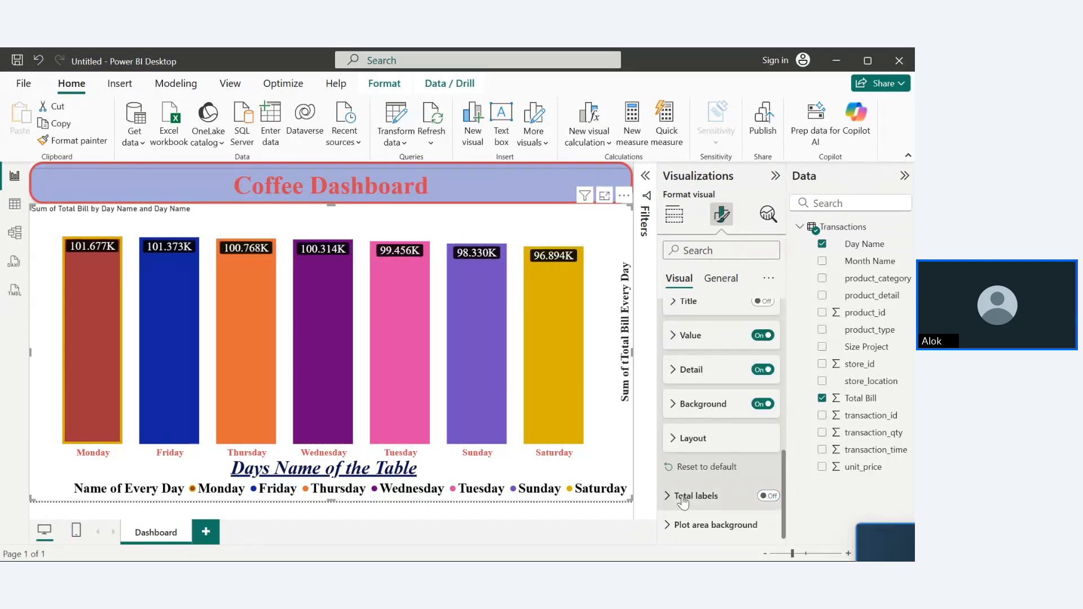
click(761, 335)
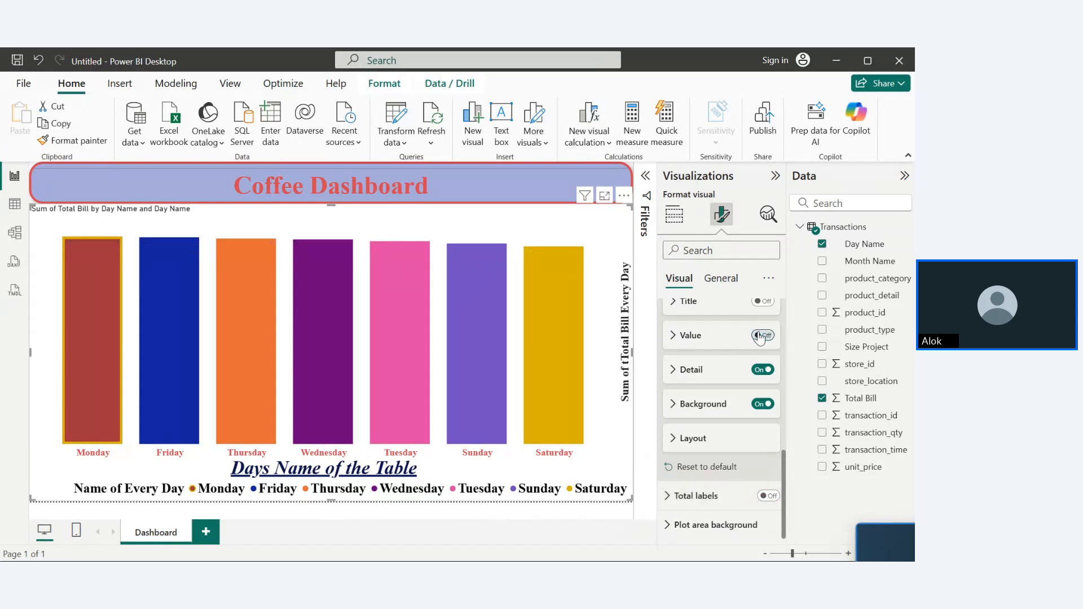
click(770, 497)
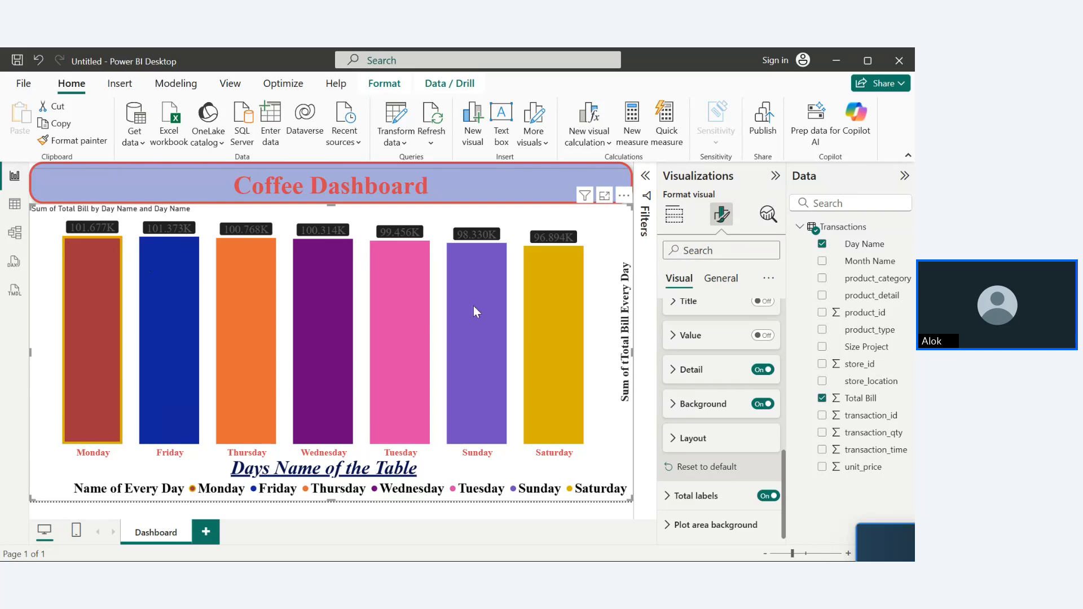
- Expand the total labels settings and set the total label text color to a light gold shade
click(695, 502)
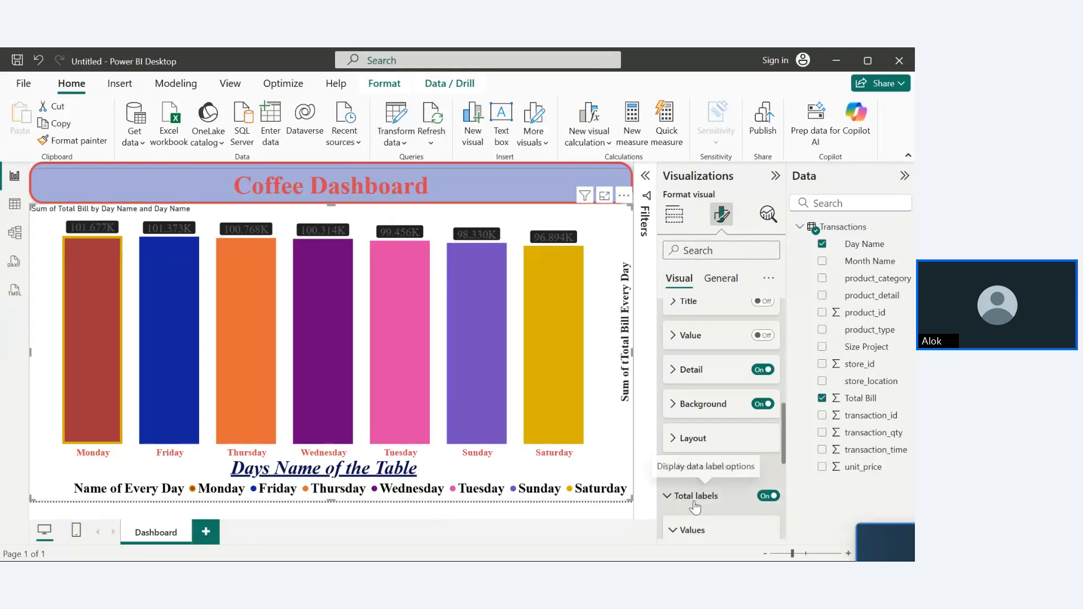
drag(783, 450, 782, 485)
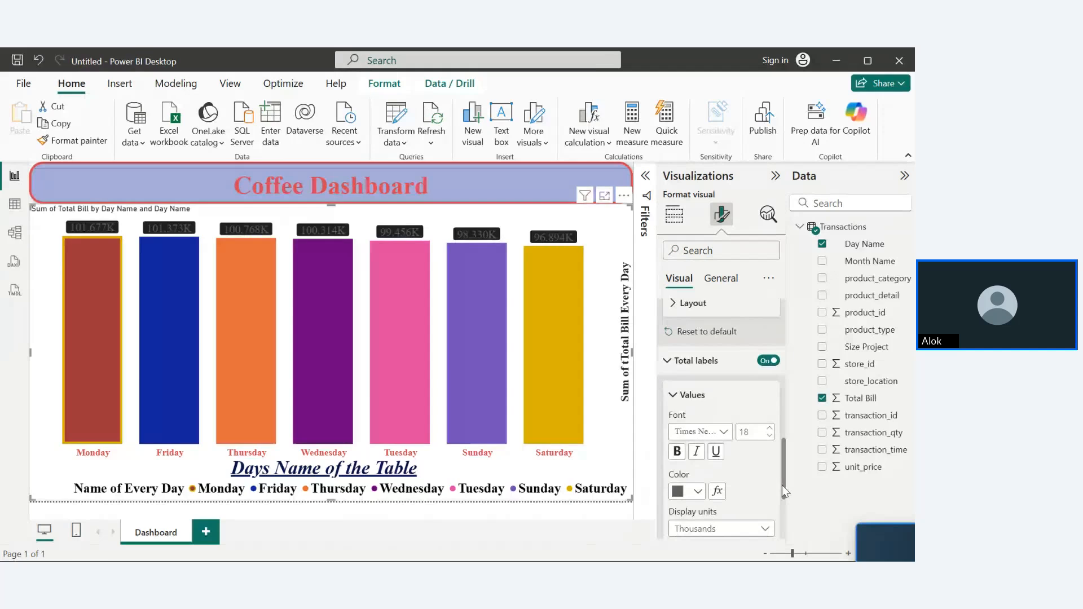
click(698, 491)
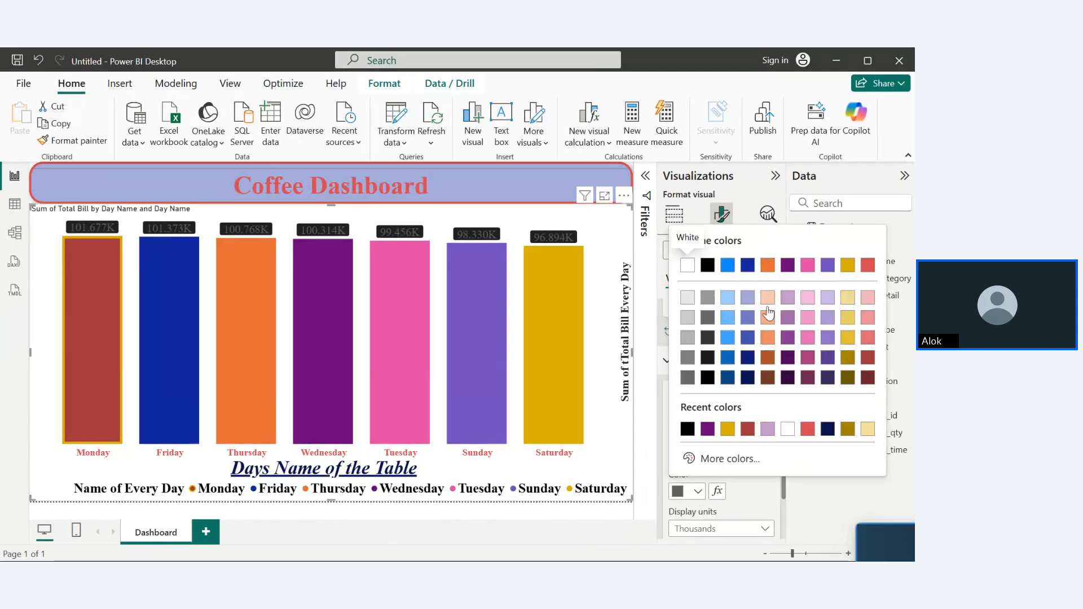
click(847, 338)
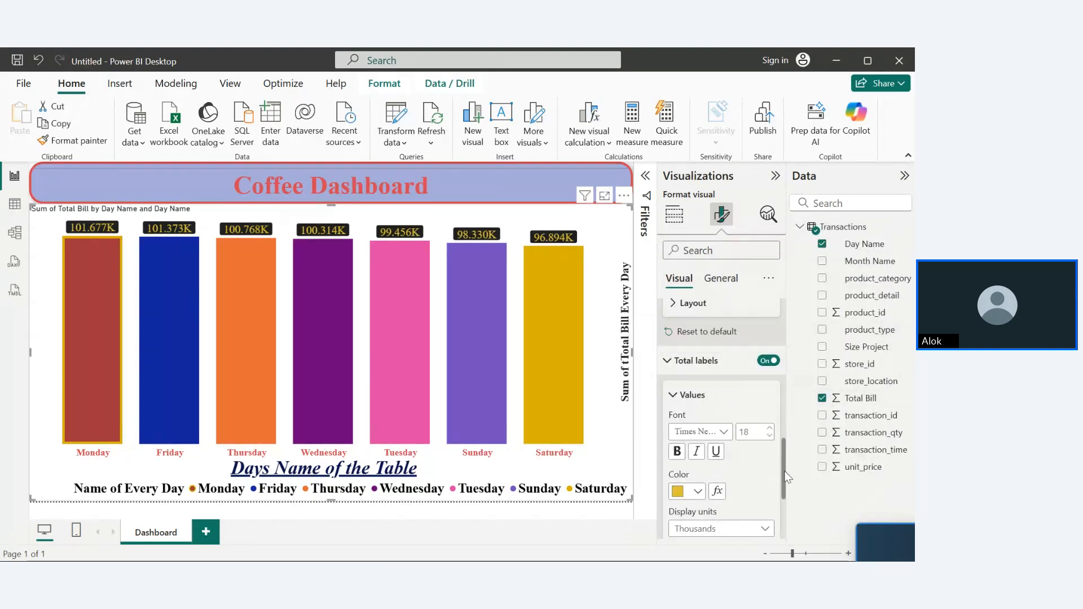
- Examine the total labels' display units and decimal places, and collapse their value settings
drag(786, 478, 783, 496)
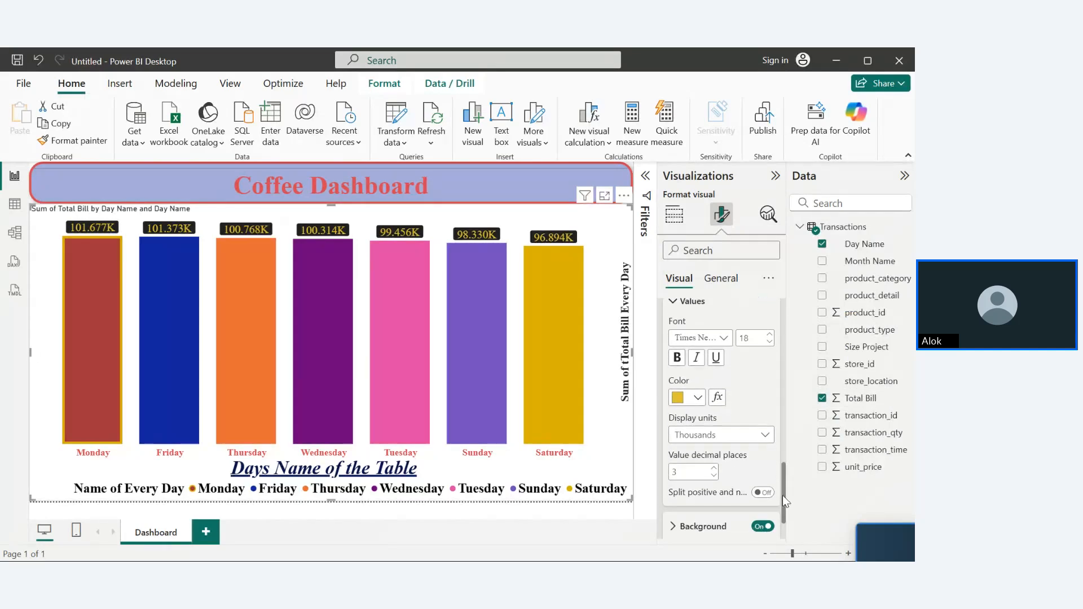
click(753, 433)
click(718, 489)
click(678, 472)
click(782, 474)
scroll(679, 312, down, 4)
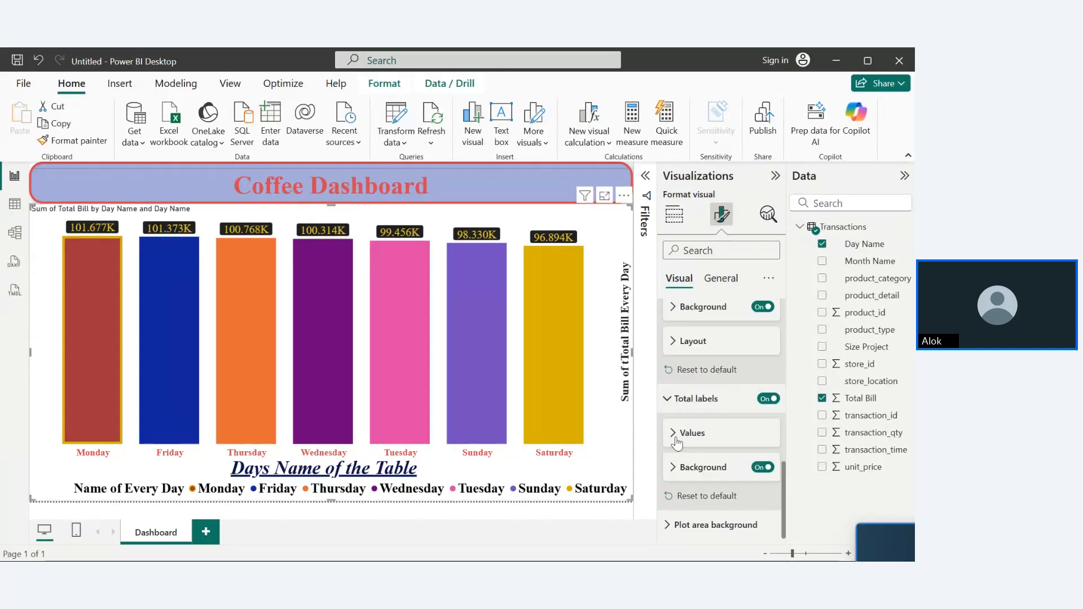
- Expand the total labels' background settings and set the background color to light purple
click(670, 401)
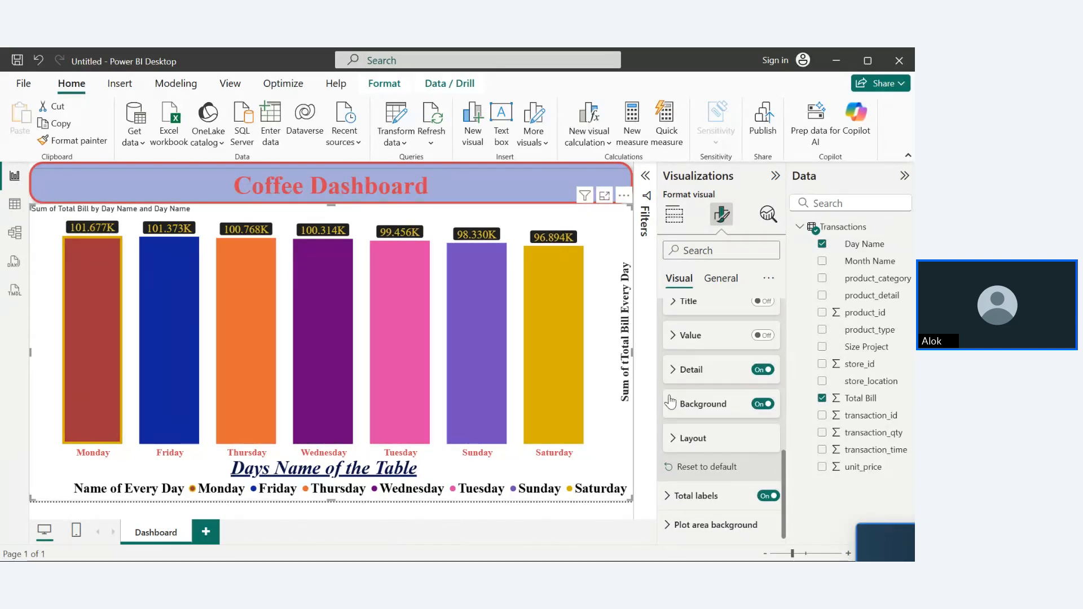
click(669, 505)
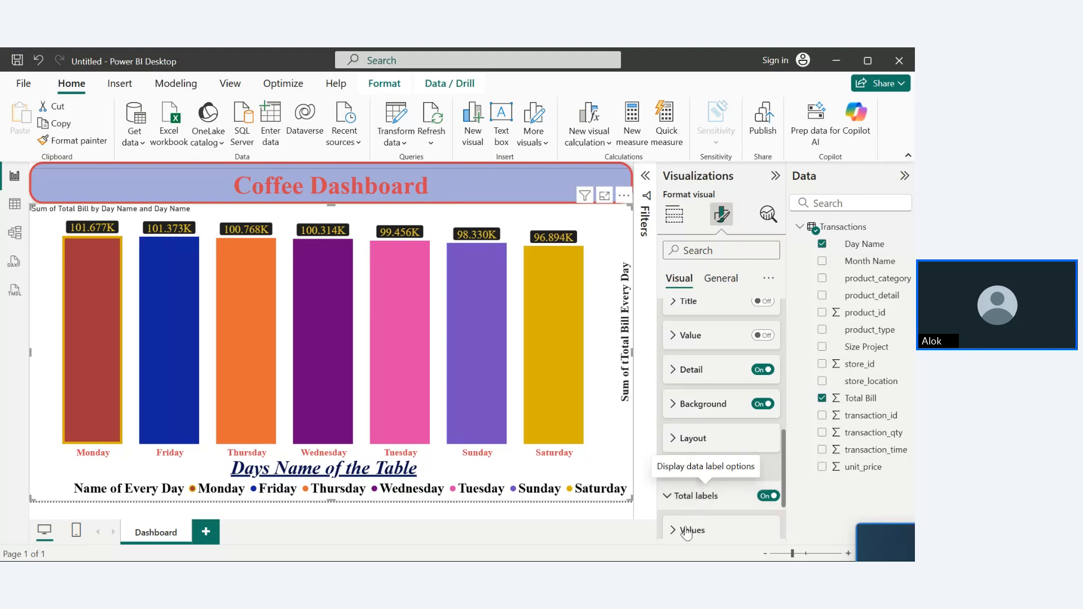
scroll(788, 477, down, 3)
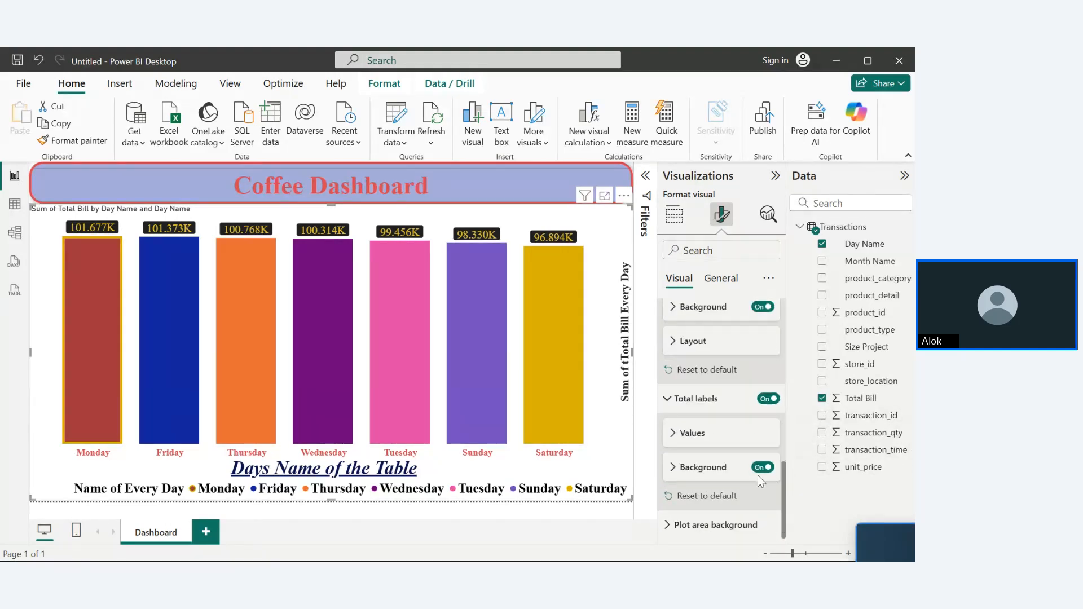
click(683, 476)
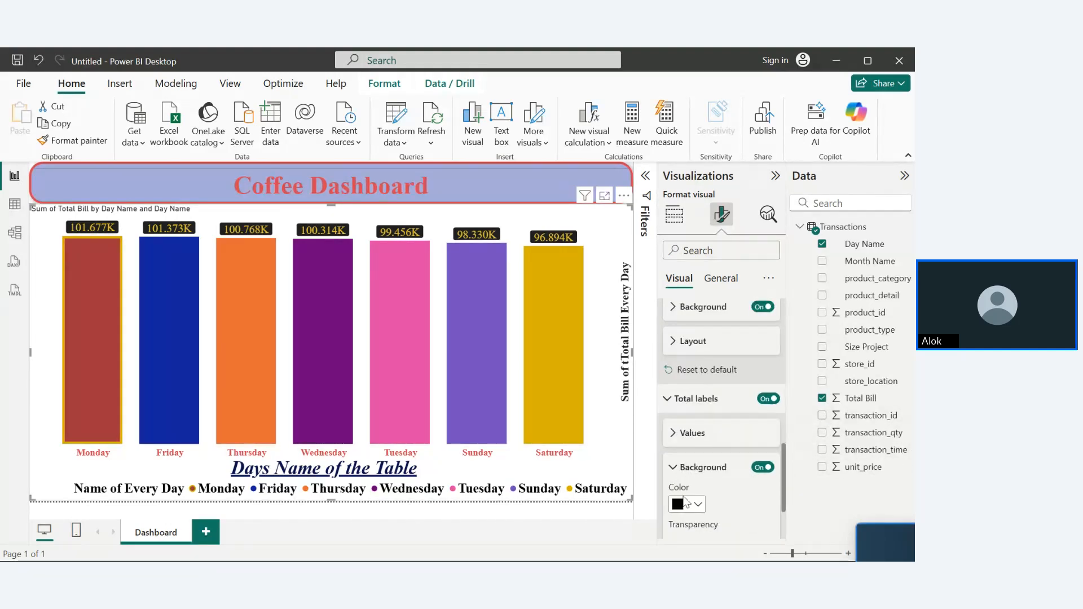
click(687, 503)
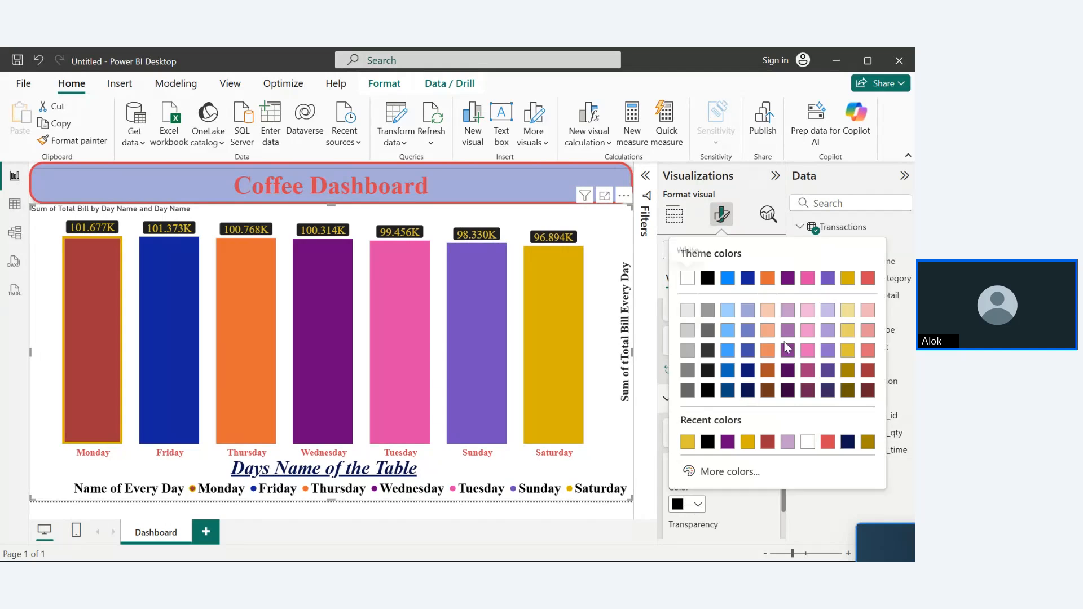
click(787, 310)
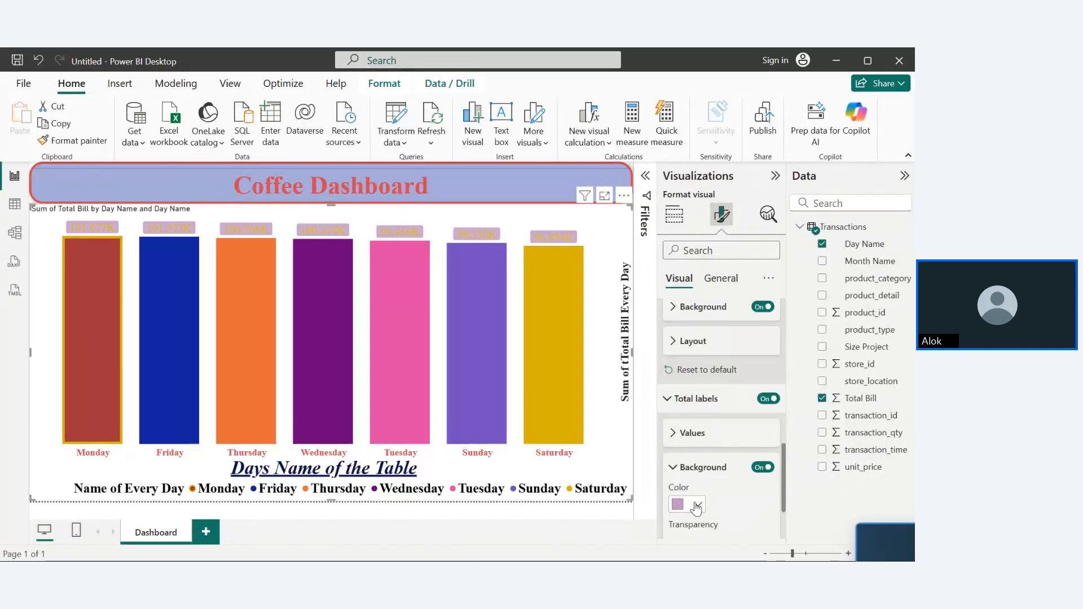
- Set the total label background to 0% transparency and a dark purple color, and collapse the total labels settings
scroll(788, 470, down, 3)
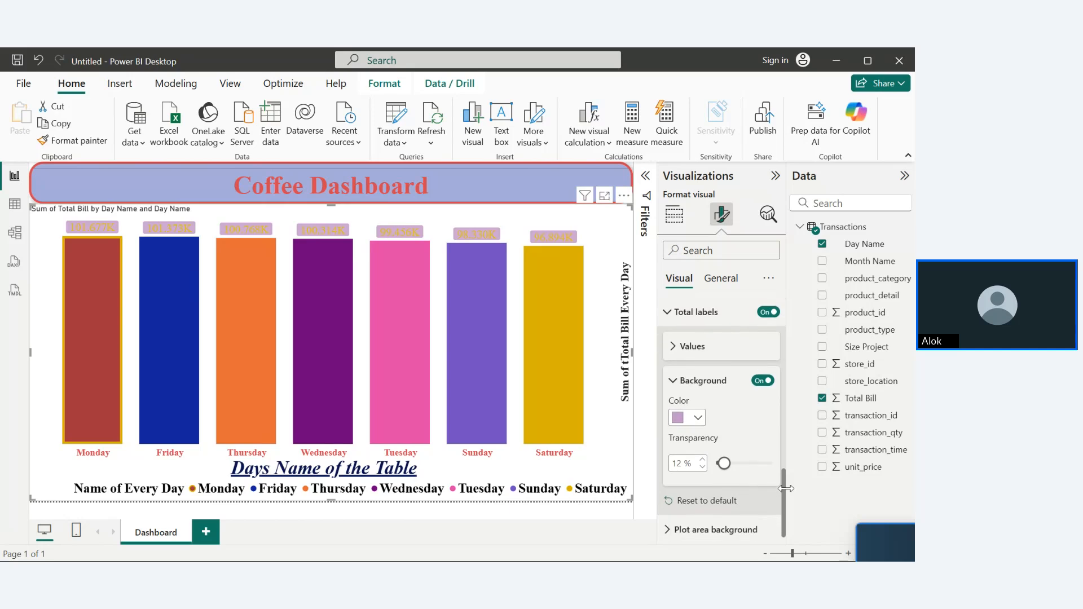
mouse_move(723, 468)
mouse_down()
mouse_move(821, 468)
mouse_move(705, 464)
mouse_up()
click(698, 419)
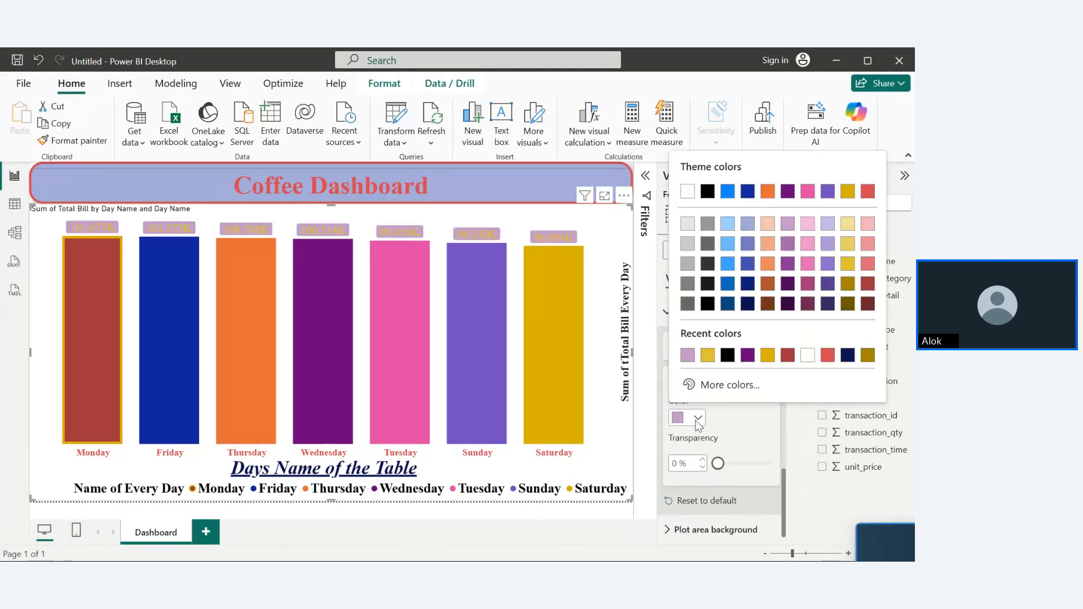
click(829, 307)
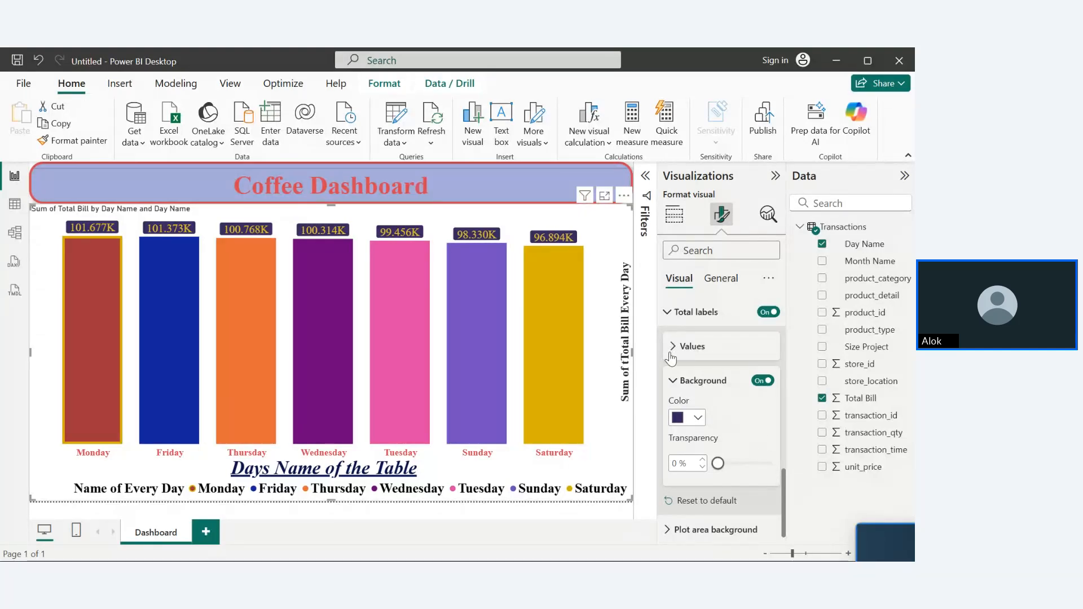
click(672, 381)
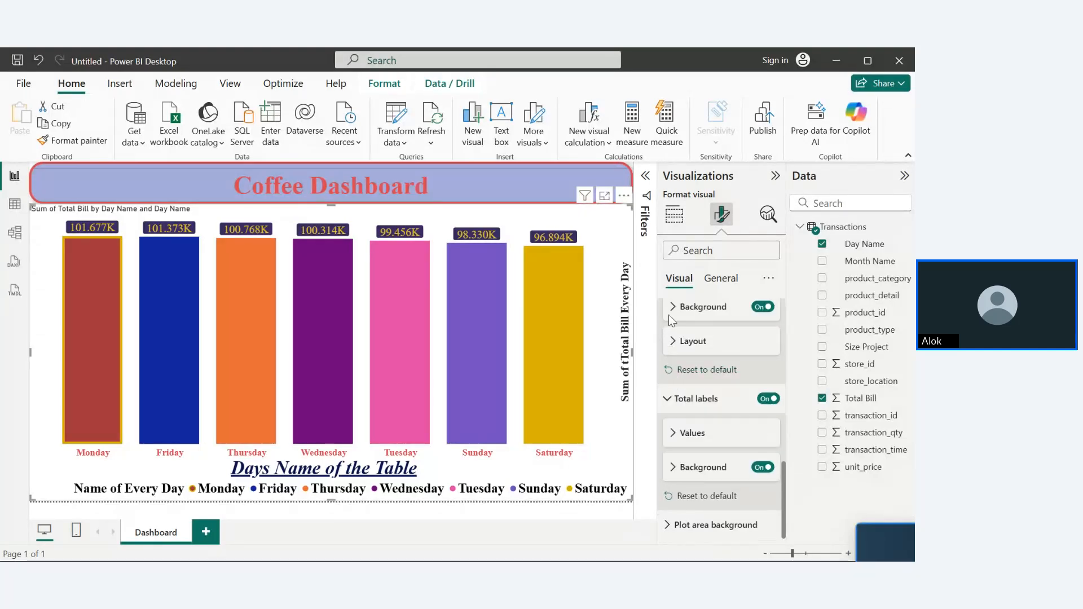
click(668, 399)
- Expand the plot area background settings and open the file browser for a background image
click(667, 524)
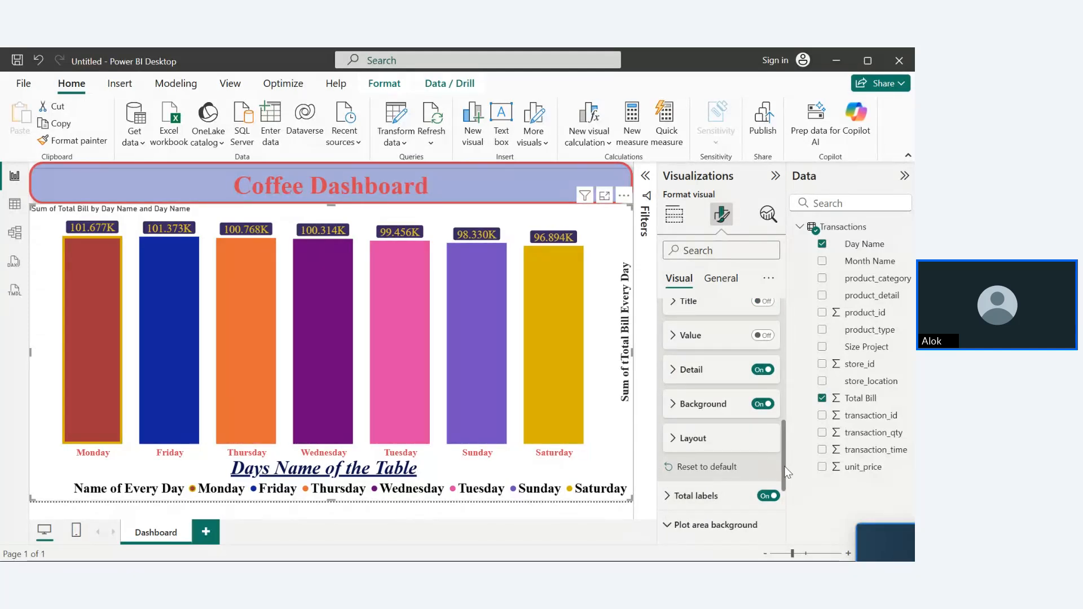
drag(788, 473, 784, 525)
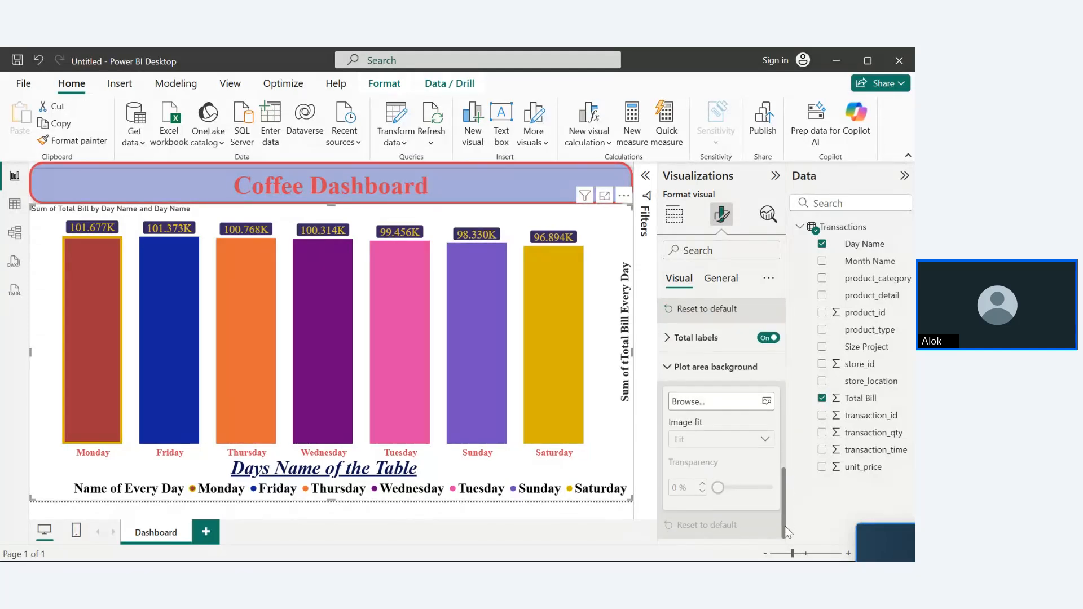
click(768, 401)
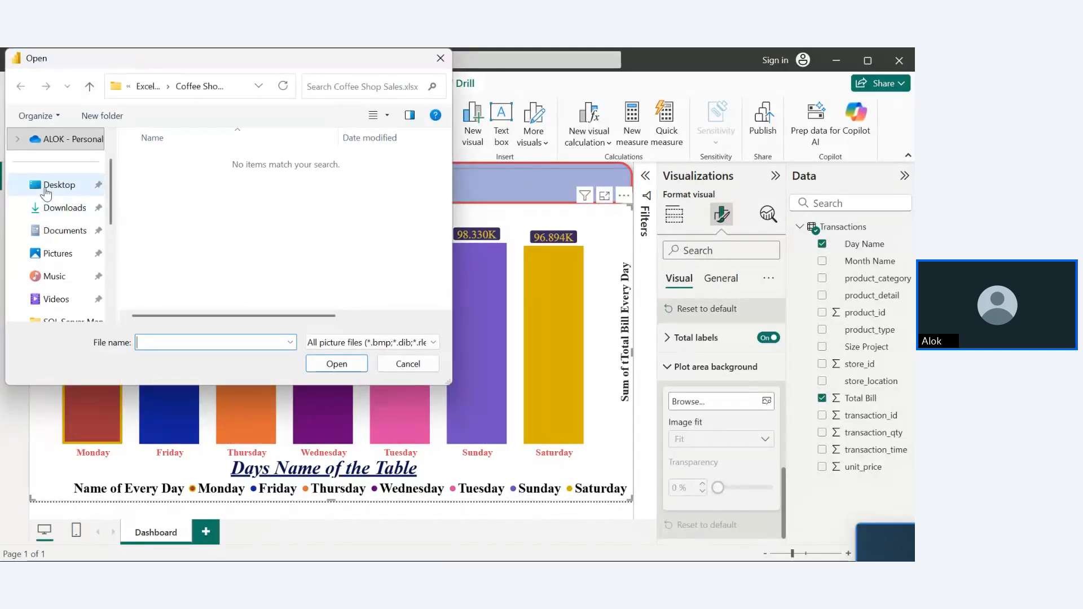
- Insert logo.jpg from the Pictures folder as the ribbon chart's plot area background image
click(48, 188)
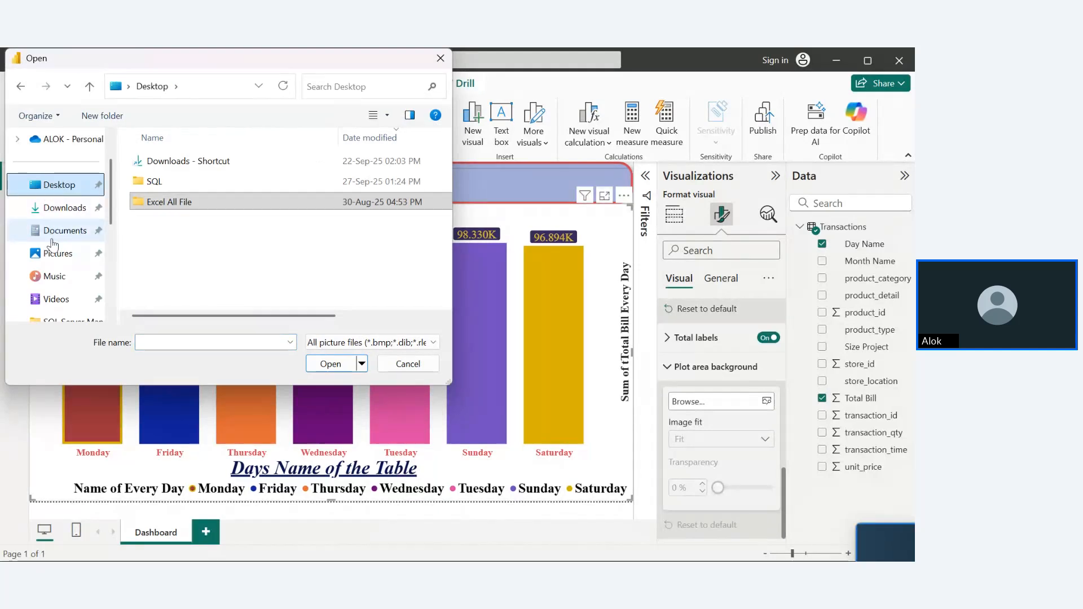
click(55, 257)
click(221, 191)
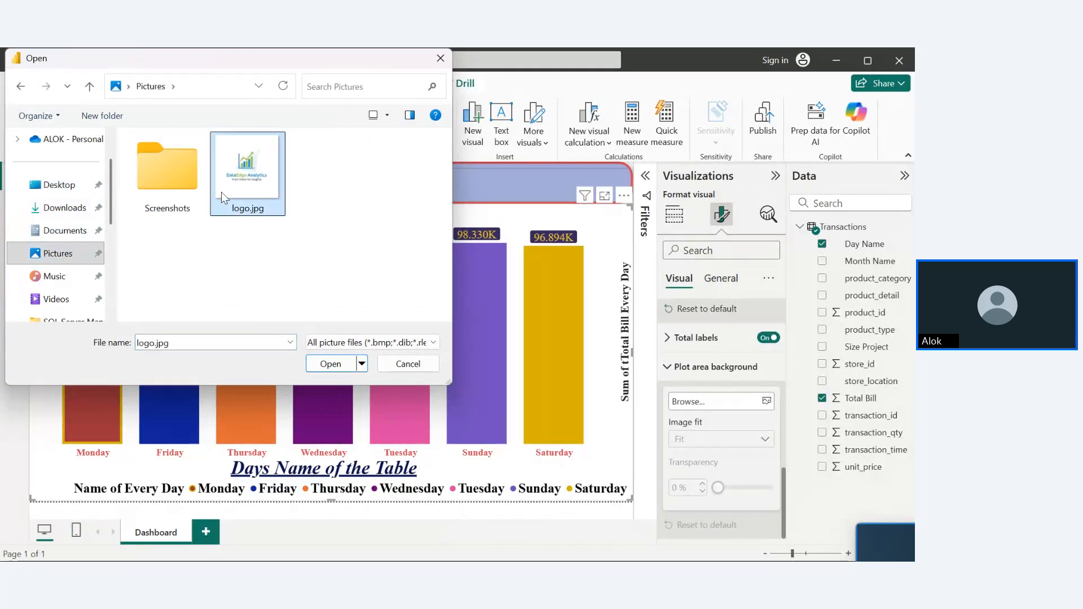
click(330, 363)
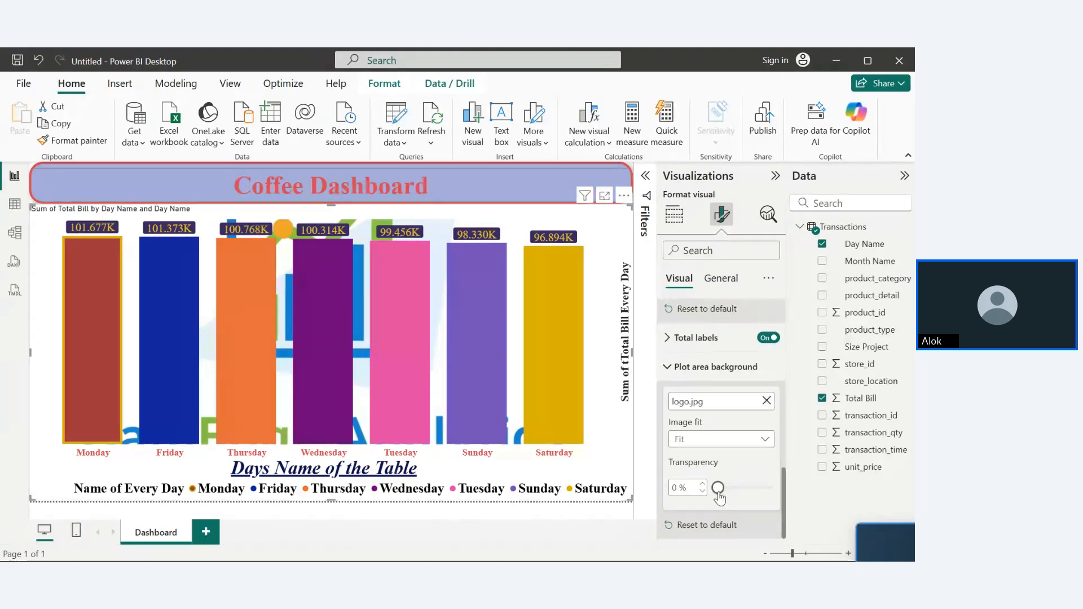
- Set the plot area background's image fit to Fill and its transparency to 0%
drag(718, 488, 742, 489)
click(755, 439)
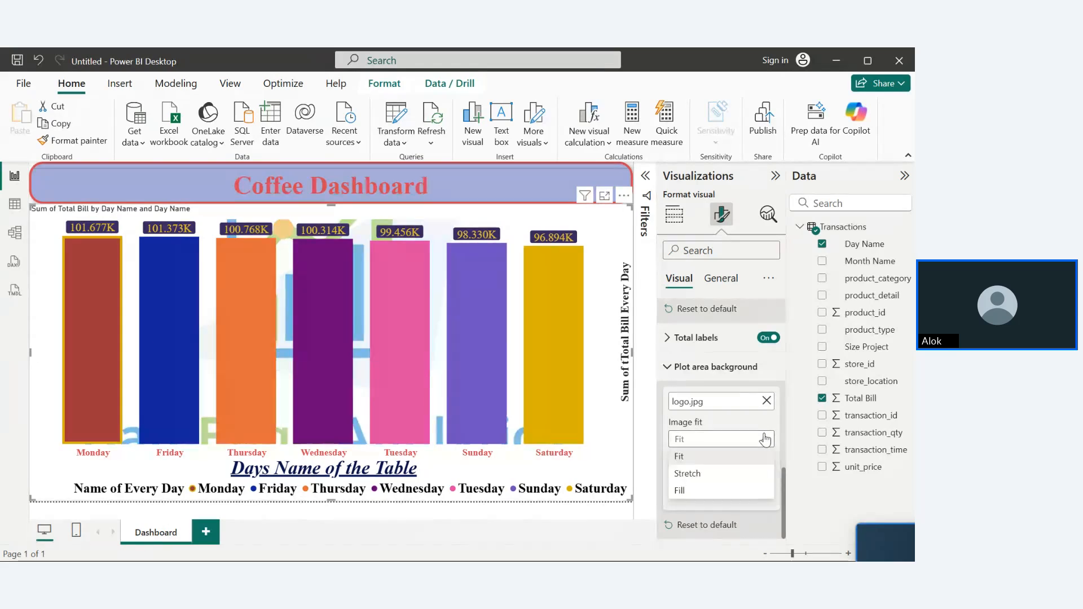
click(683, 490)
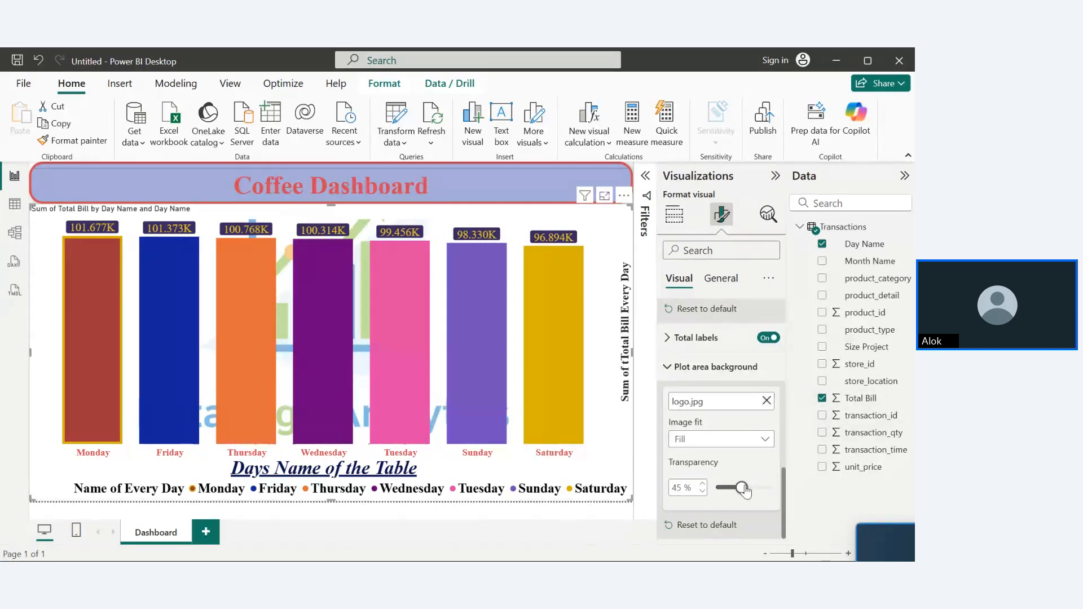
drag(743, 488, 680, 489)
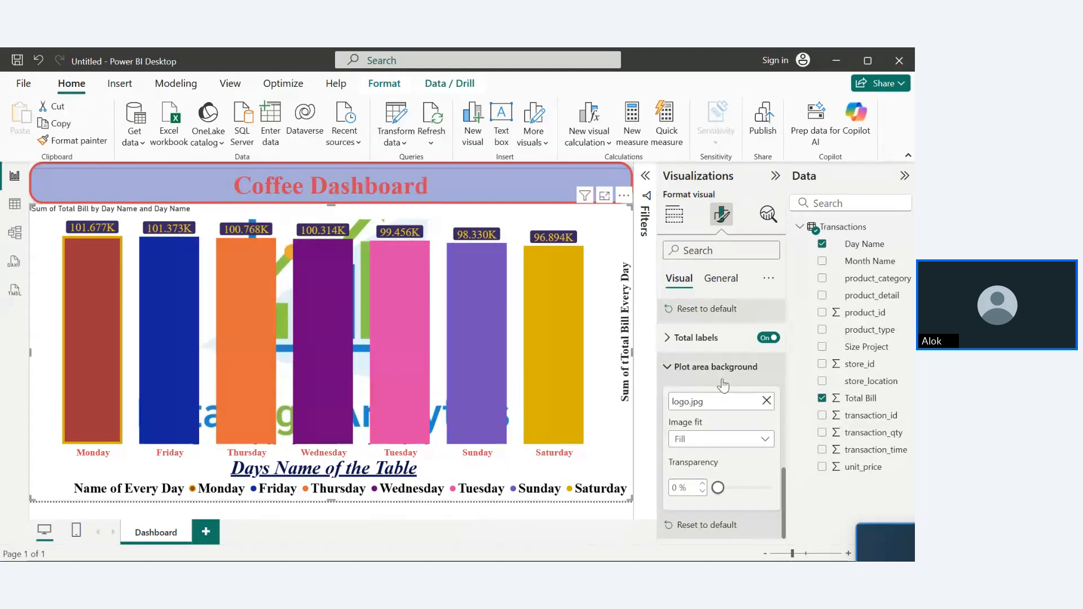
click(667, 368)
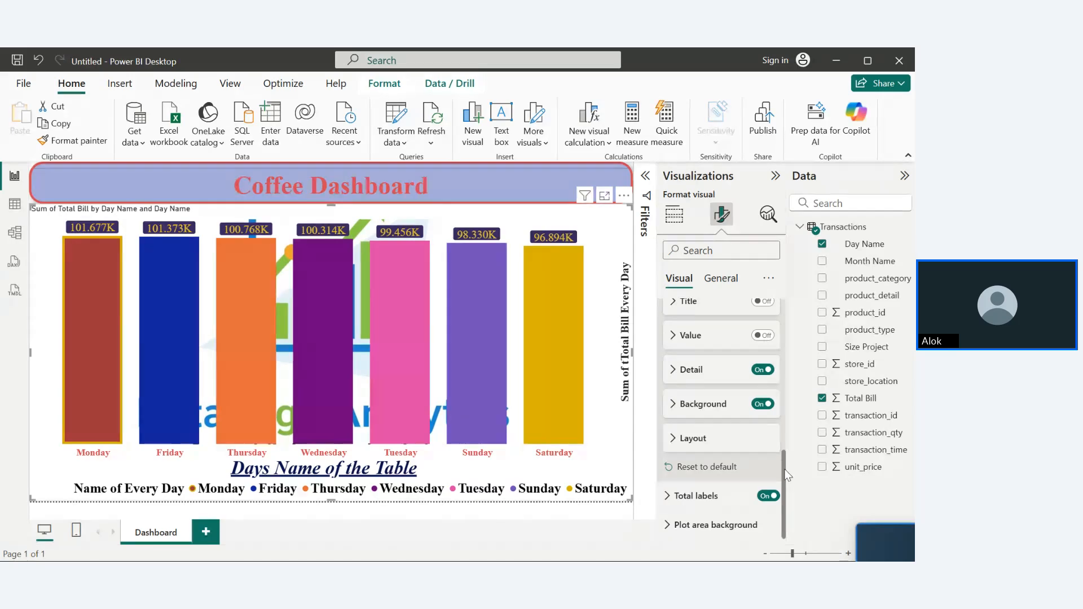
- Examine the chart's general Properties and Title formatting settings
scroll(776, 429, up, 4)
scroll(774, 393, up, 2)
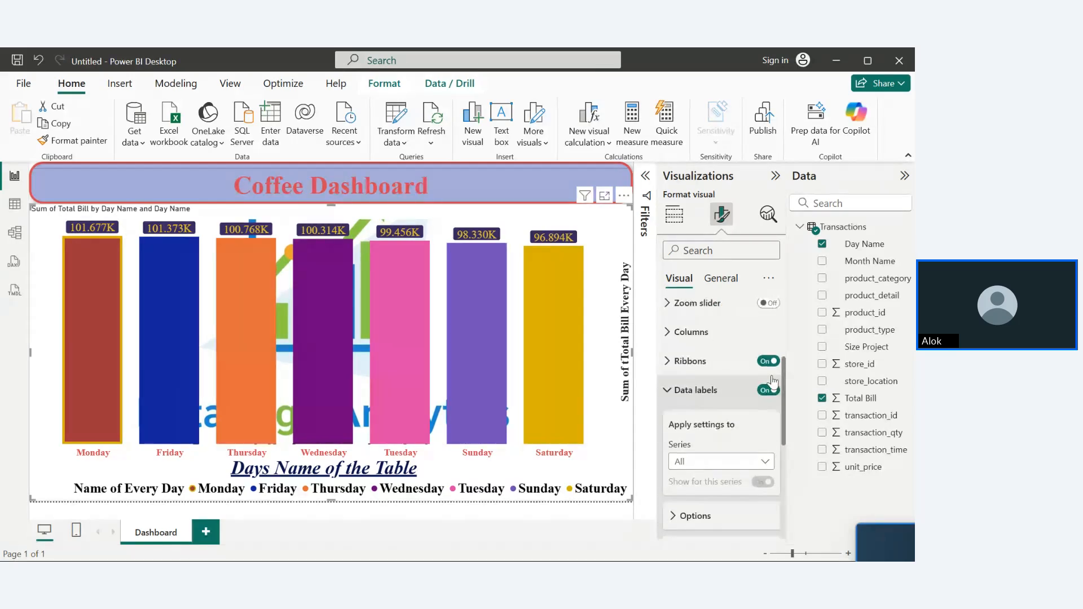
click(669, 393)
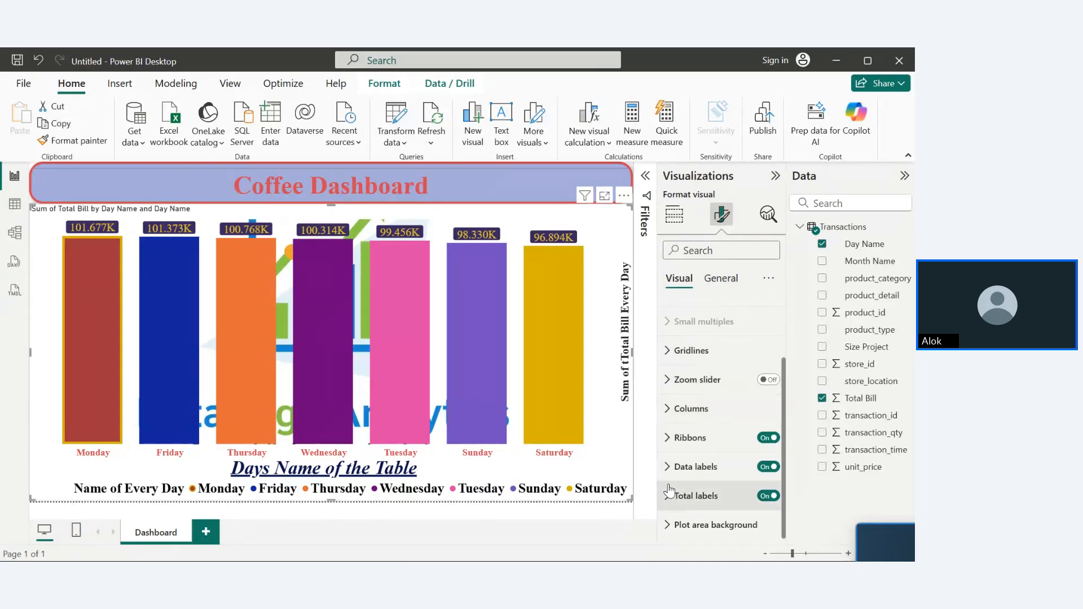
click(716, 279)
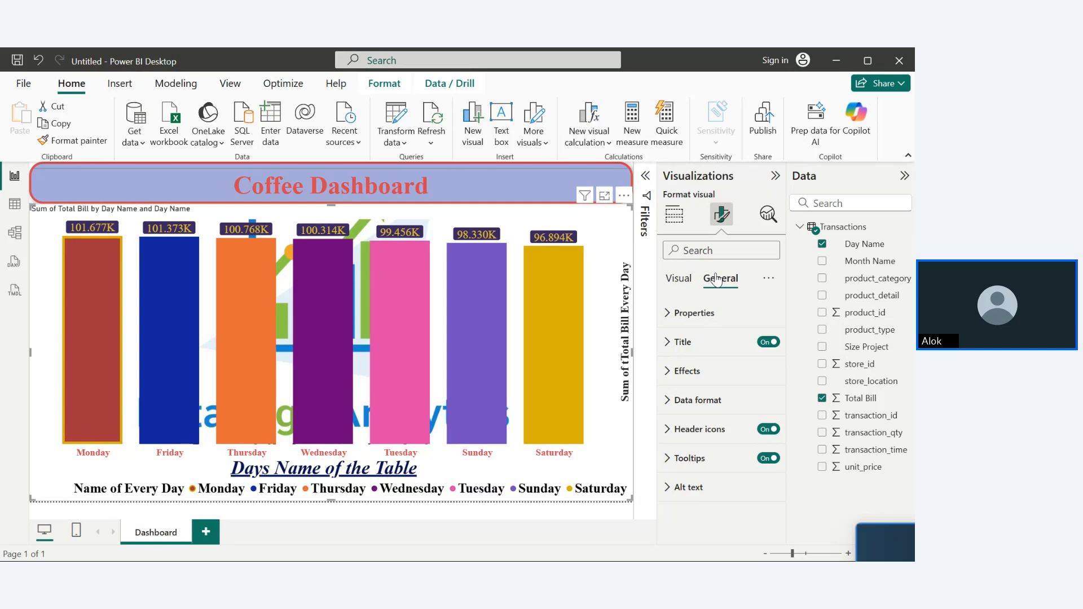
click(685, 313)
click(671, 314)
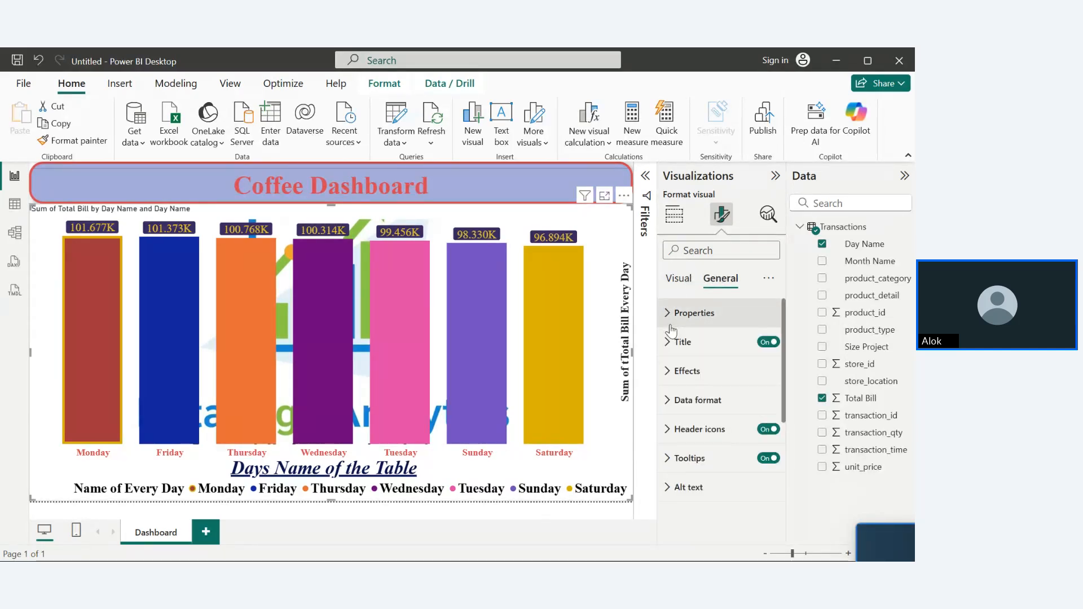
click(669, 349)
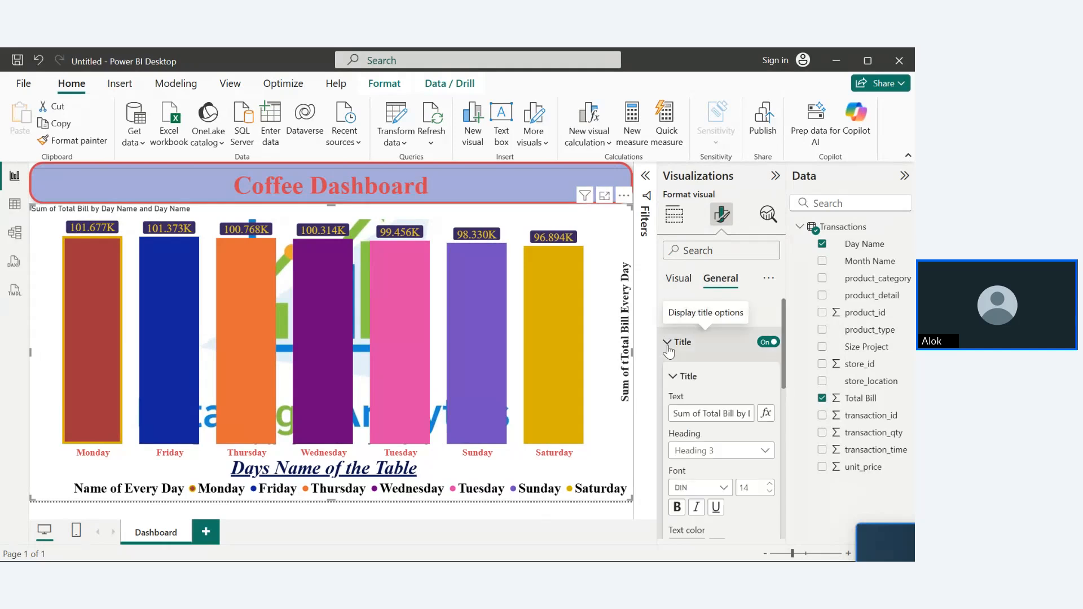
click(669, 344)
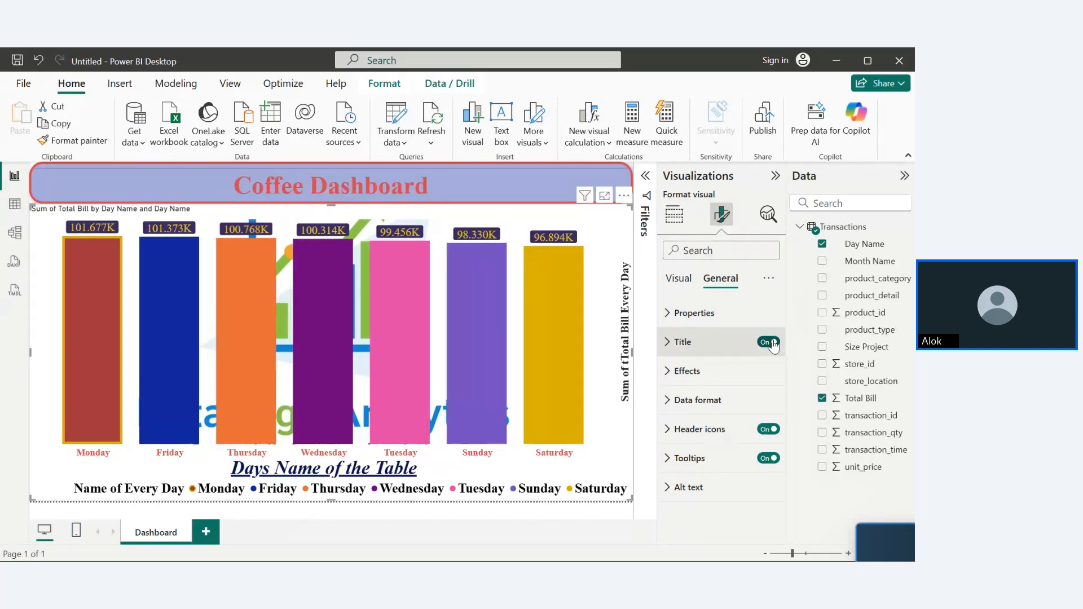
- Turn off the chart's title
click(771, 342)
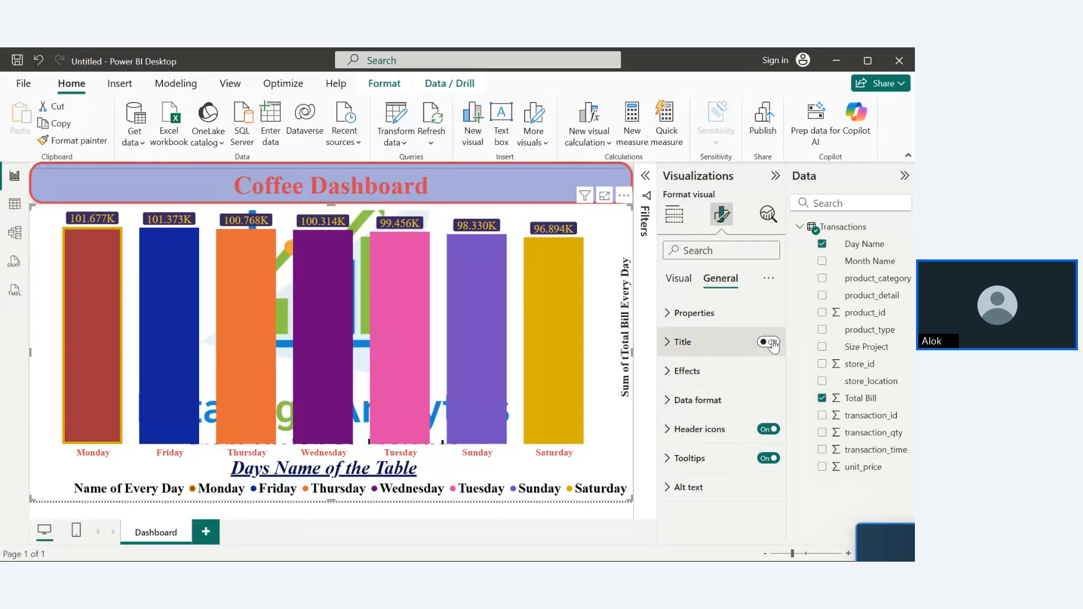
click(772, 343)
click(771, 343)
click(772, 343)
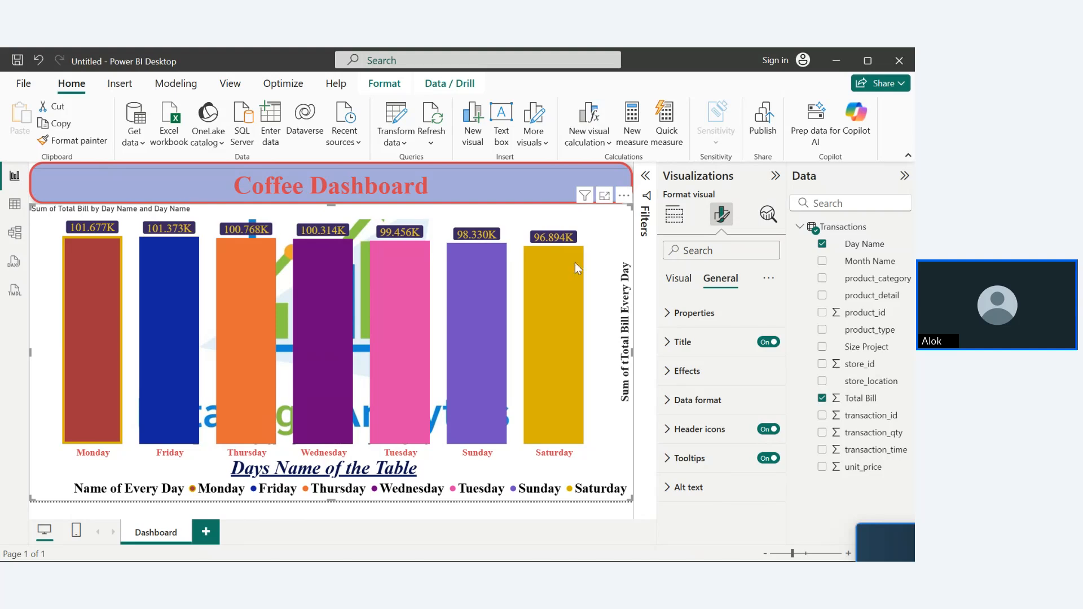
click(765, 345)
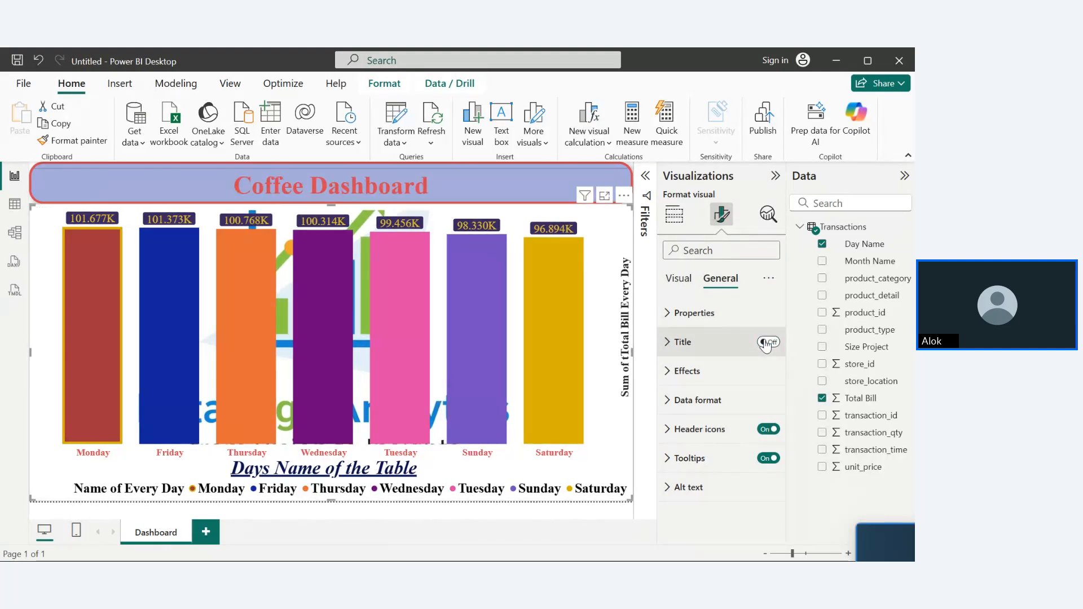
click(766, 342)
click(667, 343)
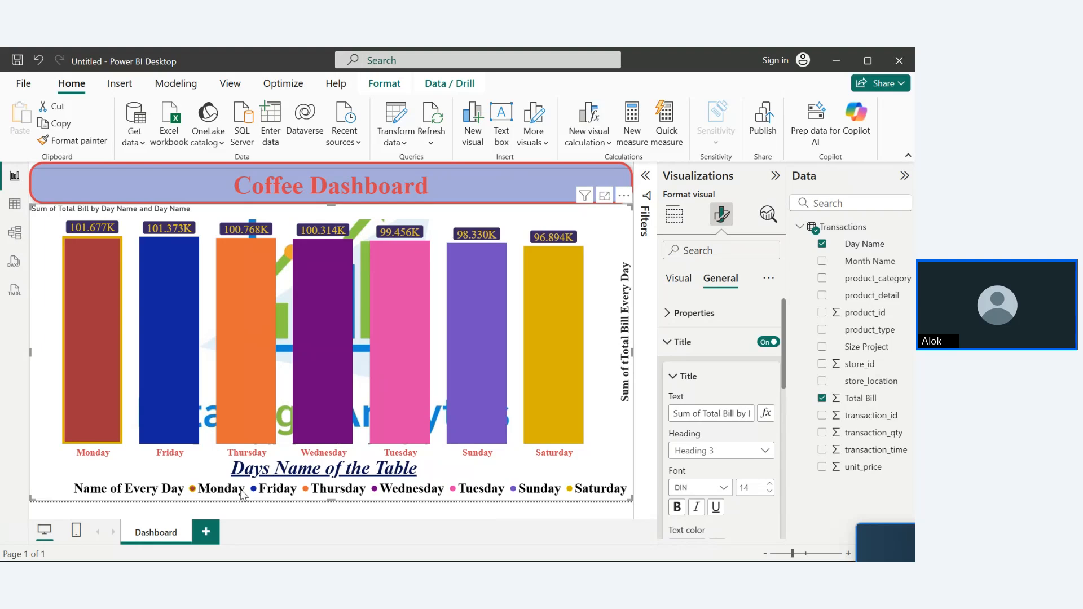
click(767, 342)
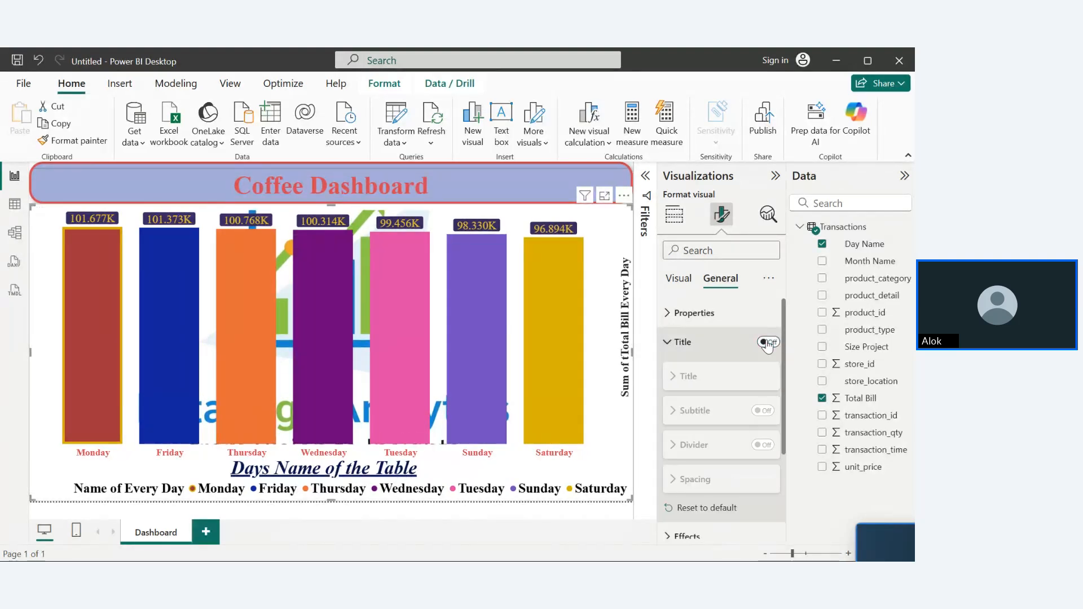
click(668, 341)
- Set the chart's background effect to a light blue theme colour with 40% transparency
click(668, 371)
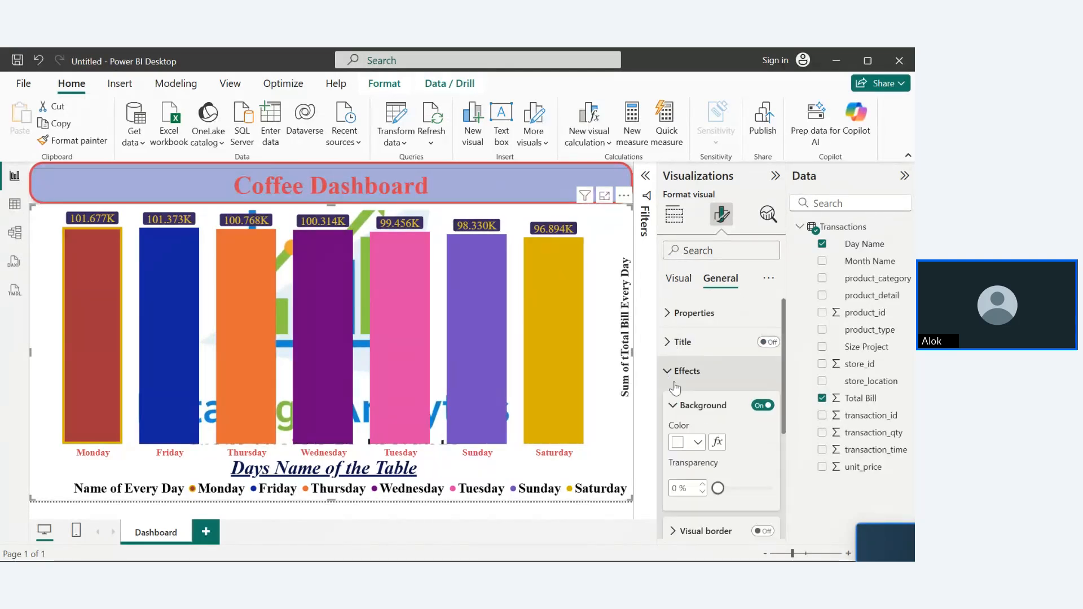
click(692, 446)
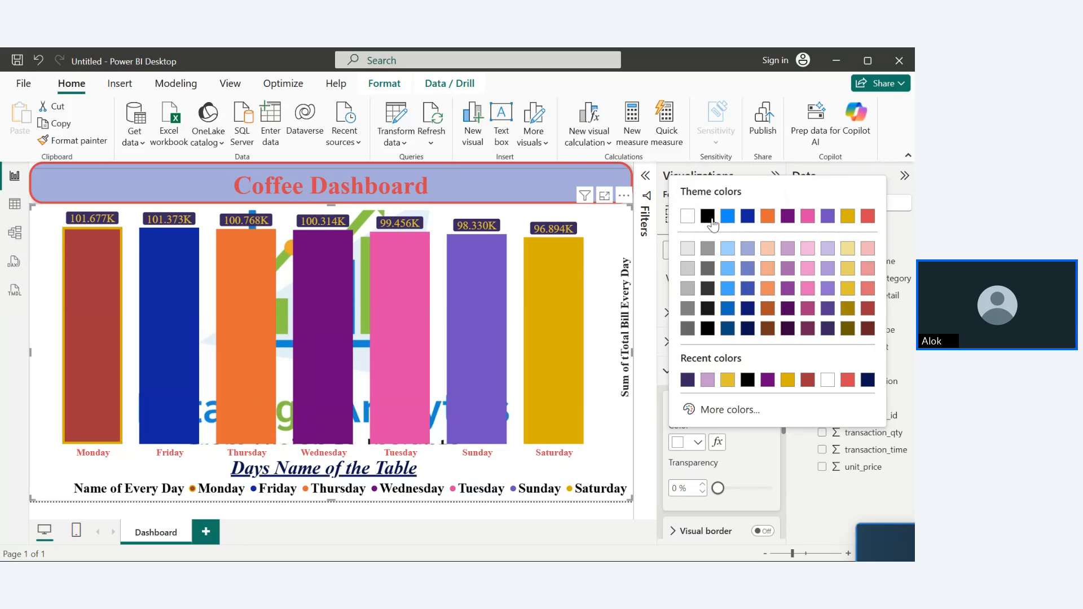
click(728, 248)
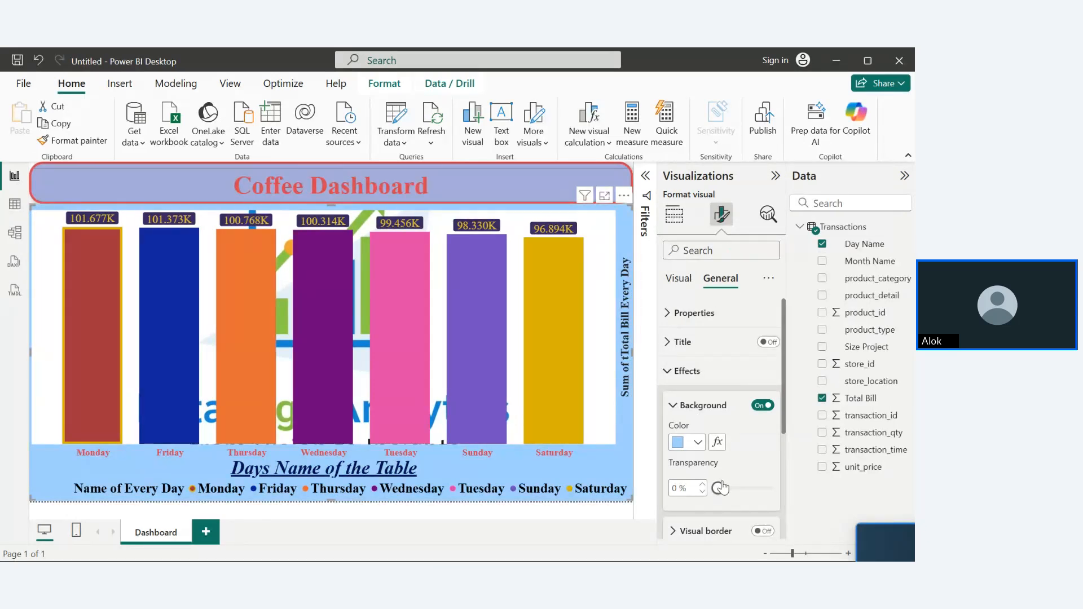
drag(721, 489, 737, 484)
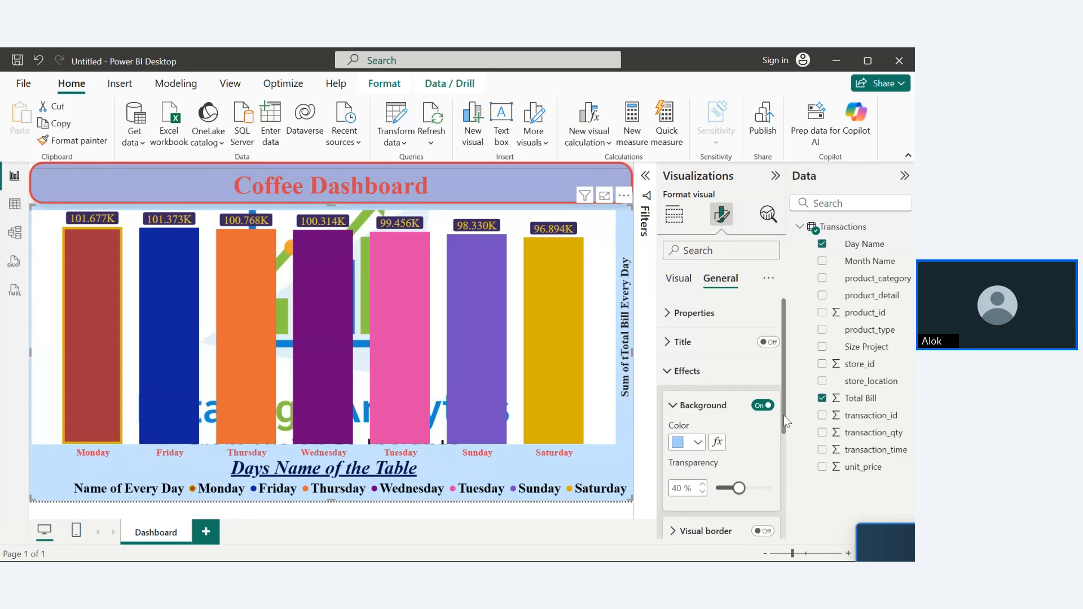
- Turn on the chart's visual border with a light orange colour, 29 px rounded corners and 2 px width
drag(784, 417, 785, 488)
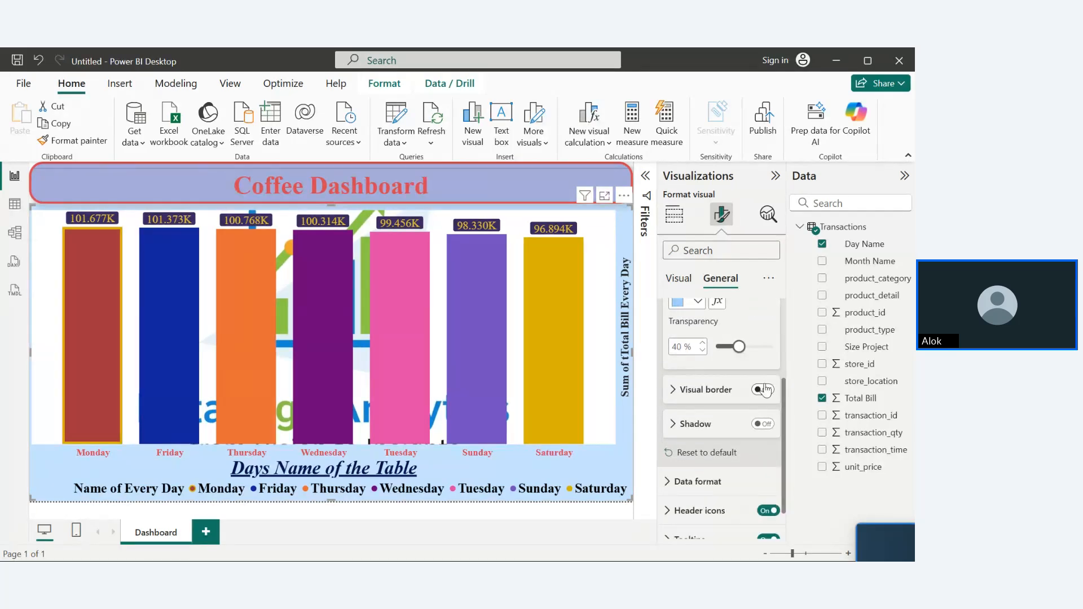
click(764, 389)
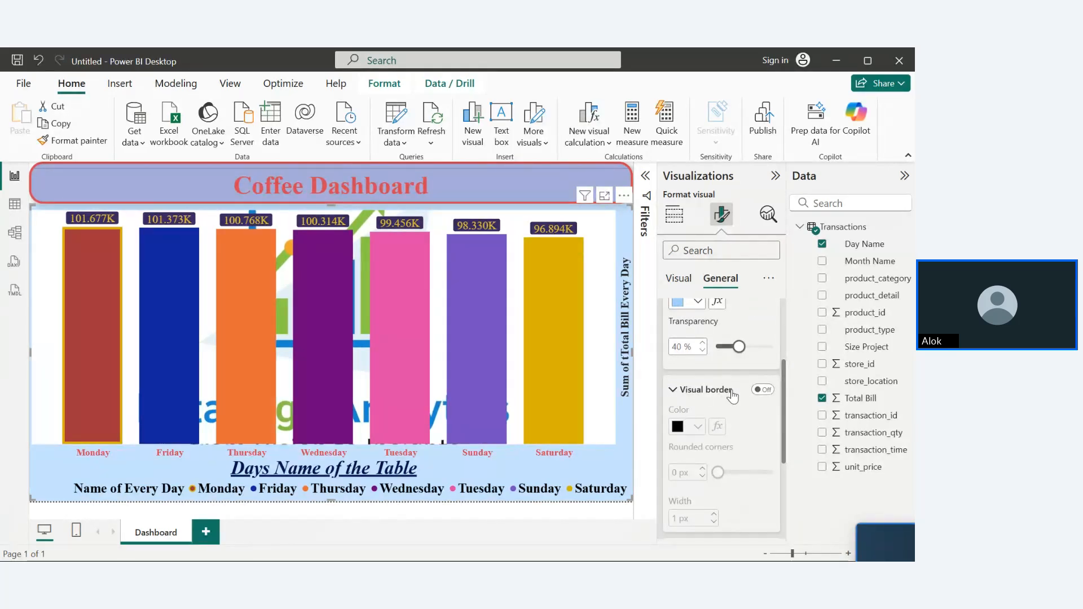
click(762, 390)
drag(718, 474, 770, 475)
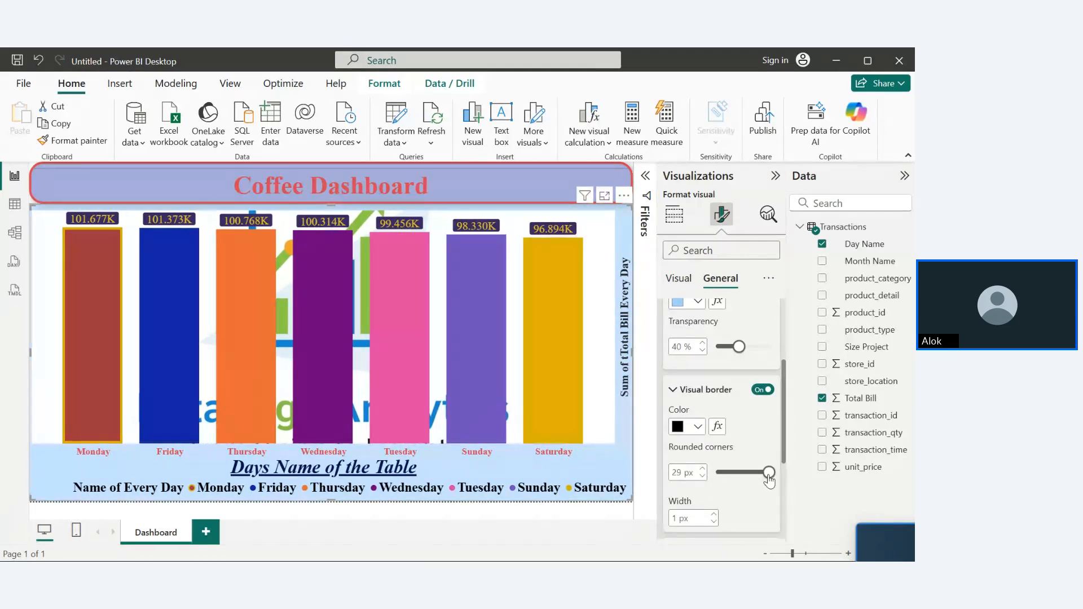
click(696, 428)
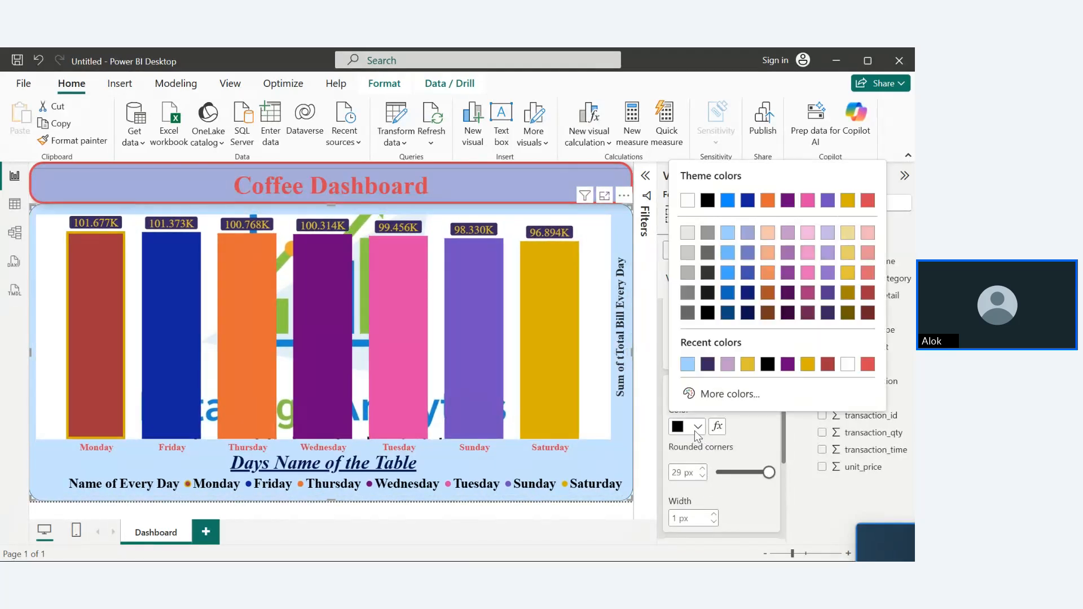
click(768, 274)
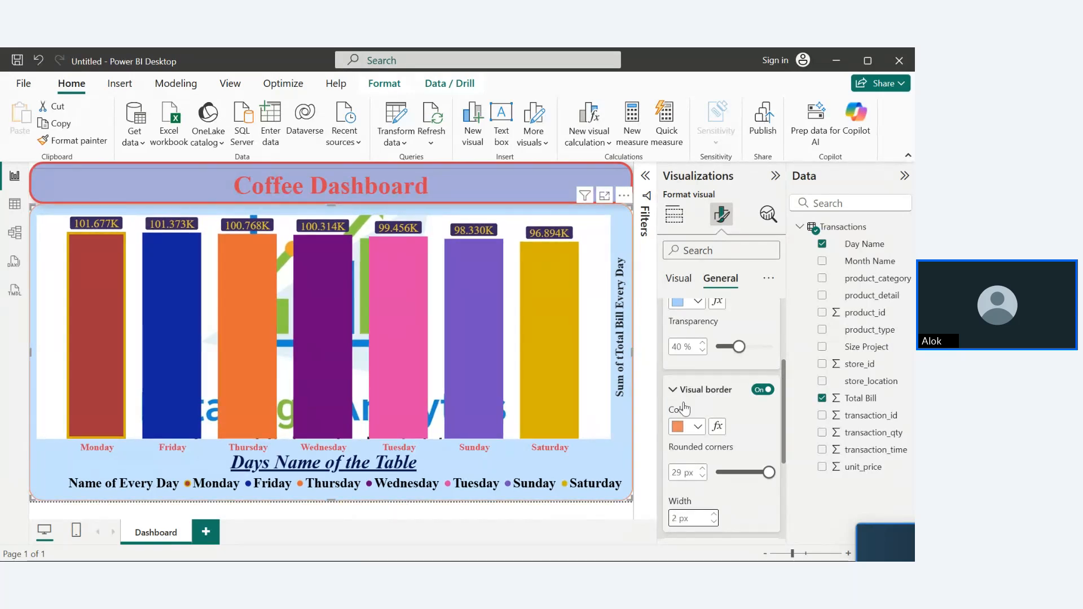
- Turn on the chart's shadow effect and show its settings
drag(782, 421, 782, 473)
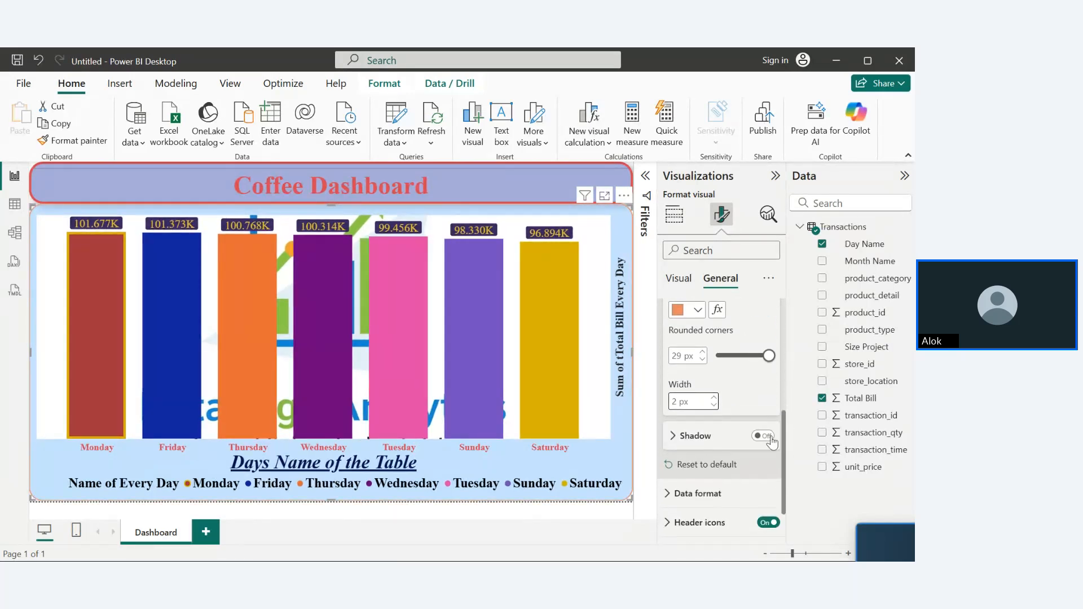
click(761, 435)
click(675, 438)
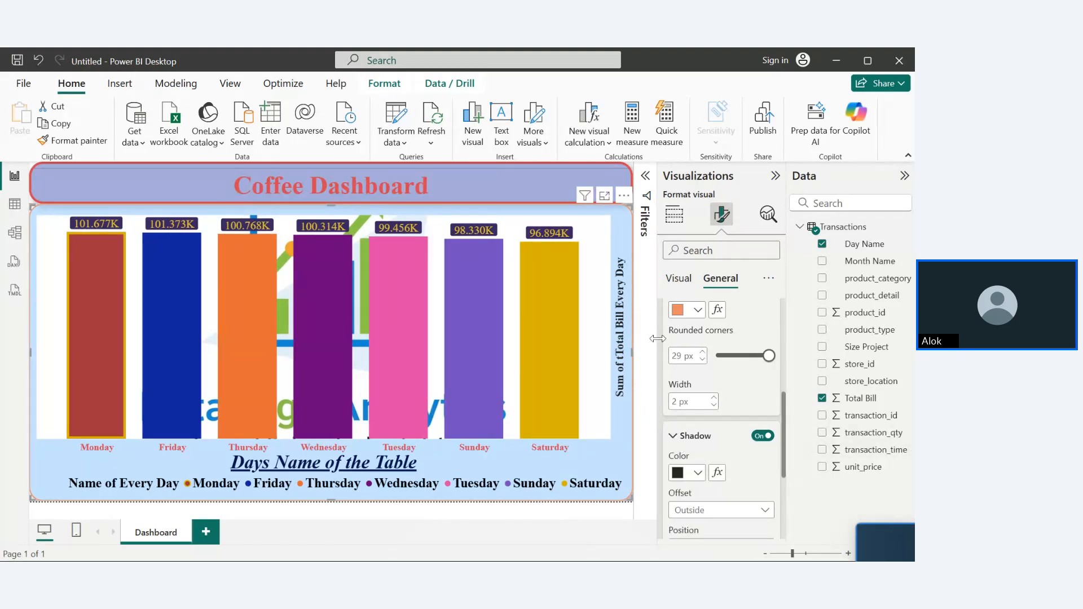
- Review the chart's shadow, data format and tooltip settings, and hide the visual formatting options
drag(783, 466, 783, 526)
click(677, 438)
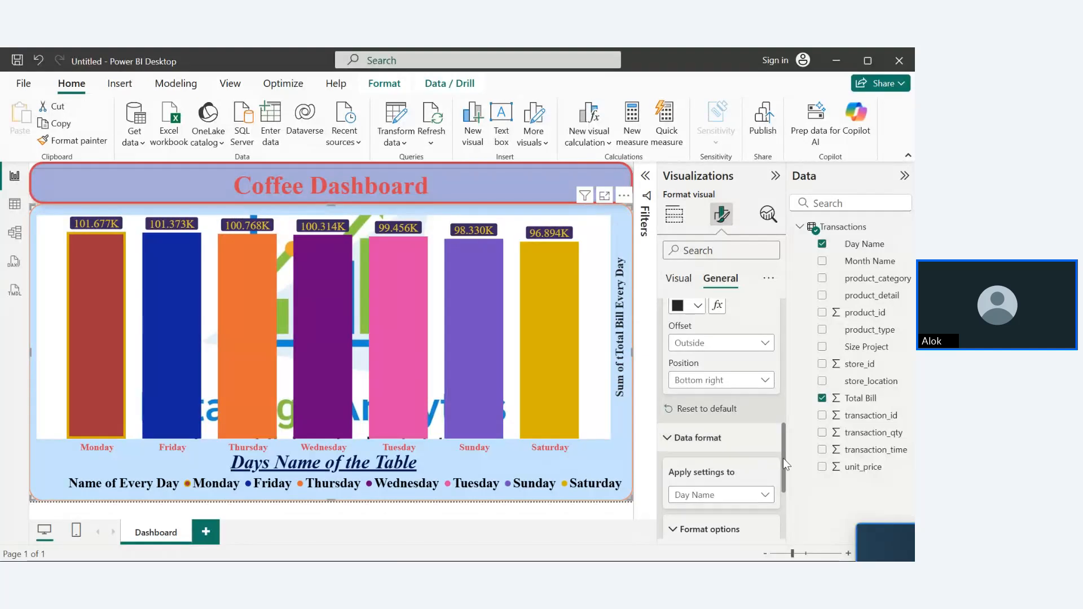
drag(783, 458, 788, 520)
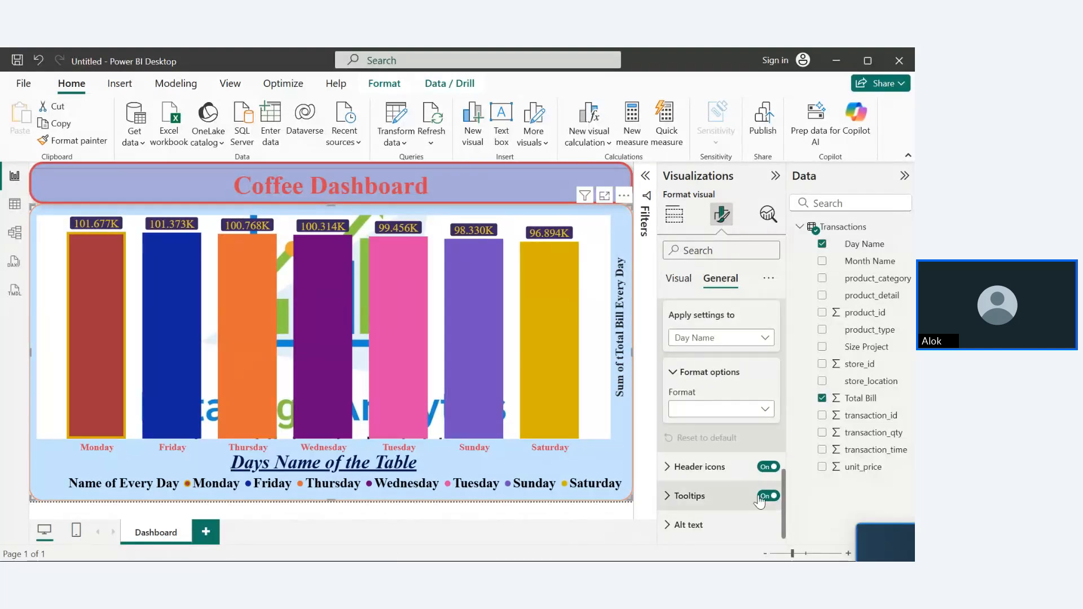
click(669, 497)
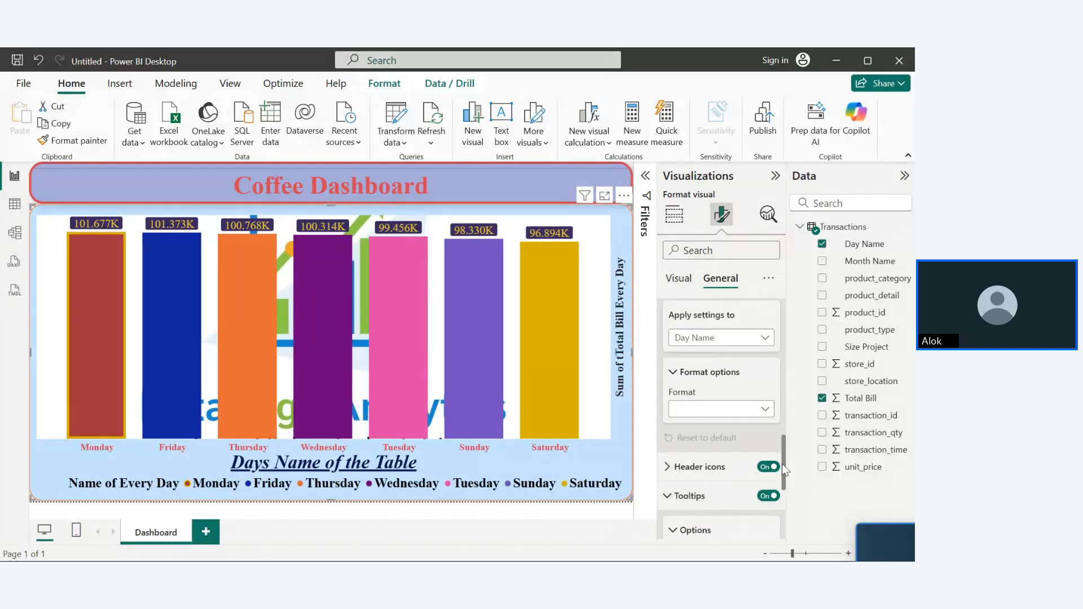
drag(782, 464, 782, 503)
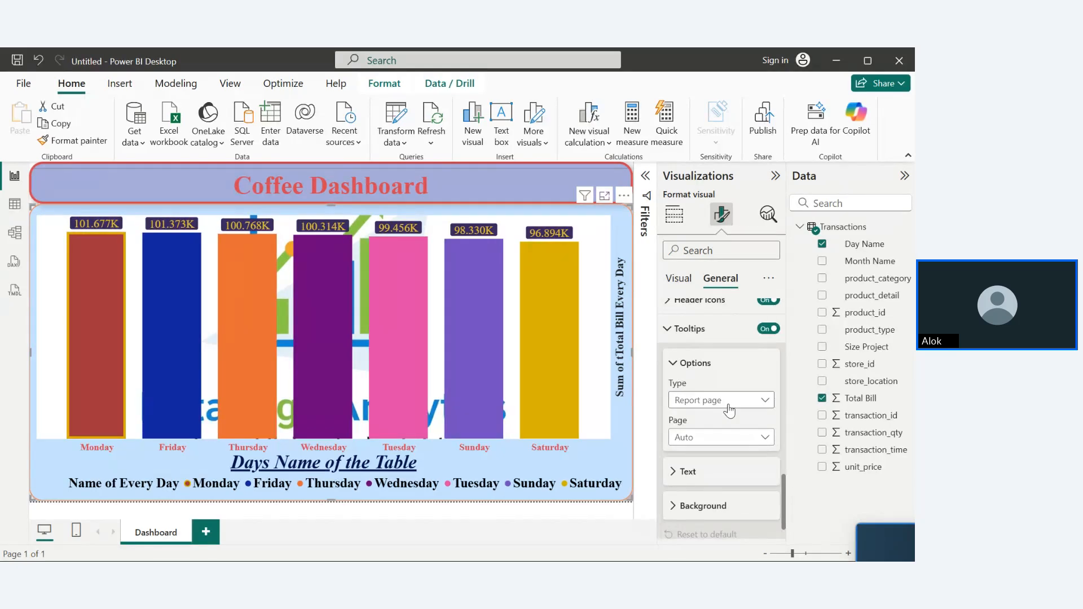
click(665, 328)
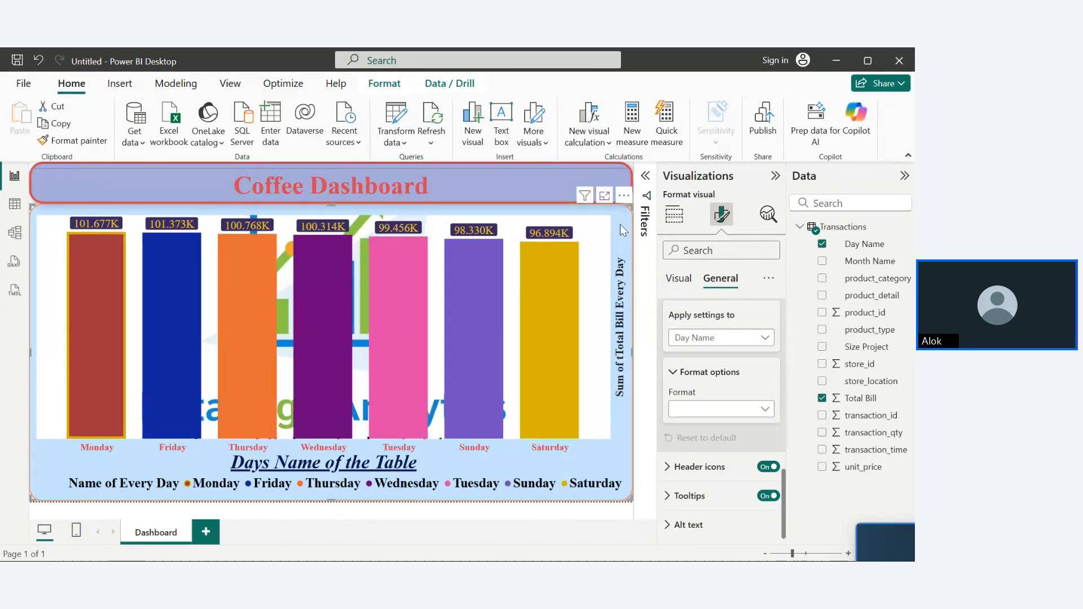
click(774, 177)
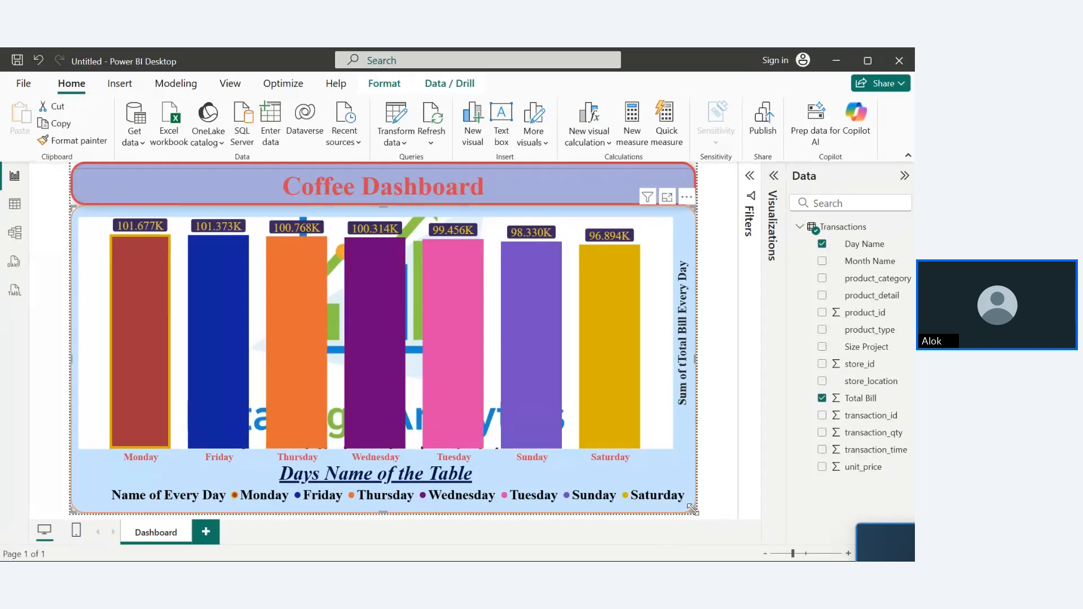
- Shrink the daily total bill chart and place it at the page's left edge, just beneath the Coffee Dashboard title
drag(695, 509, 540, 445)
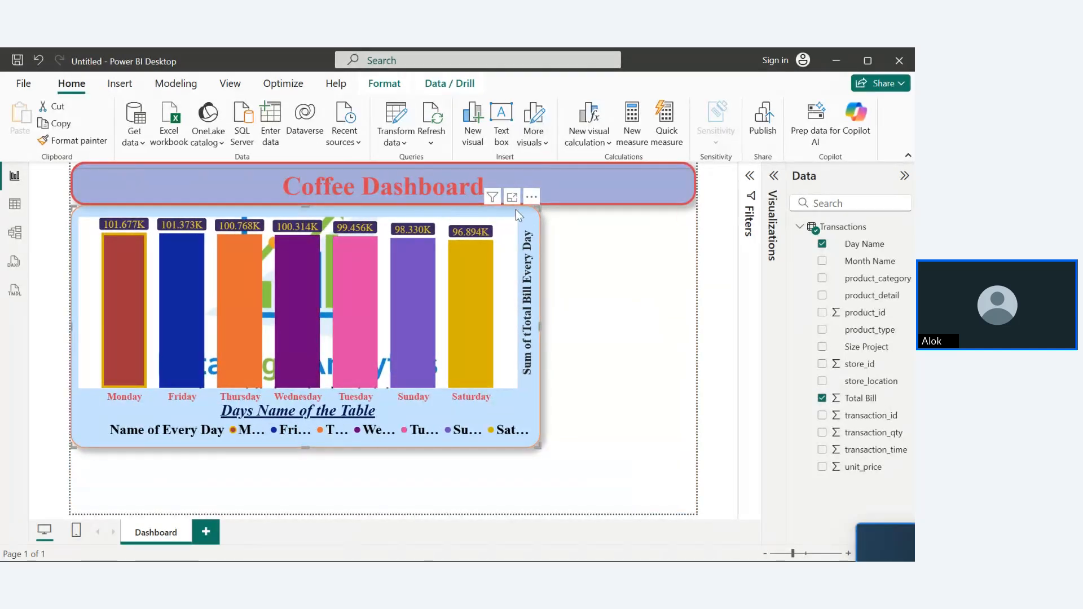
drag(531, 197, 575, 218)
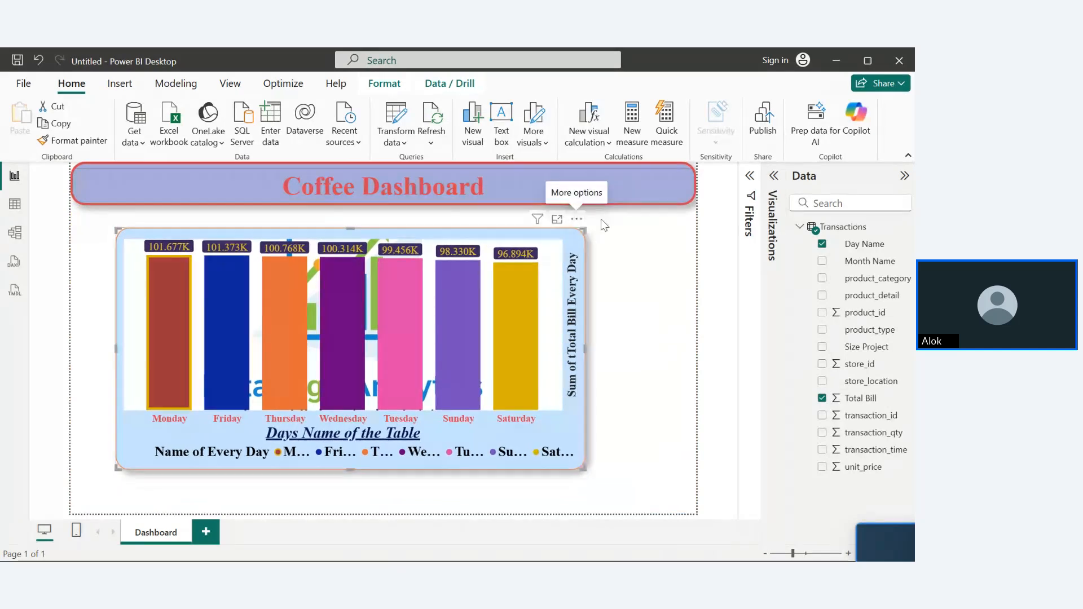
click(644, 243)
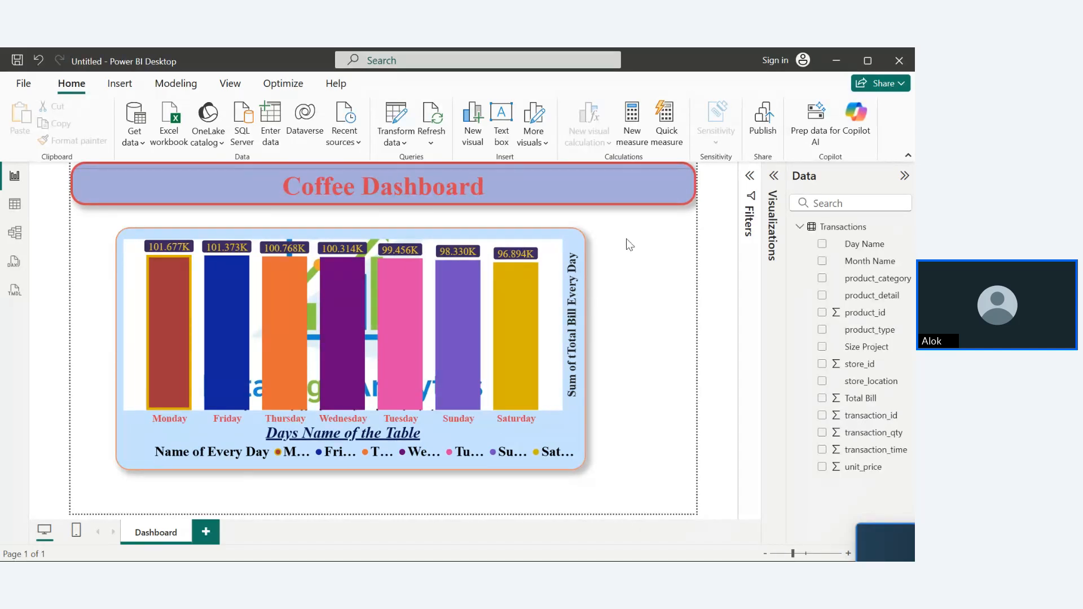
drag(232, 244, 177, 226)
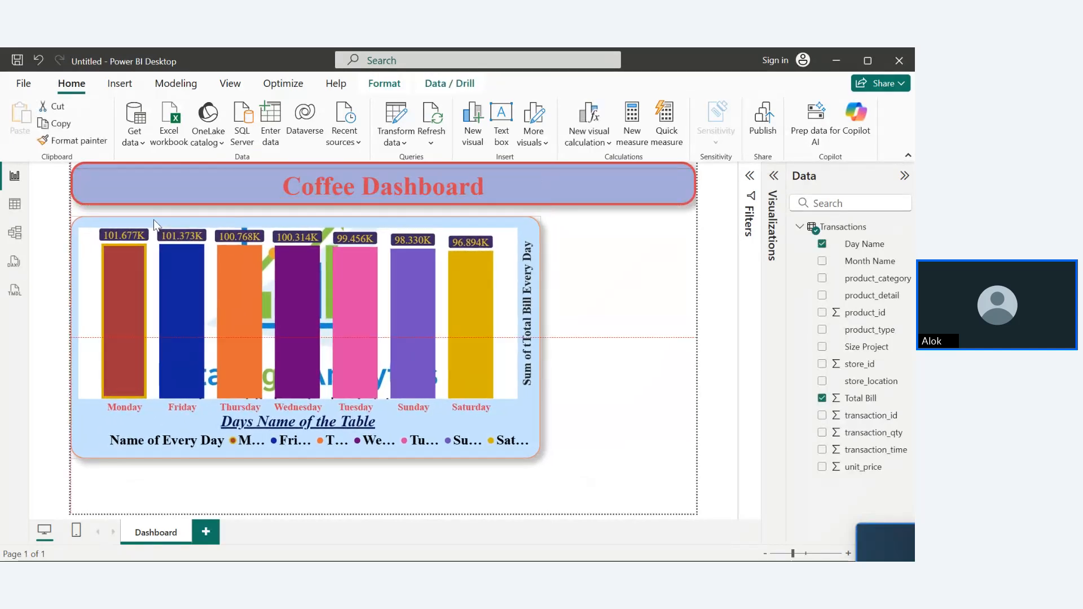
- Turn off the legend of the daily total bill chart
click(517, 431)
click(516, 432)
click(774, 184)
click(721, 226)
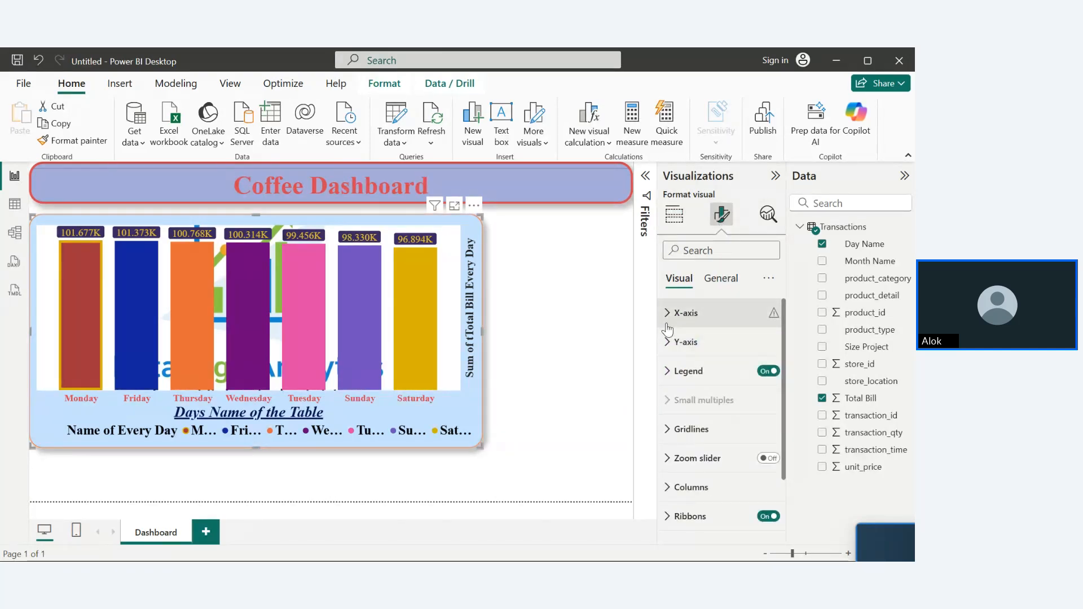
click(684, 312)
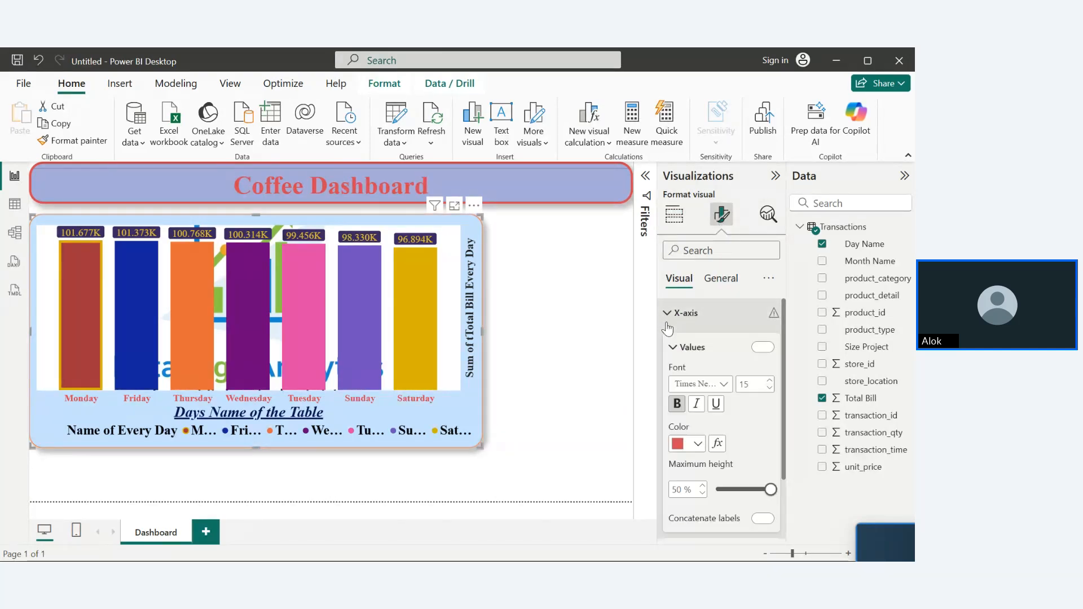
click(765, 350)
click(765, 351)
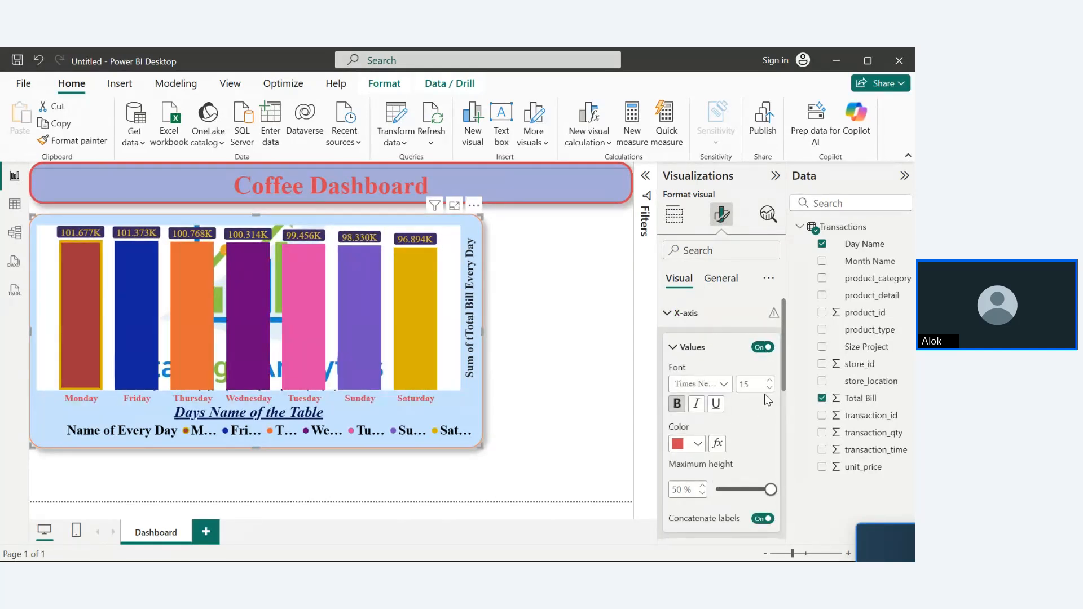
drag(784, 377, 768, 454)
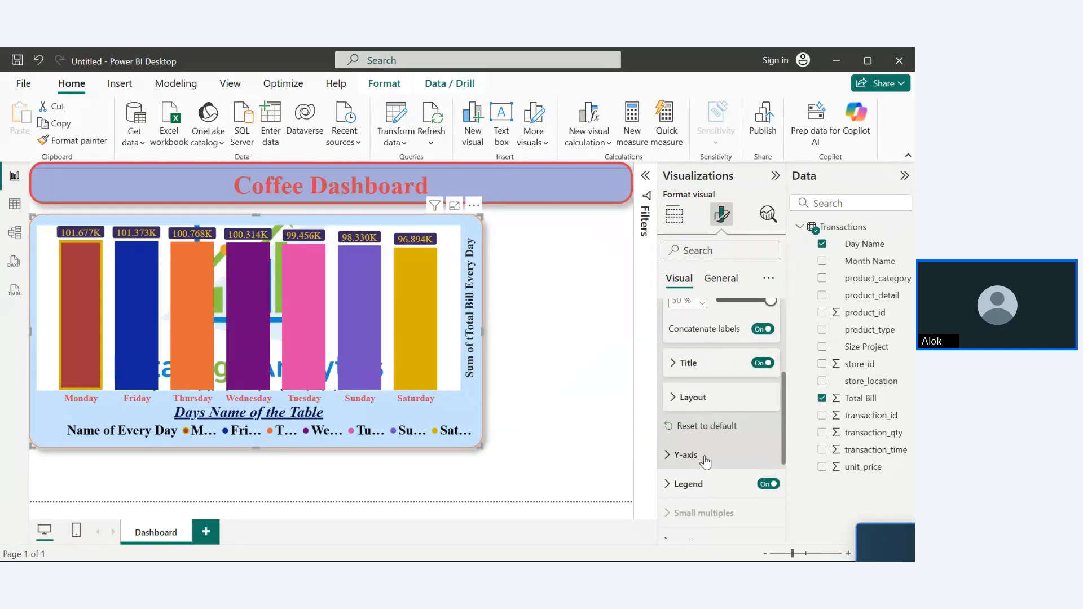
click(765, 484)
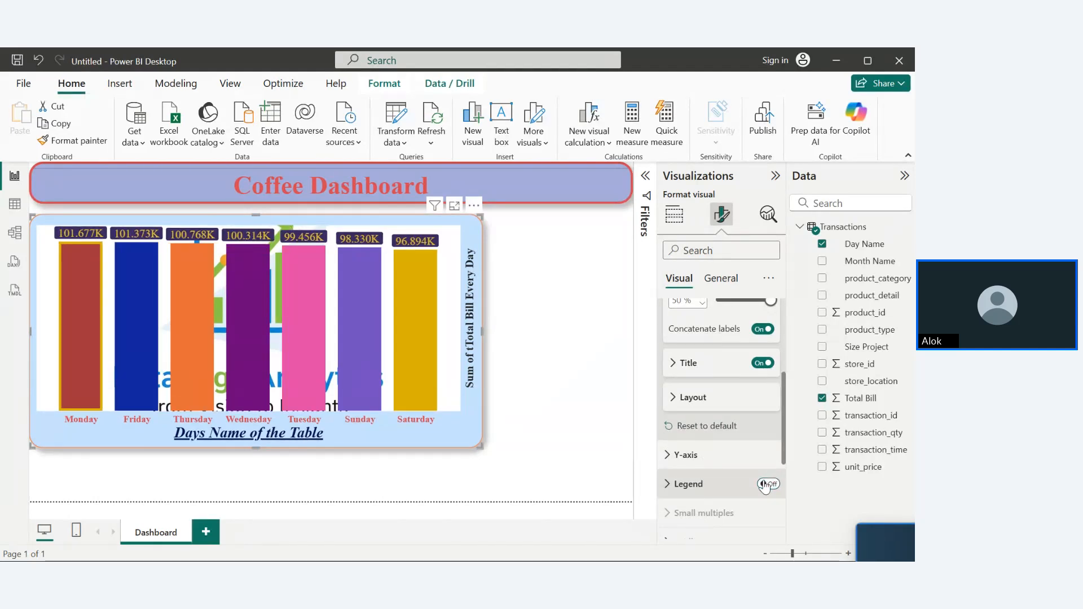
- Turn off the X-axis title and the Y-axis title of the daily total bill chart
click(764, 363)
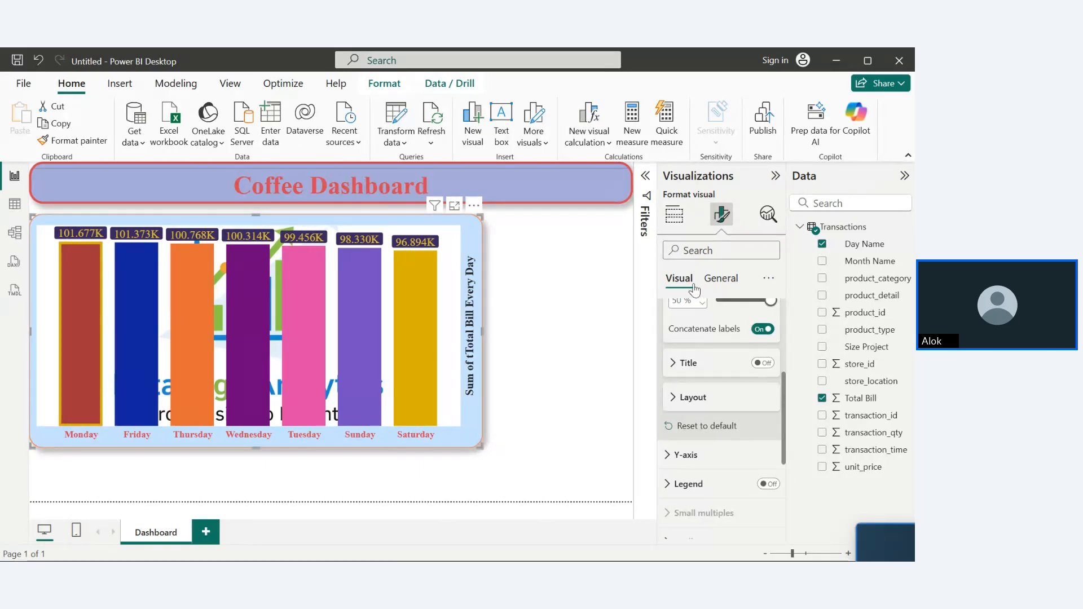
drag(784, 400, 780, 452)
click(665, 328)
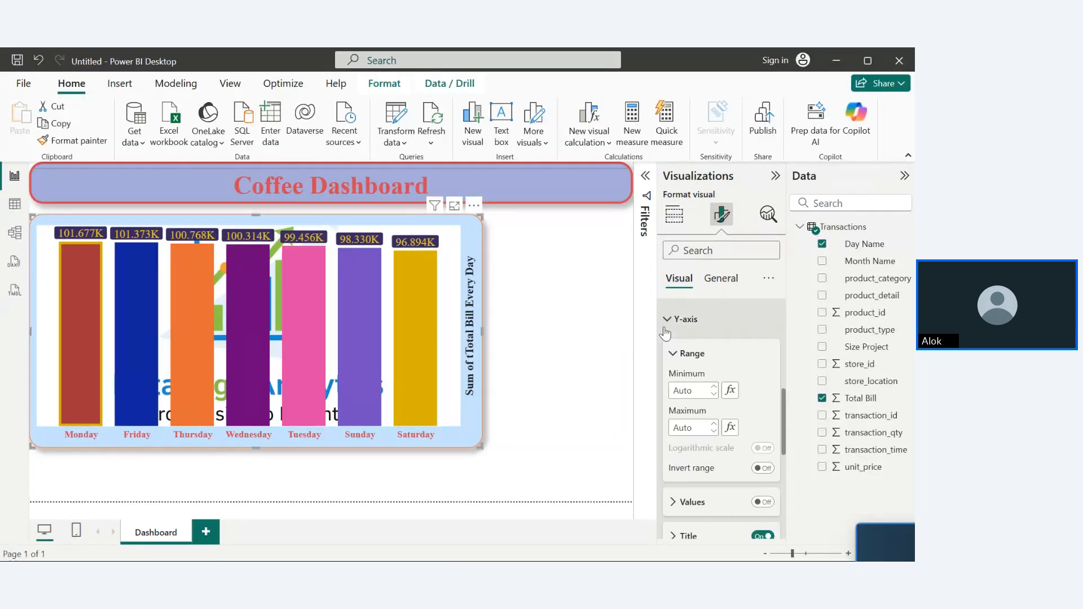
click(766, 533)
click(599, 304)
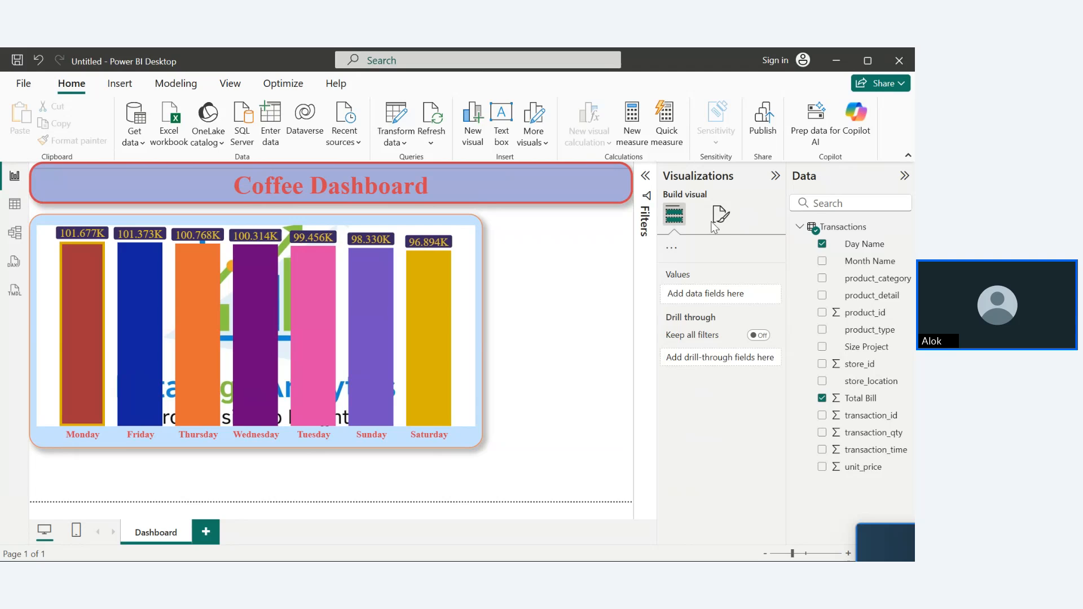
- Resize the daily total bill chart to about half the page width and slightly taller
click(774, 178)
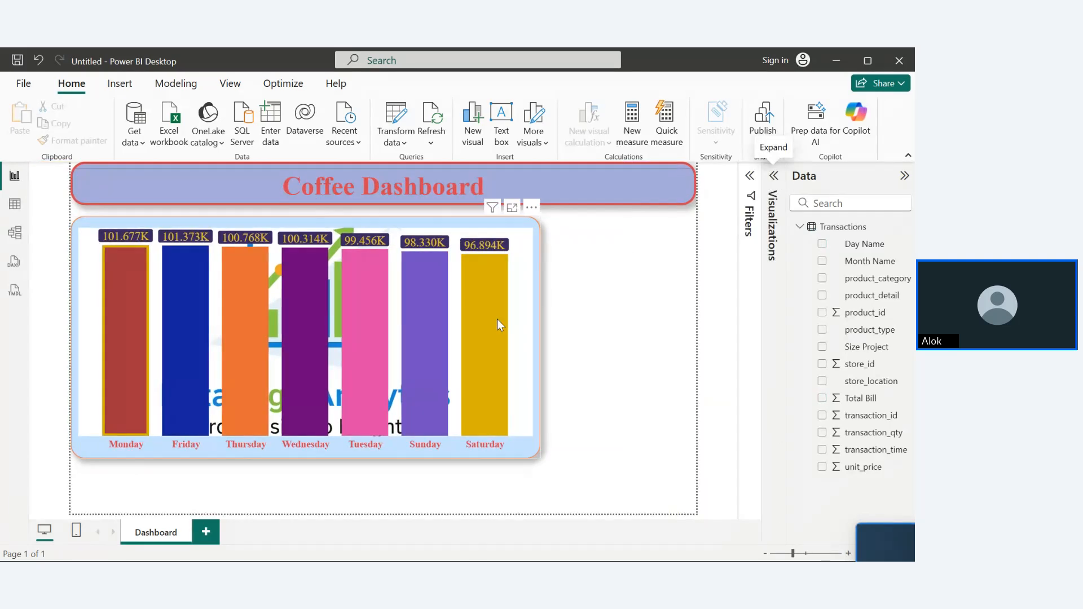
click(536, 455)
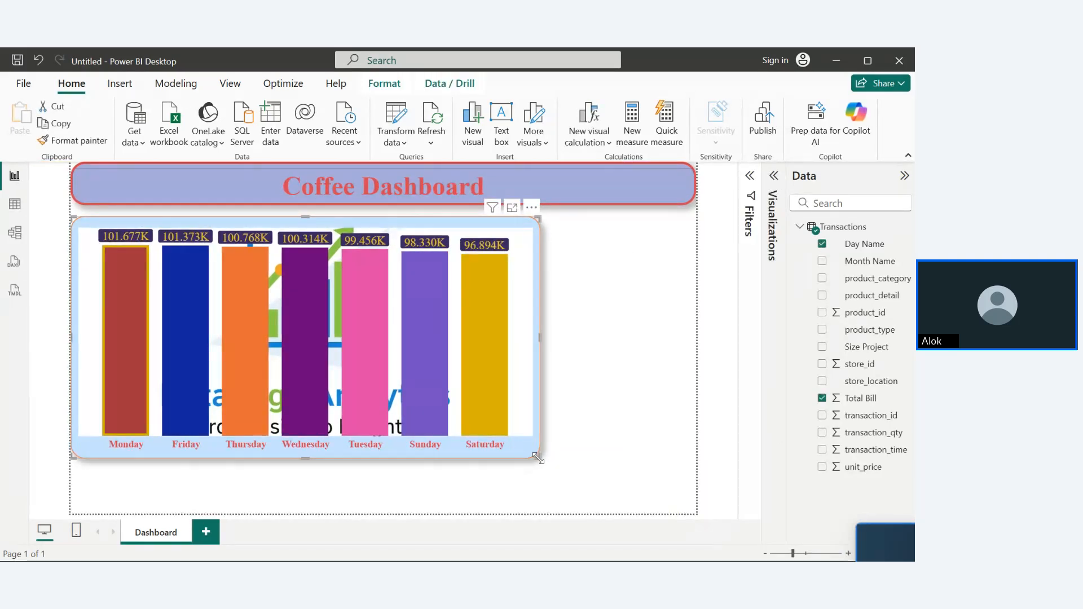
drag(537, 457, 381, 471)
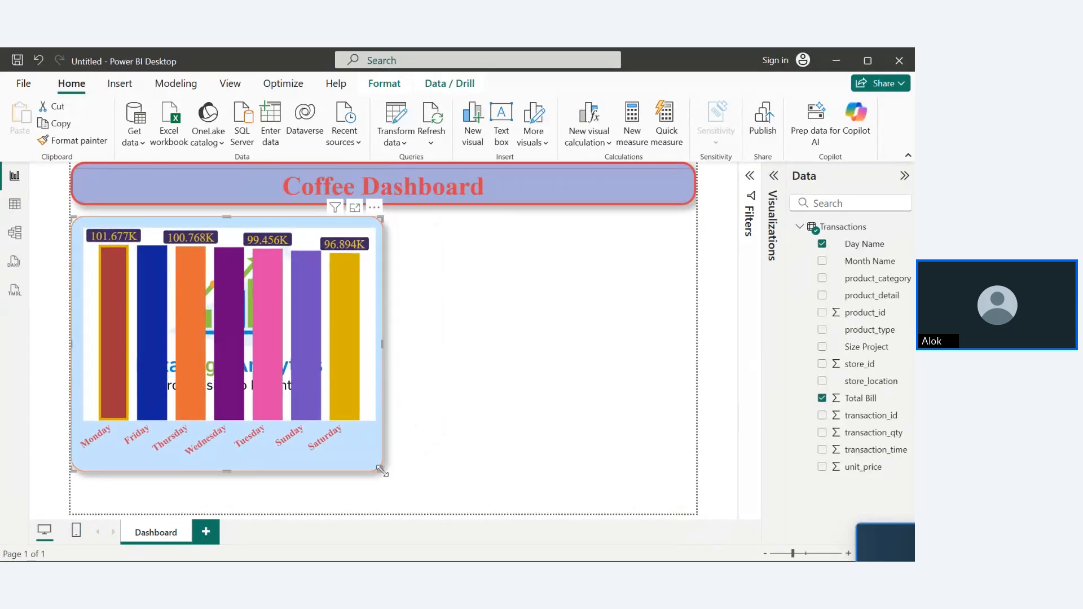
- Insert a stacked bar chart in the empty page area beside the daily total bill chart
click(773, 174)
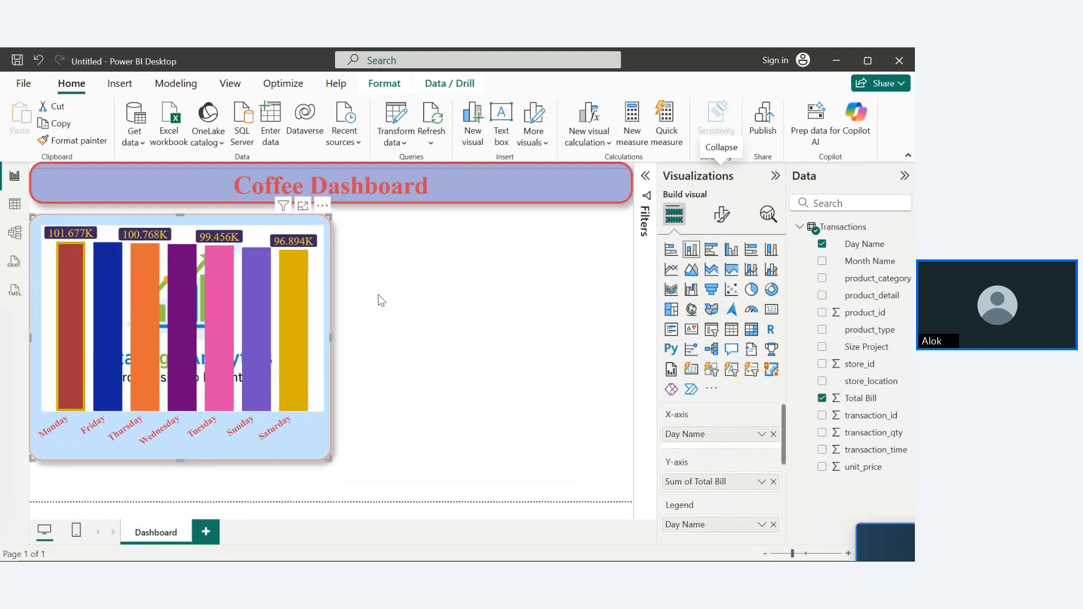
click(379, 295)
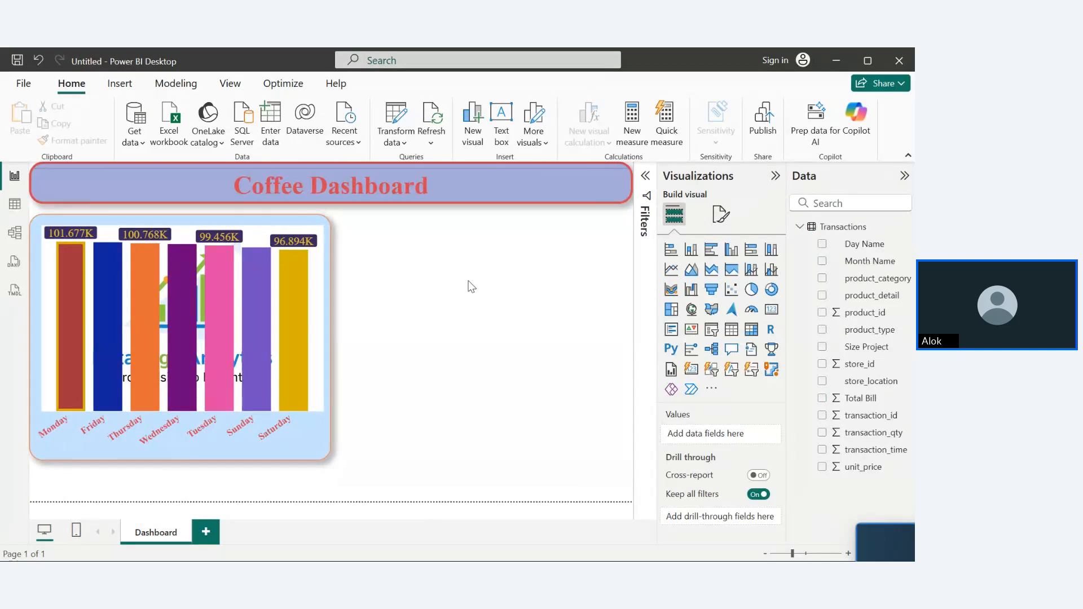
click(670, 250)
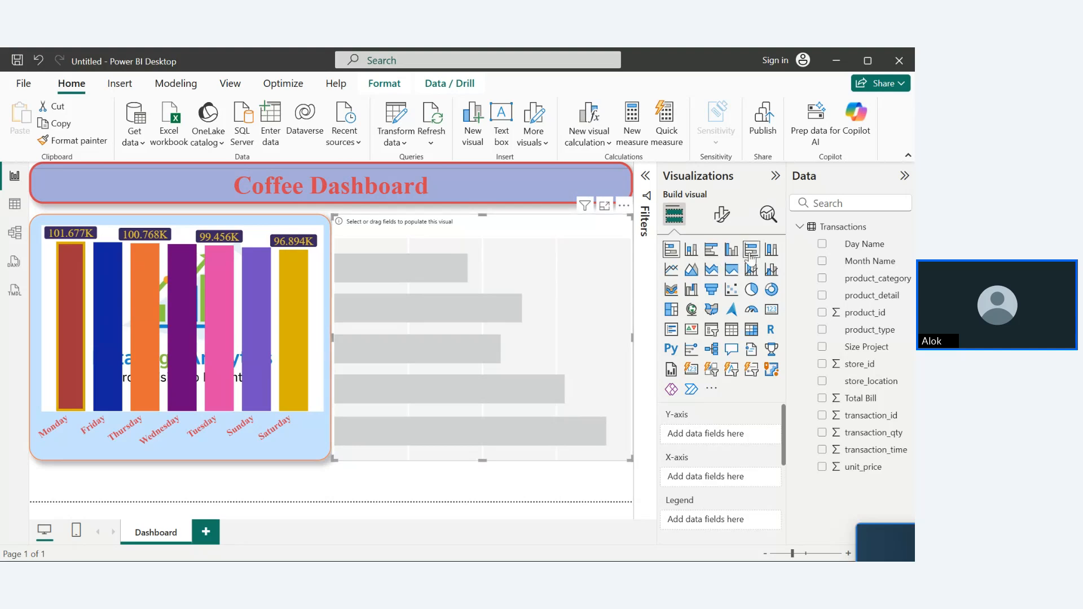
- Assign Month Name to the new bar chart's Y-axis and the sum of transaction_qty to its X-axis
drag(860, 265, 708, 438)
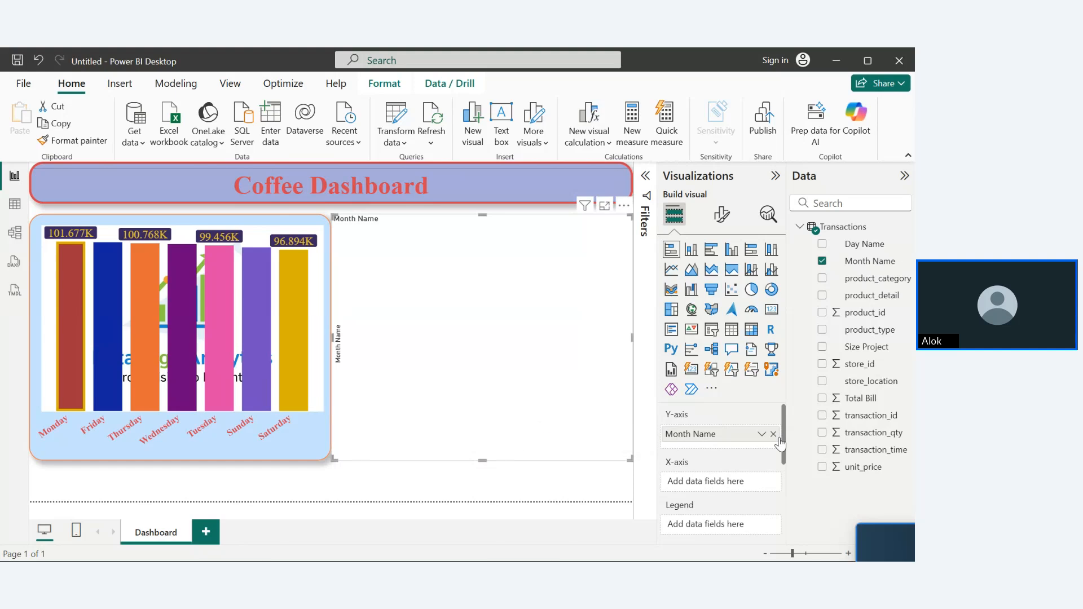
click(772, 434)
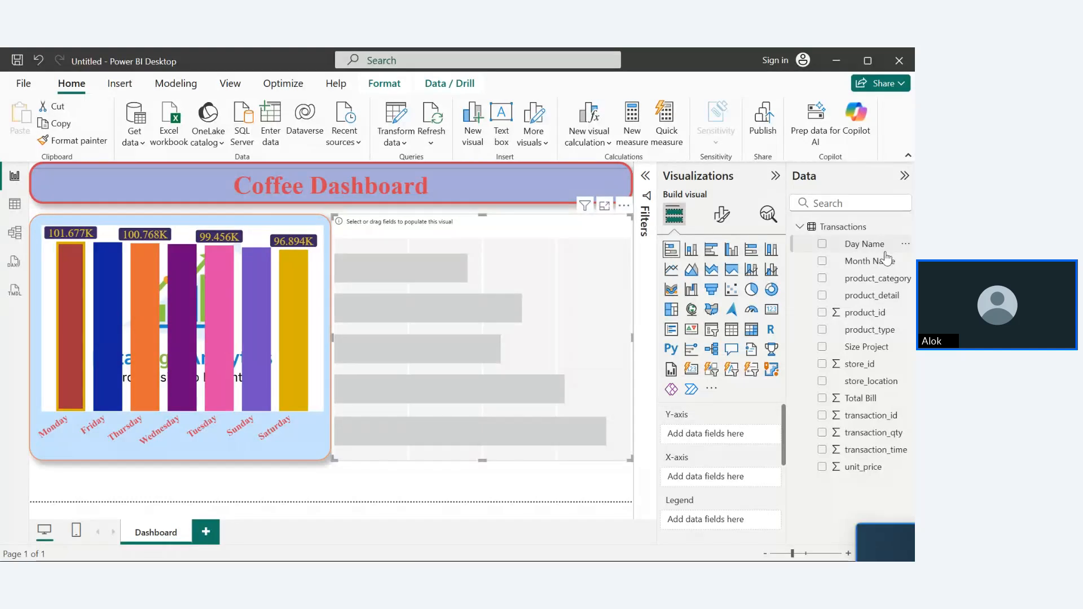
drag(875, 265, 732, 440)
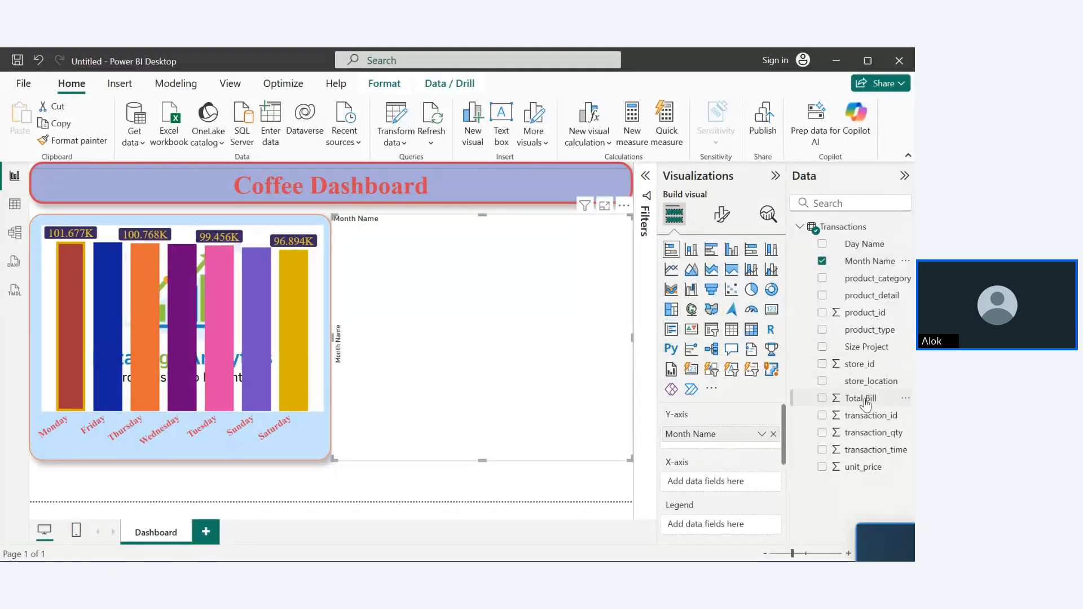
double_click(872, 437)
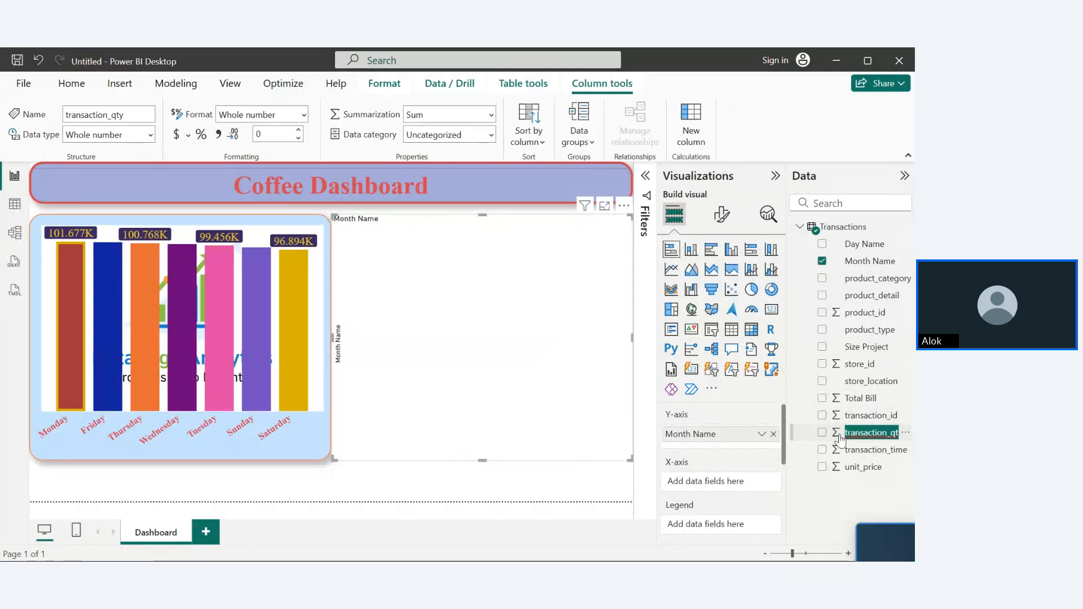
click(821, 433)
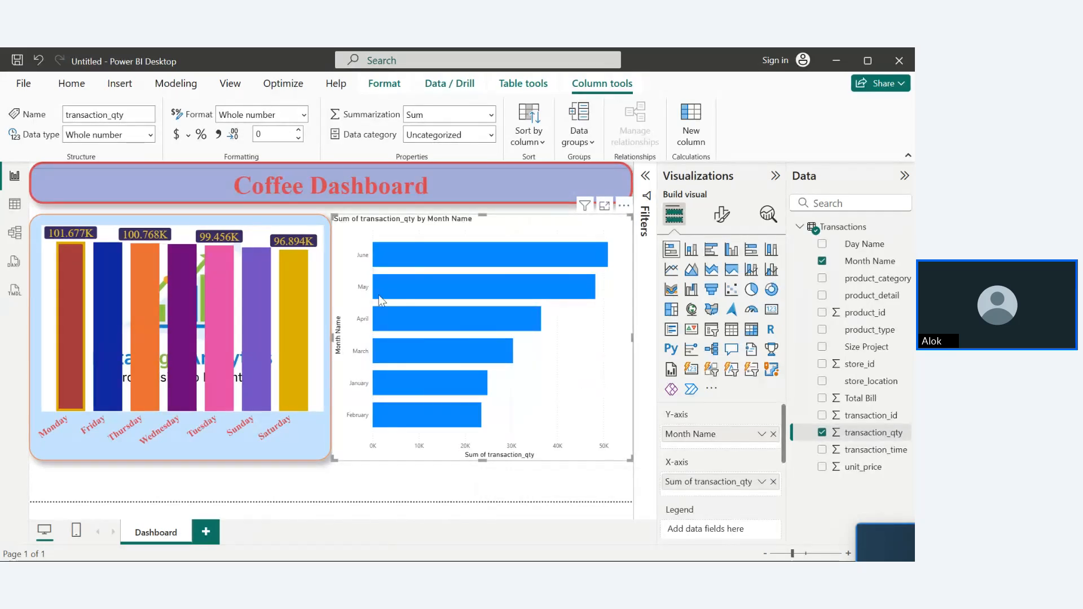
- Try to copy the daily total bill chart's formatting to the monthly quantity bar chart with Format painter
mouse_move(188, 323)
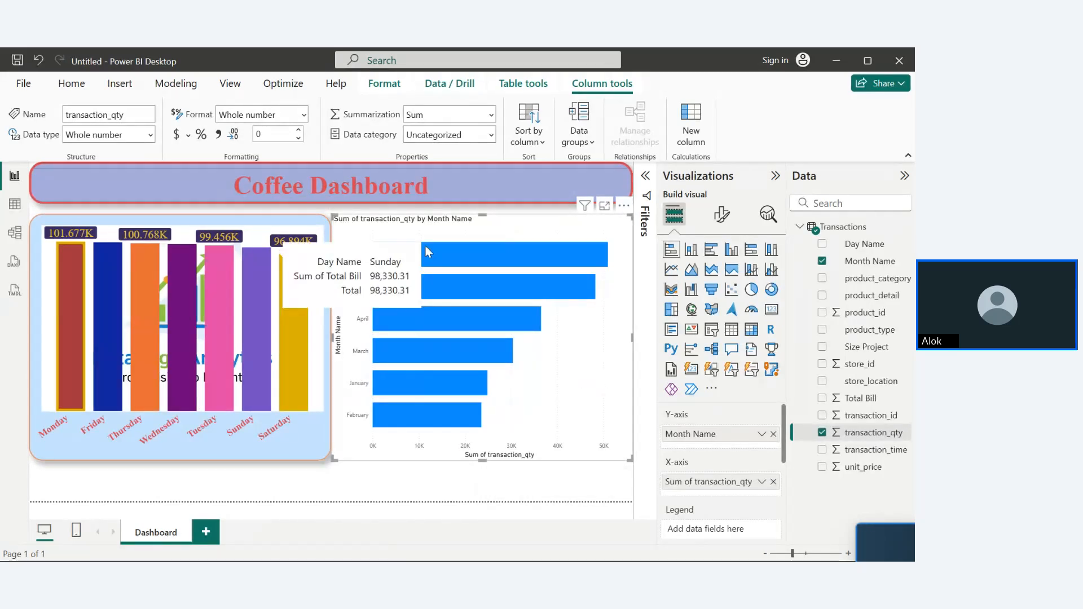
click(228, 408)
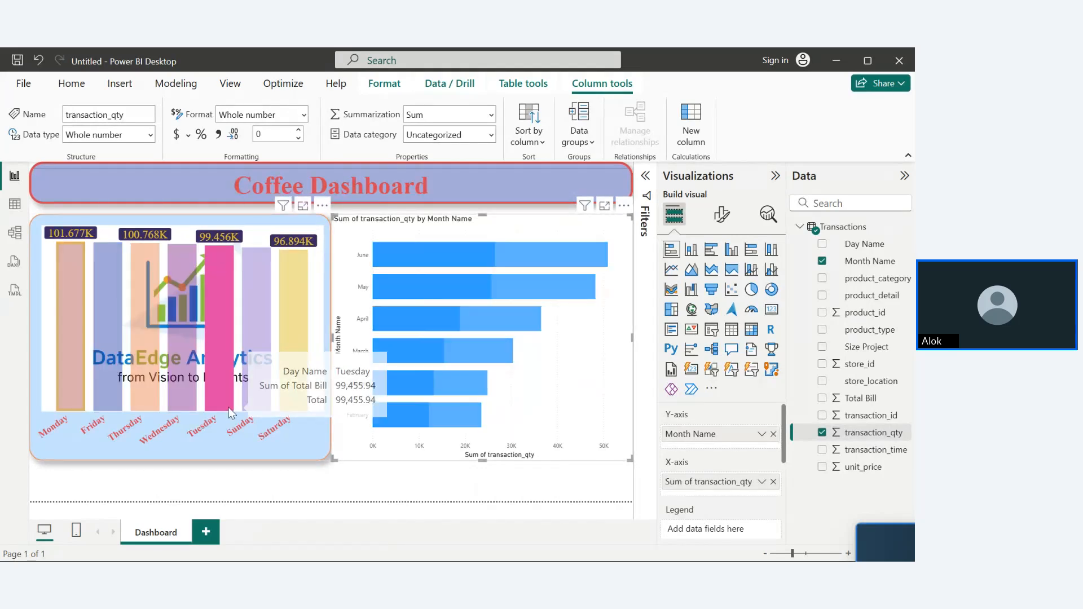
click(60, 84)
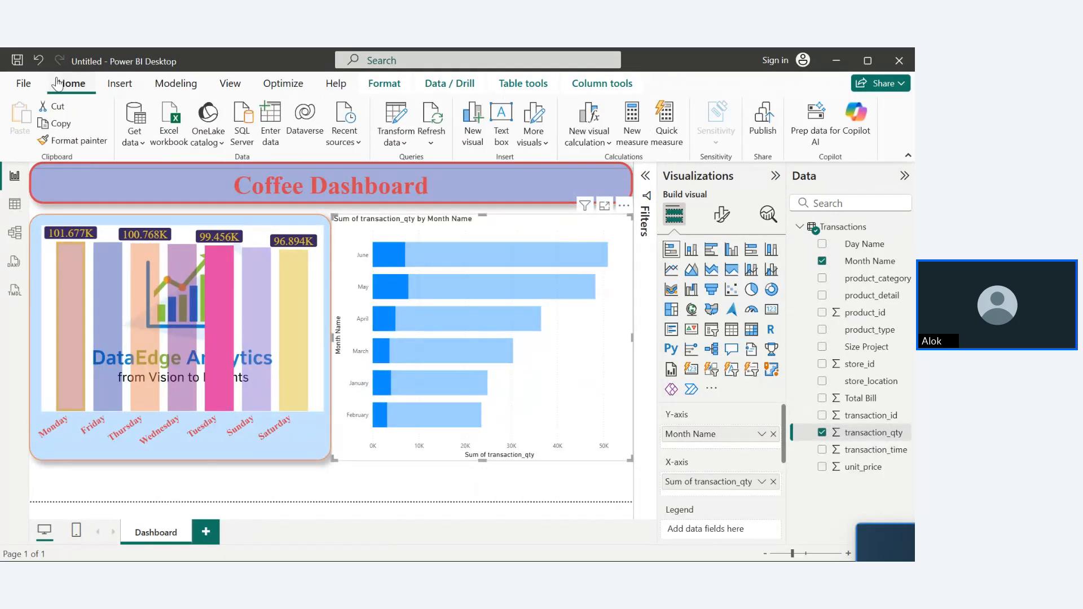
click(62, 141)
click(458, 294)
click(459, 294)
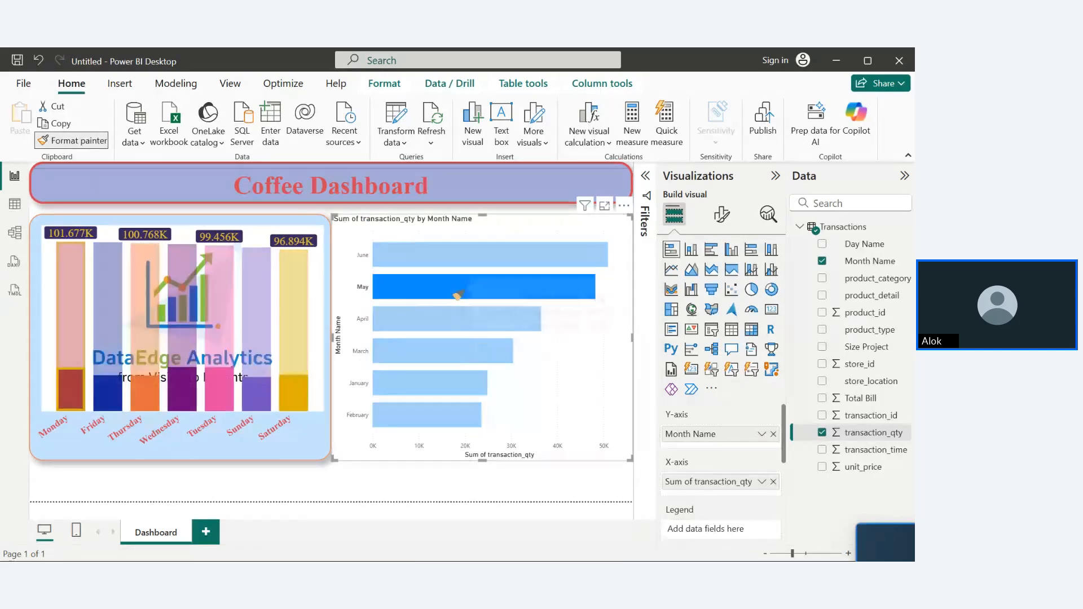
click(578, 357)
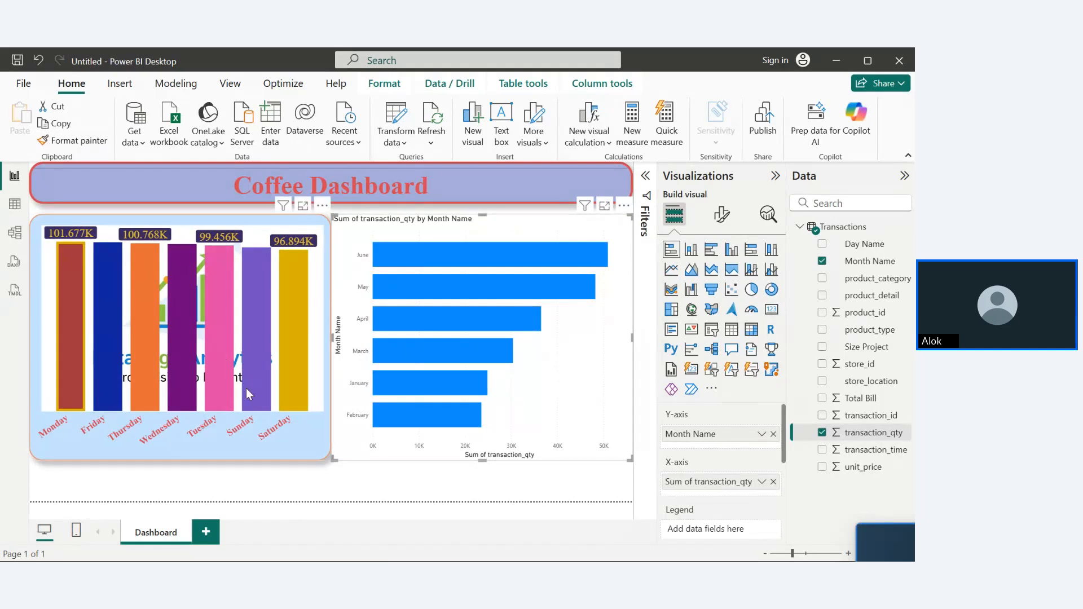
- Select the daily total bill chart as the source and apply its formatting to the monthly transaction quantity chart with Format painter
click(226, 437)
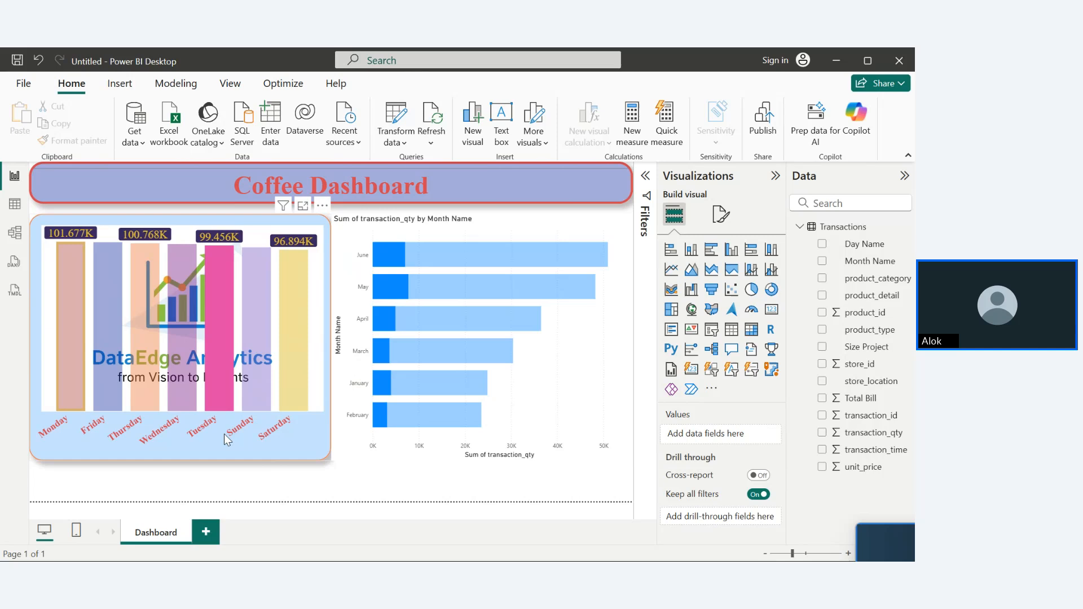
click(234, 390)
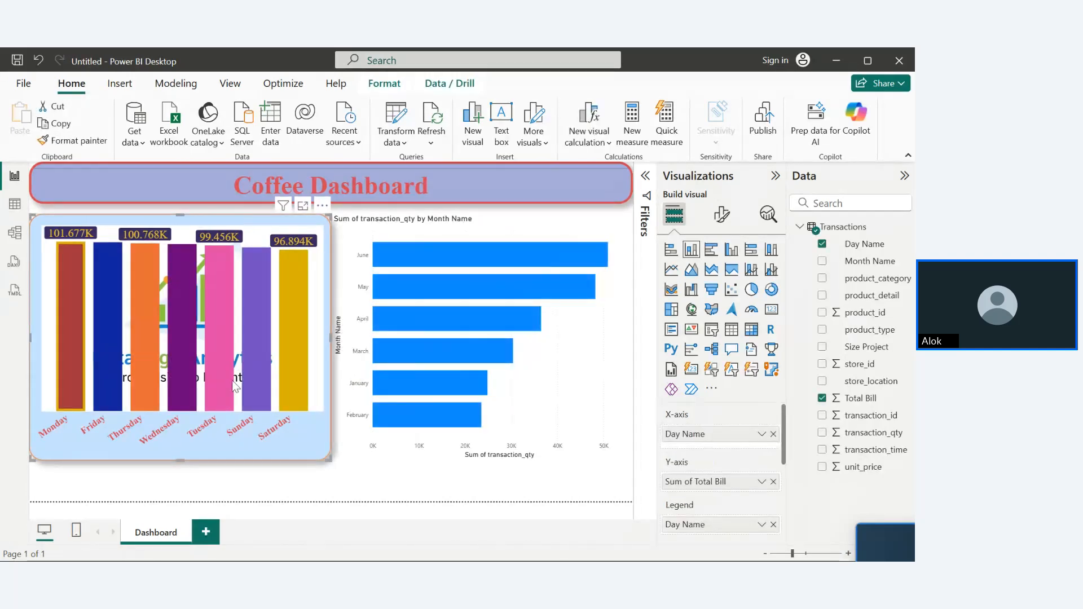
click(79, 145)
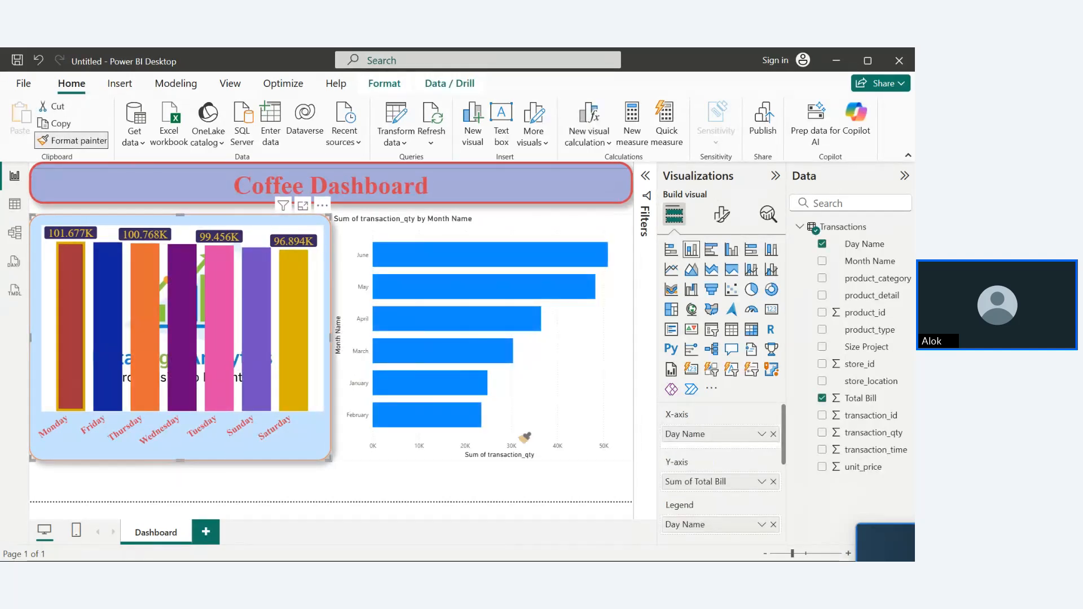
click(571, 442)
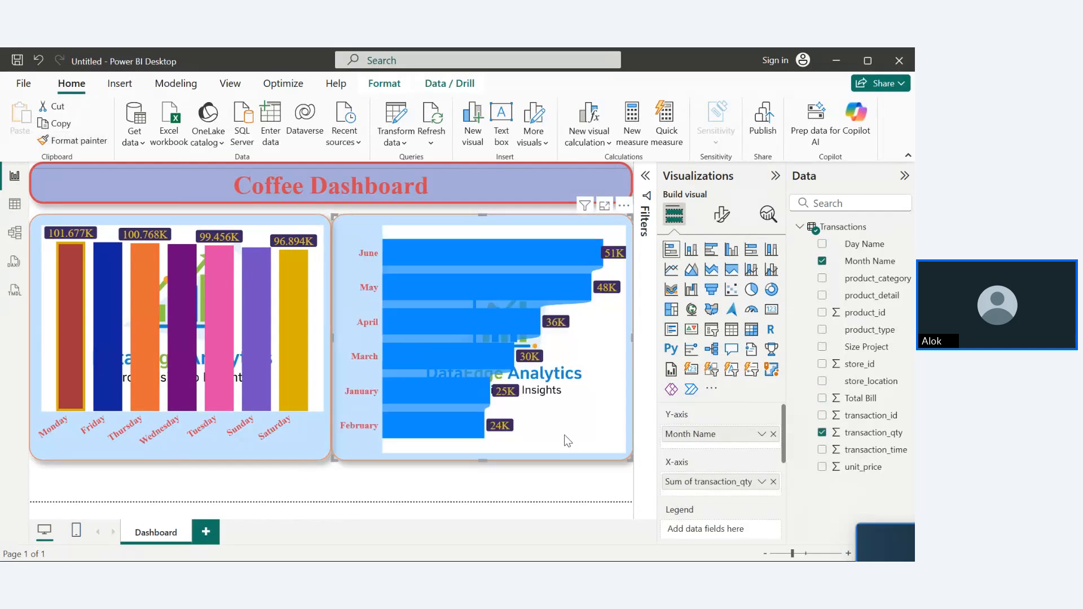
click(564, 472)
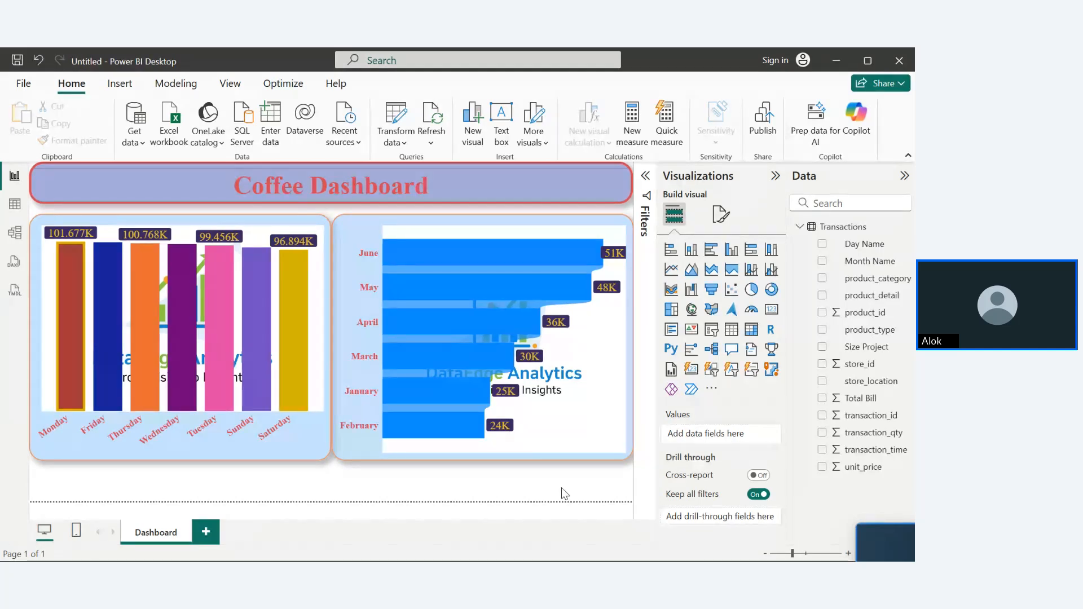
click(607, 374)
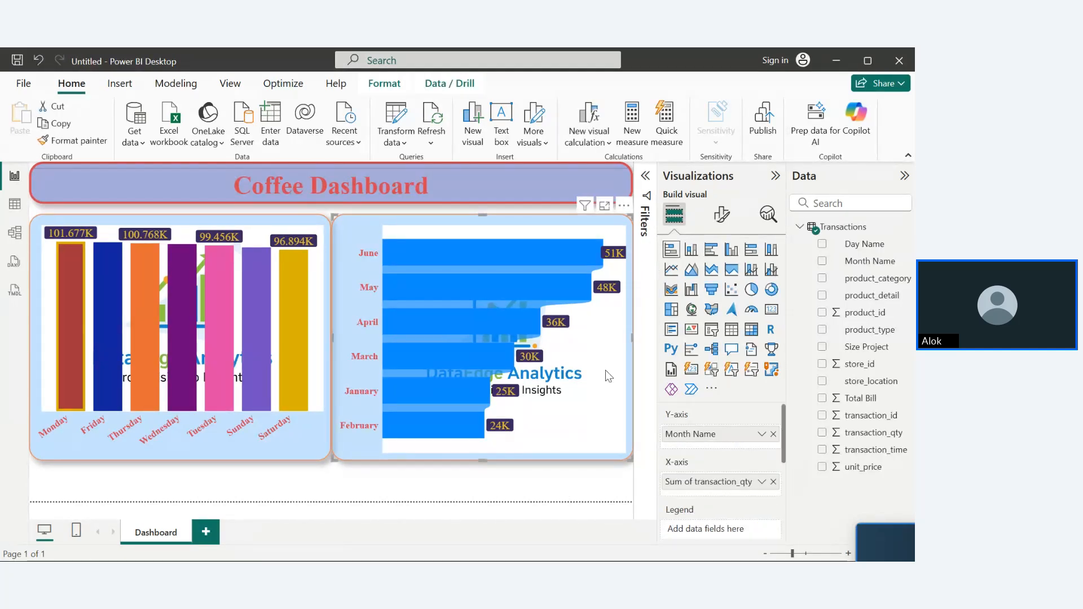
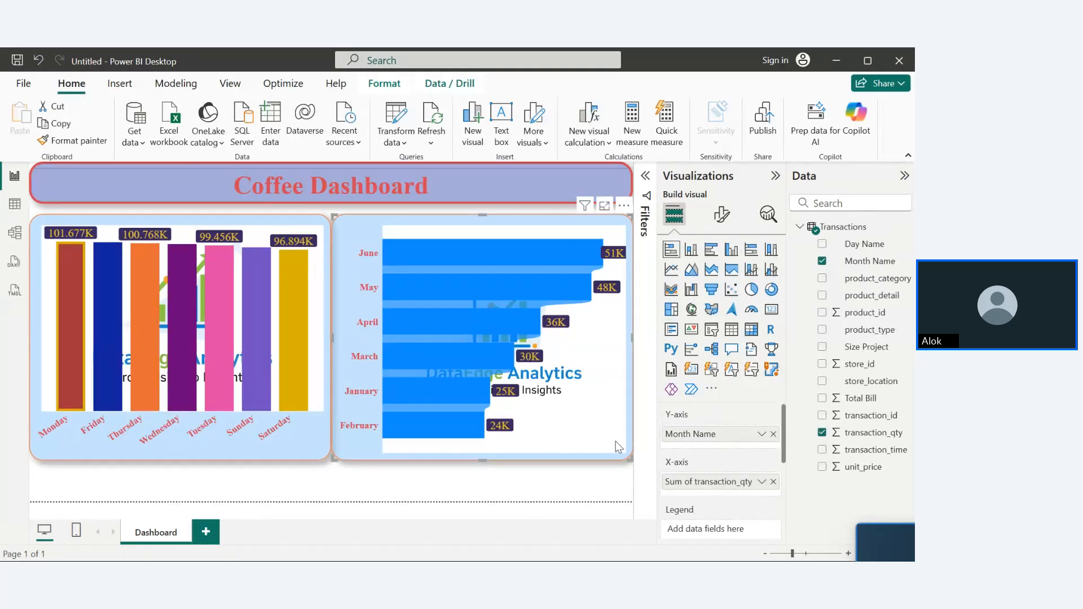
- Extend the monthly transaction quantity chart down to the page's lower edge, and test cross-highlighting both charts by March
drag(625, 459, 627, 501)
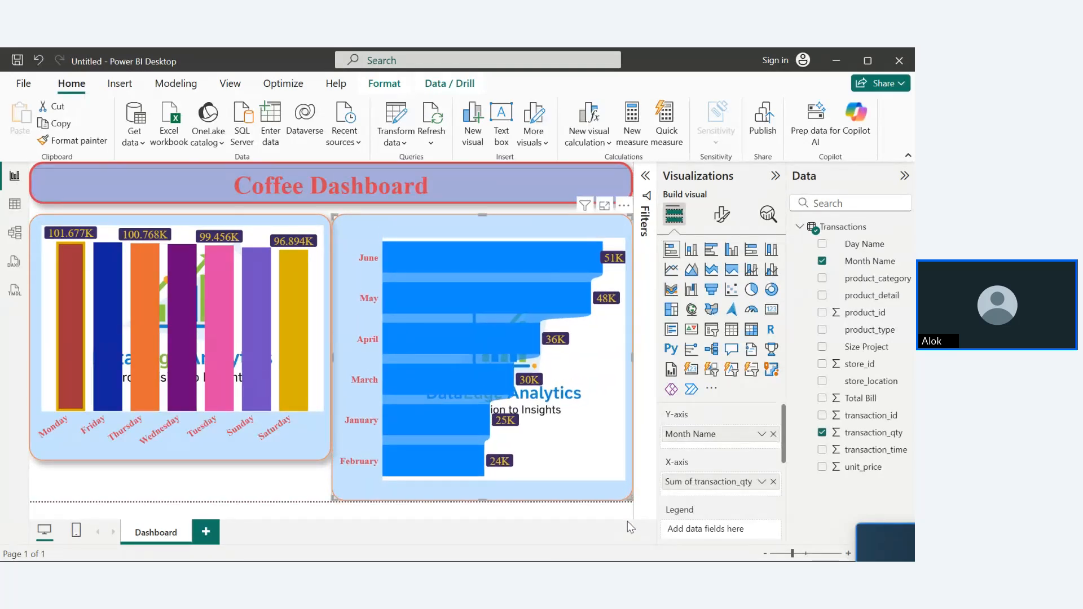
click(458, 387)
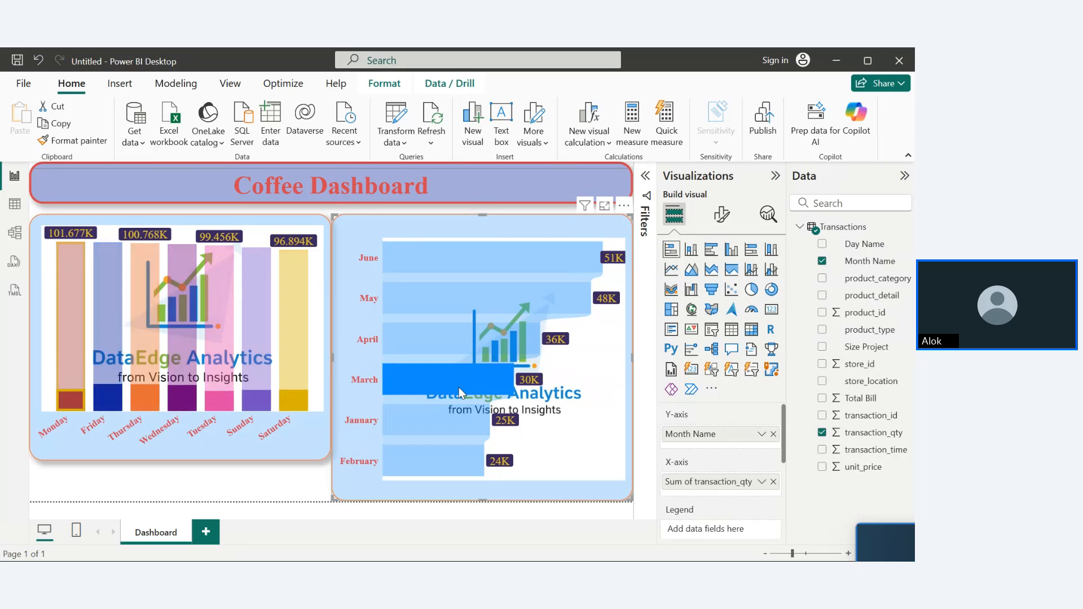
click(458, 387)
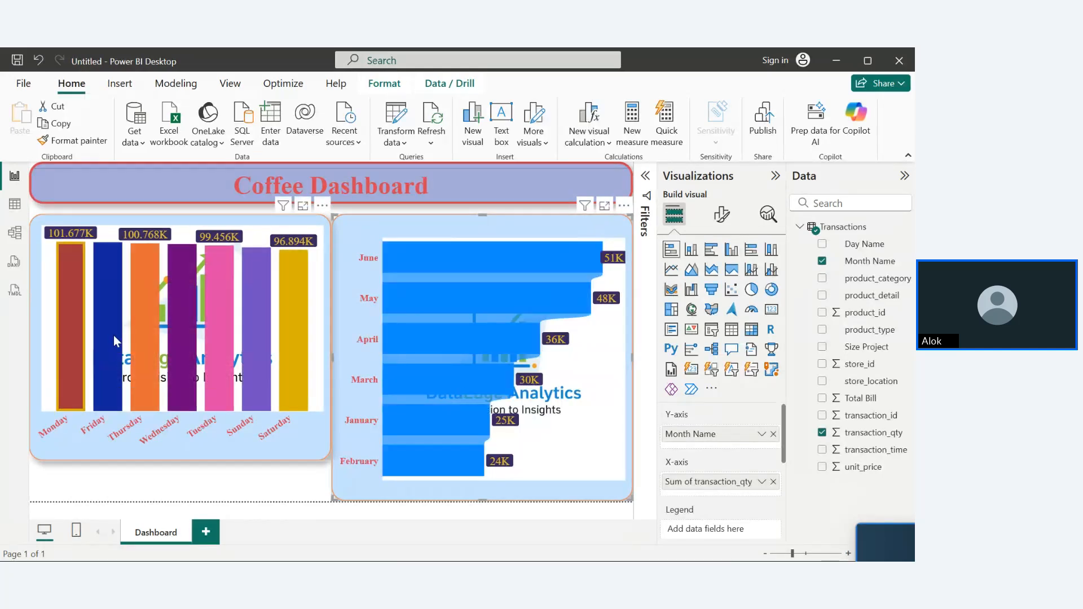
- Reapply the daily total bill chart's formatting to the enlarged monthly transaction quantity chart with Format painter
click(193, 452)
click(72, 141)
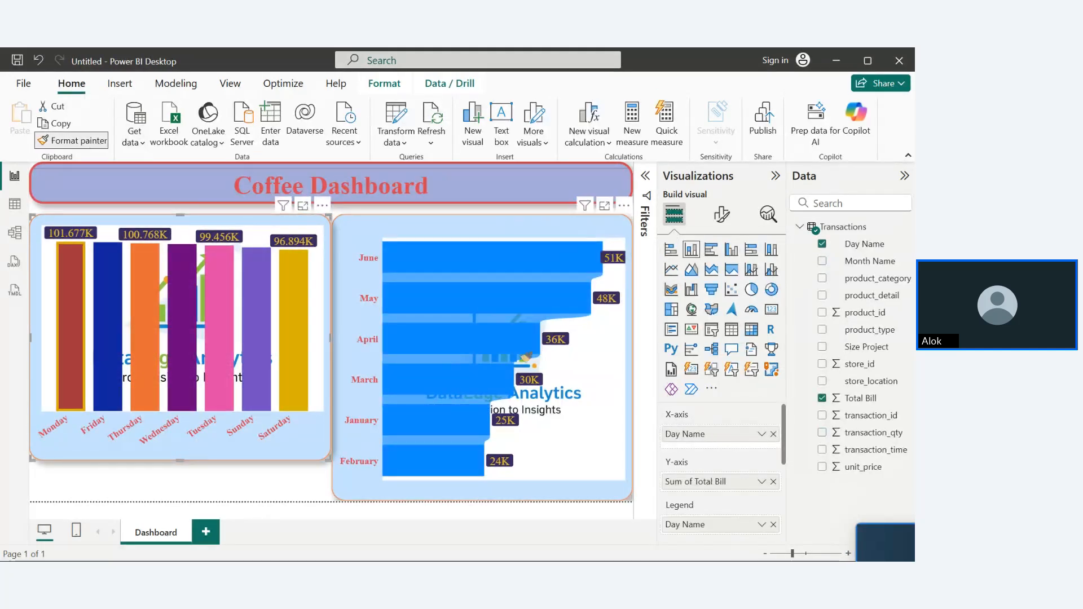
click(563, 391)
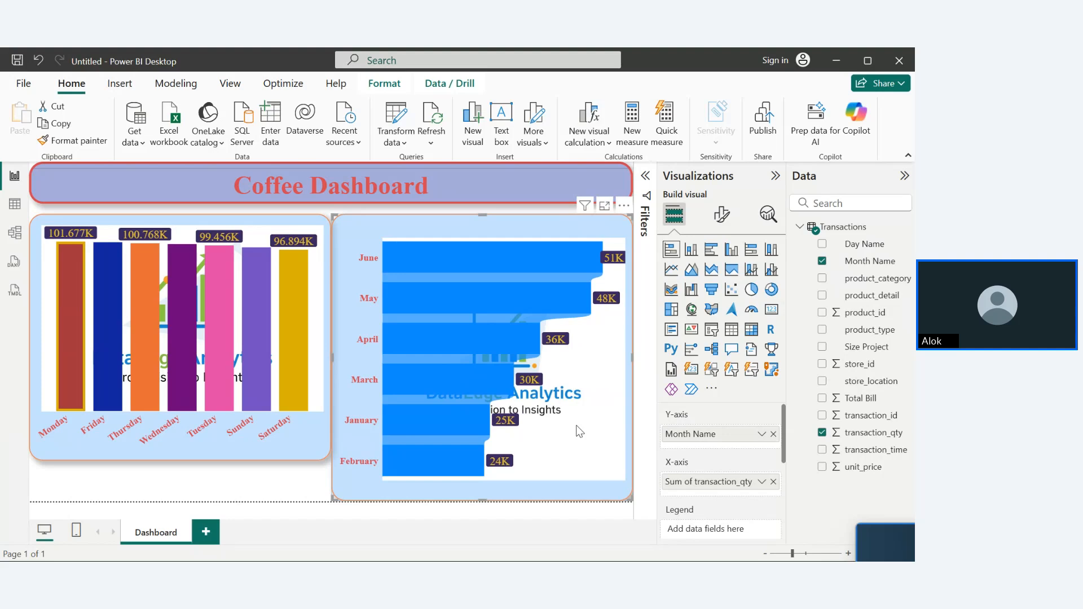
- Add a new report page and set its canvas type to Tooltip
click(205, 534)
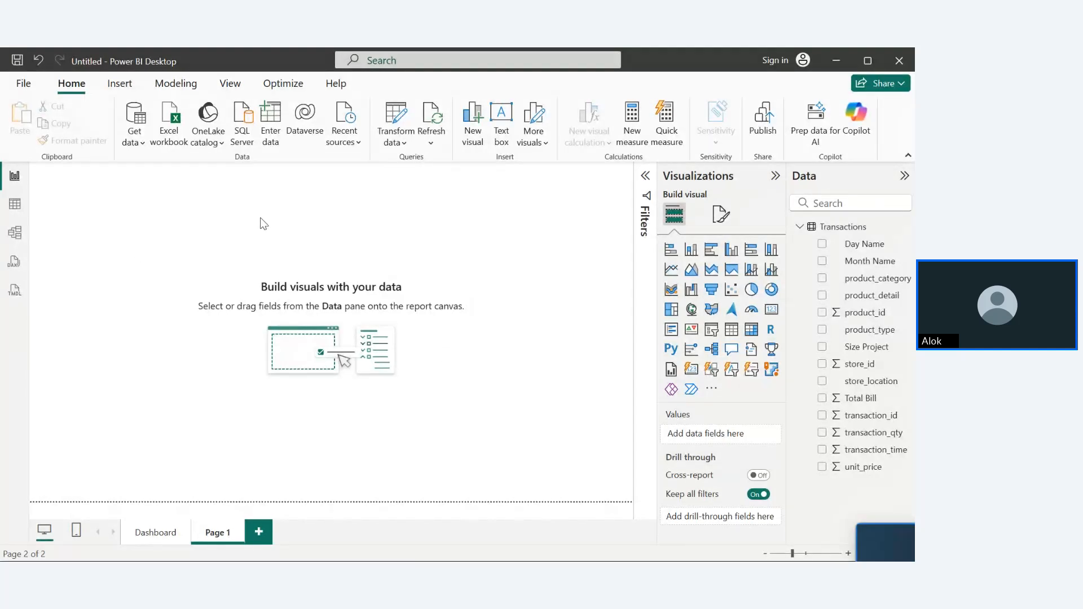
click(721, 216)
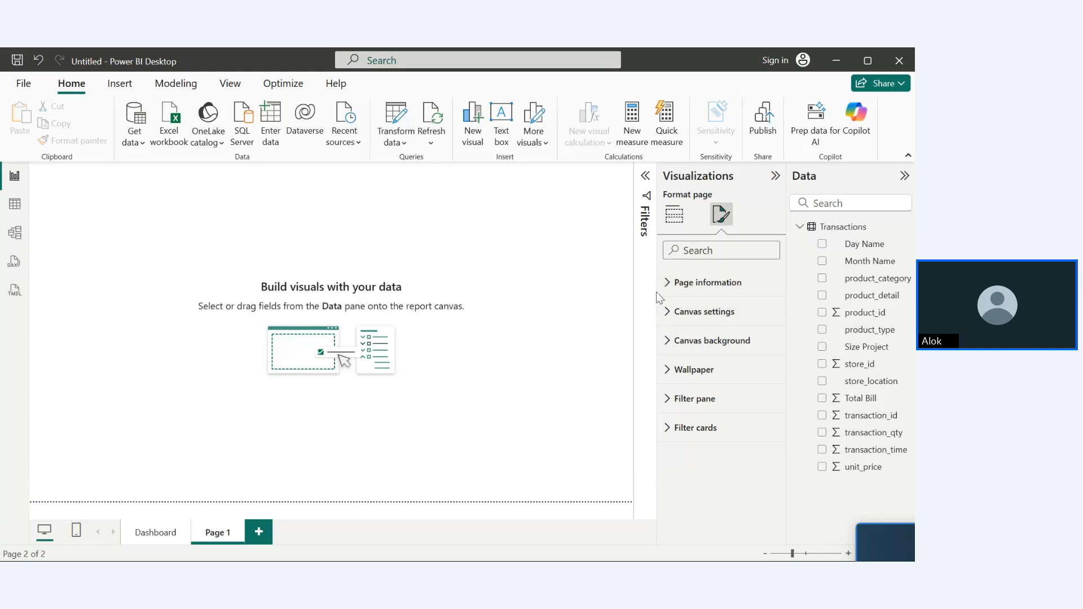
click(667, 315)
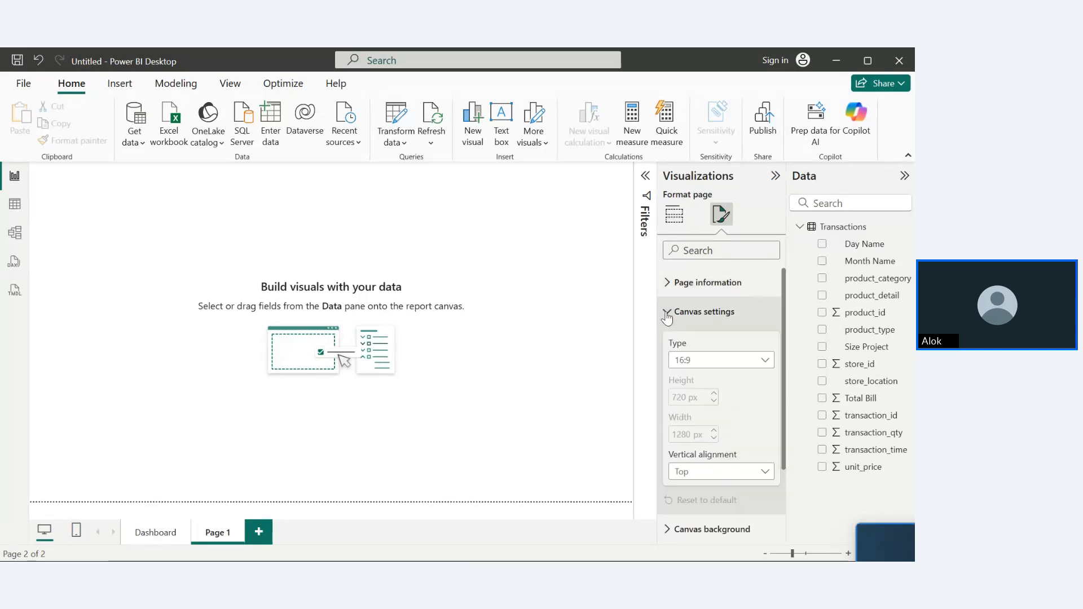
click(691, 365)
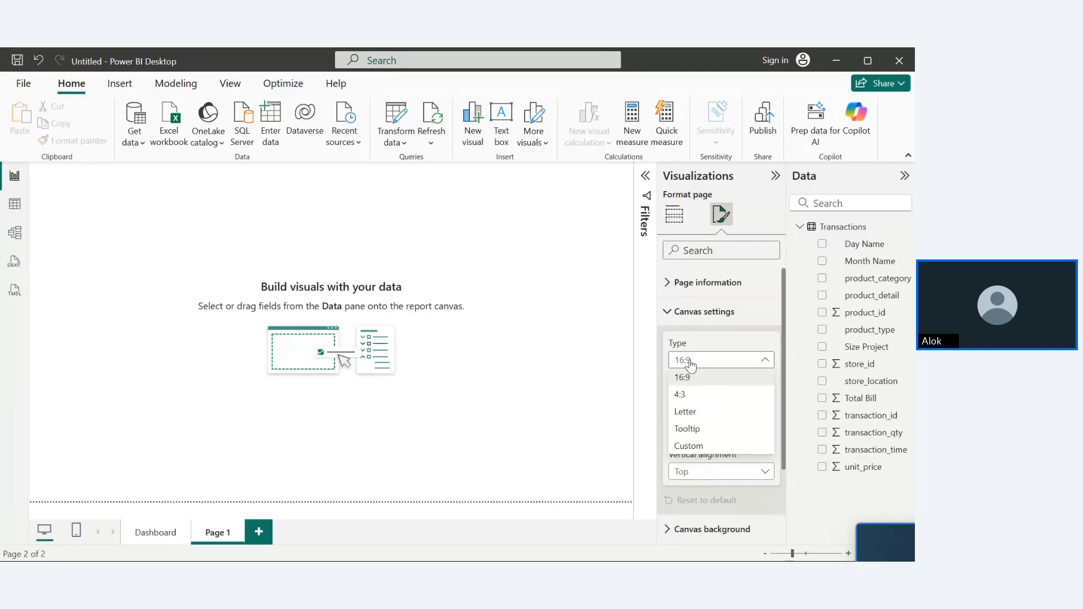
click(692, 430)
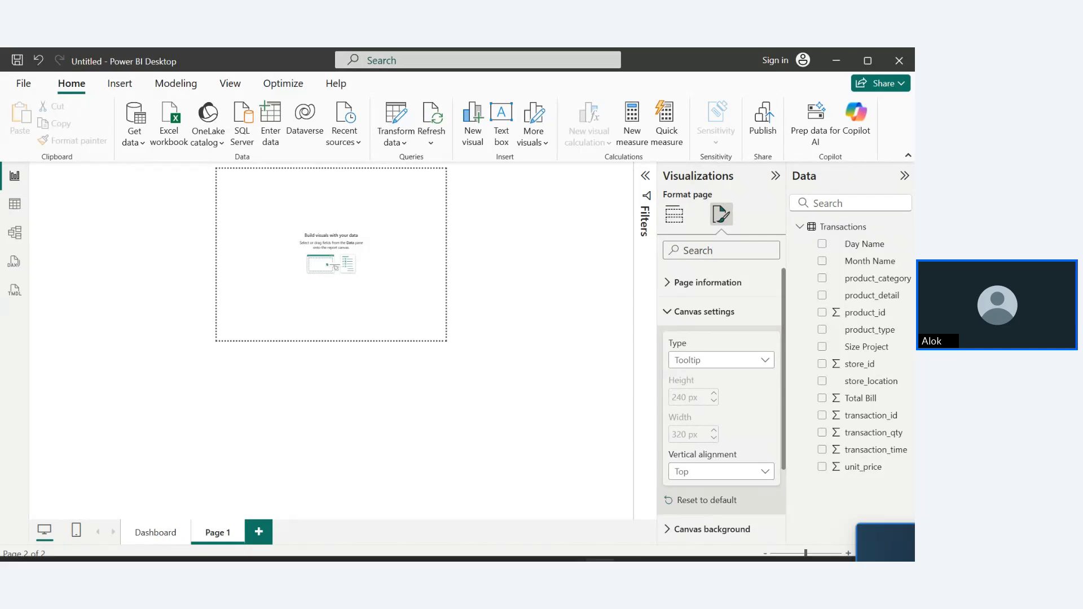
- Return to the Dashboard page and examine the default tooltip on the daily total bill chart's columns
mouse_move(482, 558)
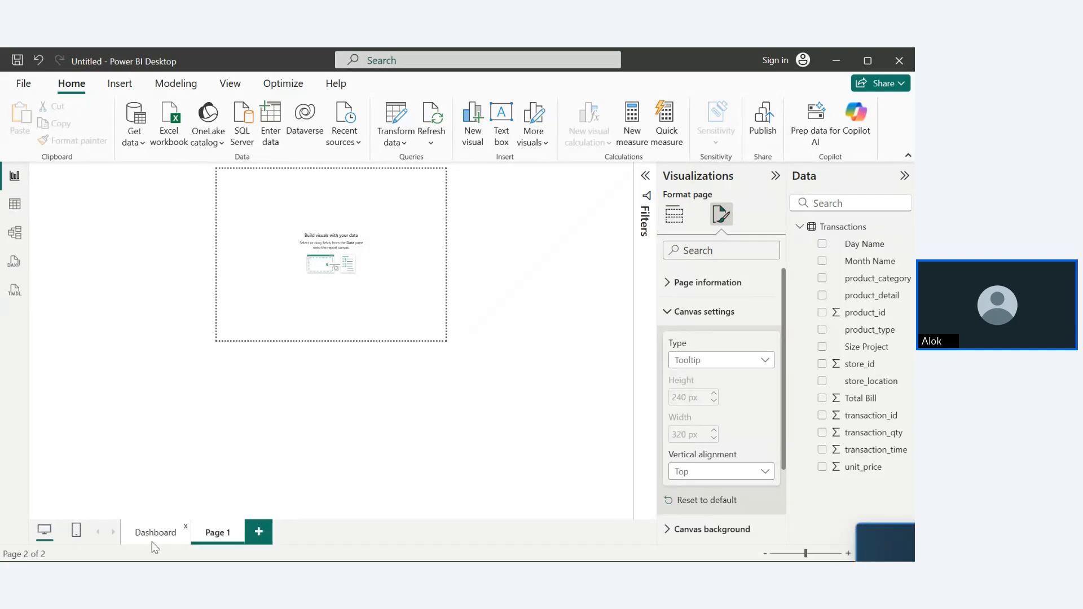
click(152, 535)
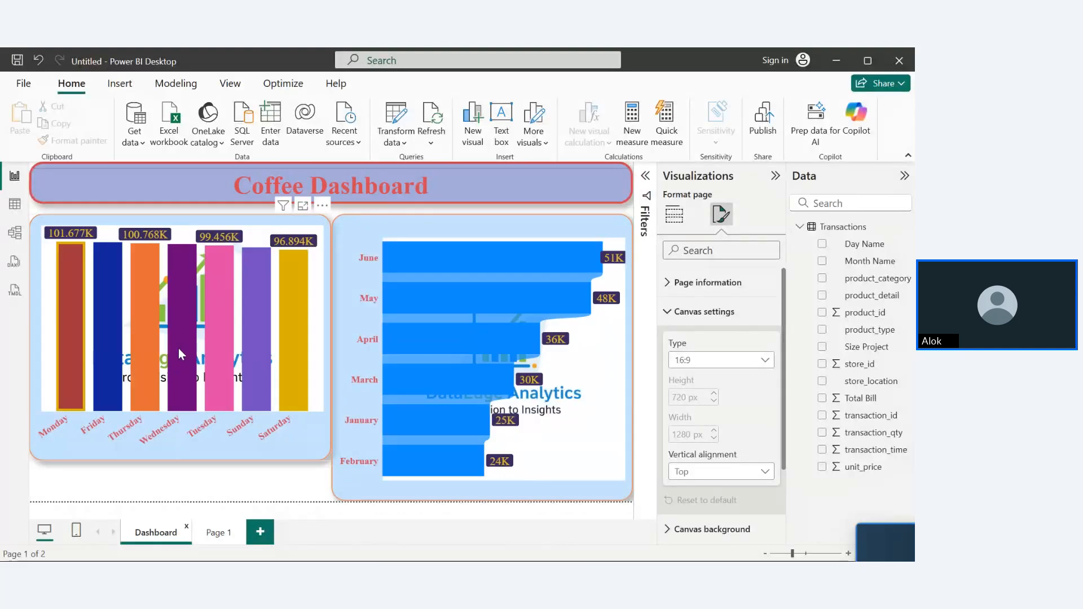
mouse_move(181, 383)
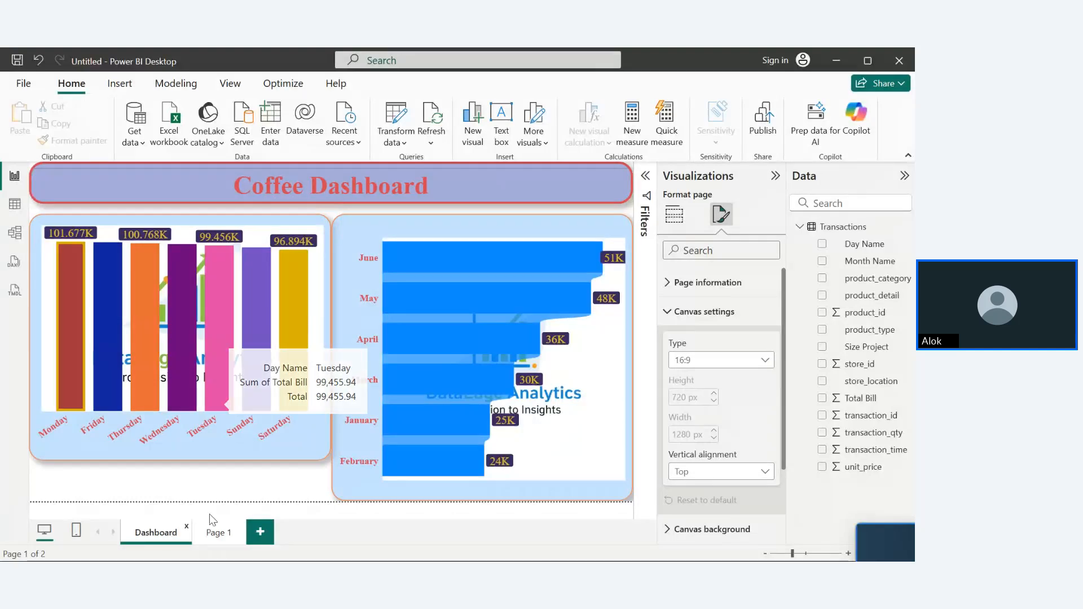
- Rename the new report page as Tooltip
click(213, 531)
key(BackSpace)
key(BackSpace)
key(BackSpace)
key(BackSpace)
key(BackSpace)
key(BackSpace)
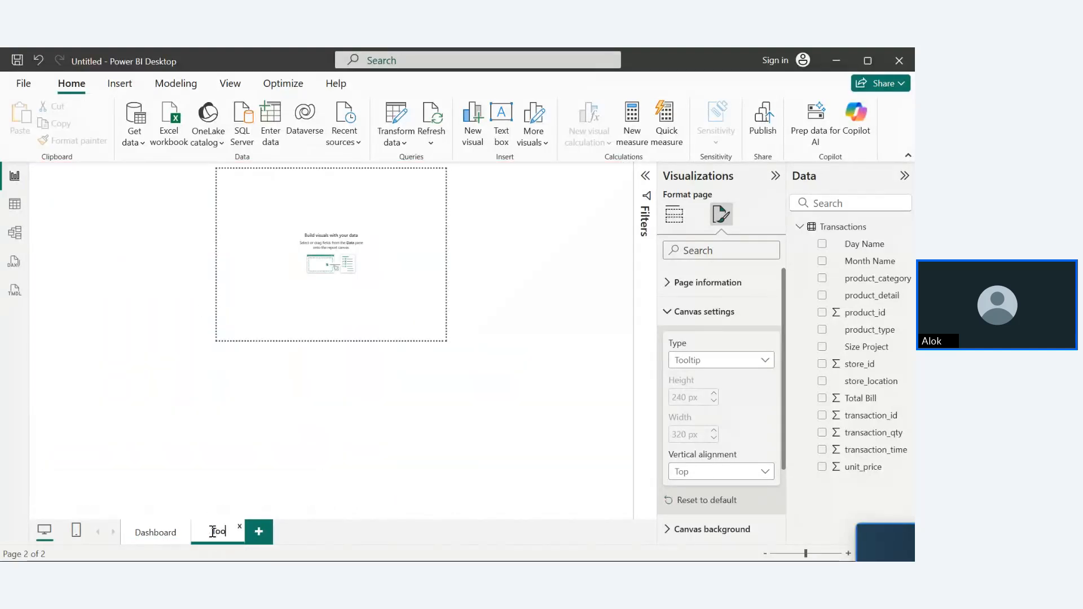
text(Tooltip)
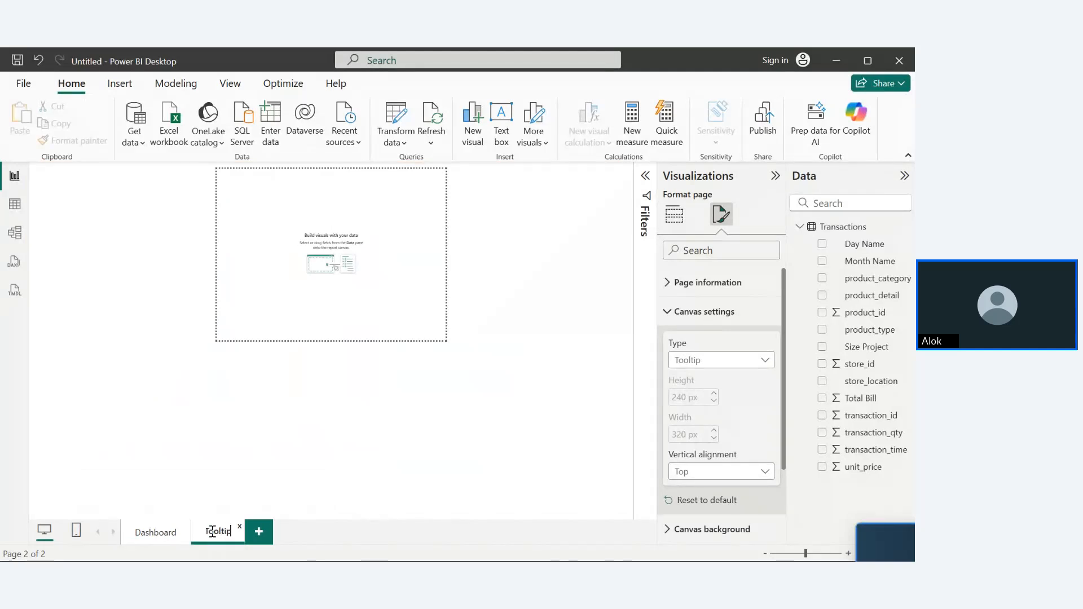
key(Return)
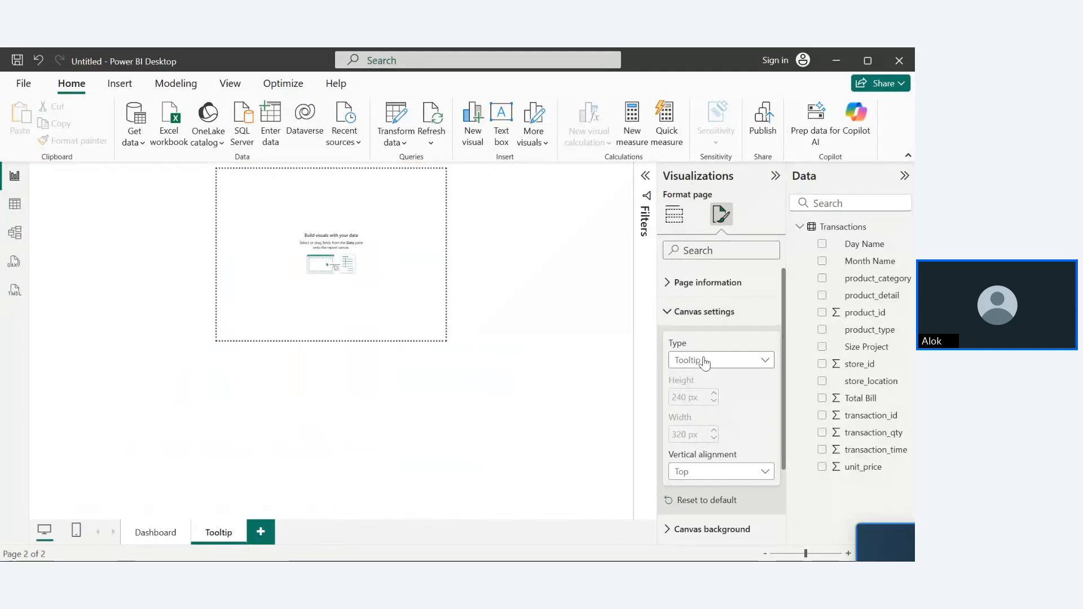
- Insert a pie chart on the Tooltip page with store_location as legend and the sum of Total Bill as values
click(674, 313)
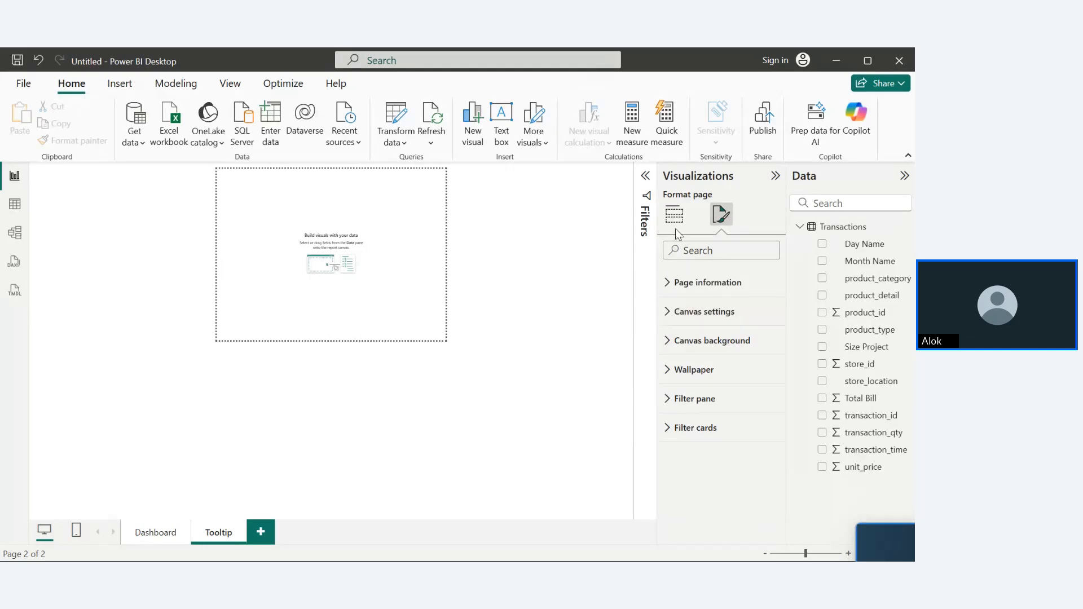
click(676, 225)
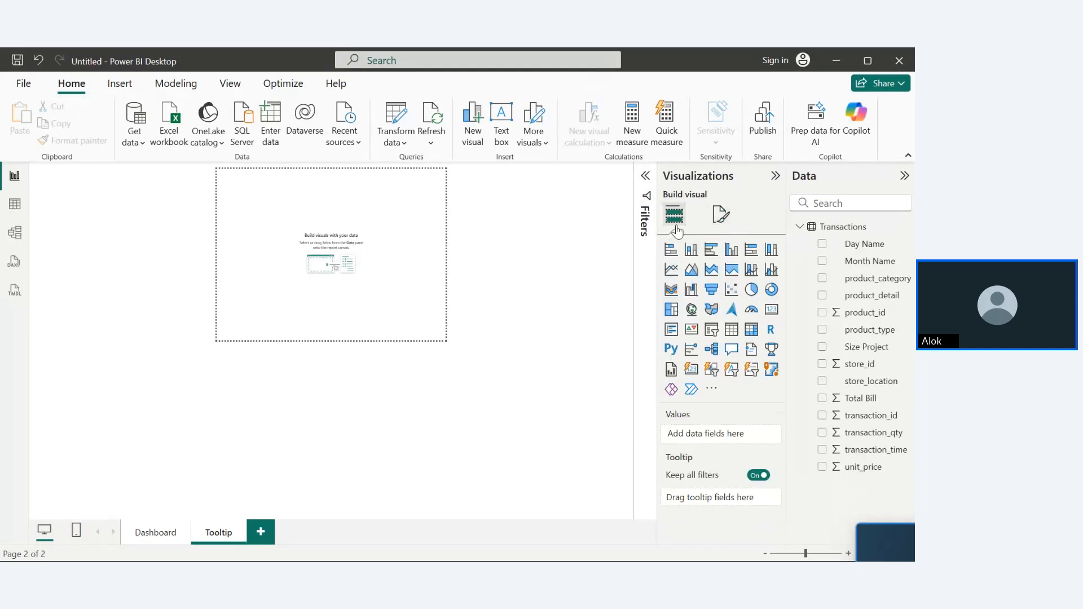
click(751, 291)
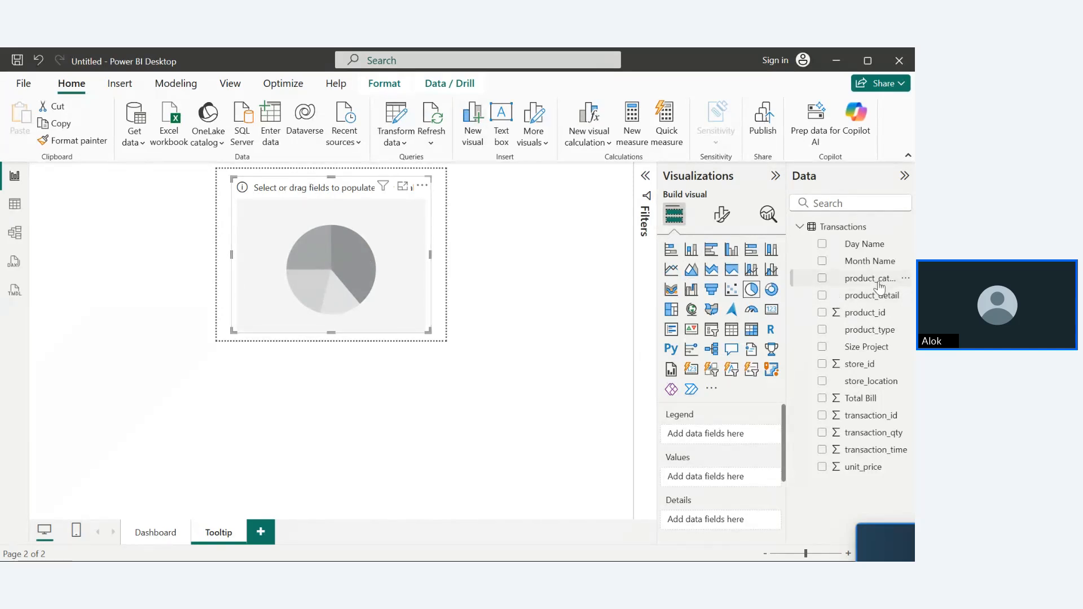
drag(874, 383, 742, 433)
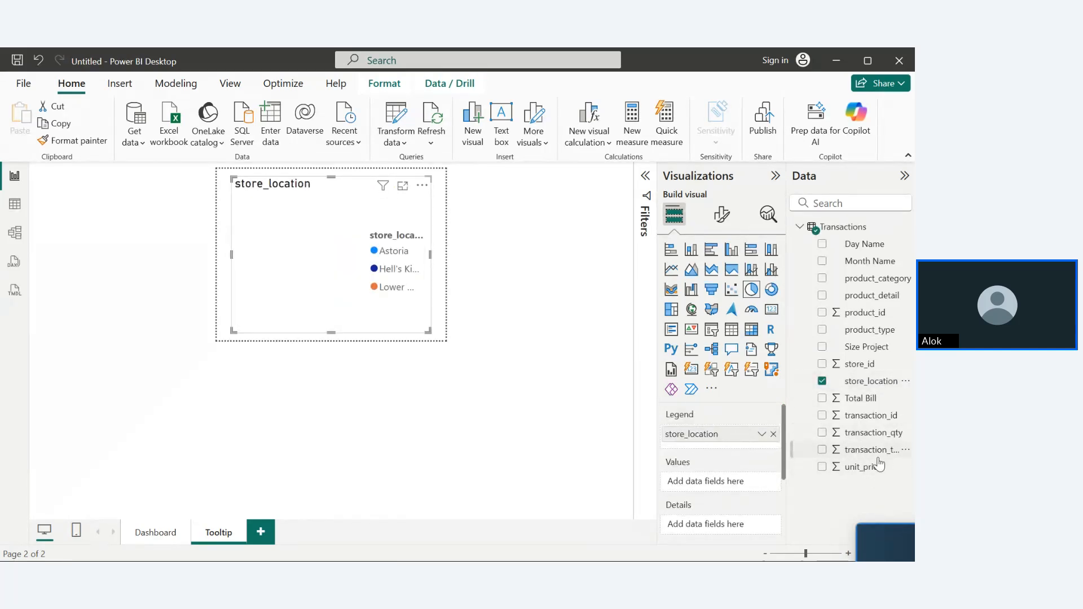
drag(858, 403, 741, 480)
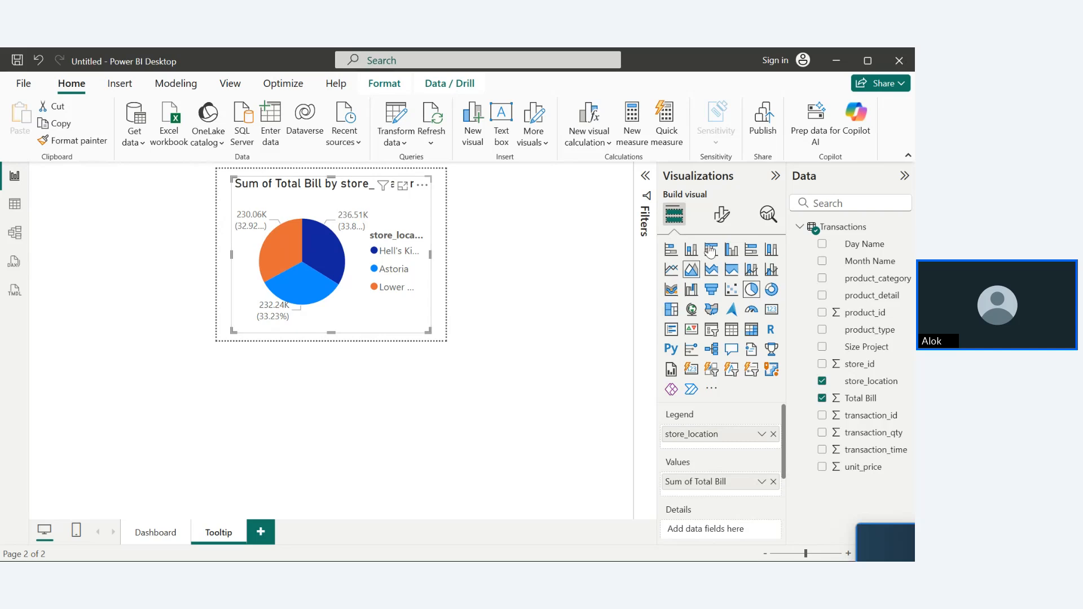
- Hide the pie chart's legend and set its detail labels to position Inside with Percent of total as contents
click(721, 215)
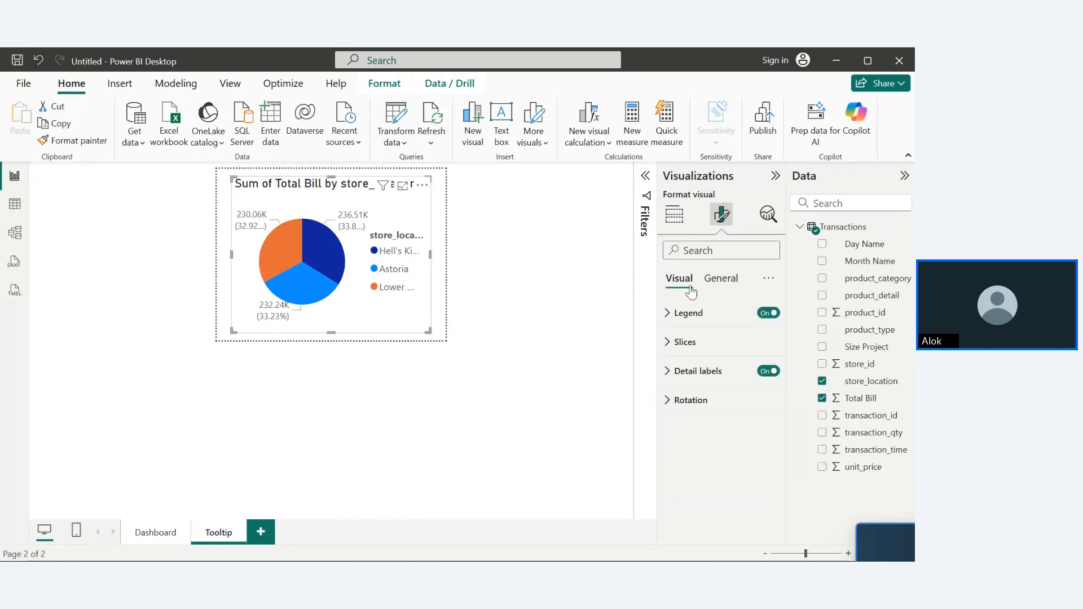
click(768, 312)
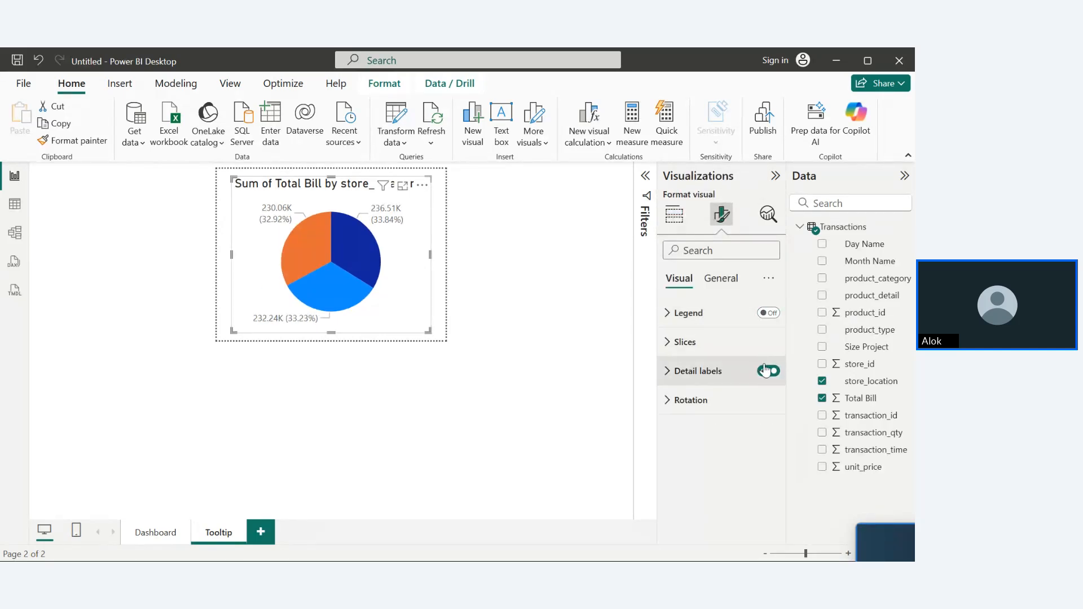
click(677, 371)
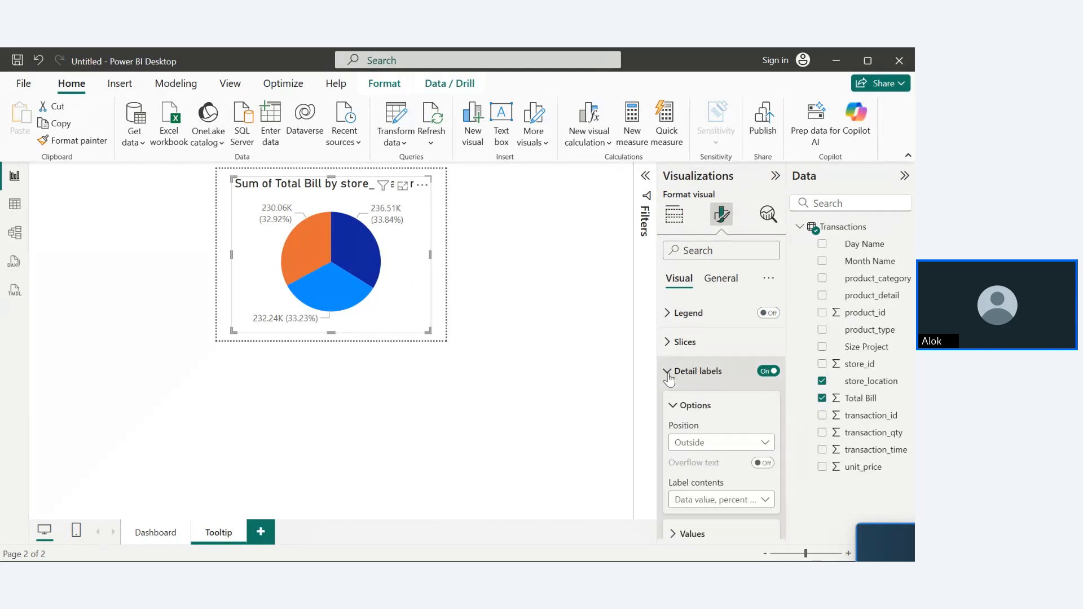
click(718, 444)
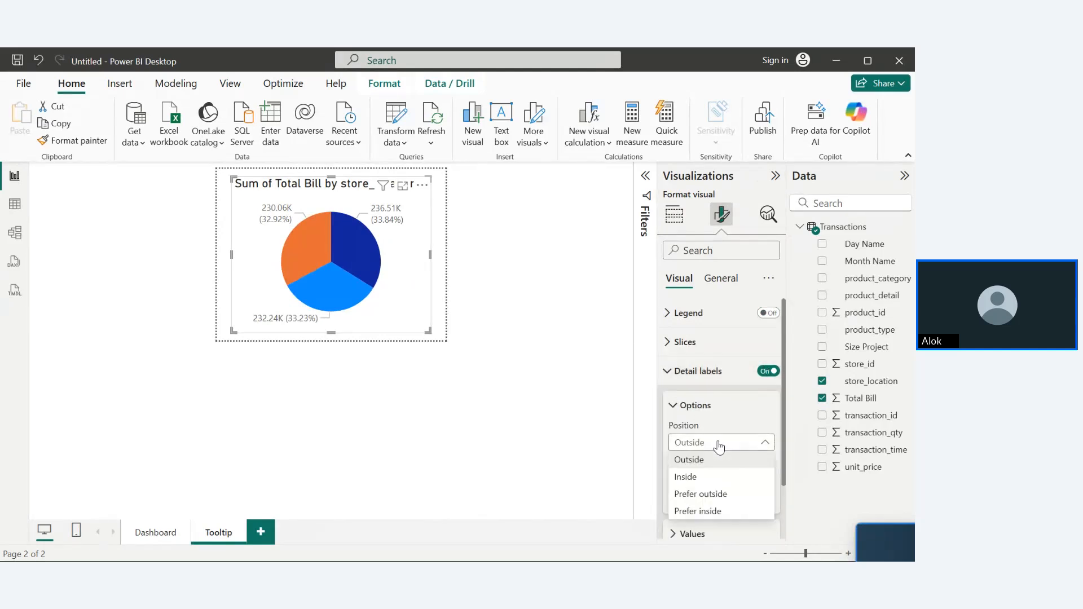
click(705, 476)
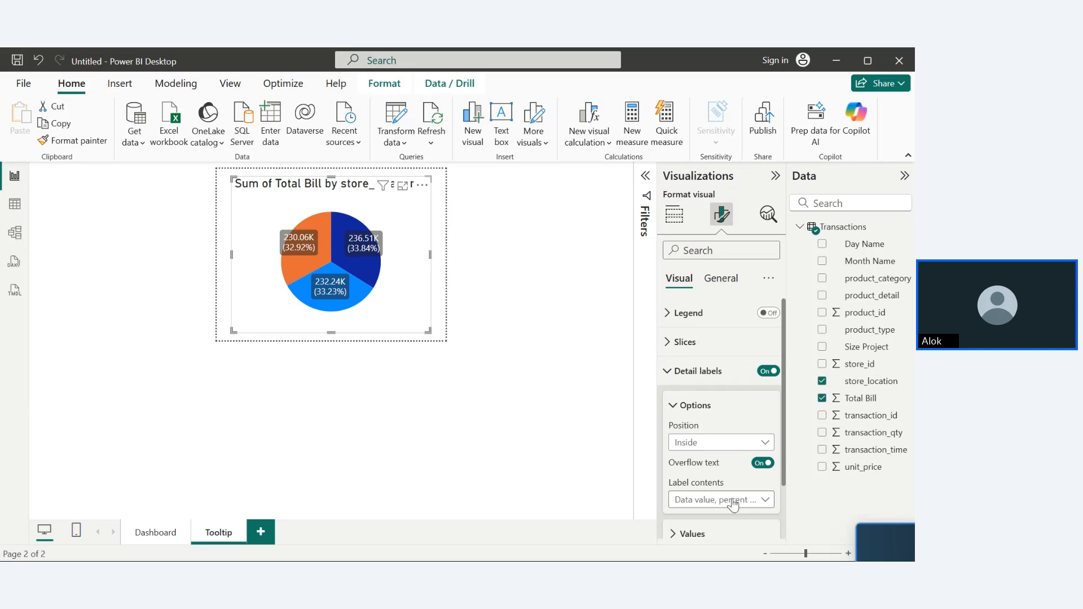
click(729, 500)
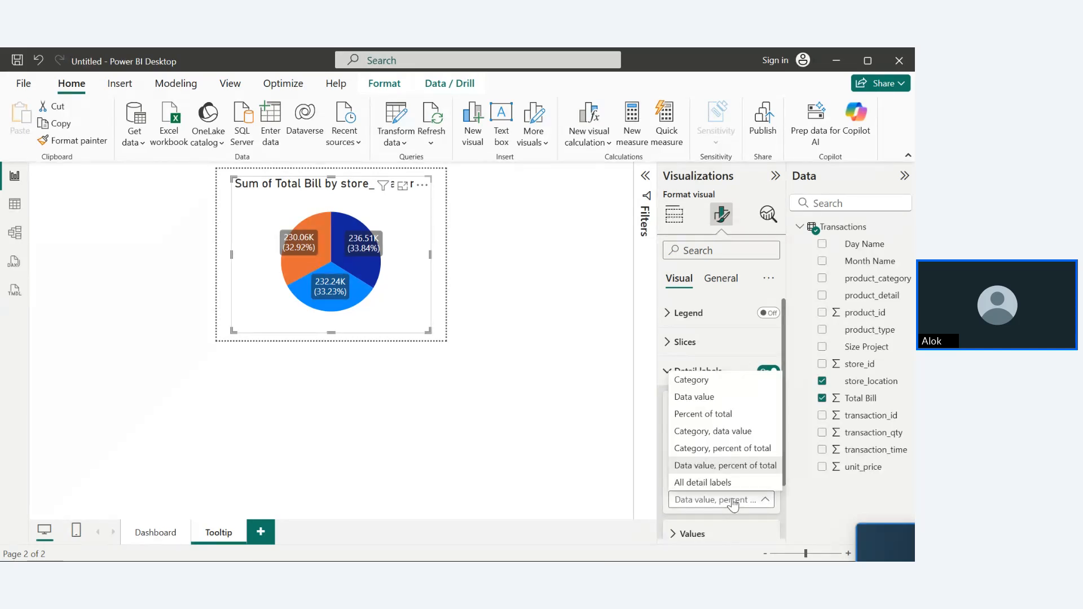
click(702, 417)
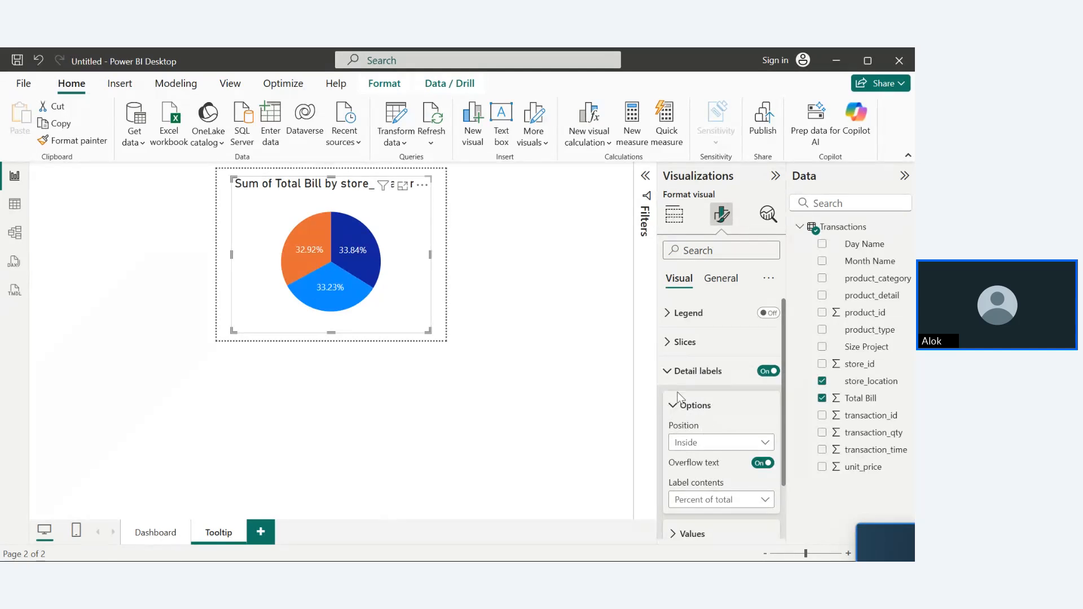
- Show the pie chart's legend again, try it at Bottom center, and set its position to Center left
click(766, 314)
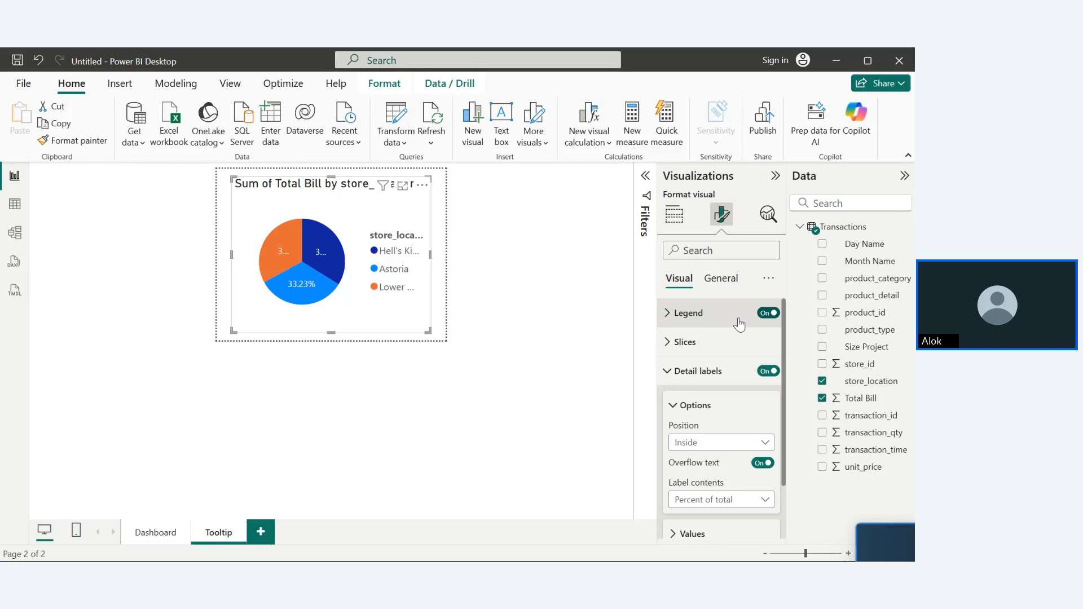
click(665, 317)
click(709, 385)
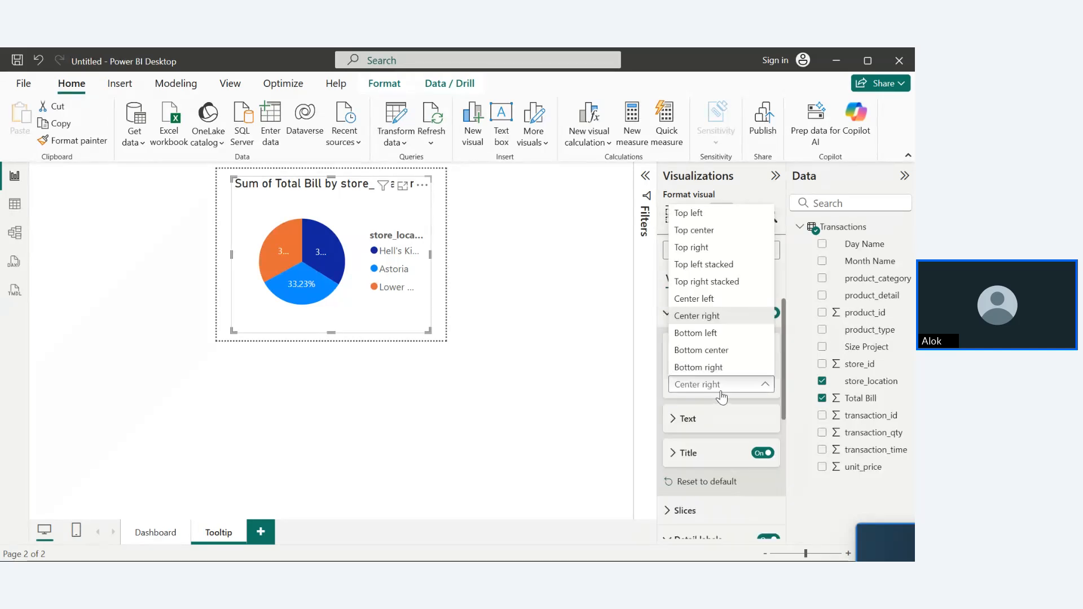
click(709, 352)
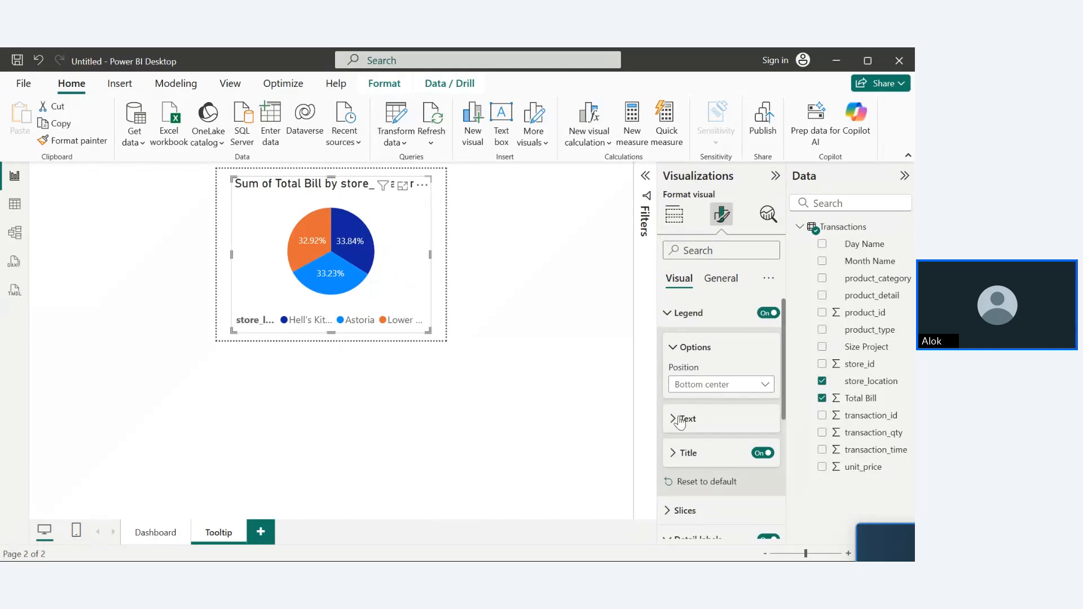
click(706, 386)
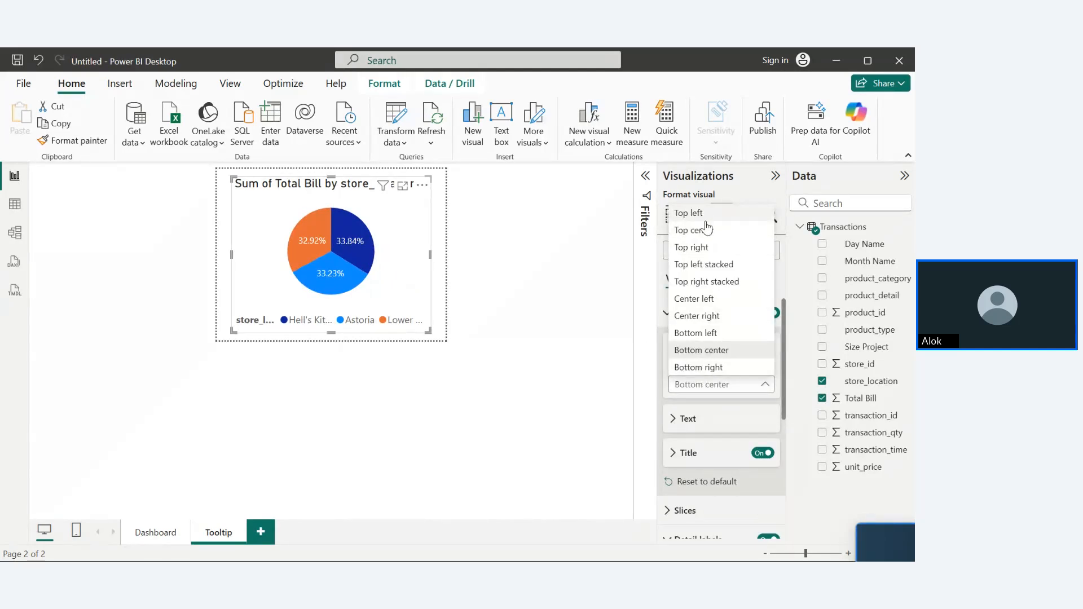
click(700, 304)
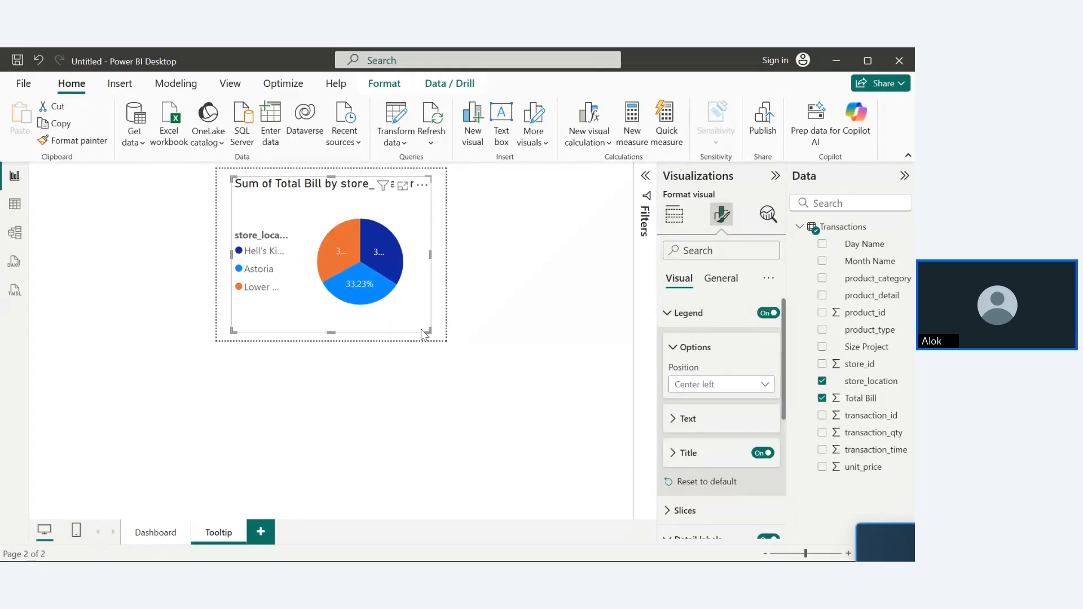
- Resize the pie chart so that it fills the entire Tooltip page canvas
drag(428, 331, 441, 337)
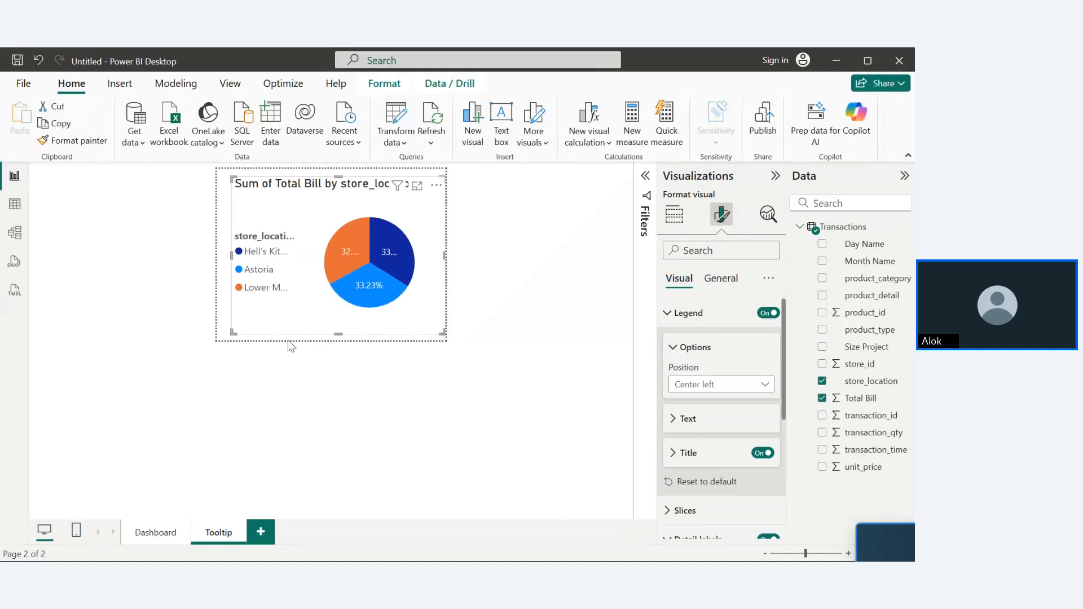
drag(233, 329, 217, 340)
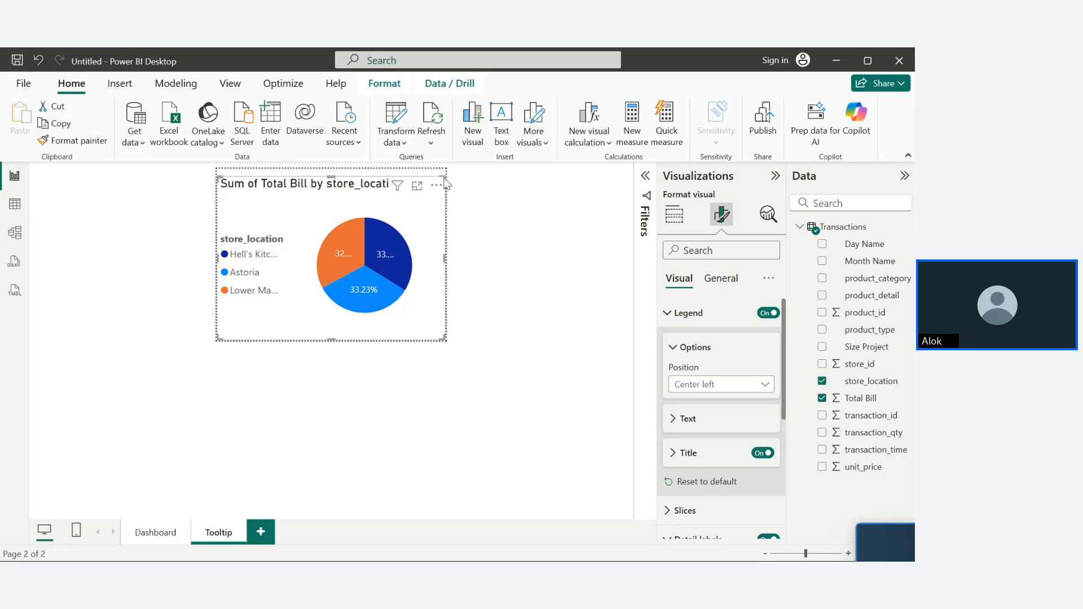
drag(446, 182, 446, 176)
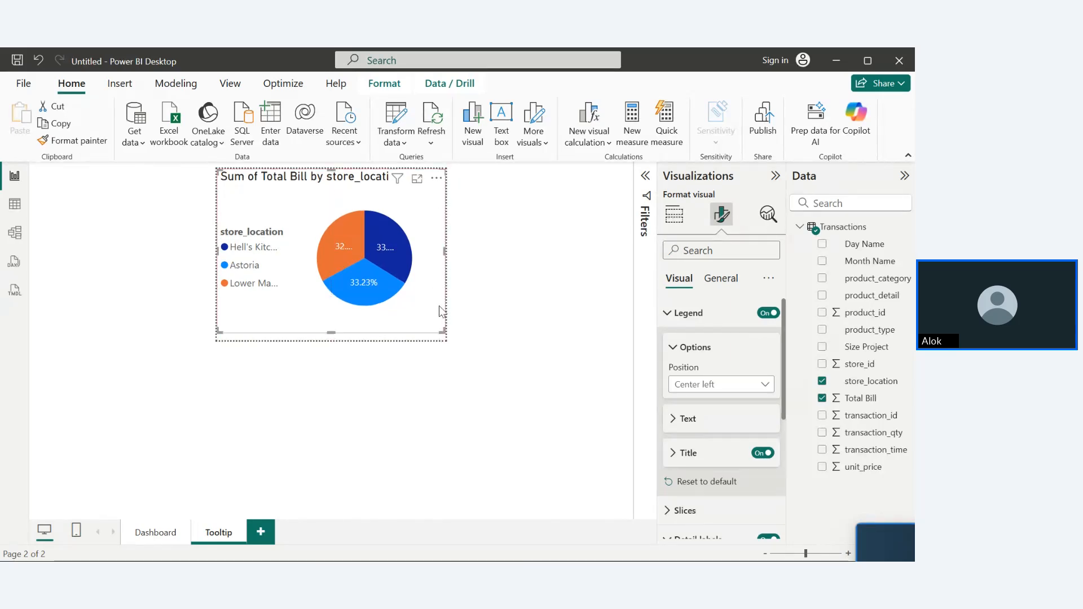
drag(443, 333, 445, 341)
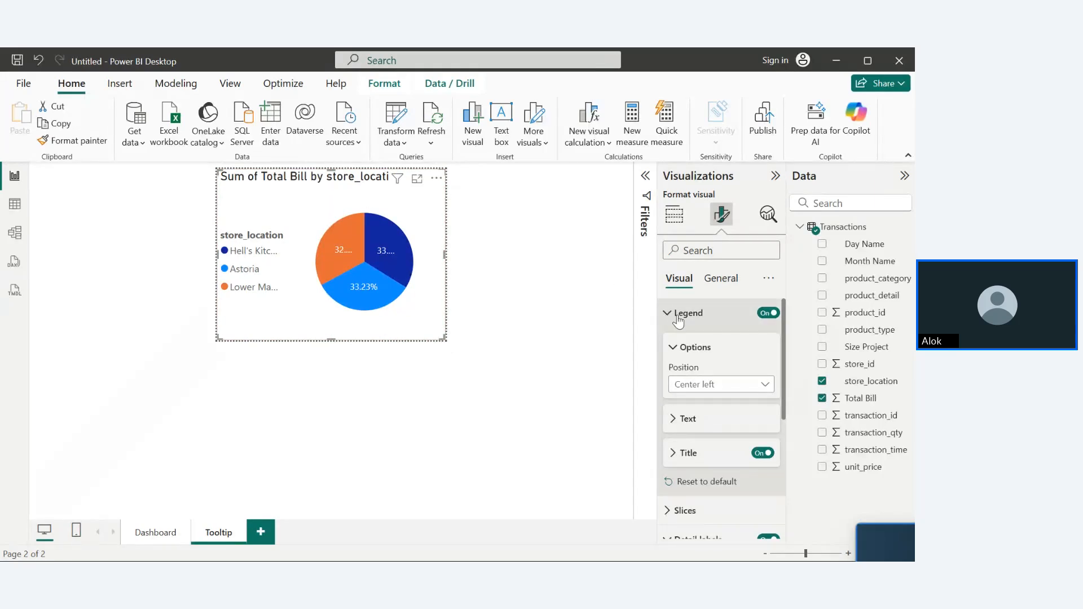
- Hide the pie chart's legend title and its chart title
click(762, 453)
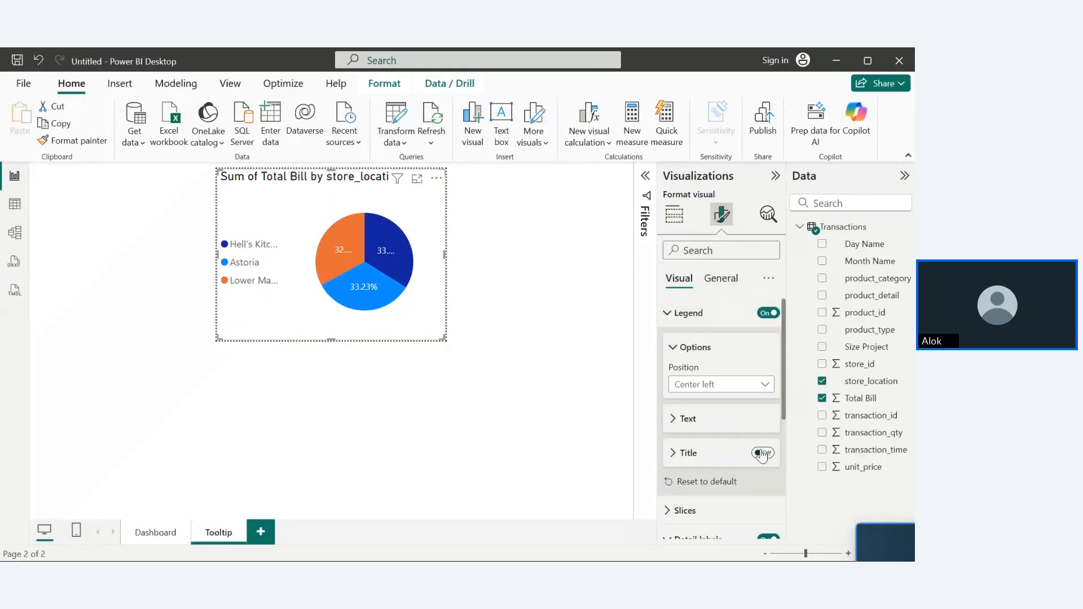
click(762, 453)
click(762, 454)
click(719, 278)
click(763, 342)
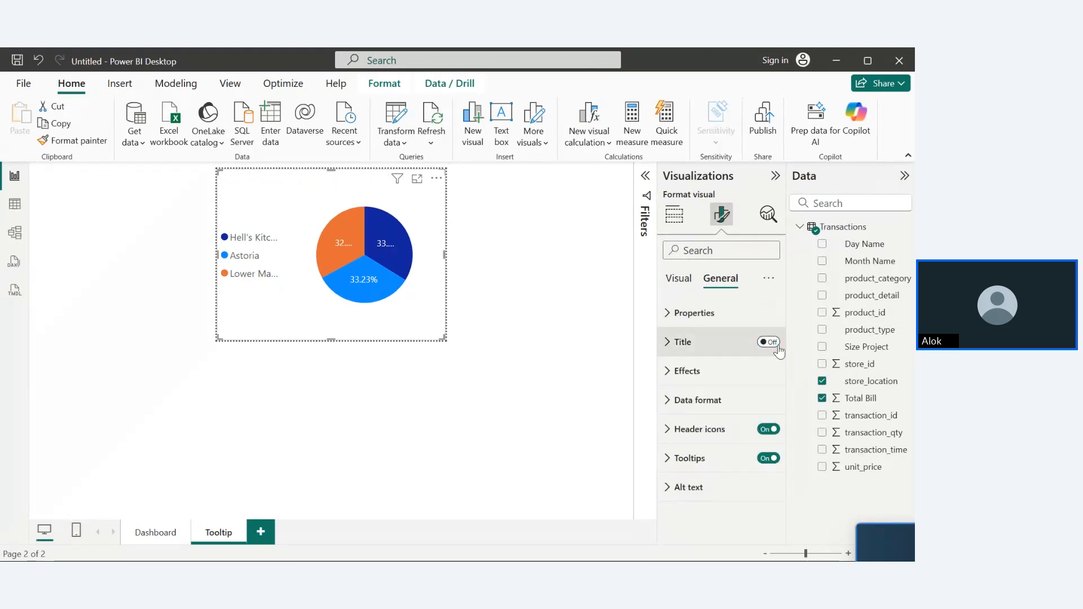
click(758, 439)
click(768, 430)
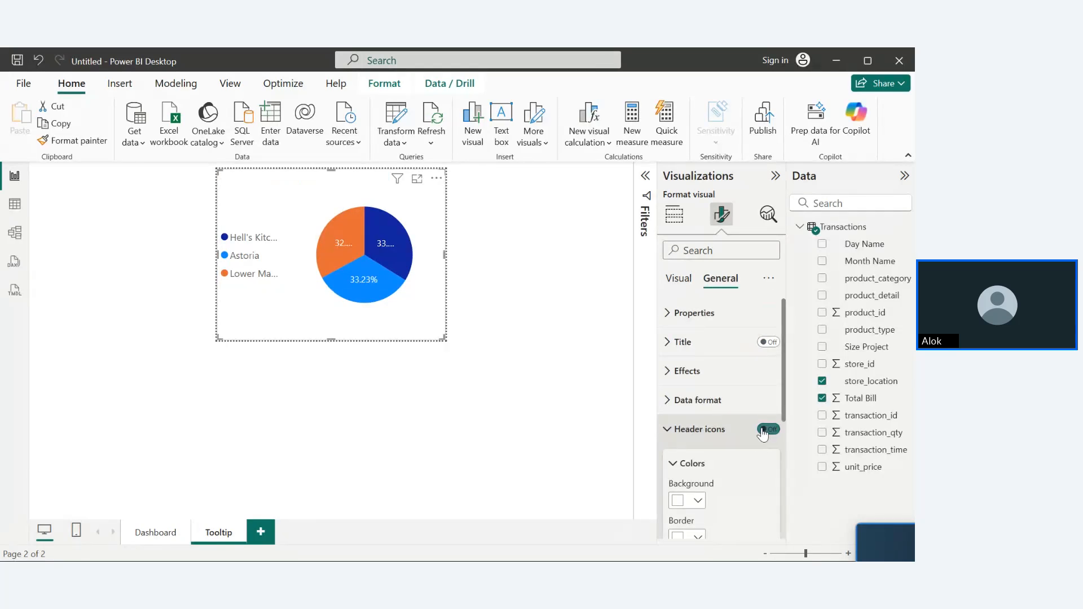
- Turn on the border for all slices of the pie chart and deselect the chart
click(680, 280)
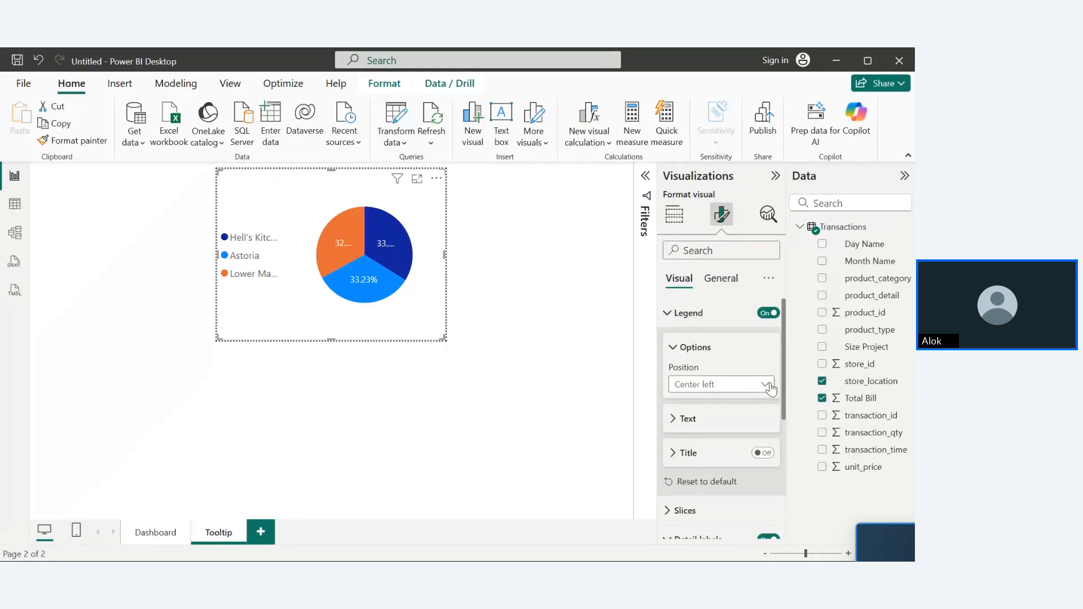
drag(787, 390, 787, 459)
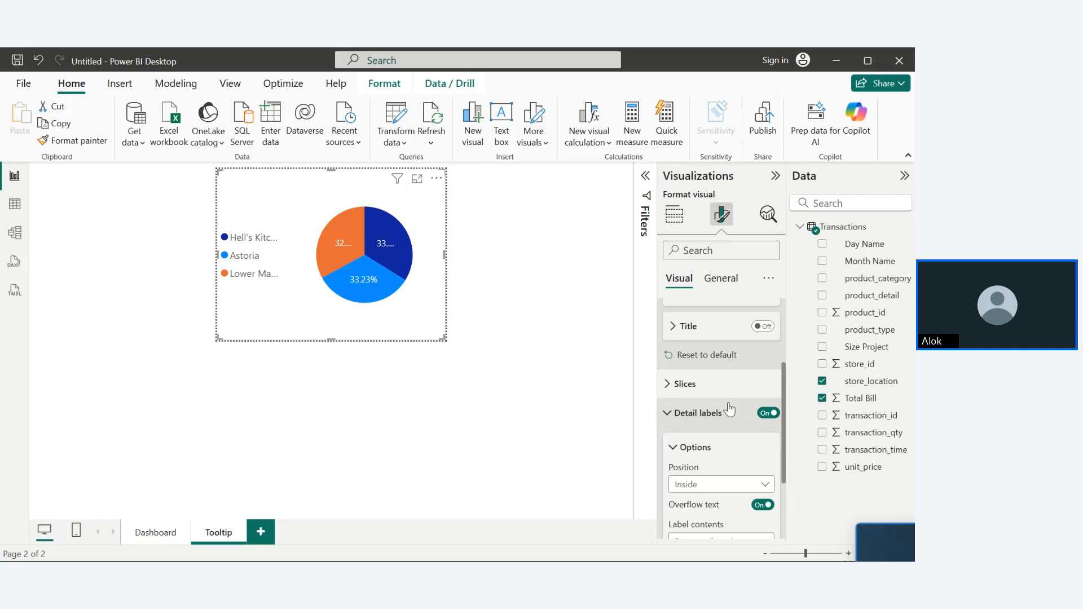
click(672, 414)
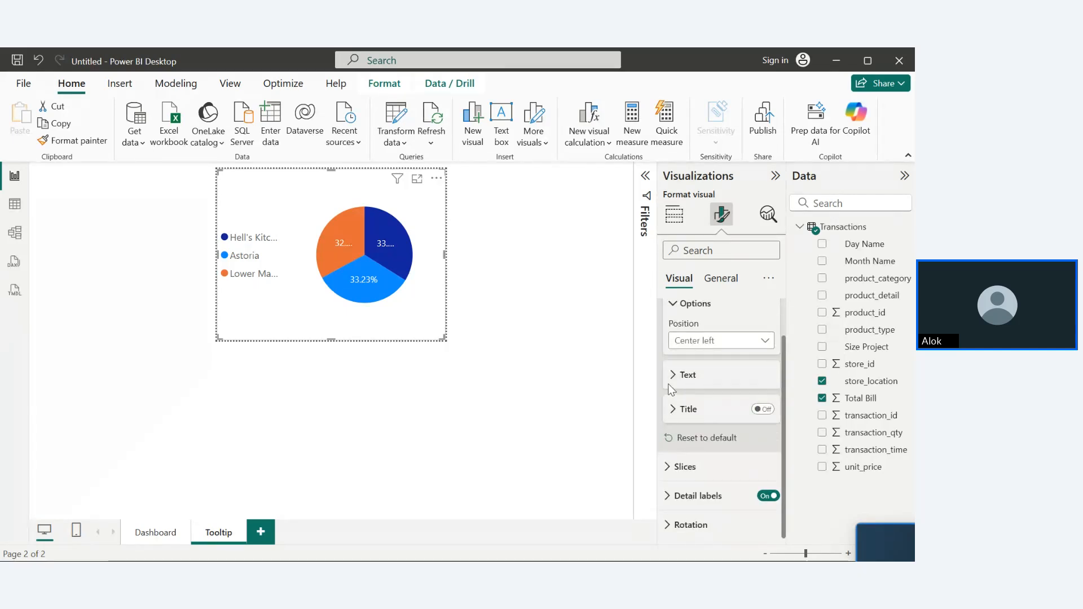
click(668, 468)
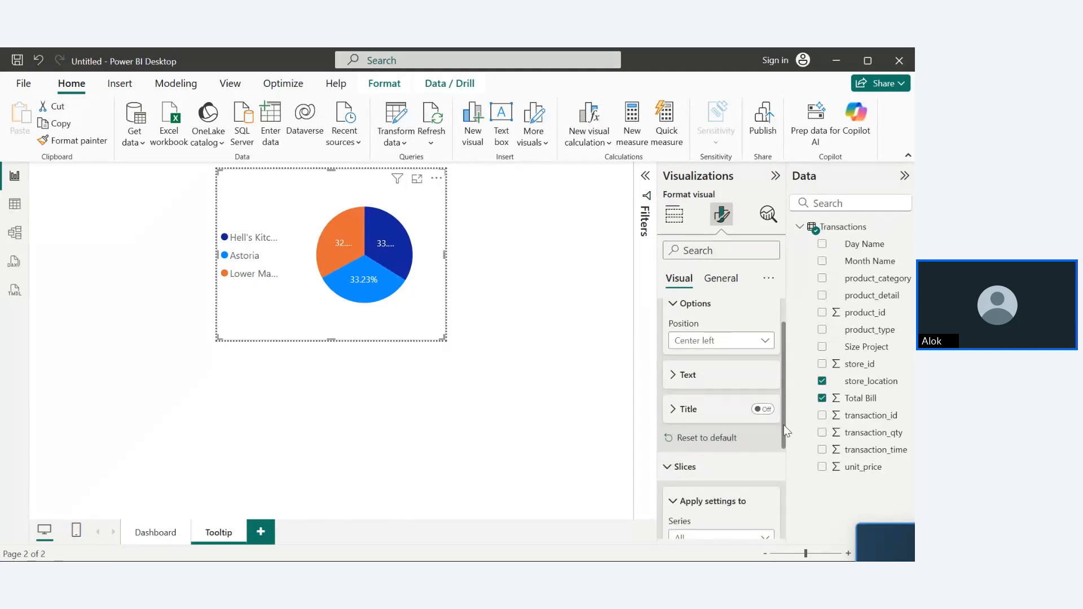
scroll(722, 434, down, 3)
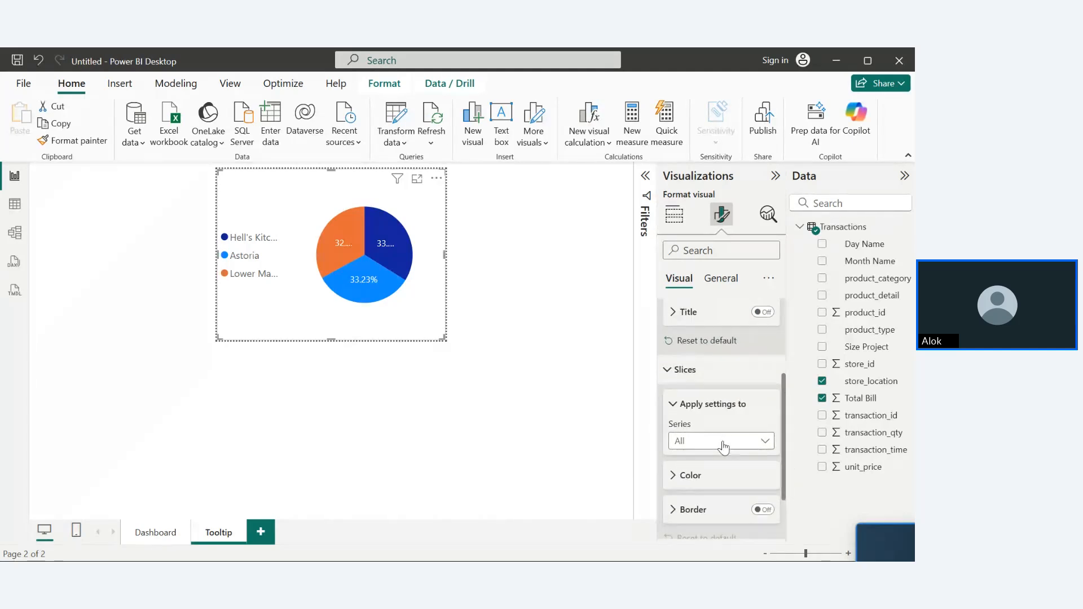
click(763, 511)
click(510, 455)
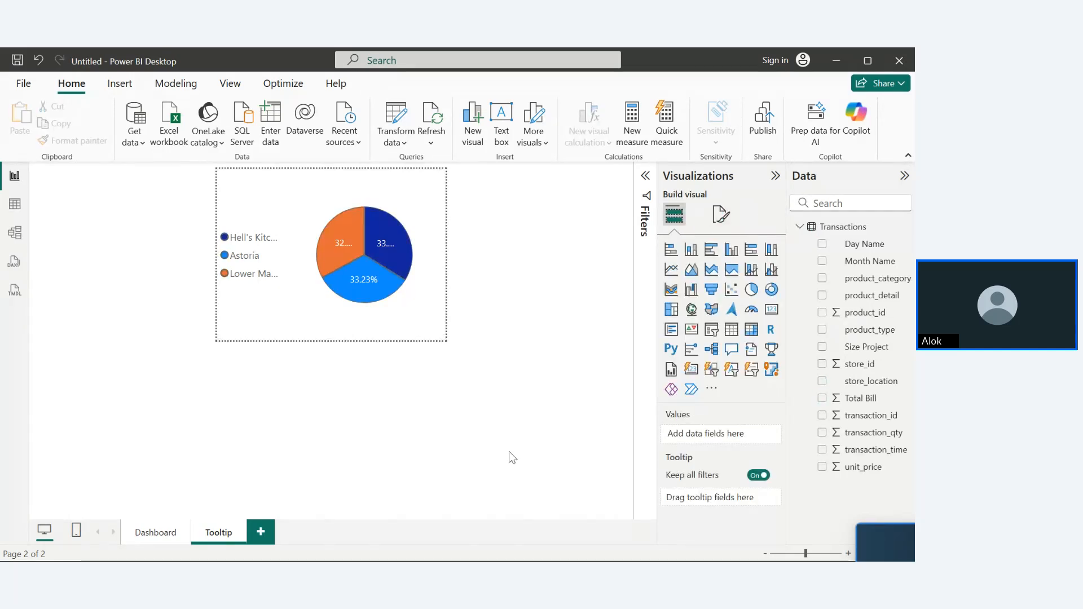
- On the Dashboard page, look through the daily bill chart's fields and visual formatting options, including its plot area background
click(152, 533)
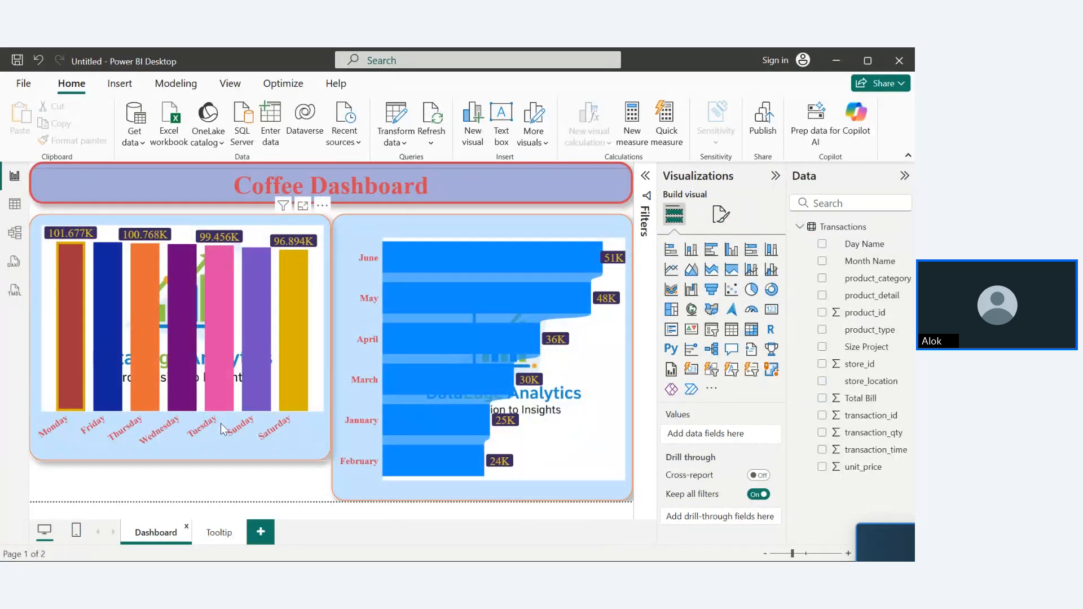
click(221, 423)
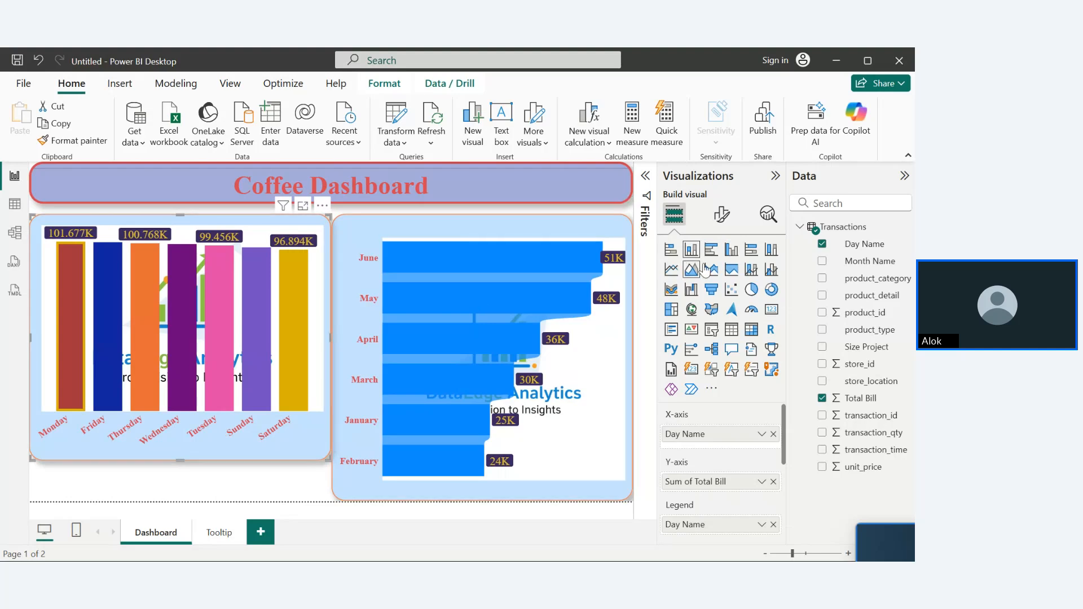
scroll(783, 416, down, 5)
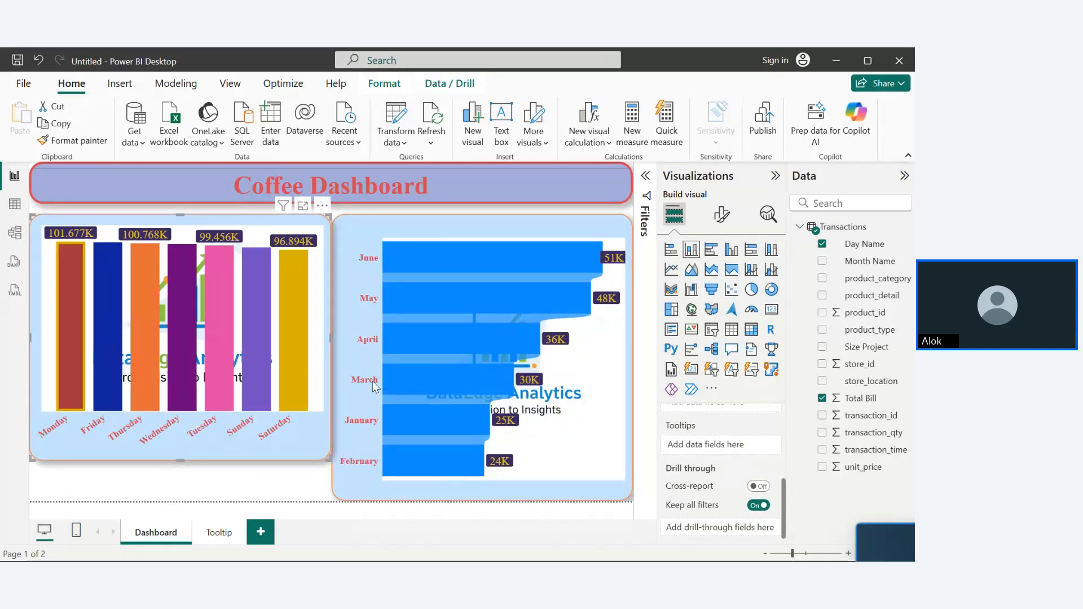
click(722, 214)
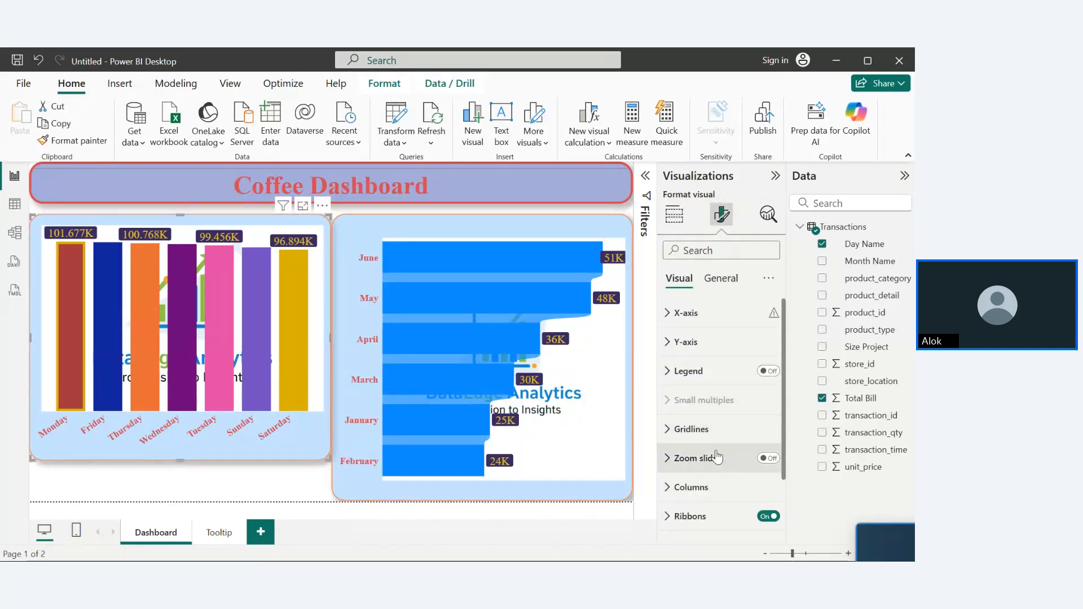
drag(783, 423, 790, 500)
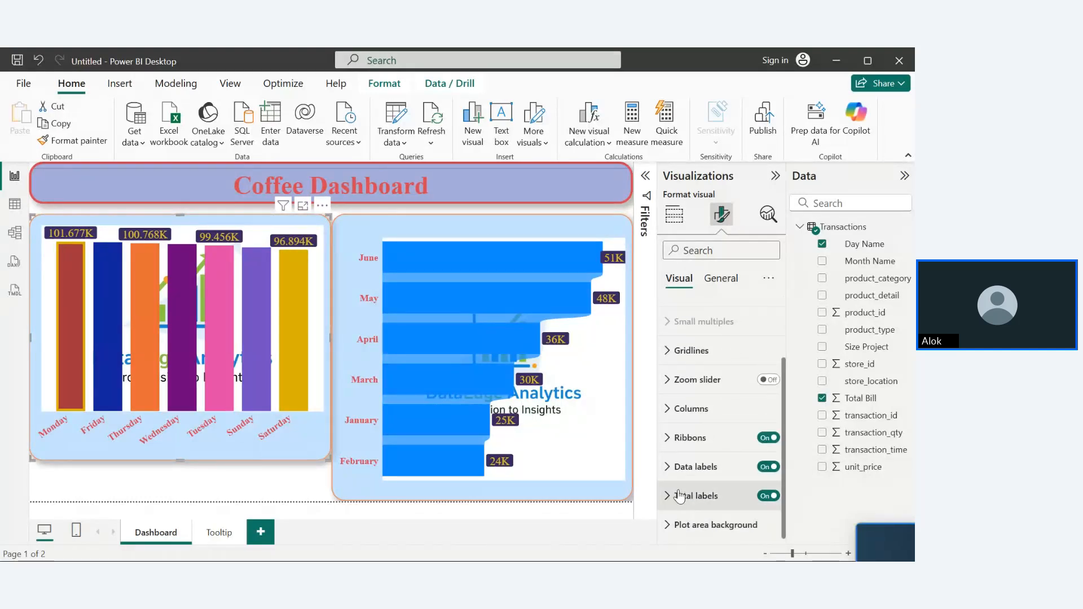
click(679, 524)
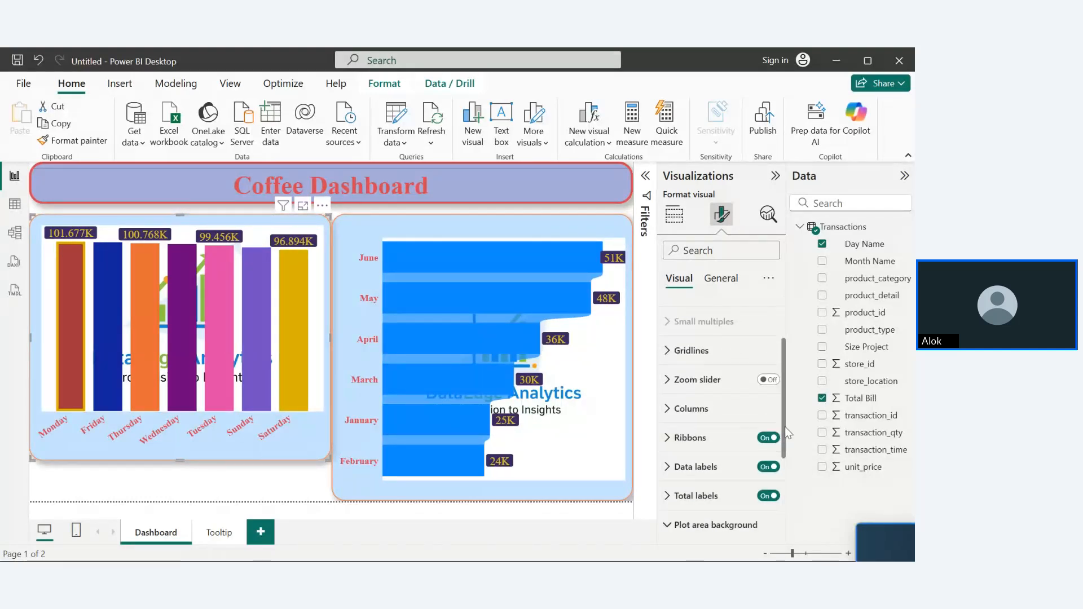
drag(784, 426, 784, 508)
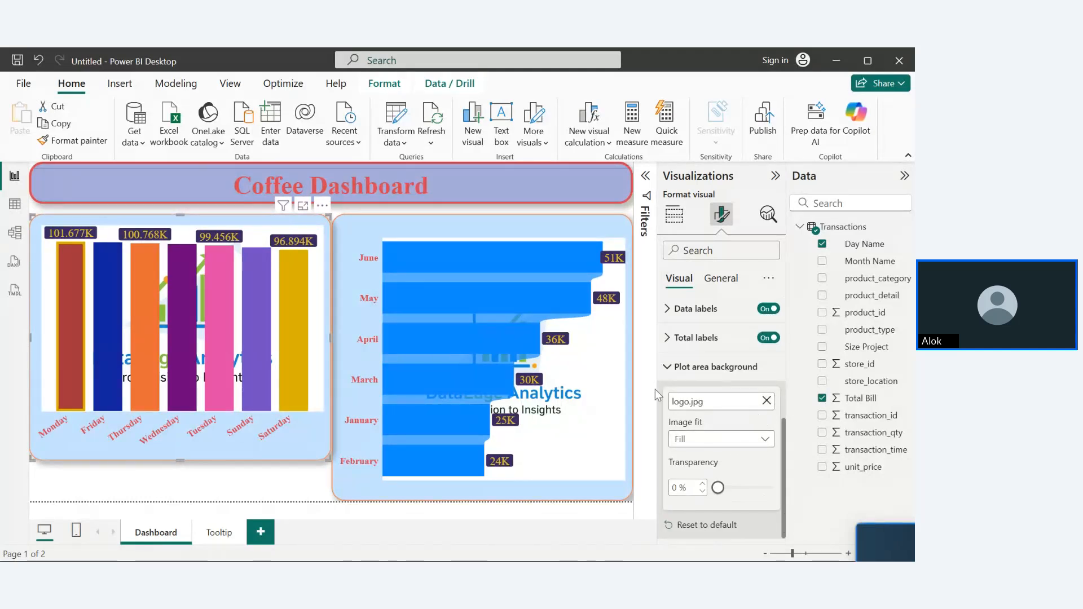
click(667, 368)
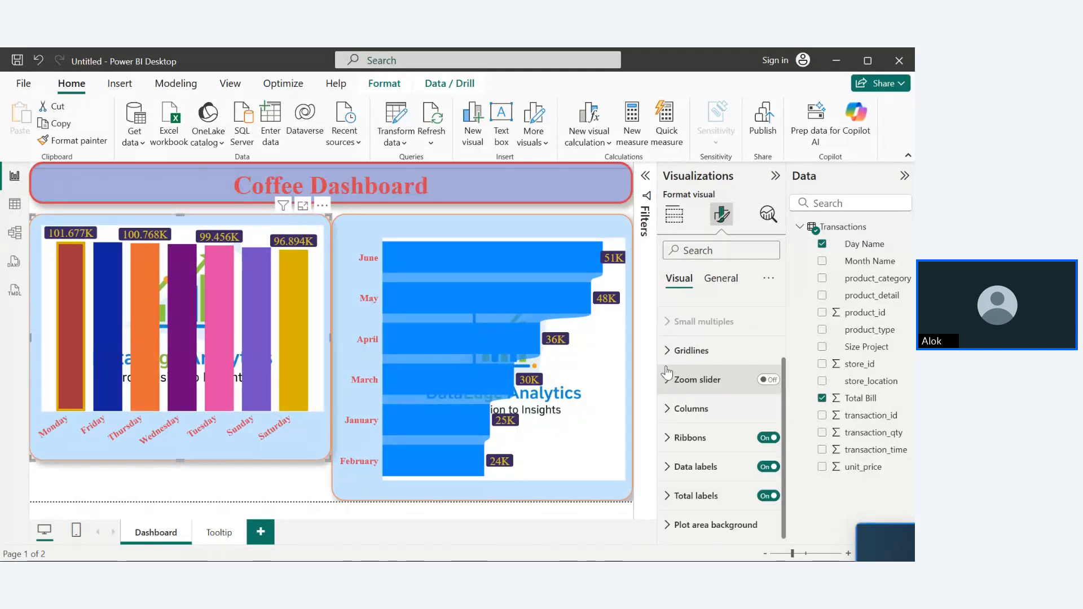
- Set the daily bill chart's tooltip to type Report page, using the Tooltip page
click(728, 282)
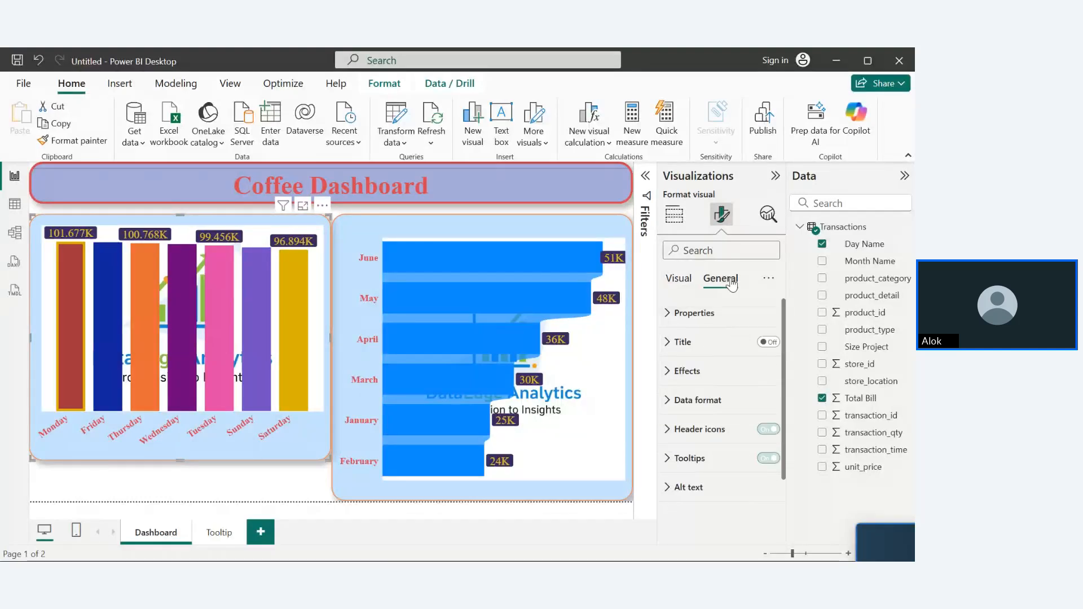
click(669, 461)
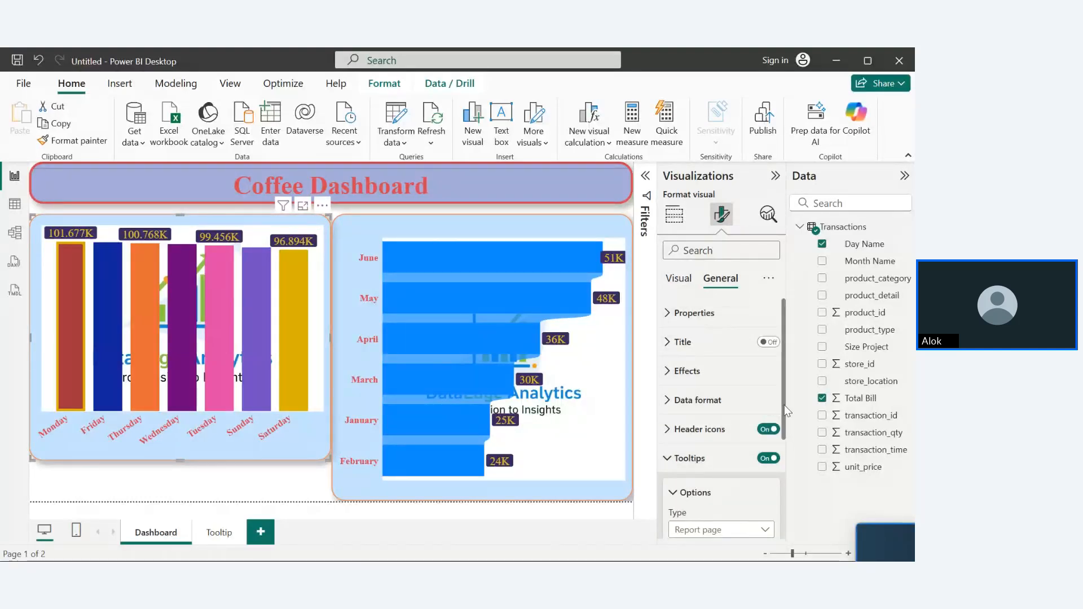
scroll(766, 458, down, 3)
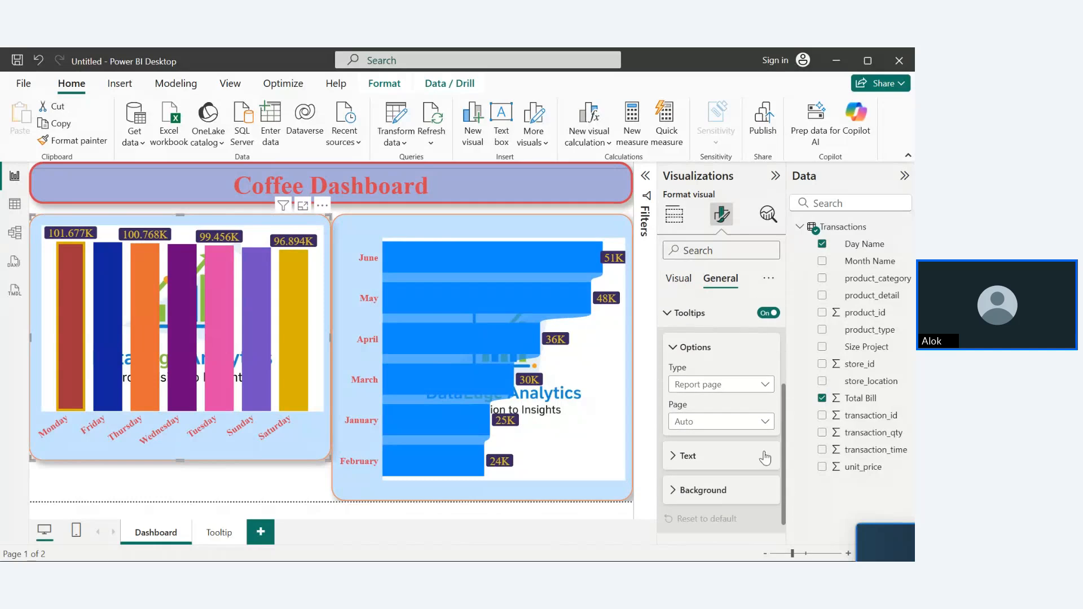
click(750, 385)
click(709, 418)
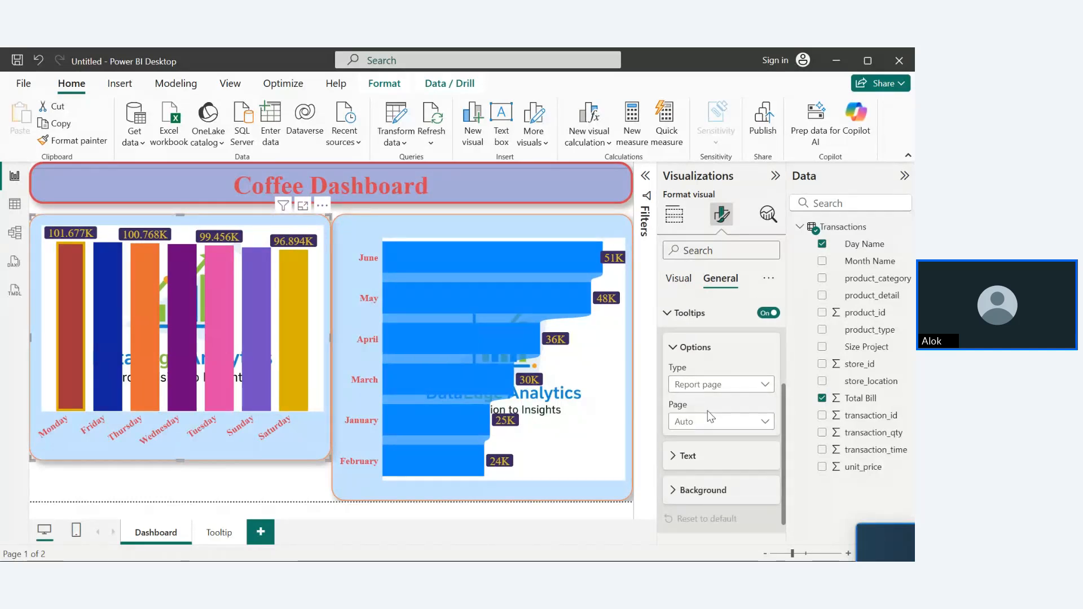
click(721, 421)
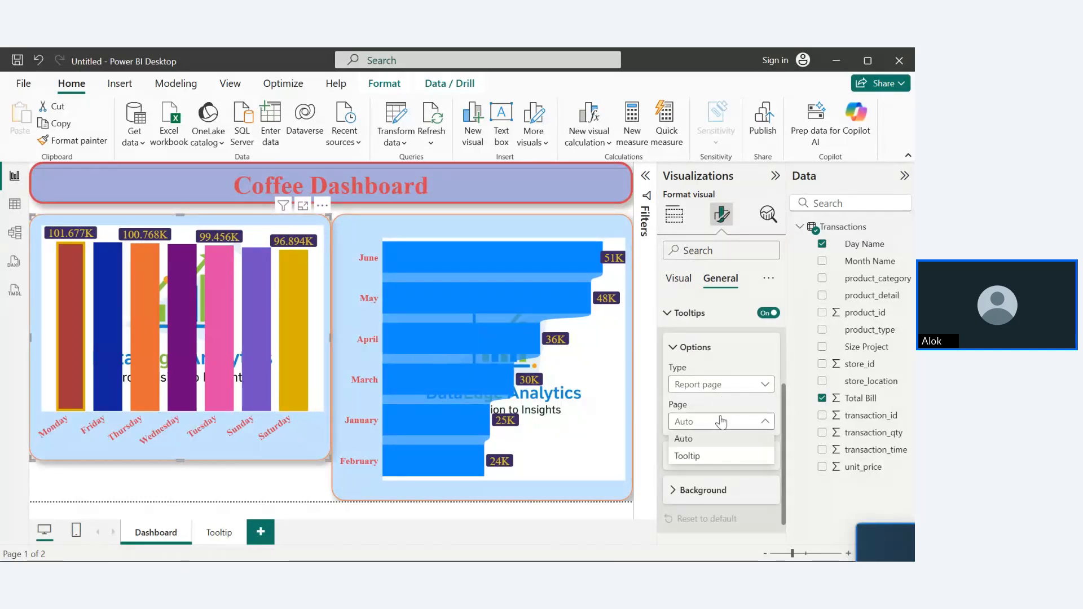
click(698, 466)
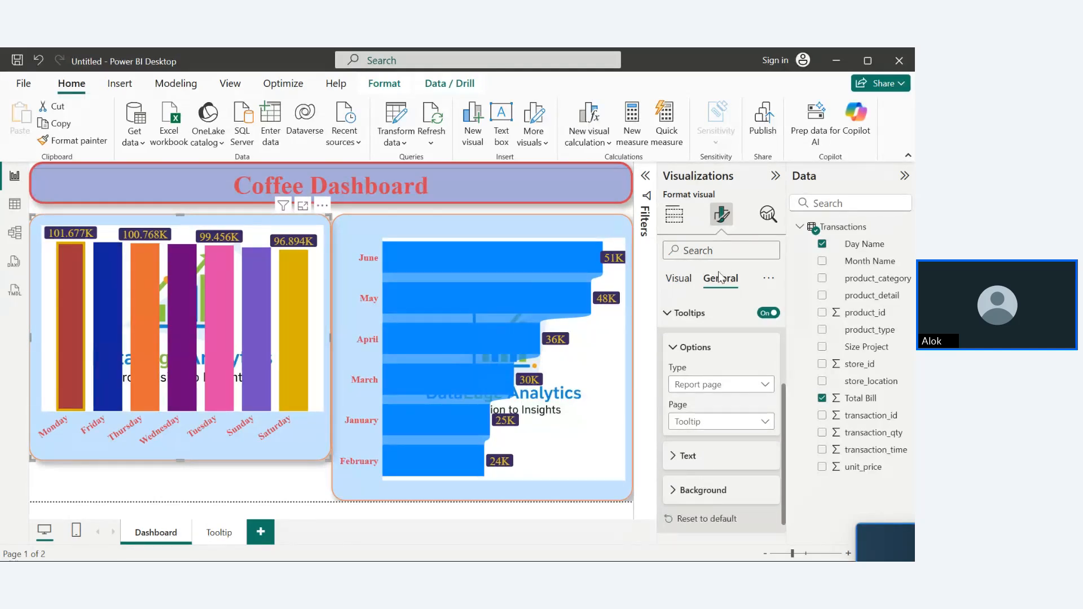
- Enlarge the canvas area and check the tooltips on the daily bill columns and the monthly quantity bars
click(775, 175)
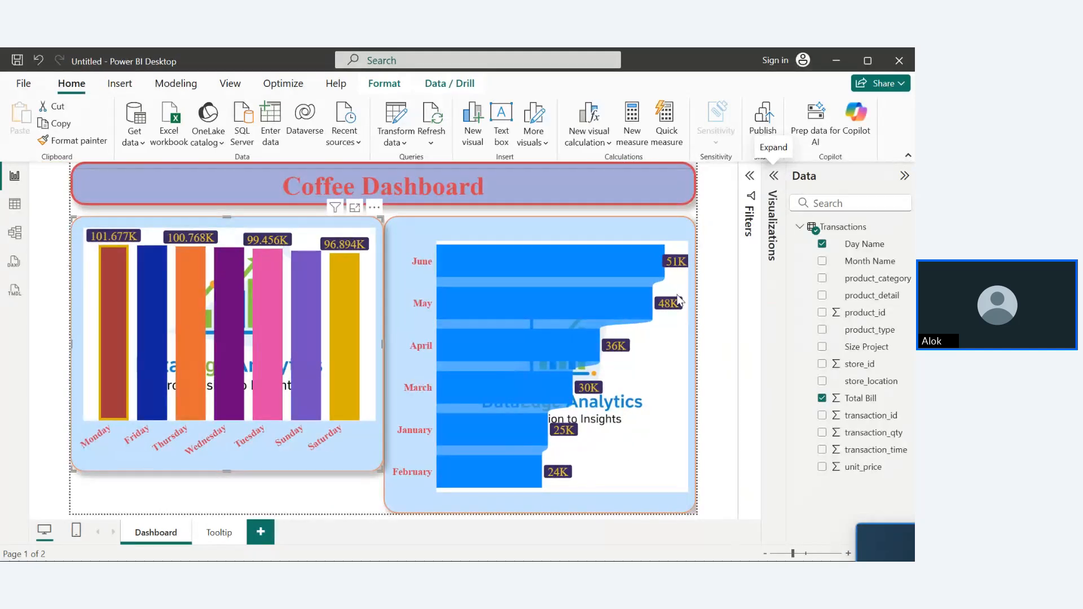
mouse_move(343, 401)
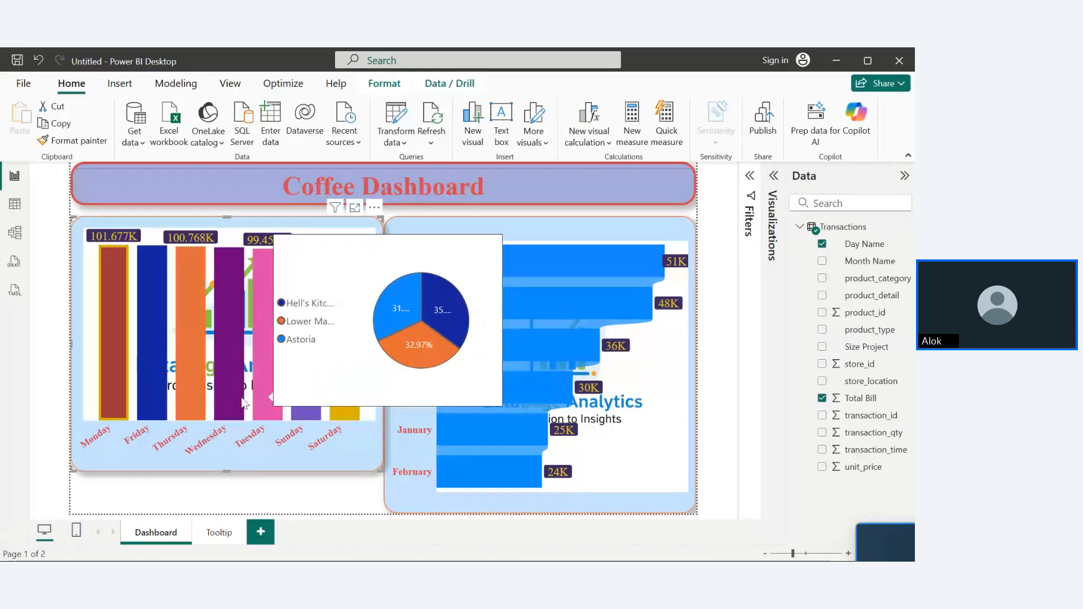
mouse_move(110, 391)
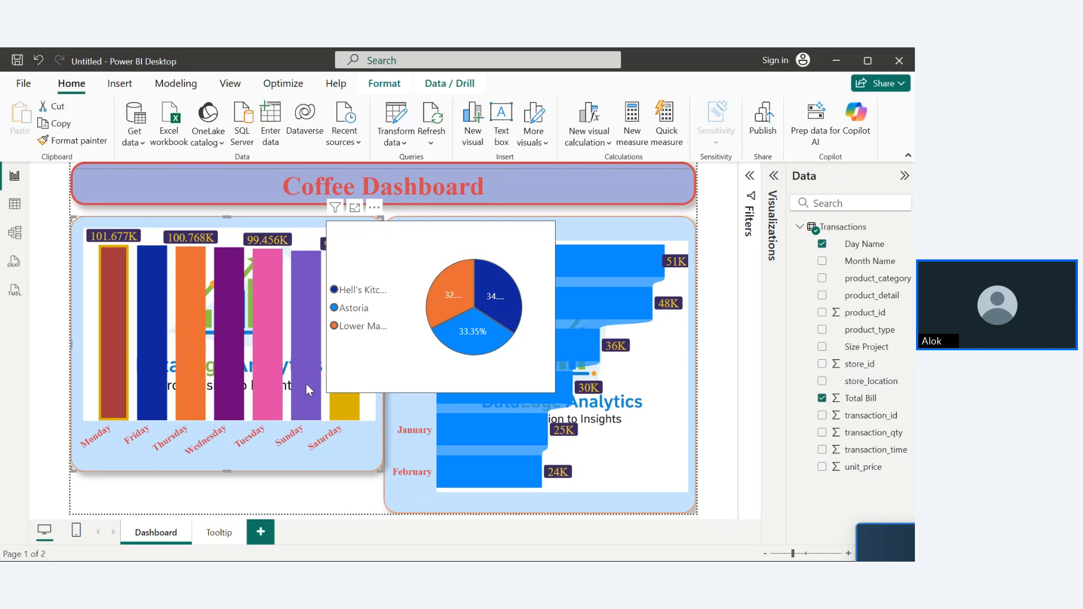
mouse_move(528, 406)
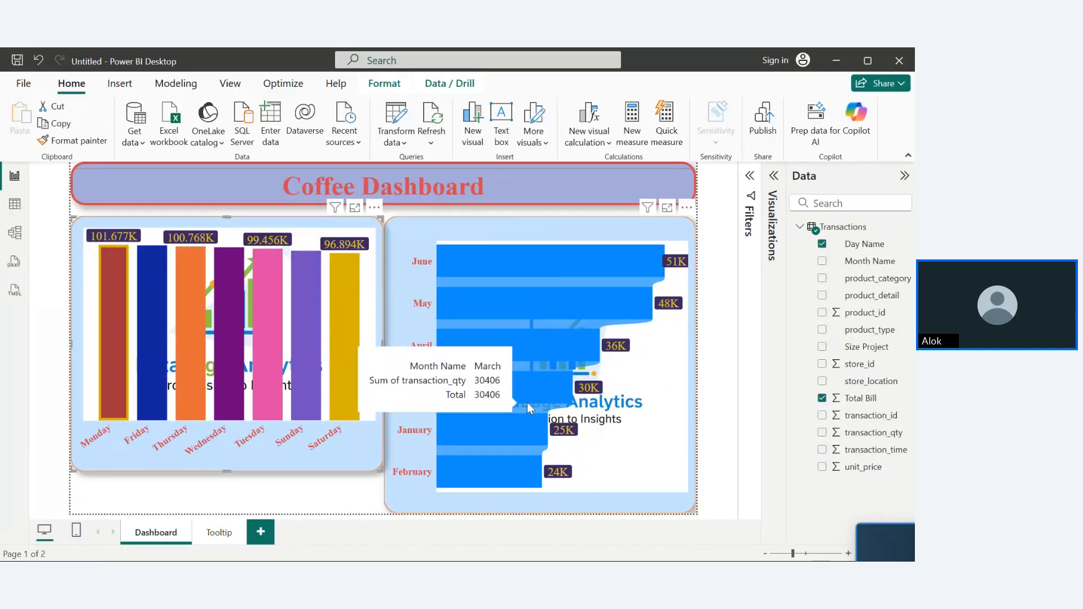
- Set the monthly quantity chart's tooltip to use the Tooltip page, enlarge the canvas area and check the tooltip on its bars
click(600, 423)
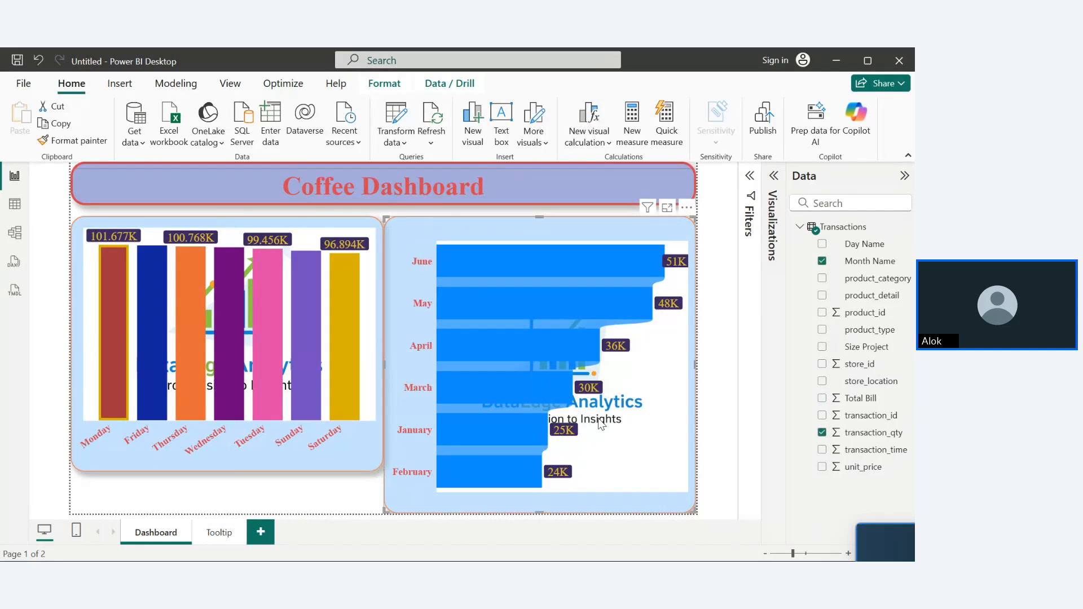
click(773, 176)
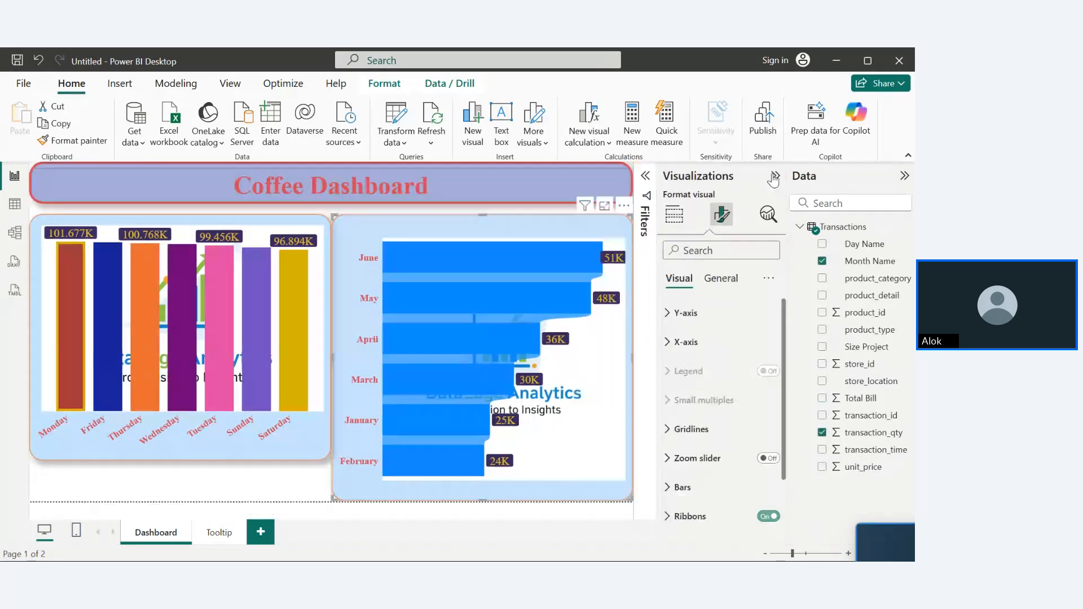
click(714, 282)
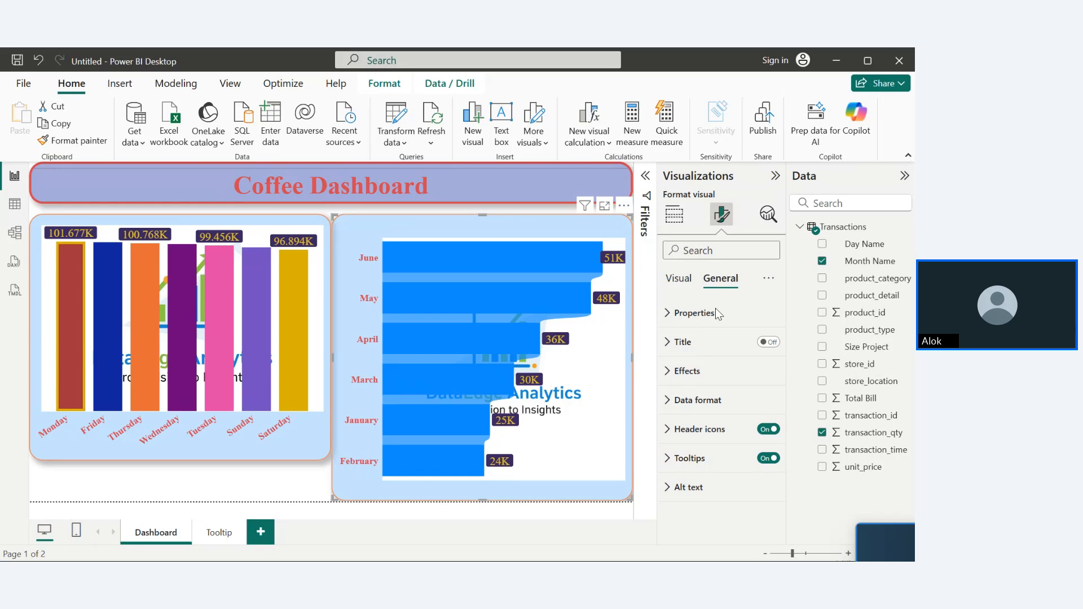
click(683, 459)
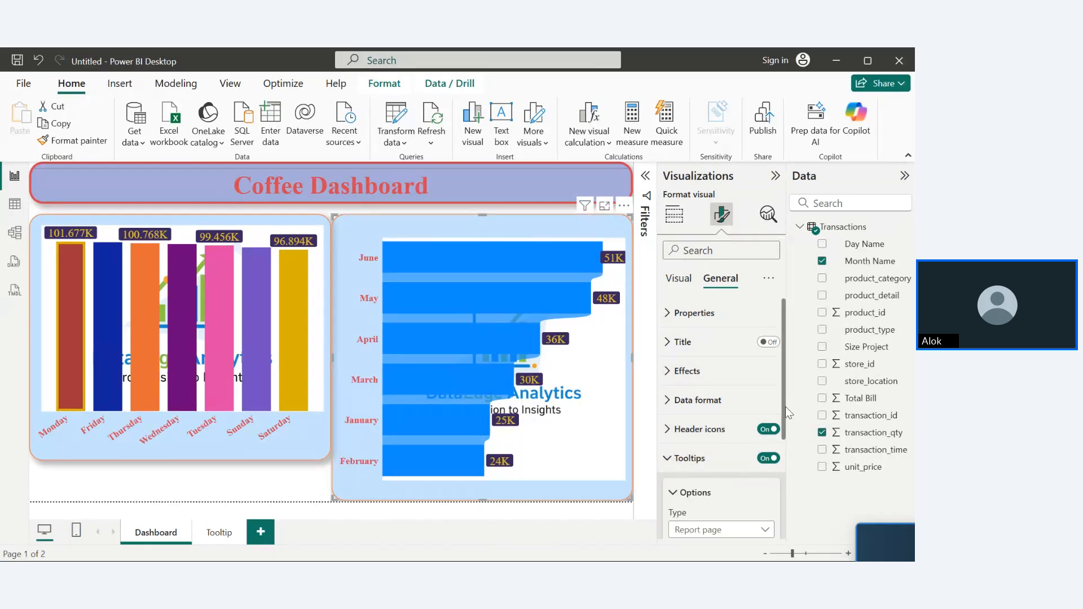
drag(785, 407, 783, 485)
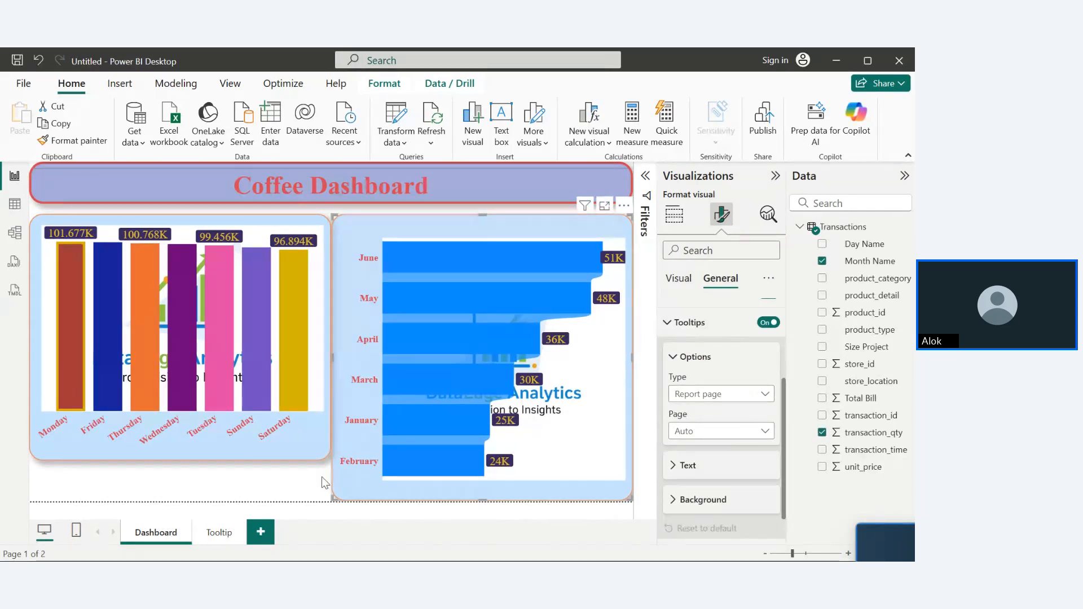
click(712, 442)
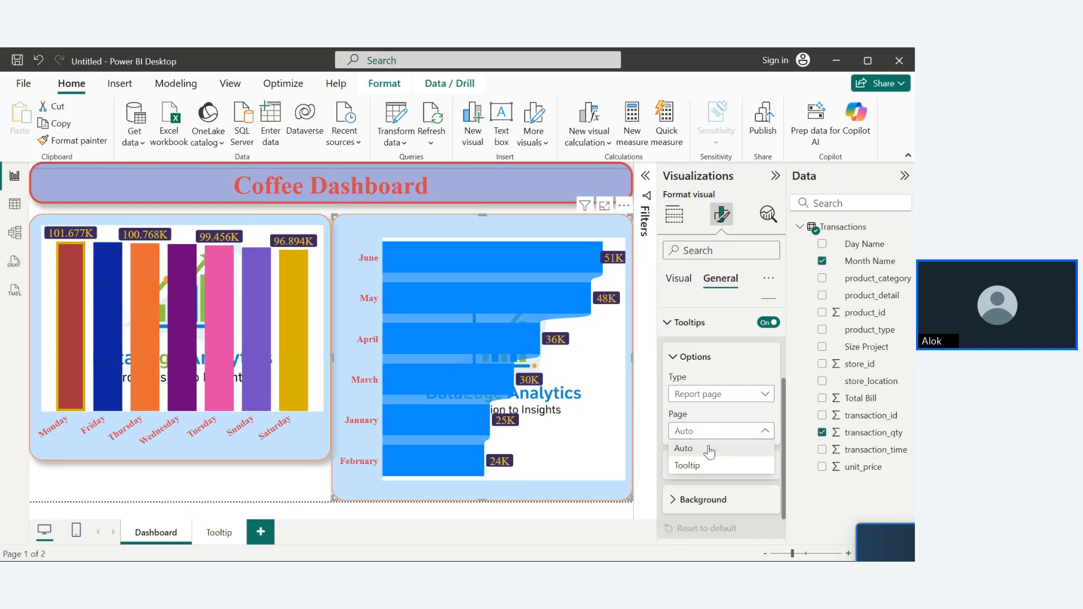
click(689, 465)
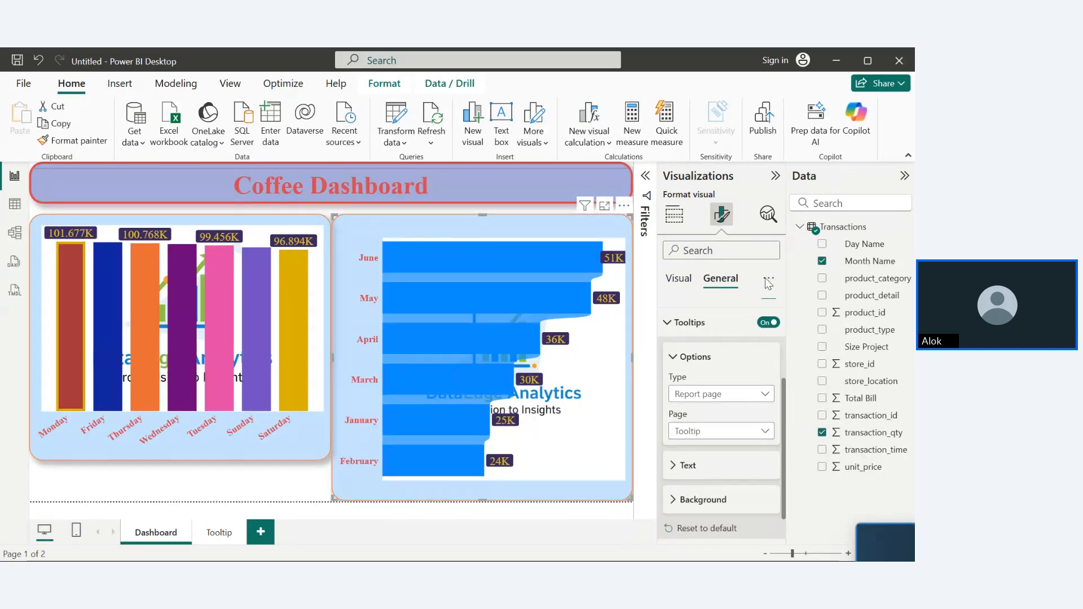
click(776, 175)
click(904, 175)
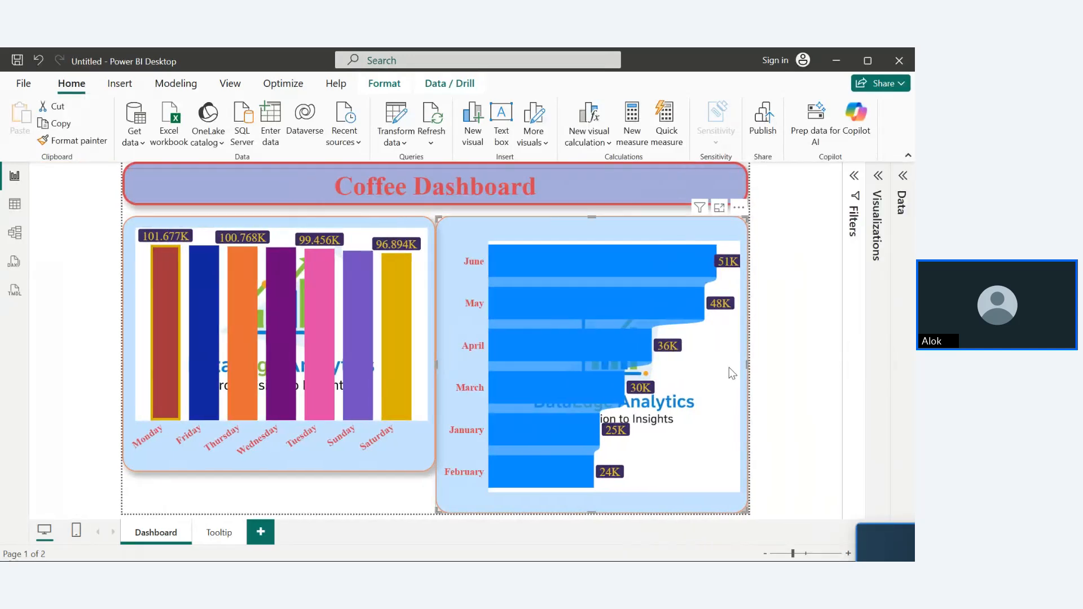
mouse_move(595, 268)
- Add a new blank report page after the Tooltip page and return to the Dashboard page
click(219, 533)
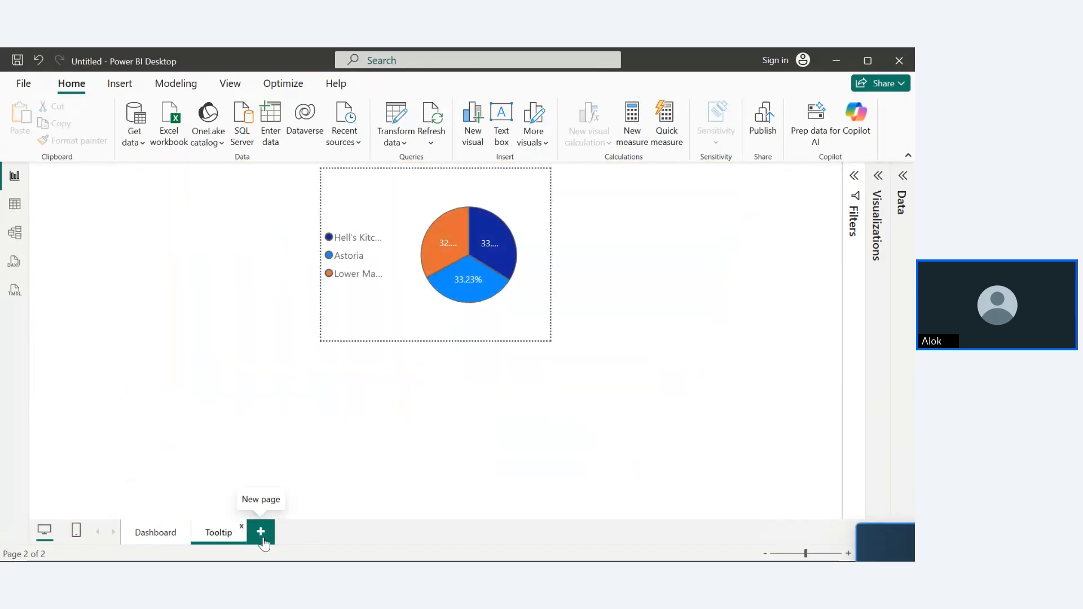
click(262, 536)
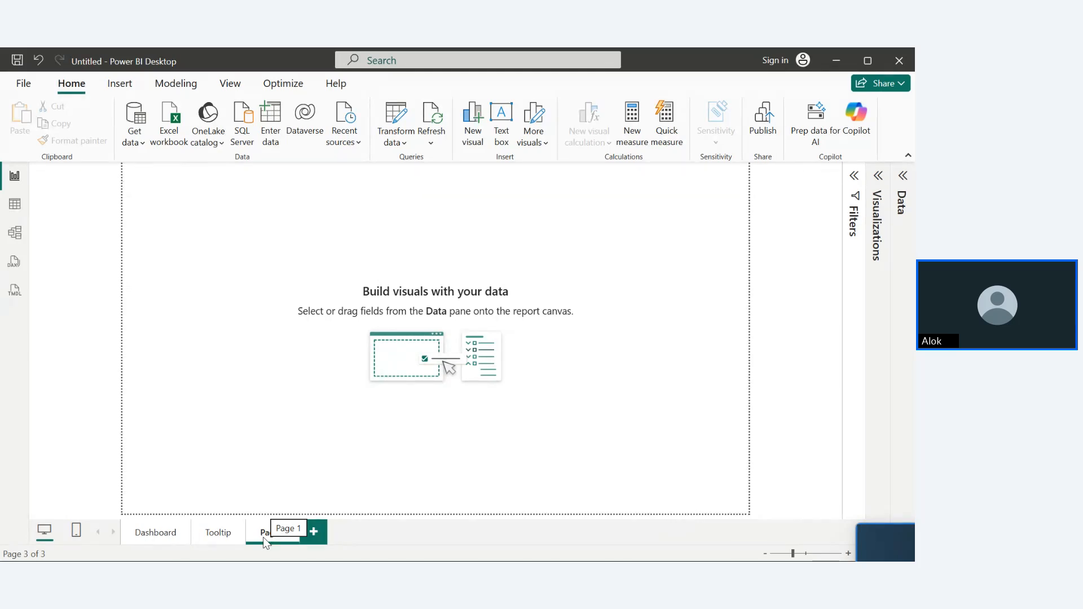
click(144, 536)
- Select and deselect the May bar to check how it cross-highlights the daily bill chart
mouse_move(520, 291)
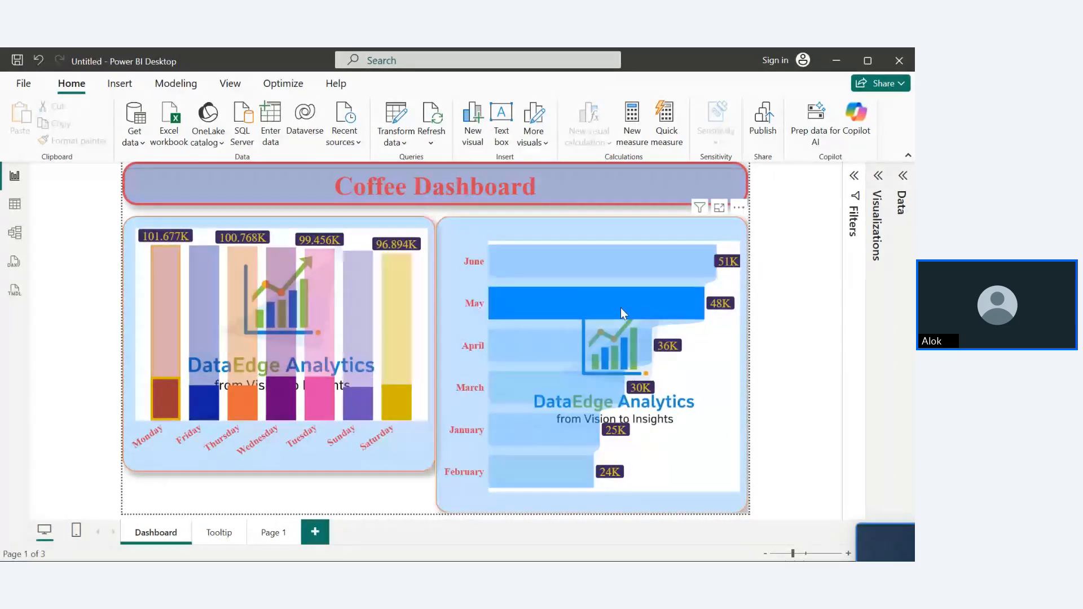
click(620, 308)
click(621, 308)
click(620, 309)
click(621, 309)
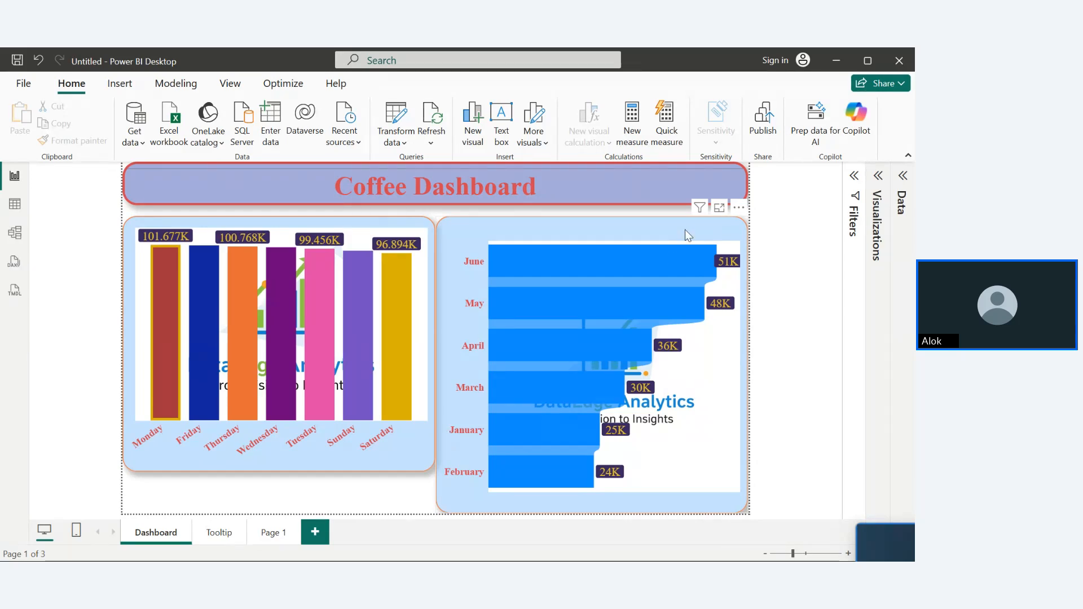
- Move both dashboard charts up directly under the title banner and reduce their heights
click(653, 226)
drag(628, 216, 593, 224)
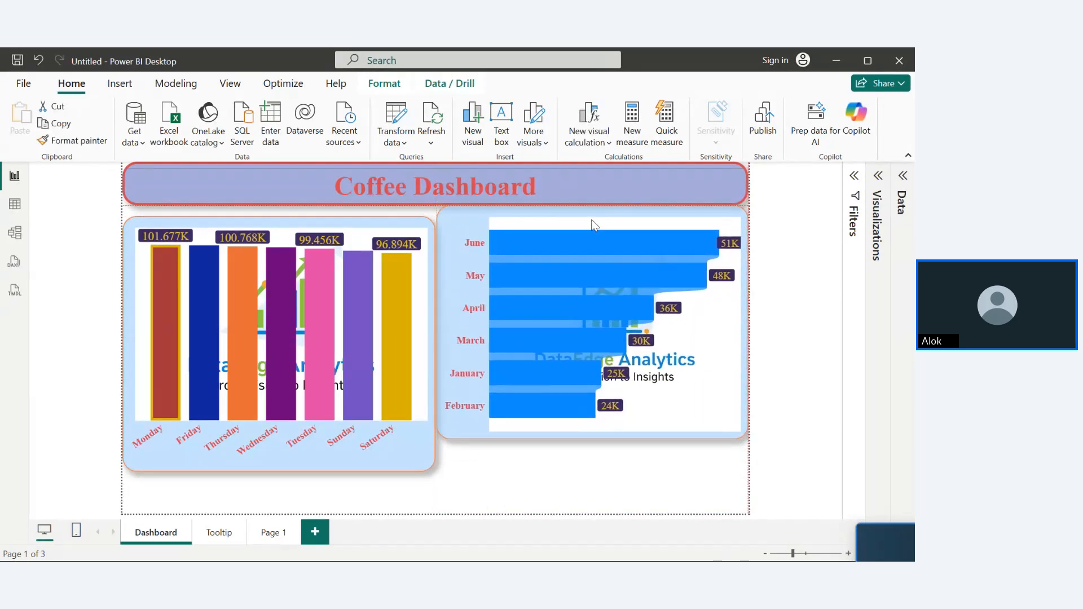
drag(377, 228, 376, 218)
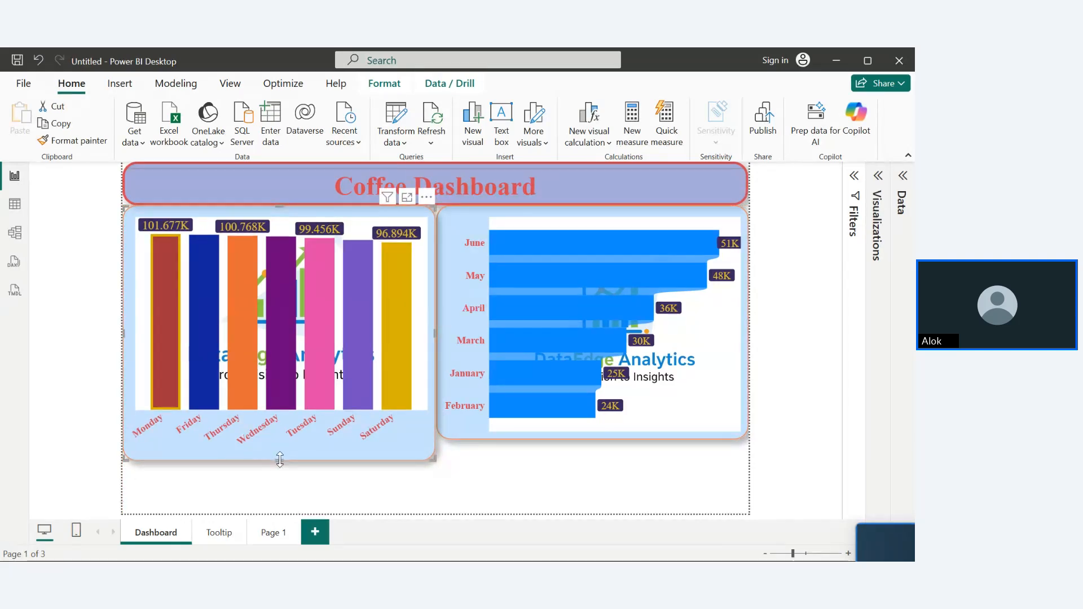
drag(280, 459, 243, 407)
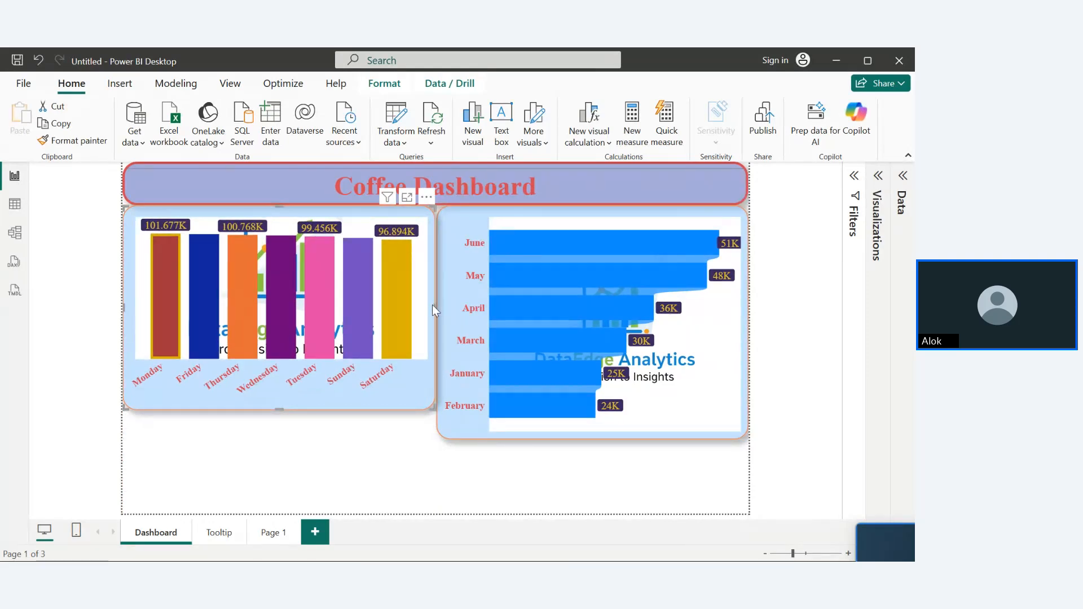
- Try narrowing the daily bill chart and moving the monthly quantity chart directly beside it
drag(434, 305, 367, 319)
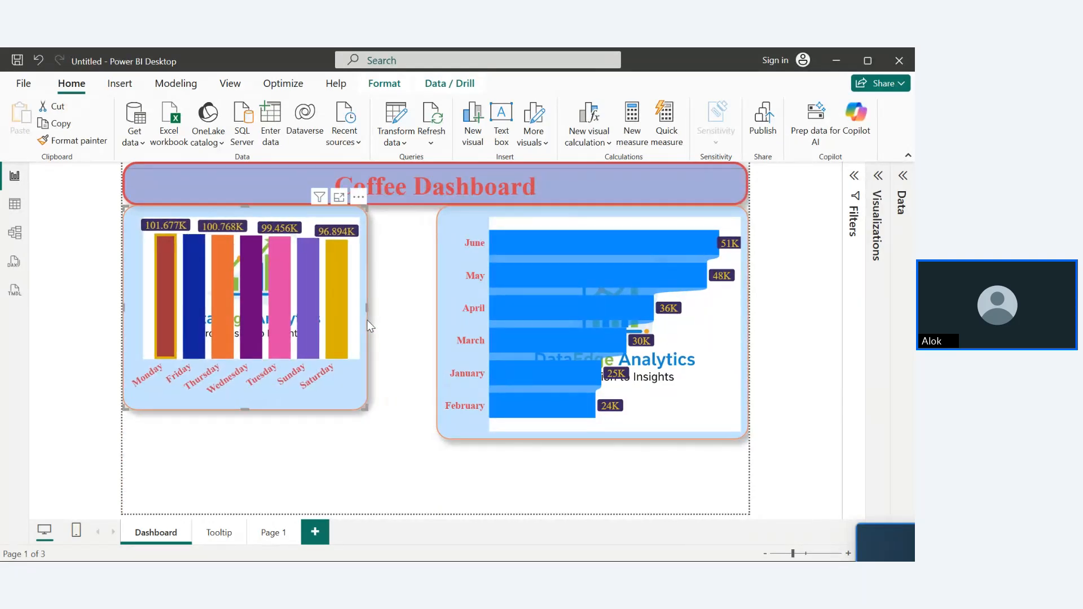
drag(462, 282, 394, 273)
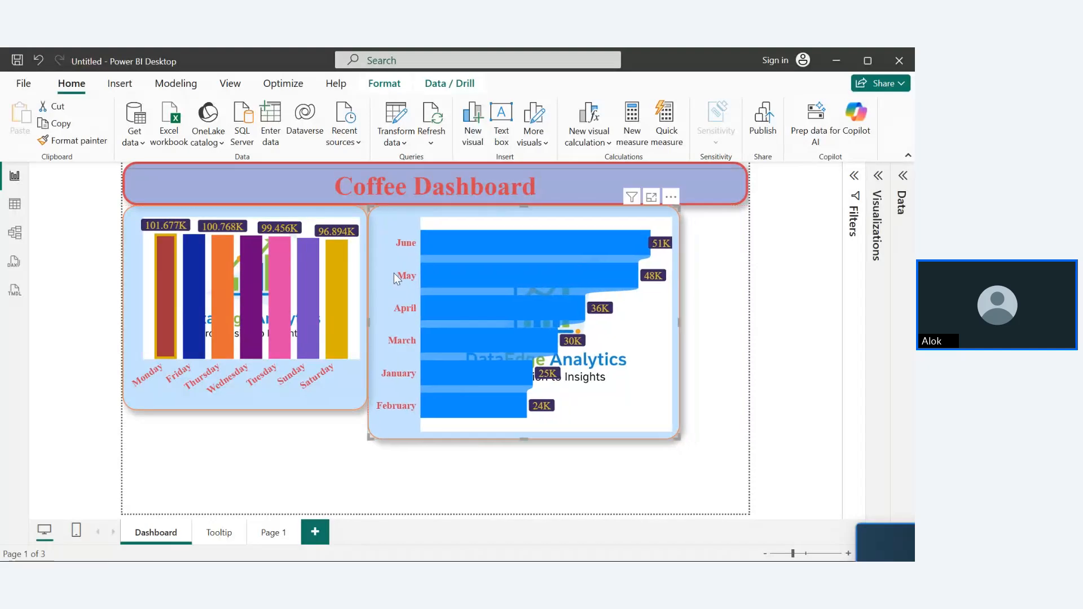
click(527, 447)
drag(614, 334, 687, 306)
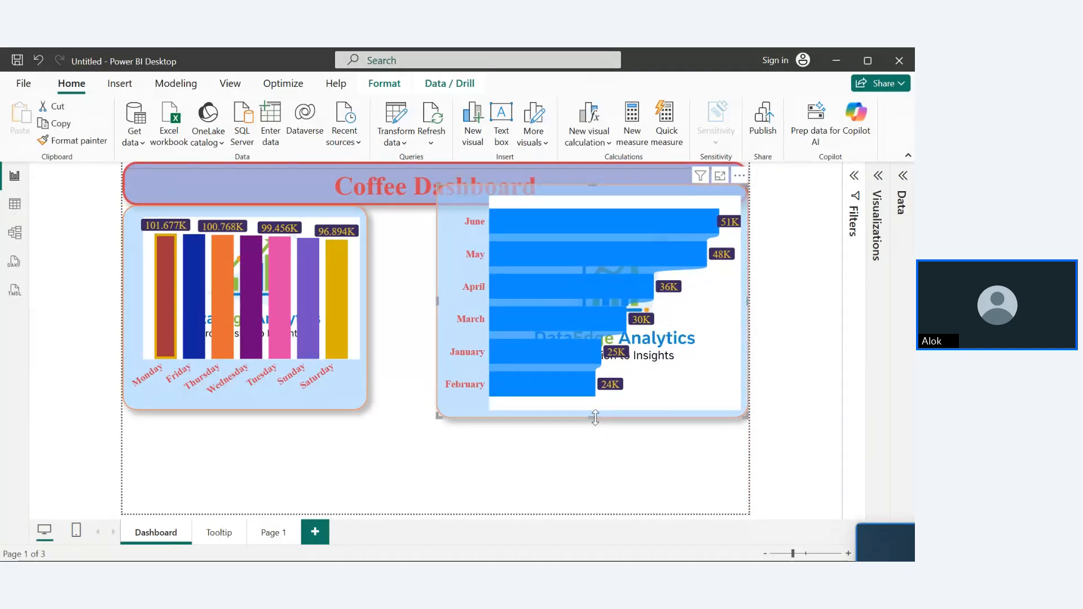
- Shorten the monthly quantity chart under the title banner and resize the daily bill chart to match its height and fill the gap beside it
drag(597, 420, 616, 362)
drag(669, 197, 669, 218)
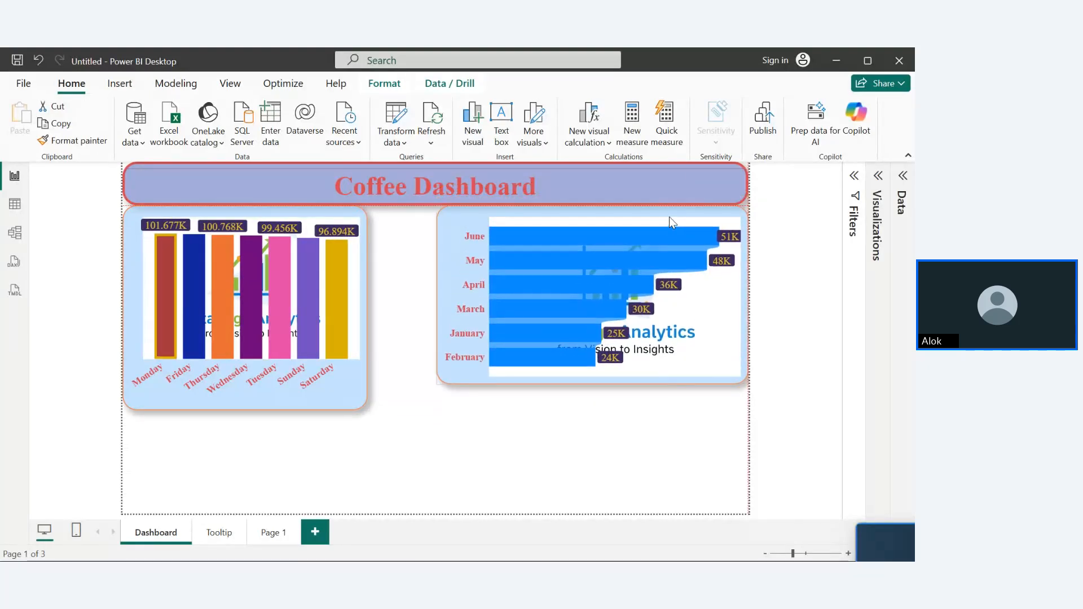
click(390, 304)
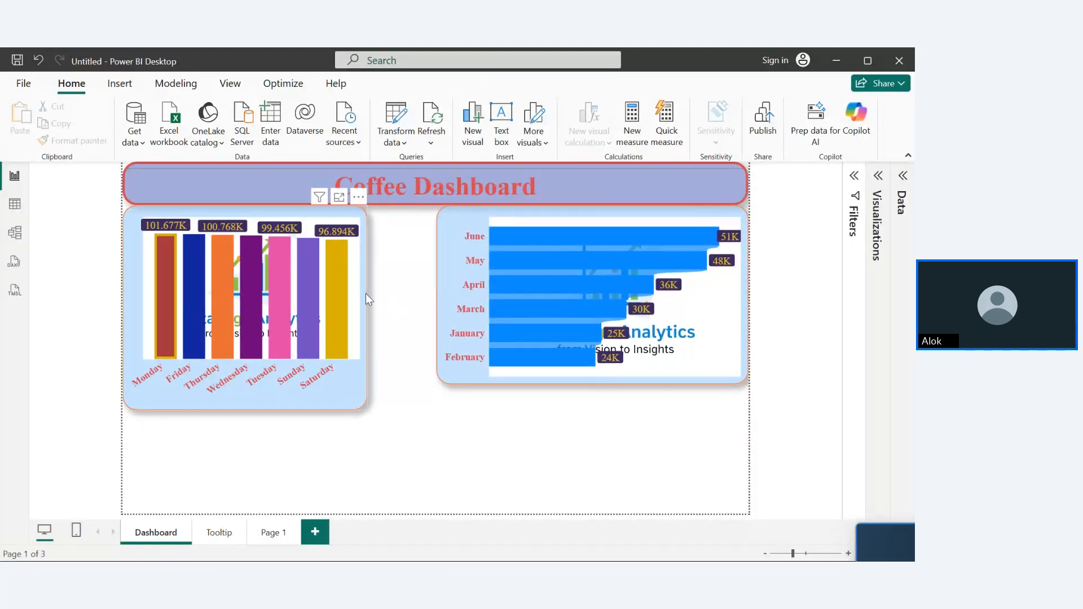
drag(365, 303, 436, 288)
mouse_move(289, 407)
mouse_down()
mouse_move(280, 411)
mouse_move(284, 392)
mouse_up()
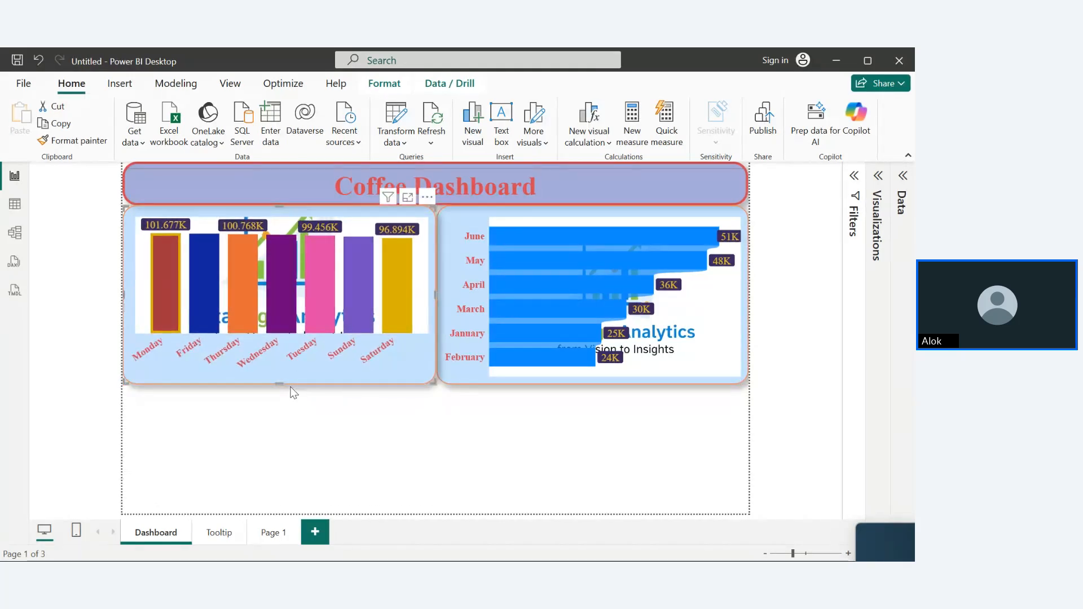
click(364, 431)
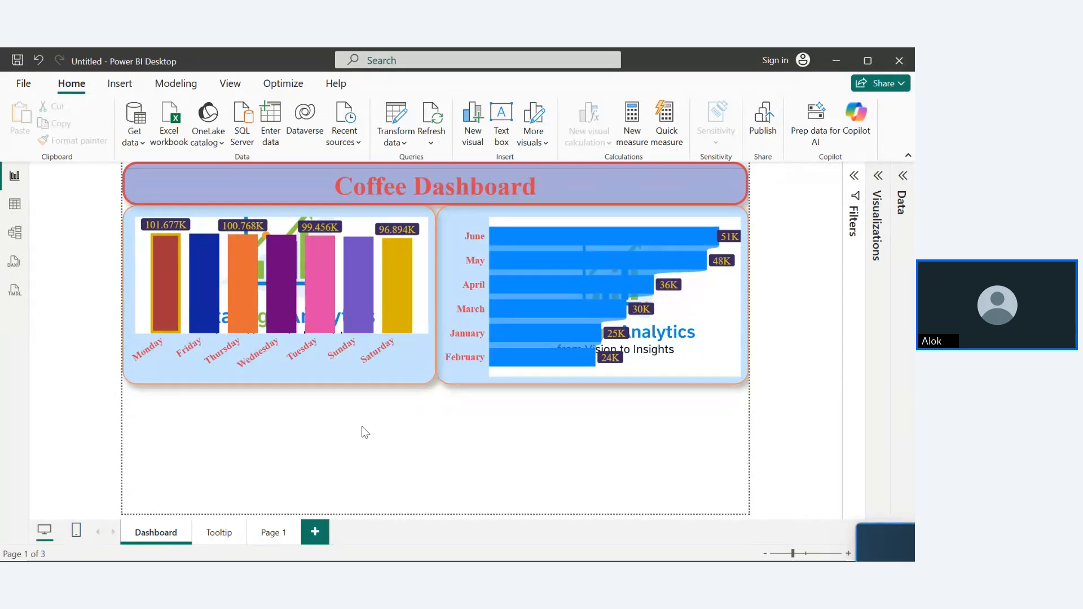
- Try a widened multi-row card with store_location below the daily bill chart and remove it
click(877, 177)
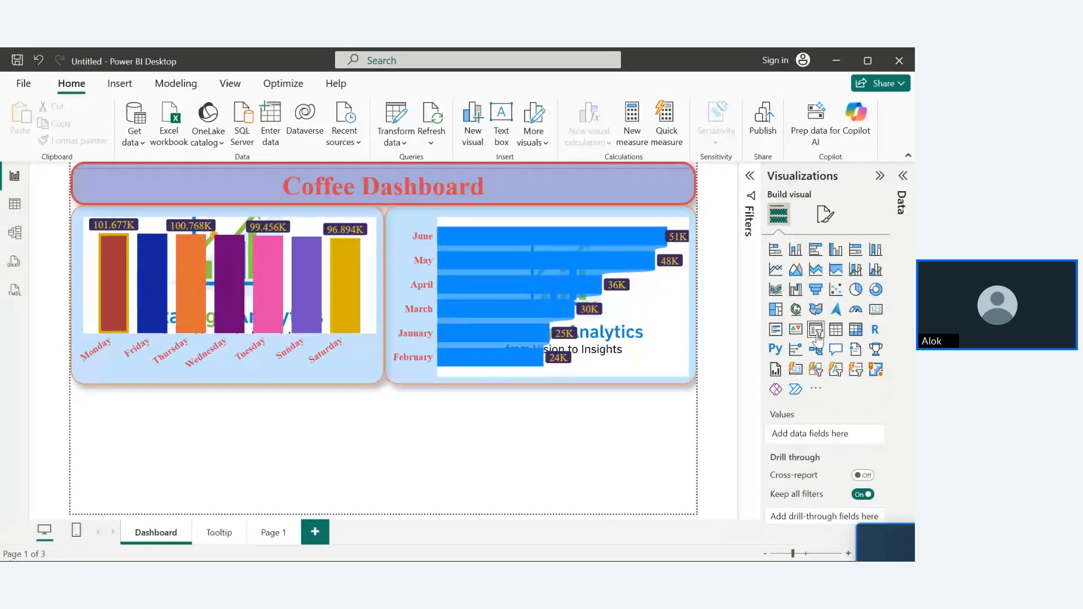
click(782, 333)
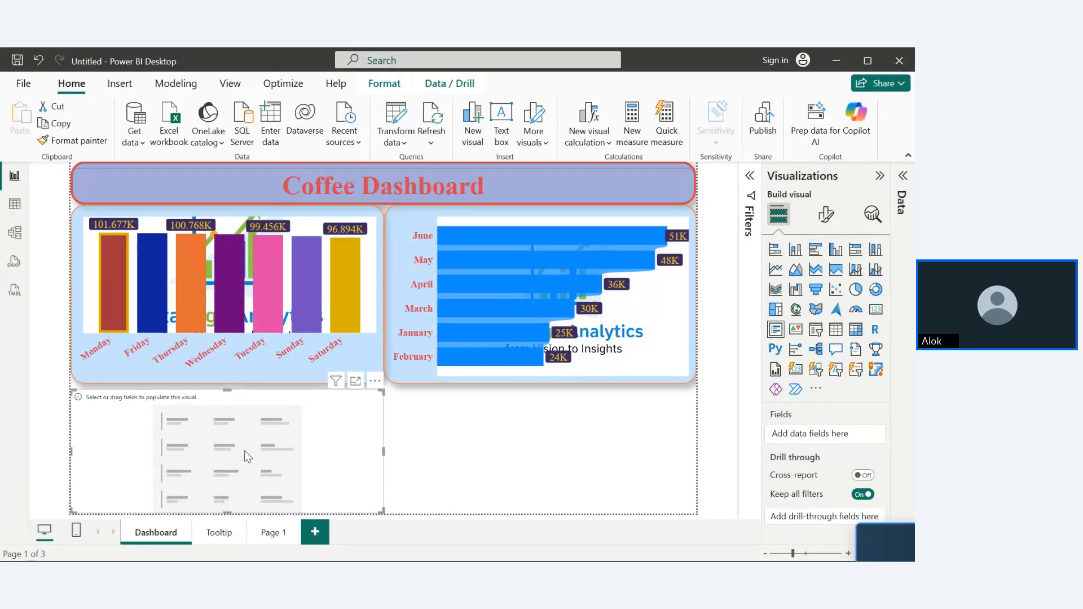
click(903, 176)
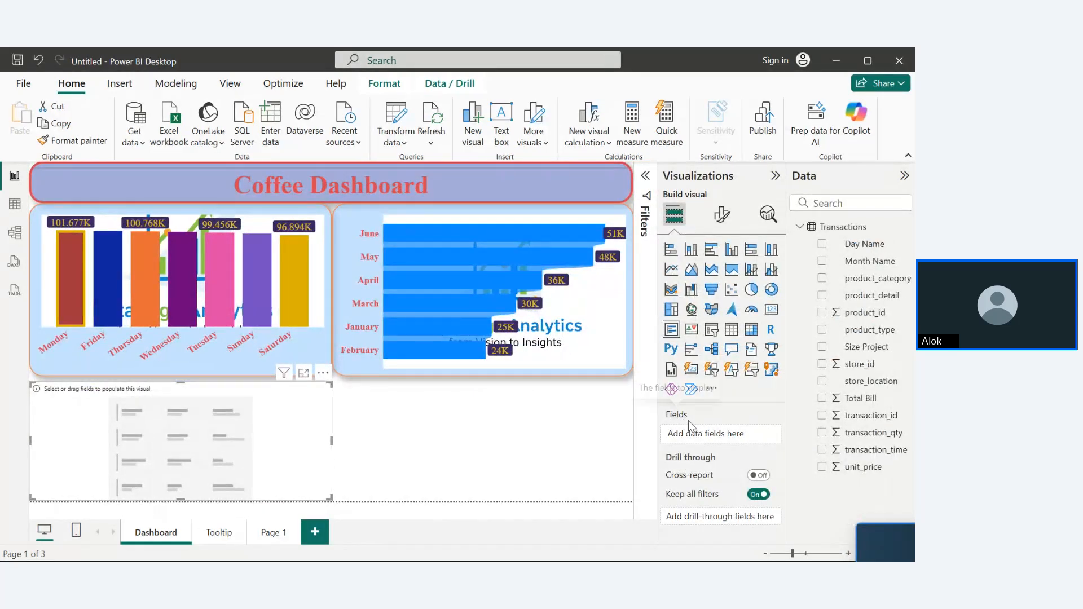
drag(868, 381, 716, 420)
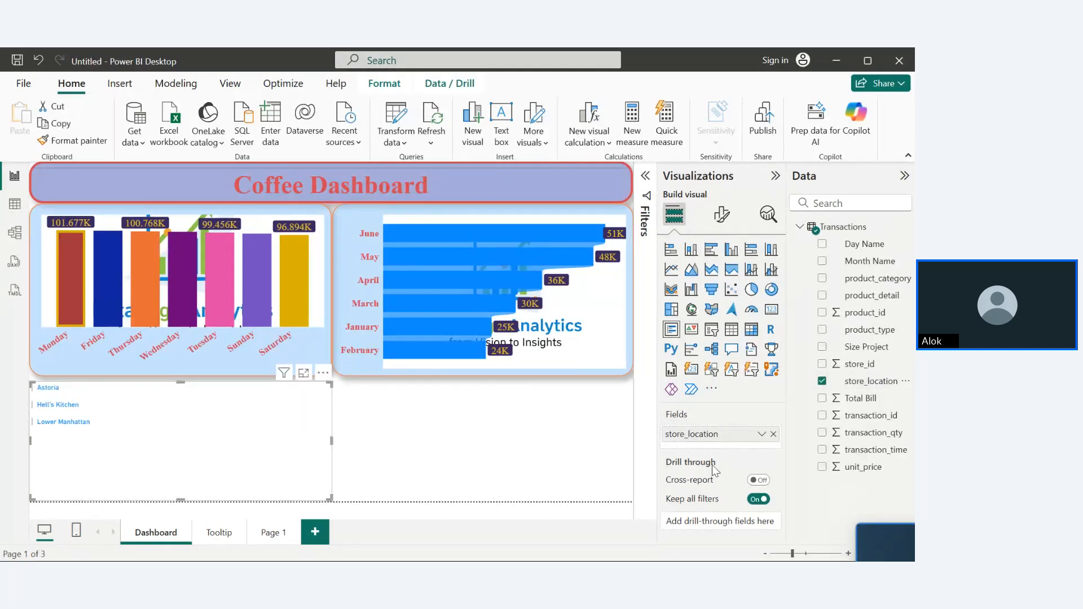
mouse_move(715, 470)
drag(331, 440, 533, 440)
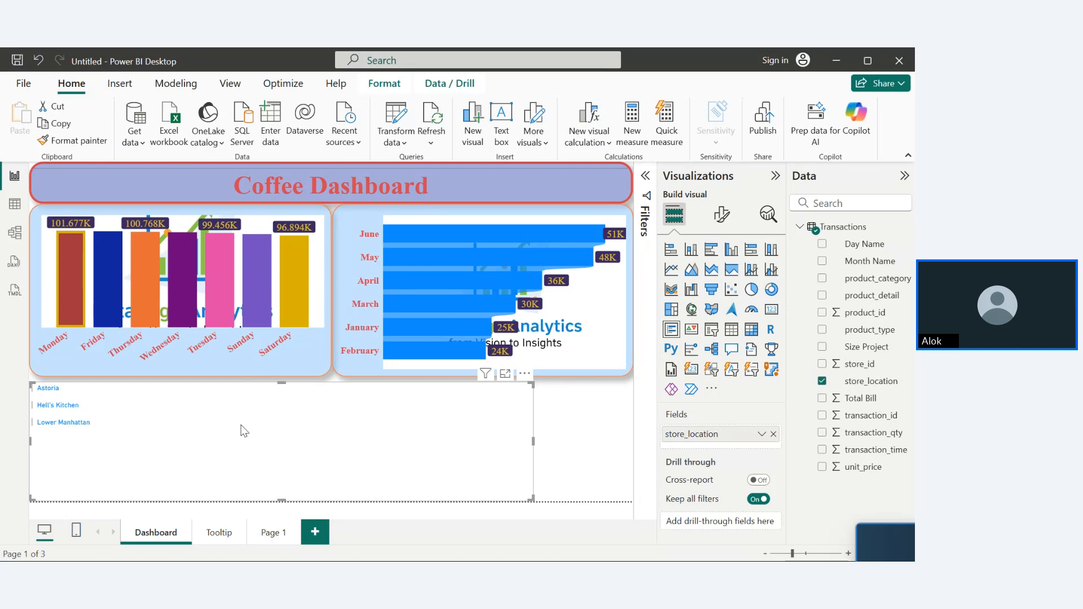
click(524, 374)
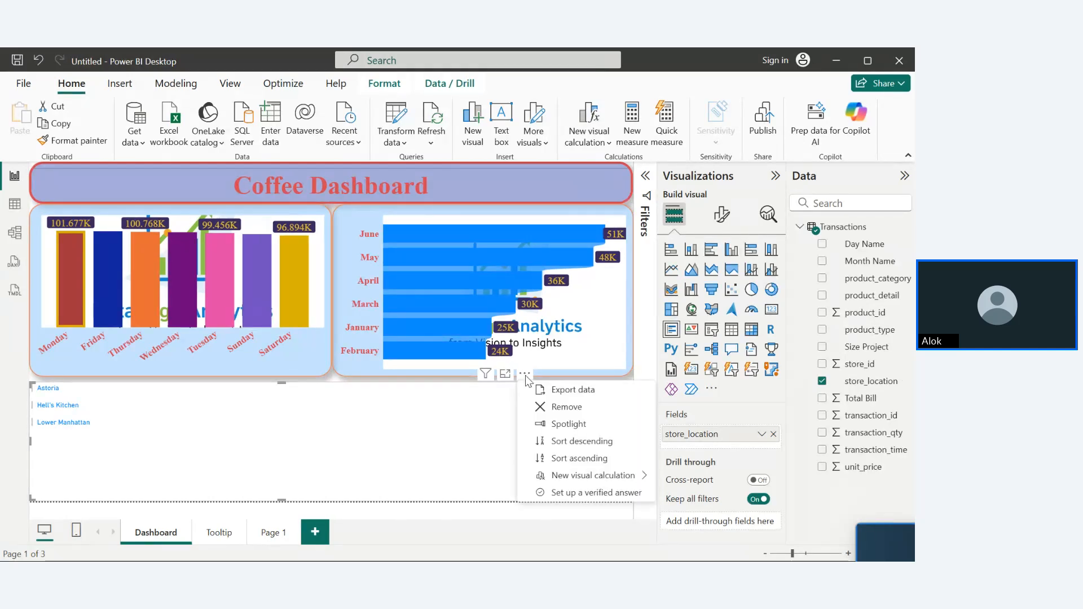
click(552, 407)
- On Page 1, add a map visual, enlarge it near the middle of the page, and use store_location as its location
click(282, 534)
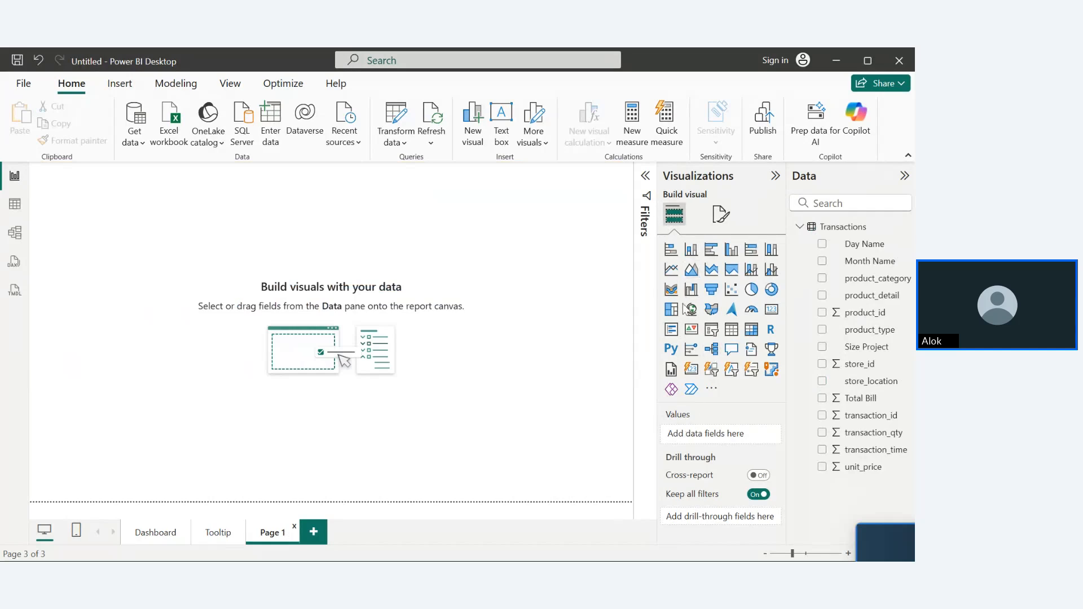
click(691, 310)
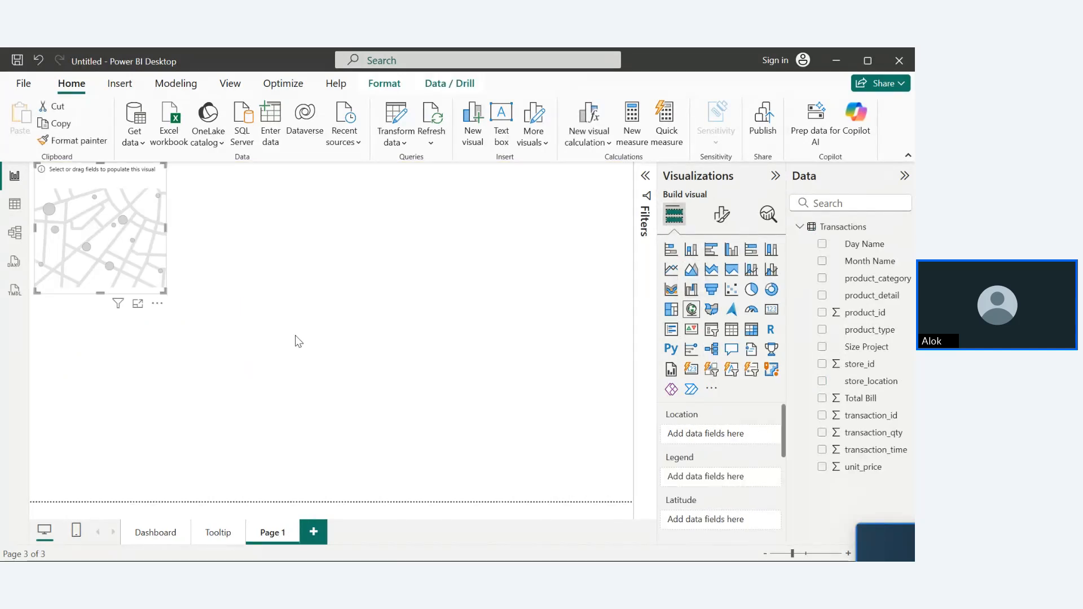
drag(163, 291, 483, 375)
drag(403, 285, 477, 339)
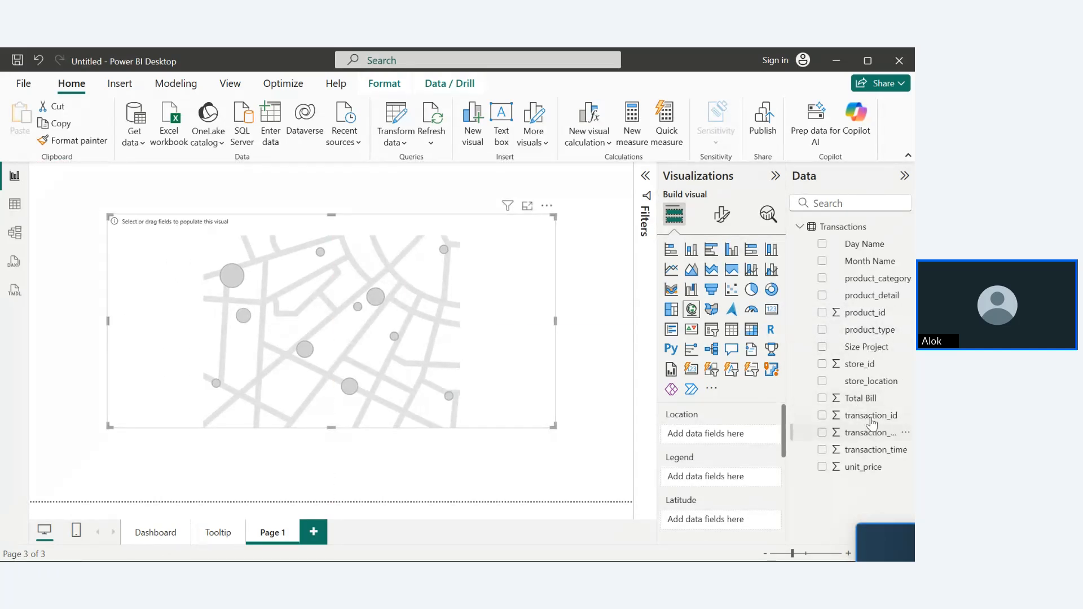
drag(868, 382, 738, 435)
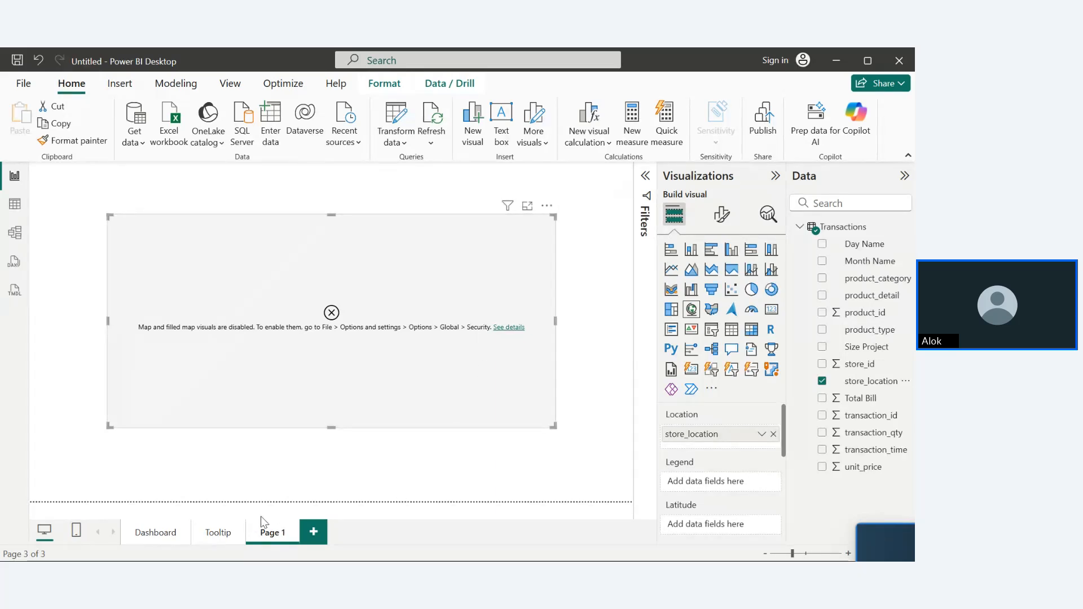
click(150, 533)
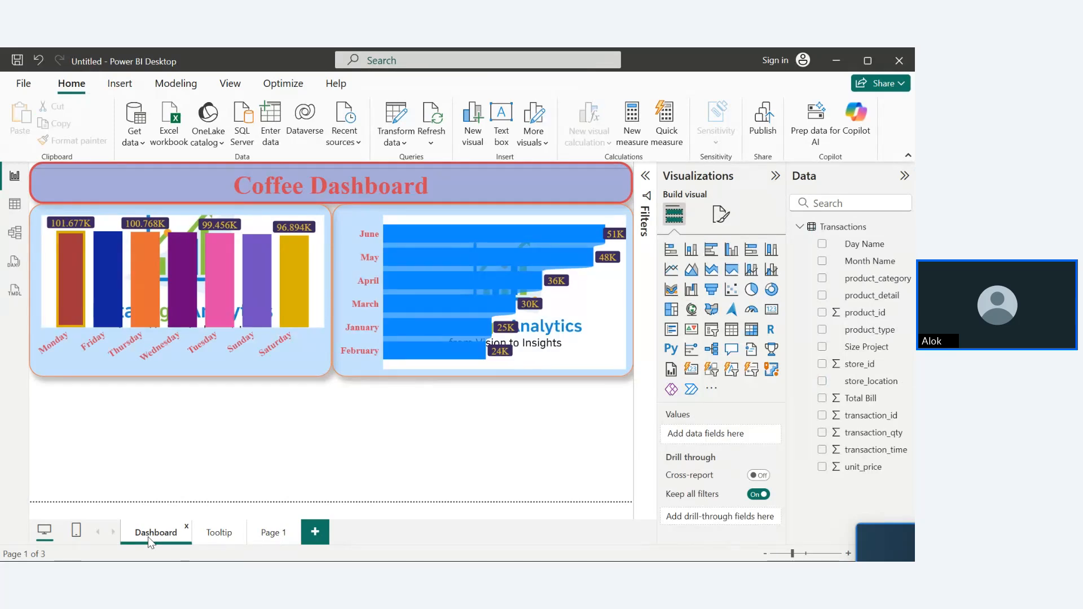
click(271, 533)
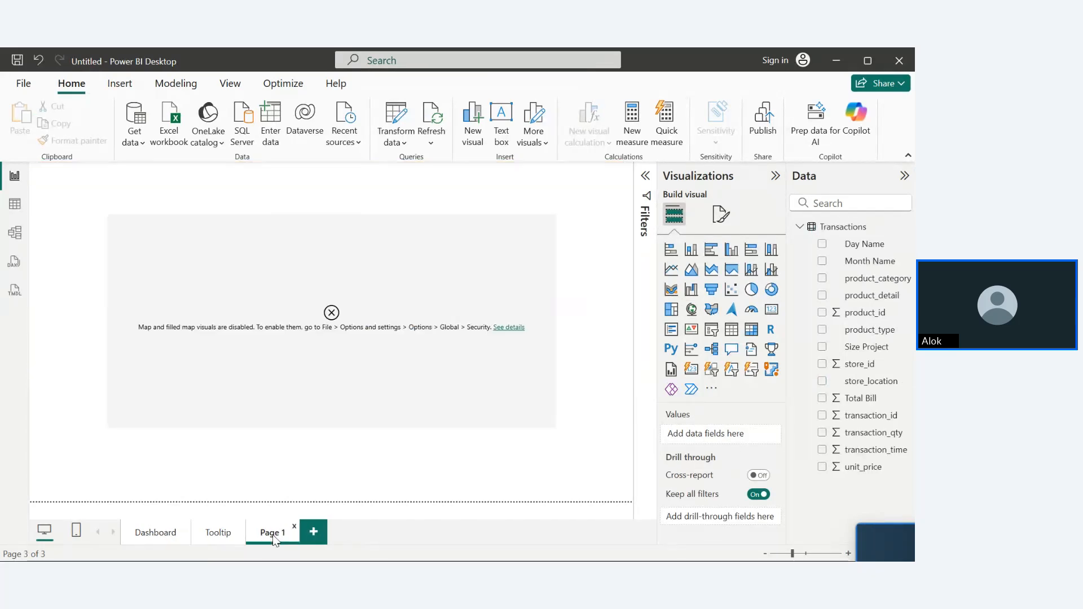
click(230, 536)
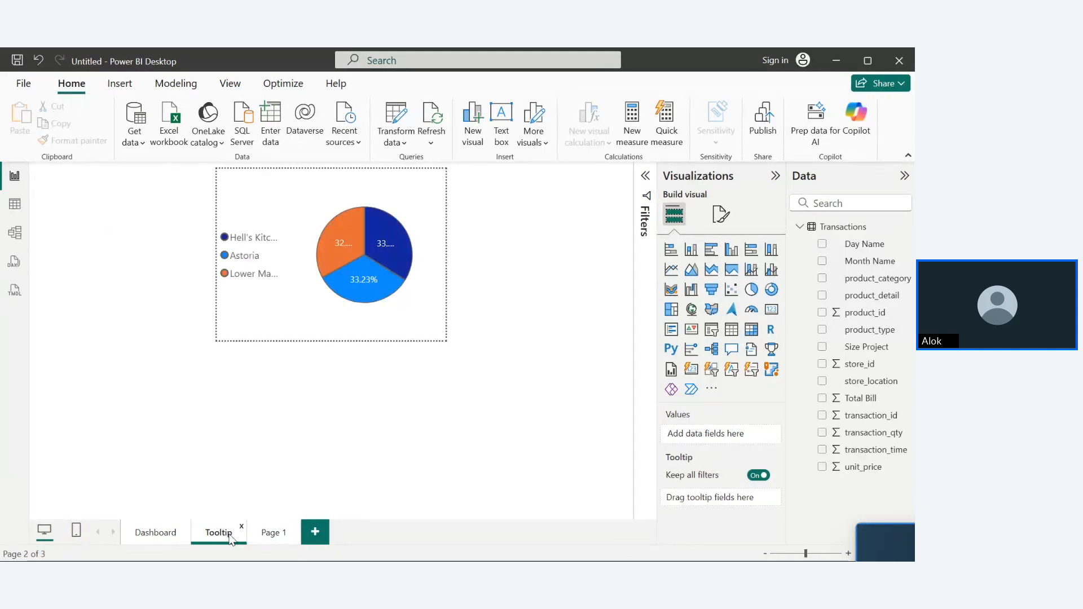
- Hide the Tooltip page from the report and return to Page 1
click(272, 533)
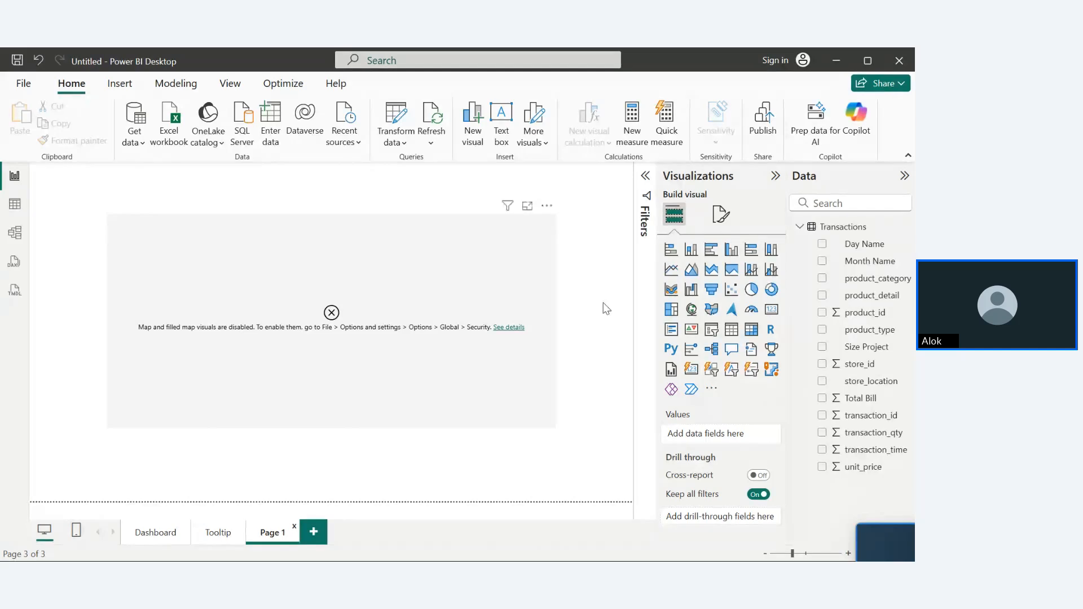
click(221, 536)
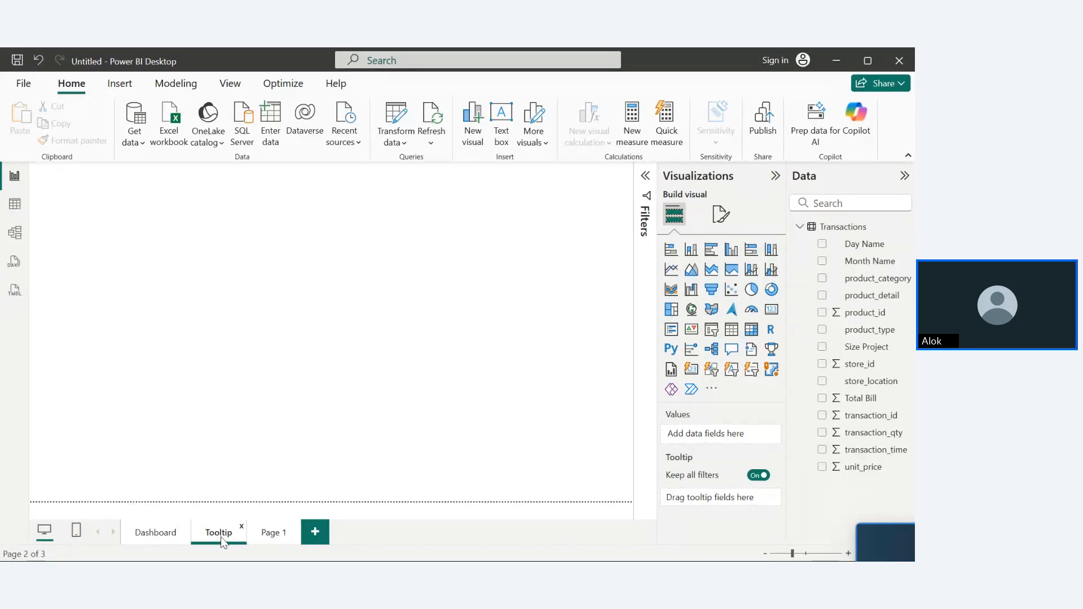
click(265, 534)
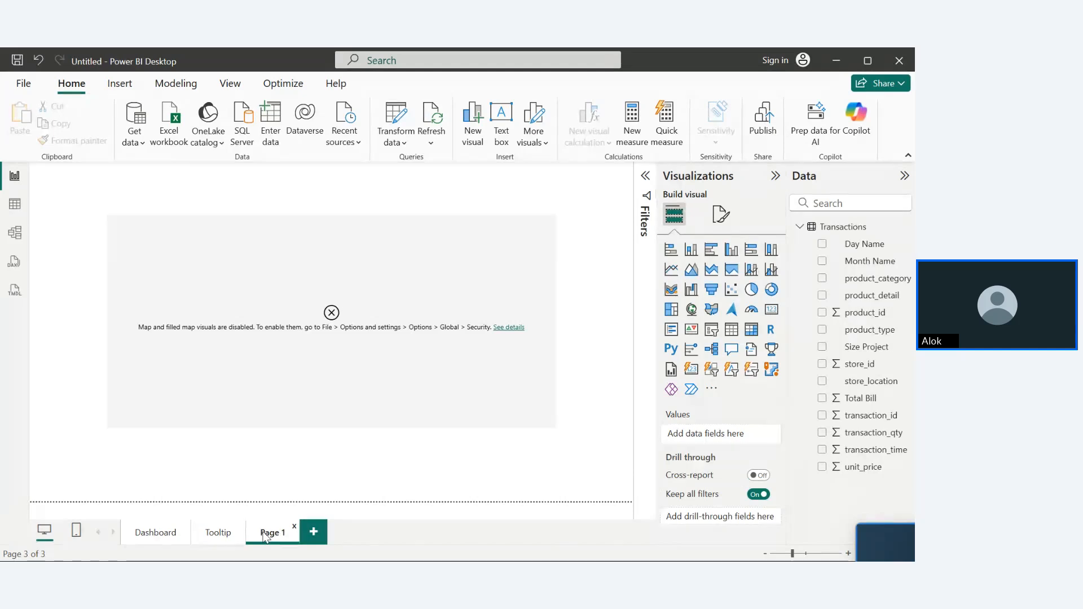
click(226, 535)
right_click(228, 538)
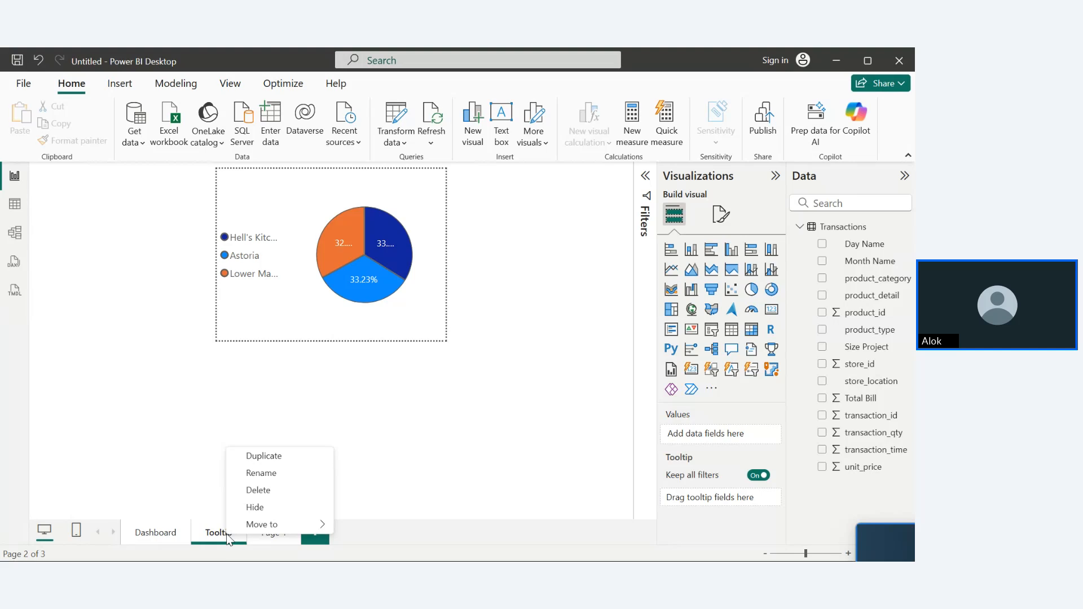
click(255, 507)
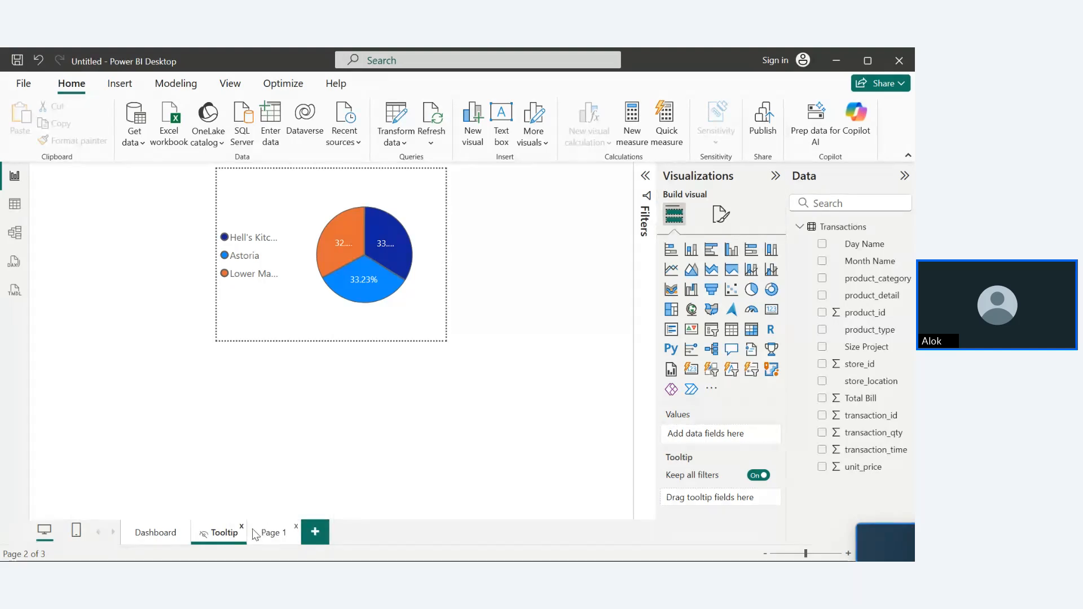
click(270, 536)
right_click(269, 536)
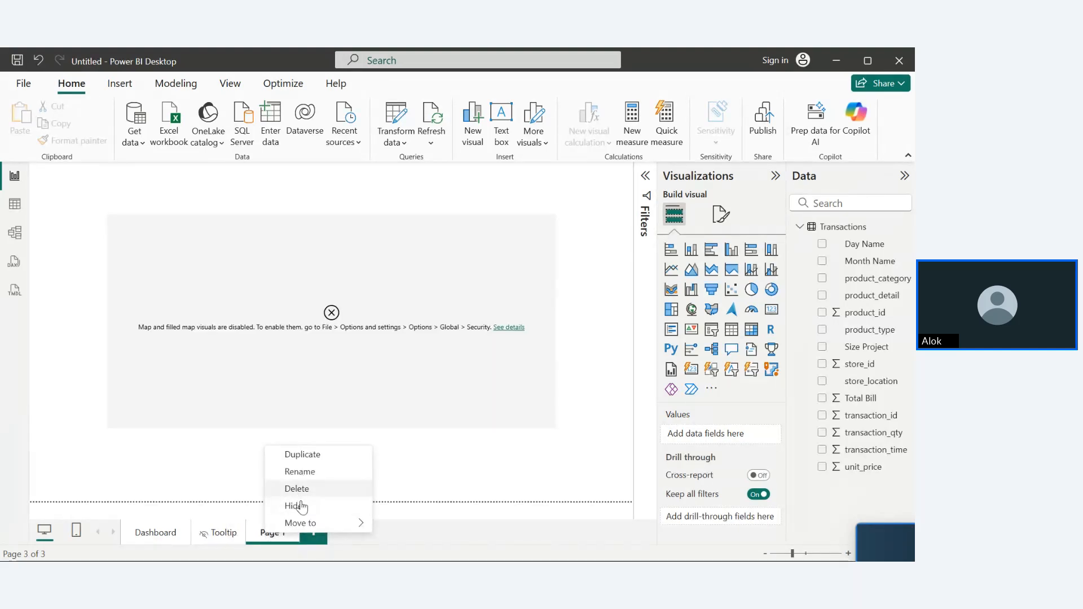
click(231, 455)
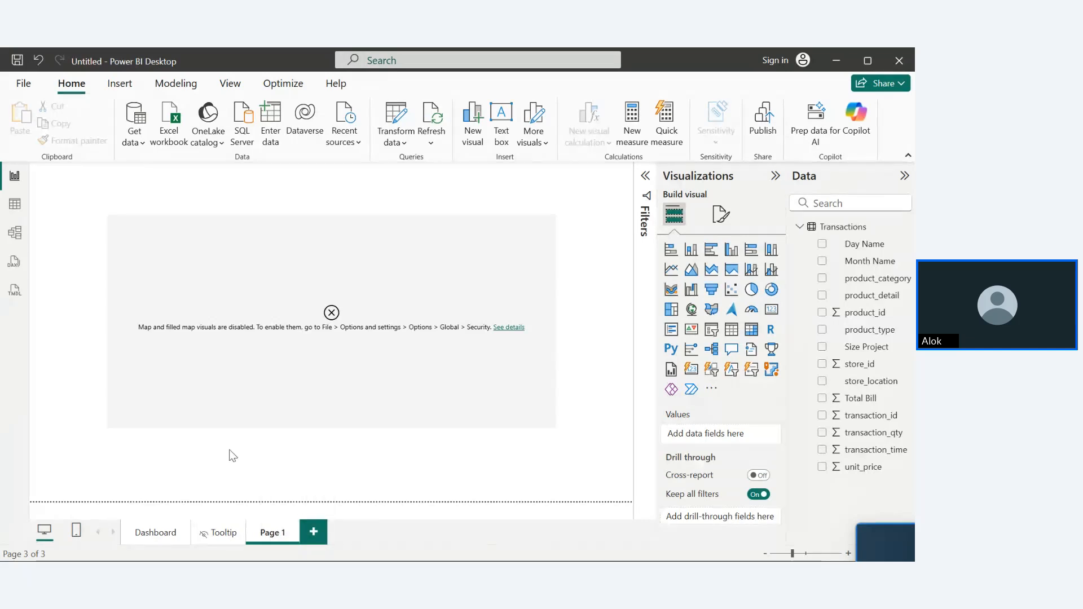
mouse_move(186, 535)
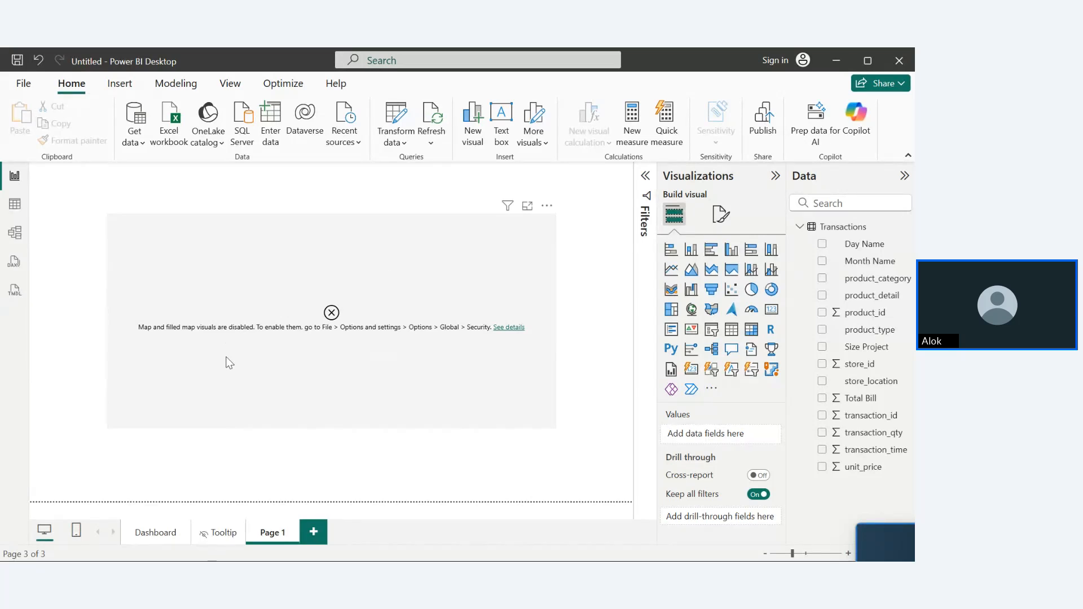
- Begin saving the report on this device, and create and open a new Desktop folder named Power Bi
click(21, 85)
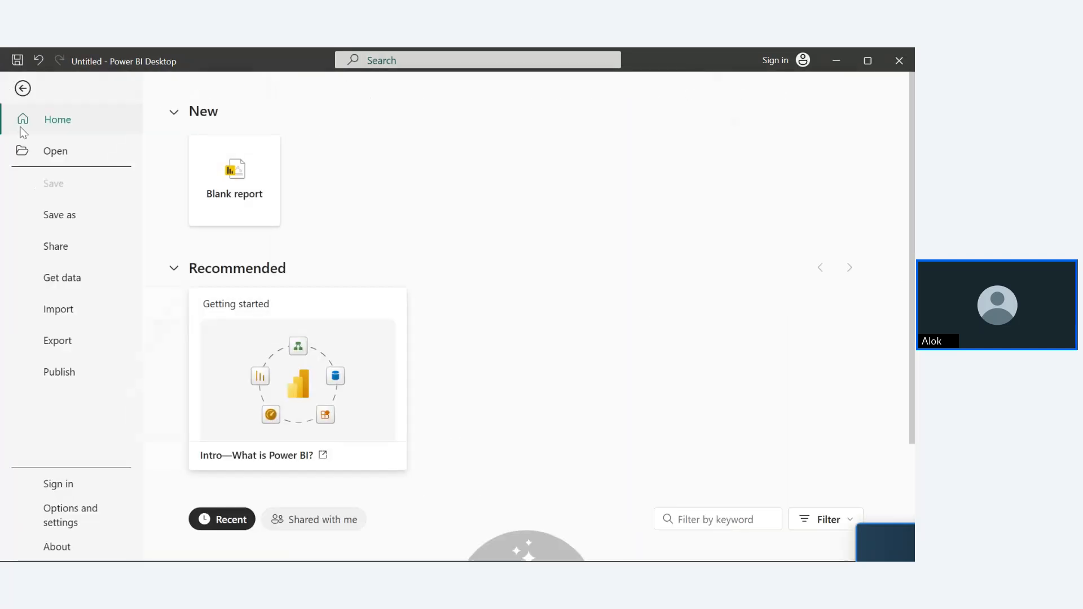
click(63, 219)
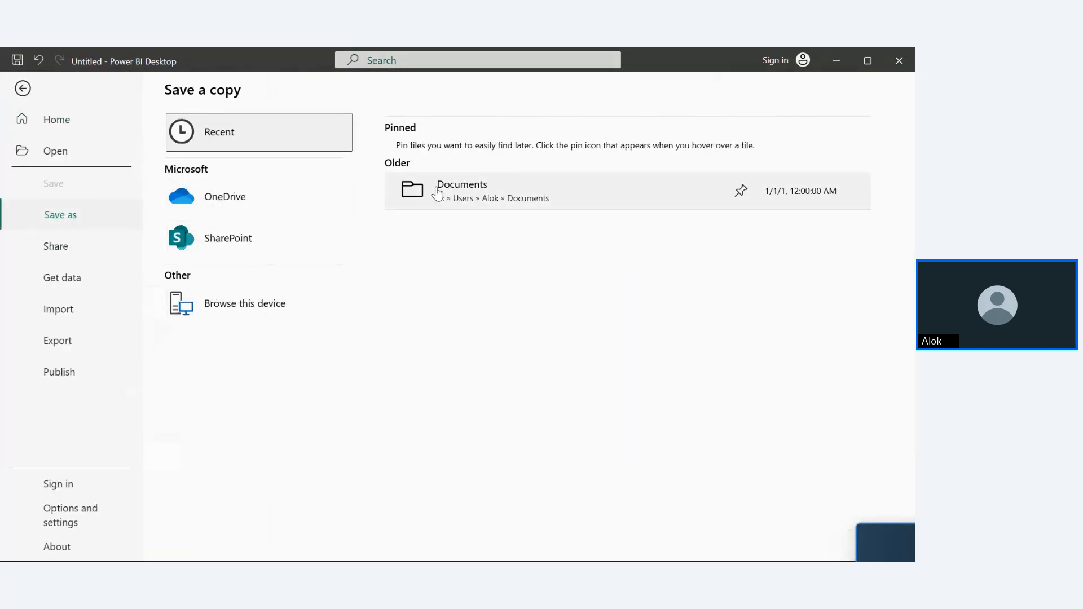
click(225, 308)
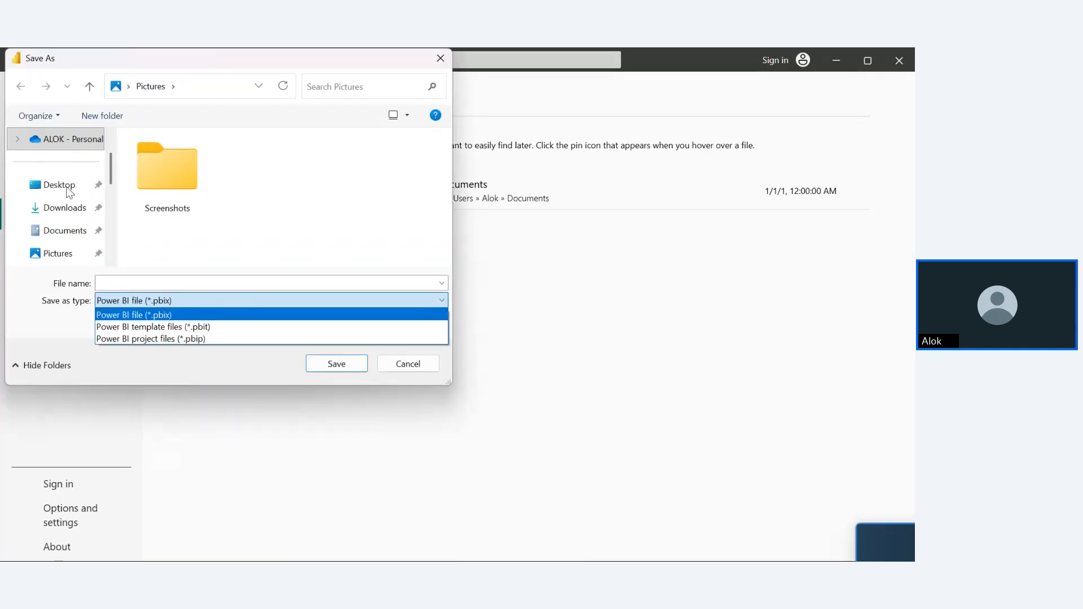
click(67, 190)
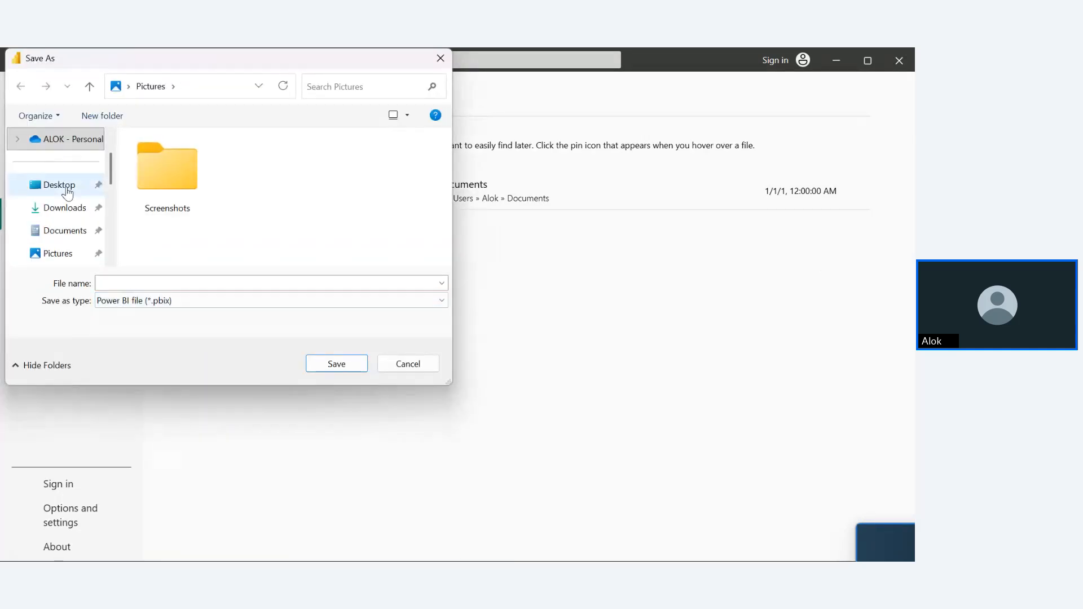
click(174, 281)
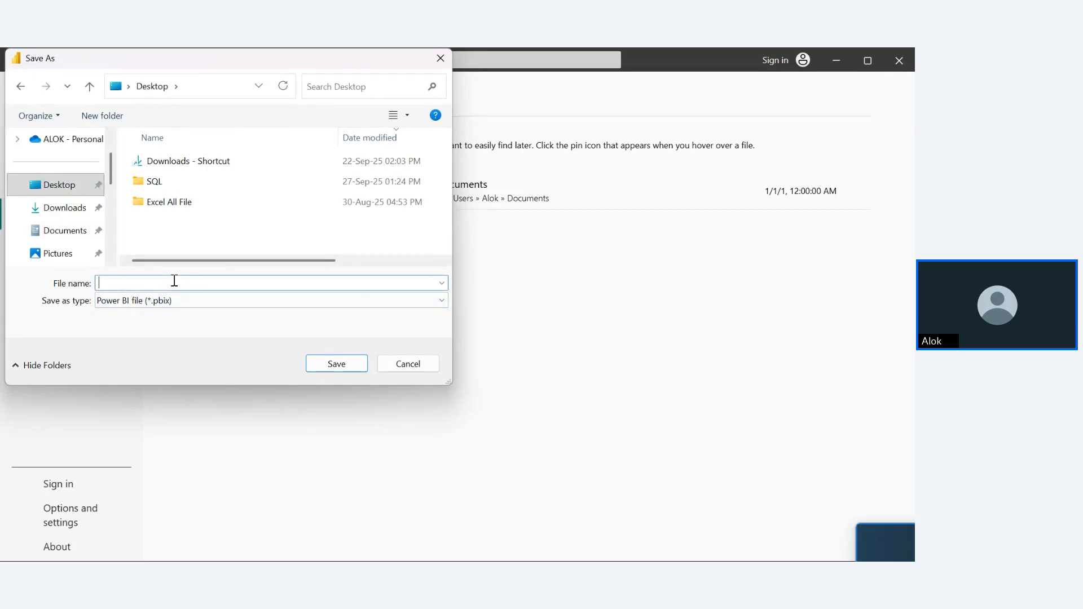
click(110, 116)
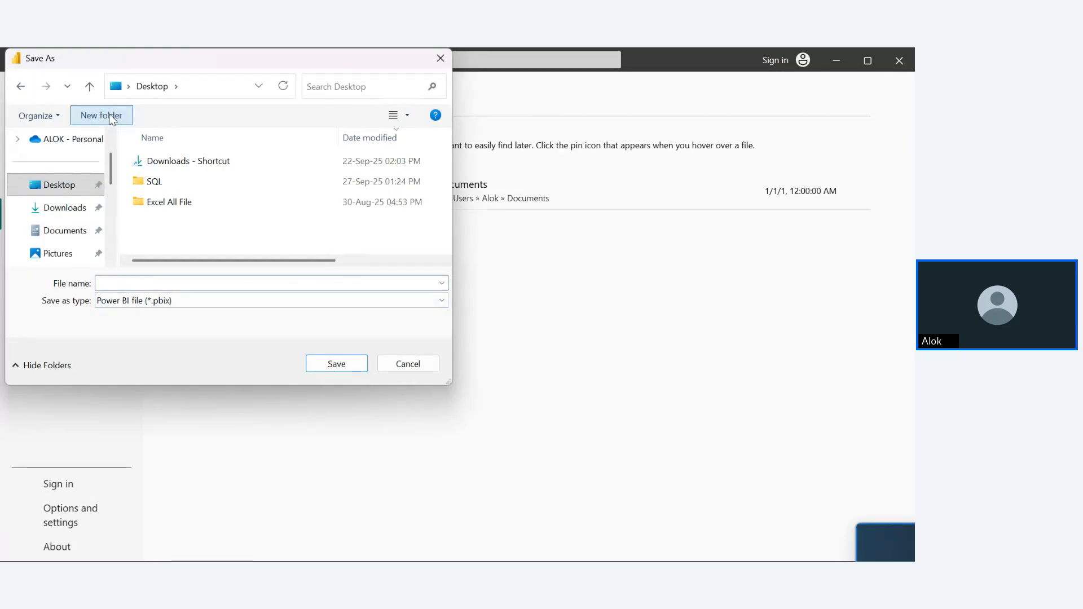
text(P)
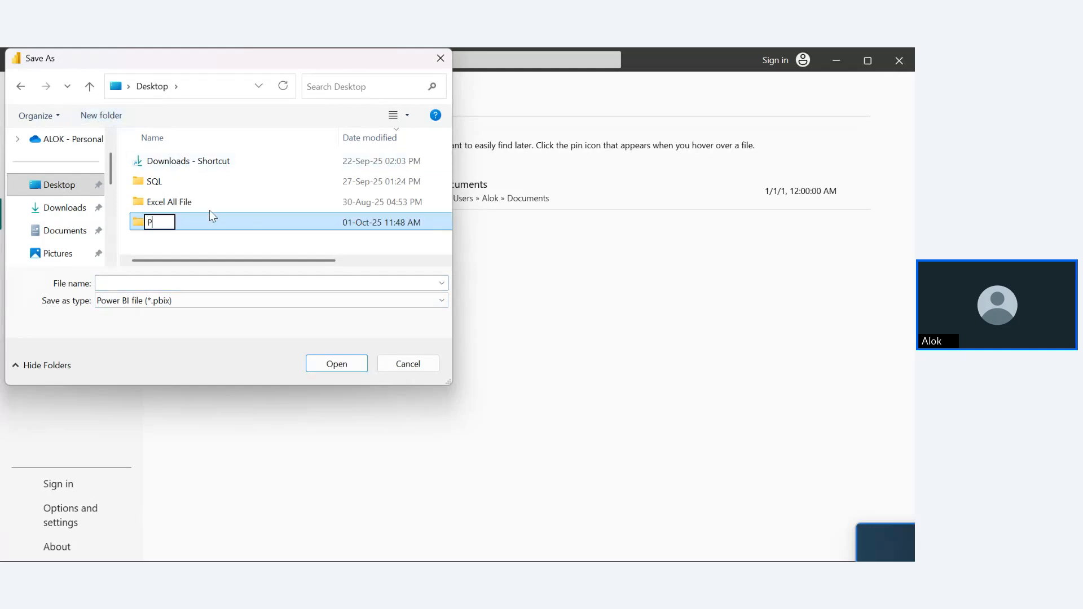
text(ower Bi)
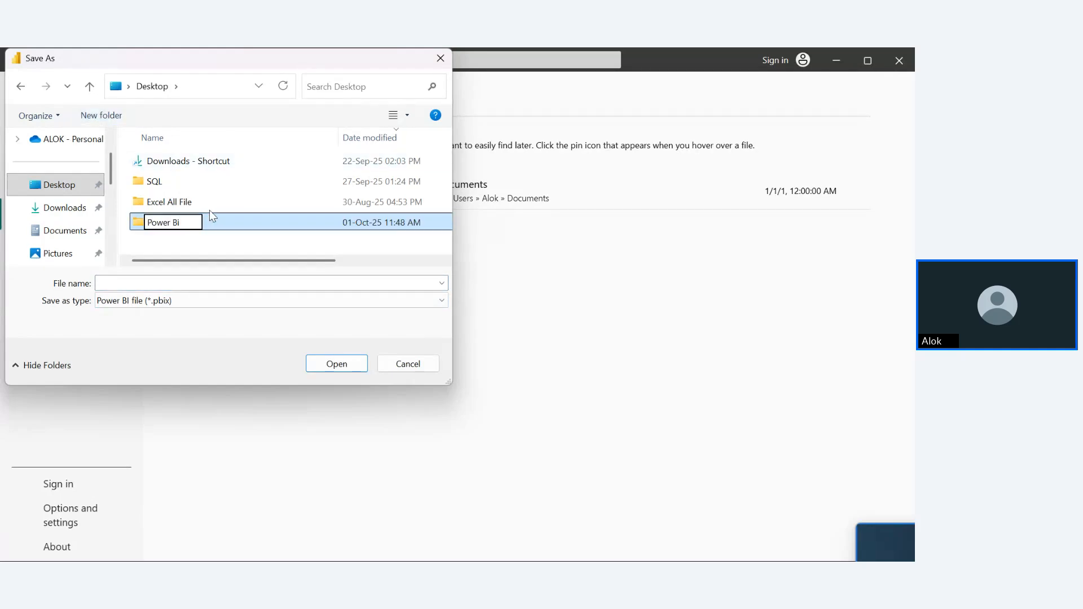
key(Return)
click(337, 363)
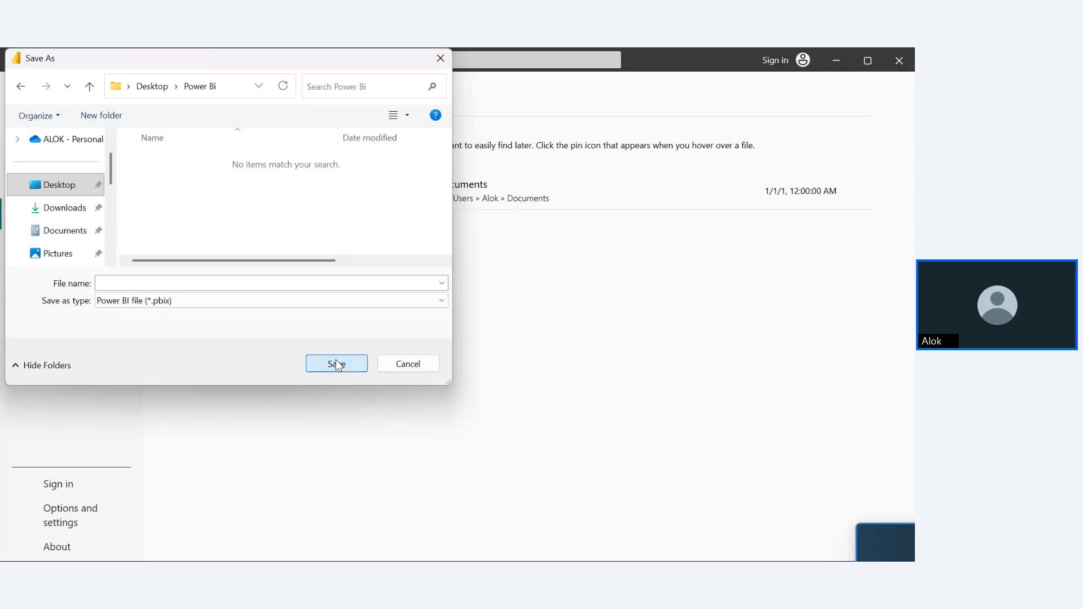
- Save the report in the Power Bi folder as a Power BI file named first
click(172, 282)
text(f)
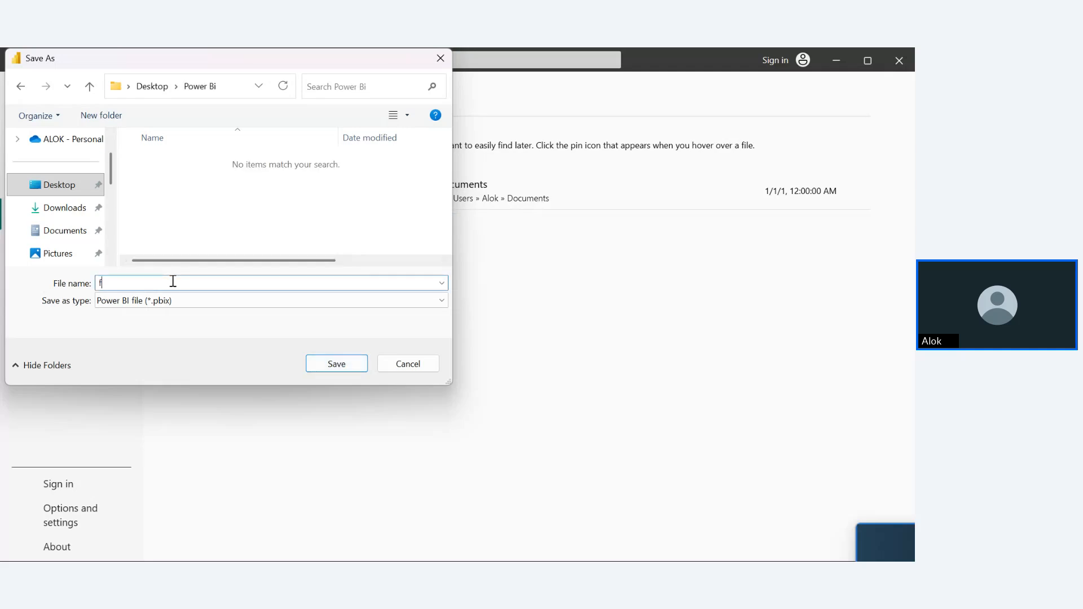
text(irst)
key(Return)
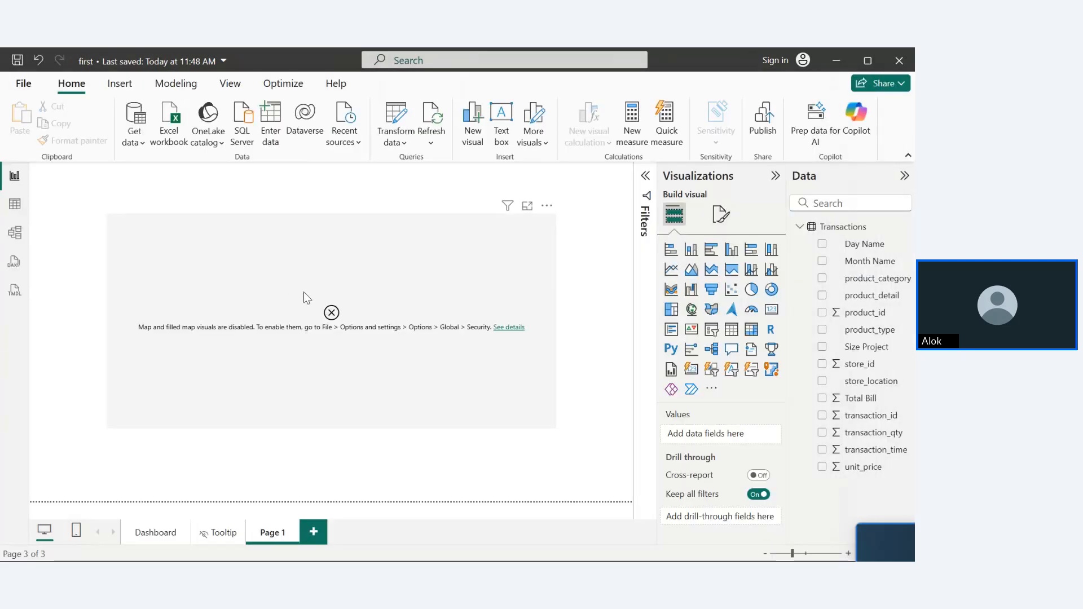
- In the global security options, enable ArcGIS for Power BI and the Map and Filled Map visuals
click(24, 82)
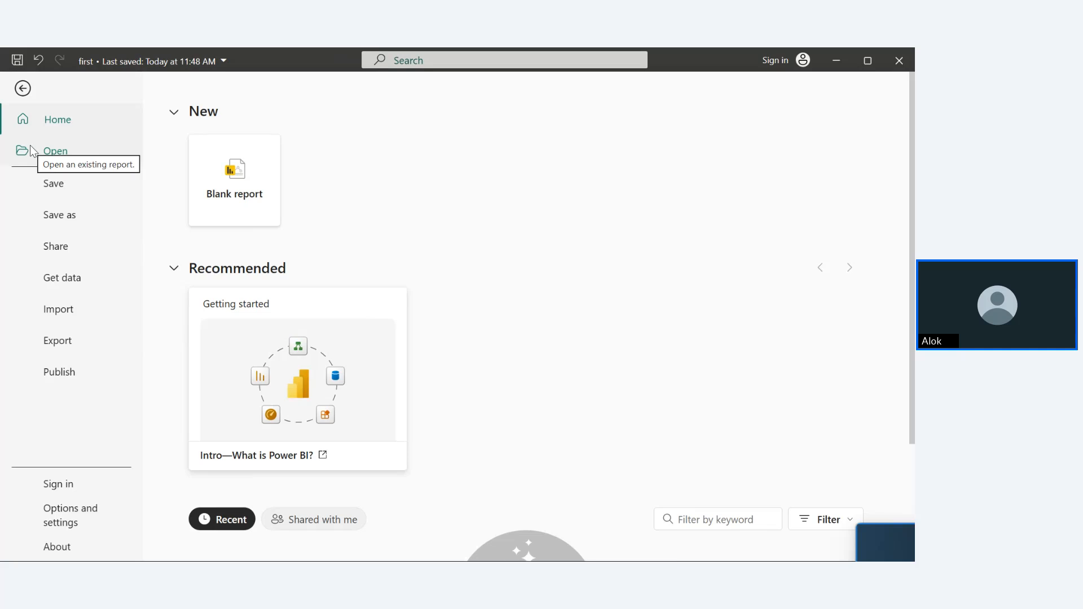
click(62, 510)
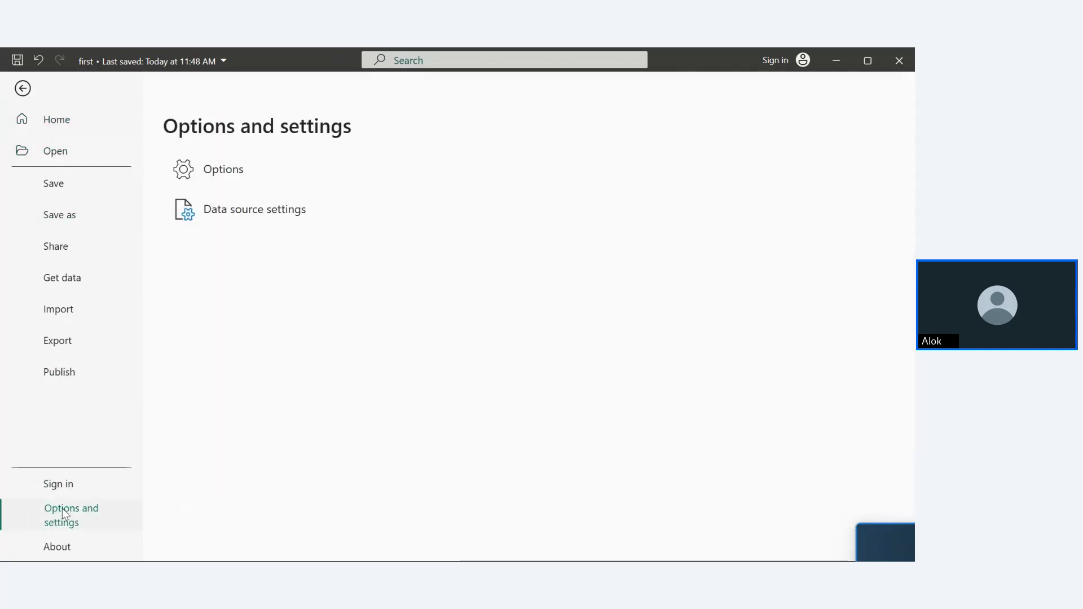
key(Escape)
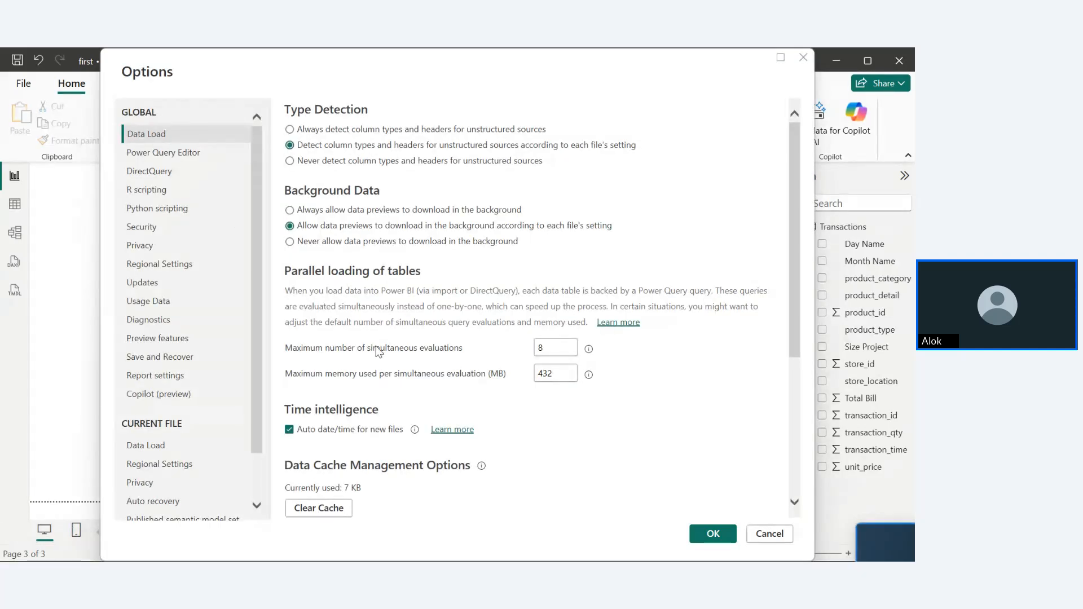
click(145, 257)
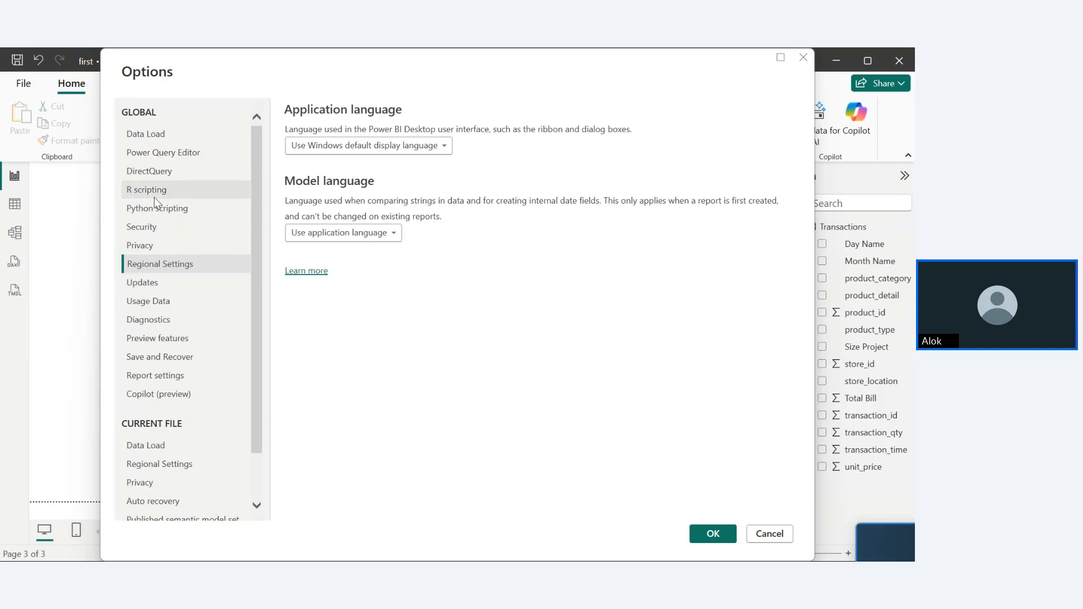
click(154, 232)
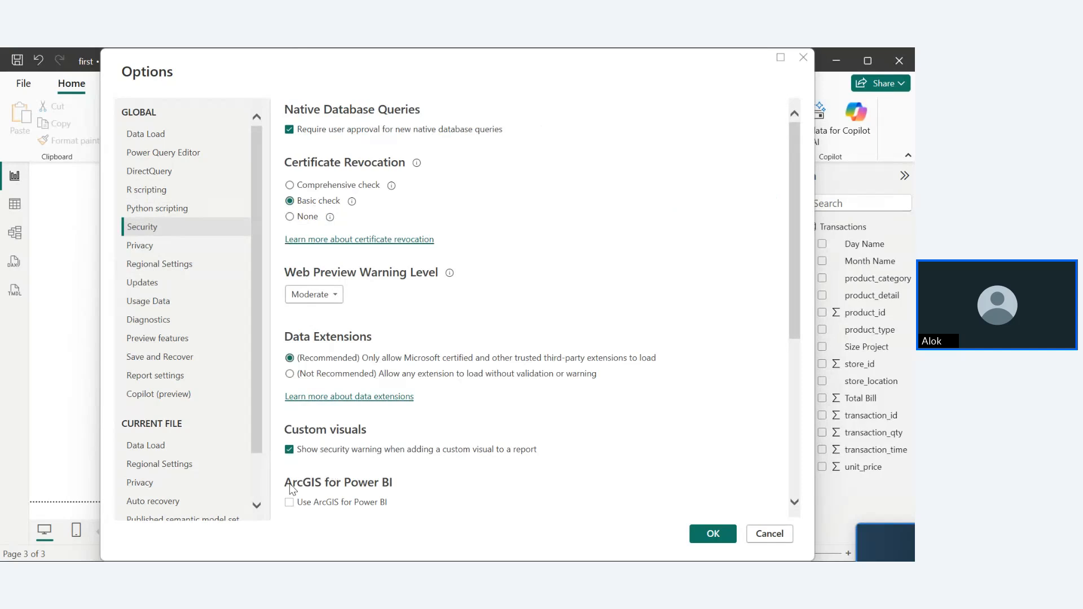
click(289, 502)
drag(793, 219, 793, 334)
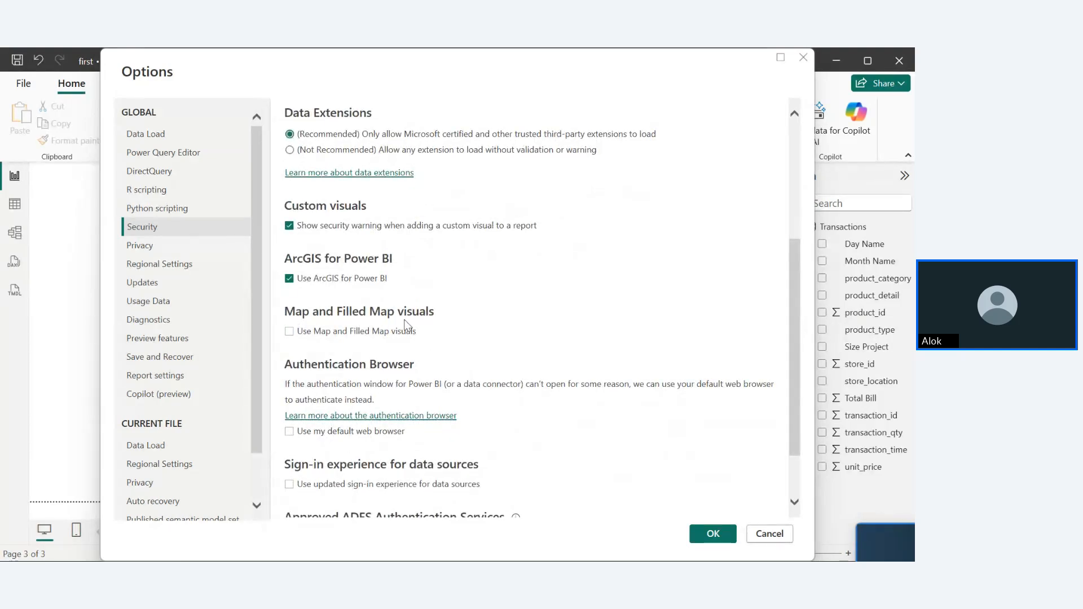
click(292, 333)
click(711, 533)
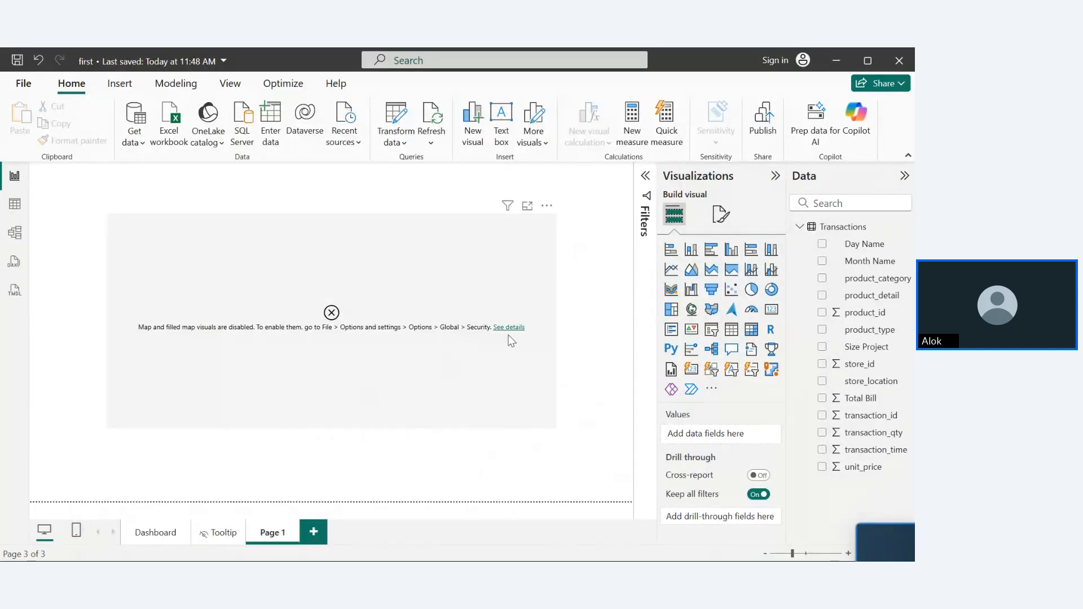
- Replace the map on Page 1 with a new one, enlarged across the middle of the page, using store_location as its location
click(547, 205)
click(584, 240)
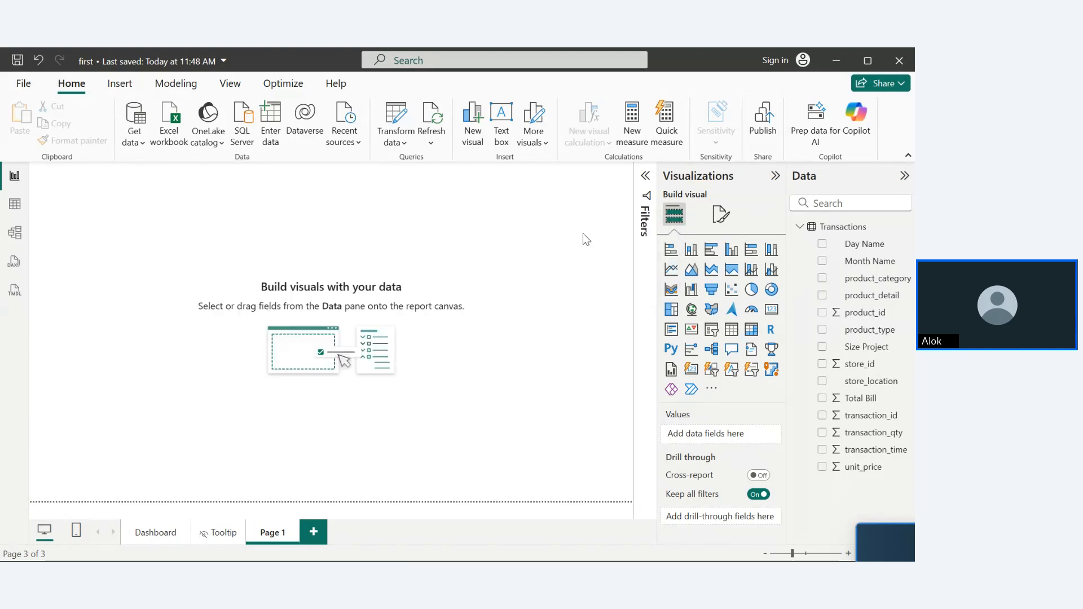
click(691, 309)
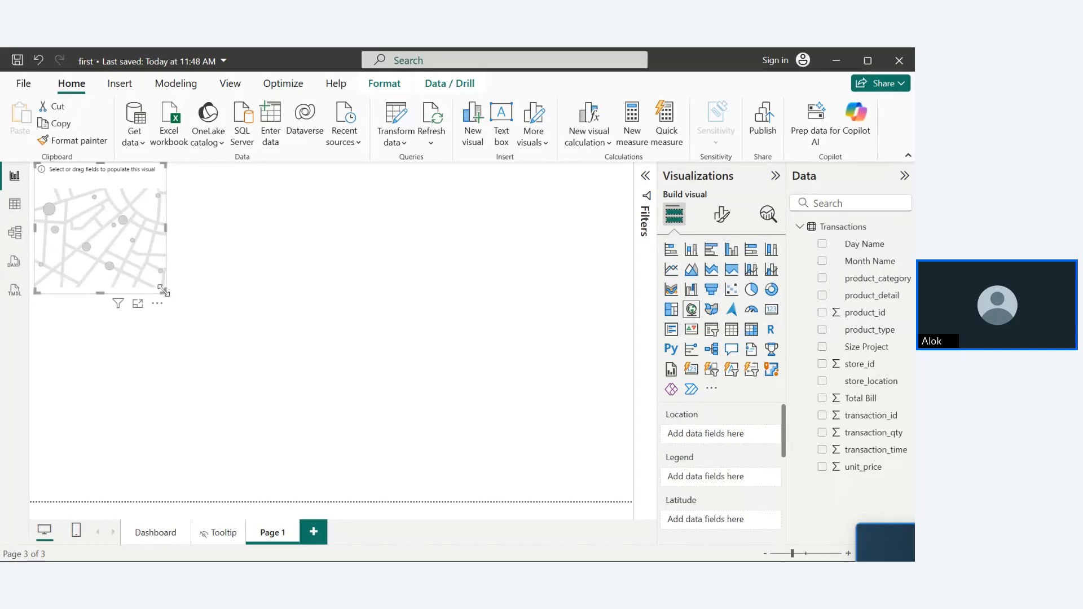
drag(165, 292, 544, 361)
drag(470, 273, 510, 342)
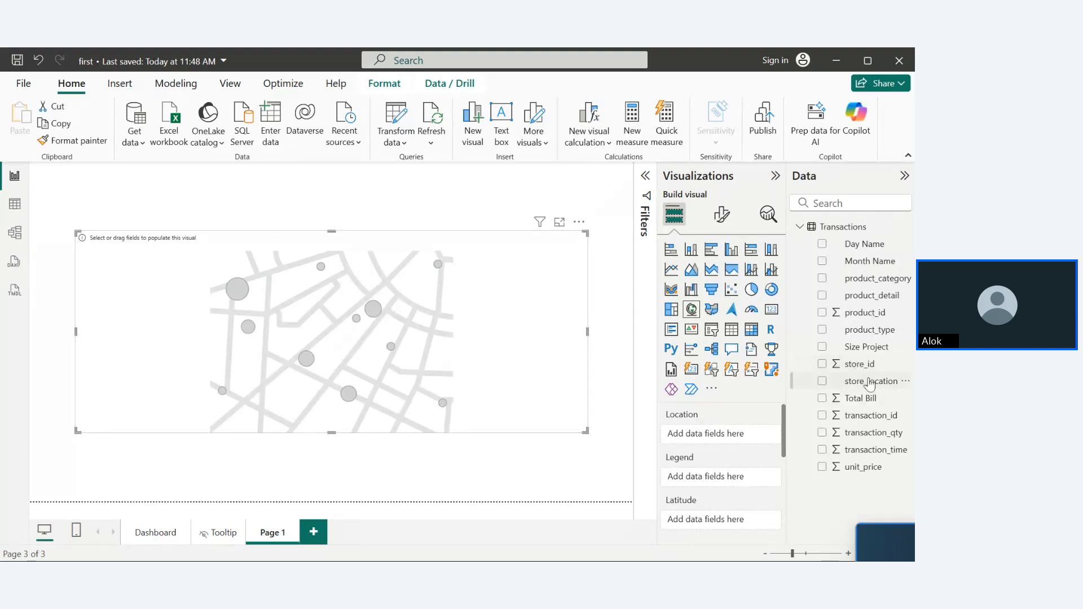
drag(870, 385, 725, 437)
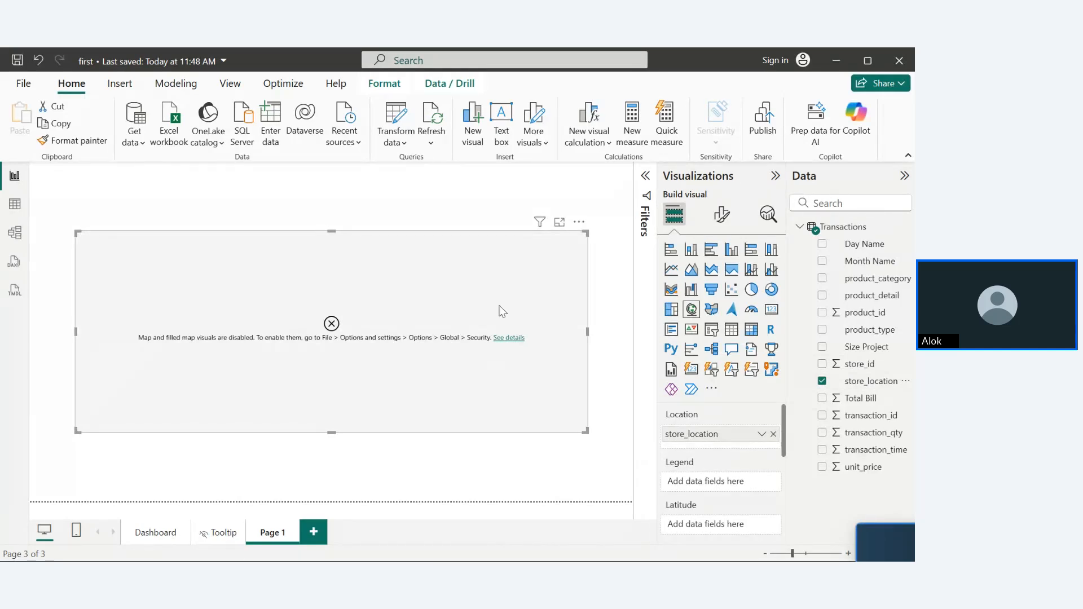
- Review the map settings in the global security options and enable the default web browser for authentication
click(23, 83)
click(58, 522)
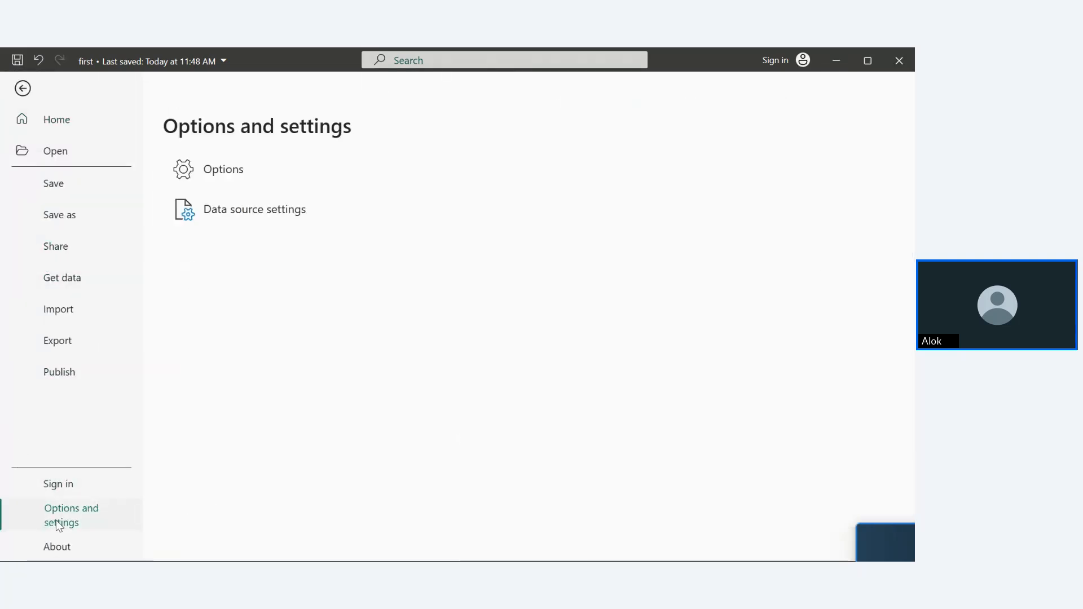
click(238, 168)
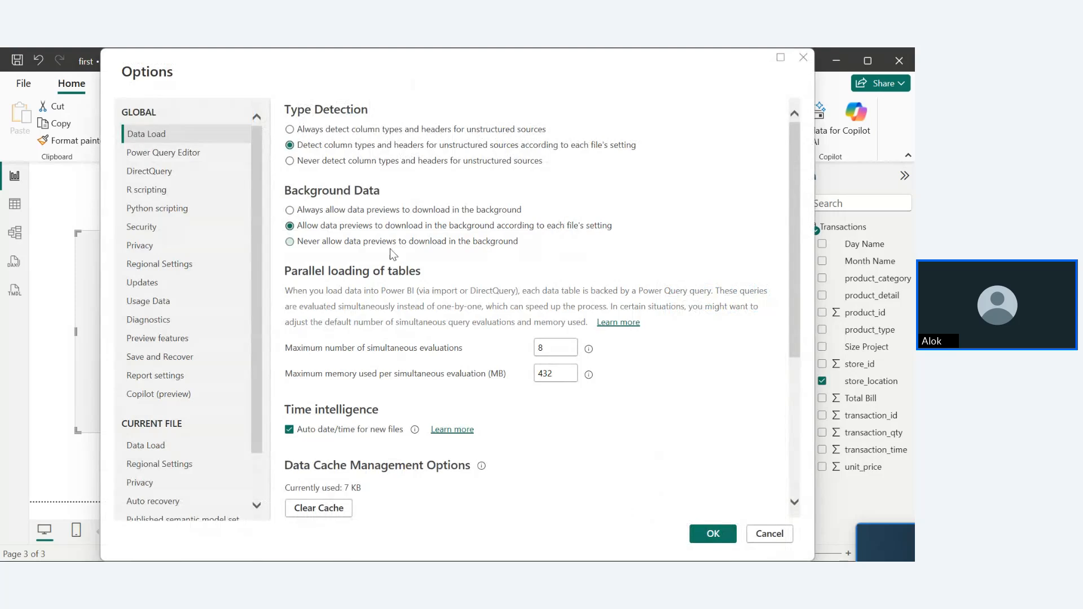
click(173, 226)
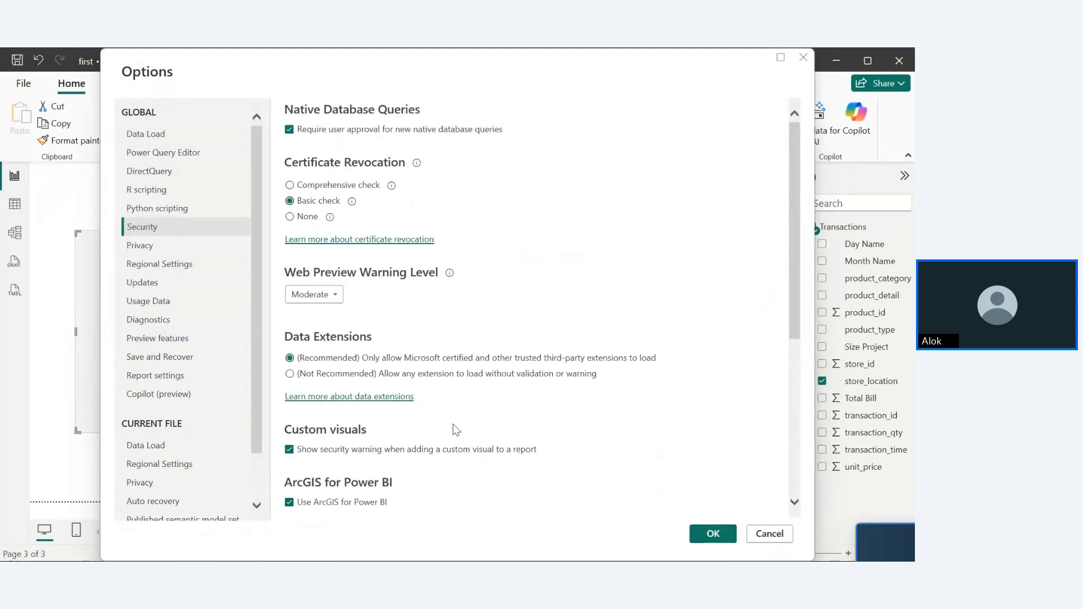
drag(797, 302, 799, 478)
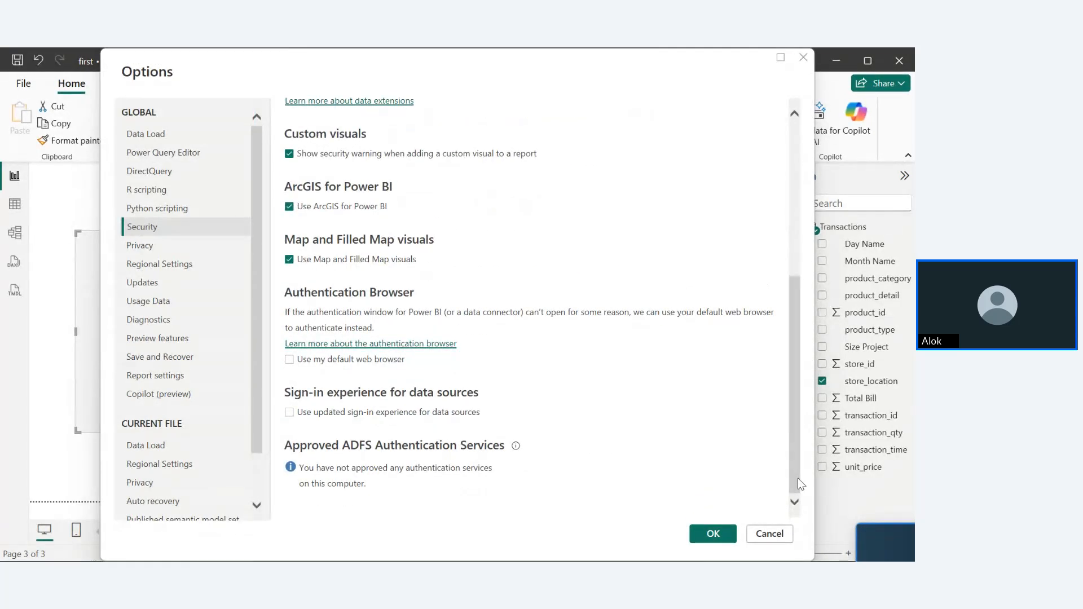
click(289, 359)
click(734, 535)
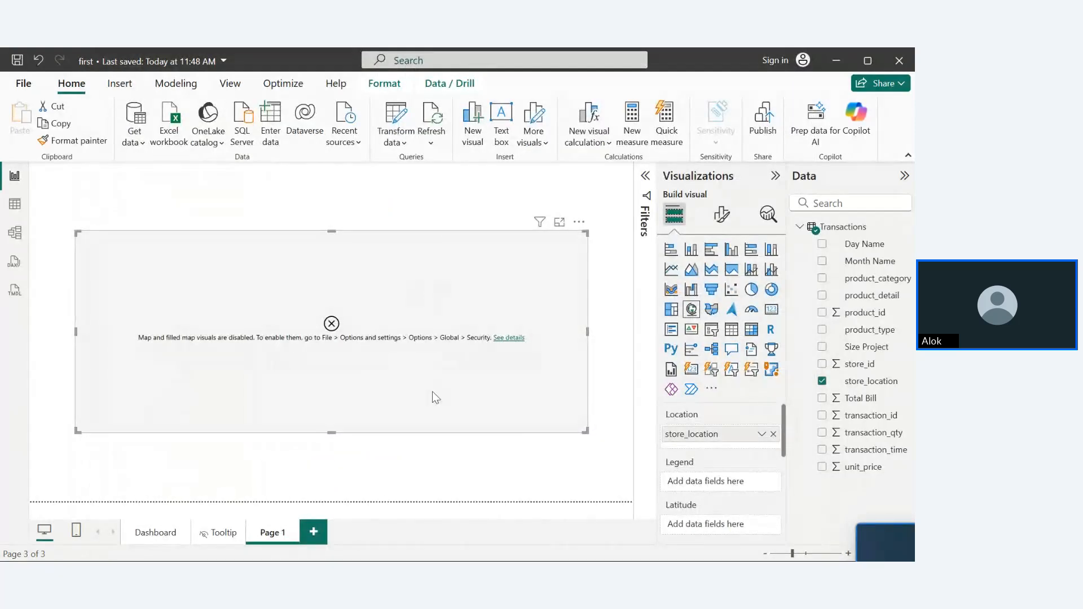
- Close the report with its changes saved and restart Power BI Desktop
click(910, 52)
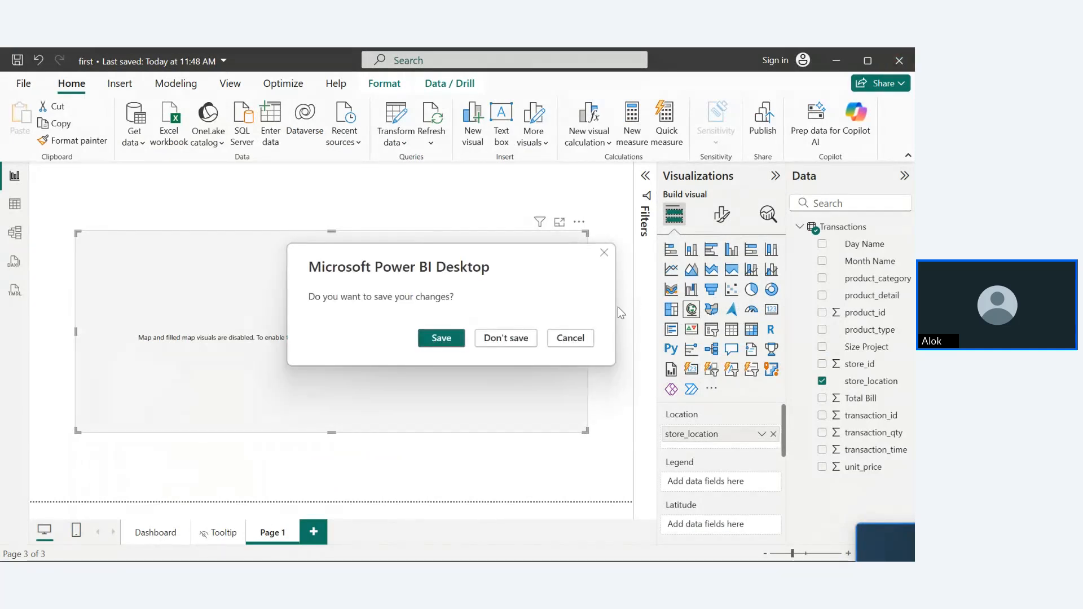
click(445, 337)
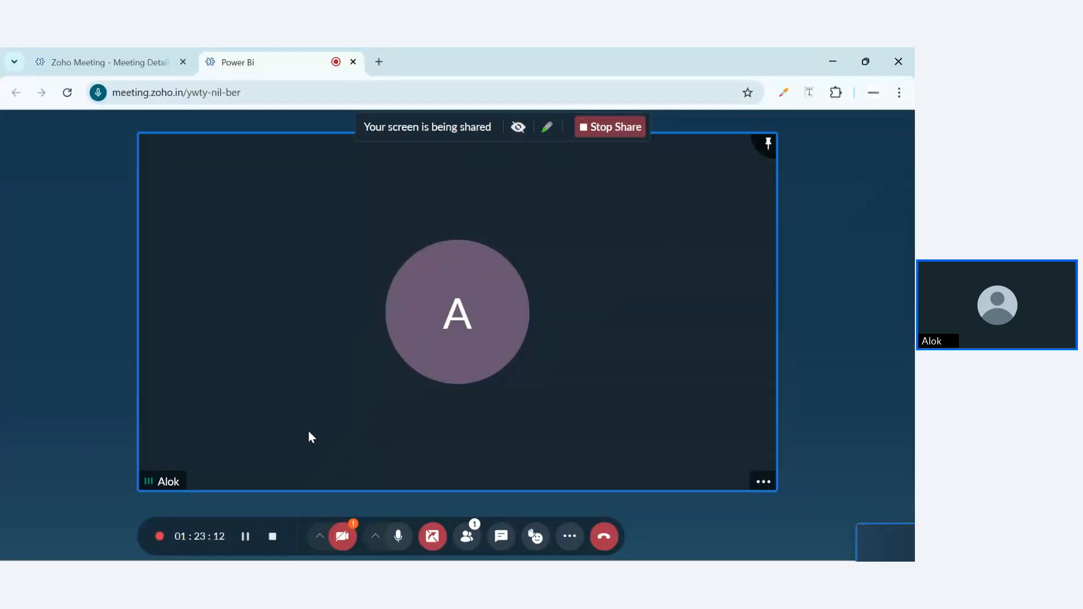
mouse_move(285, 544)
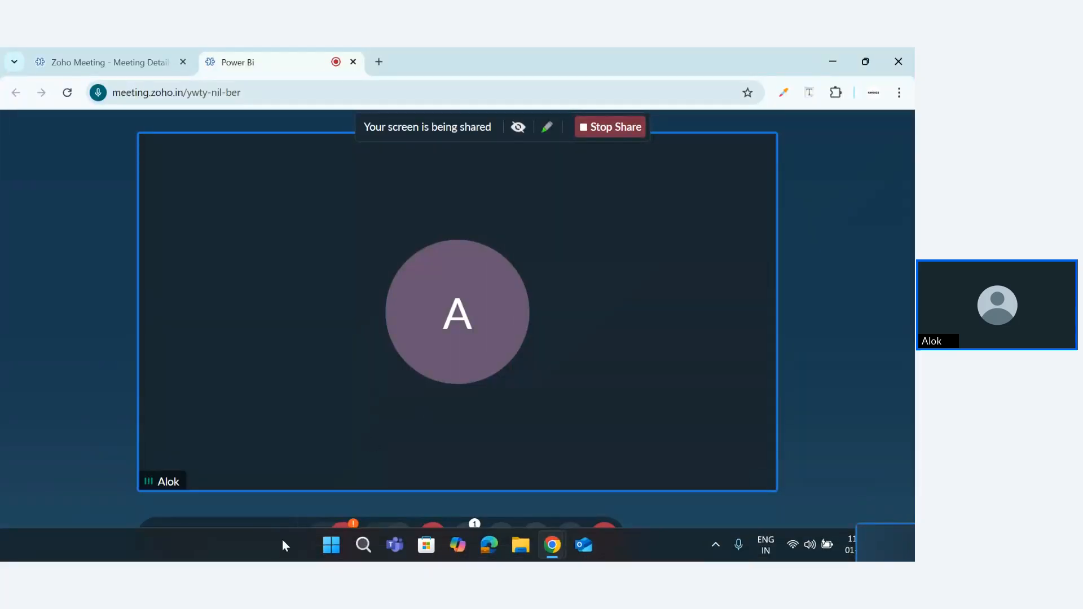
click(367, 552)
text(power)
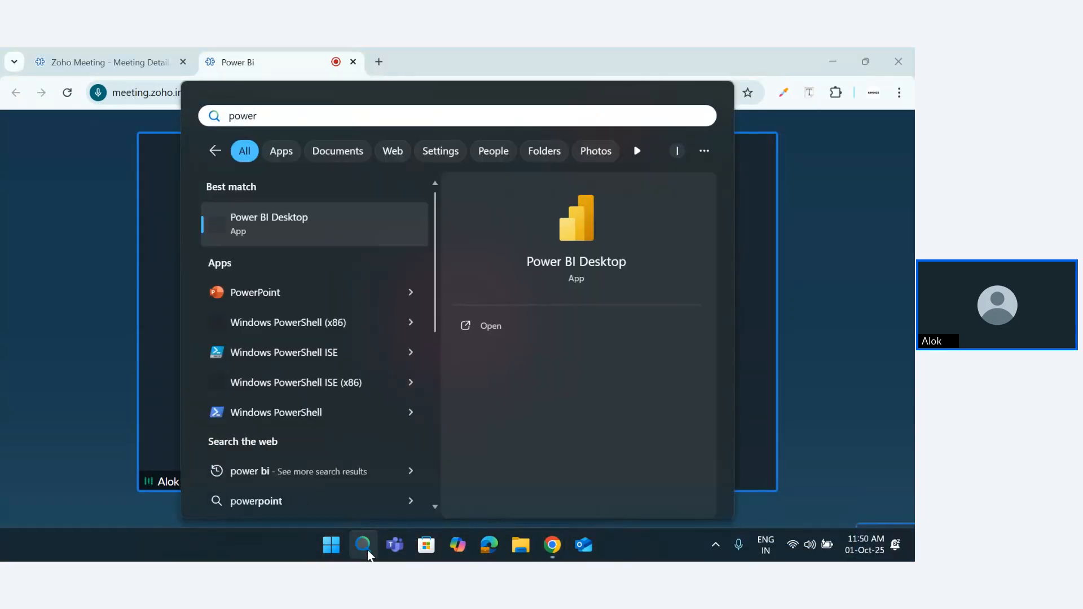
key(Tab)
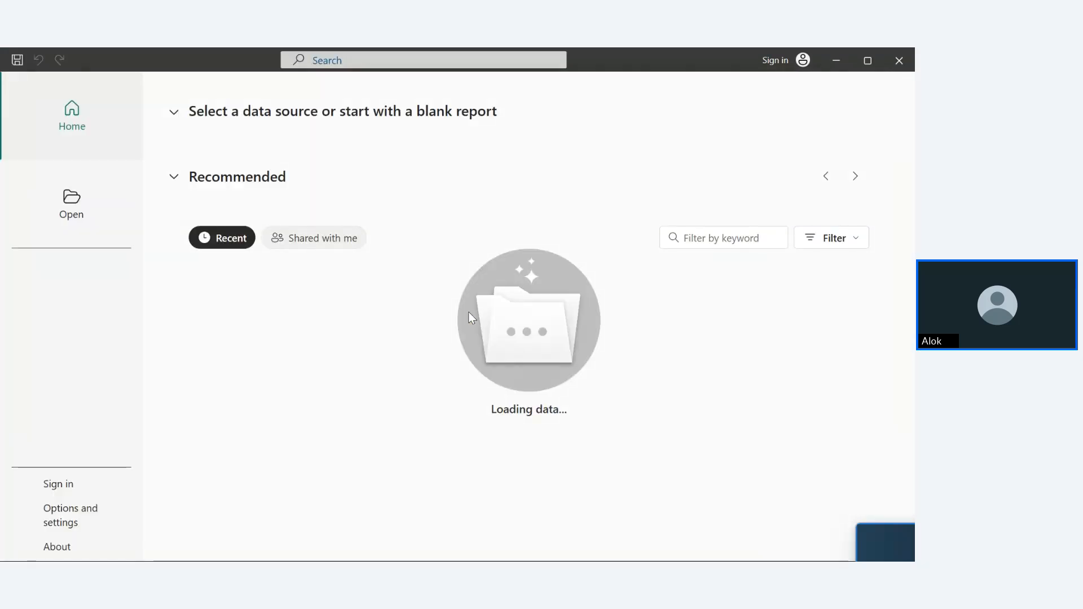
- Reopen the recent report first.pbix and expand the Transactions table's fields
click(80, 186)
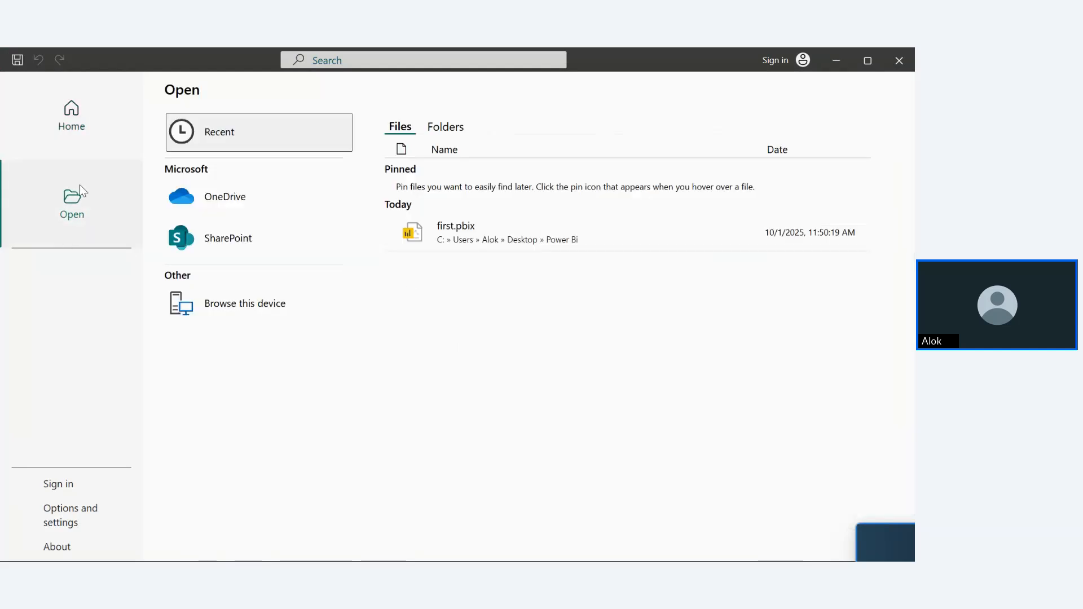
click(499, 231)
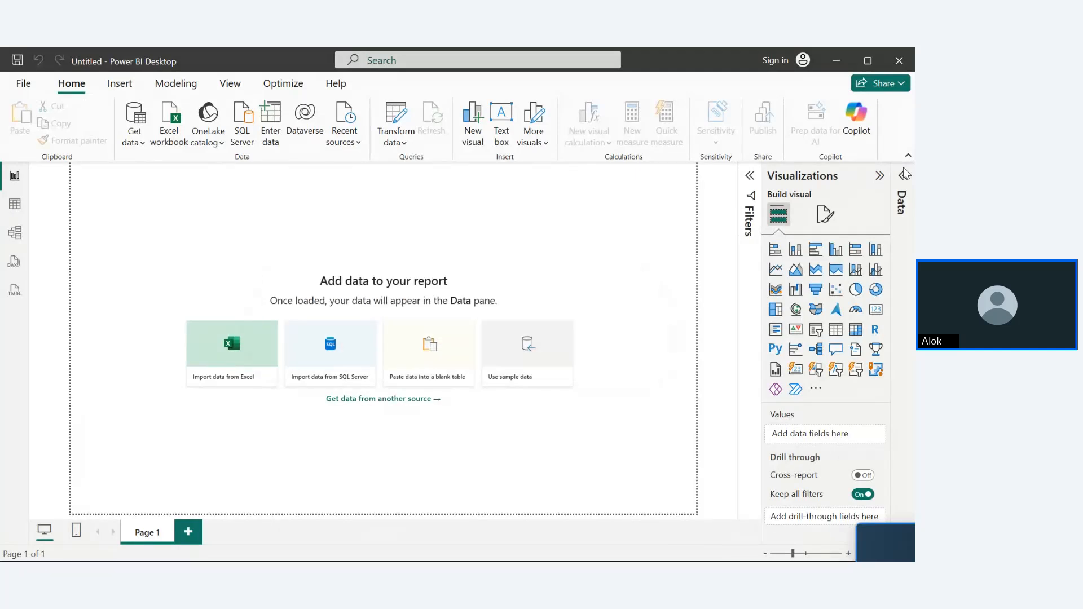
click(904, 175)
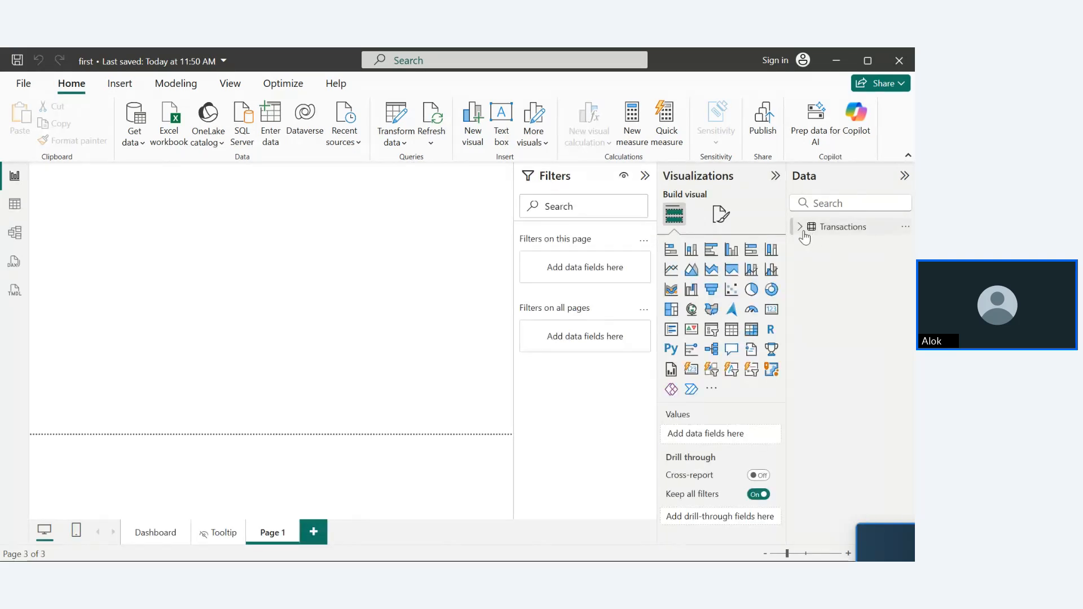
click(800, 227)
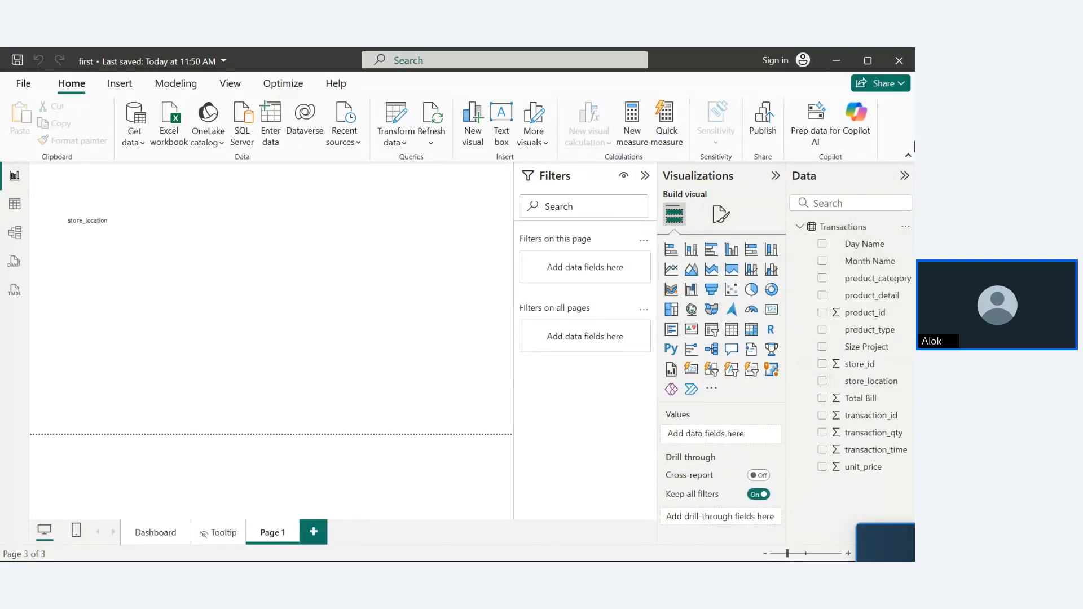
- Enlarge the store_location map on Page 1 vertically so that it fills the page height
click(903, 175)
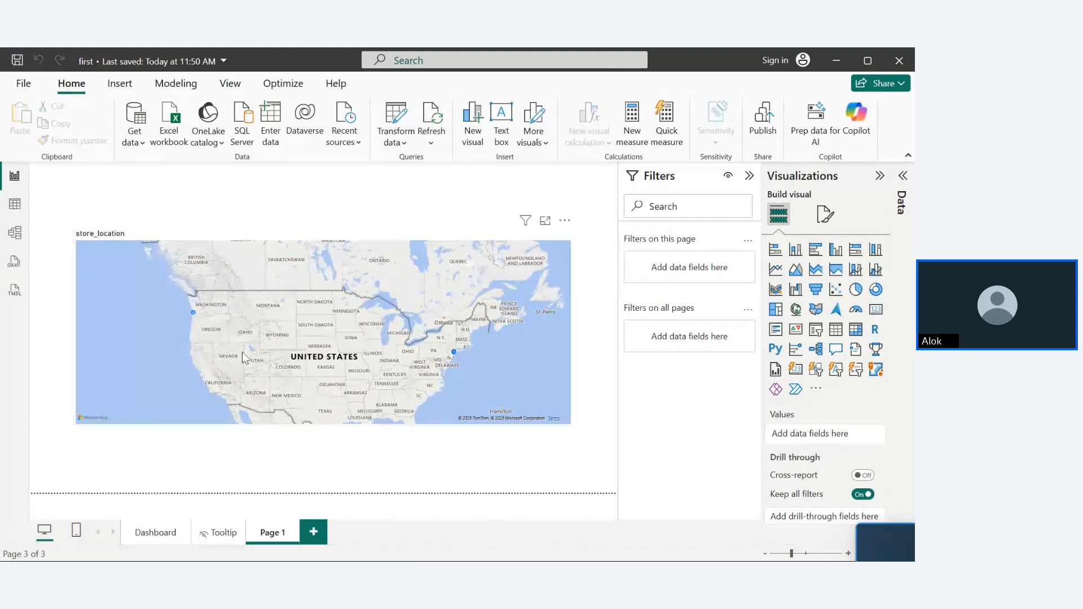
mouse_move(345, 360)
mouse_down()
mouse_move(353, 186)
mouse_move(262, 286)
mouse_move(361, 423)
mouse_move(356, 436)
mouse_move(358, 395)
mouse_move(346, 459)
mouse_move(344, 382)
mouse_move(361, 370)
mouse_up()
click(361, 333)
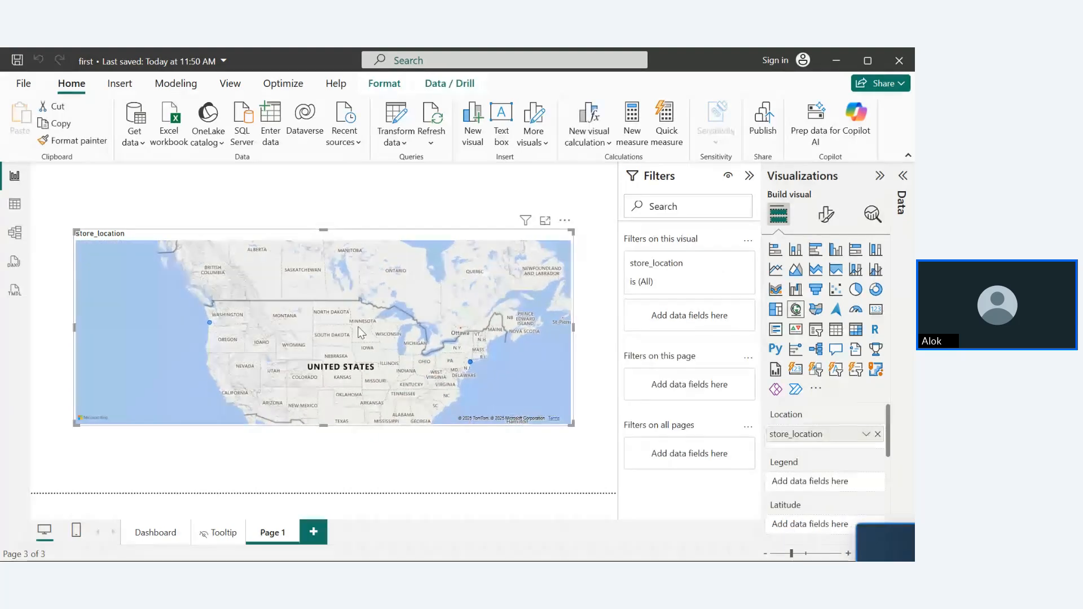
drag(361, 333, 331, 193)
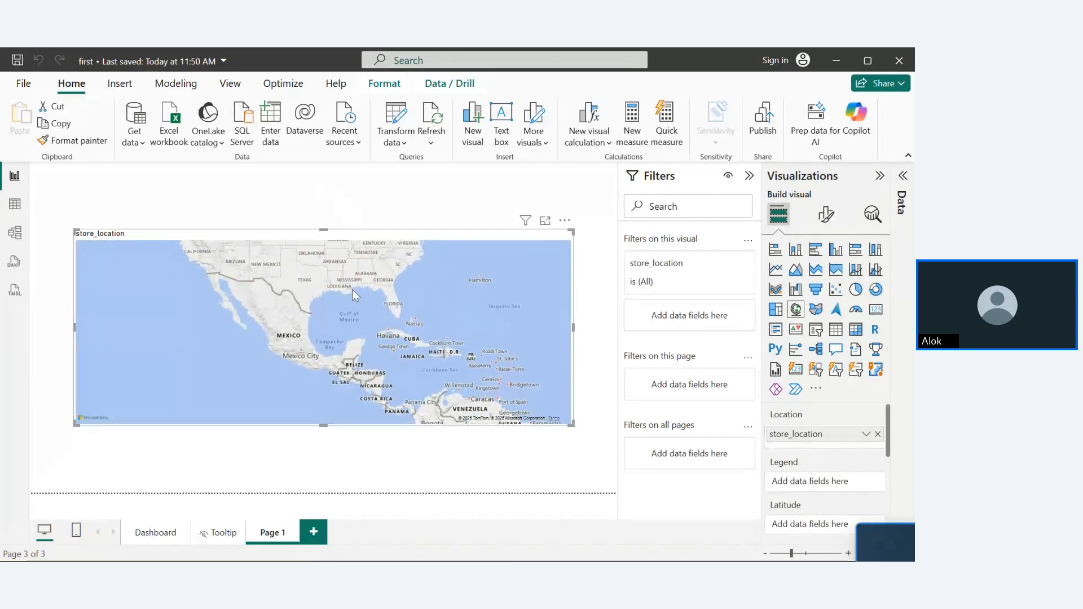
drag(352, 289, 259, 219)
drag(306, 270, 326, 163)
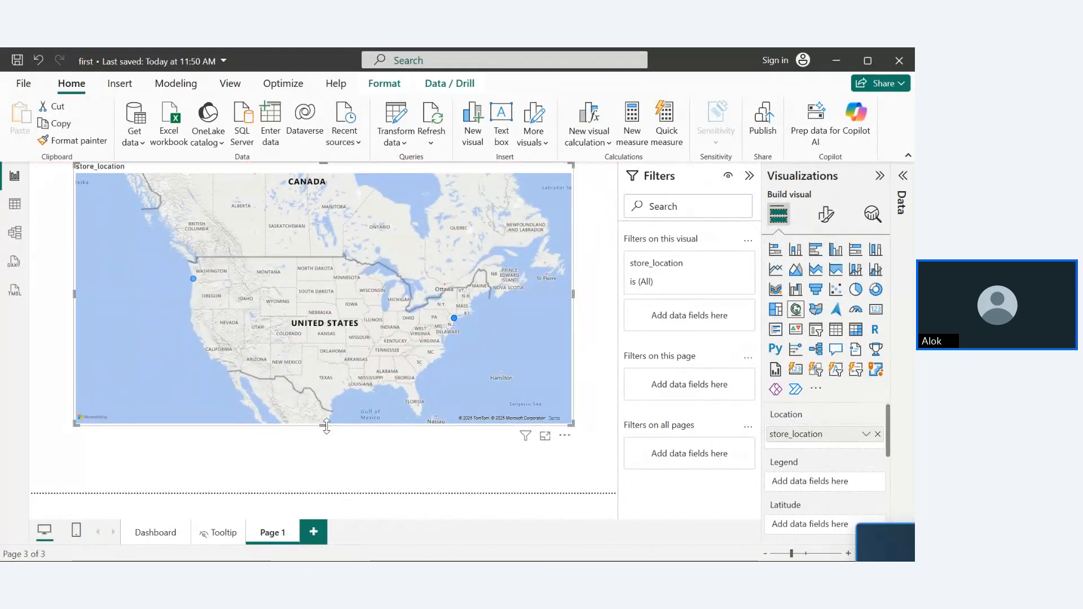
drag(325, 424, 327, 492)
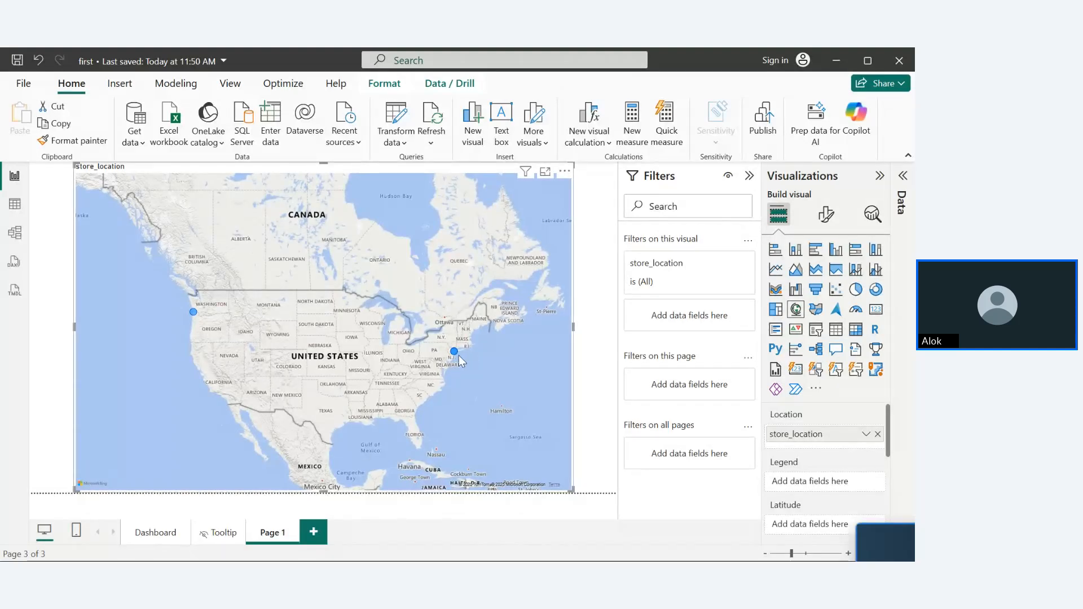
- Set the bubble size of the map on Page 1 to 100 and collapse the filters area
click(830, 225)
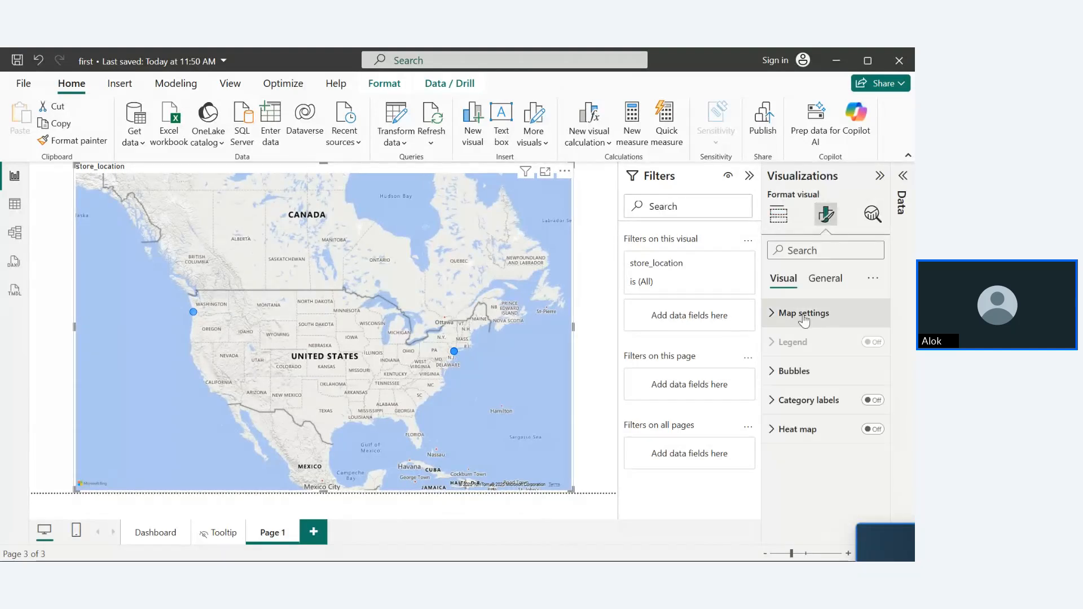
click(775, 371)
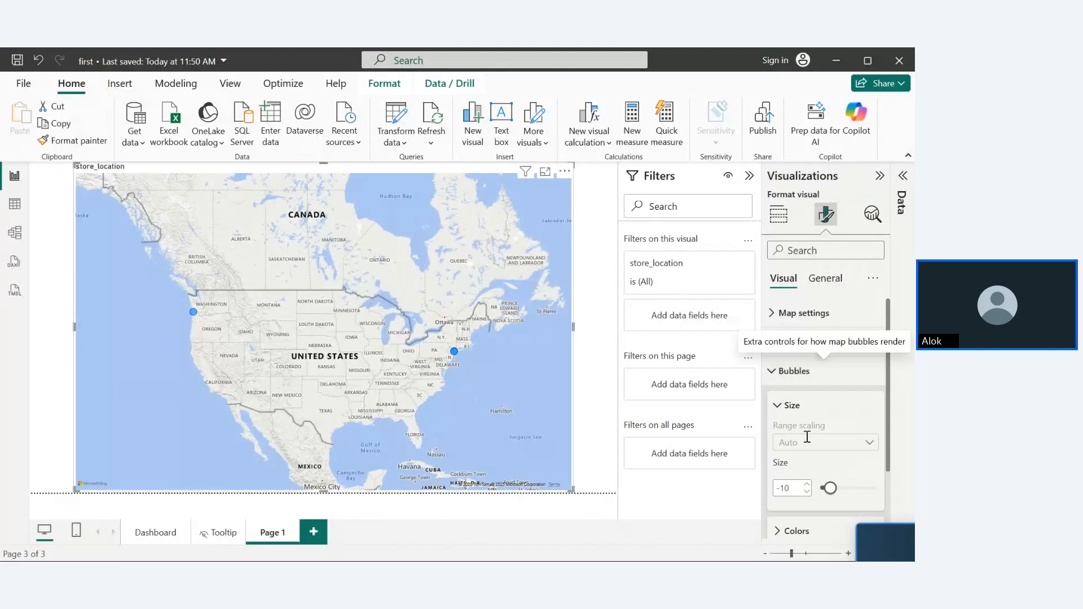
drag(829, 488, 889, 483)
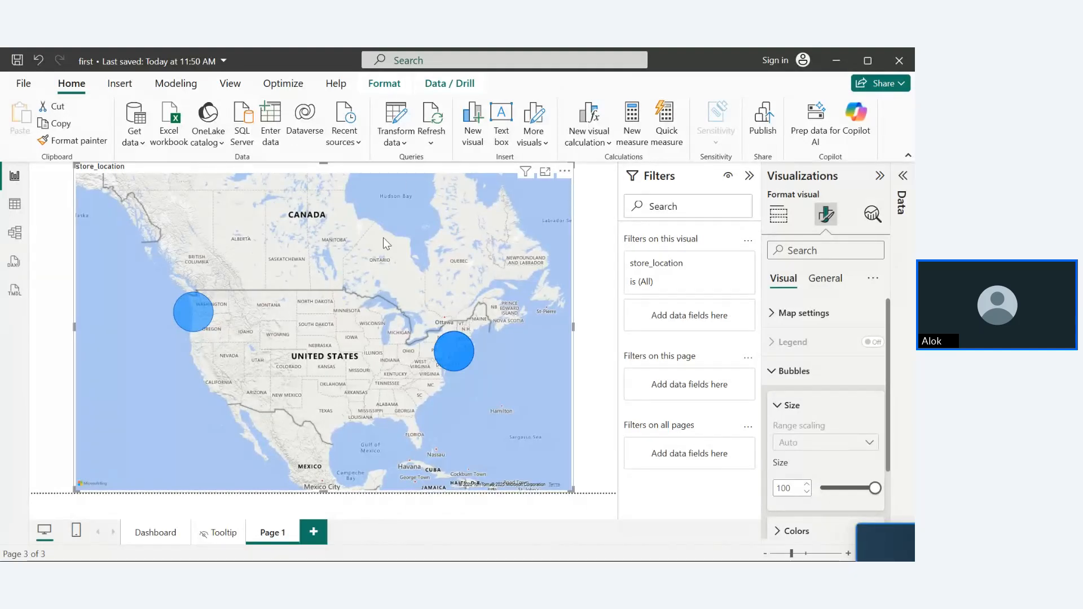
click(749, 175)
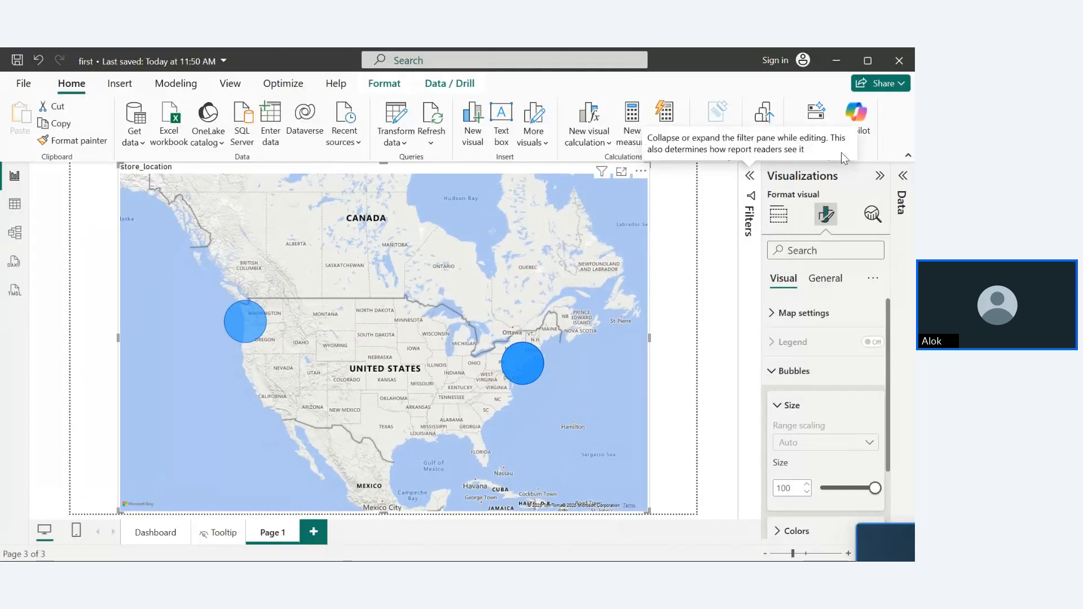
- Add a map to the Dashboard page below the weekday column chart, using store_location as its location
click(879, 175)
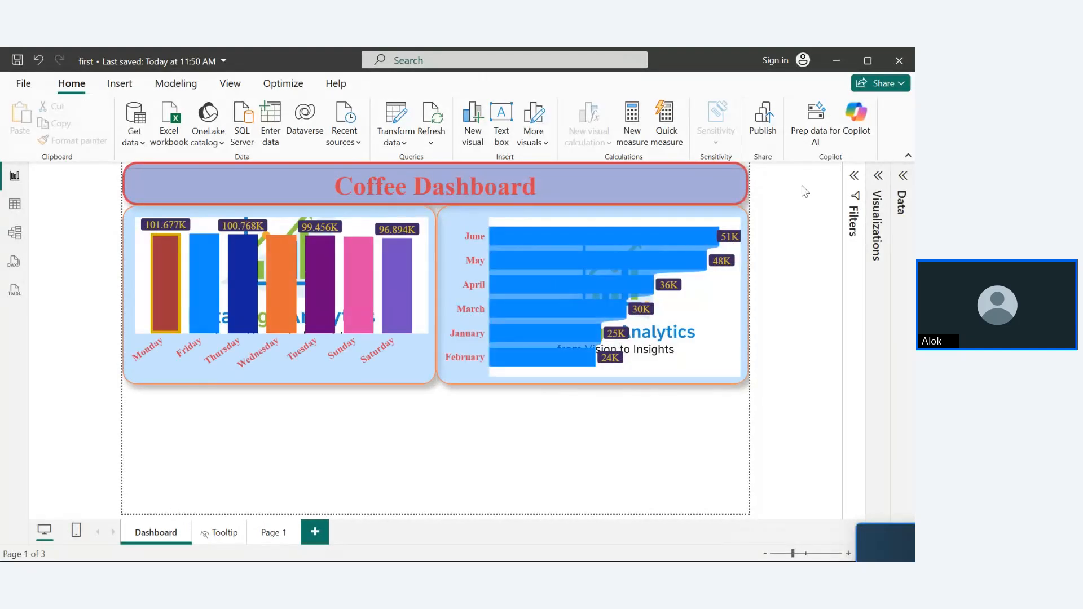
click(878, 175)
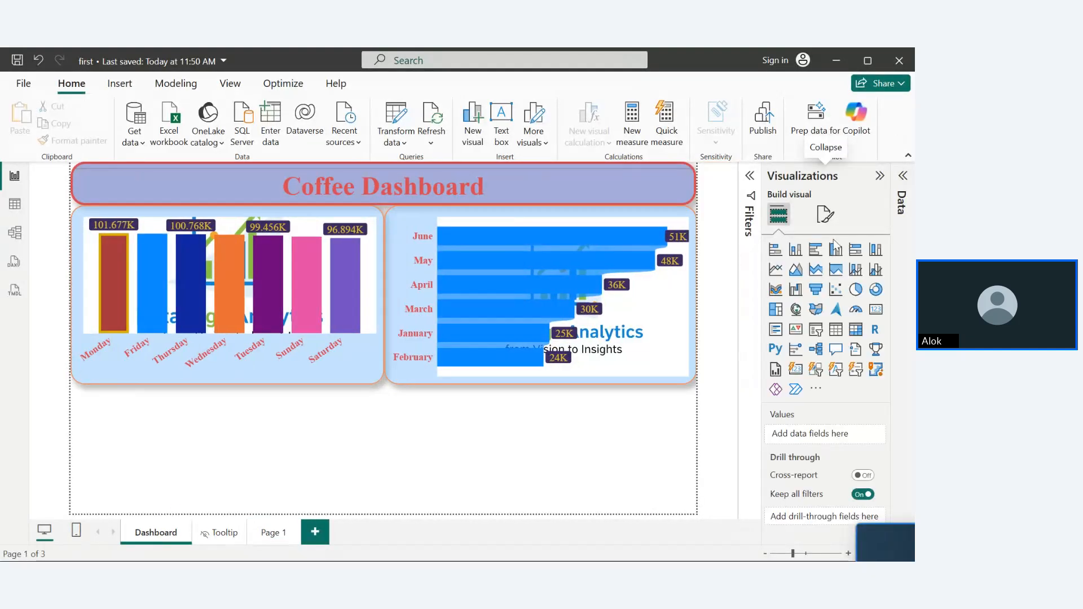
click(795, 309)
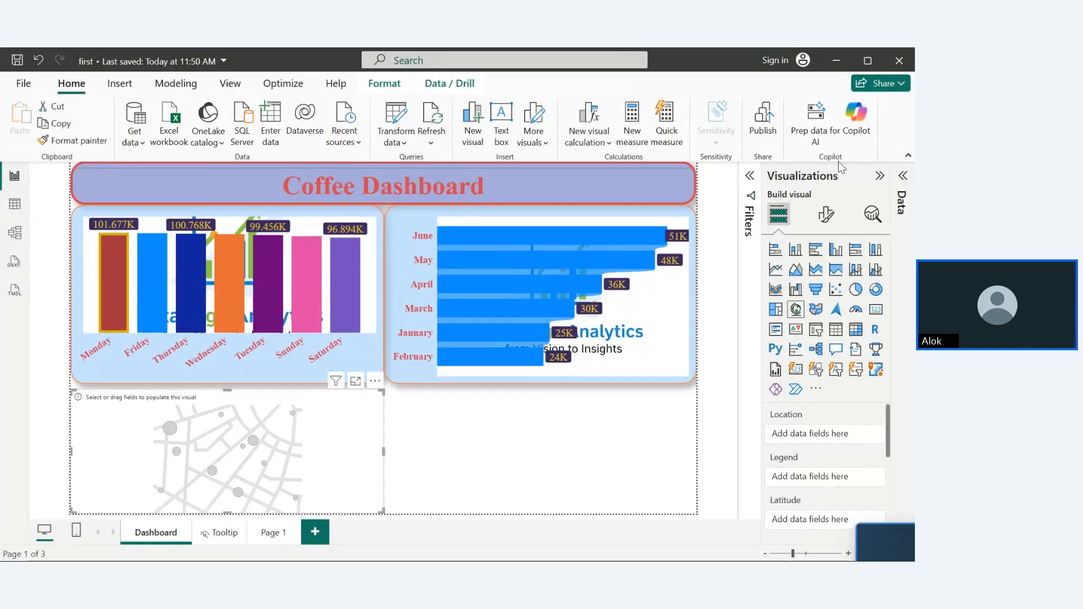
click(901, 198)
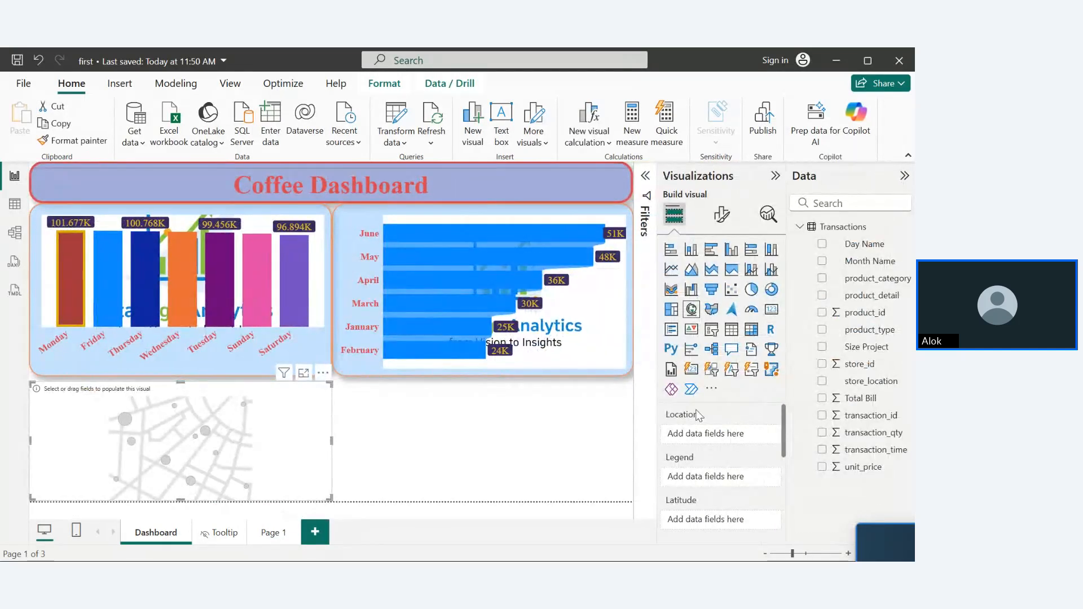
drag(862, 382, 718, 434)
drag(239, 434, 211, 412)
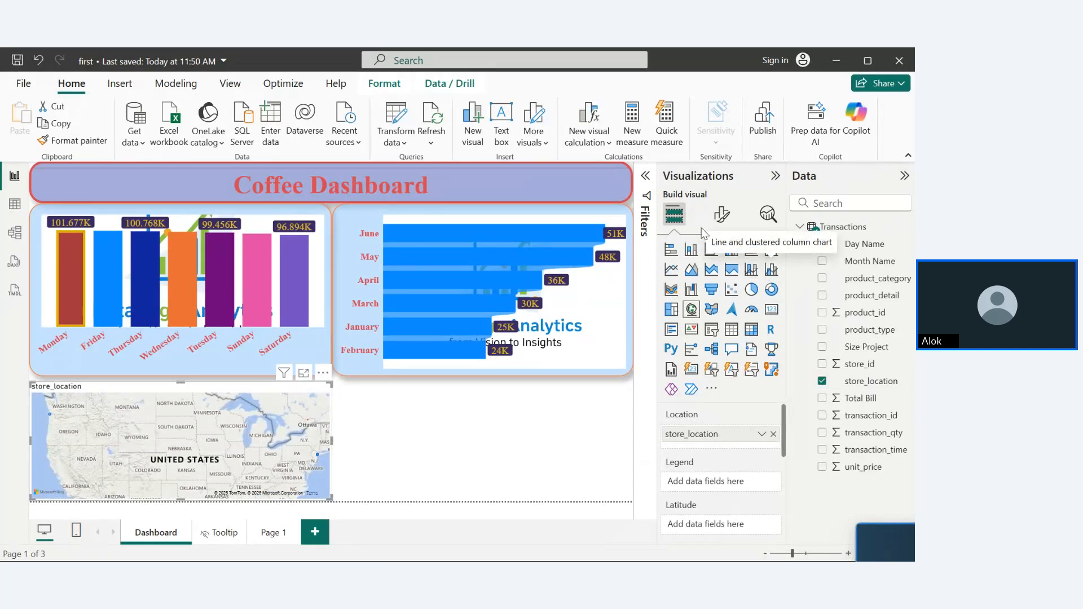
- Set the bubble size of the Dashboard map to 69
click(719, 214)
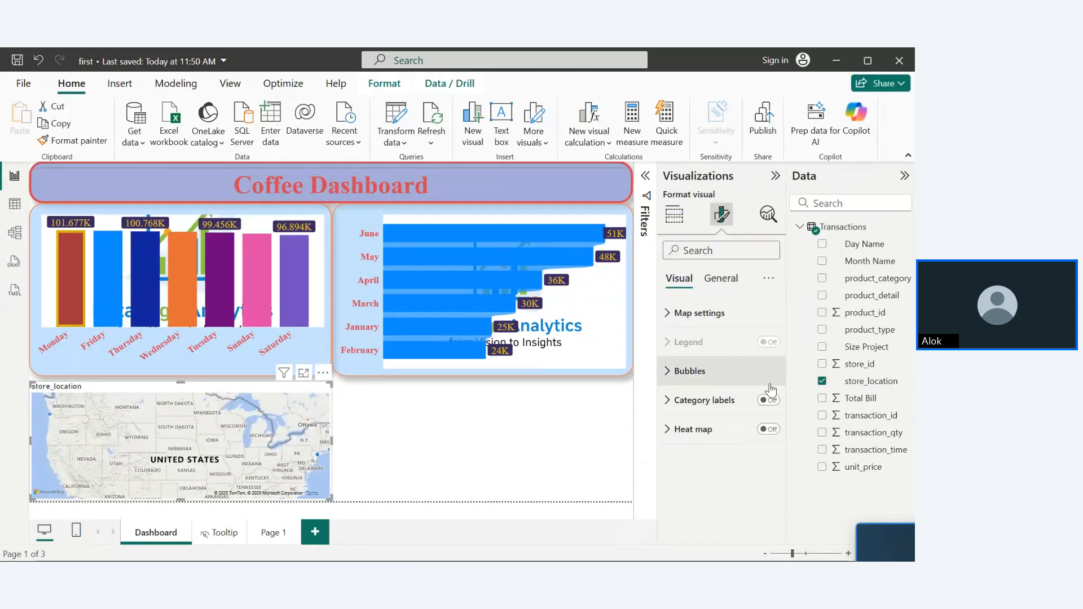
click(756, 373)
mouse_move(737, 486)
mouse_down()
mouse_move(725, 487)
mouse_move(759, 488)
mouse_up()
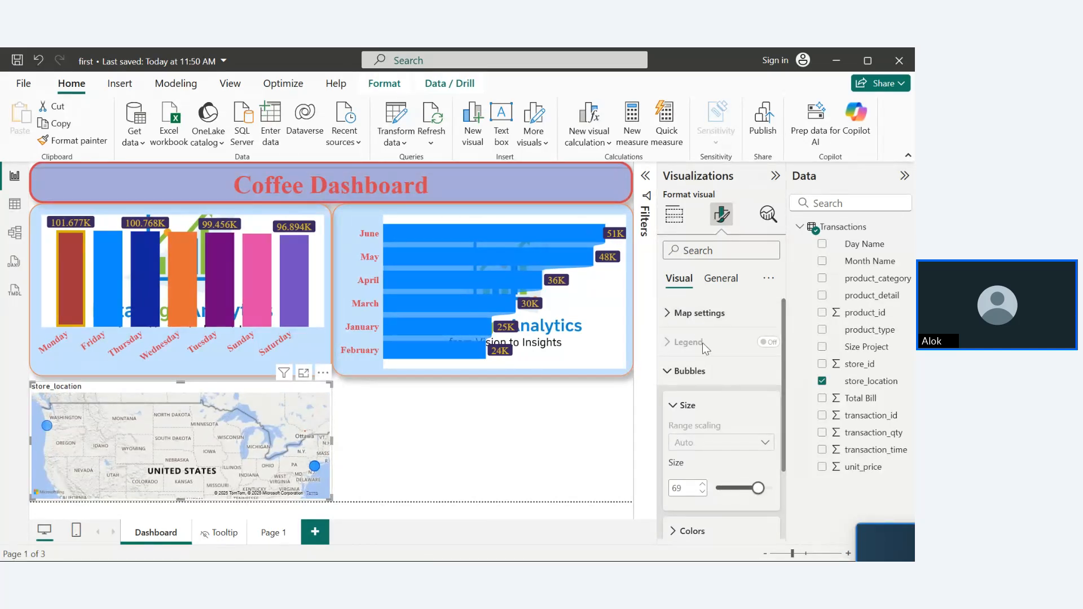
click(664, 377)
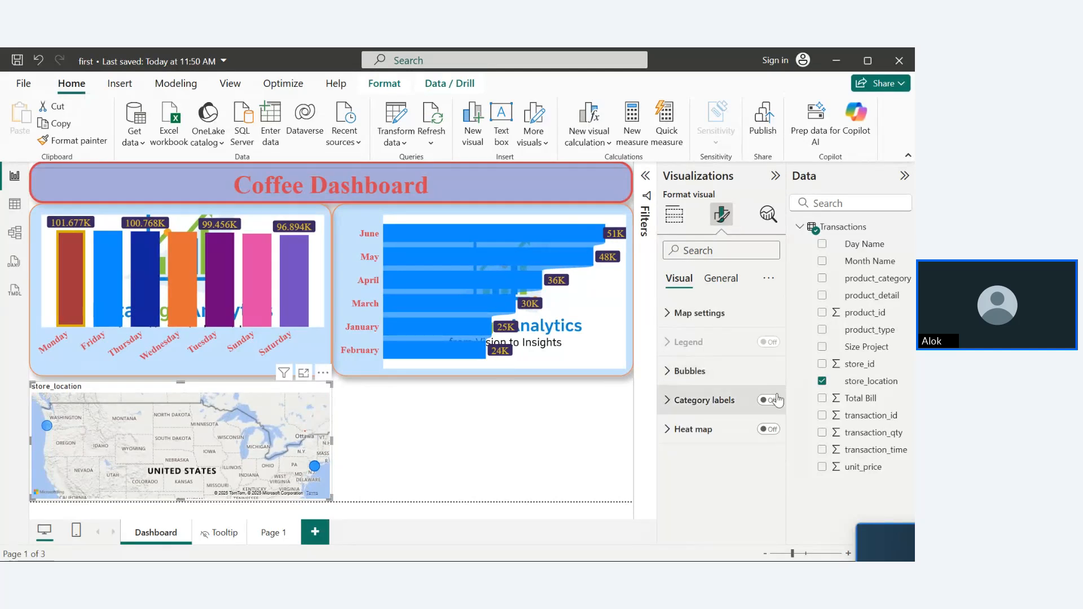
- Turn on category labels for the Dashboard map and set their font size to 20
click(777, 400)
click(767, 400)
click(705, 434)
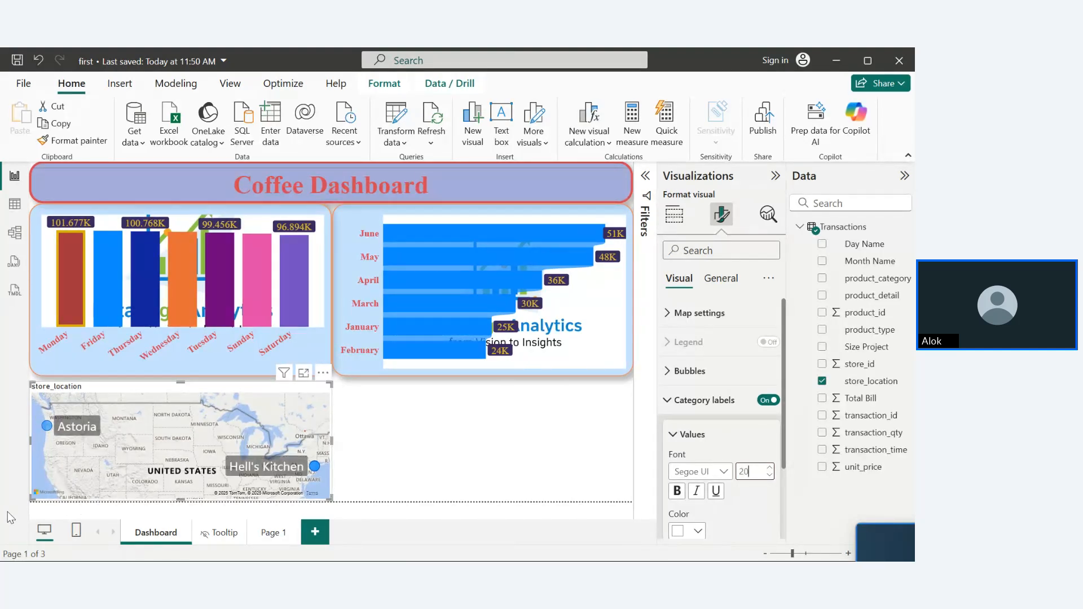
click(137, 468)
drag(140, 470, 143, 560)
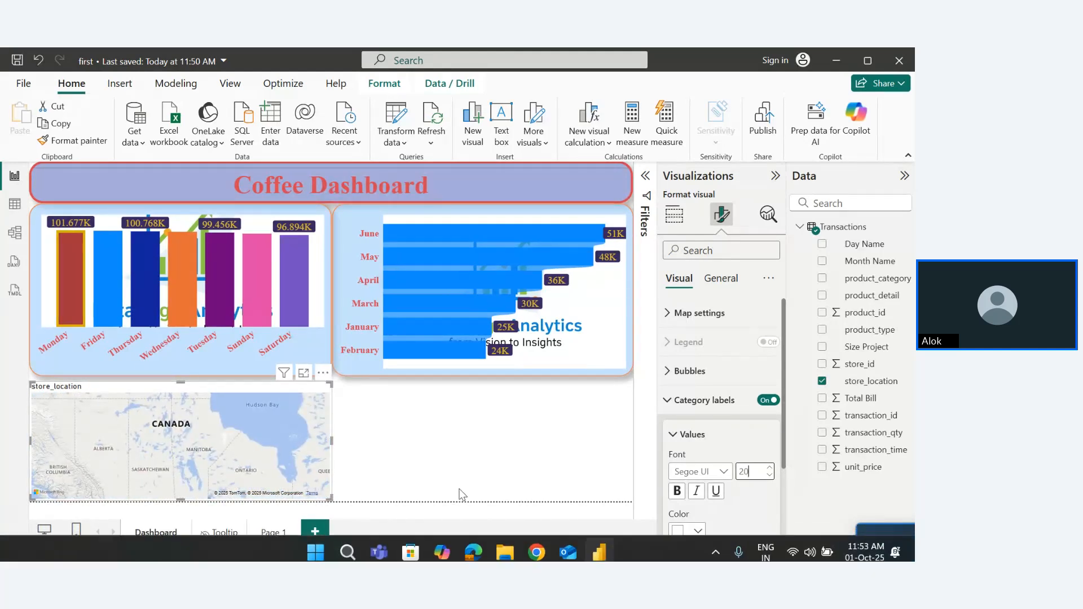
- Turn on category labels for the map on Page 1 and set their font size to 20
click(272, 532)
click(401, 294)
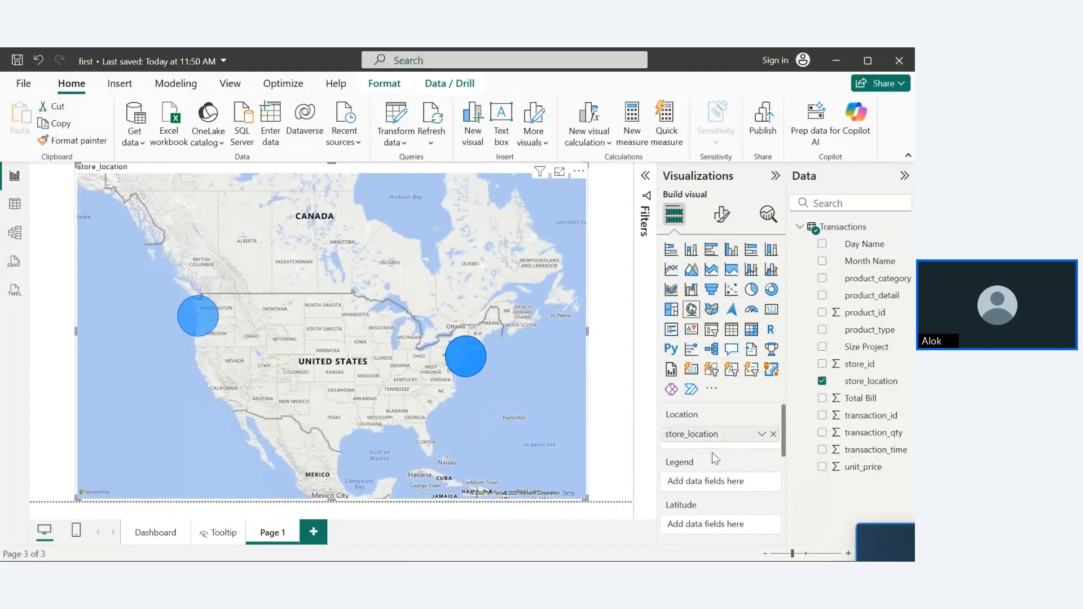
click(721, 214)
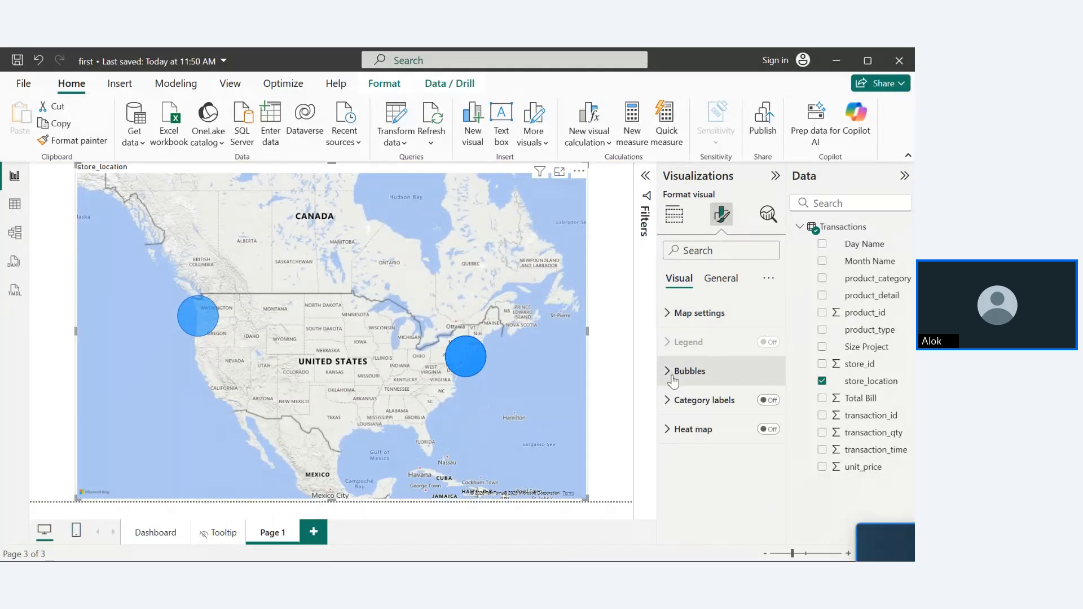
click(766, 401)
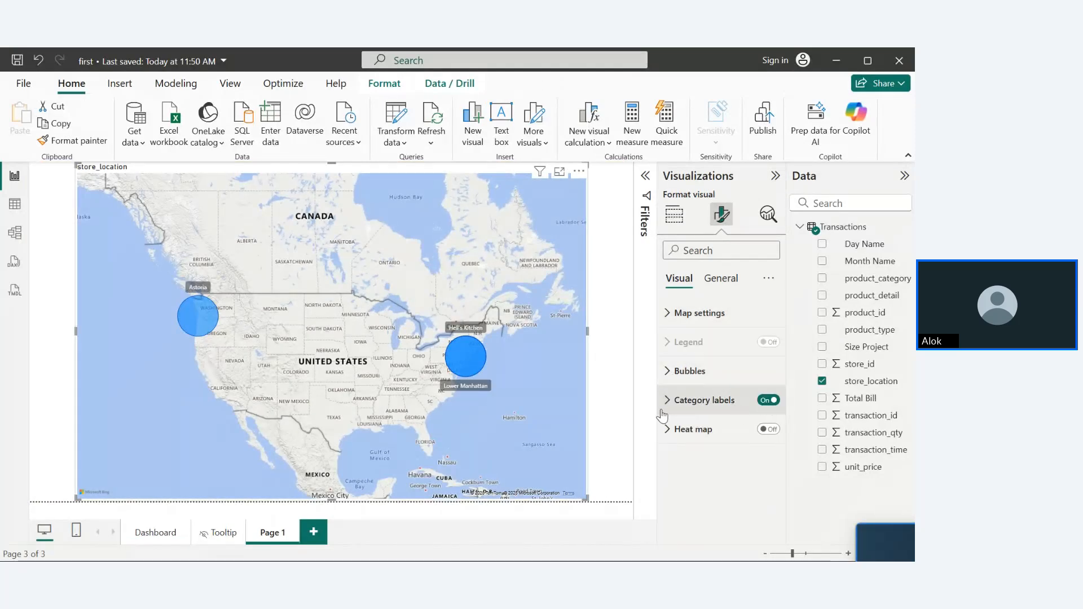
click(705, 400)
double_click(758, 469)
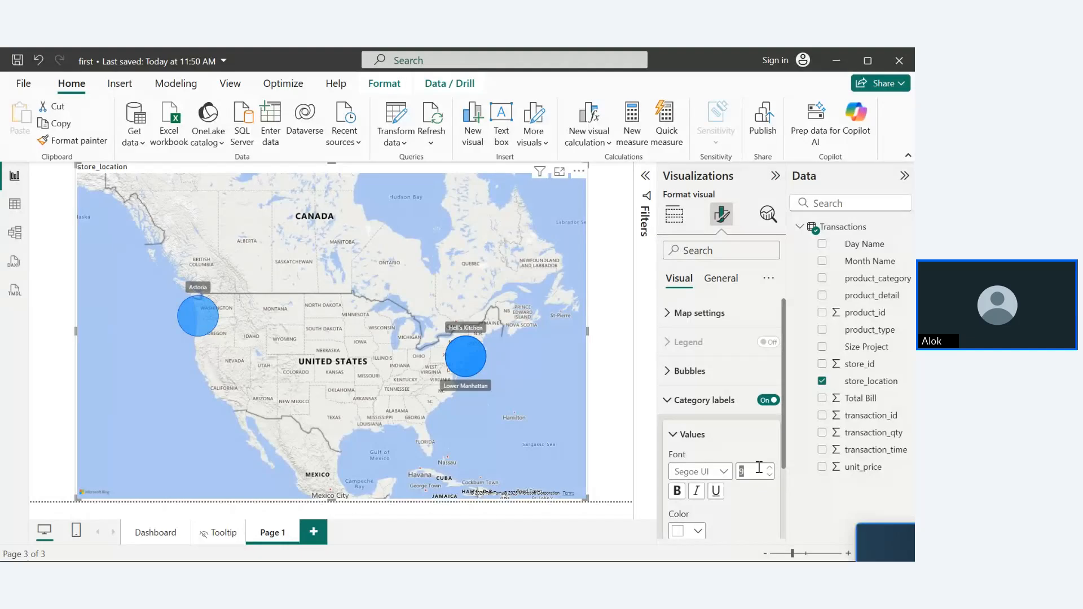
text(20)
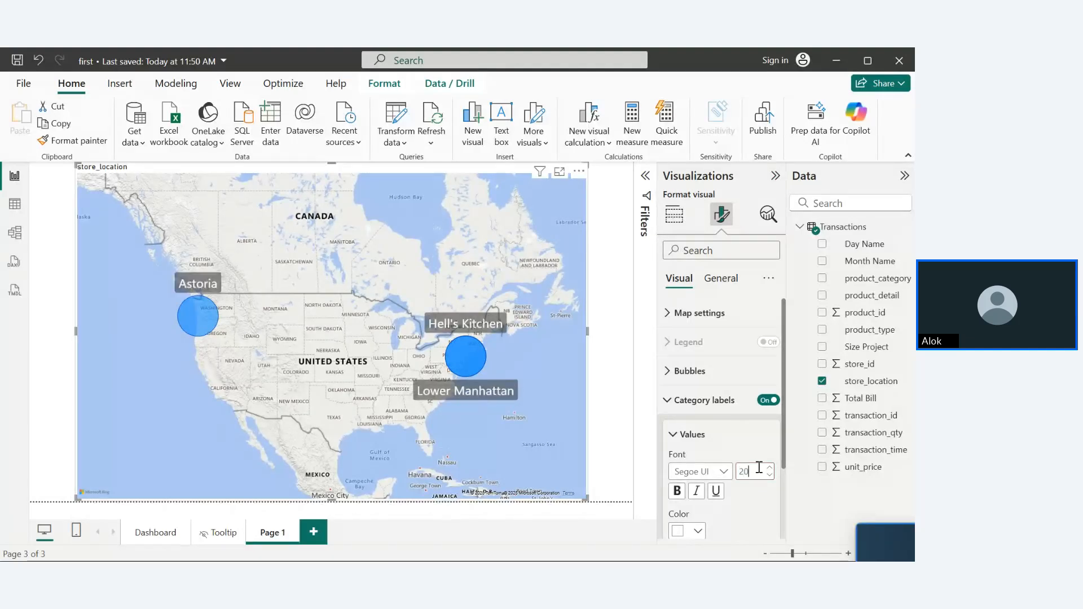
click(758, 468)
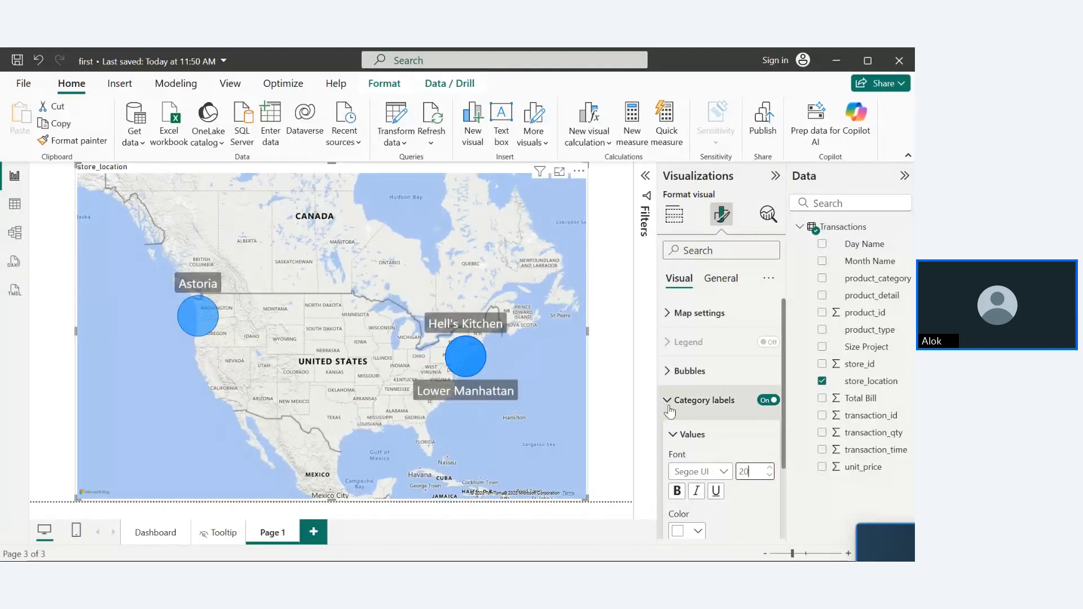
drag(784, 428, 781, 499)
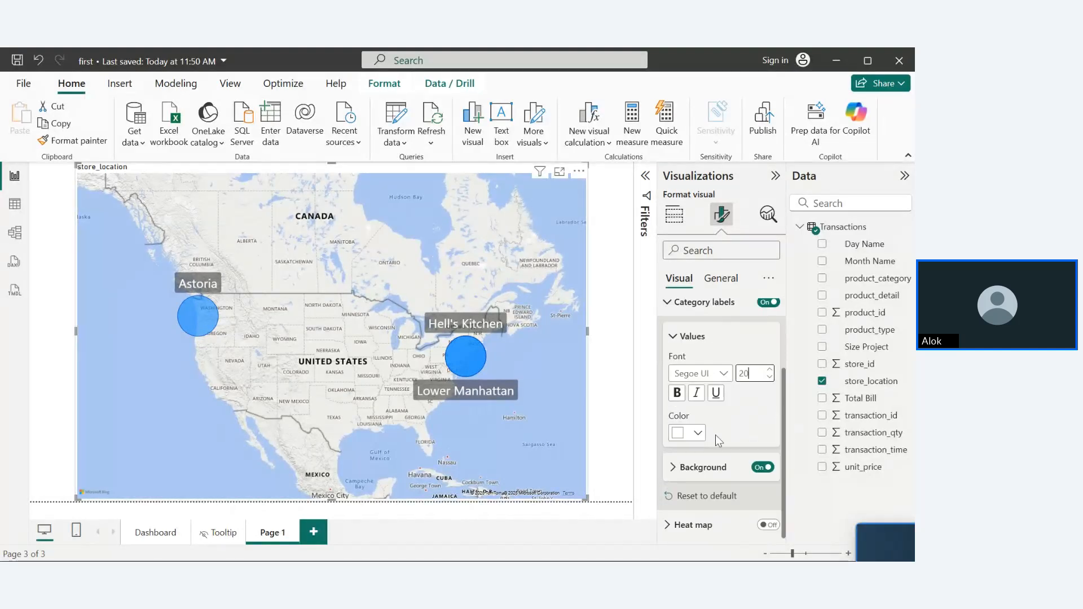
- Change the category label colour of the Page 1 map to light purple
click(699, 433)
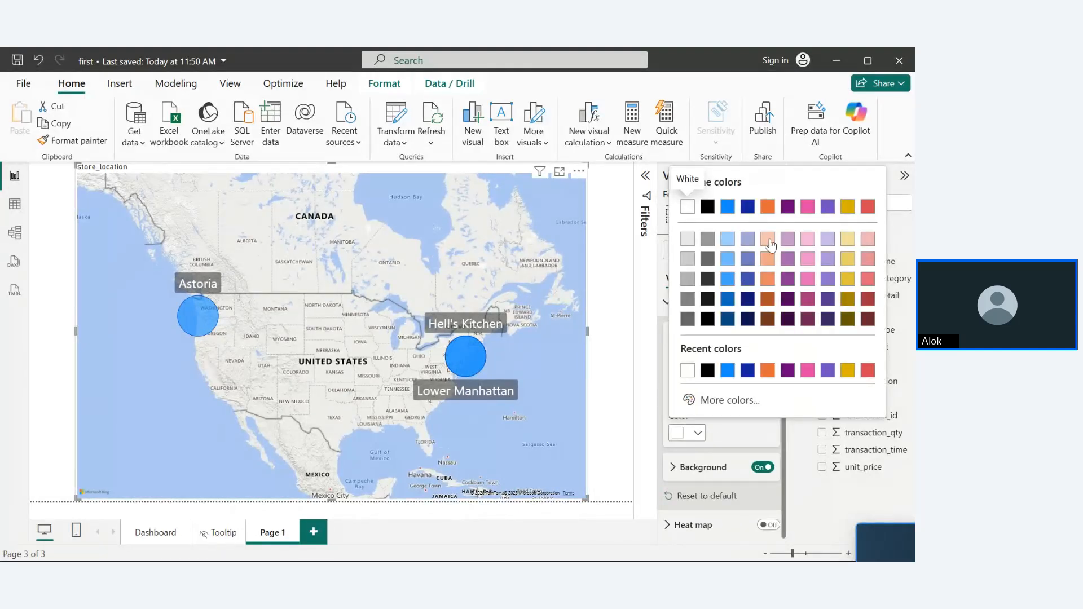
click(787, 240)
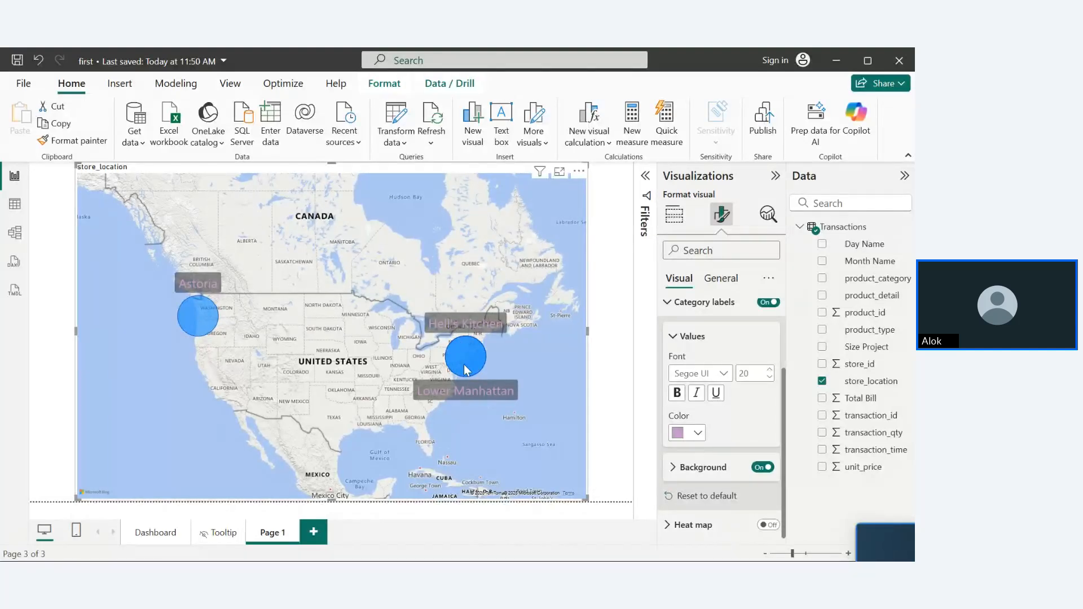
- Return to the Dashboard page and extend the map's upper edge to meet the weekday column chart
mouse_move(124, 522)
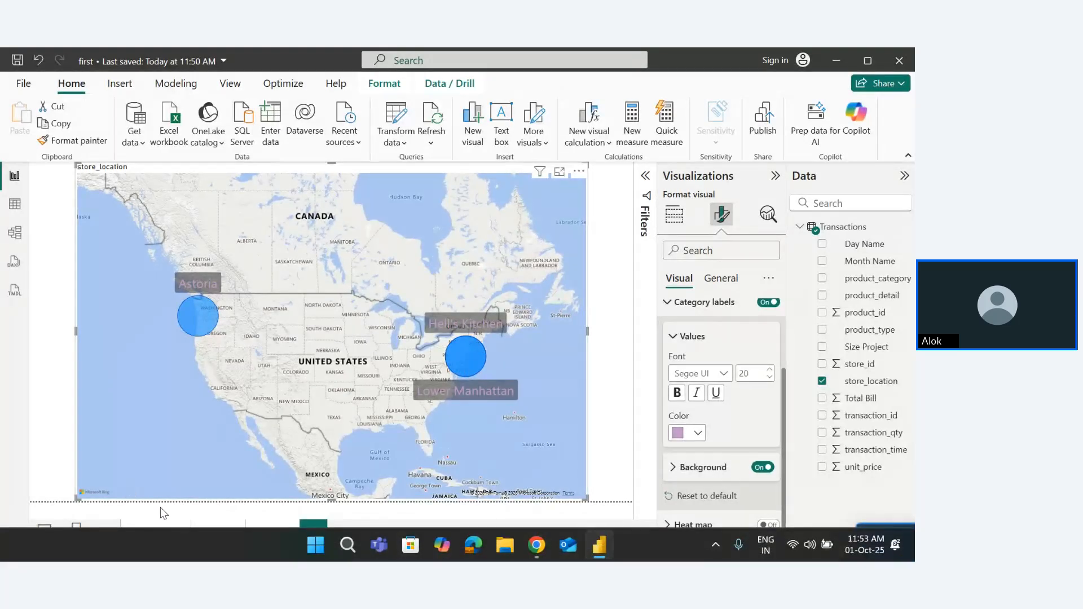
click(153, 539)
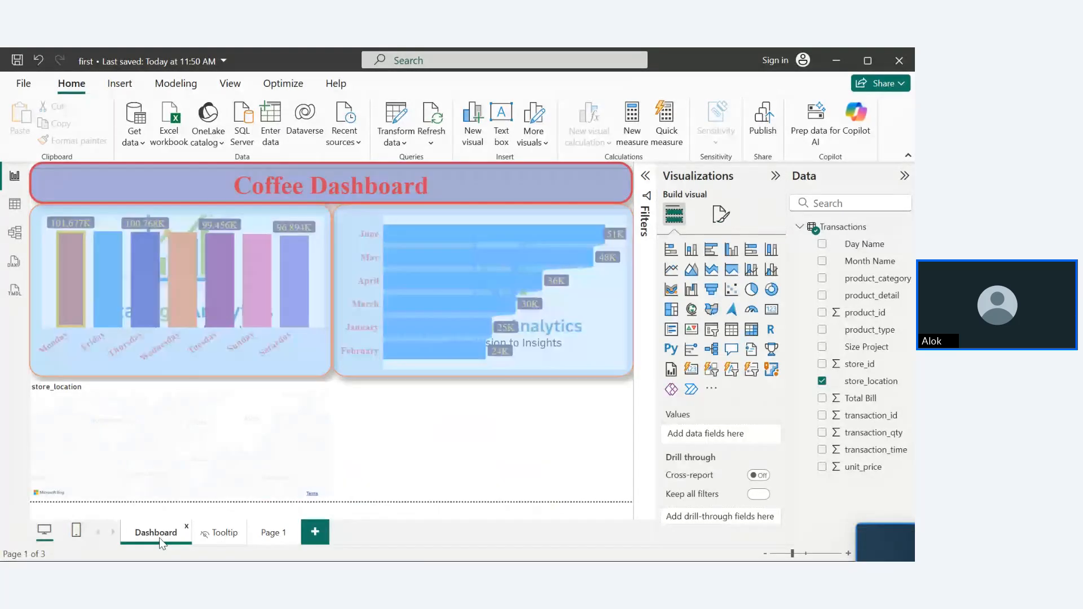
drag(215, 414, 208, 392)
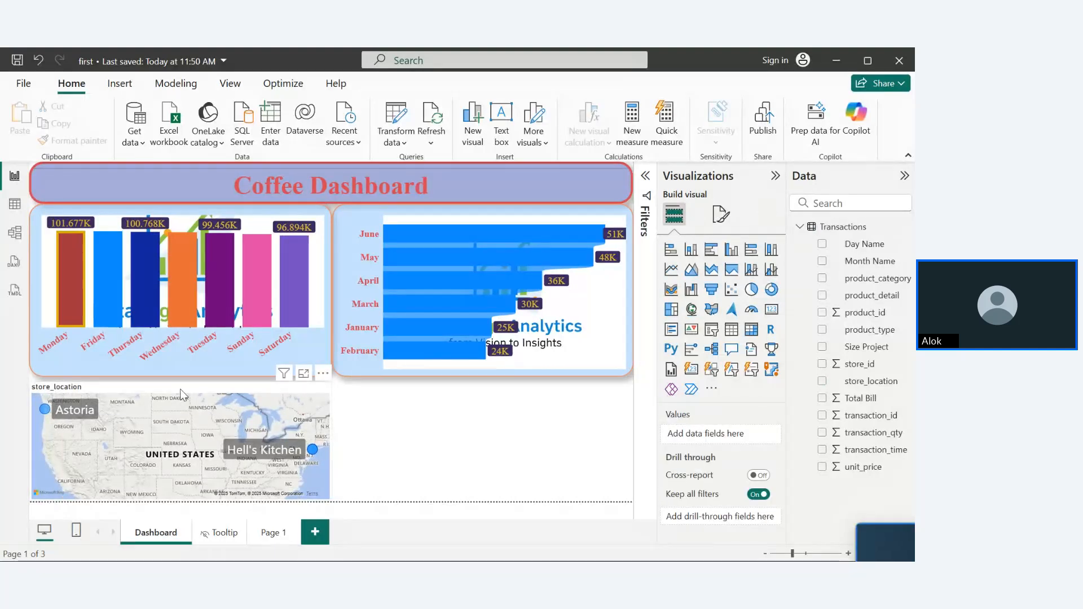
click(180, 388)
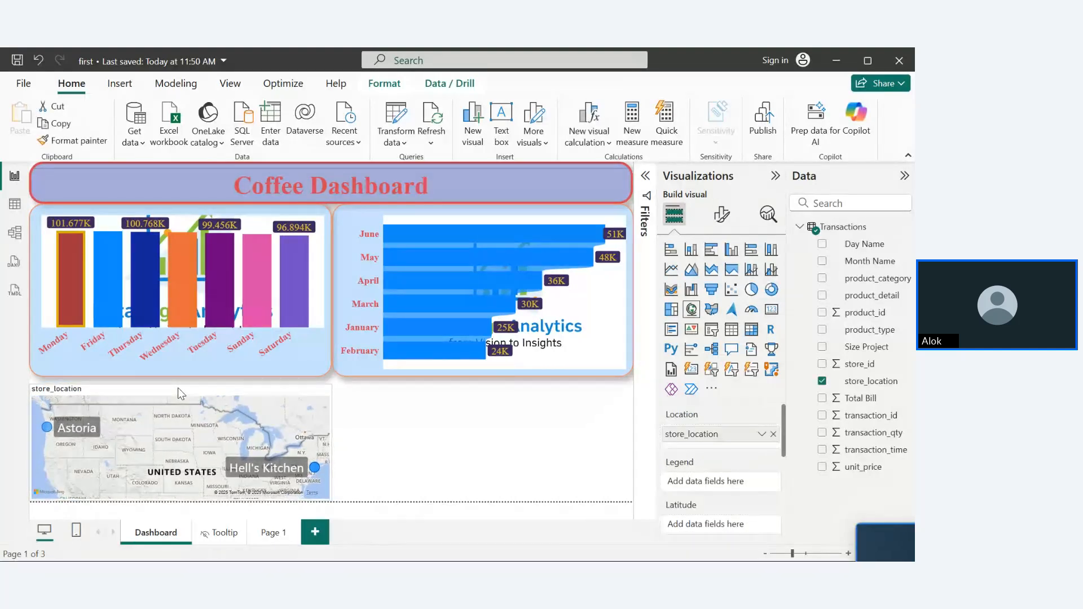
drag(178, 388, 179, 379)
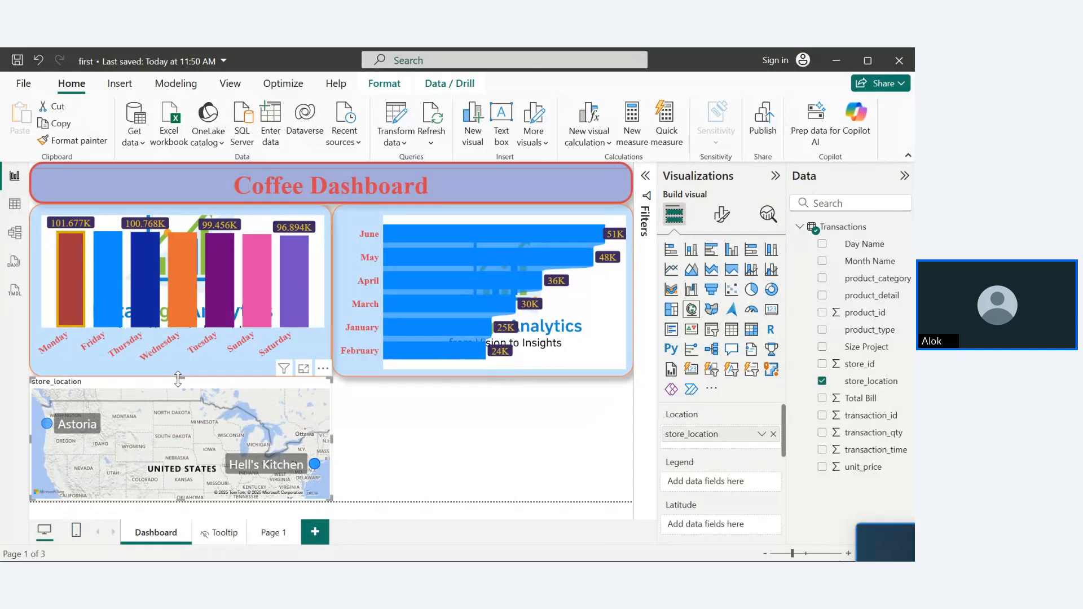
- Copy the weekday column chart's formatting onto the Dashboard map with Format Painter
click(313, 299)
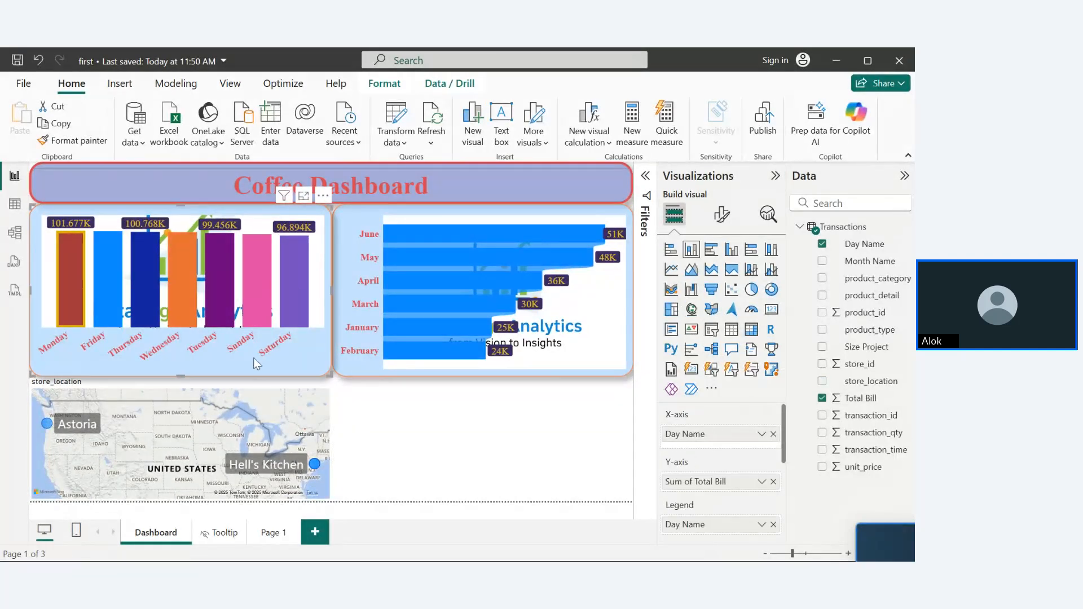
click(69, 141)
click(49, 446)
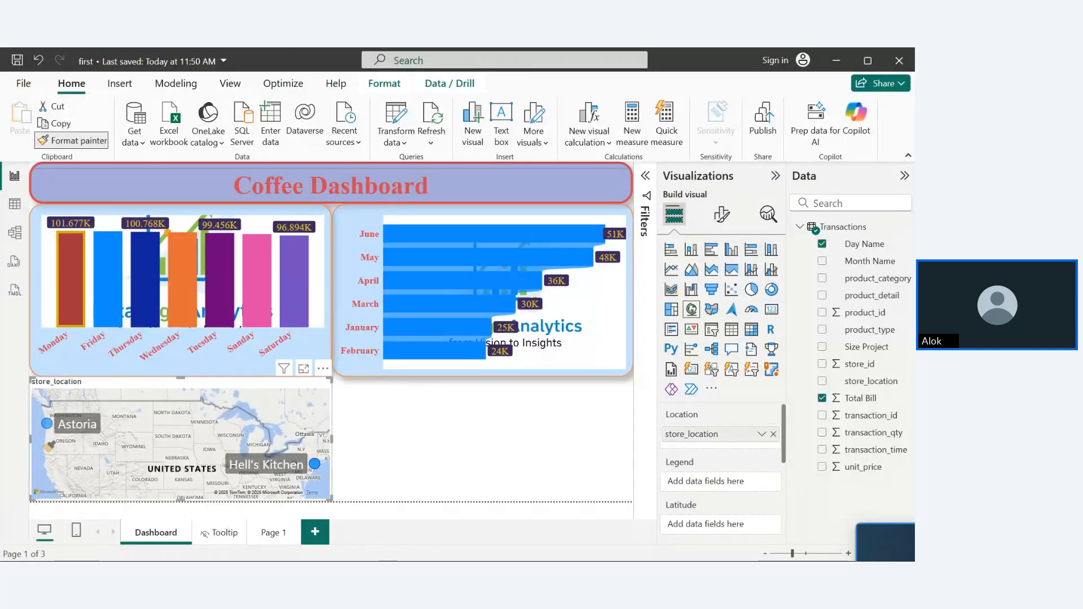
click(399, 448)
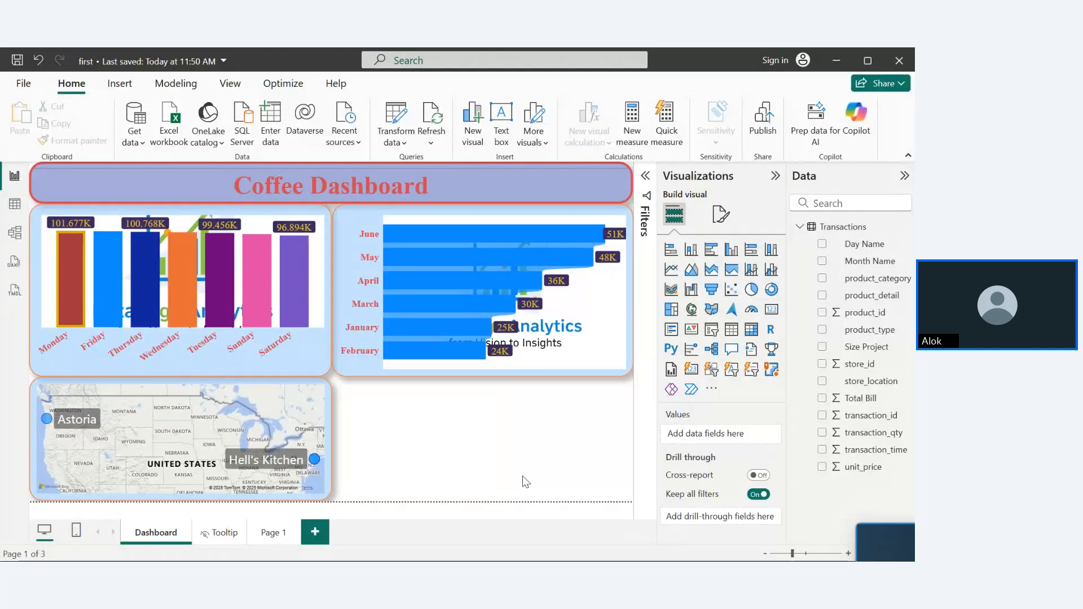
click(710, 291)
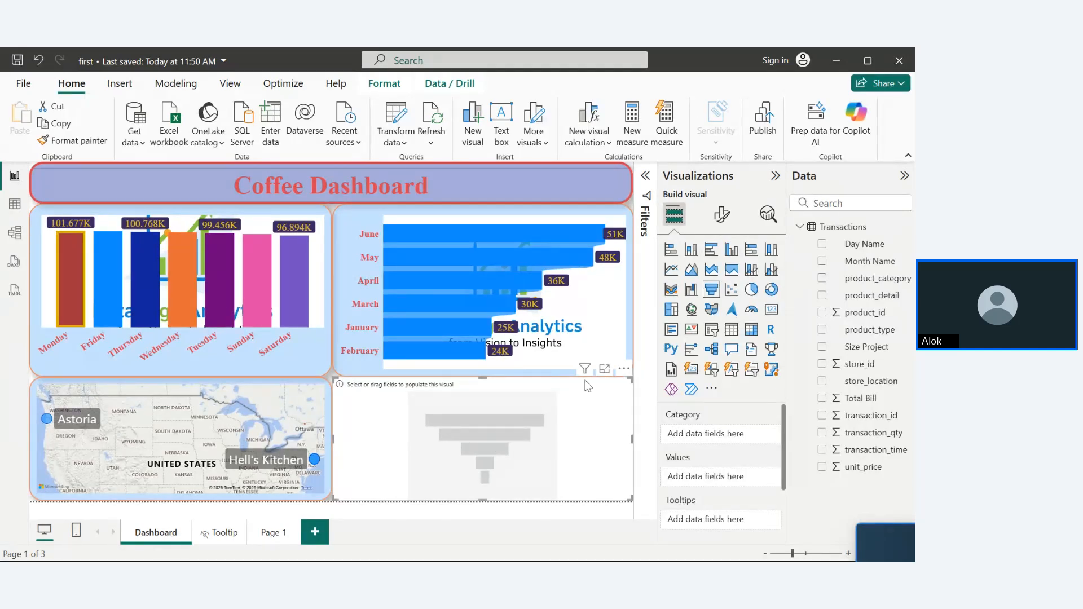
click(621, 370)
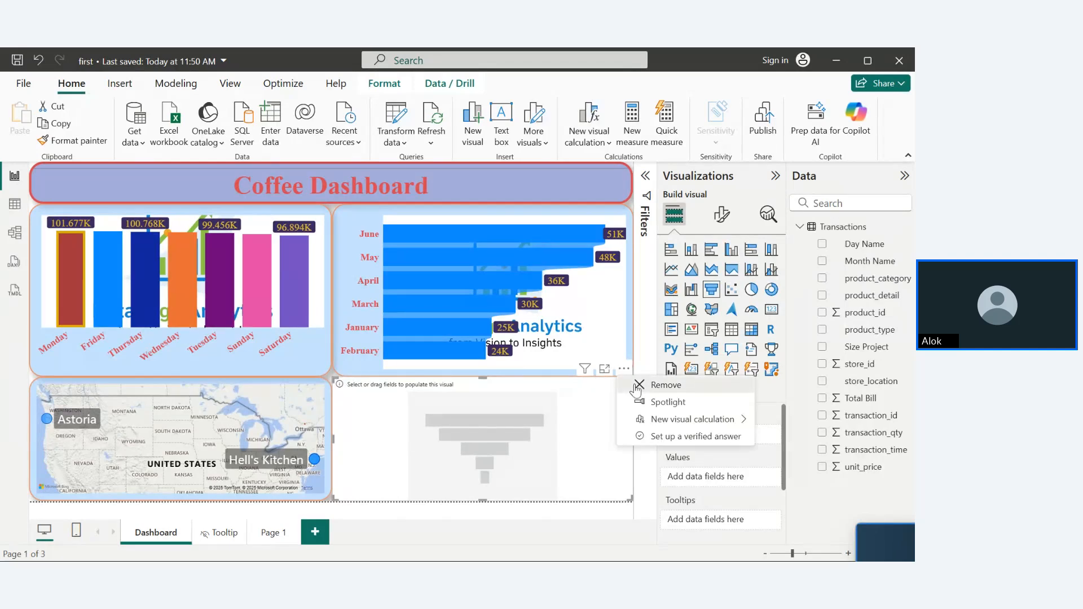
click(637, 388)
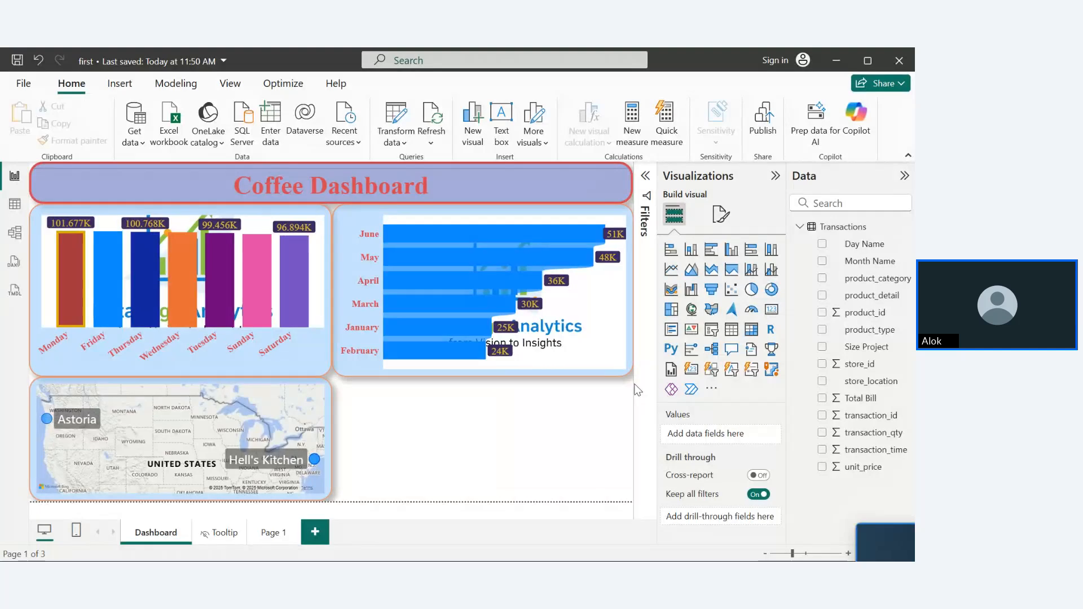
- Add a slicer based on Size Project to the empty area beside the Dashboard map
click(710, 330)
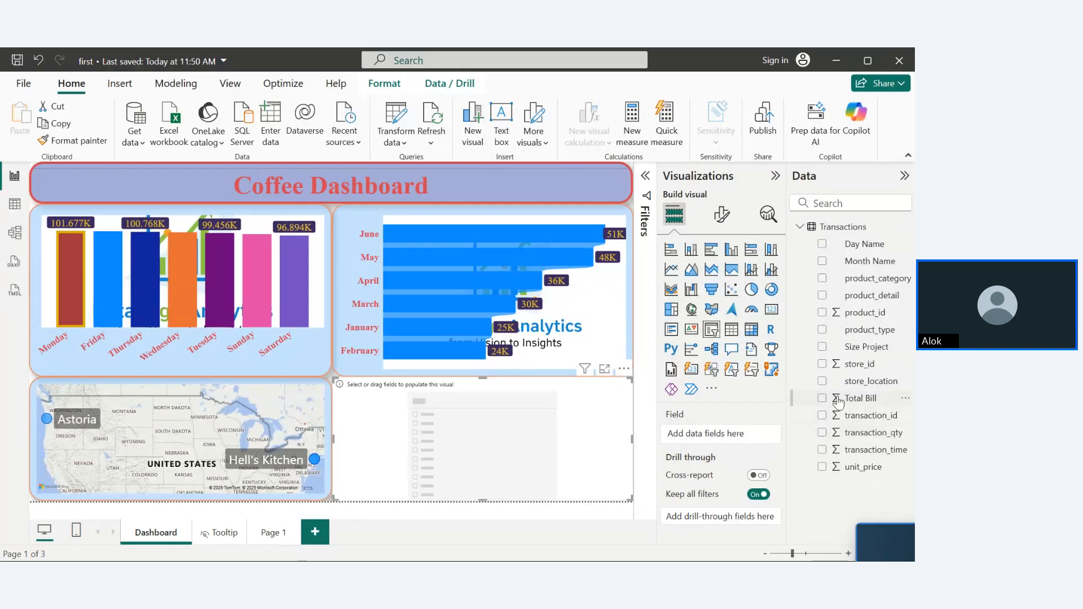
click(822, 346)
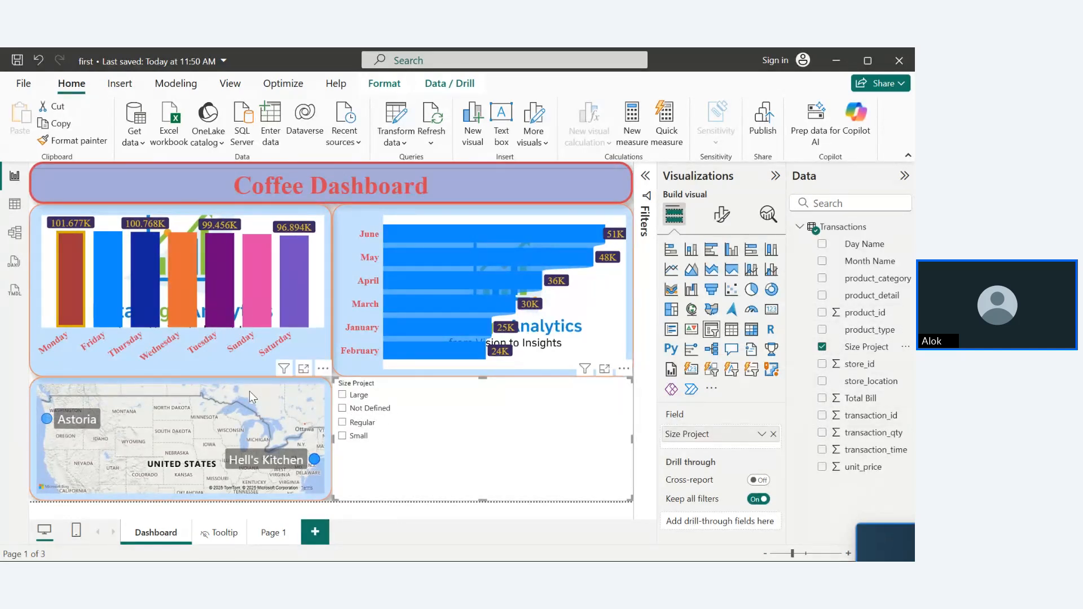
- Copy the weekday column chart's formatting onto the Size Project slicer with Format Painter
click(202, 339)
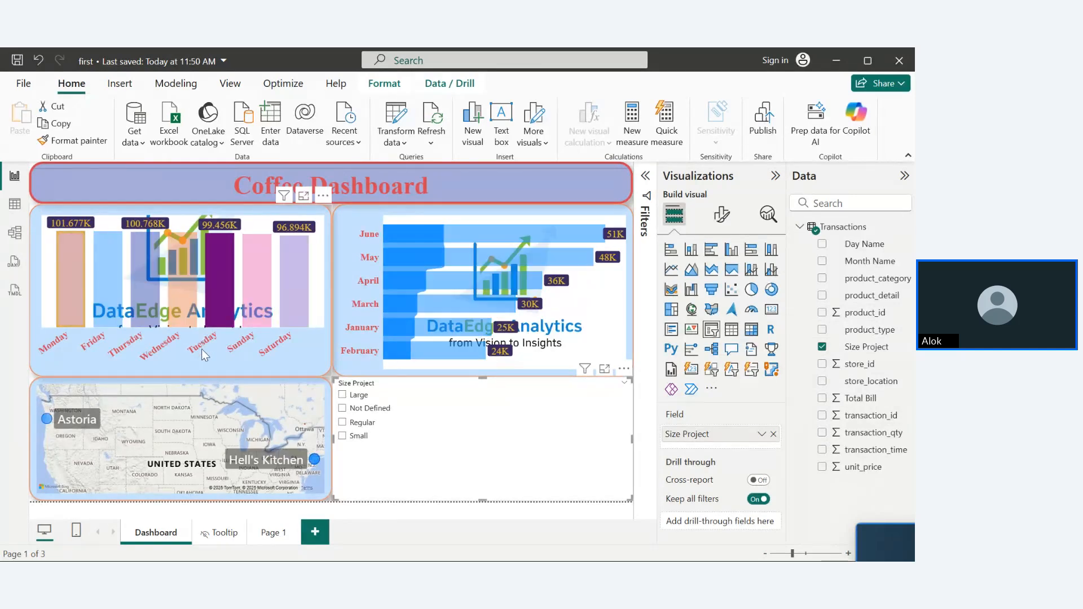
mouse_move(217, 319)
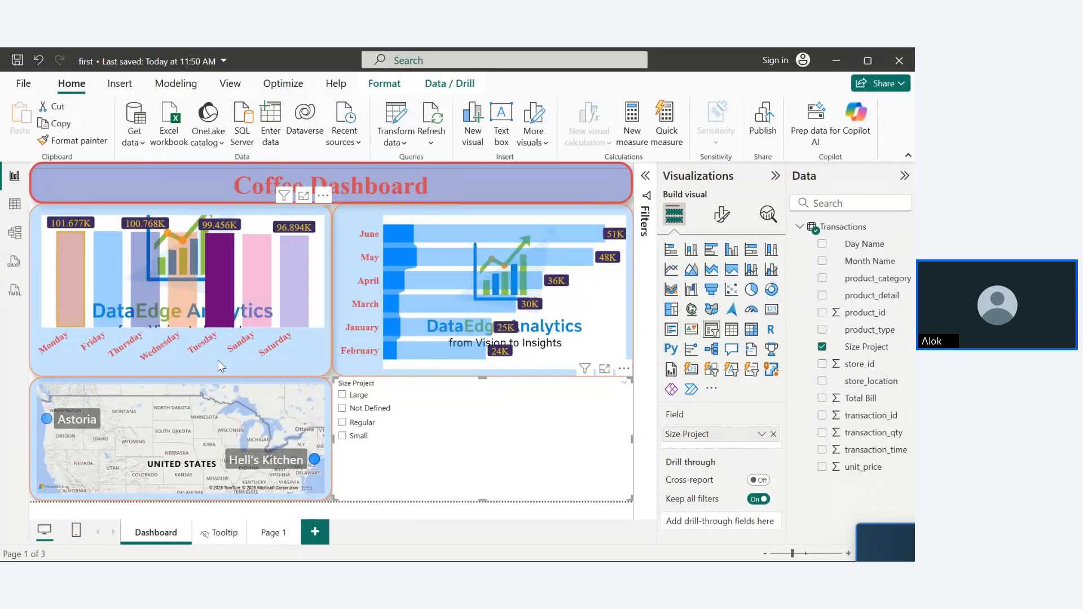
click(218, 361)
click(77, 144)
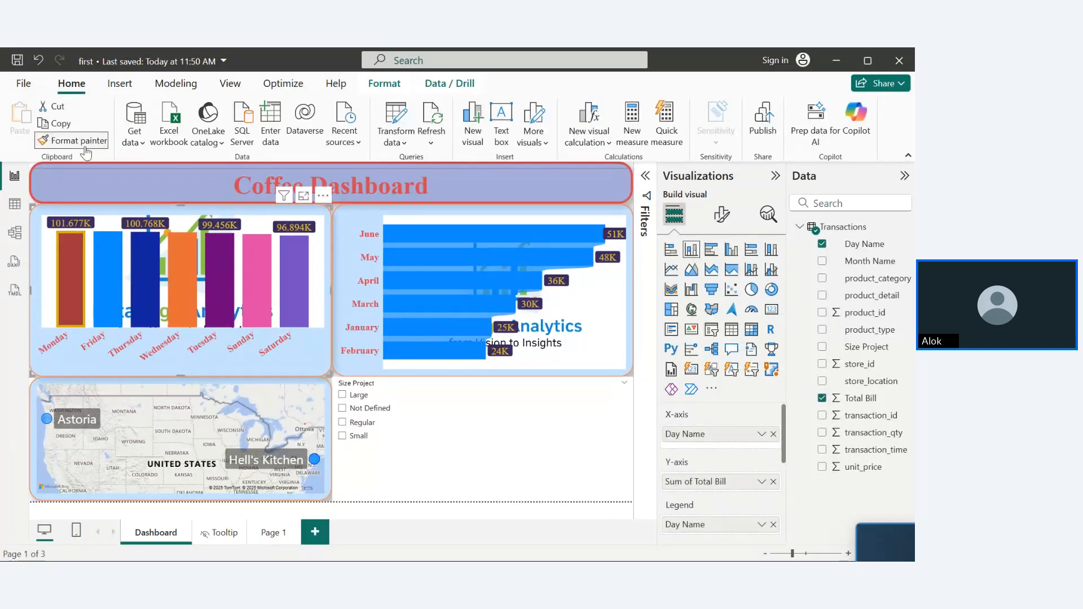
click(473, 460)
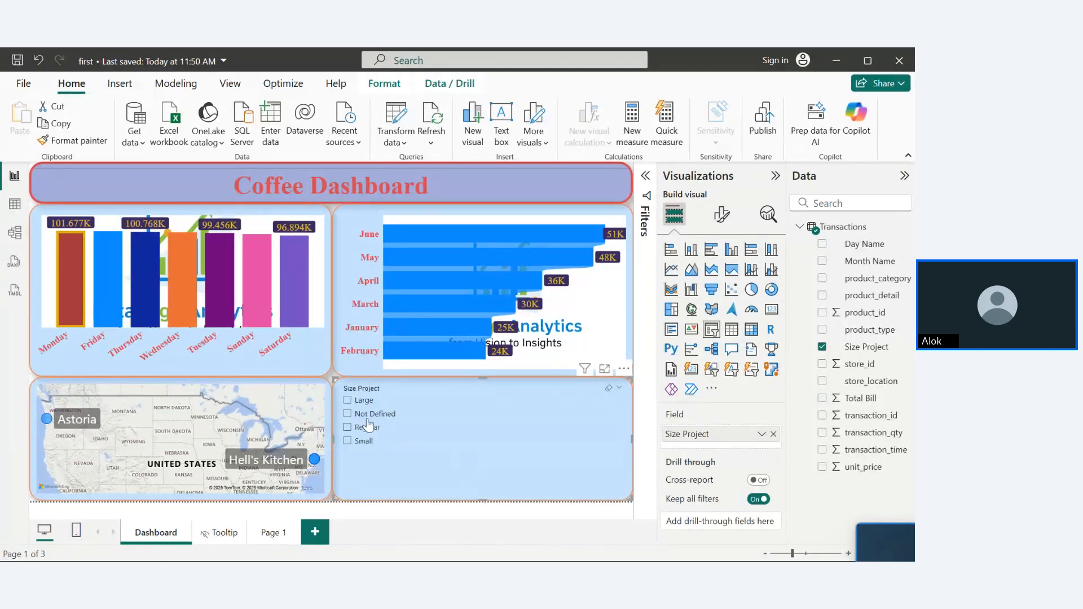
- Test the Size Project slicer by filtering the dashboard by Large, Not Defined, Regular and Small in turn
click(347, 401)
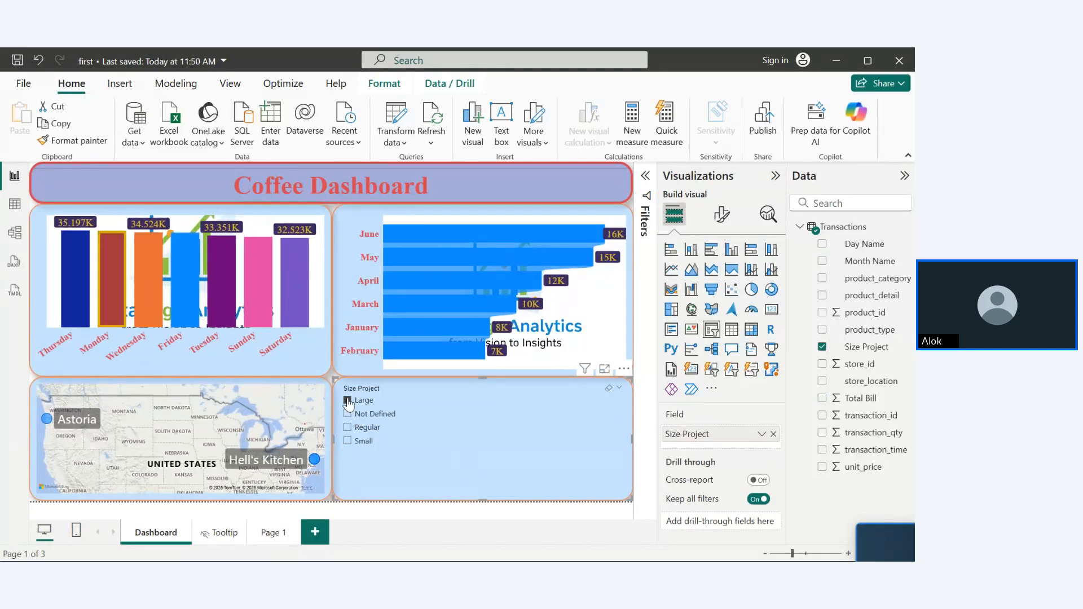
click(348, 415)
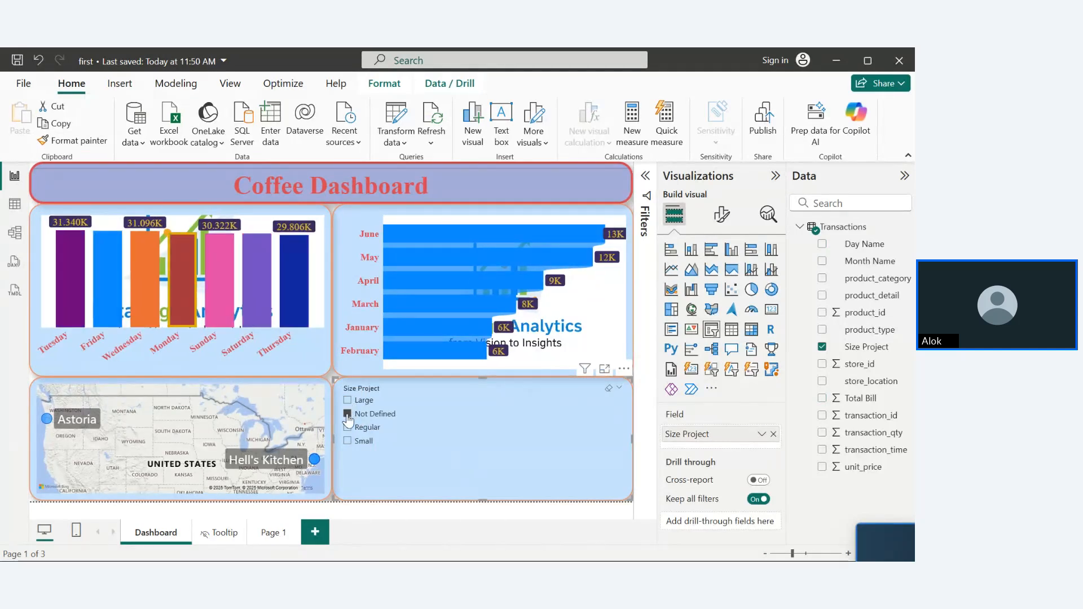
click(348, 427)
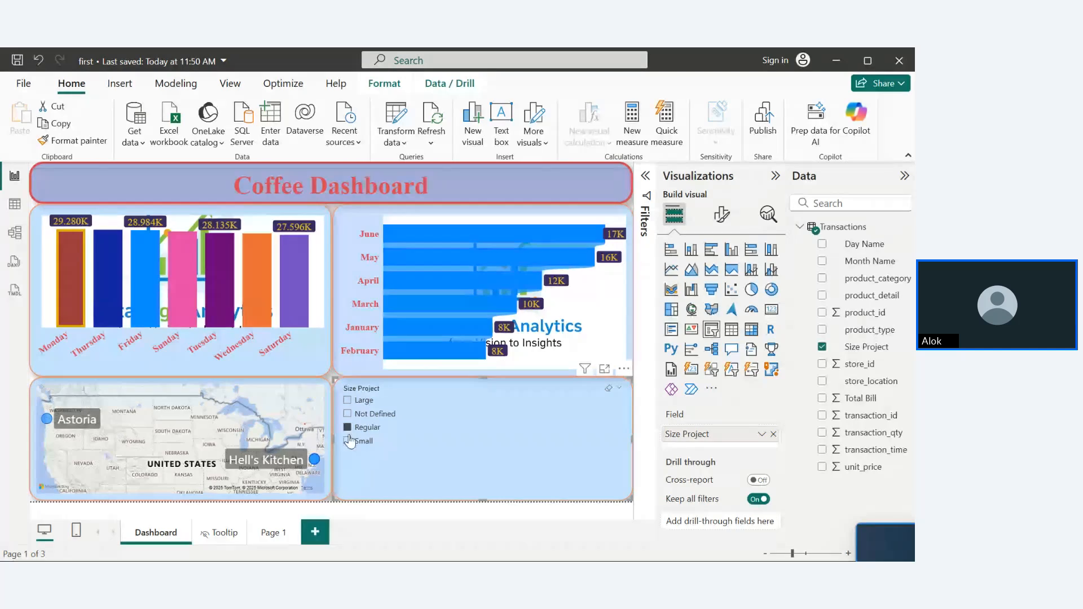
click(347, 441)
click(348, 401)
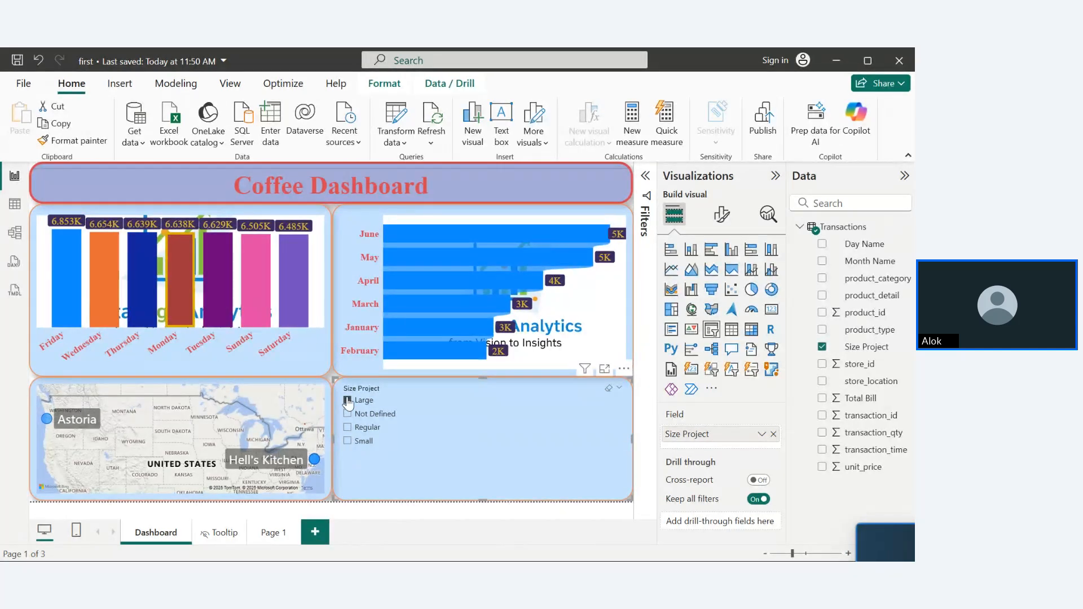
click(347, 415)
click(348, 428)
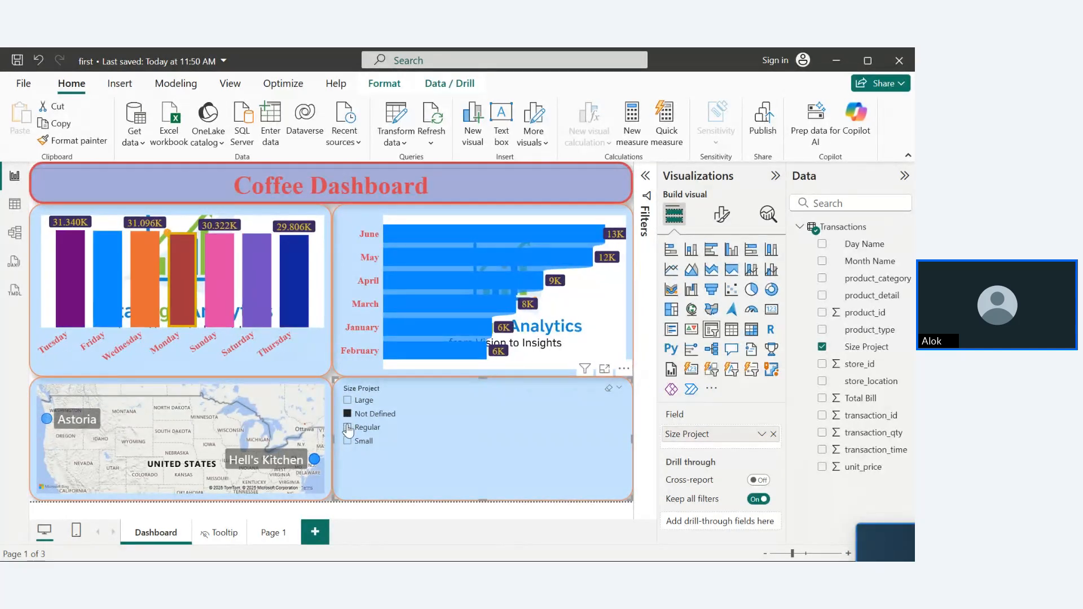
click(347, 441)
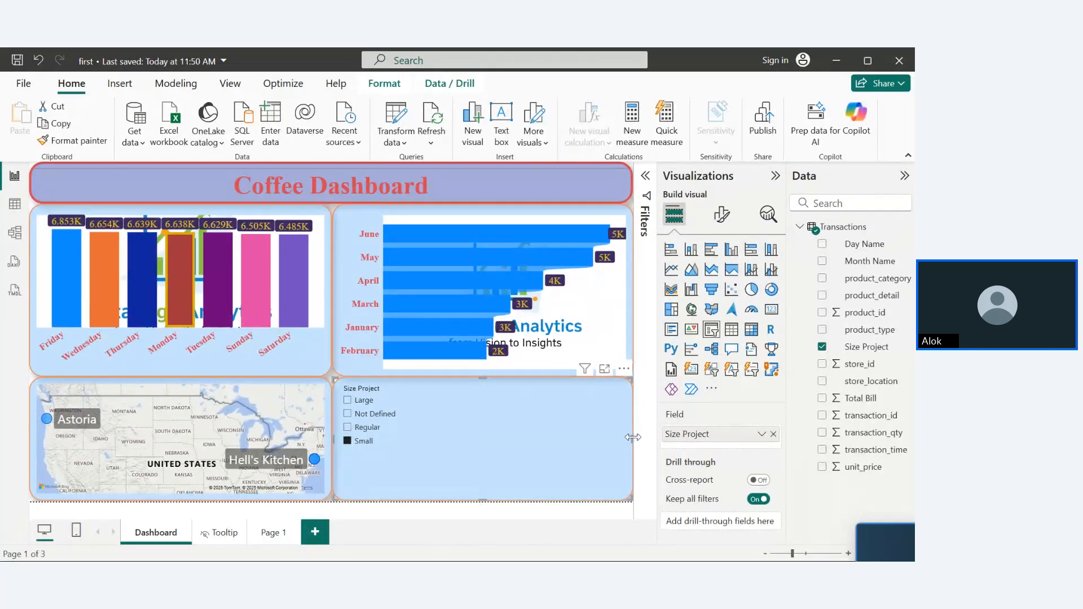
- Narrow the Size Project slicer and move it to the right edge of the Dashboard page, below the monthly chart
drag(635, 442, 423, 452)
drag(382, 382, 629, 382)
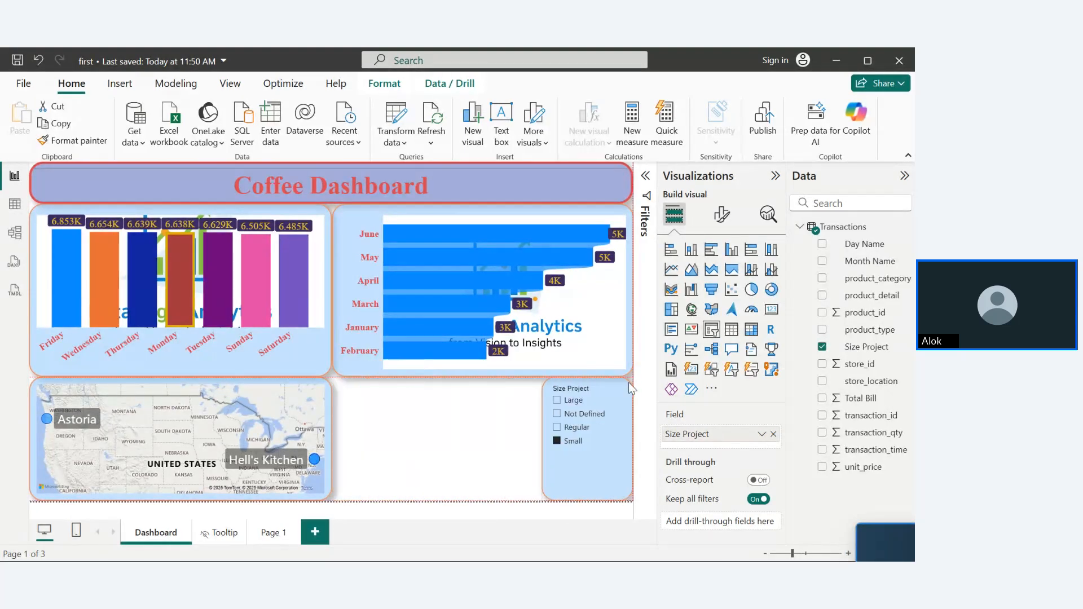
- Add a card visual and size it to fill the gap between the map and the Size Project slicer
click(500, 416)
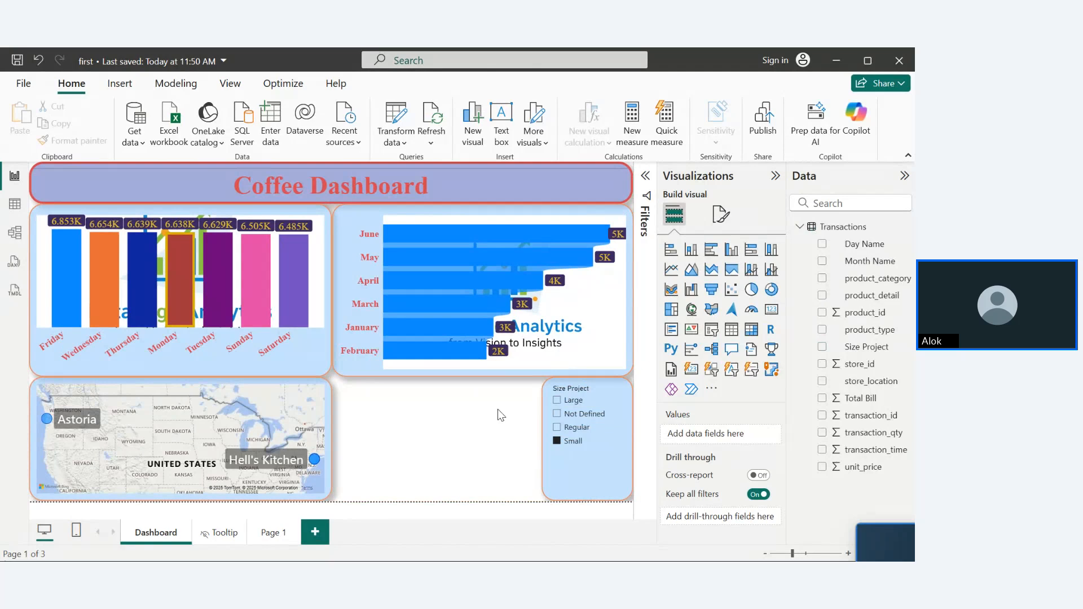
click(772, 309)
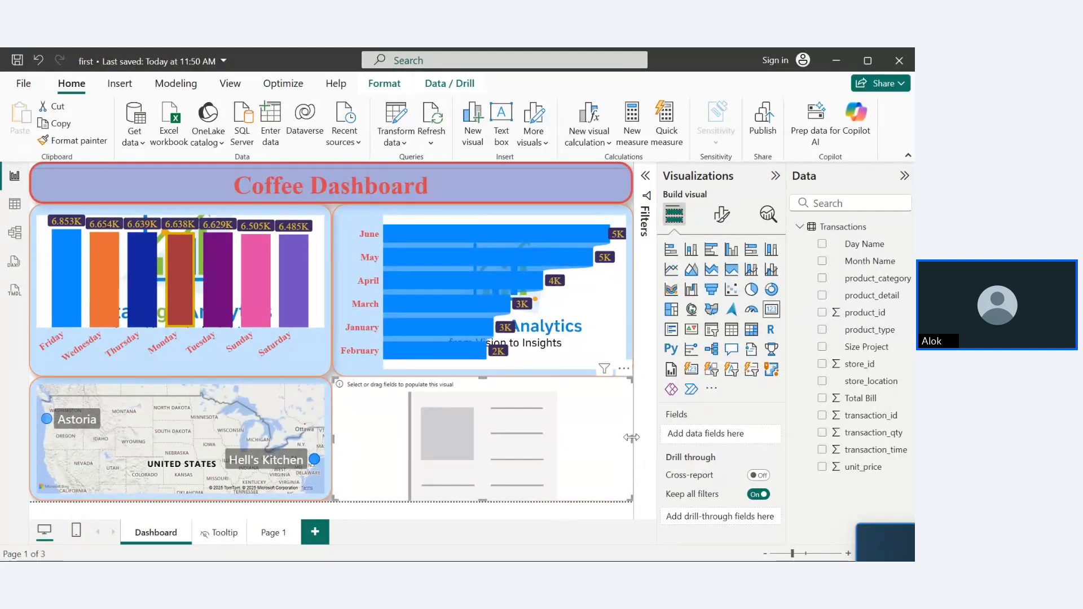
drag(634, 440, 542, 440)
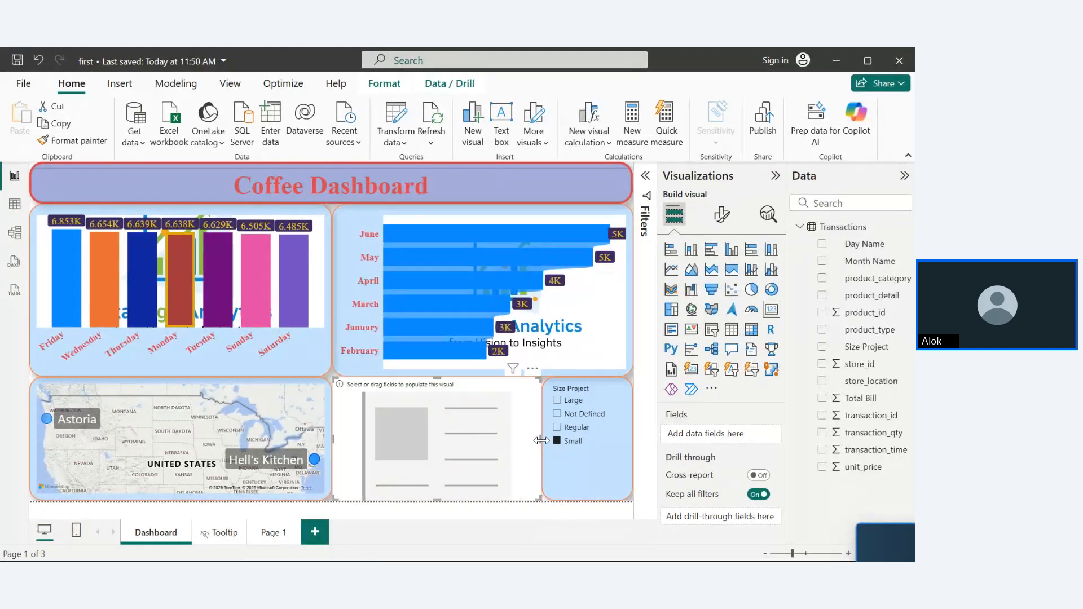
- Copy the map's formatting onto the new card and use Total Bill as its field
click(268, 412)
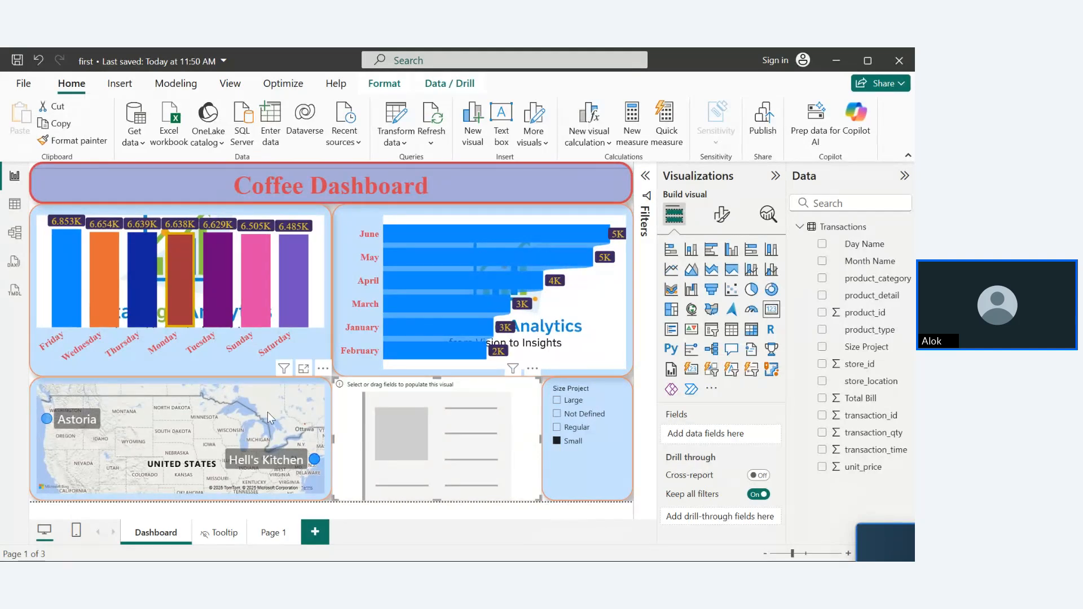
click(436, 439)
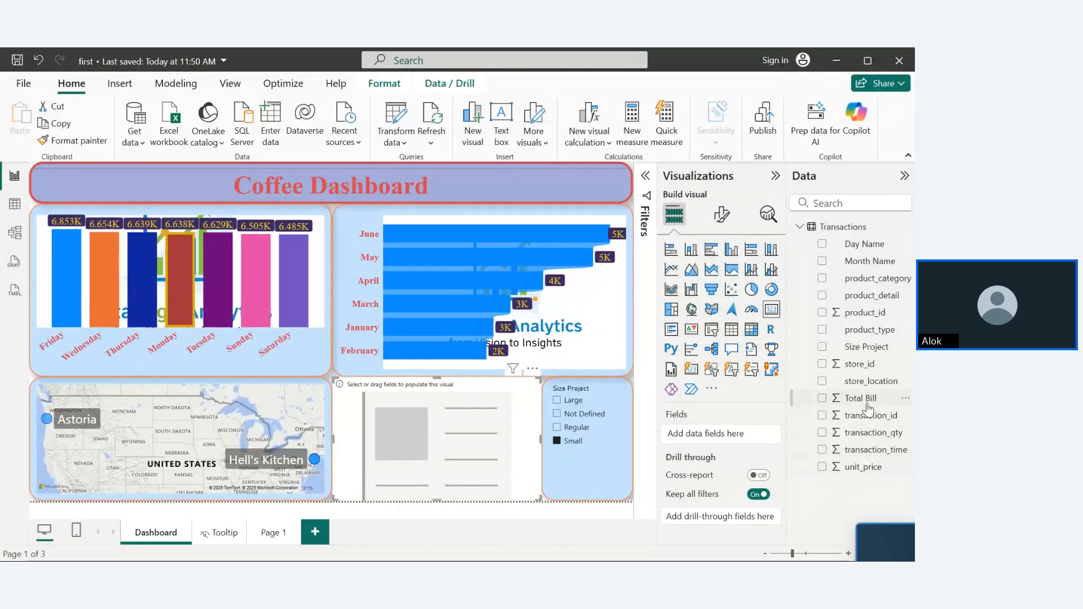
drag(863, 399, 764, 433)
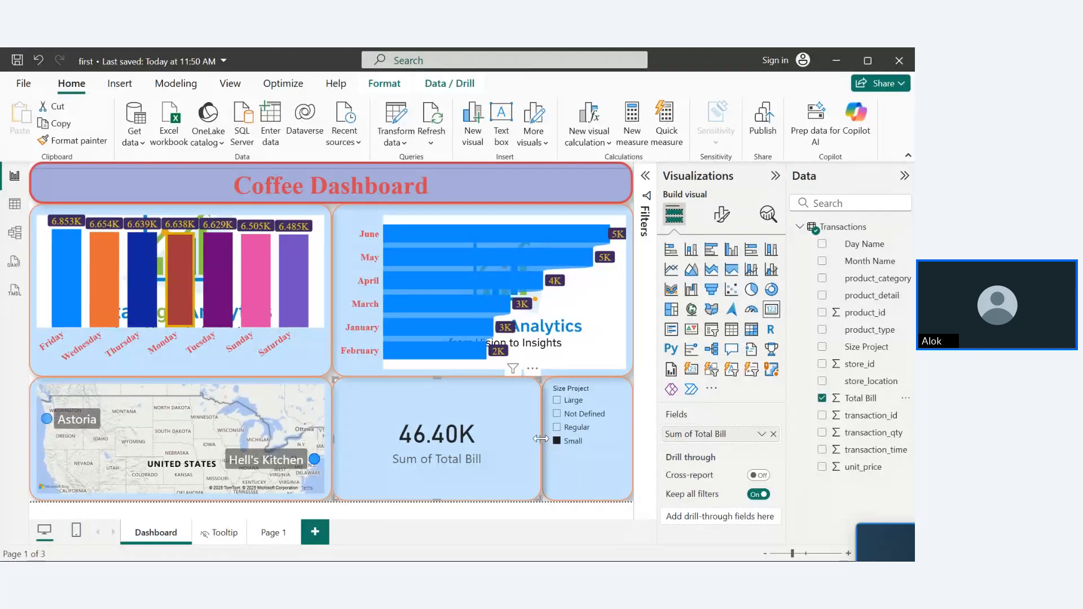
- Narrow the Total Bill card slightly and clear the Small selection in the Size Project slicer
drag(543, 439, 526, 439)
click(558, 440)
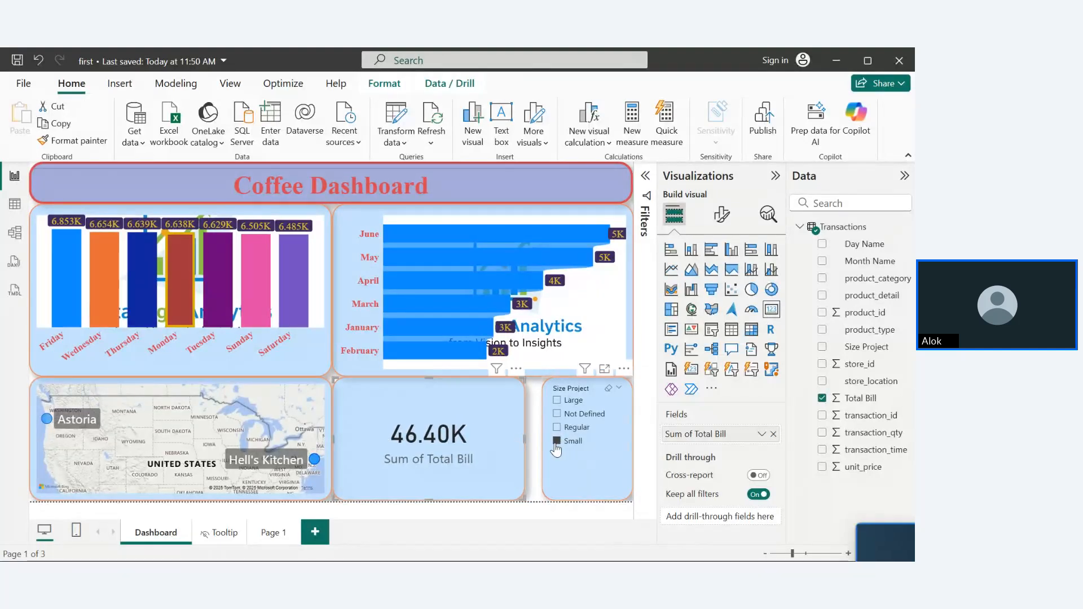
click(520, 441)
drag(525, 440, 544, 441)
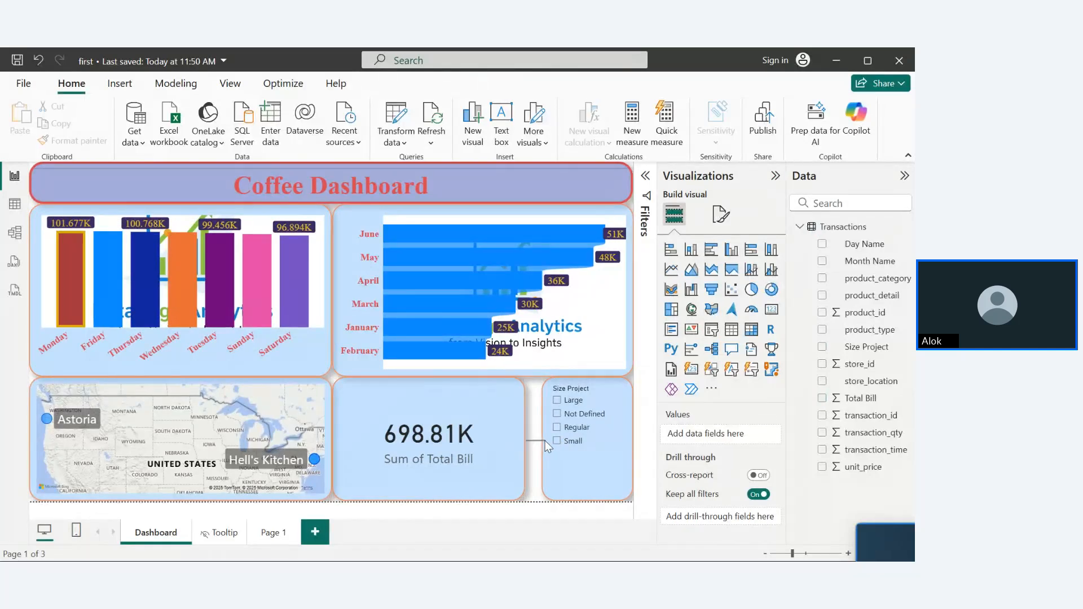
click(483, 437)
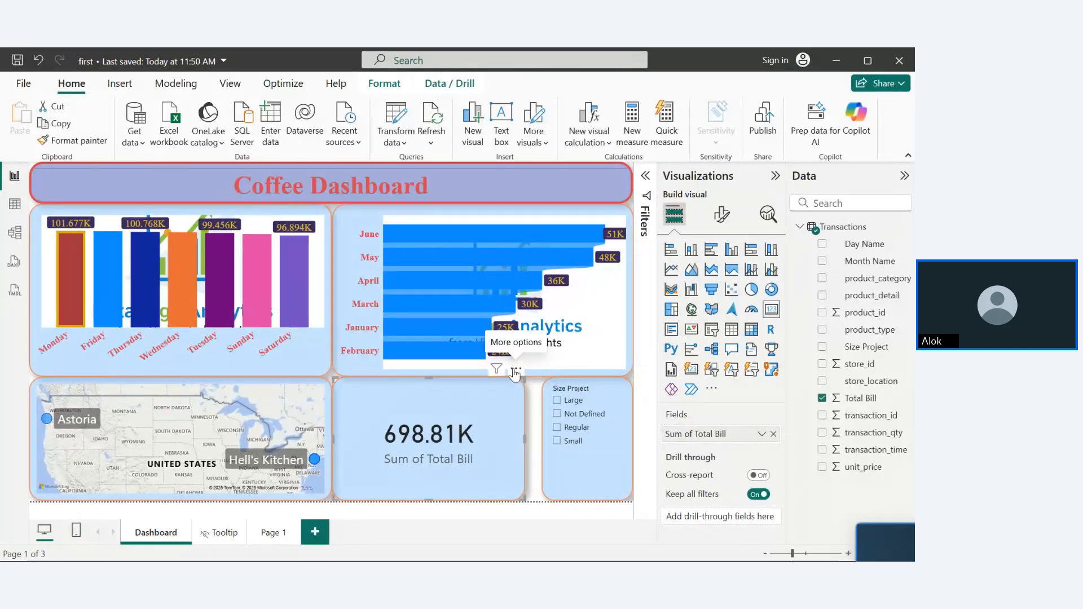
- Replace the Total Bill card with a new card visual sized to fill the gap between the map and the Size Project slicer
click(515, 370)
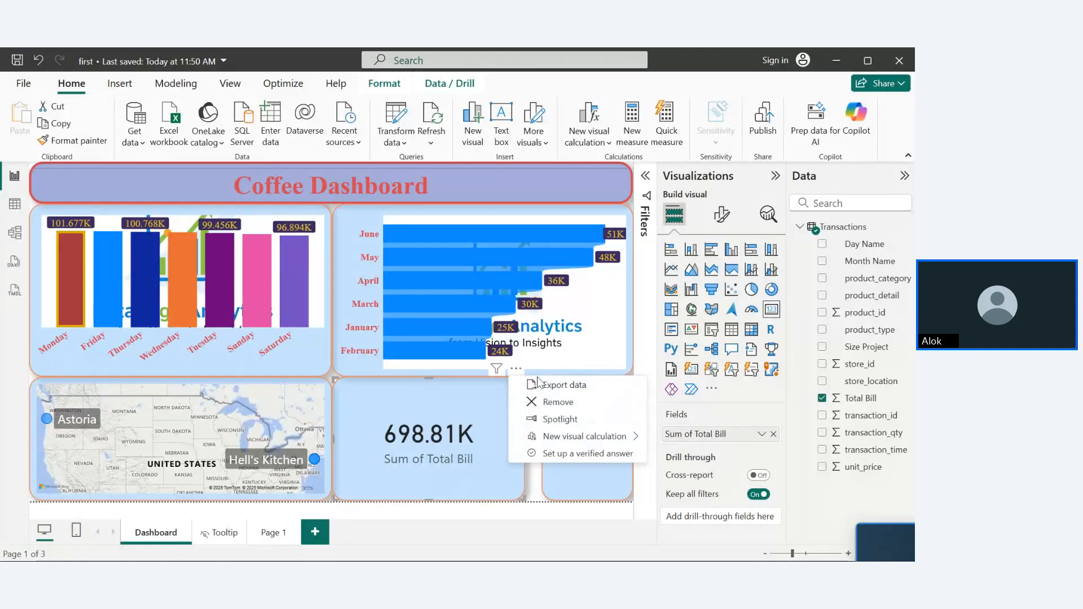
click(550, 403)
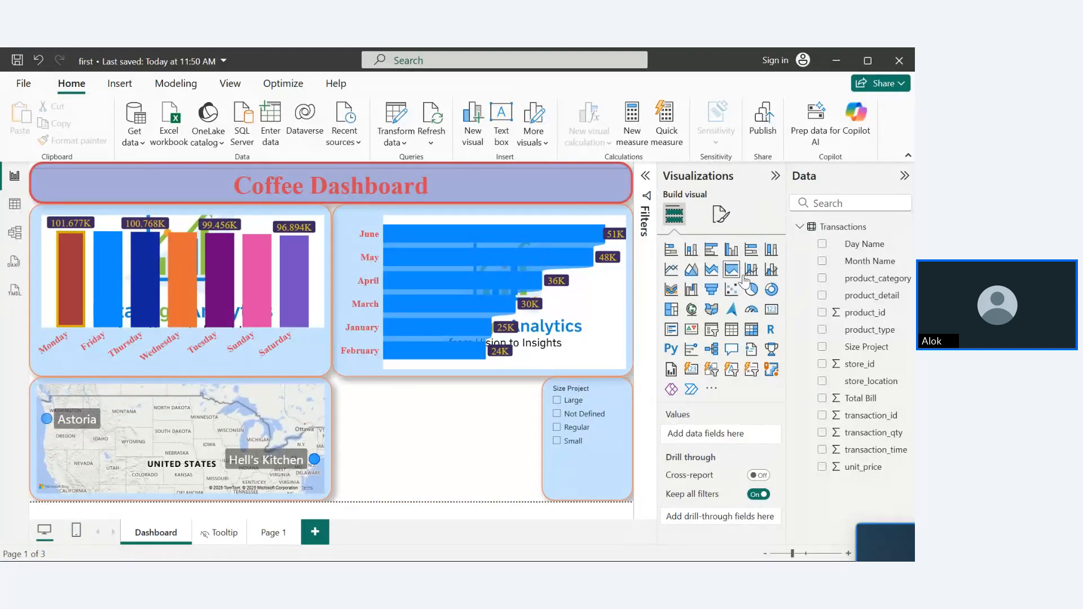
click(771, 311)
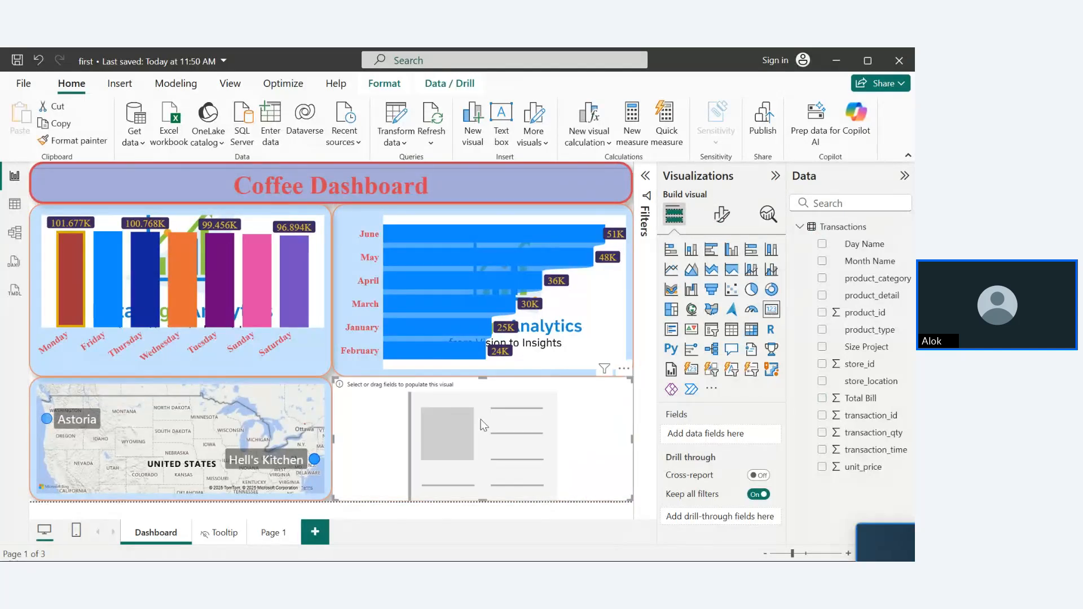
drag(632, 440, 543, 439)
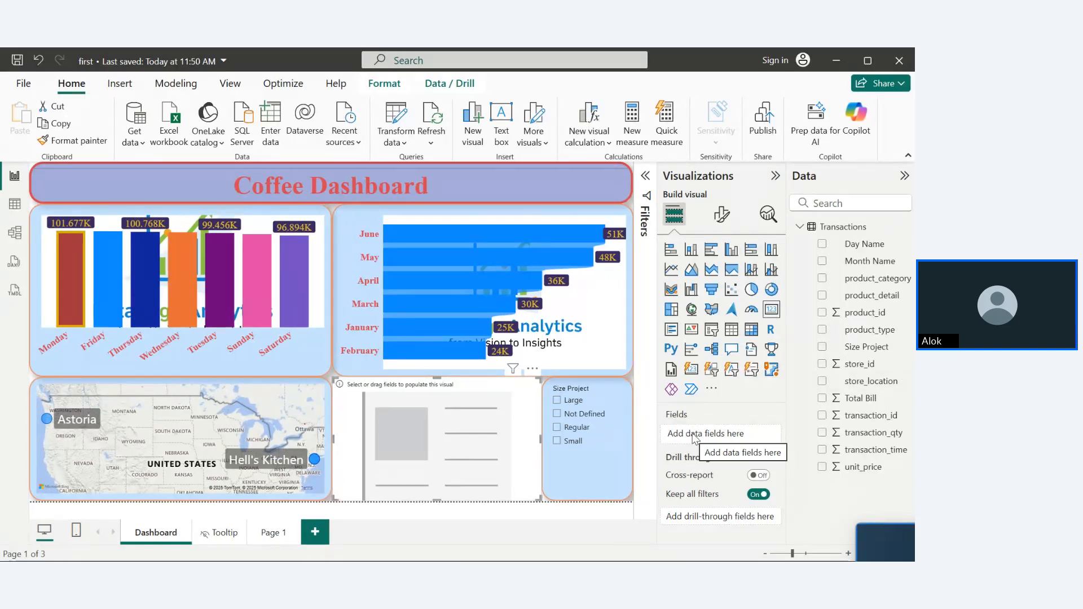
- Use Total Bill as the new card's field and copy the Size Project slicer's formatting onto the card
drag(873, 400, 725, 437)
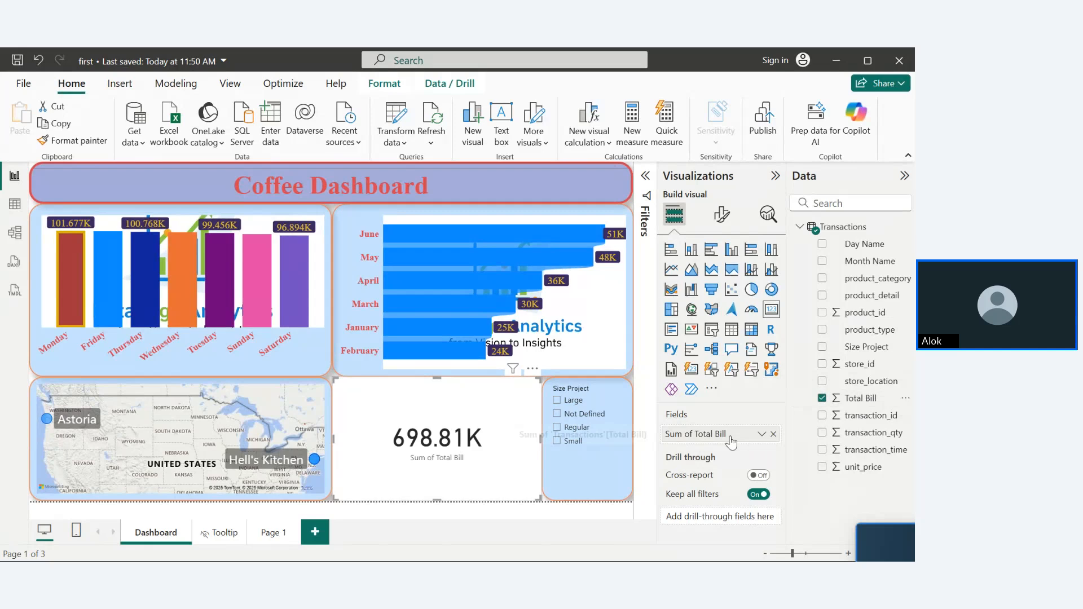
click(547, 466)
click(74, 141)
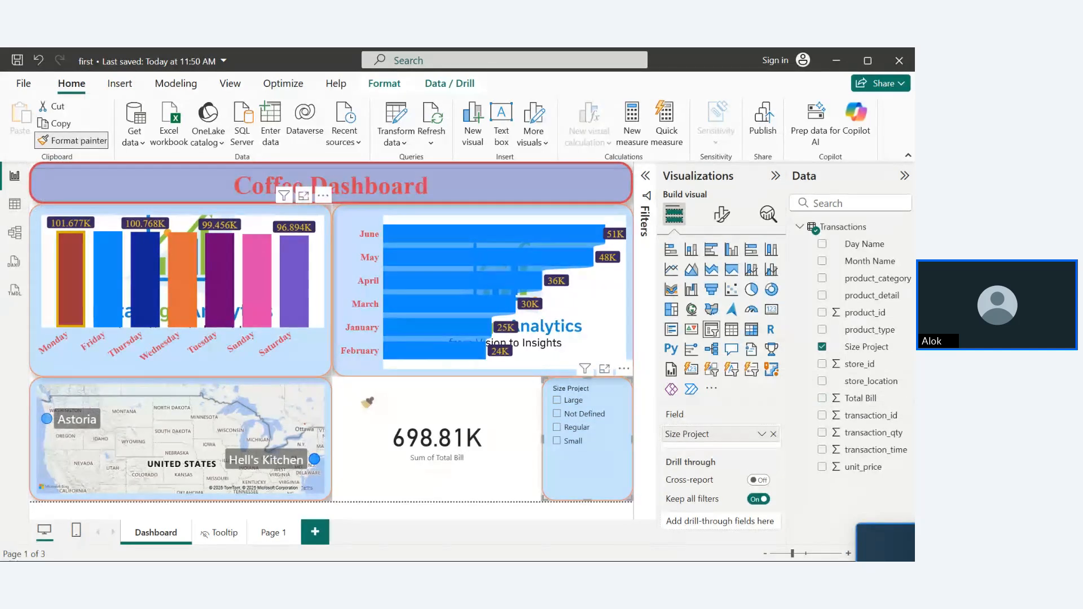
click(497, 439)
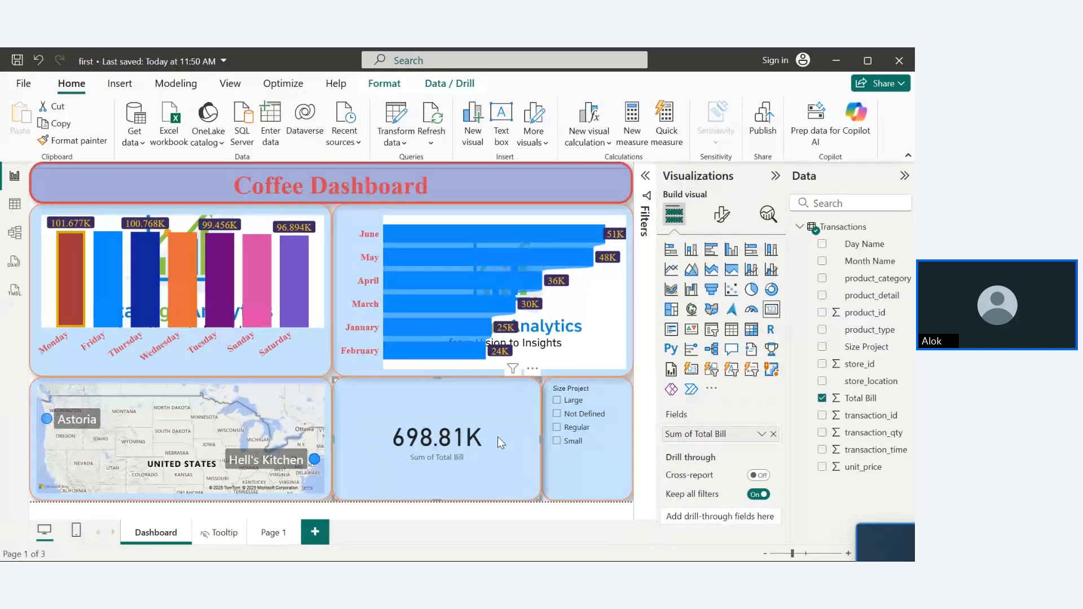
- Test the Size Project slicer by filtering the dashboard by Large, Not Defined, Regular and Small in turn, and clear the selection
click(562, 401)
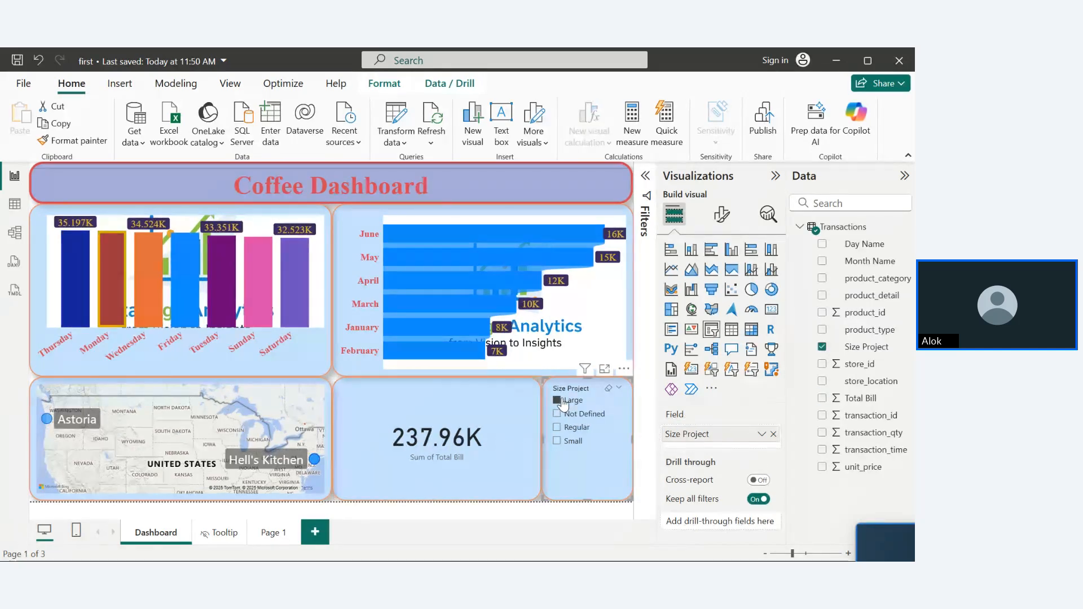
click(562, 415)
click(558, 427)
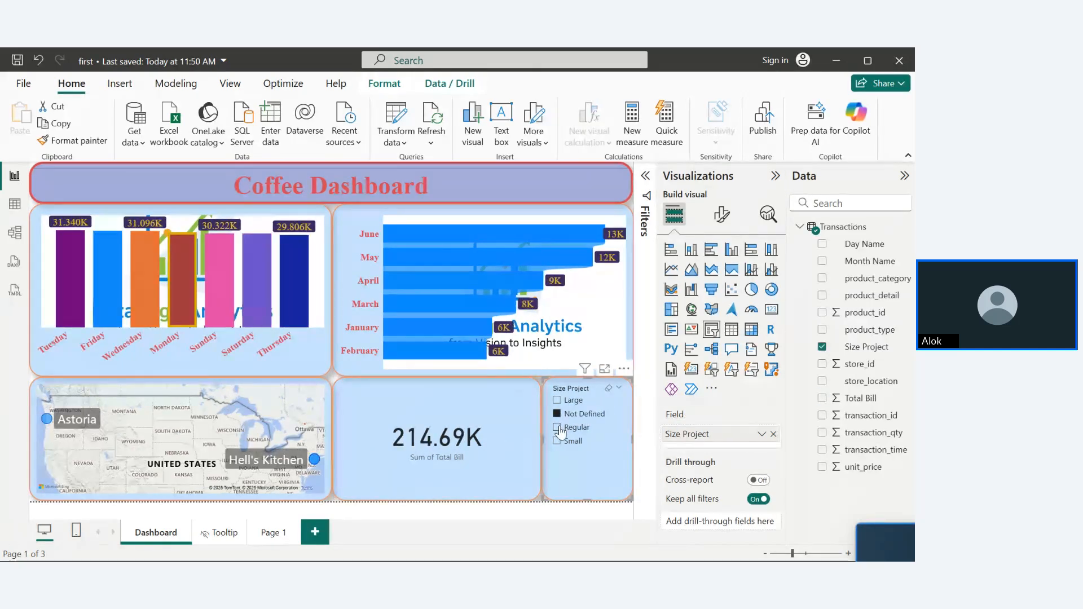
click(558, 442)
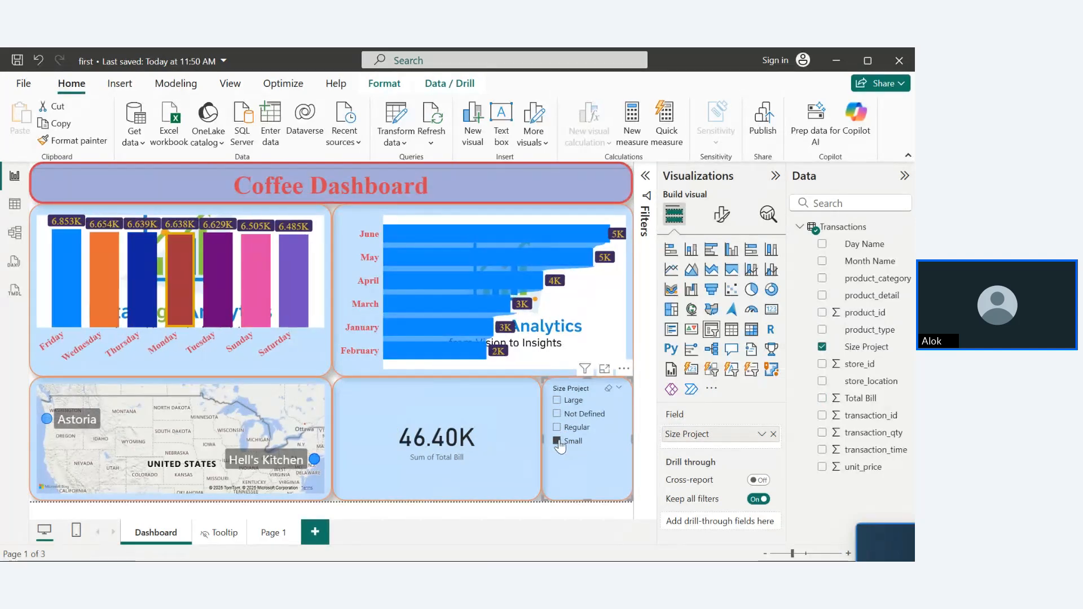
click(558, 401)
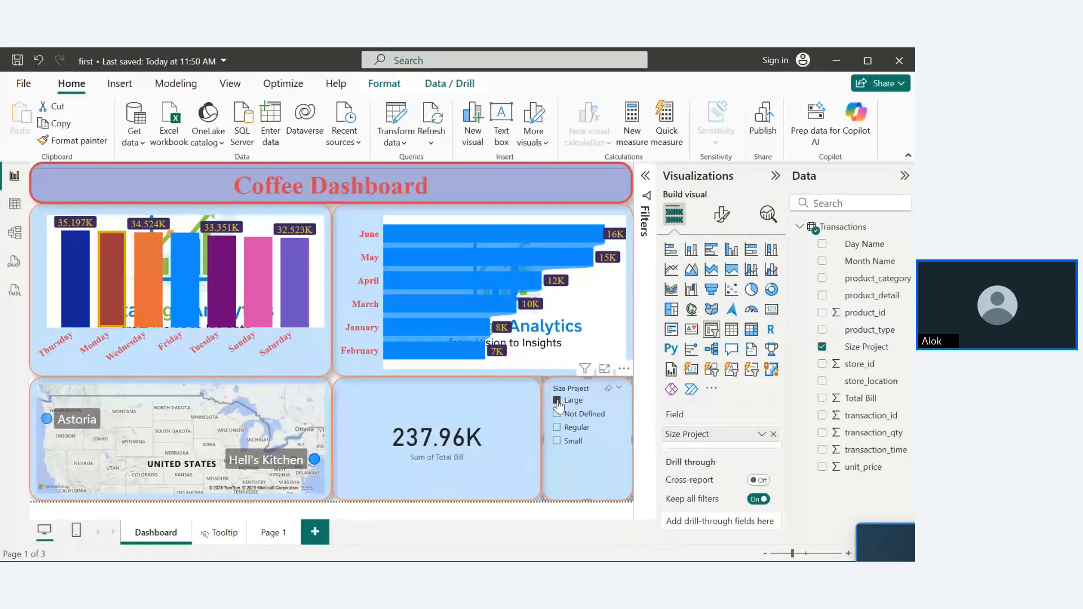
click(607, 388)
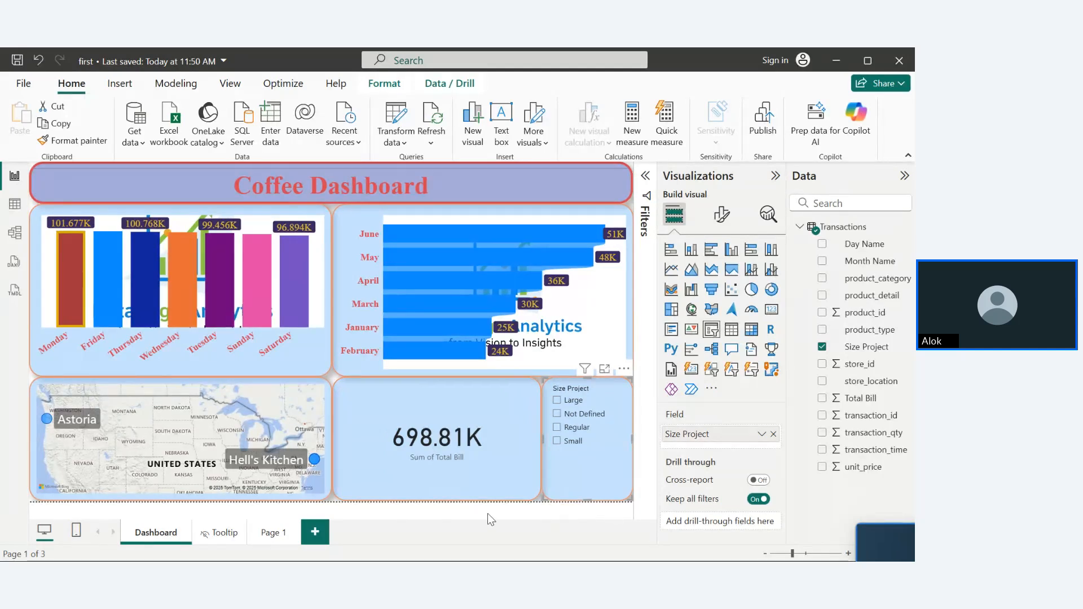
- Replace the Size Project slicer with a new slicer that uses the product_type field
click(623, 369)
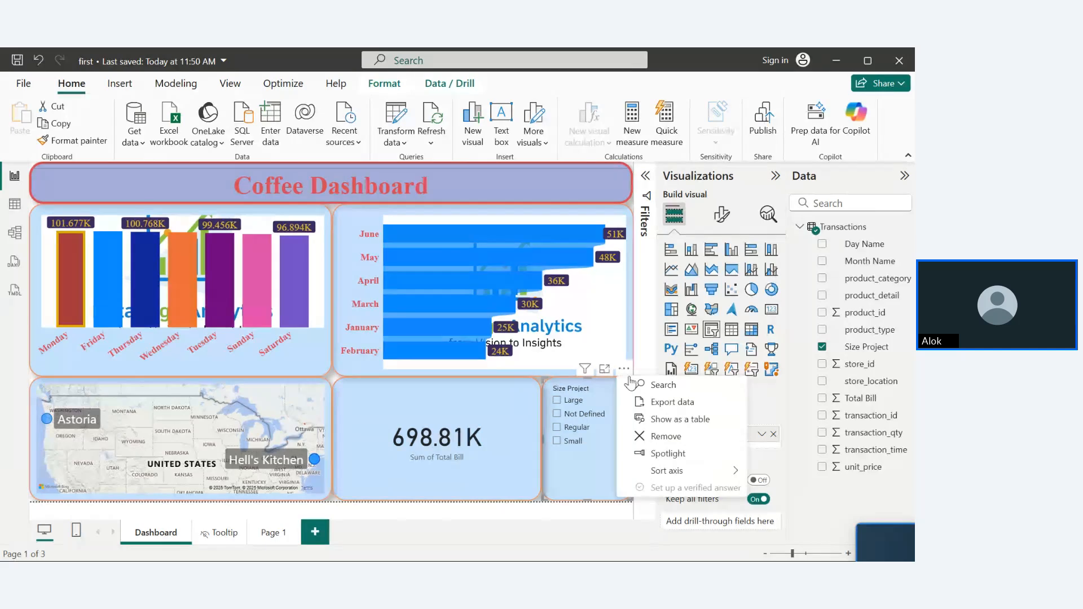
click(657, 437)
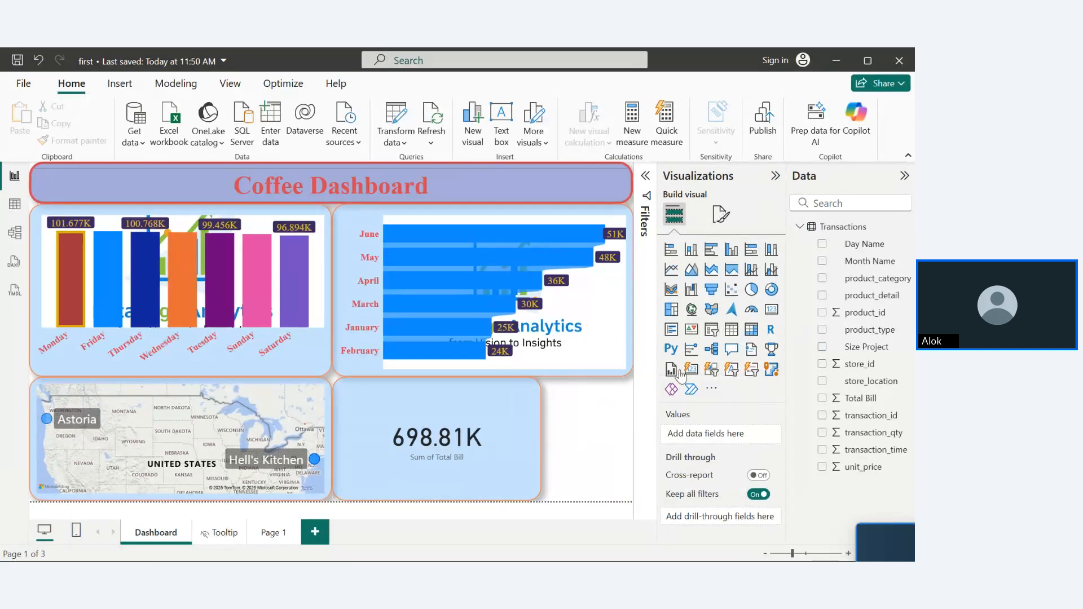
click(712, 331)
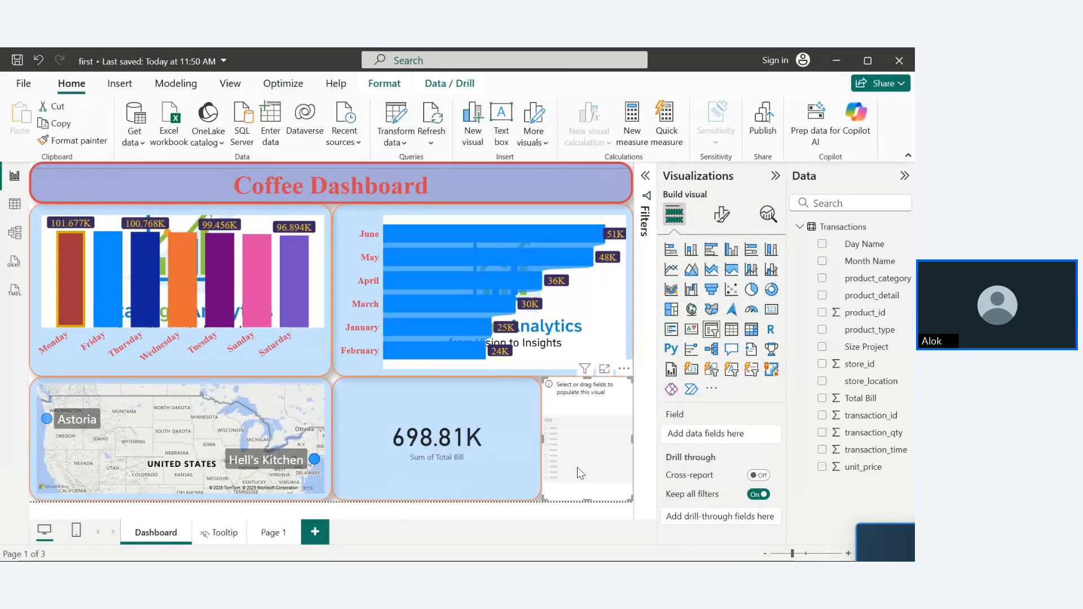
click(856, 399)
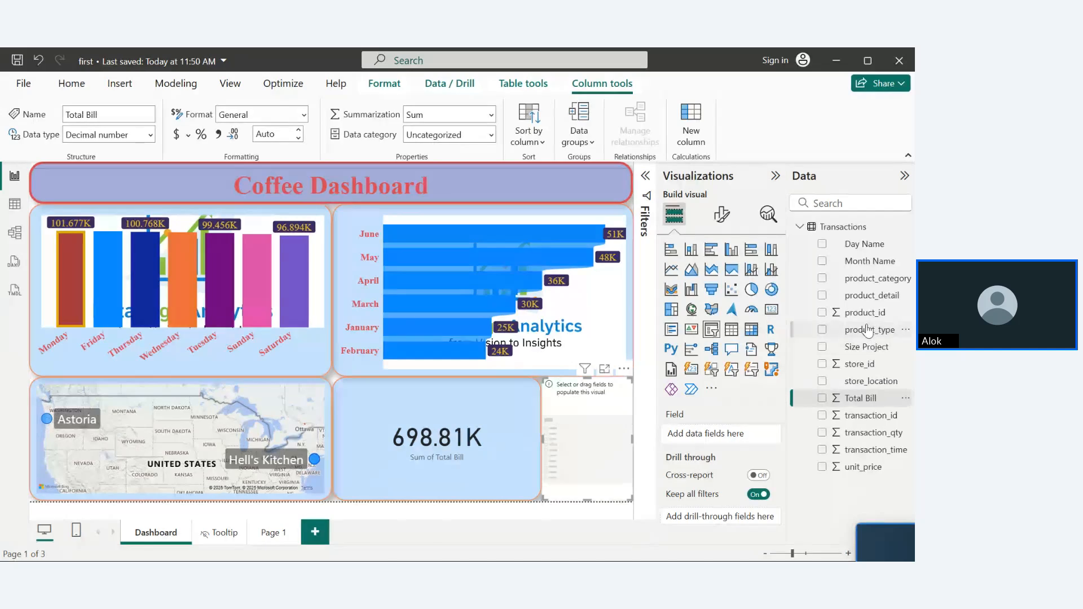
drag(869, 336, 621, 465)
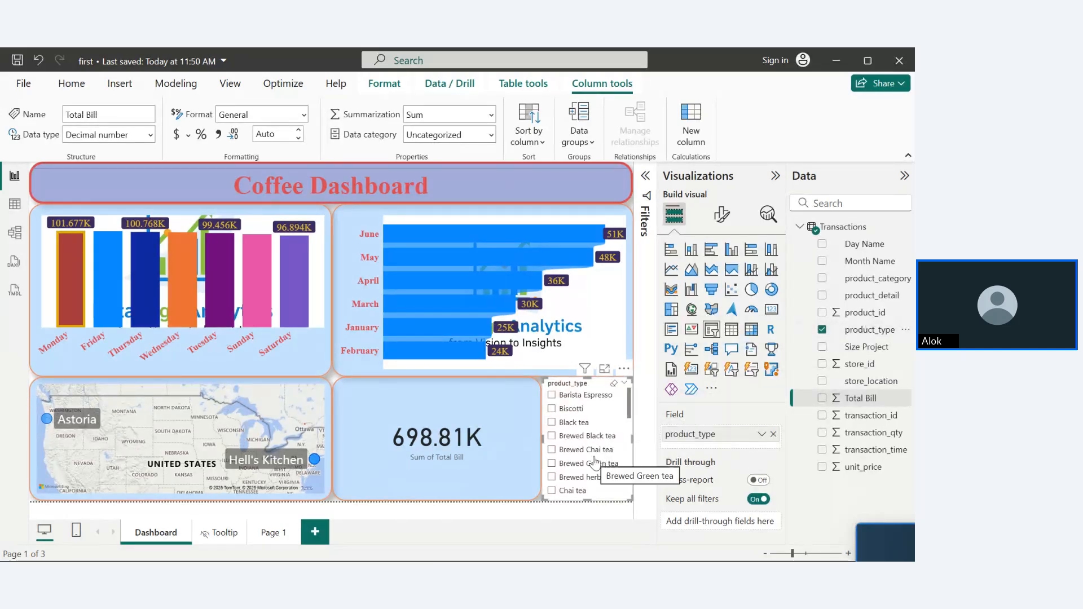
- Examine the product_type slicer's filter and sort options and the Total Bill column's sort and format choices, testing and clearing a few tea types
mouse_move(588, 373)
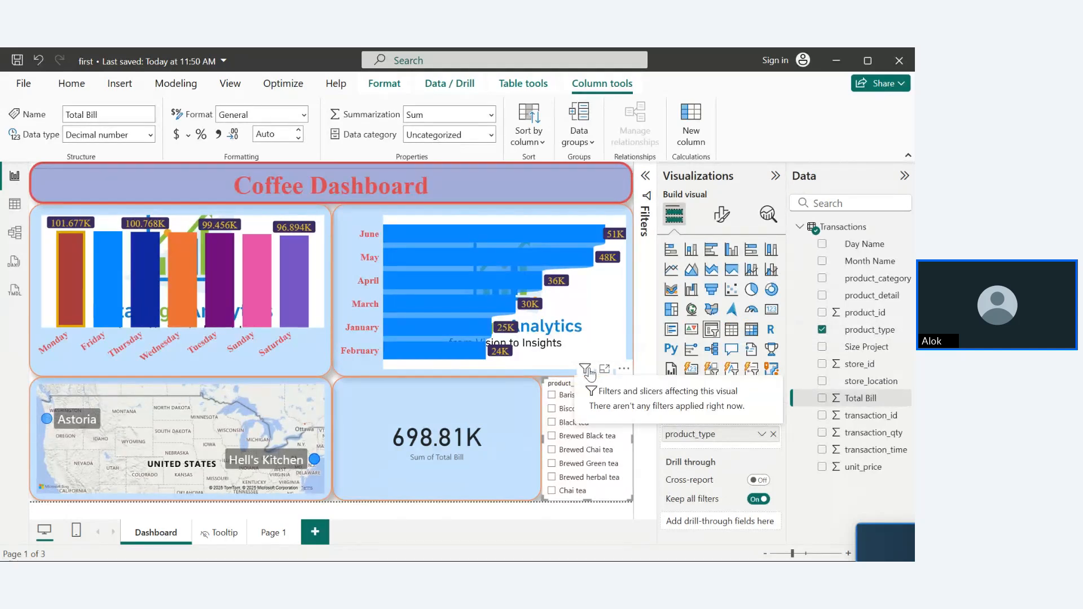
click(624, 371)
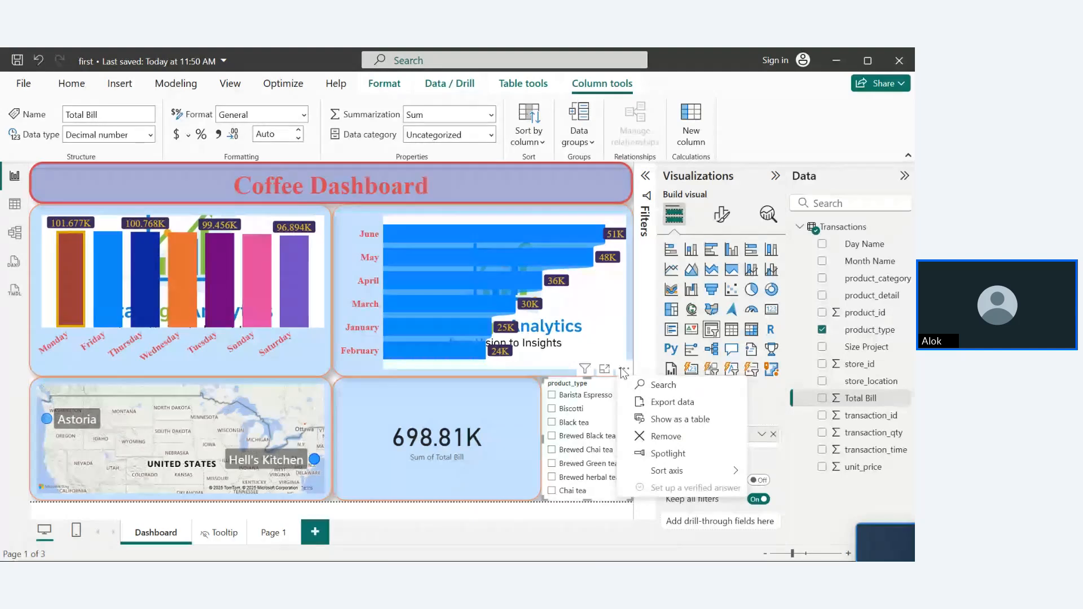
mouse_move(660, 475)
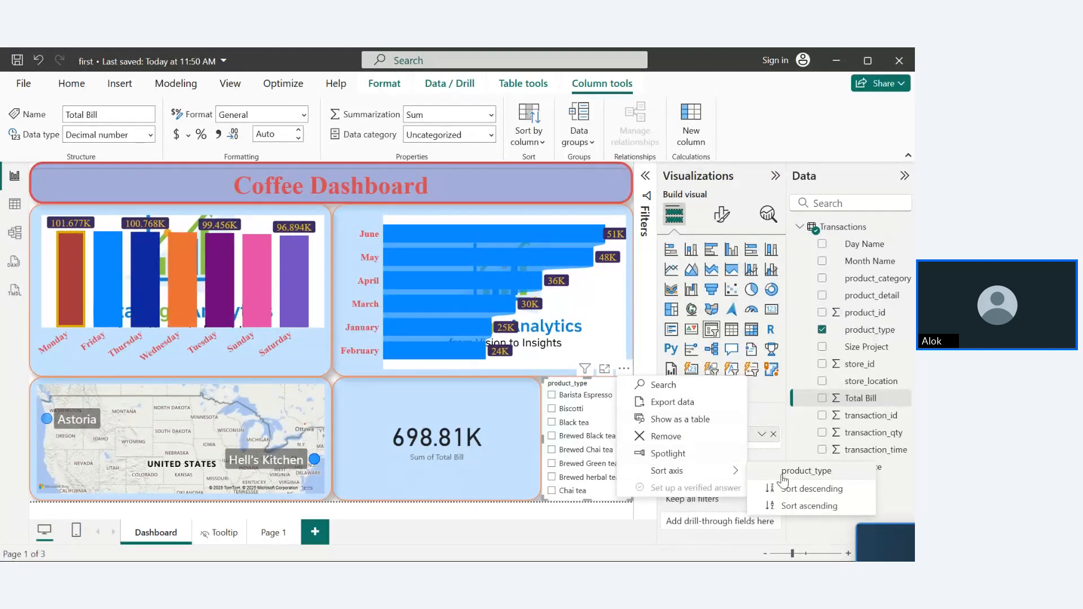
click(594, 435)
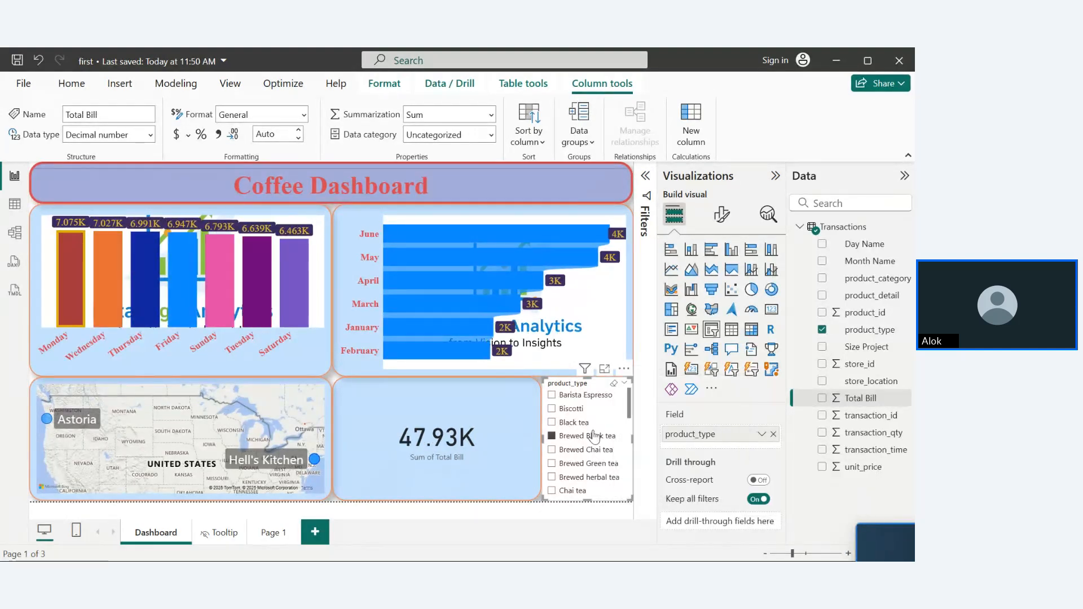
click(534, 146)
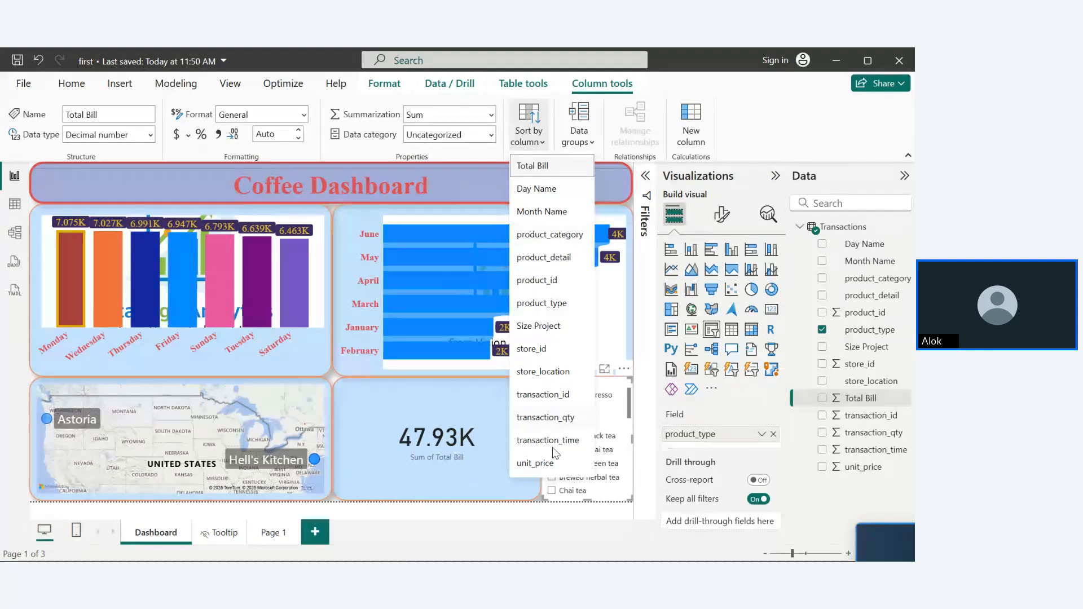
click(600, 464)
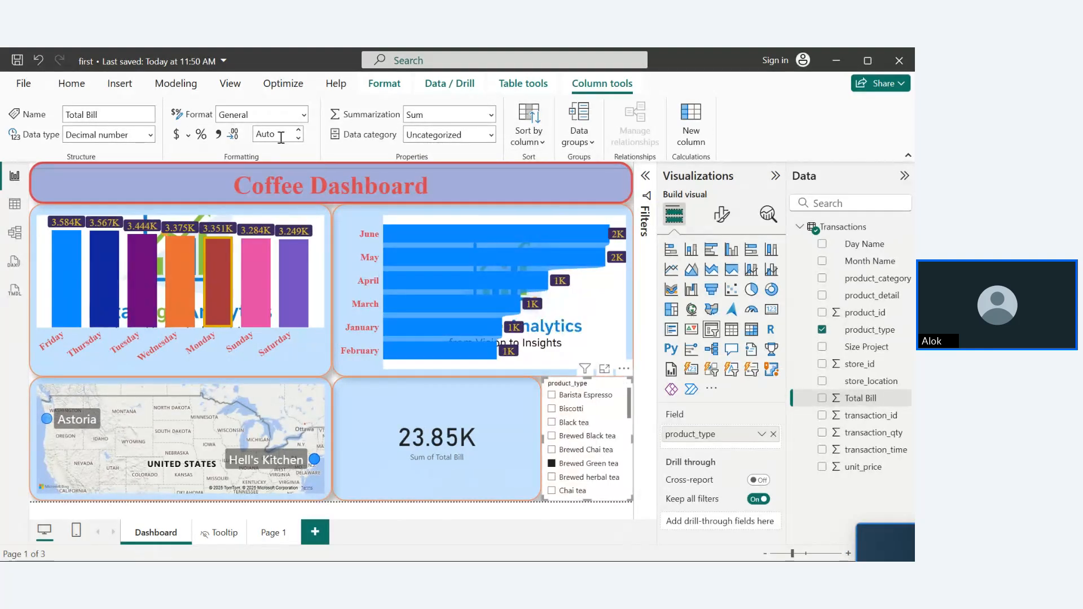
click(300, 115)
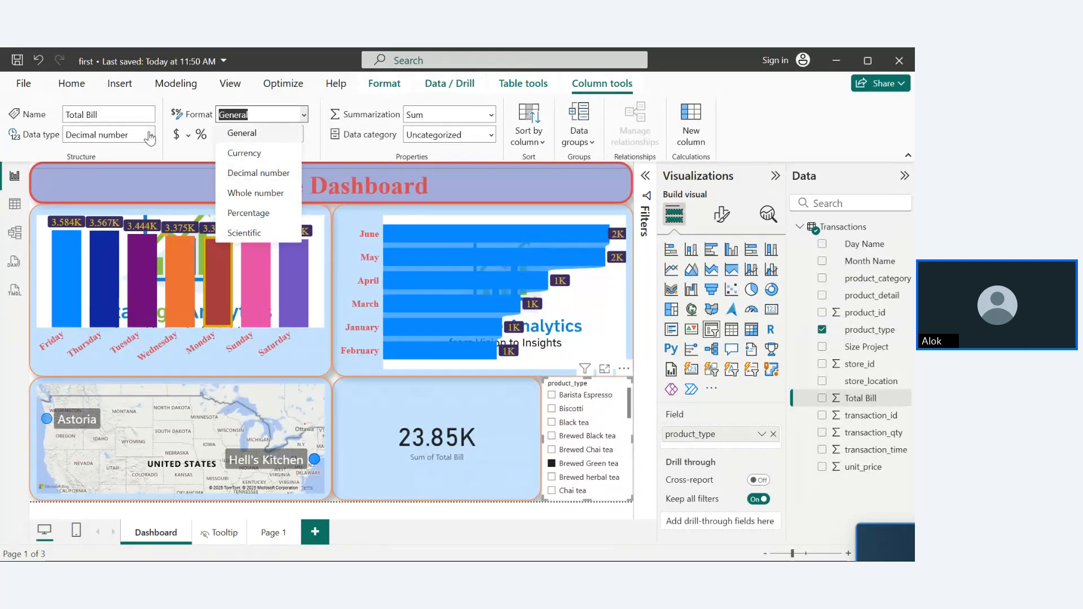
click(551, 463)
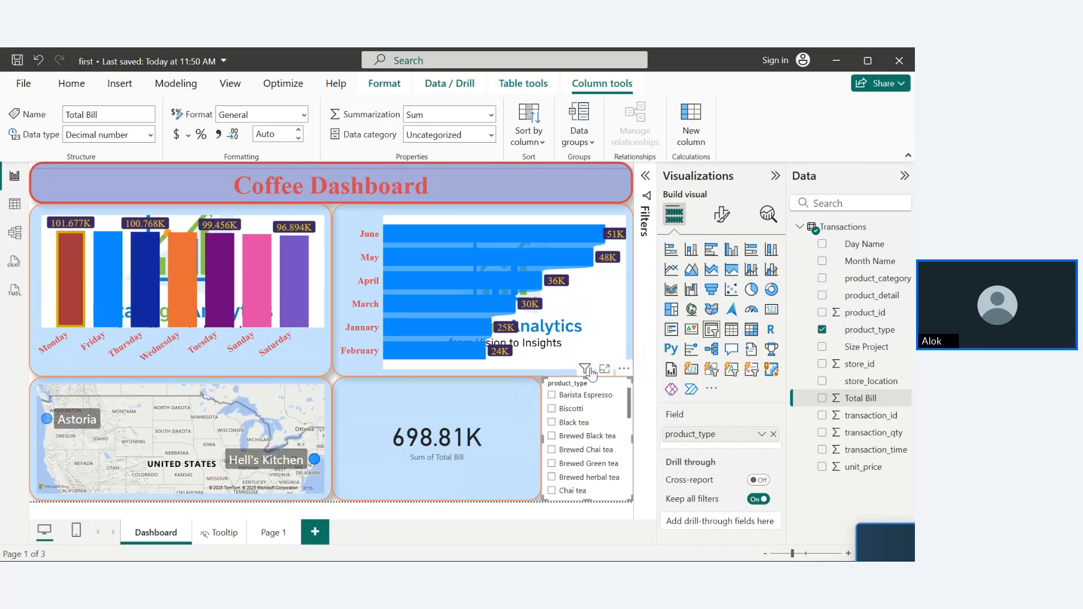
mouse_move(587, 373)
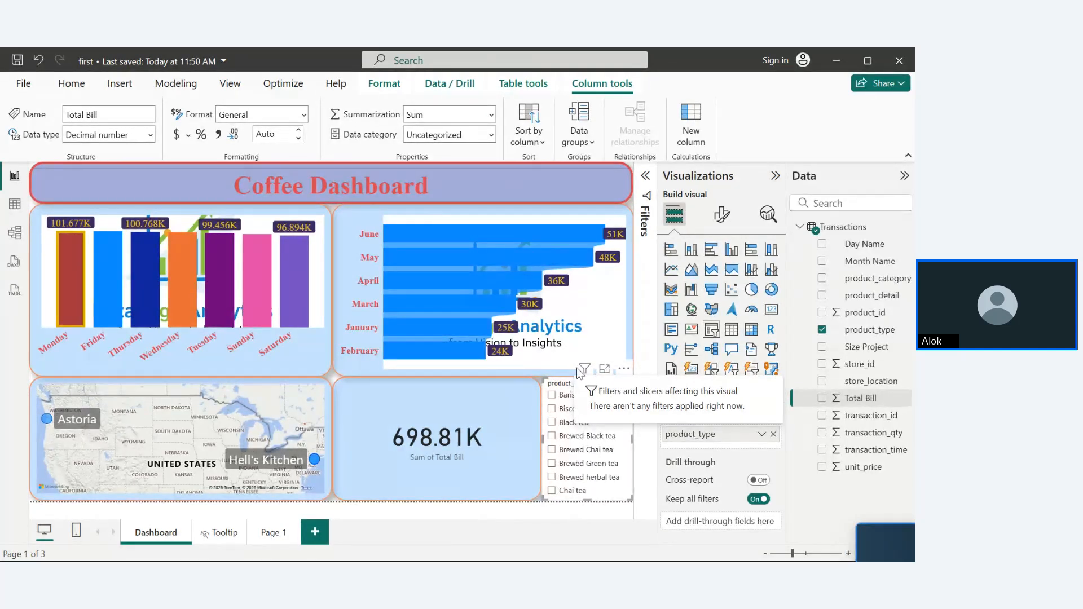
click(552, 421)
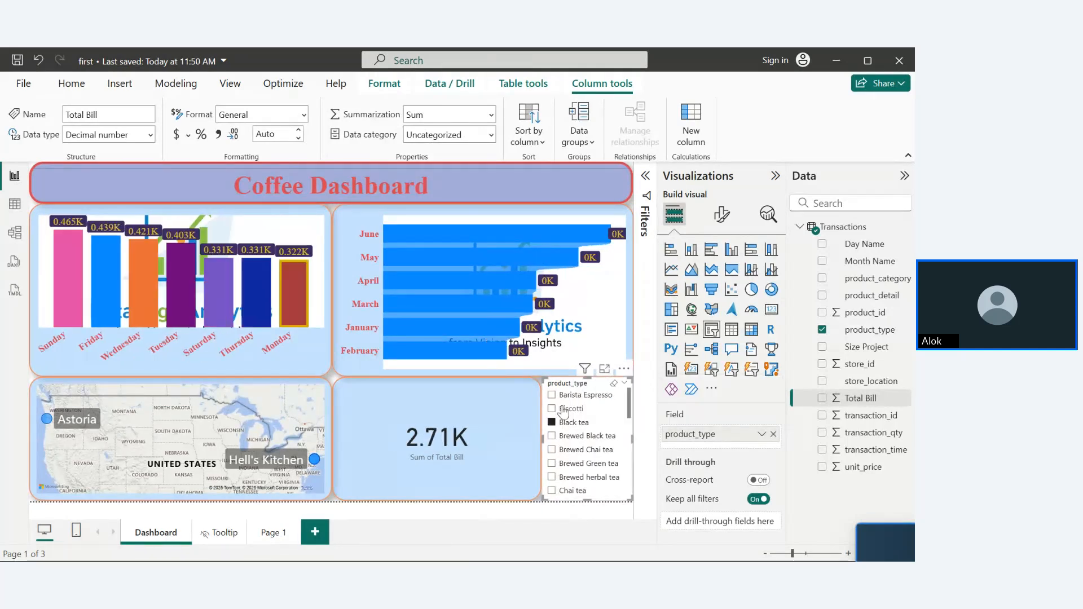
click(552, 422)
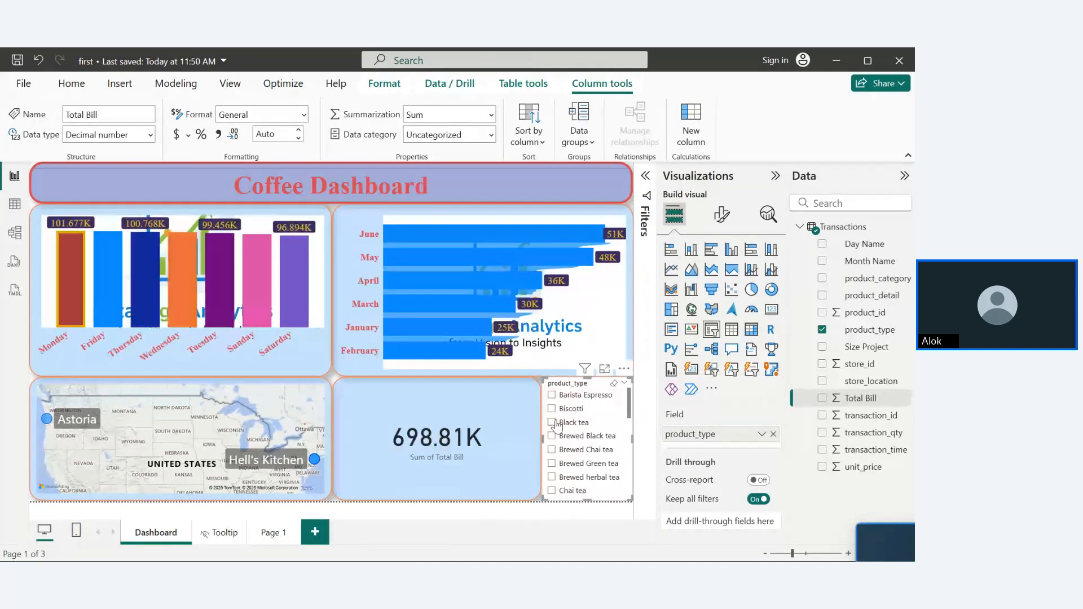
click(579, 135)
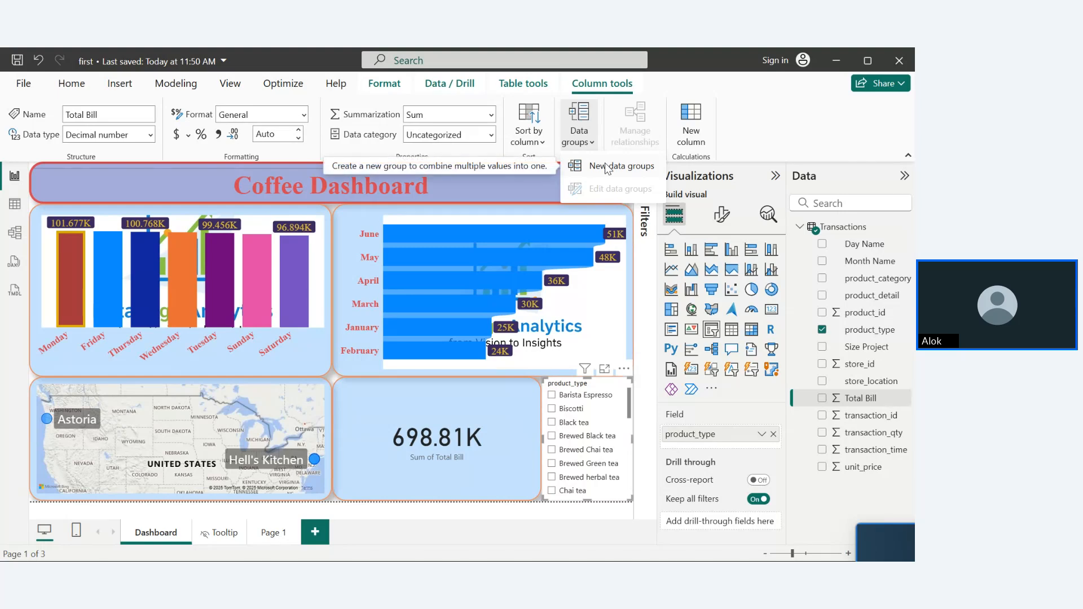
click(514, 80)
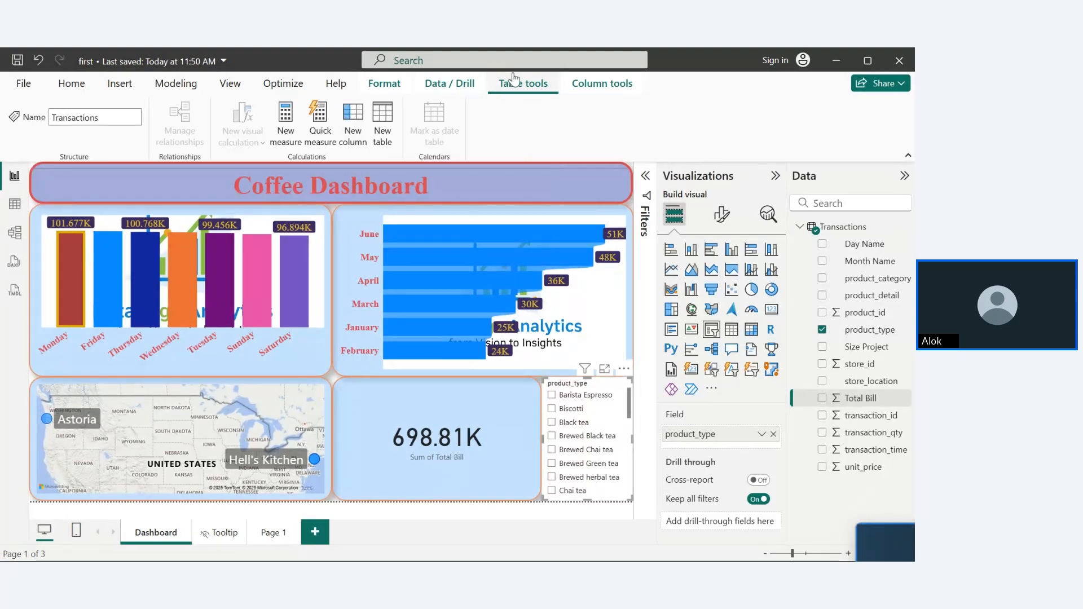
click(438, 91)
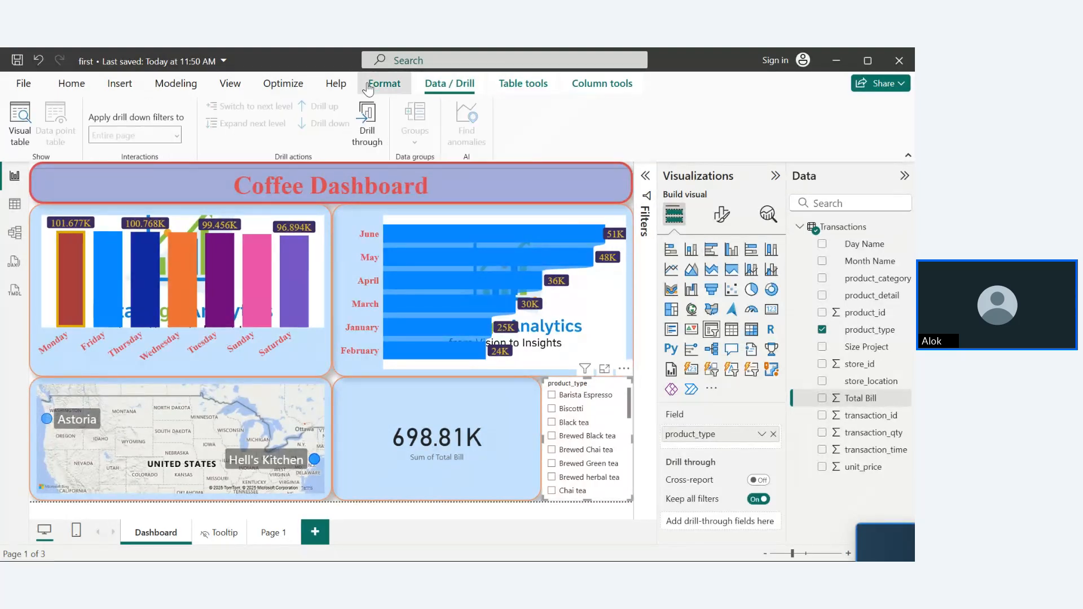
click(384, 83)
click(611, 84)
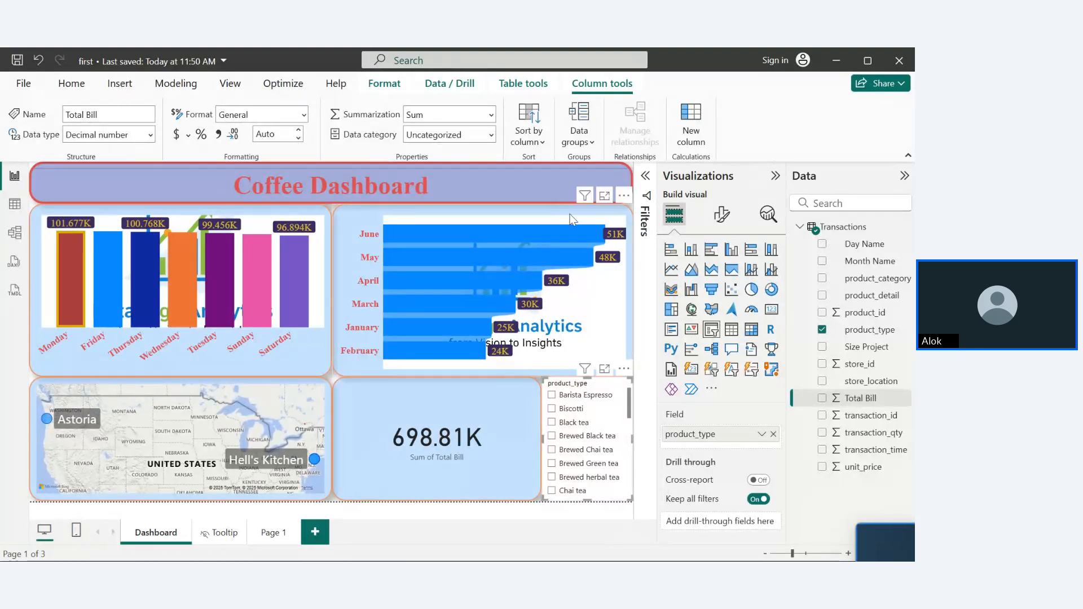
- Look through the product_type slicer's visual and general format settings, including its Values options
click(723, 213)
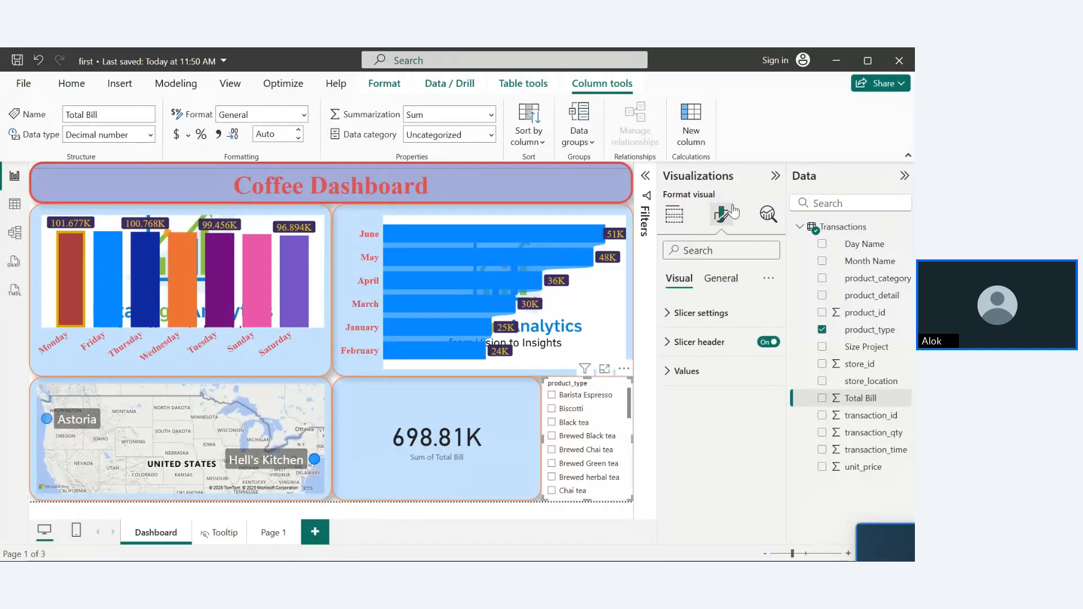
click(725, 281)
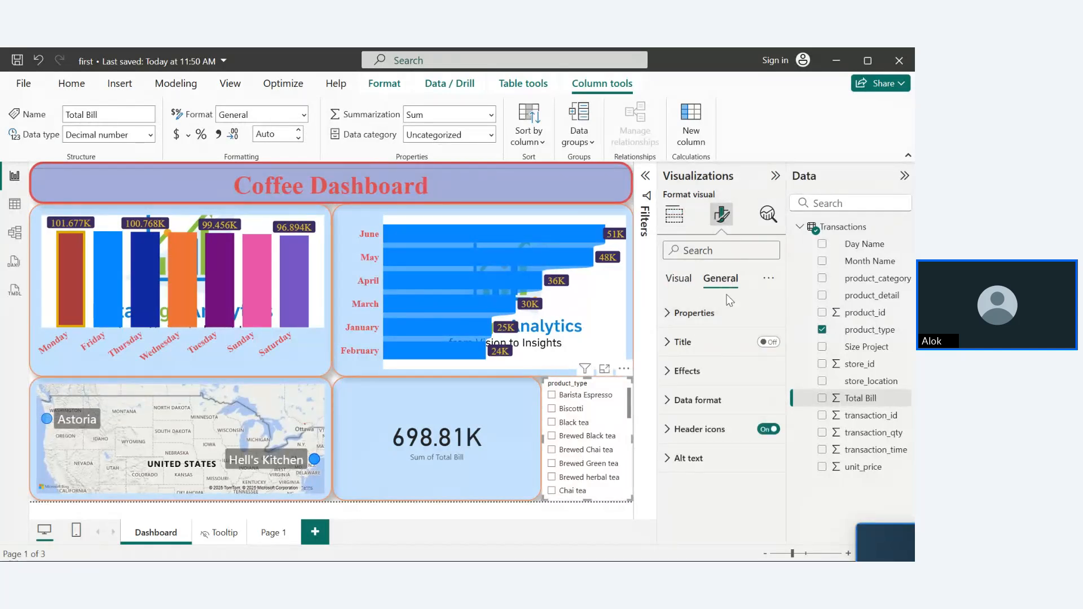
click(685, 287)
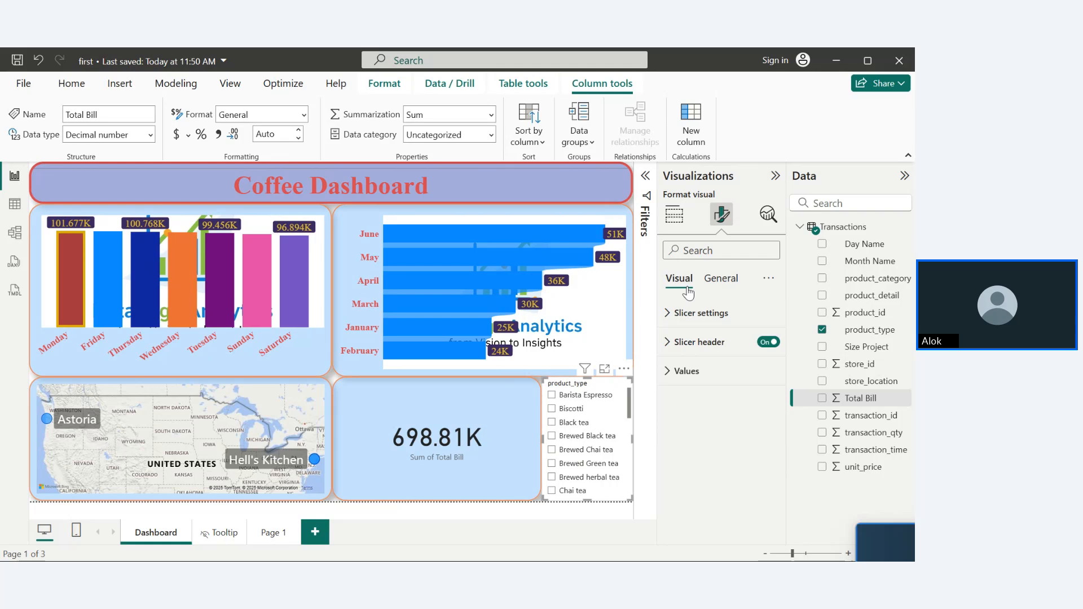
click(675, 375)
click(676, 375)
- Test the product_type slicer with several types, including Black tea, Brewed Black tea, Brewed Chai tea, Chai tea and Premium Beans, and clear the selection
click(550, 396)
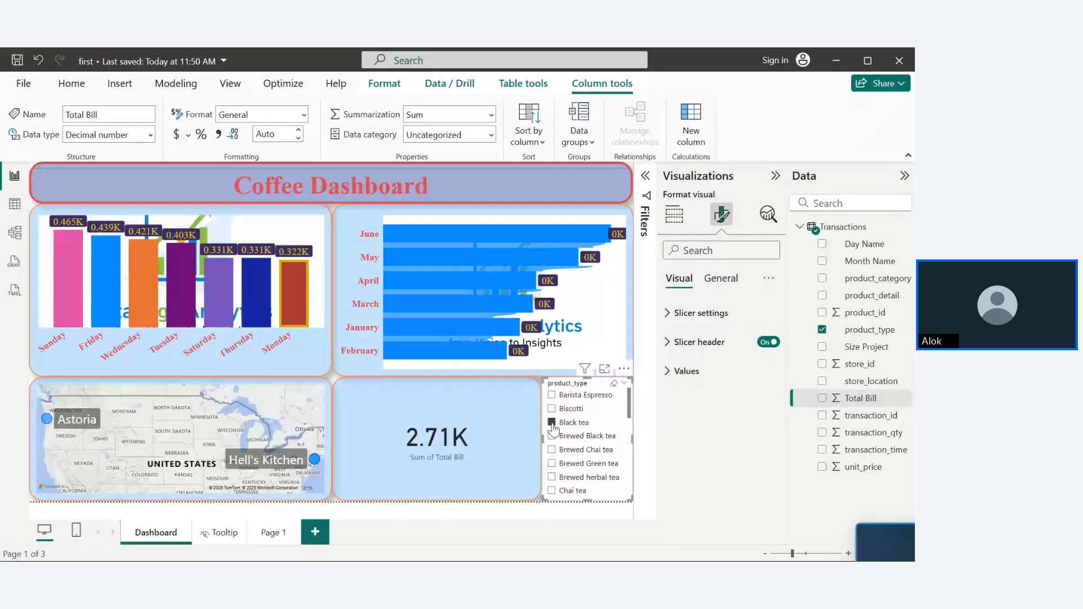
click(552, 436)
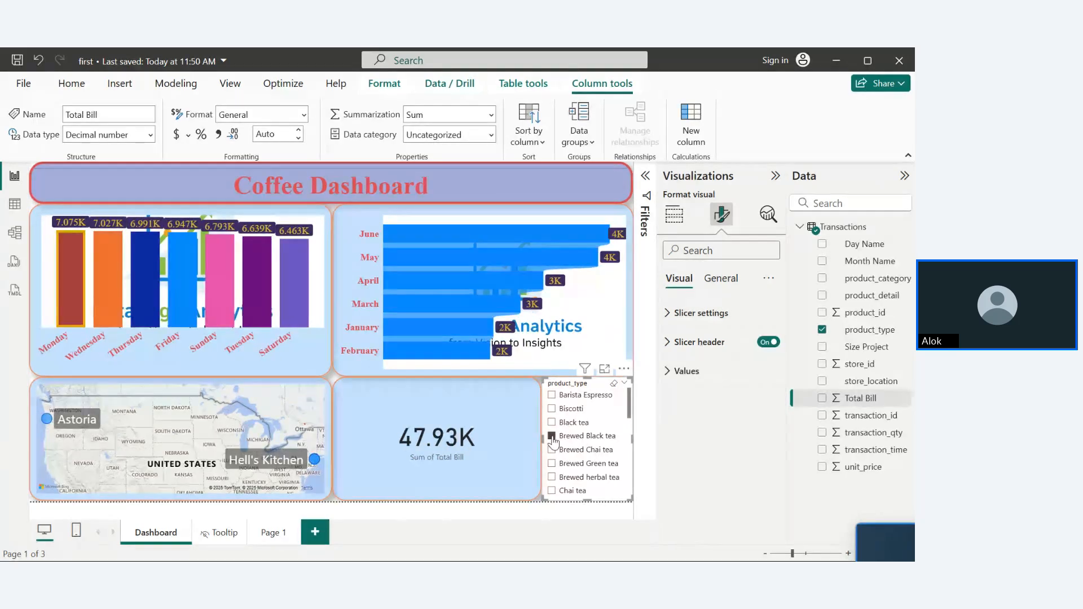
click(552, 449)
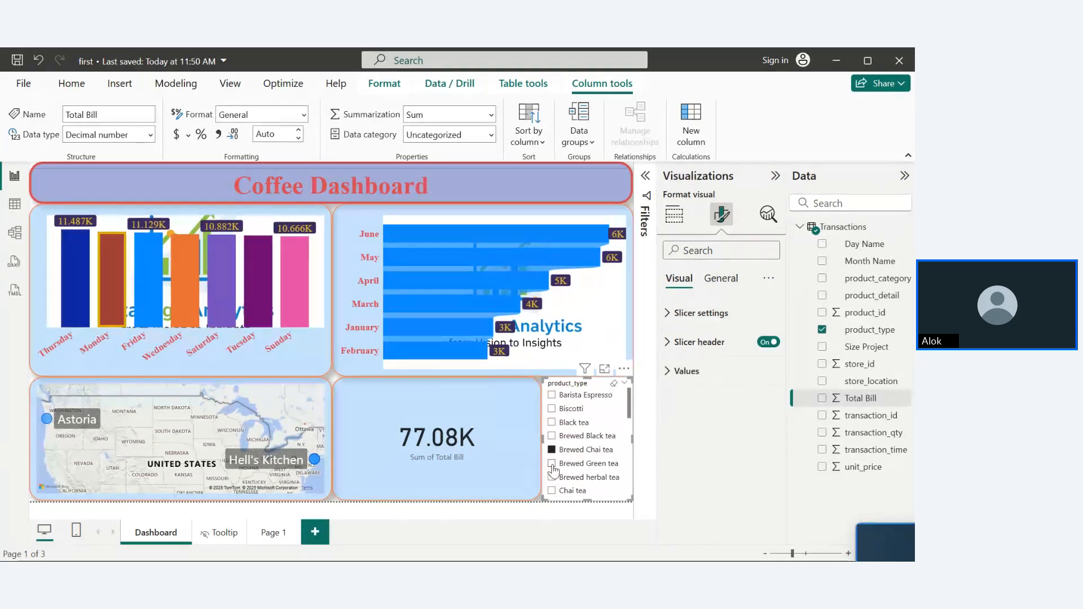
click(552, 464)
click(552, 477)
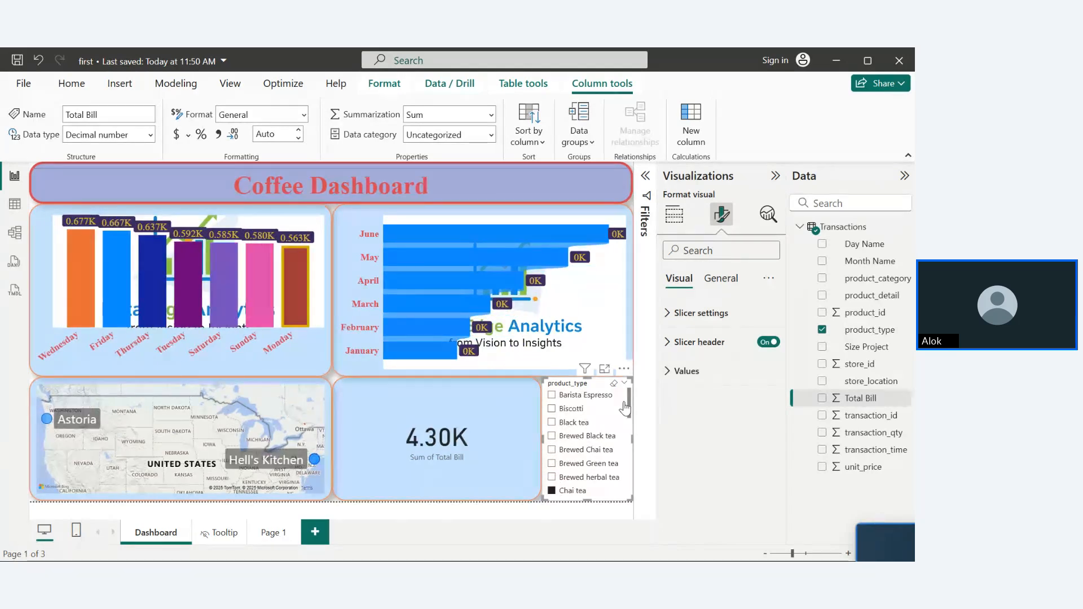
drag(631, 405, 630, 495)
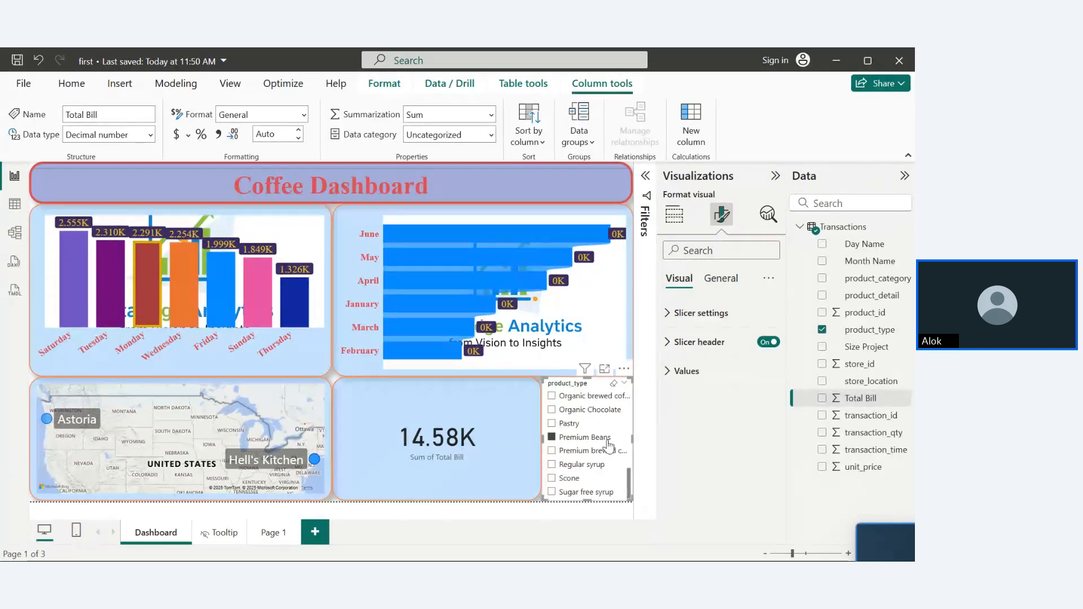
click(552, 439)
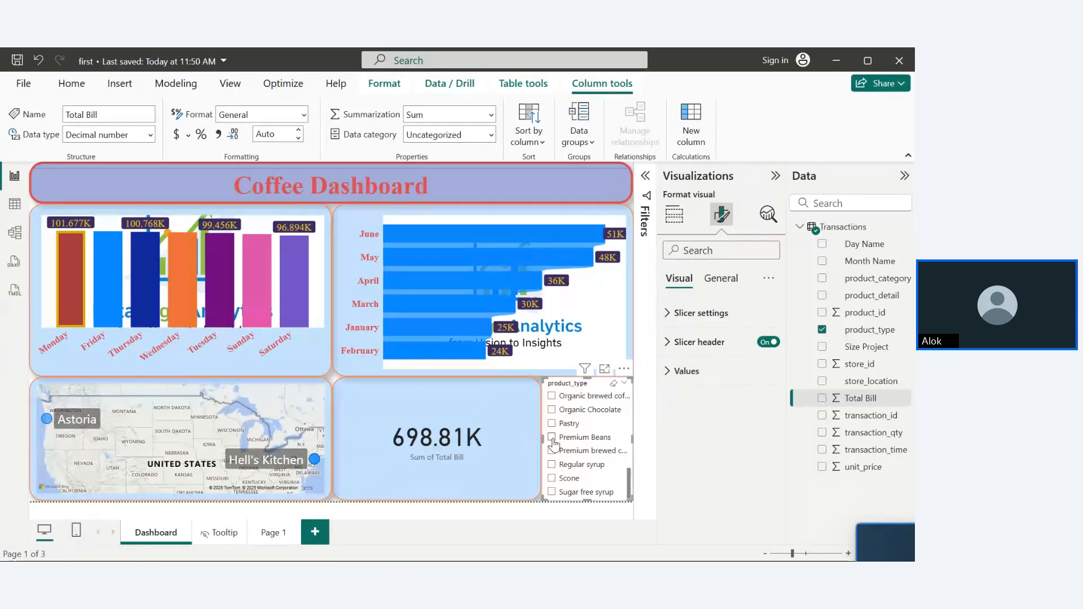
- Review the report settings reached from the slicer's additional format options and leave them without making changes
click(769, 280)
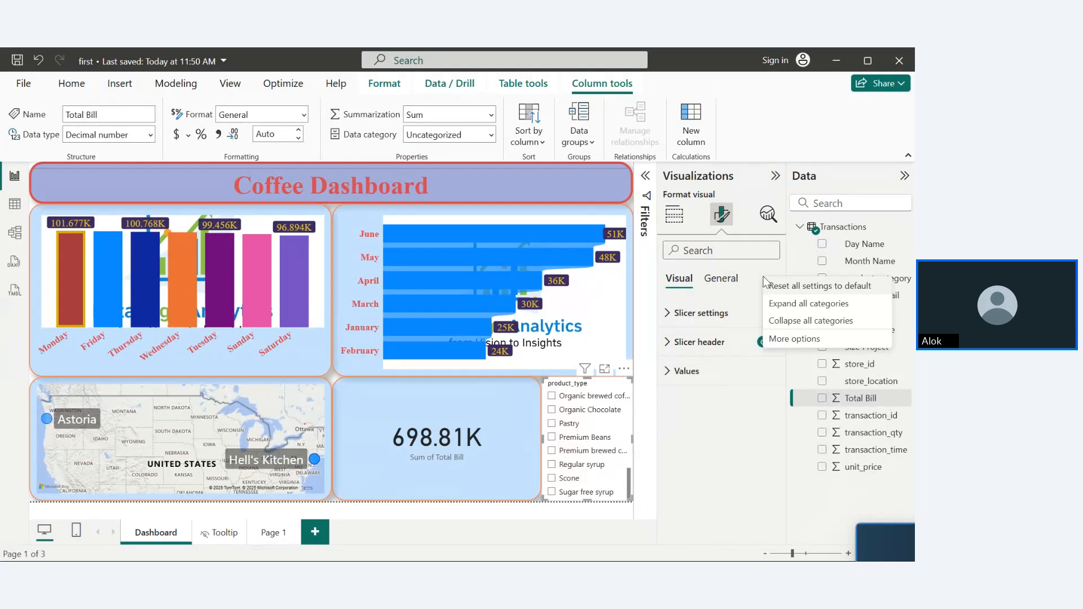
click(780, 340)
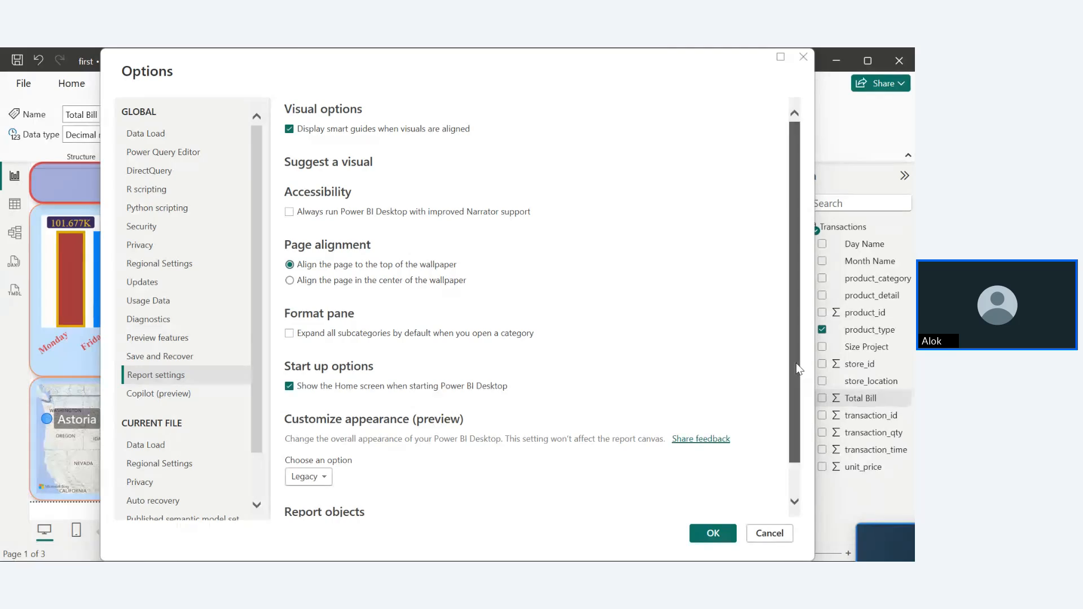
scroll(799, 368, down, 2)
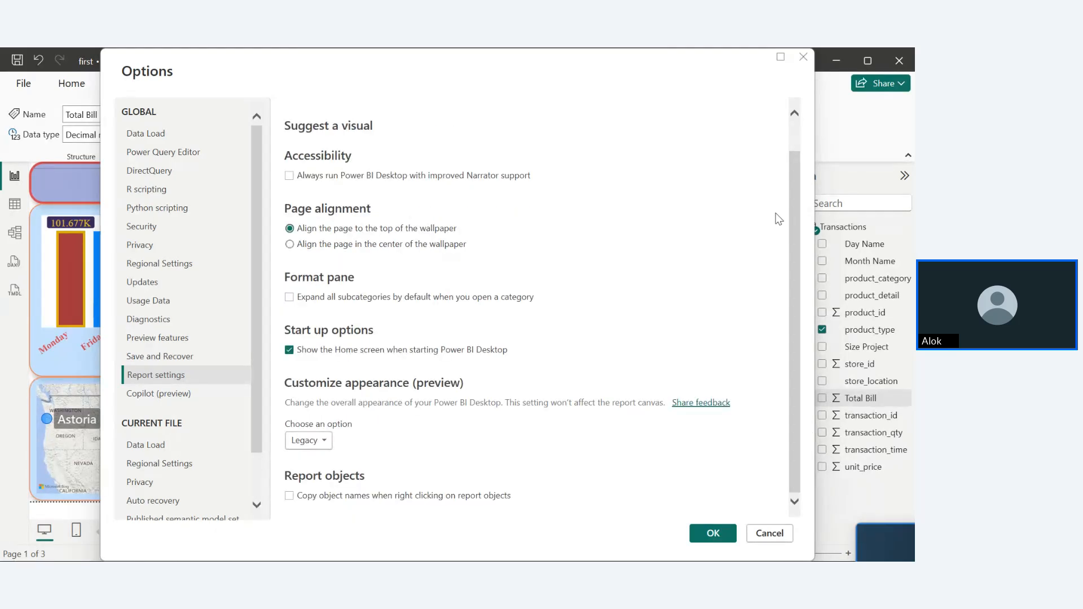
click(803, 57)
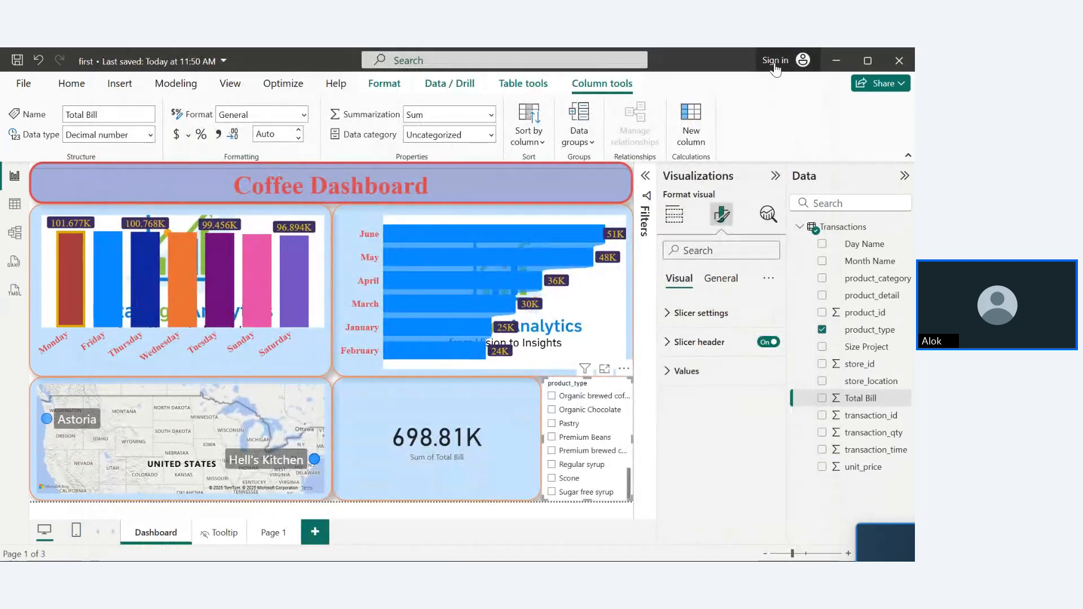
- Check the Total Bill column's data category, sort the column by Total Bill, and expand the slicer's Values formatting
click(489, 137)
click(490, 140)
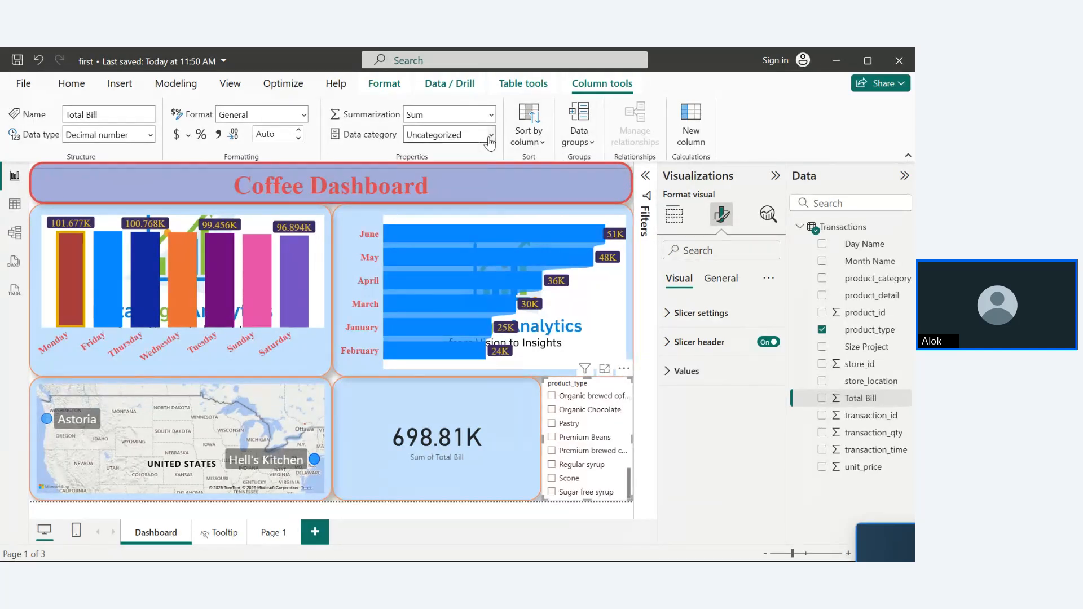
click(539, 145)
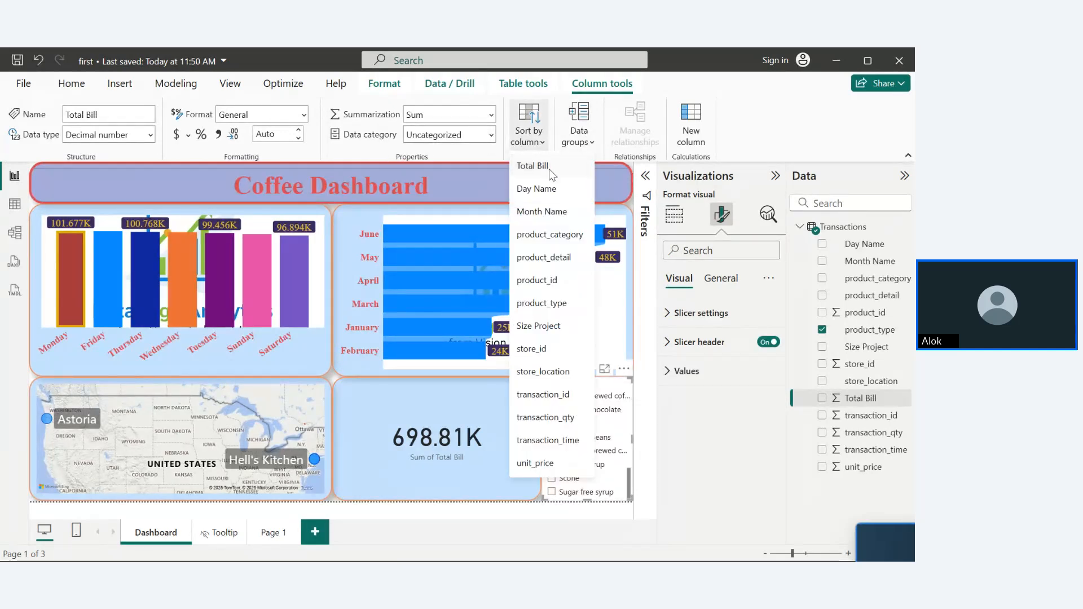
click(549, 168)
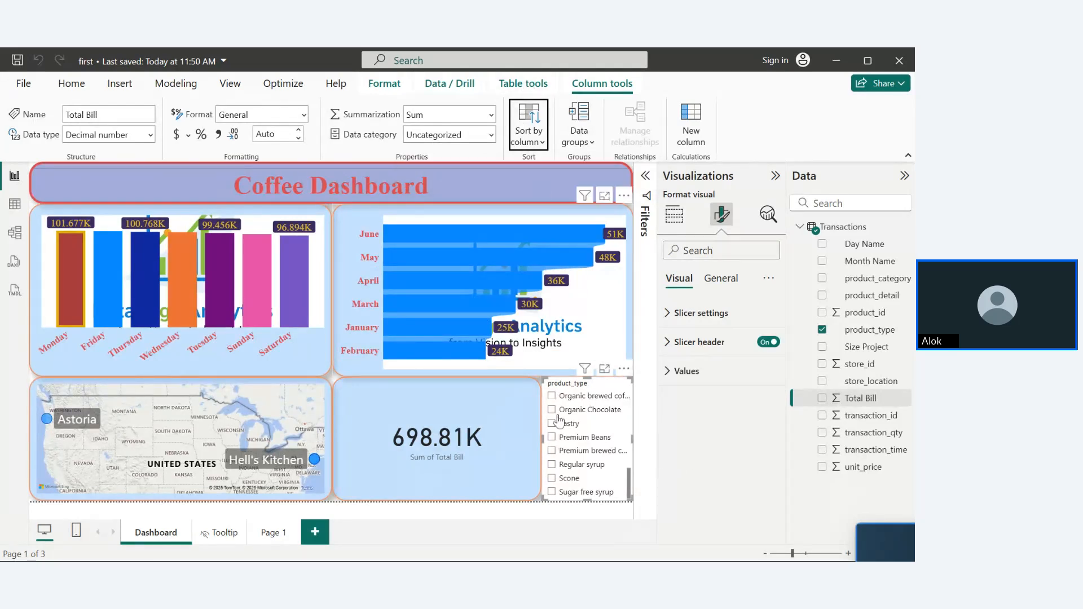
click(667, 373)
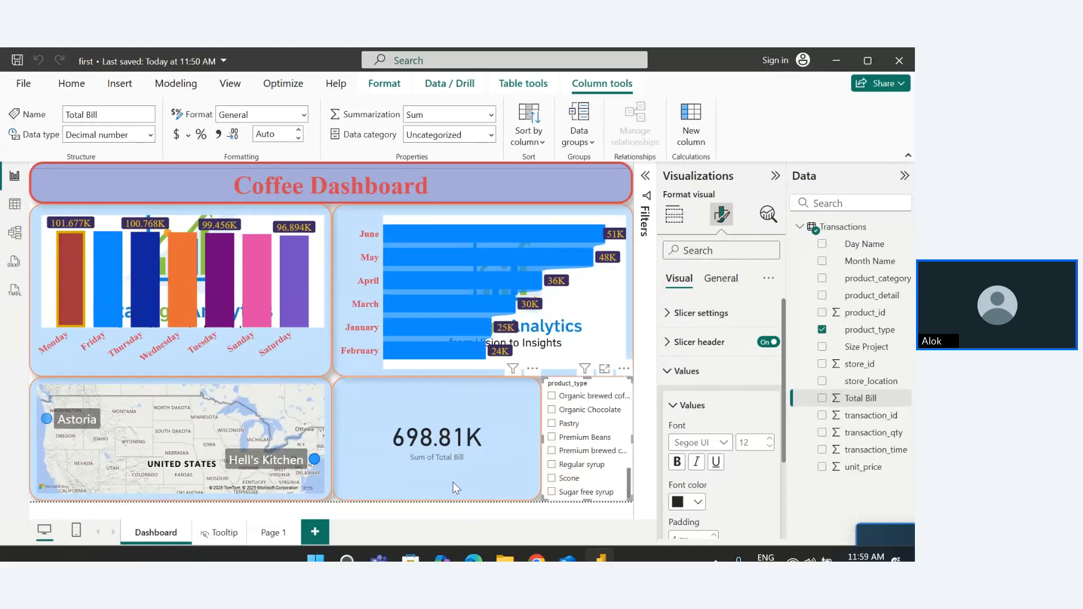
- Delete the report page named Page 1 that holds the large store_location map
click(273, 537)
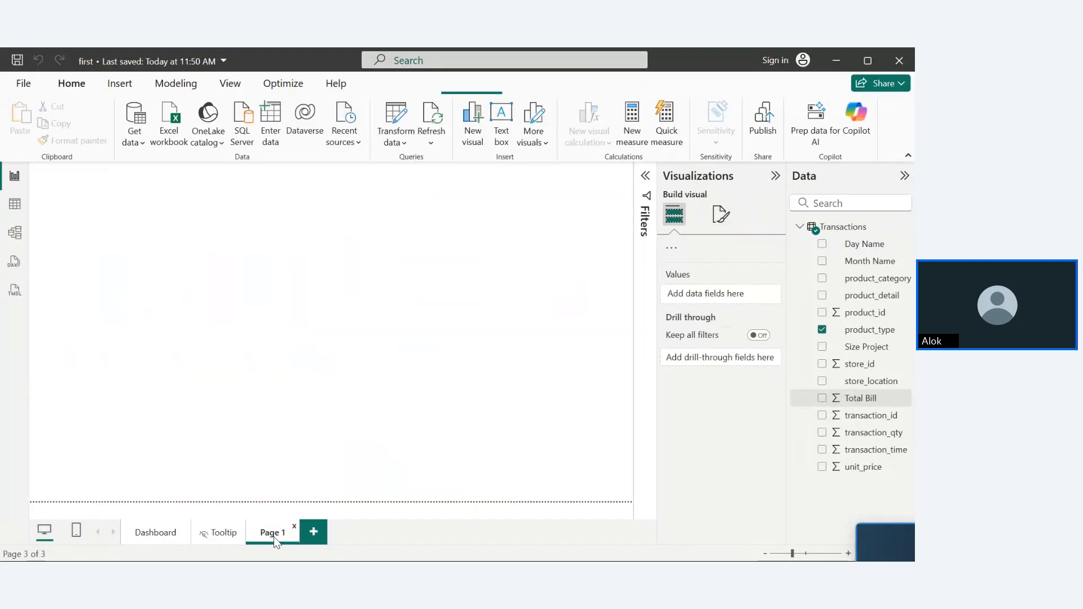
click(294, 528)
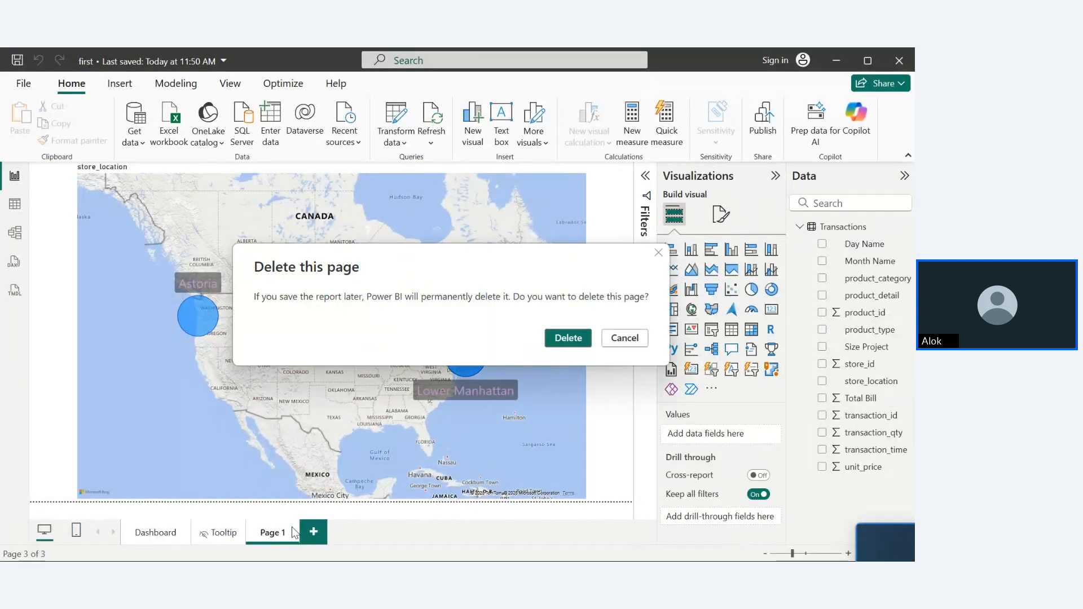
click(564, 333)
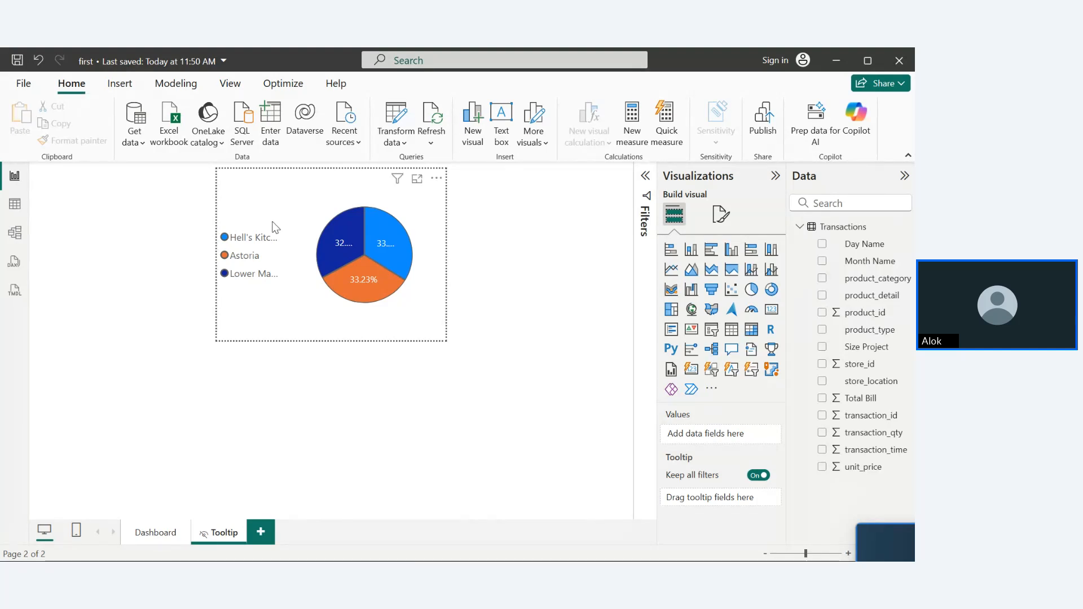
- Shrink the pie chart on the Tooltip page so it fills only the page's upper-left part
click(393, 314)
drag(445, 339, 357, 244)
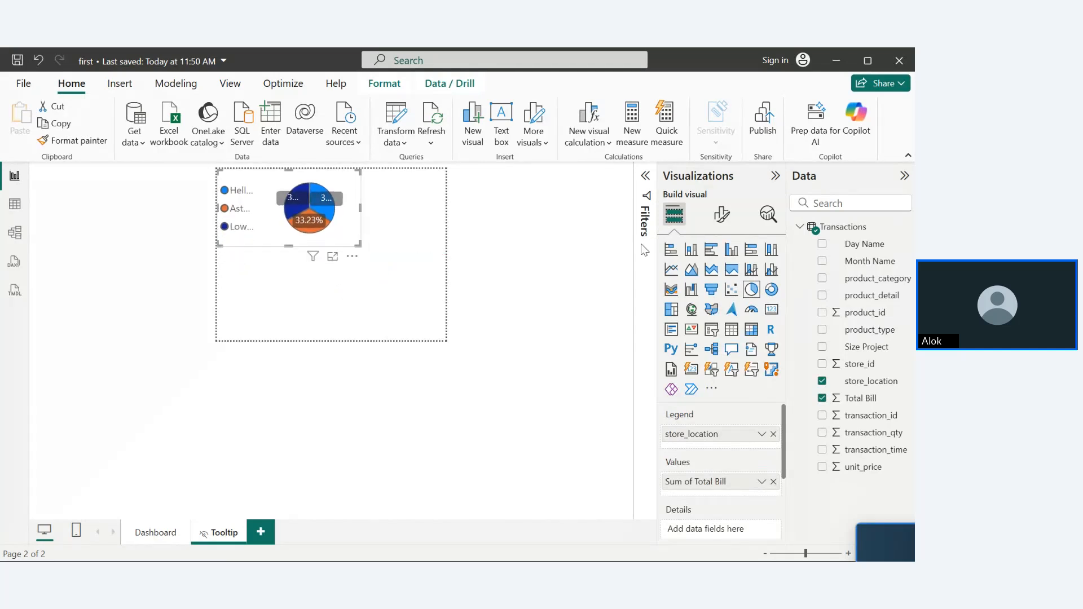
click(340, 329)
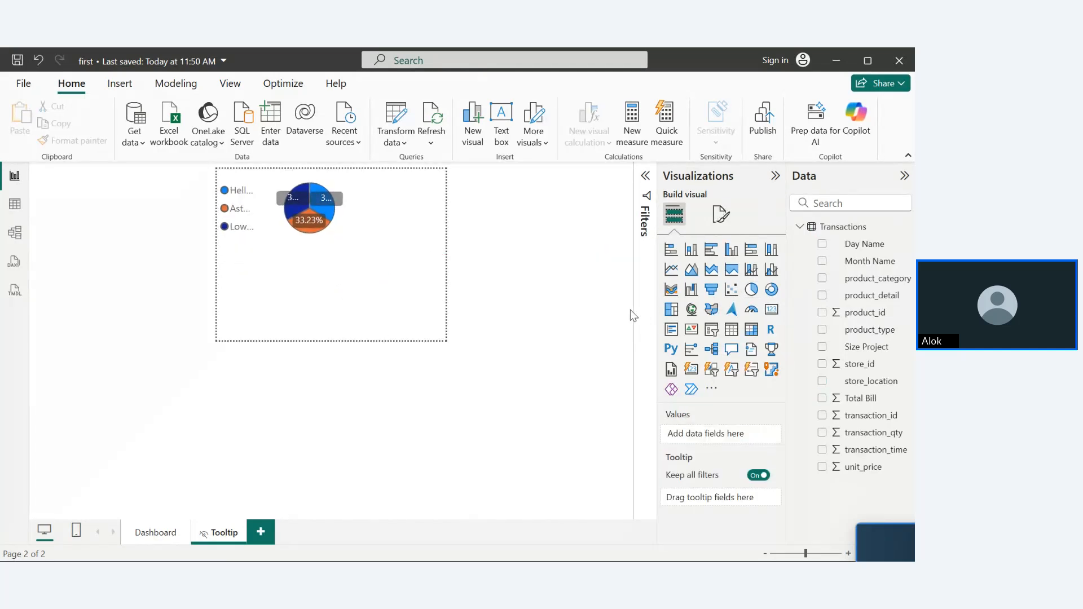
- Add a line chart to the Tooltip page, reduce its size and place it below the pie chart
click(672, 269)
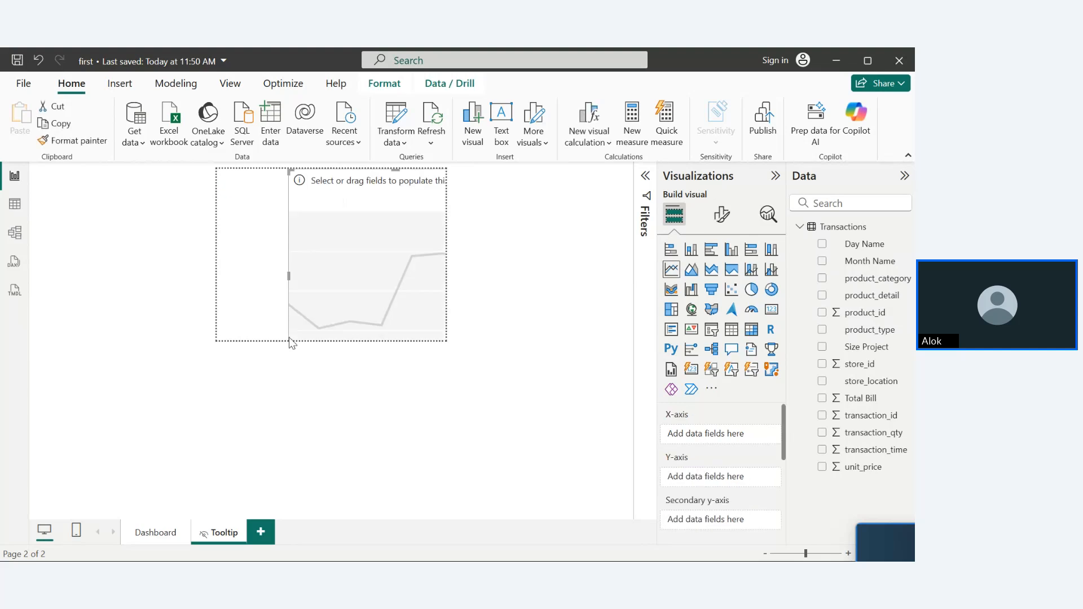
click(290, 169)
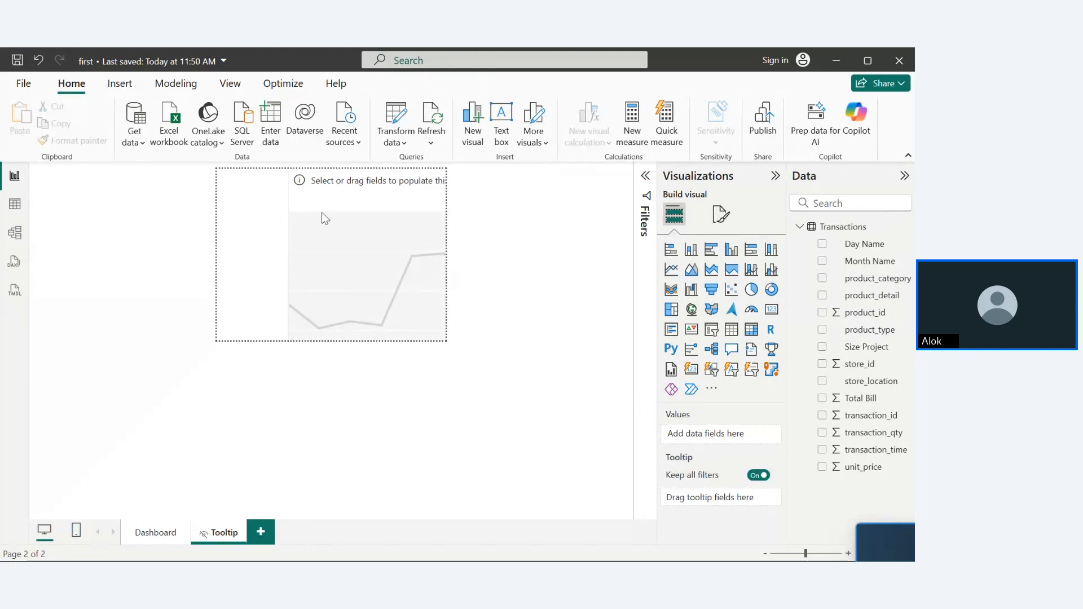
click(292, 167)
drag(290, 169, 218, 254)
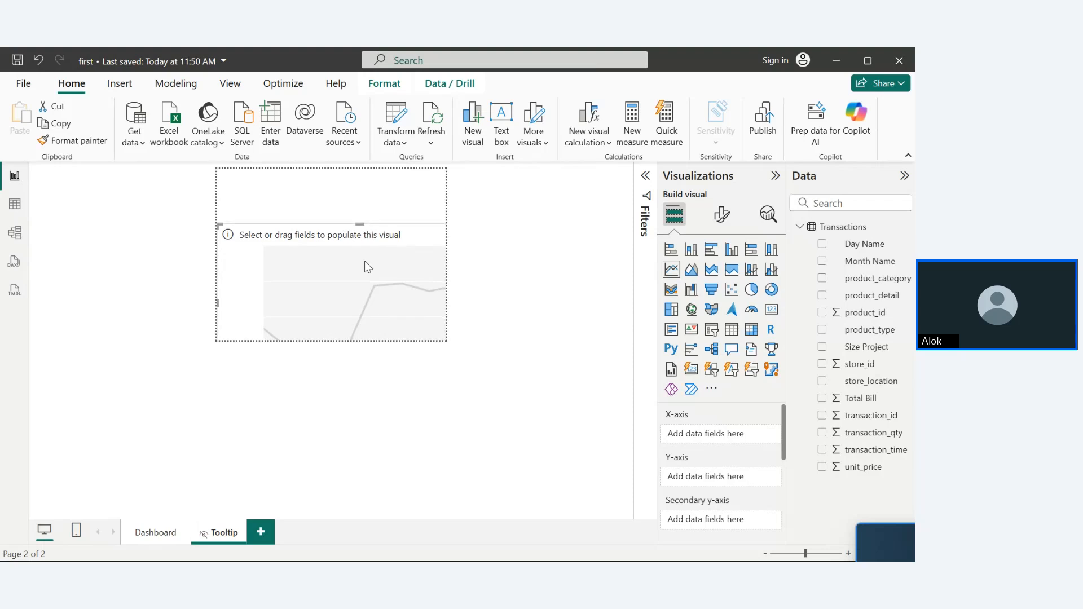
scroll(367, 289, down, 3)
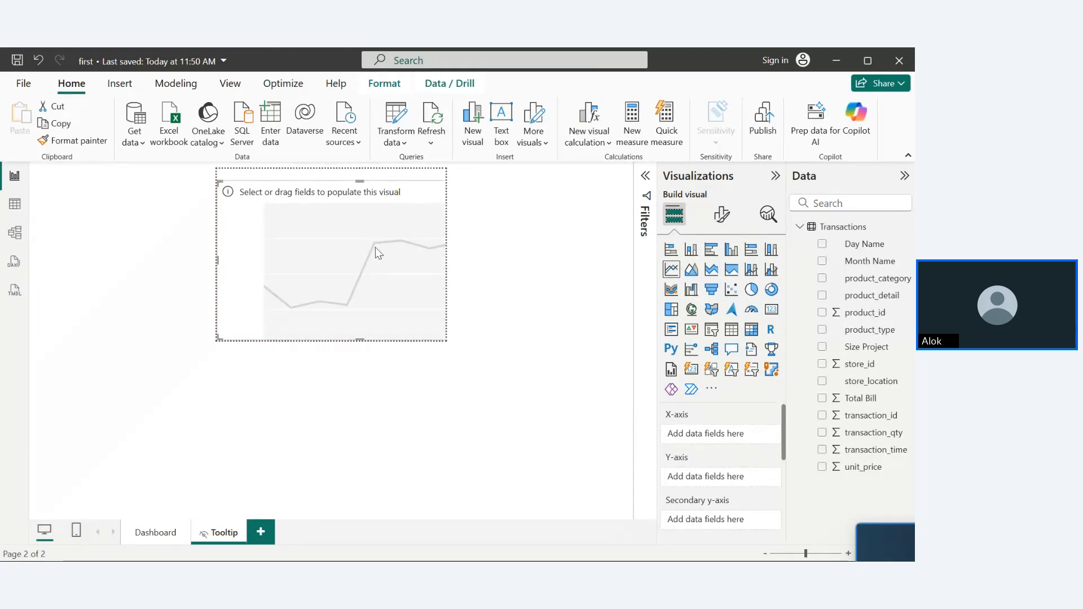
drag(361, 339, 288, 310)
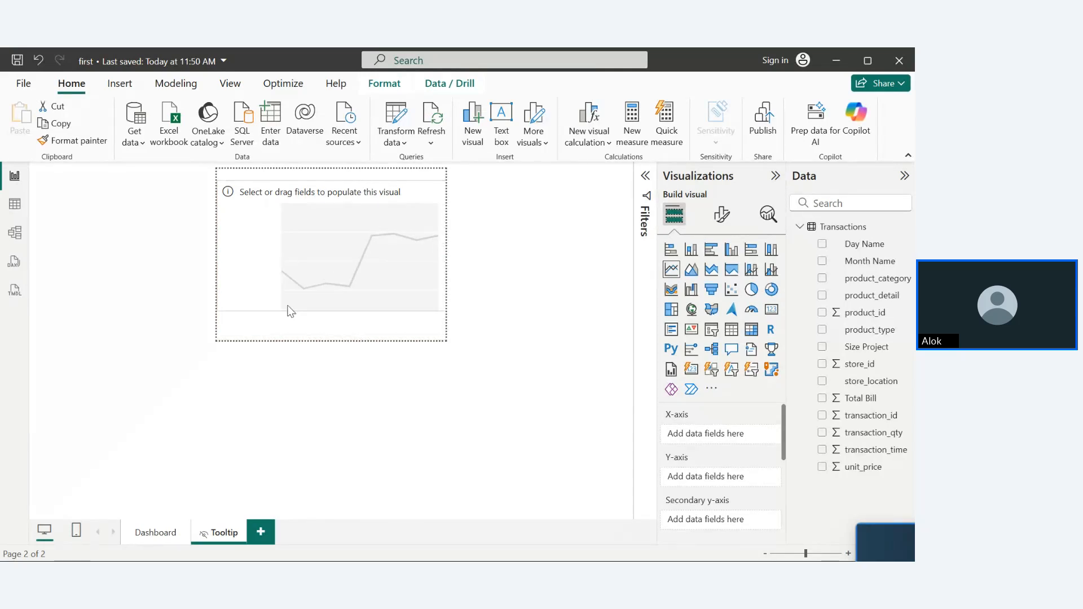
scroll(277, 302, up, 2)
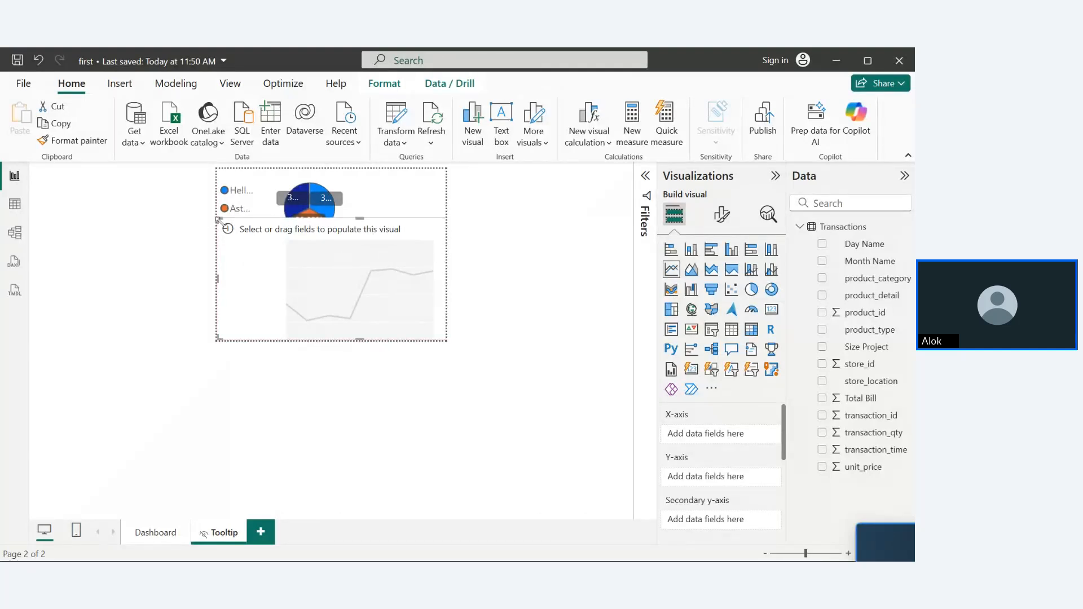
drag(216, 220, 312, 278)
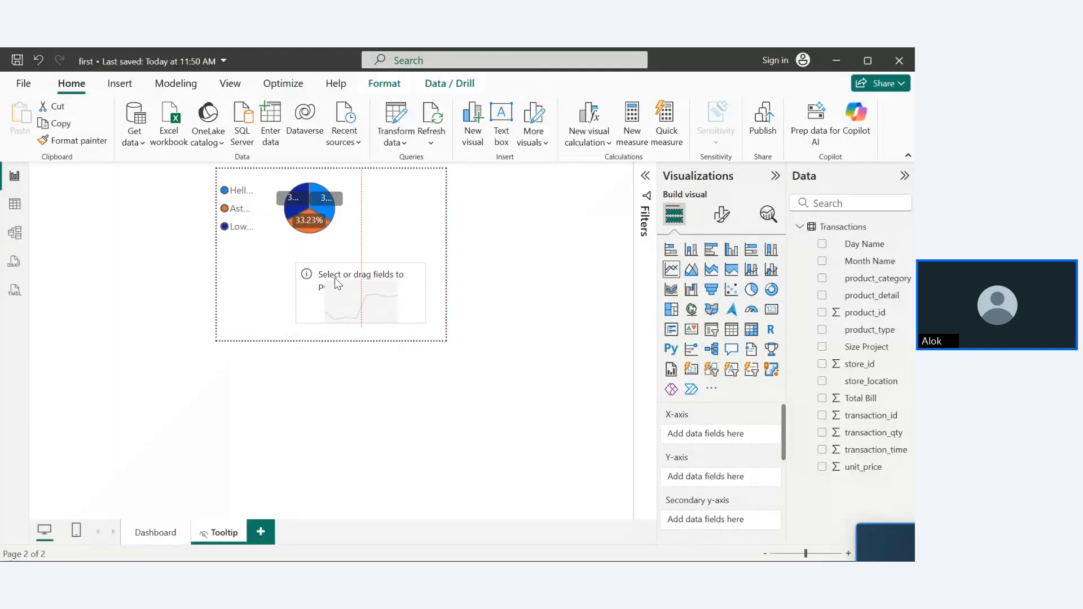
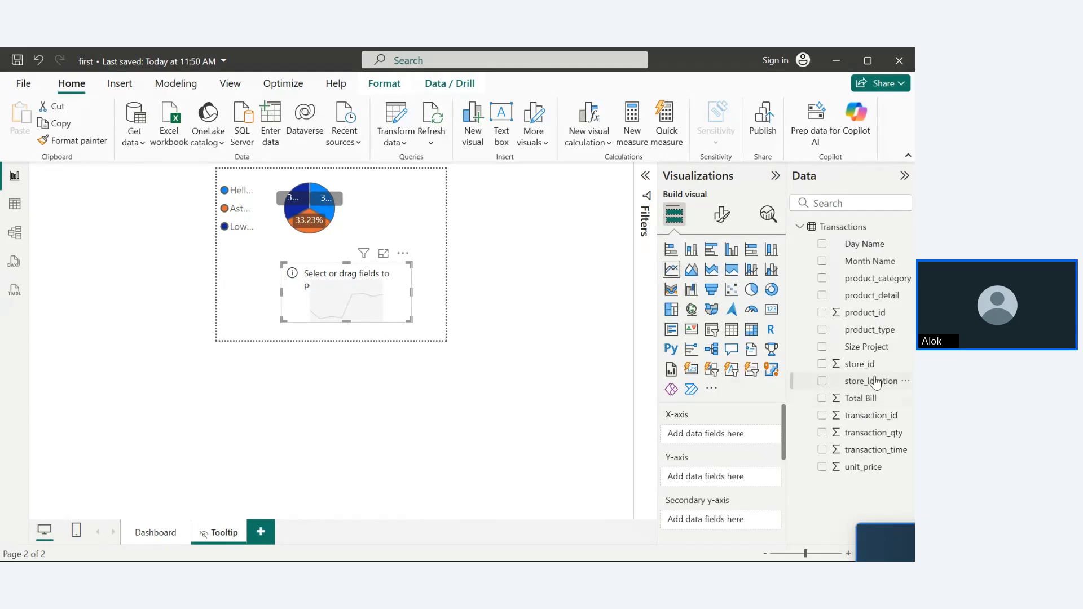
- Assign store_location to the line chart's X-axis, Day Name to Y-axis and Month Name to secondary y-axis, and enlarge it to the page's lower-right corner
drag(872, 381, 726, 439)
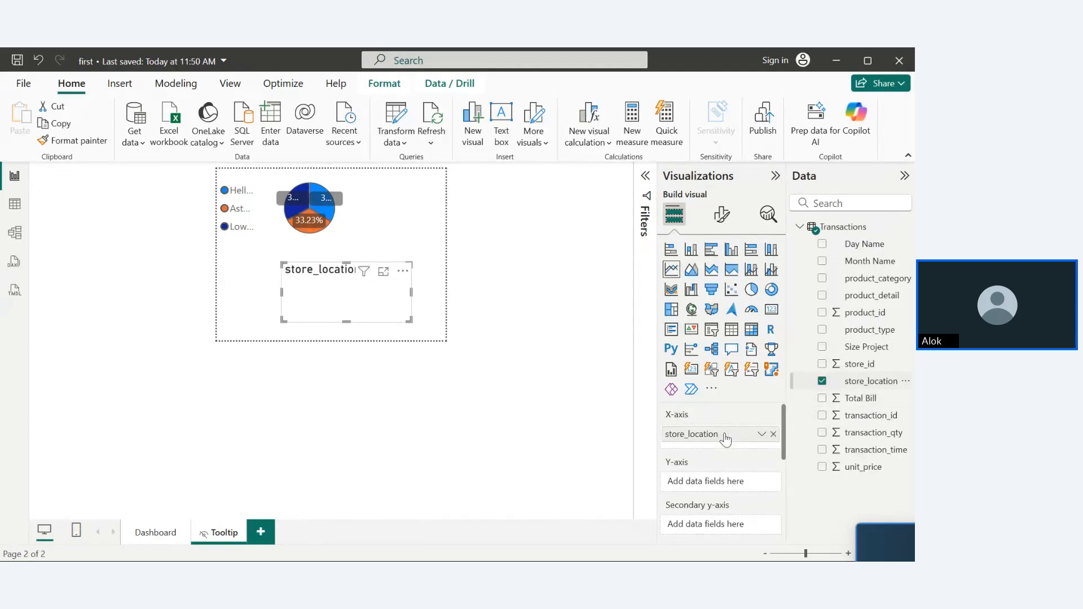
click(863, 399)
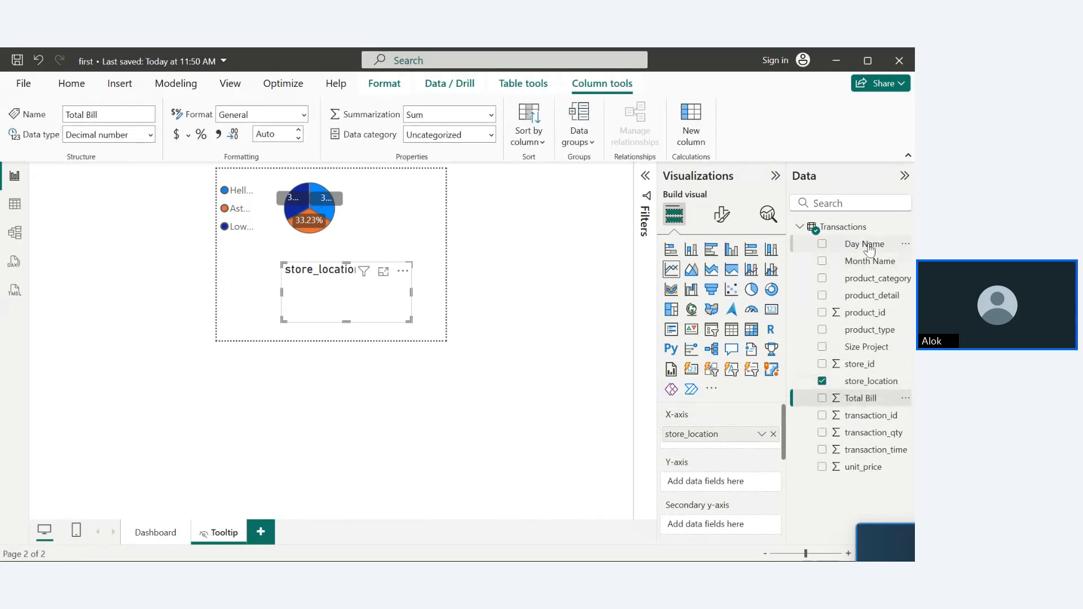
drag(865, 244, 728, 482)
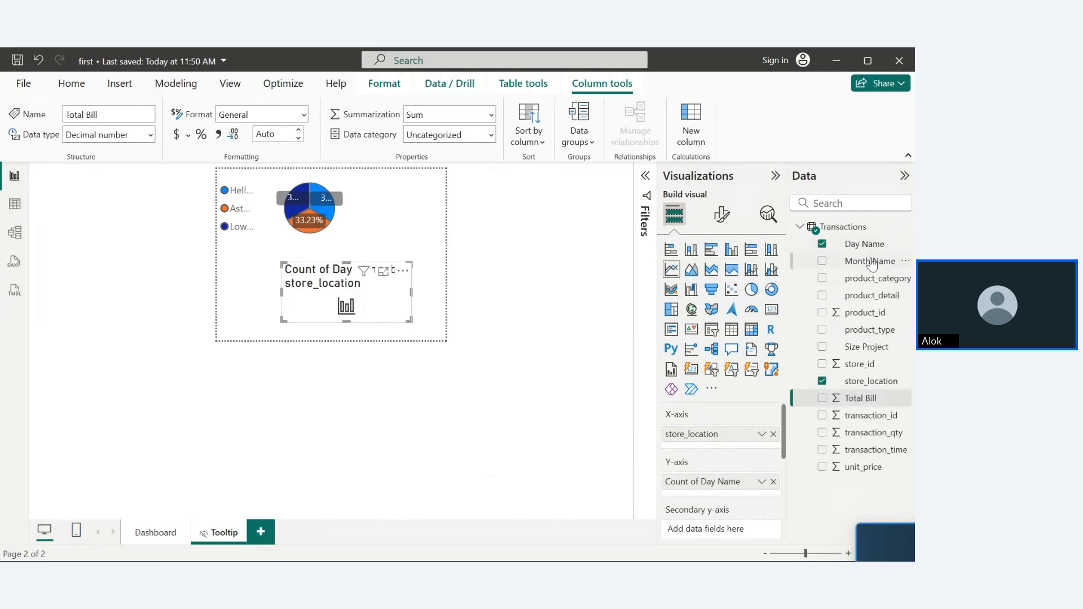
drag(871, 264, 728, 525)
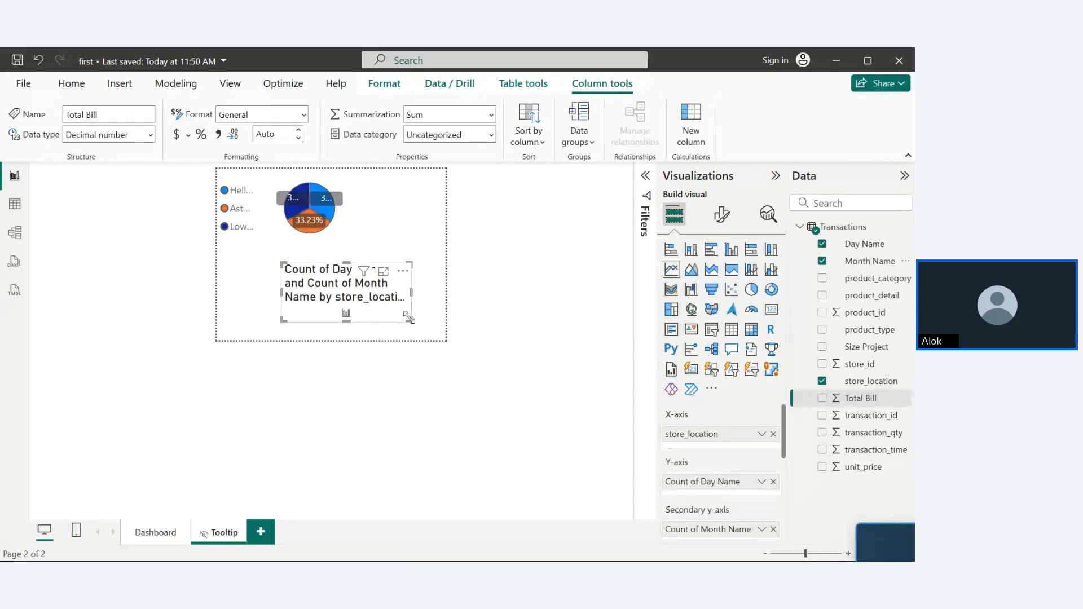
drag(408, 318, 446, 339)
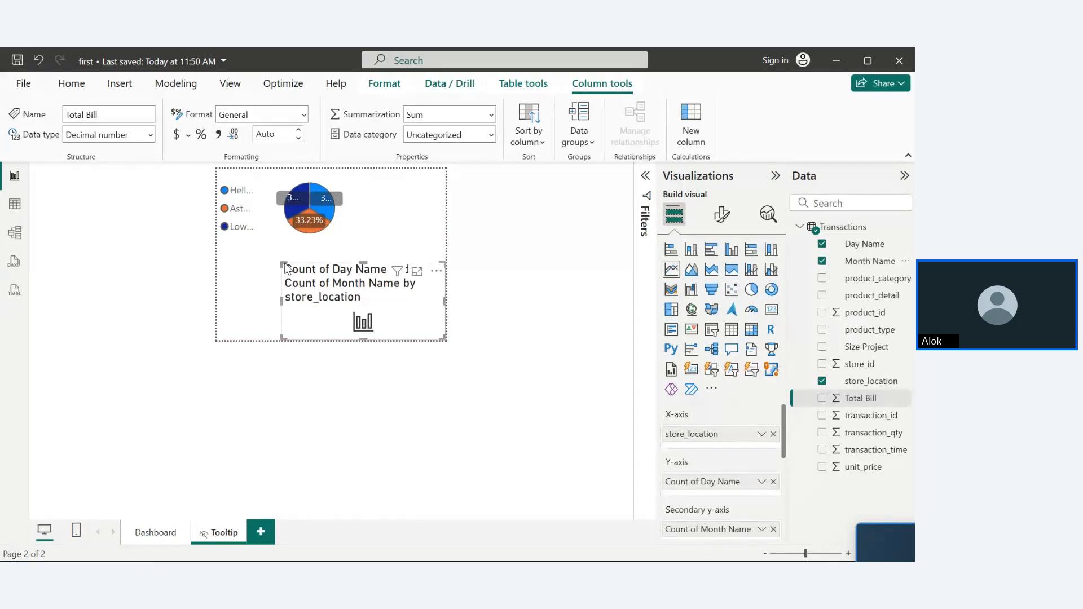
- Enlarge the line chart to nearly fill the Tooltip page and turn off its legend, title and header icons
drag(280, 261, 217, 169)
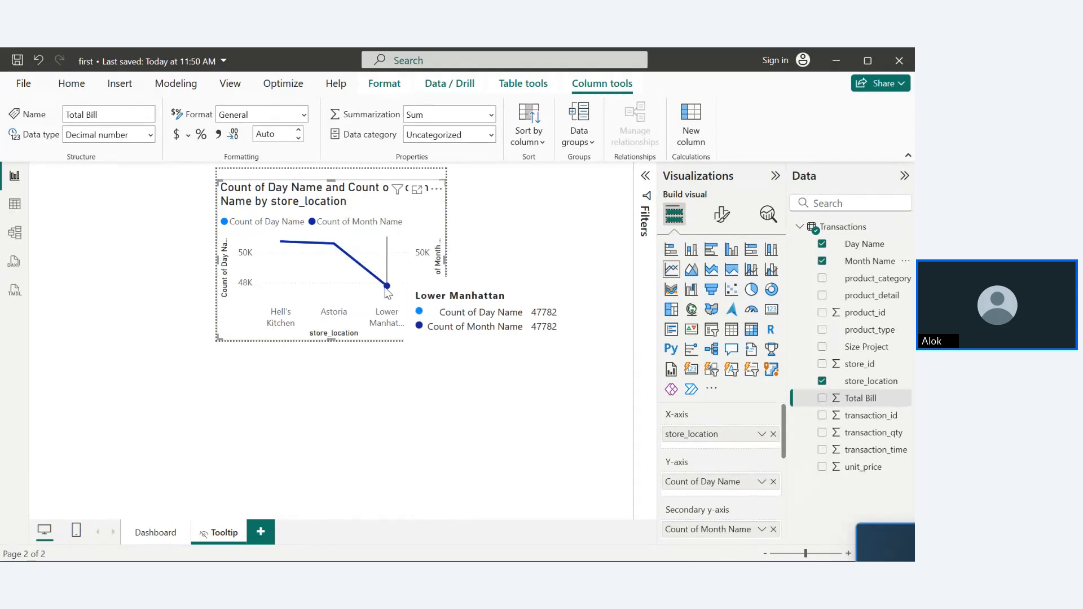
mouse_move(333, 292)
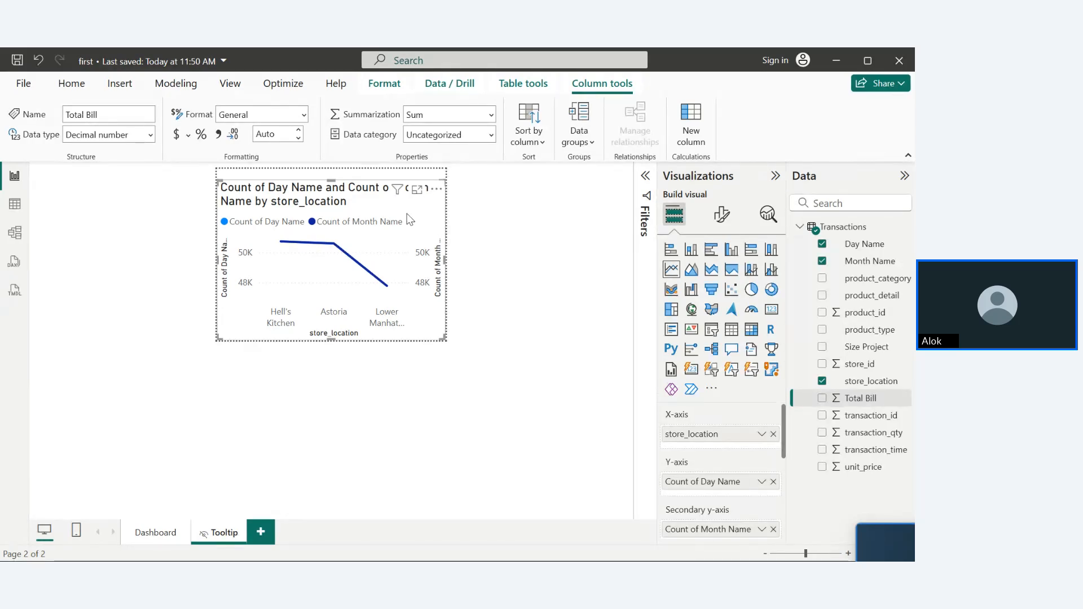
click(721, 215)
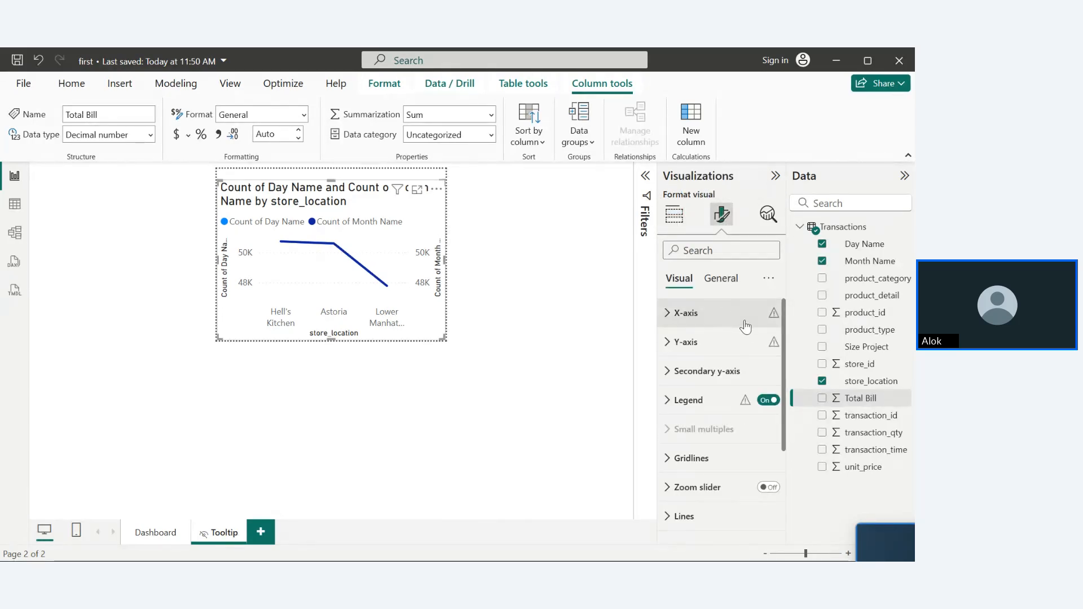
click(769, 400)
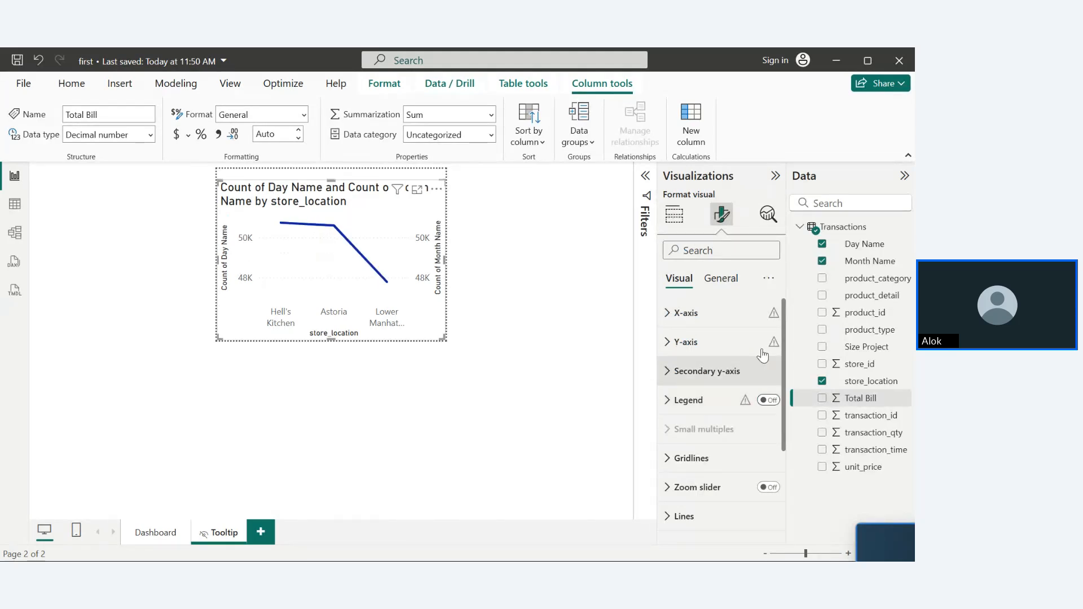
click(715, 280)
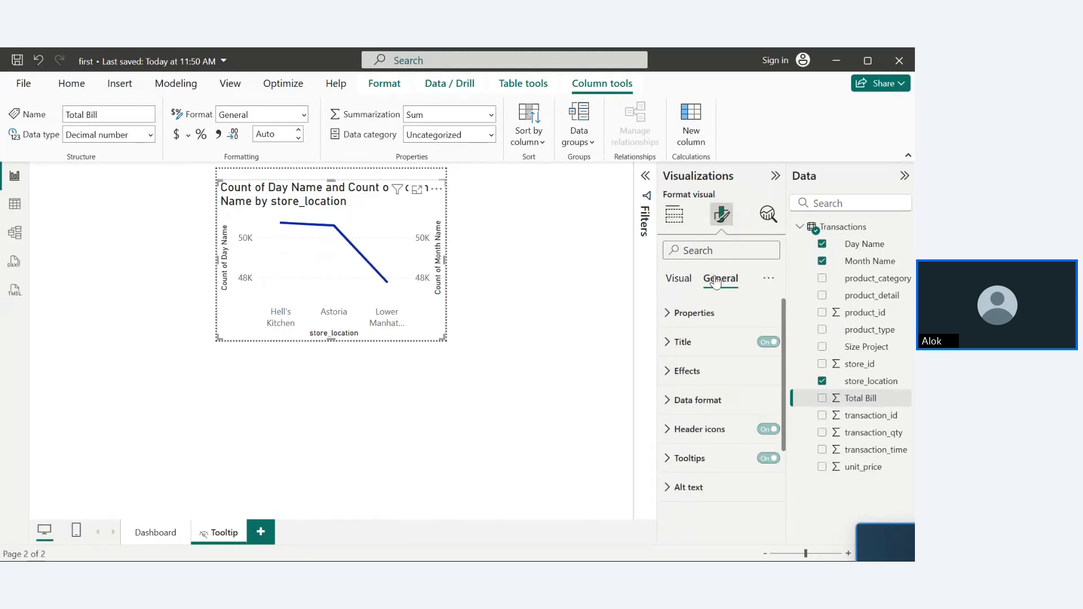
click(768, 344)
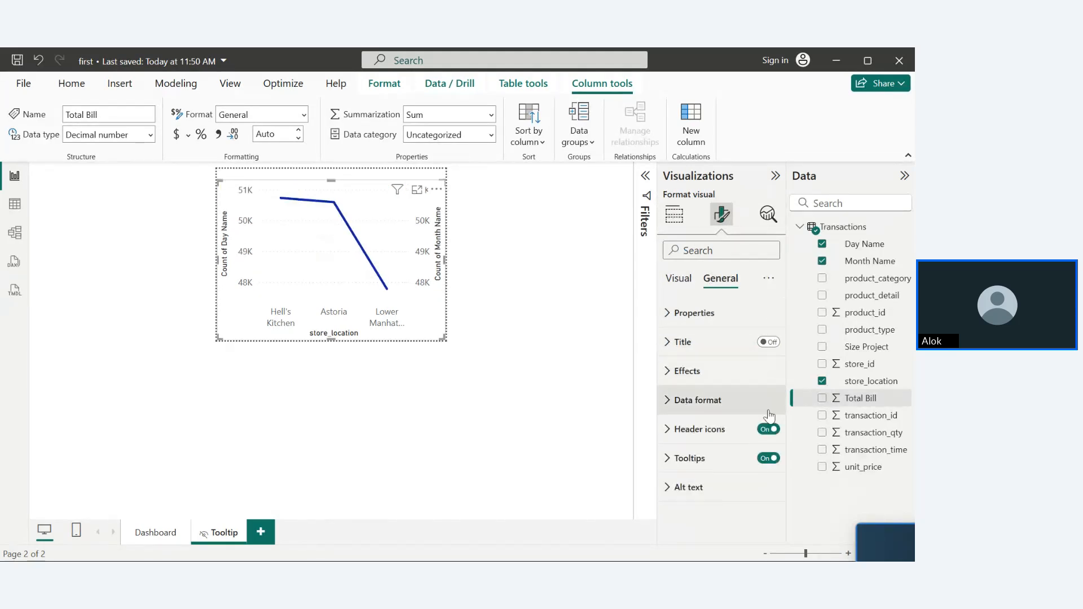
click(768, 459)
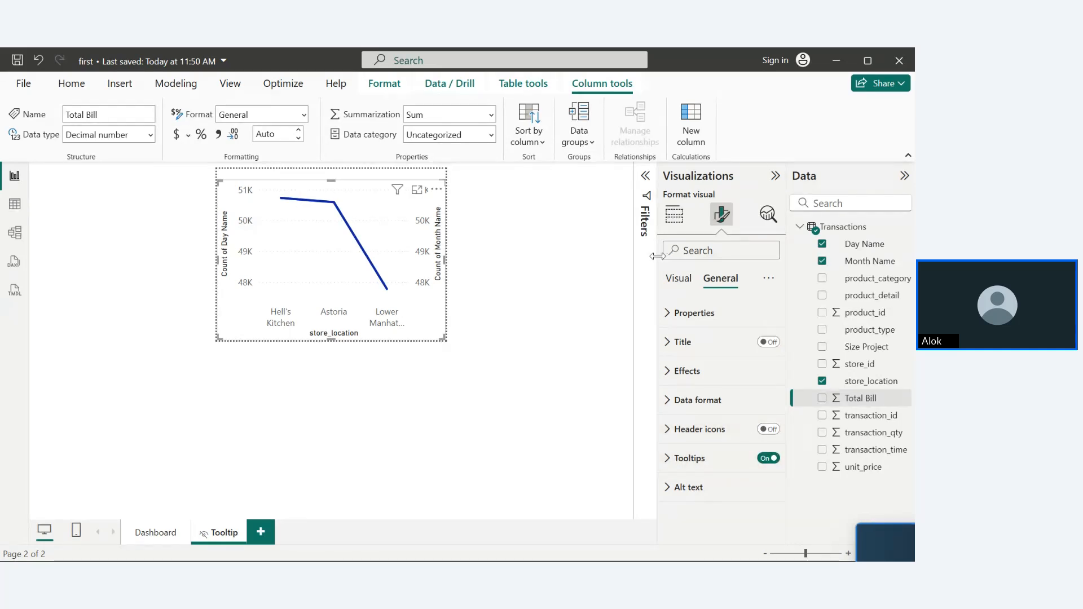
click(678, 286)
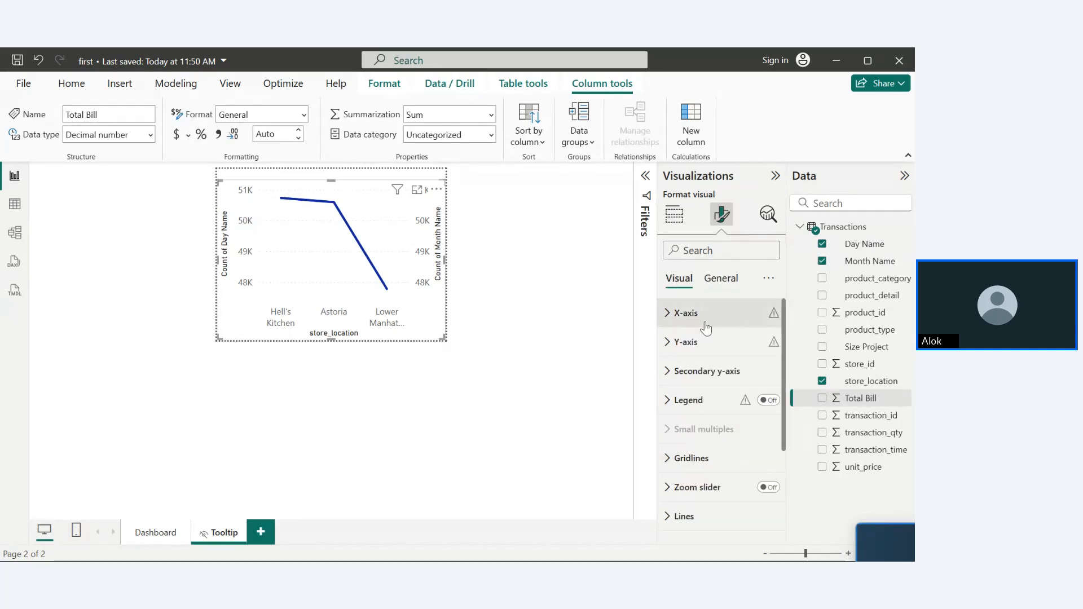
click(667, 314)
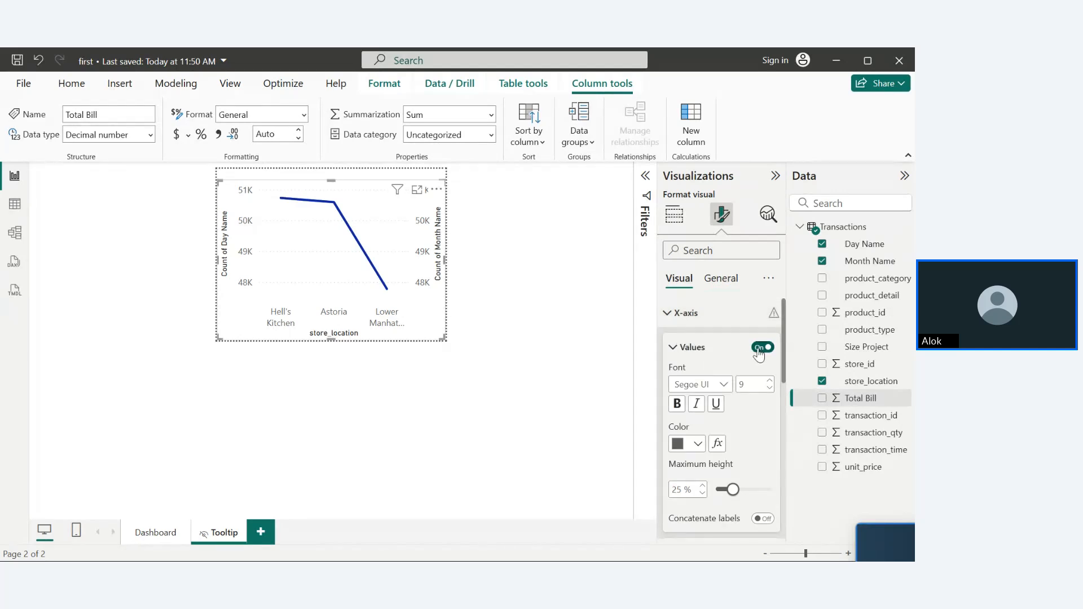
click(667, 313)
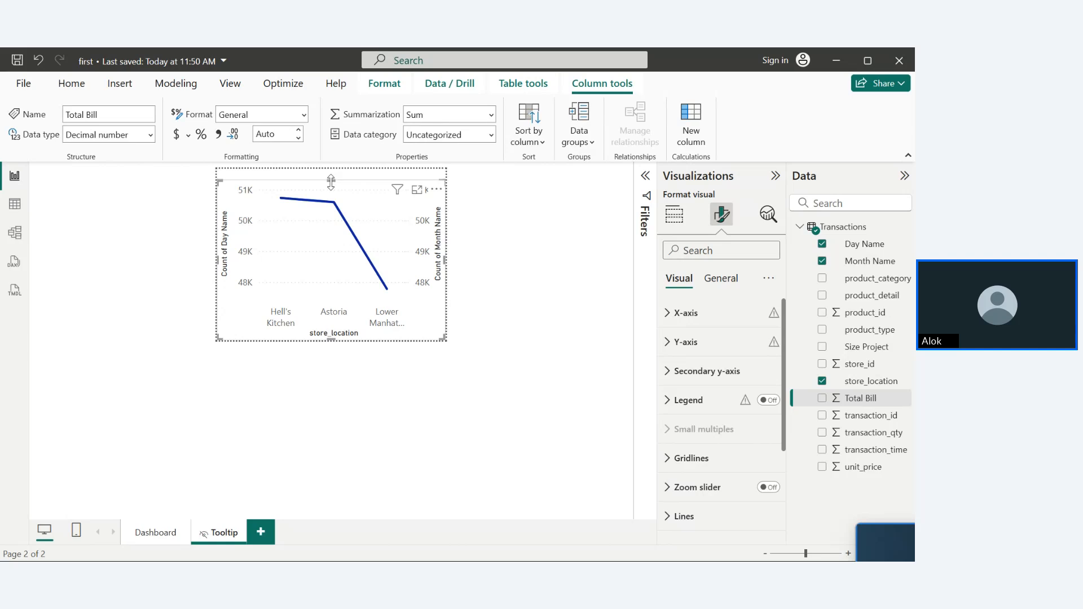
- Shrink the line chart to the Tooltip page's lower half and widen the pie chart above it to the full page width
drag(331, 182, 331, 255)
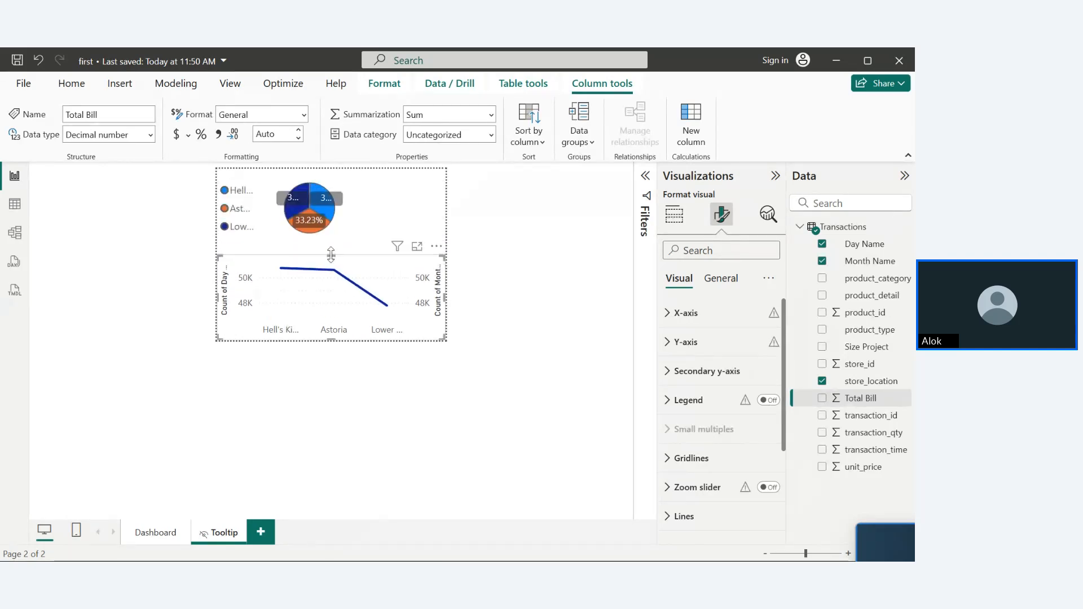
click(341, 218)
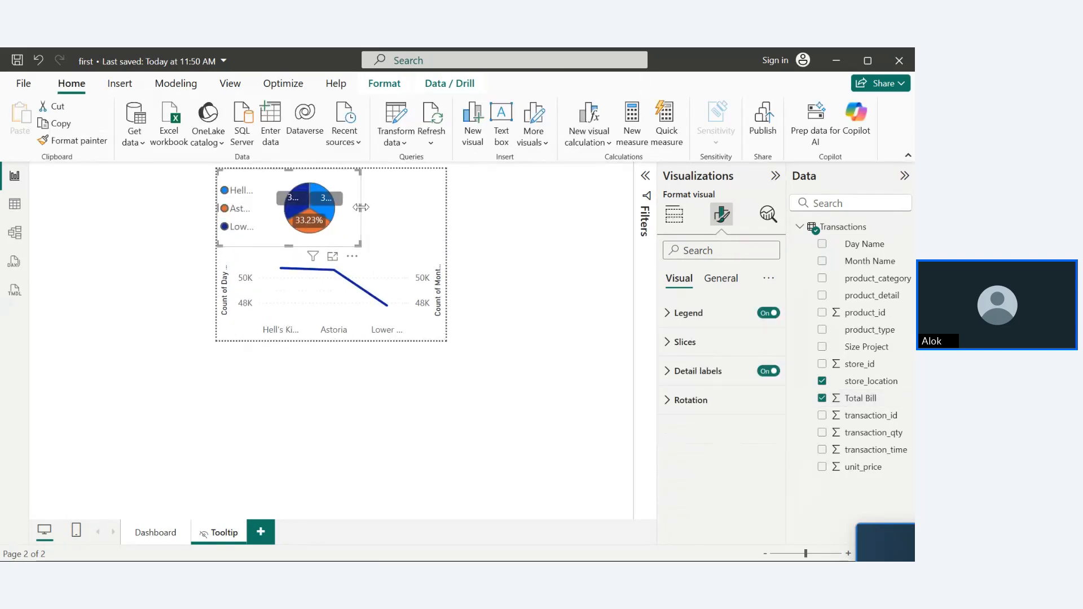
drag(361, 207, 445, 201)
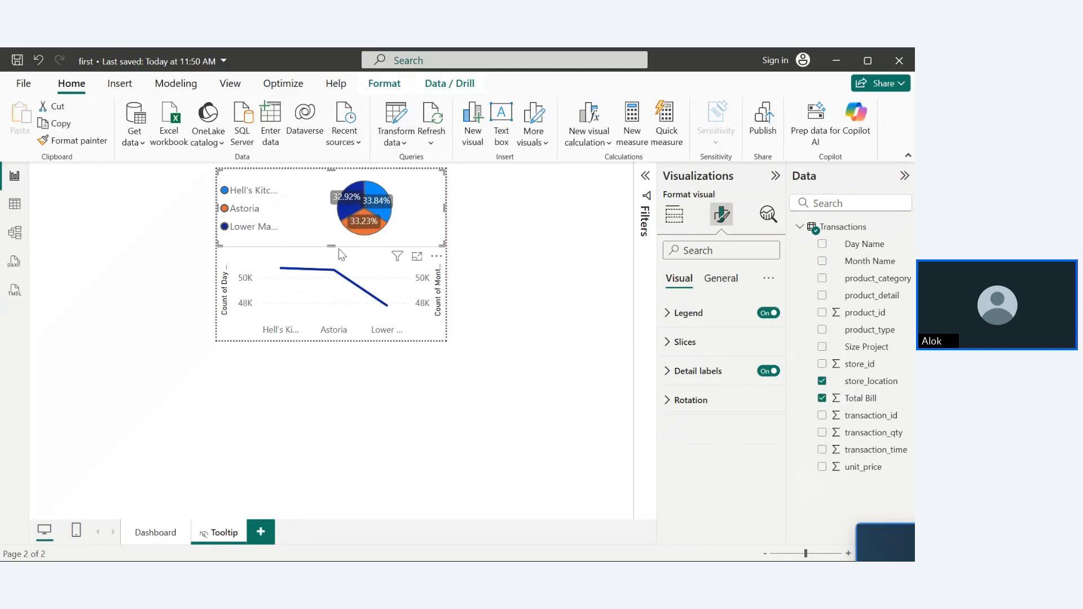
click(341, 382)
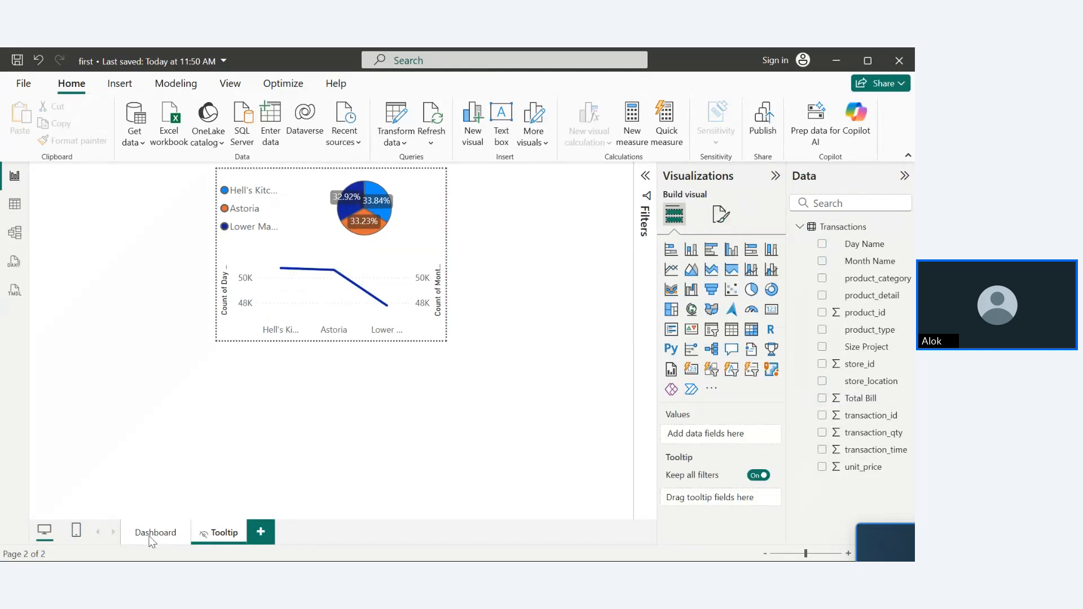
- Go to the Dashboard page and examine the custom tooltip on the day-name column chart's bars
click(151, 535)
mouse_move(191, 297)
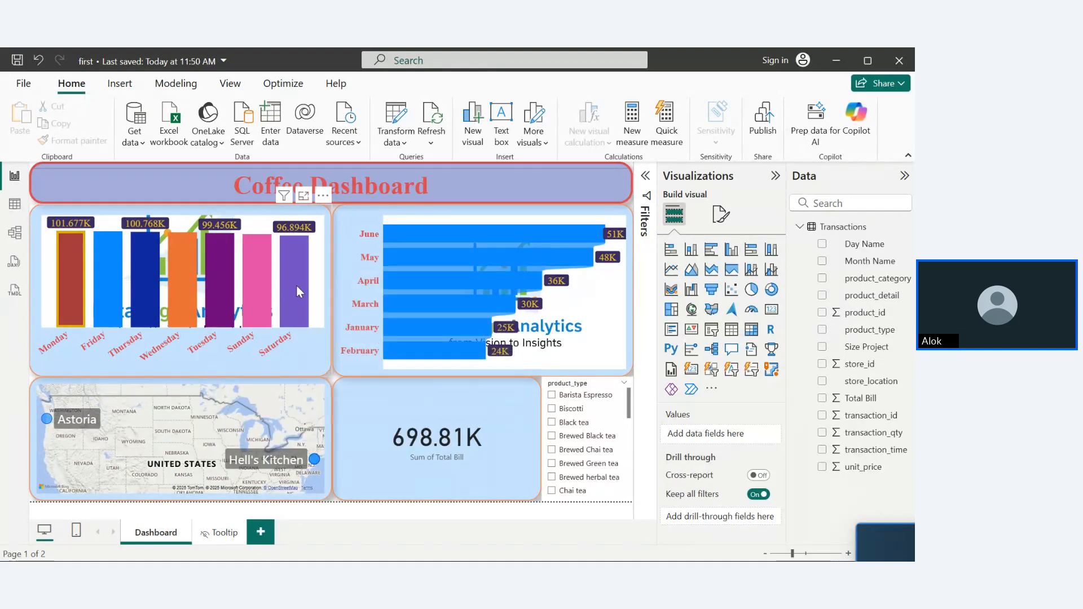
mouse_move(240, 310)
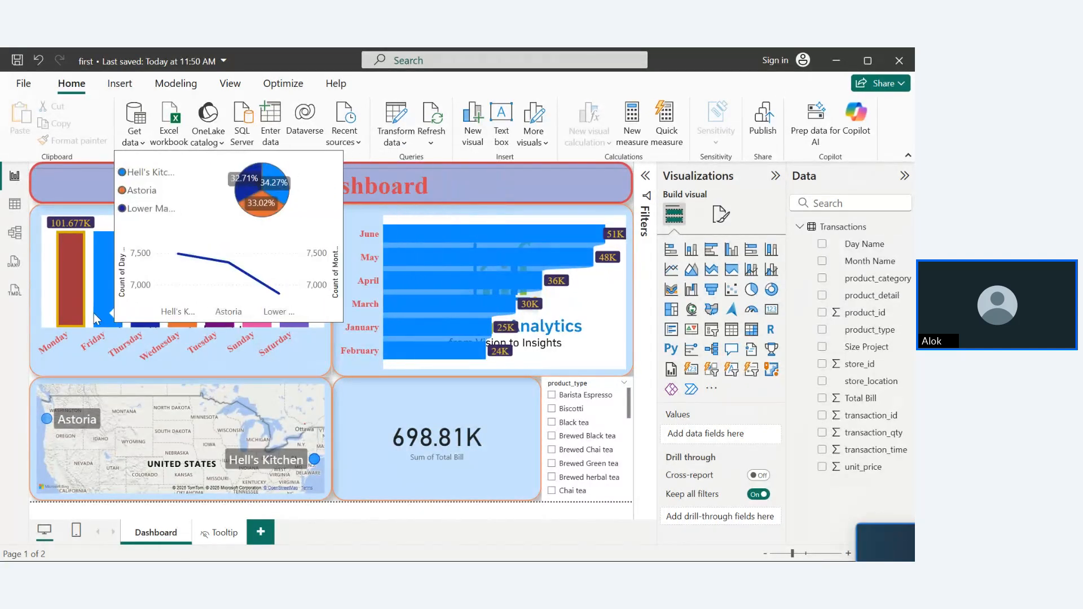
- Delete the Tooltip page from the report
click(223, 536)
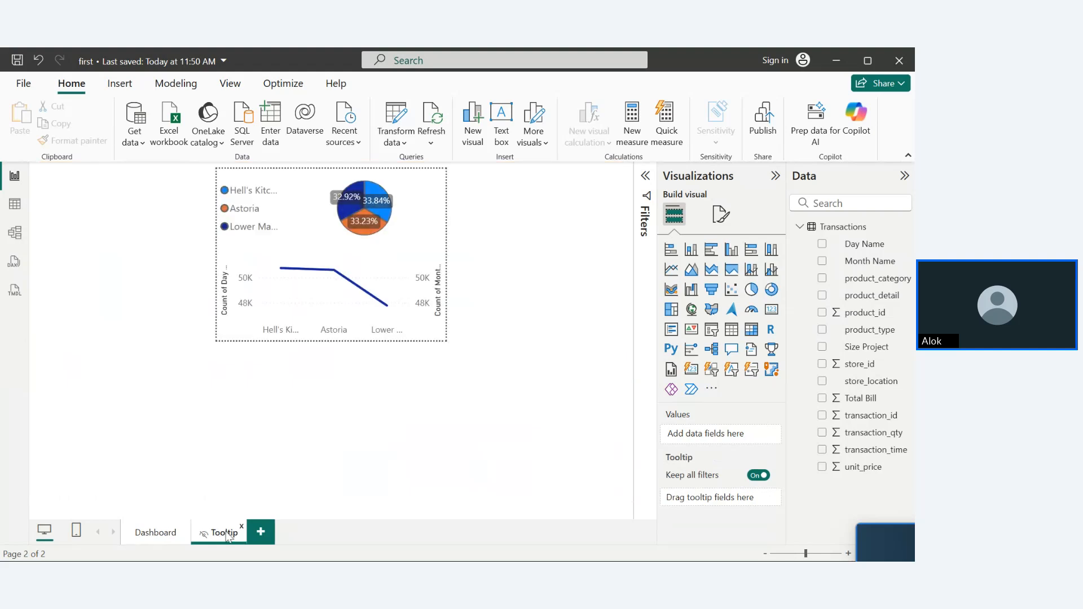
click(242, 531)
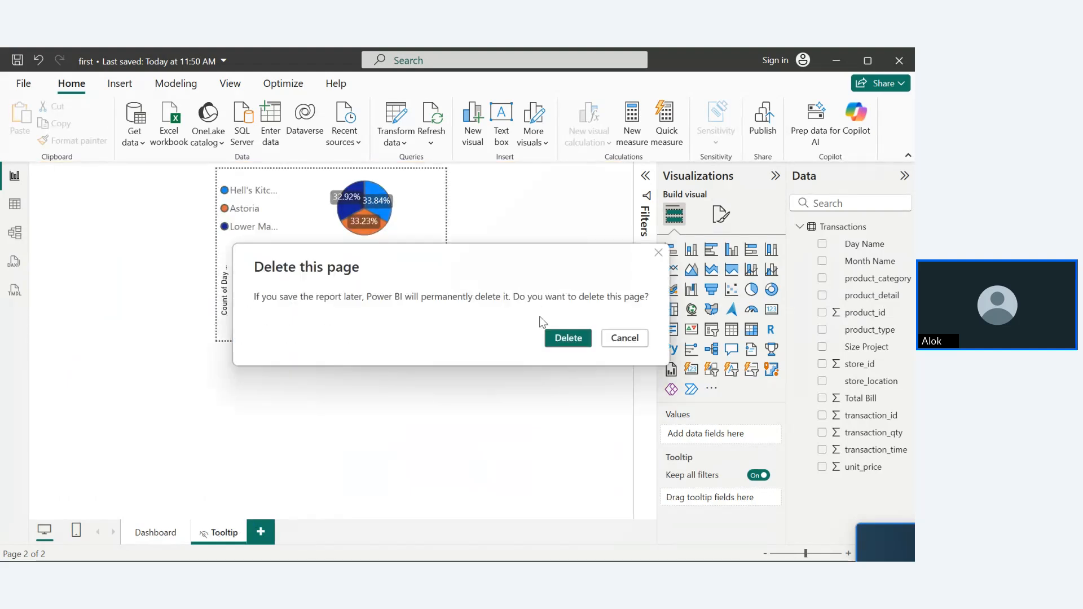
click(567, 338)
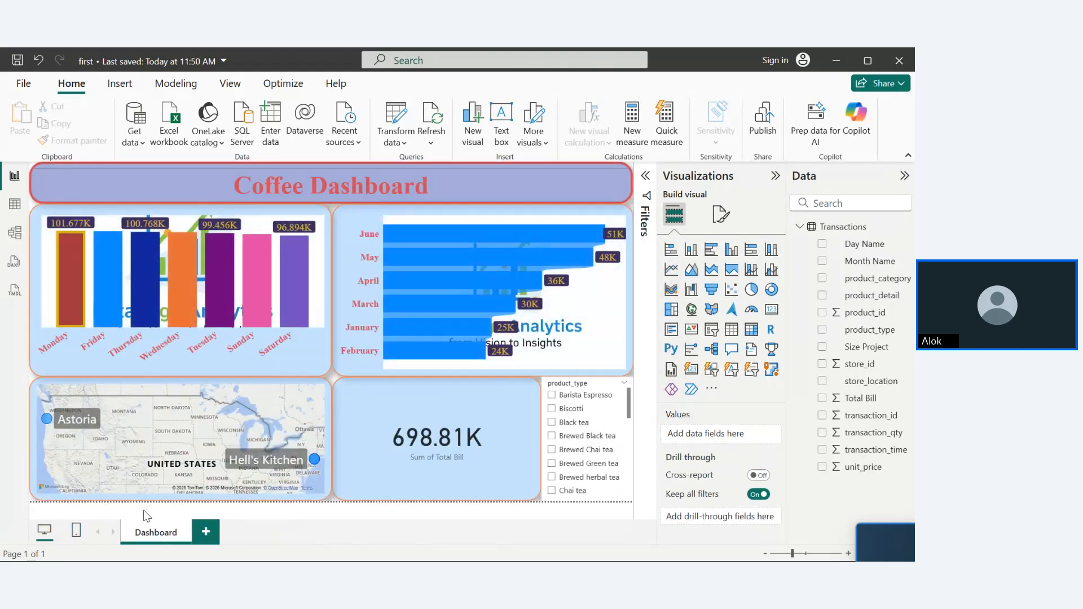
- Check the tooltips on the Dashboard's day-name column chart and save the report
mouse_move(221, 279)
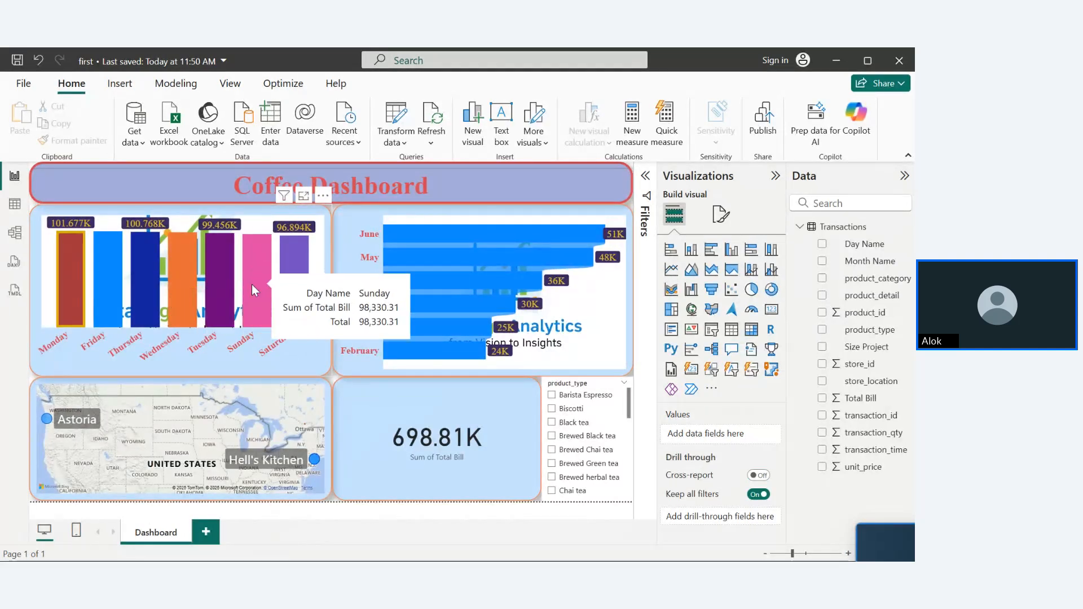
mouse_move(297, 309)
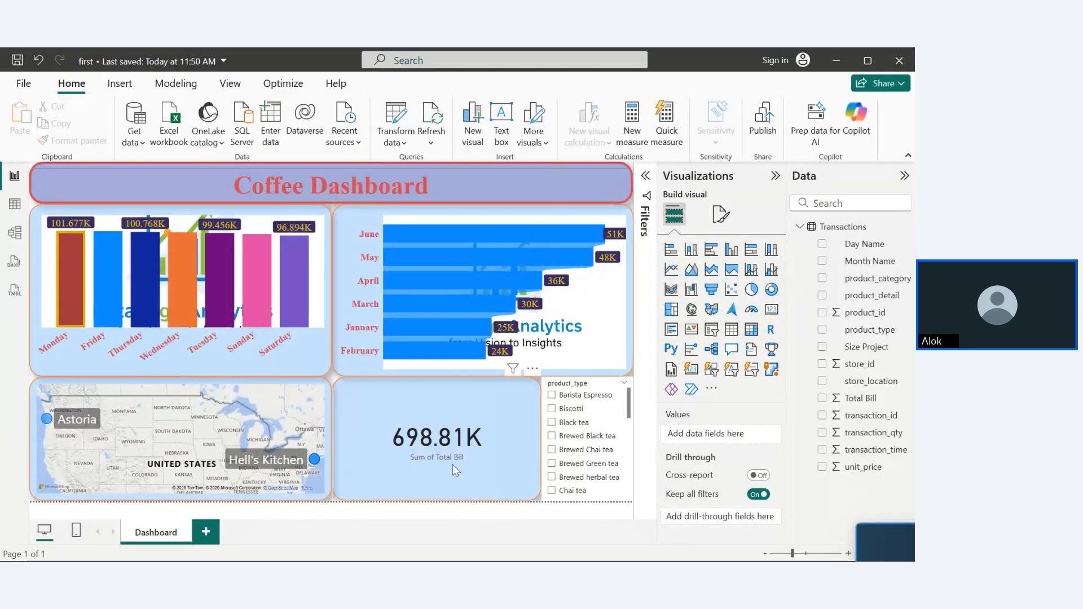
key(ctrl+s)
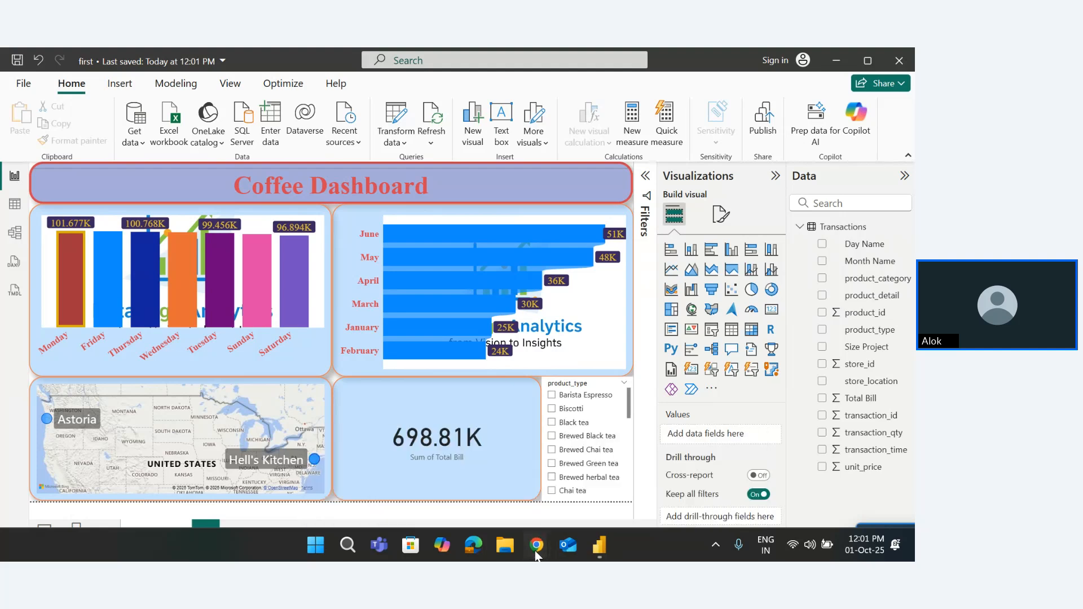
mouse_move(536, 545)
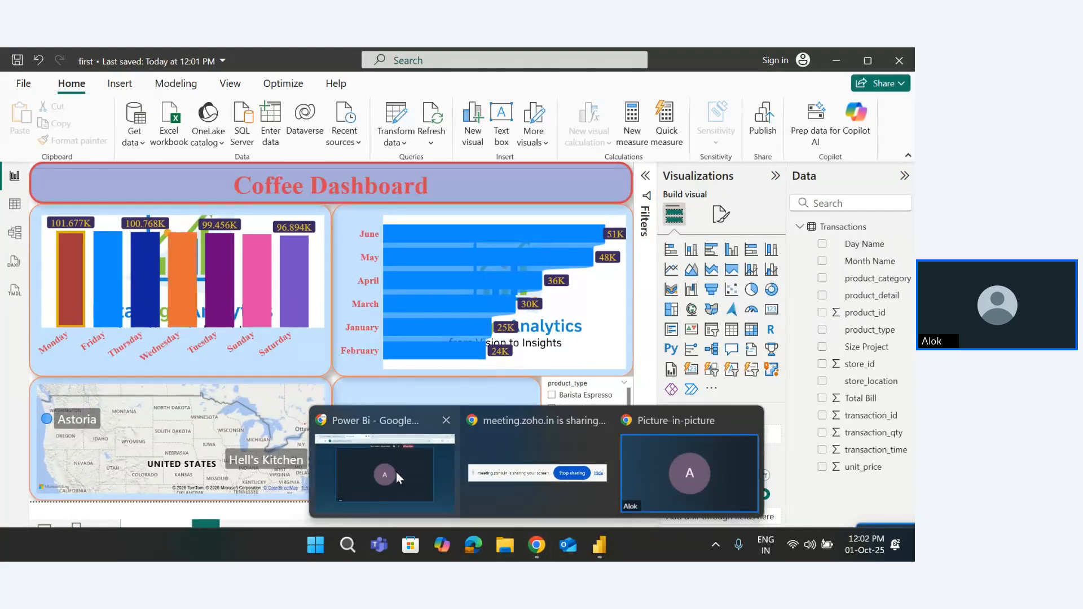